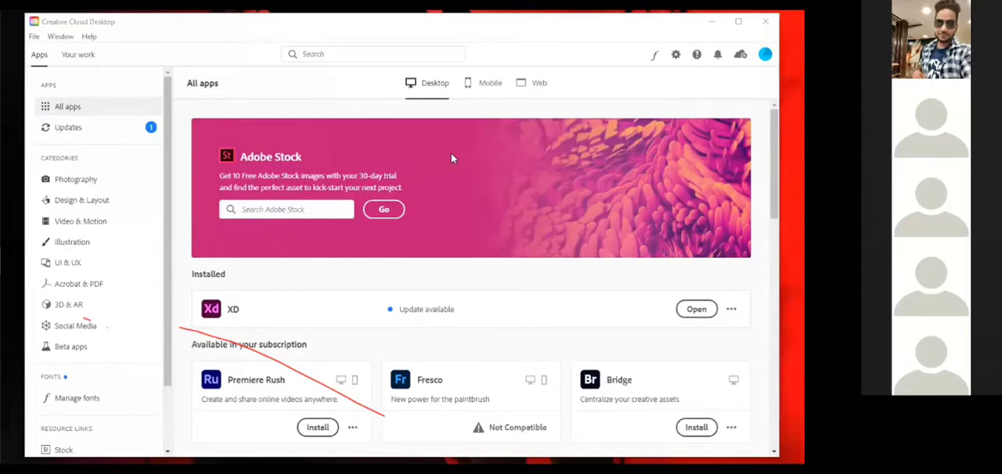
Switch to the open XD document and delete its Android Mobile artboard.
{"action": "left_click", "coordinate": [739, 21]}
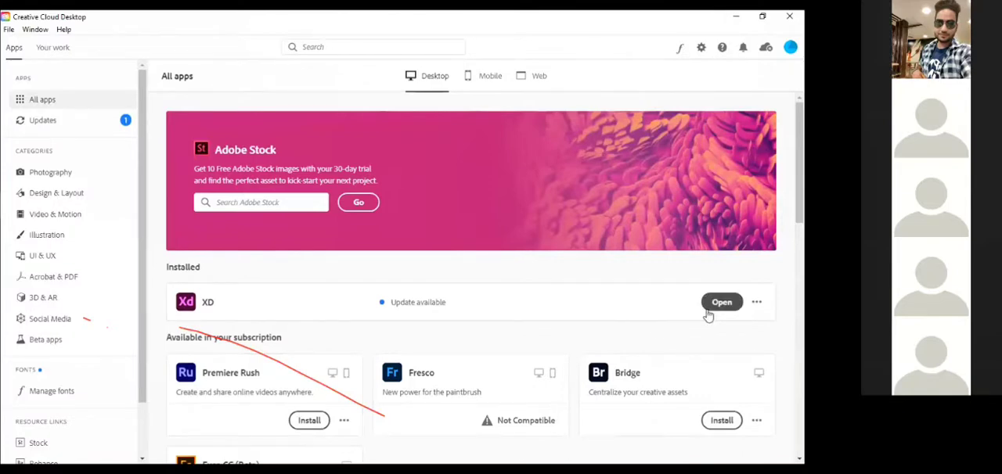
{"action": "mouse_move", "coordinate": [2, 268]}
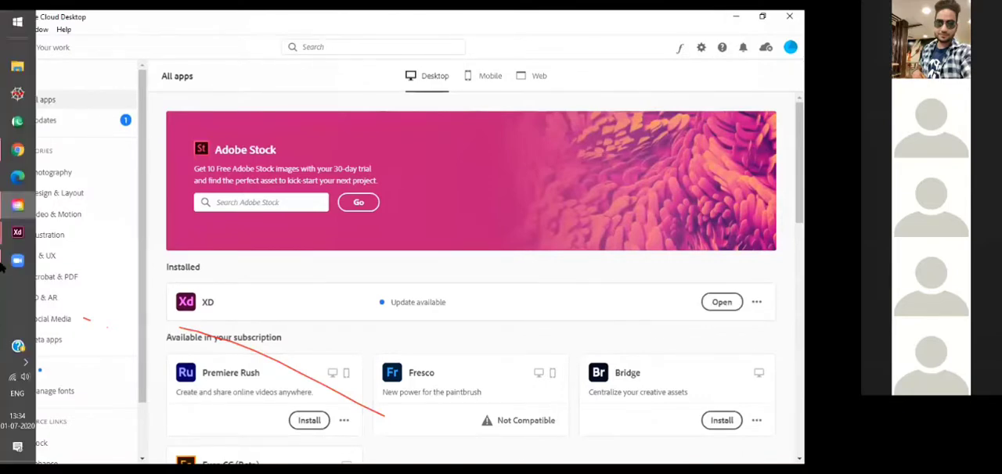
{"action": "mouse_move", "coordinate": [4, 242]}
{"action": "left_click", "coordinate": [99, 282]}
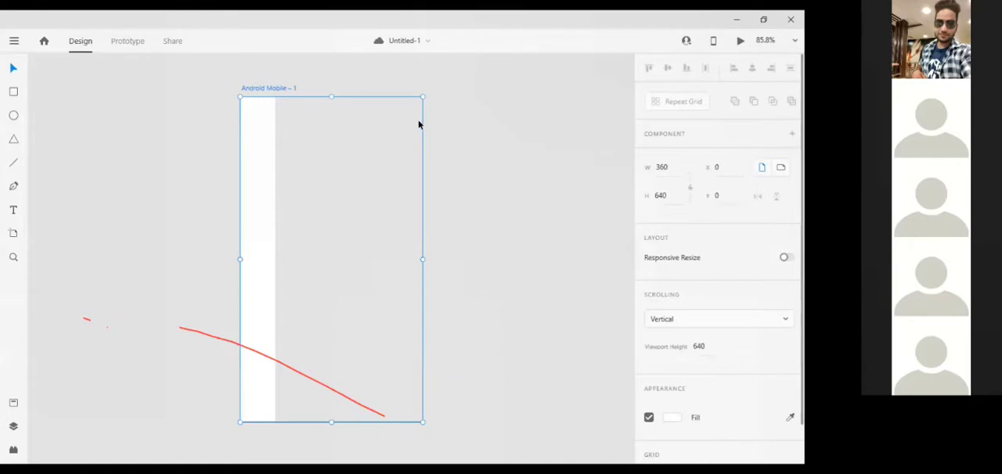
{"action": "key", "text": "Delete"}
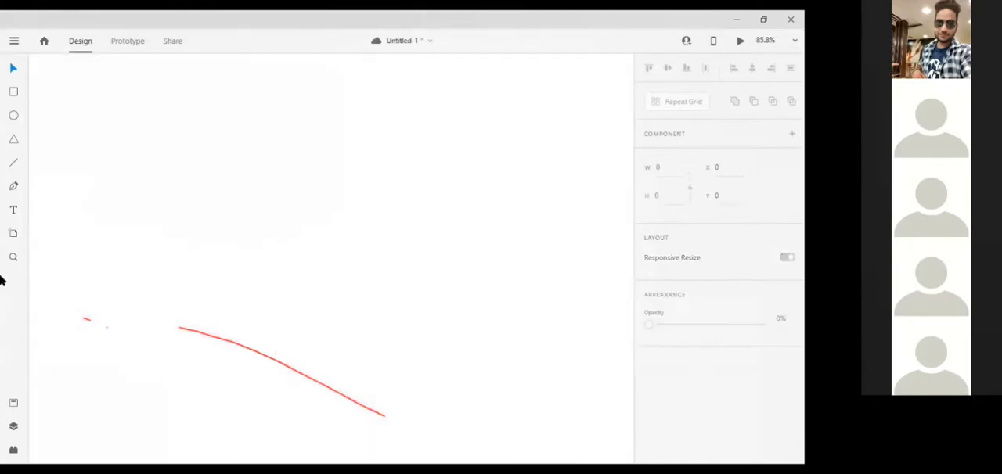
Add an artboard using the Android Mobile 360 × 640 preset.
{"action": "left_click", "coordinate": [13, 233]}
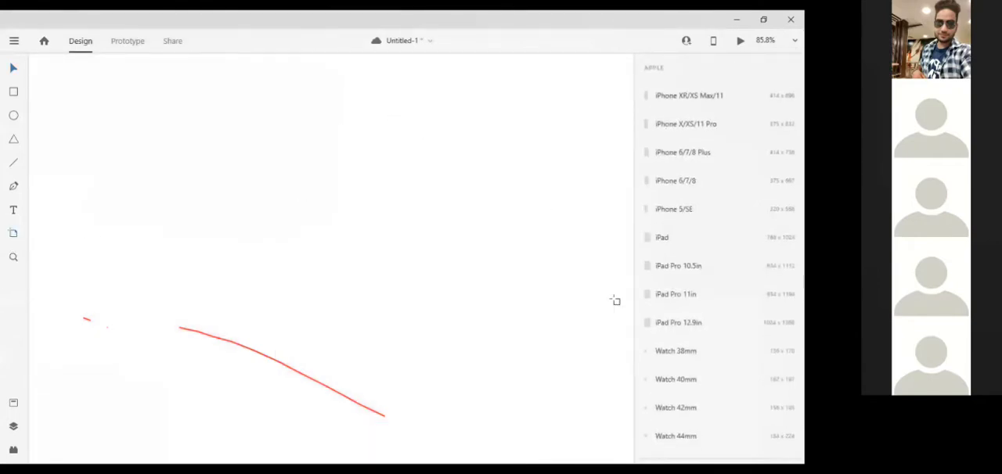
{"action": "scroll", "coordinate": [676, 409], "scroll_direction": "down", "scroll_amount": 3}
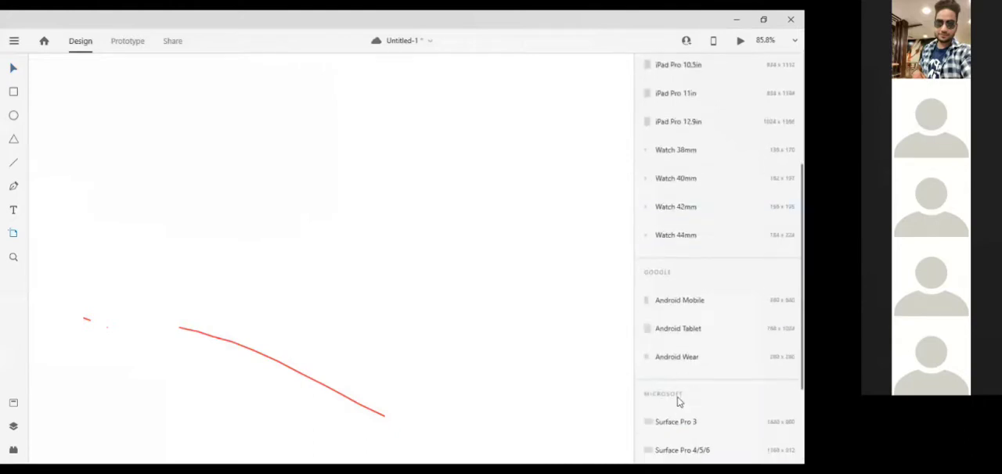
{"action": "scroll", "coordinate": [678, 402], "scroll_direction": "down", "scroll_amount": 2}
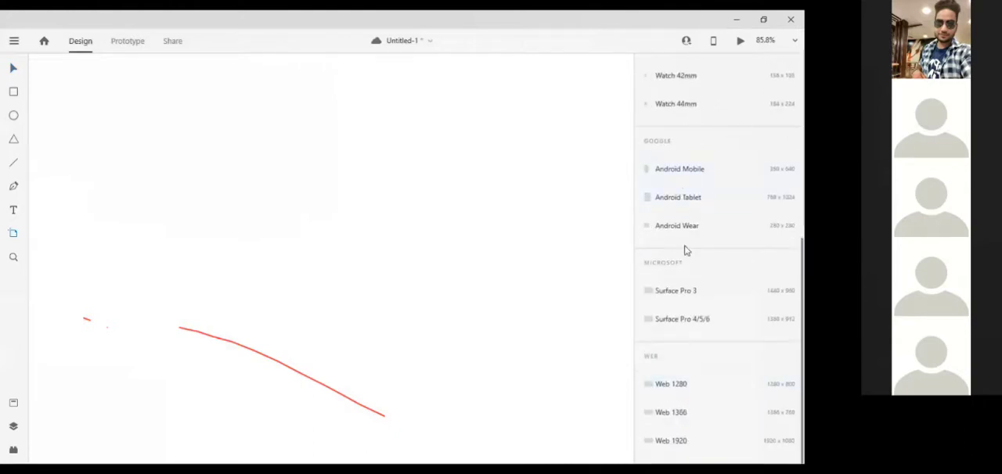
{"action": "scroll", "coordinate": [685, 251], "scroll_direction": "up", "scroll_amount": 5}
{"action": "scroll", "coordinate": [711, 118], "scroll_direction": "down", "scroll_amount": 5}
{"action": "scroll", "coordinate": [700, 392], "scroll_direction": "up", "scroll_amount": 2}
{"action": "scroll", "coordinate": [702, 172], "scroll_direction": "up", "scroll_amount": 3}
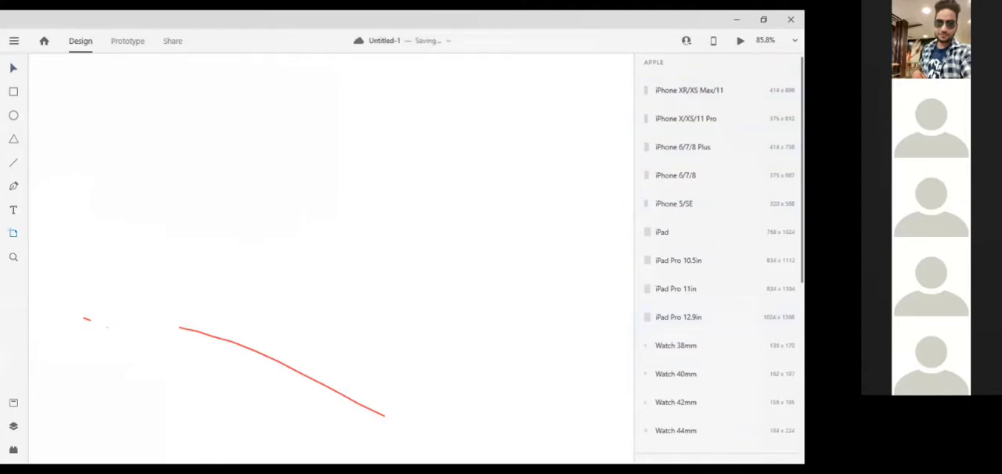
{"action": "scroll", "coordinate": [713, 280], "scroll_direction": "down", "scroll_amount": 5}
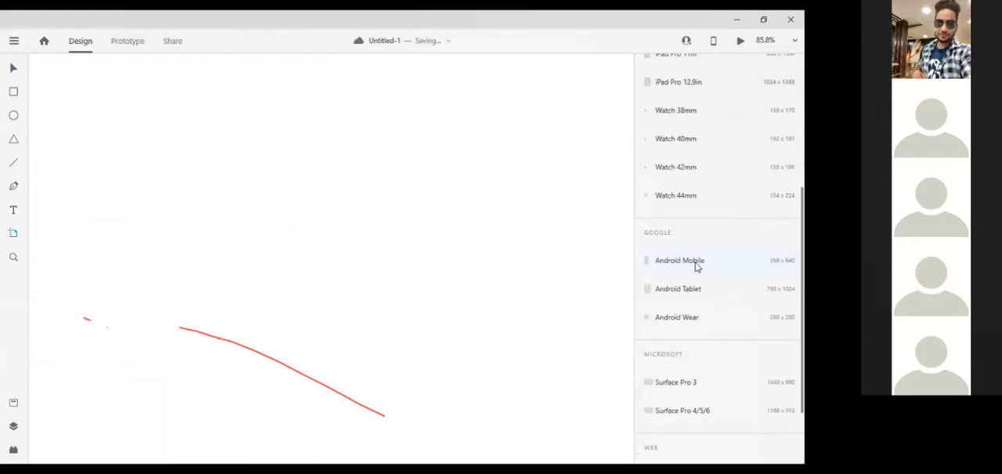
{"action": "left_click", "coordinate": [697, 267]}
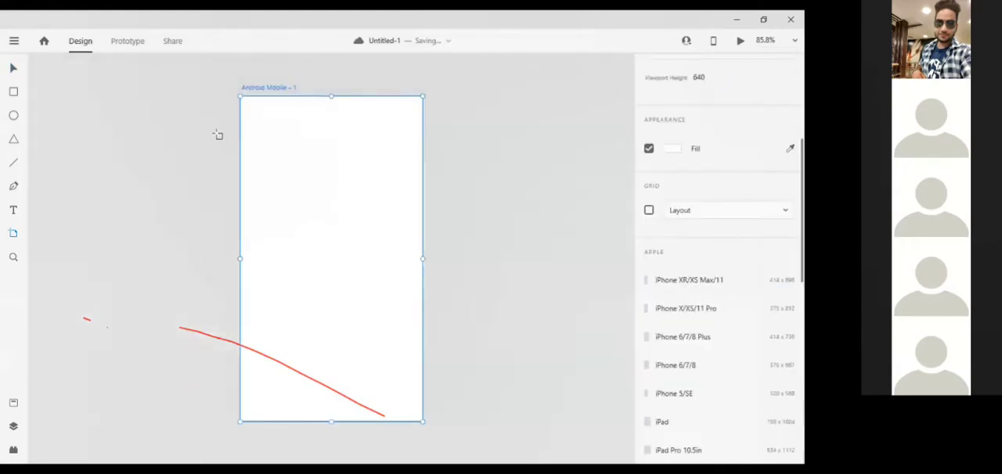
Add three more Android Mobile artboards in a row beside the first one.
{"action": "left_click", "coordinate": [483, 162]}
{"action": "left_click", "coordinate": [482, 162]}
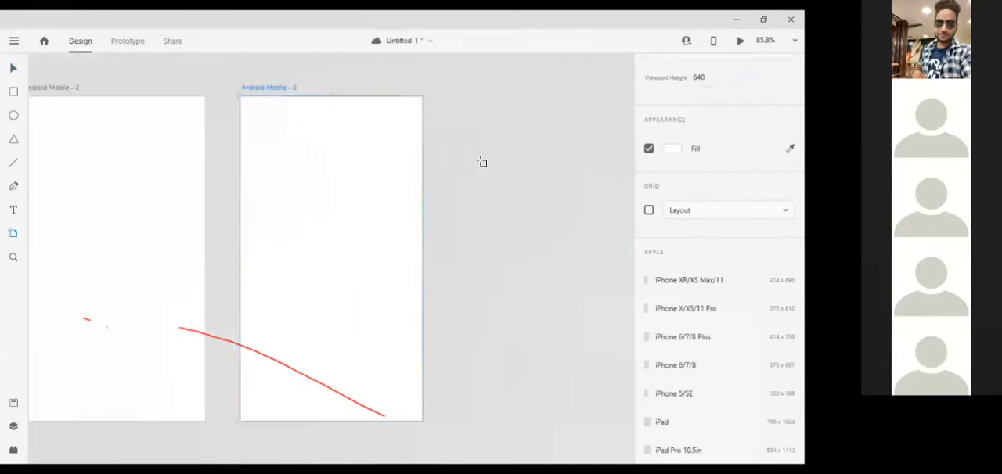
{"action": "left_click", "coordinate": [482, 162]}
{"action": "left_click", "coordinate": [14, 69]}
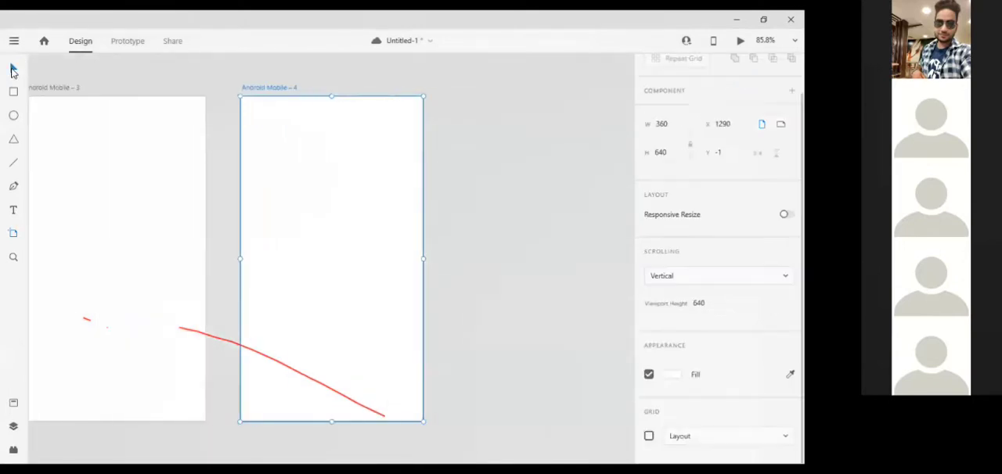
Switch the first Android Mobile artboard to landscape orientation and return it to portrait.
{"action": "scroll", "coordinate": [130, 186], "scroll_direction": "left", "scroll_amount": 5}
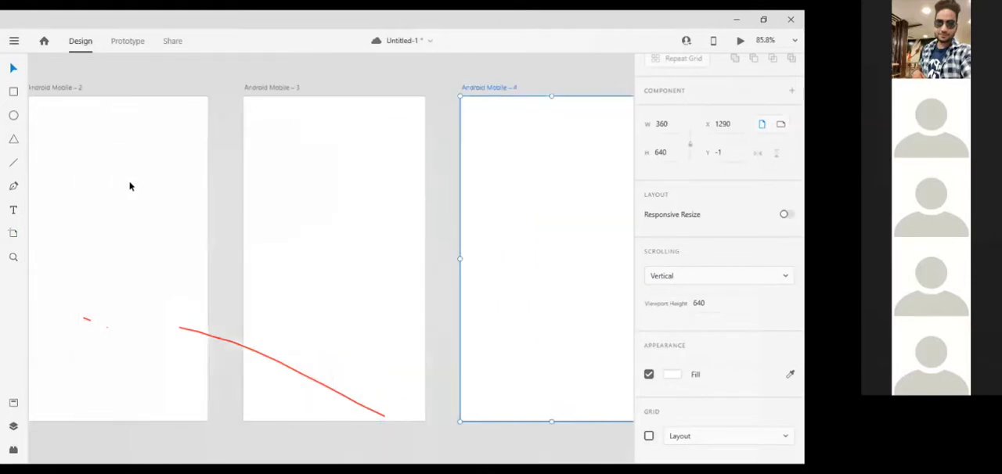
{"action": "scroll", "coordinate": [130, 186], "scroll_direction": "left", "scroll_amount": 9}
{"action": "left_click", "coordinate": [316, 206]}
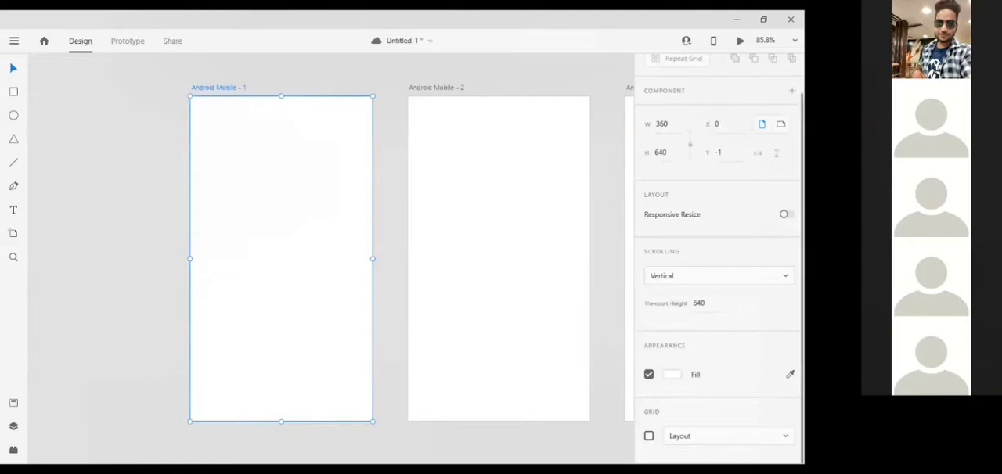
{"action": "left_click", "coordinate": [781, 125]}
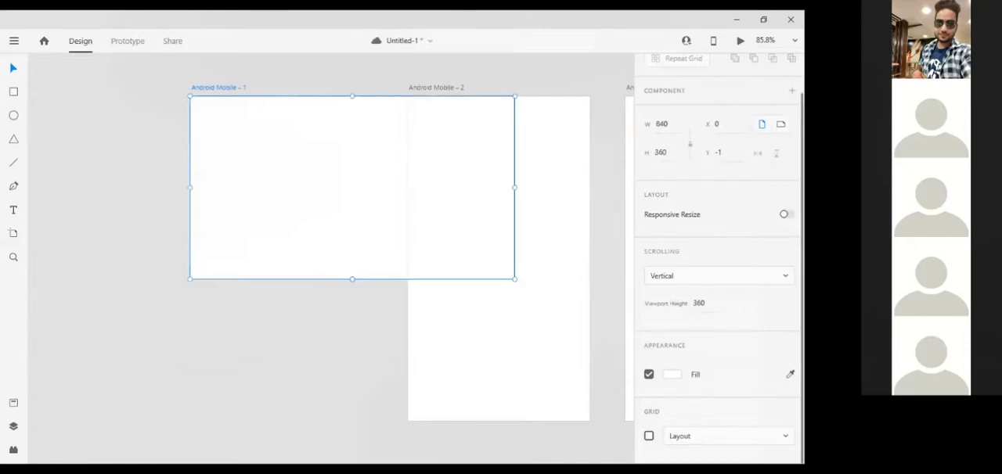
{"action": "left_click", "coordinate": [764, 124]}
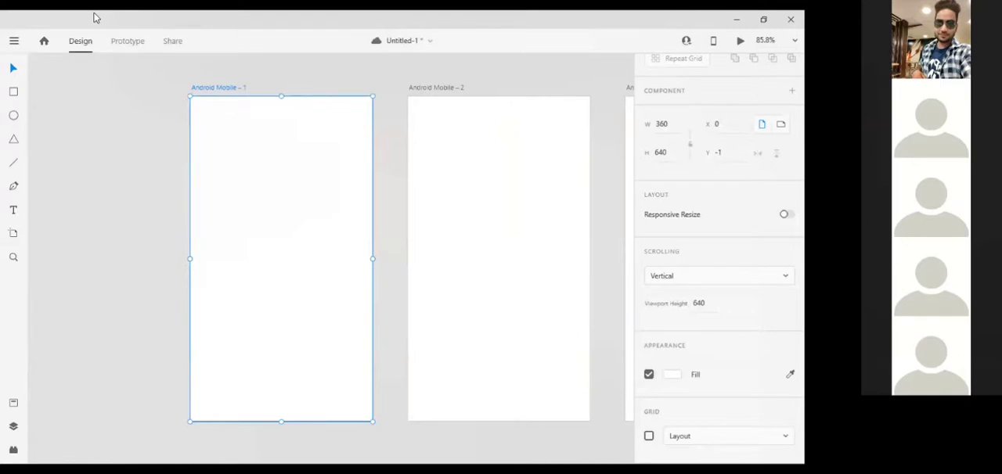
Save the document with its current name.
{"action": "left_click", "coordinate": [14, 43]}
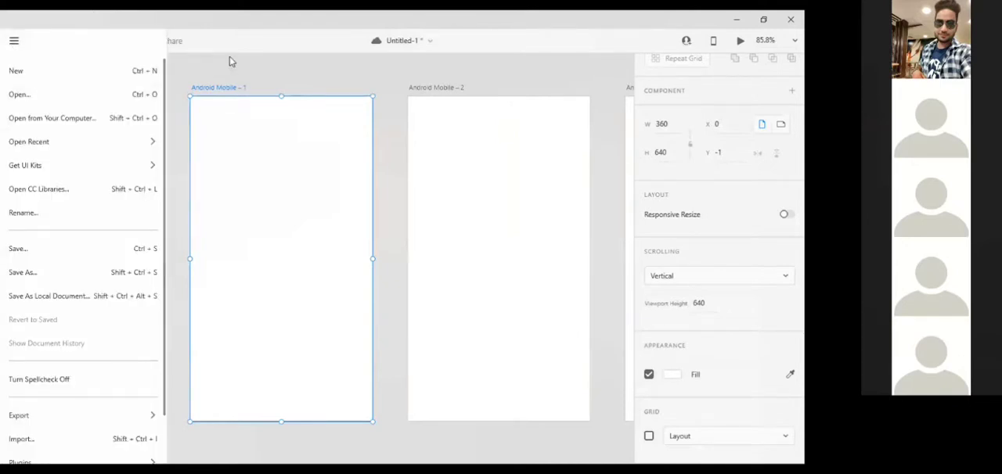
{"action": "key", "text": "Escape"}
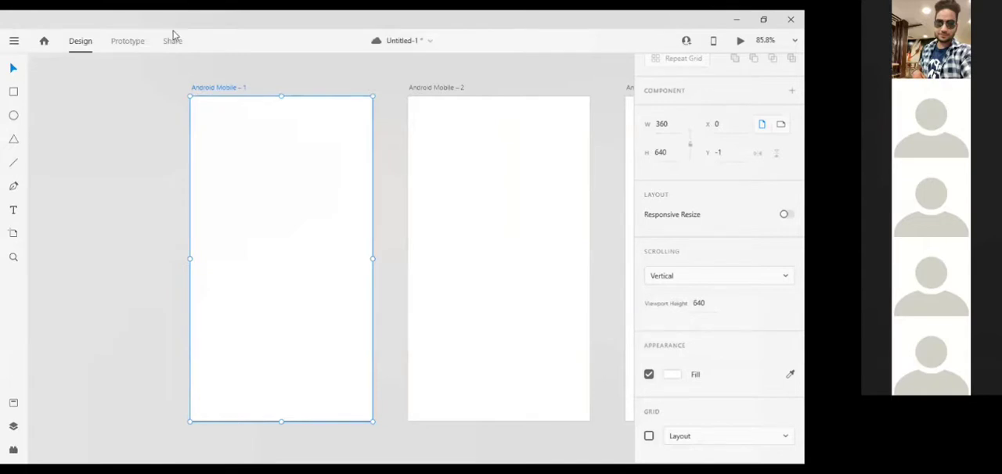
{"action": "key", "text": "ctrl+s"}
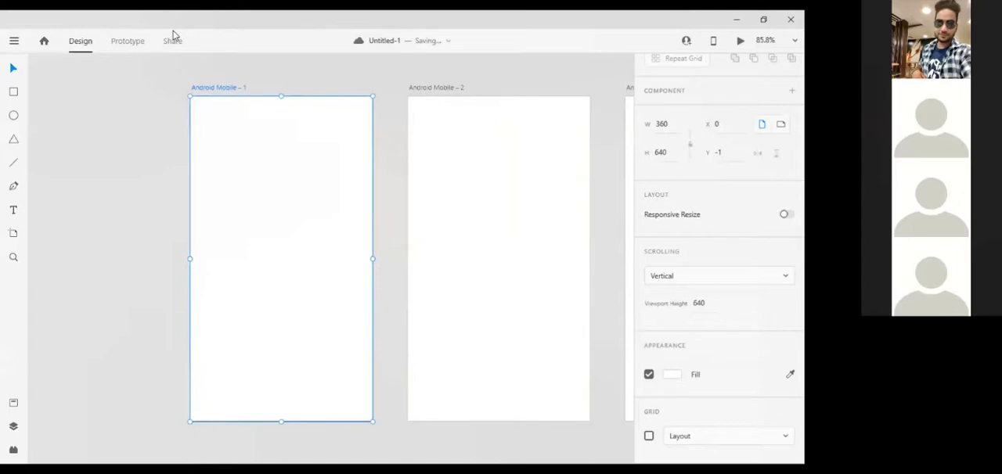
Open the CC Libraries window and move it so that it covers less of the first artboard.
{"action": "left_click", "coordinate": [383, 124]}
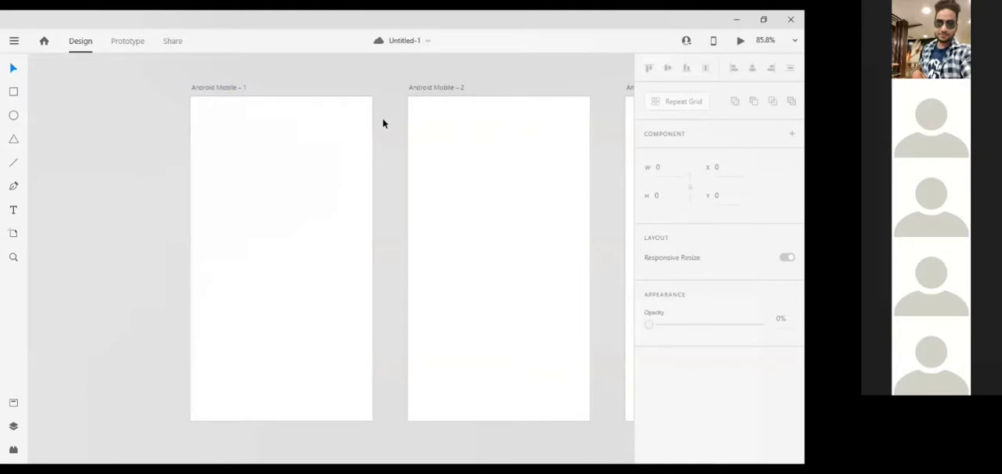
{"action": "left_click", "coordinate": [329, 141]}
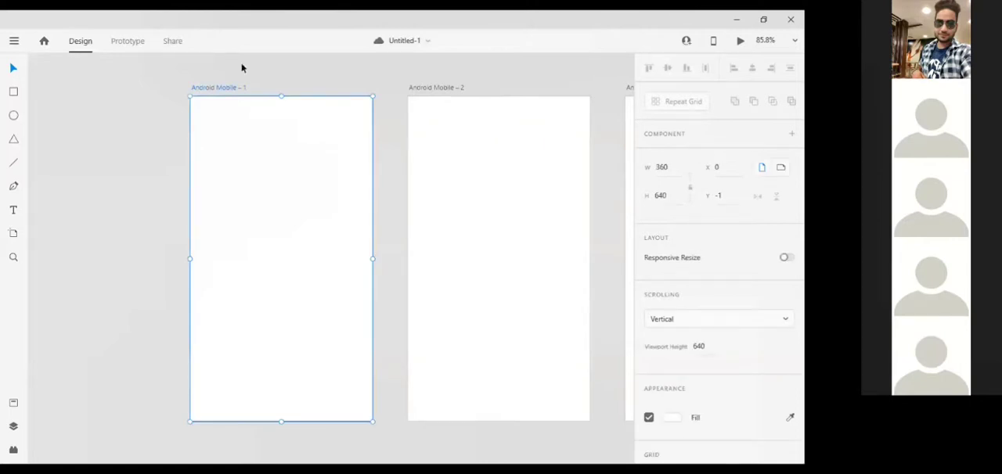
{"action": "left_click", "coordinate": [14, 42]}
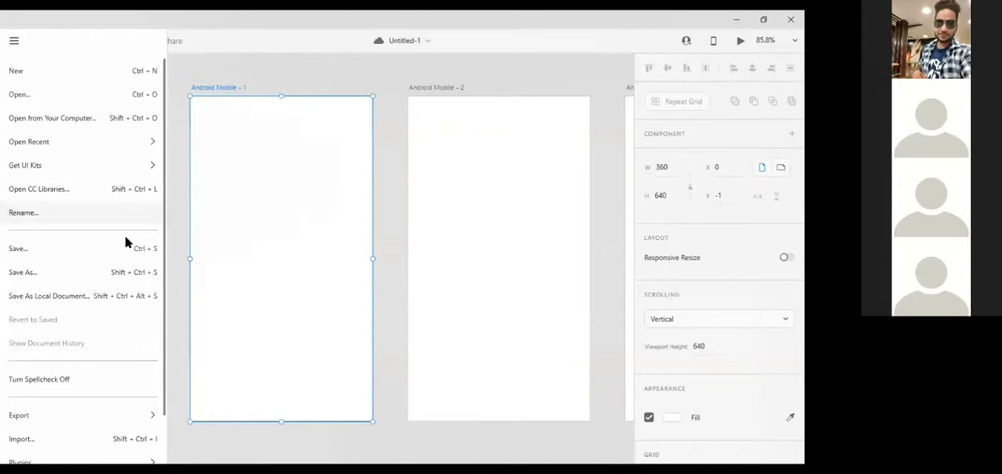
{"action": "mouse_move", "coordinate": [88, 145]}
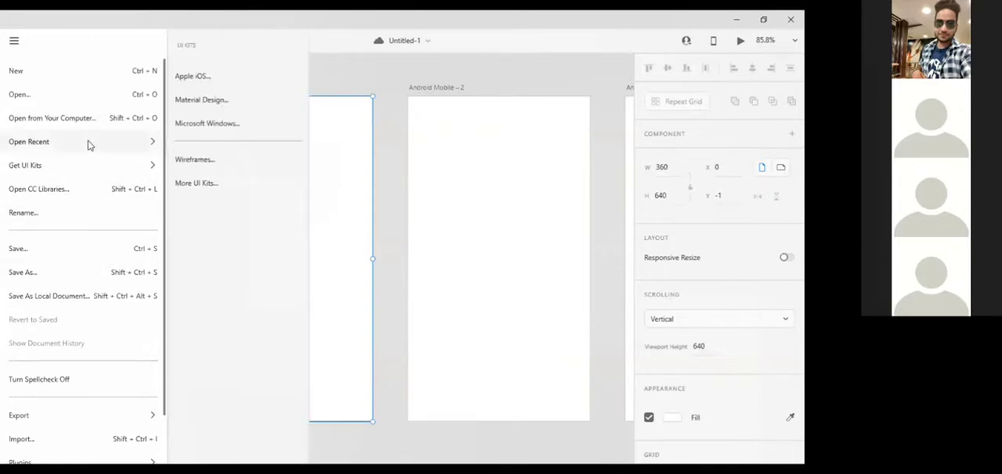
{"action": "mouse_move", "coordinate": [79, 169]}
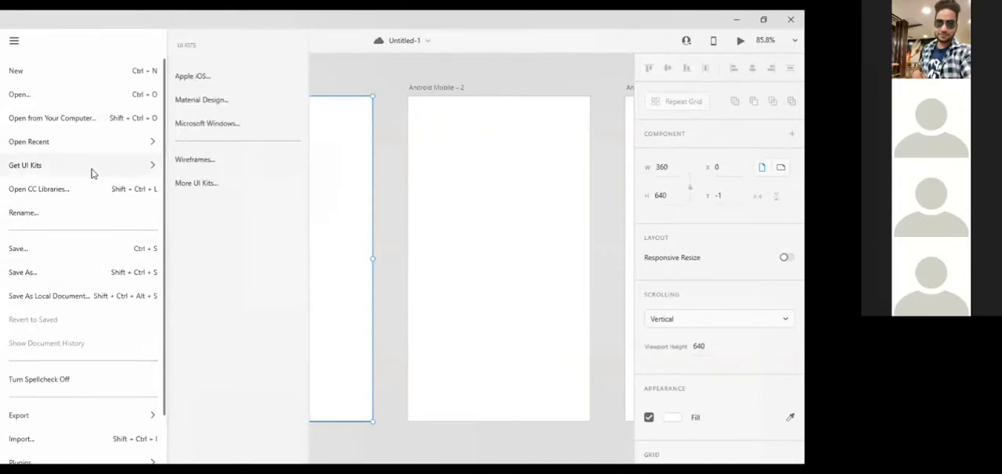
{"action": "left_click", "coordinate": [126, 194]}
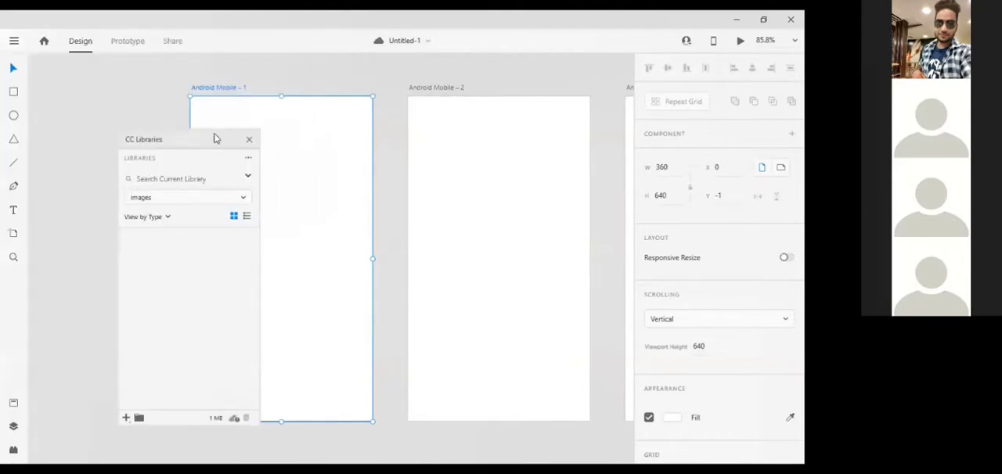
{"action": "left_click_drag", "start_coordinate": [208, 143], "coordinate": [159, 112]}
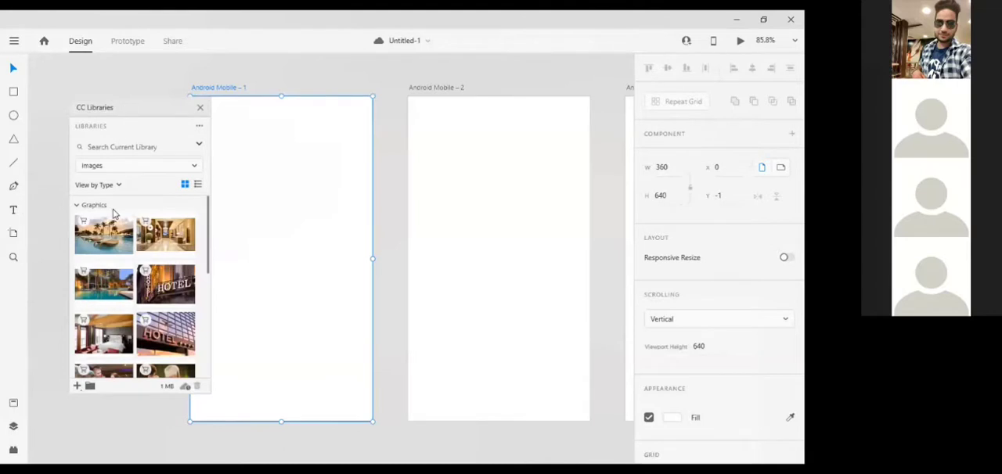
Place the shiny hotel sign image from the images library on the first artboard, at about X -159, Y 0.
{"action": "left_click", "coordinate": [166, 346]}
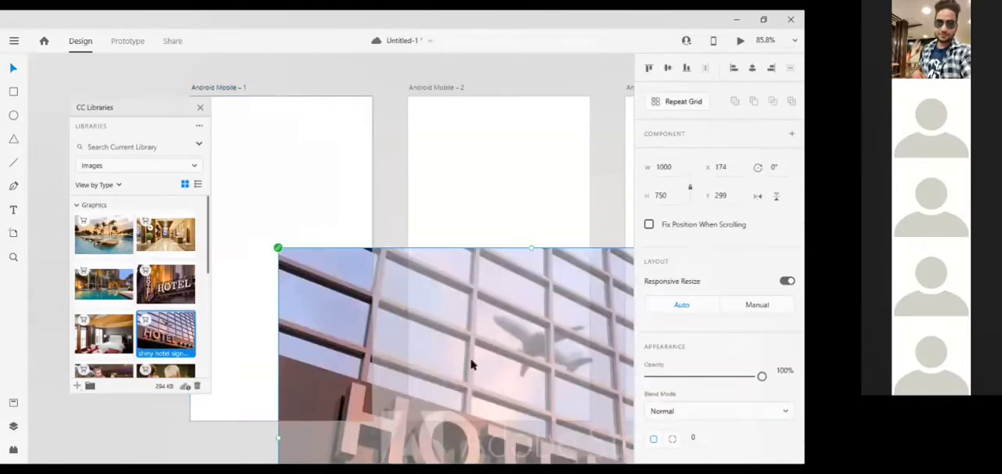
{"action": "left_click_drag", "start_coordinate": [339, 257], "coordinate": [250, 255]}
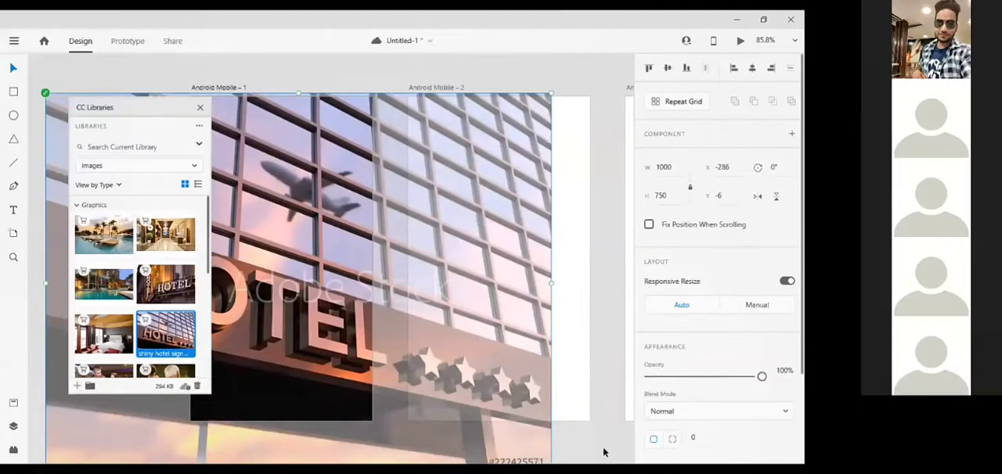
{"action": "scroll", "coordinate": [548, 432], "scroll_direction": "down", "scroll_amount": 5}
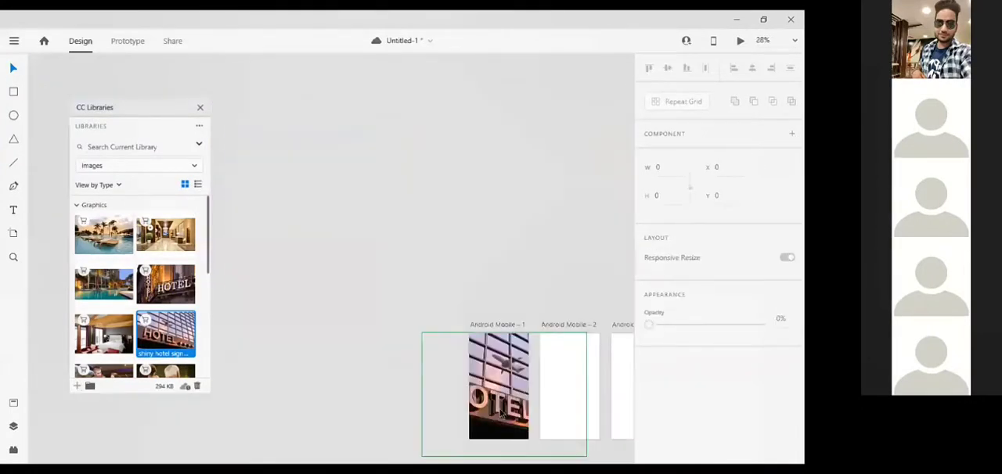
{"action": "key", "text": "Left"}
{"action": "key", "text": "Left"}
{"action": "key", "text": "Left"}
{"action": "key", "text": "Left"}
{"action": "key", "text": "Left"}
{"action": "key", "text": "Left"}
{"action": "key", "text": "Left"}
{"action": "key", "text": "Left"}
{"action": "key", "text": "Left"}
{"action": "key", "text": "Left"}
{"action": "key", "text": "Left"}
{"action": "key", "text": "Left"}
{"action": "key", "text": "Left"}
{"action": "key", "text": "Left"}
{"action": "key", "text": "Left"}
{"action": "key", "text": "Left"}
{"action": "key", "text": "Left"}
{"action": "key", "text": "Left"}
{"action": "key", "text": "Left"}
{"action": "key", "text": "Left"}
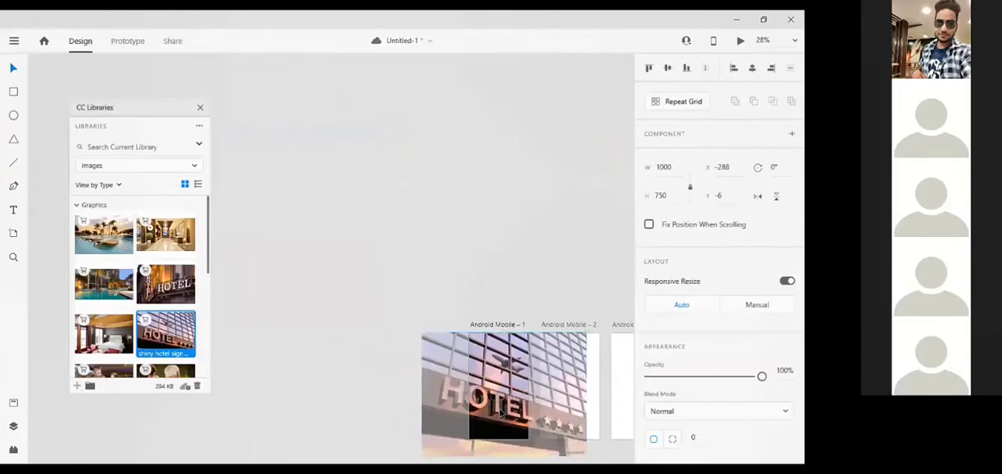
{"action": "key", "text": "Left"}
{"action": "key", "text": "Left"}
{"action": "key", "text": "Left"}
{"action": "key", "text": "Left"}
{"action": "key", "text": "Left"}
{"action": "key", "text": "Left"}
{"action": "key", "text": "Left"}
{"action": "key", "text": "Left"}
{"action": "key", "text": "Left"}
{"action": "key", "text": "Left"}
{"action": "key", "text": "Left"}
{"action": "key", "text": "Left"}
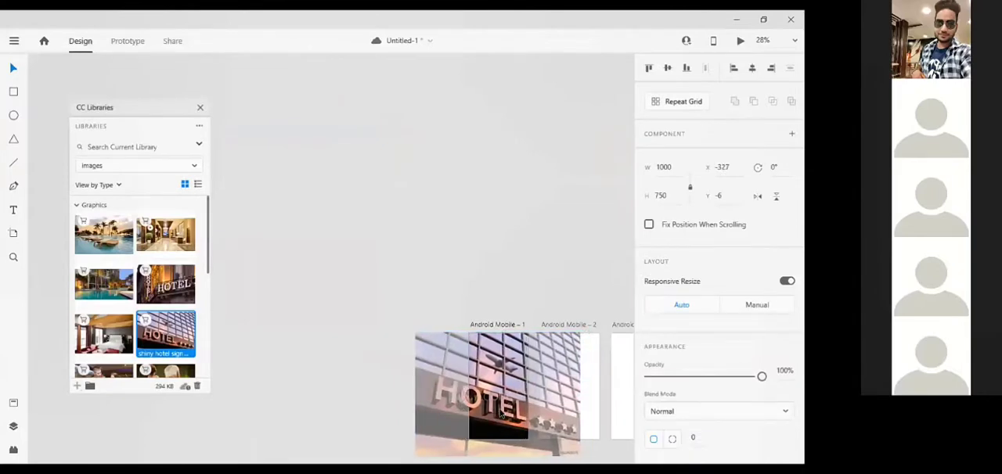
{"action": "left_click_drag", "start_coordinate": [500, 414], "coordinate": [529, 413]}
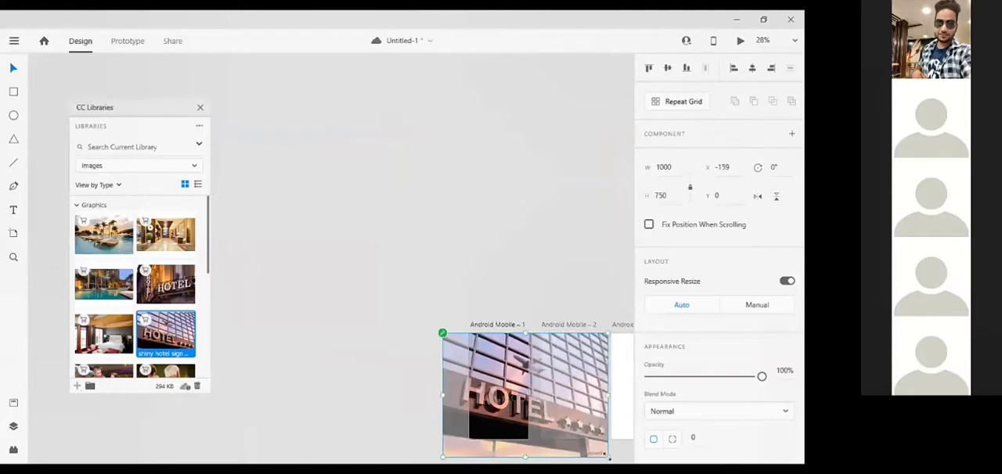
Scale the hotel sign image to about 853 × 640 with its origin at about X -160, Y 0, and close the CC Libraries window.
{"action": "left_click_drag", "start_coordinate": [608, 458], "coordinate": [583, 370]}
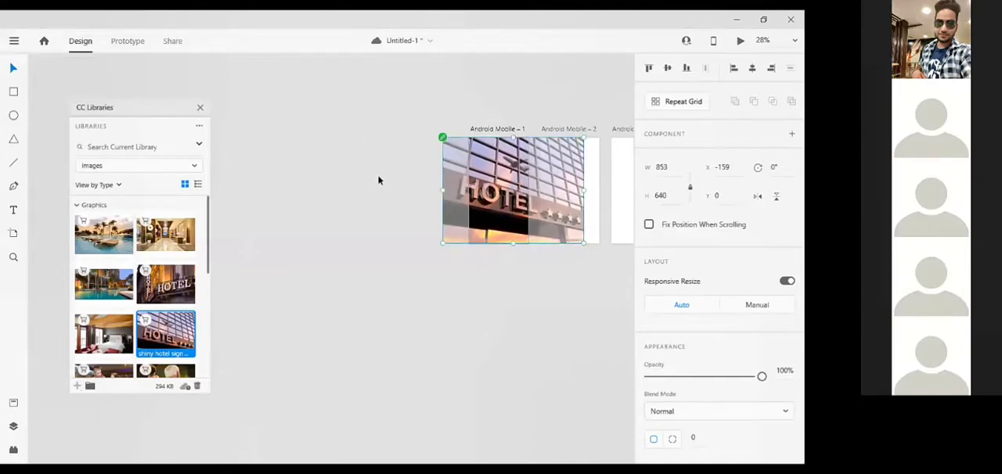
{"action": "left_click", "coordinate": [199, 108]}
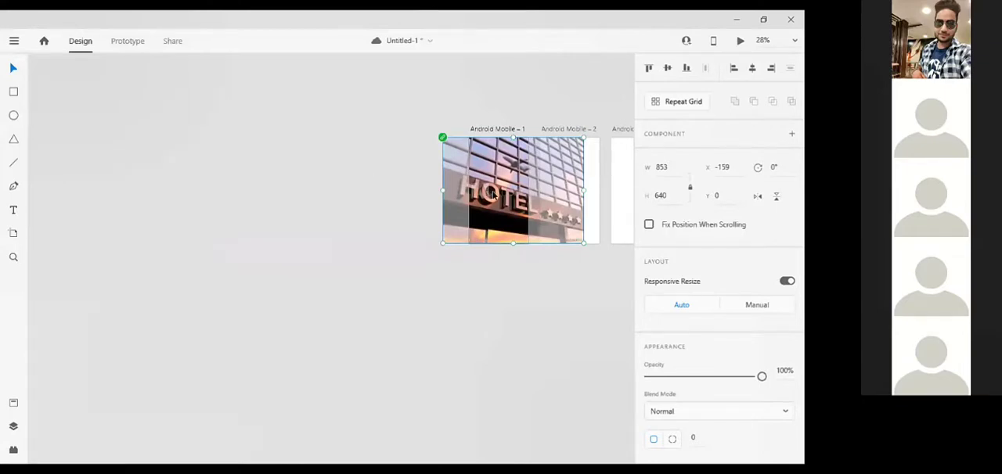
{"action": "left_click_drag", "start_coordinate": [492, 195], "coordinate": [494, 196]}
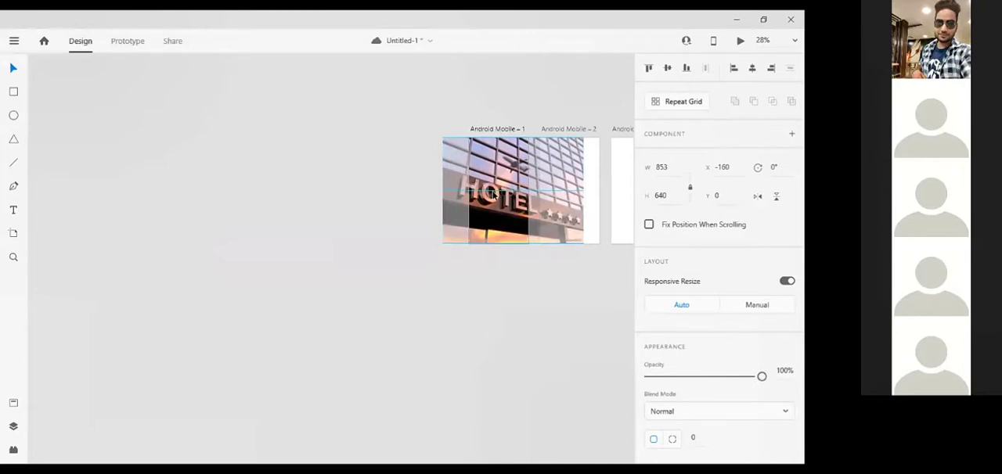
{"action": "left_click", "coordinate": [618, 354]}
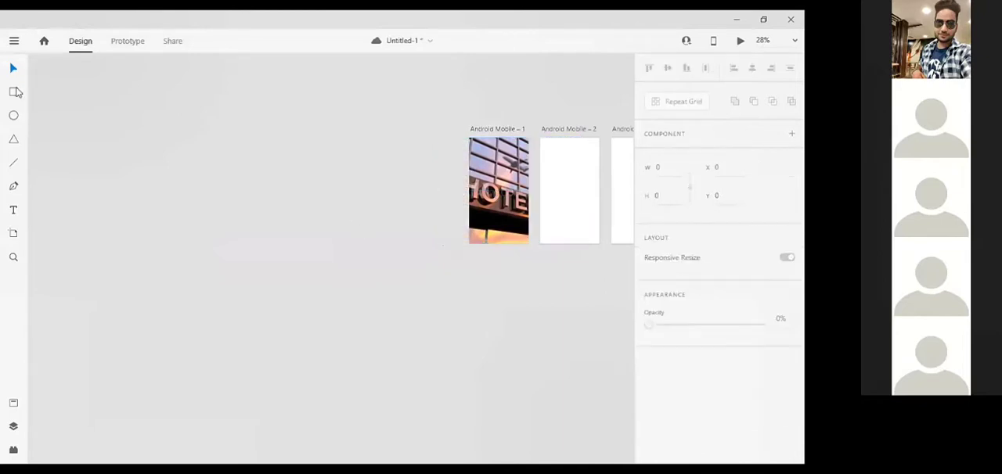
Draw a rectangle about 215 × 69 over the hotel lettering on the first artboard, at about X 83, Y 251.
{"action": "left_click", "coordinate": [14, 93]}
{"action": "scroll", "coordinate": [499, 182], "scroll_direction": "up", "scroll_amount": 2}
{"action": "scroll", "coordinate": [447, 171], "scroll_direction": "up", "scroll_amount": 3}
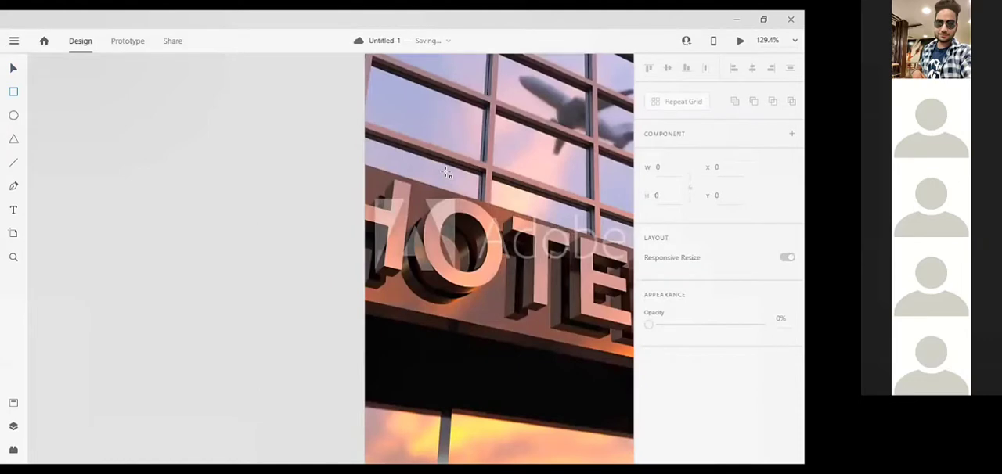
{"action": "scroll", "coordinate": [447, 174], "scroll_direction": "right", "scroll_amount": 2}
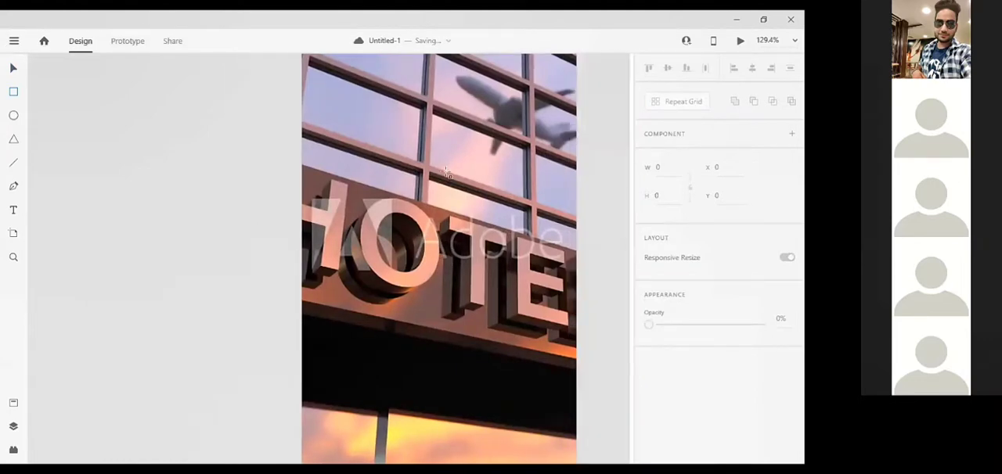
{"action": "scroll", "coordinate": [267, 194], "scroll_direction": "right", "scroll_amount": 2}
{"action": "left_click", "coordinate": [460, 251]}
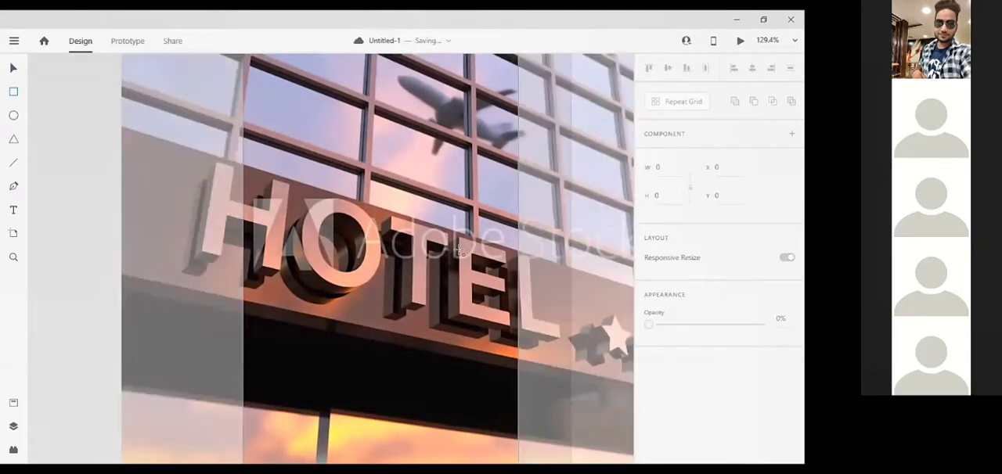
{"action": "mouse_move", "coordinate": [307, 182]}
{"action": "left_mouse_down"}
{"action": "mouse_move", "coordinate": [463, 246]}
{"action": "mouse_move", "coordinate": [469, 234]}
{"action": "left_mouse_up"}
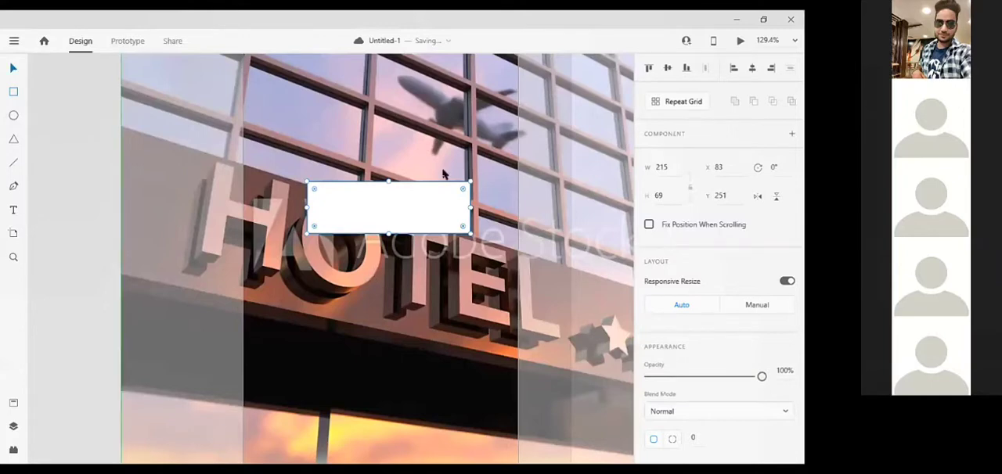
Round the rectangle's corners to a radius of 35 and place a copy of it directly below.
{"action": "left_click_drag", "start_coordinate": [463, 189], "coordinate": [395, 212]}
{"action": "left_click", "coordinate": [427, 196]}
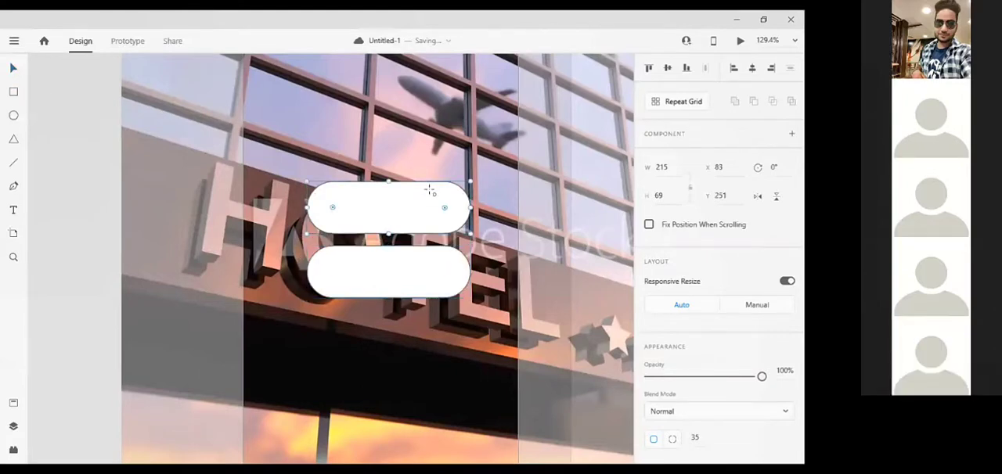
Draw an ellipse about 55 × 69 at the right end of the upper pill shape and copy it onto the lower one.
{"action": "key", "text": "e"}
{"action": "left_click_drag", "start_coordinate": [470, 261], "coordinate": [427, 181]}
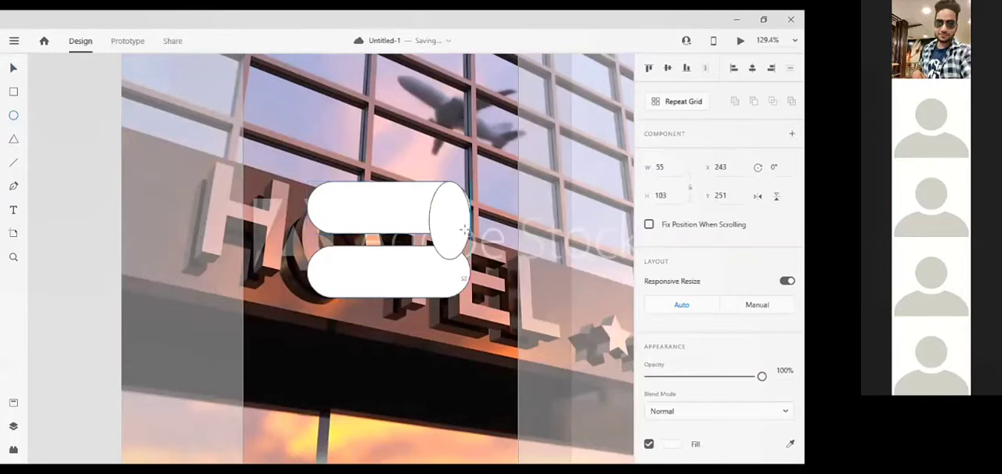
{"action": "left_click_drag", "start_coordinate": [464, 229], "coordinate": [471, 235]}
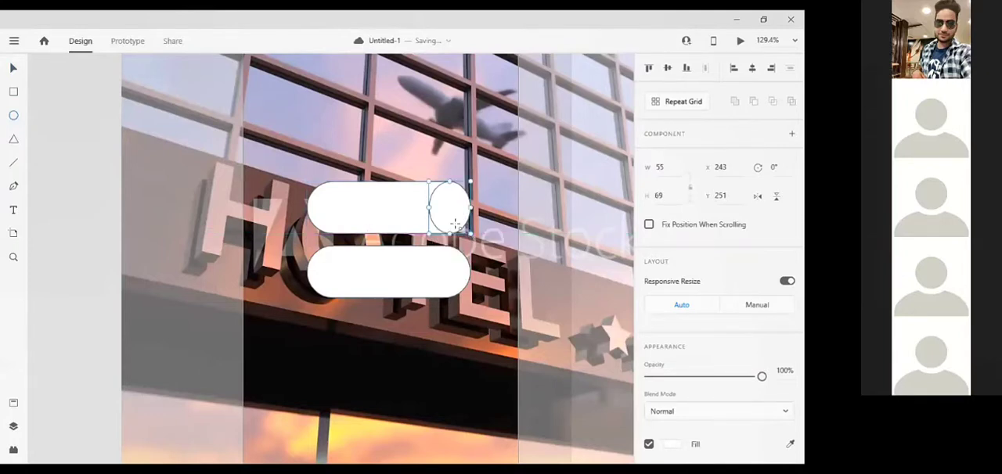
{"action": "key", "text": "ctrl+g"}
{"action": "key", "text": "ctrl+z"}
{"action": "left_click", "coordinate": [13, 70]}
{"action": "left_click_drag", "start_coordinate": [444, 196], "coordinate": [450, 259]}
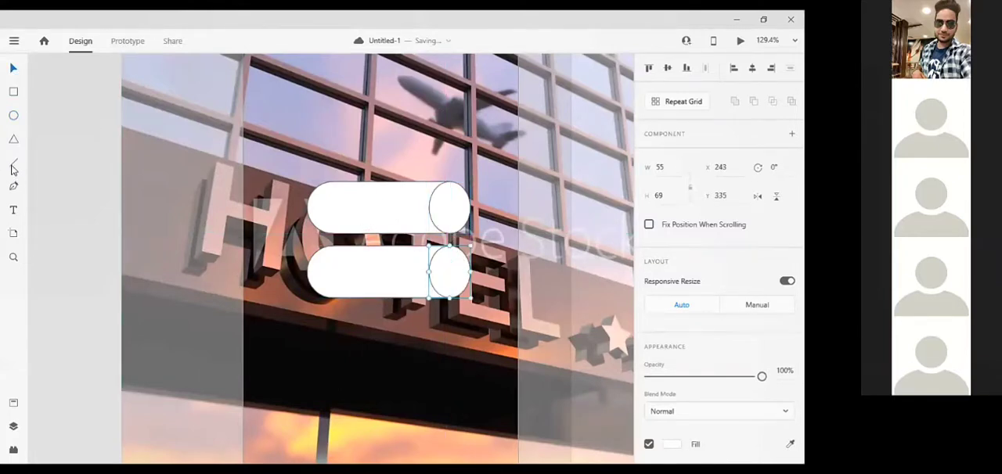
Draw a diagonal line about 16 × 19 inside the upper ellipse and copy it into the lower ellipse.
{"action": "left_click", "coordinate": [13, 163]}
{"action": "left_click_drag", "start_coordinate": [437, 204], "coordinate": [449, 218]}
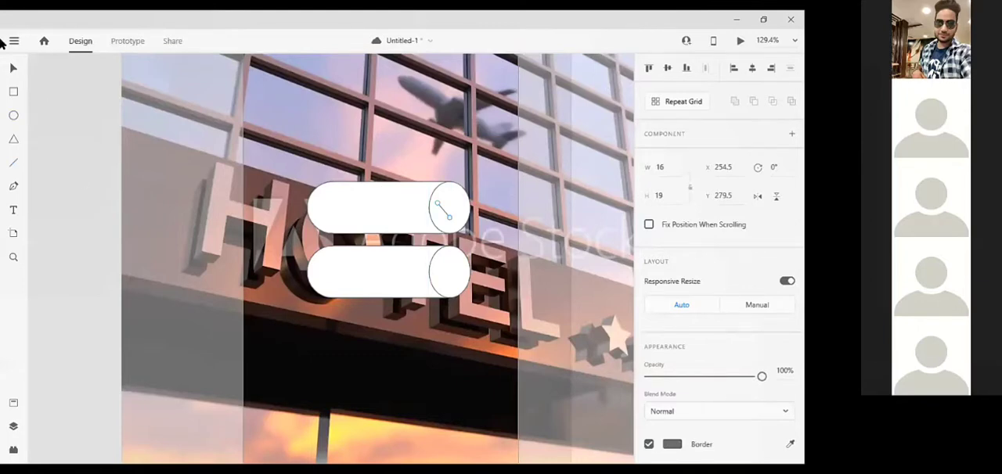
{"action": "left_click", "coordinate": [14, 69]}
{"action": "left_click_drag", "start_coordinate": [448, 218], "coordinate": [450, 279]}
Complete a down-pointing chevron in both ellipses with a horizontally flipped copy of the diagonal line, the upper one at X 270.5, Y 278.5.
{"action": "left_click", "coordinate": [446, 215]}
{"action": "key", "text": "Right"}
{"action": "left_click_drag", "start_coordinate": [447, 215], "coordinate": [455, 215]}
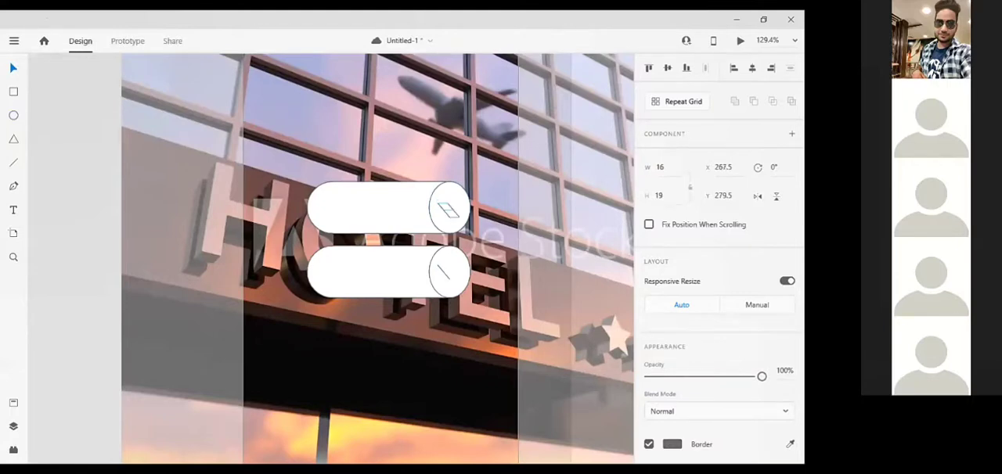
{"action": "left_click", "coordinate": [760, 197]}
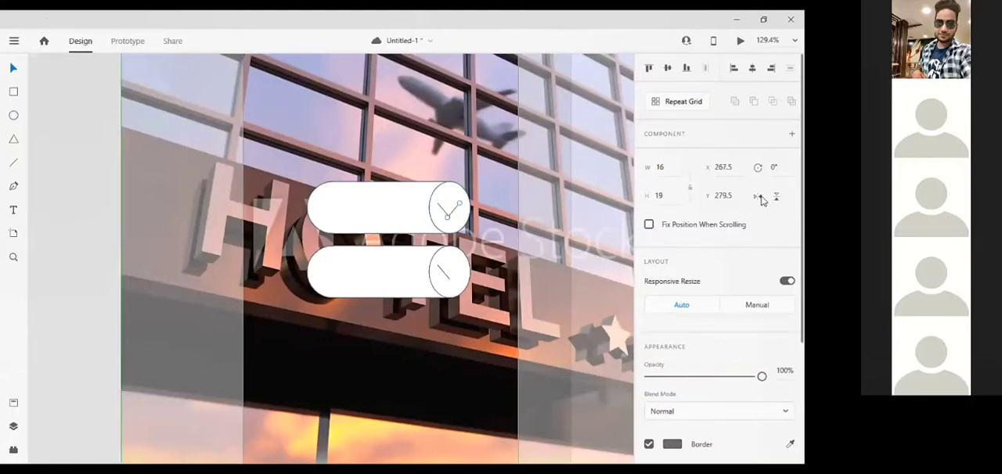
{"action": "key", "text": "Up"}
{"action": "key", "text": "Right"}
{"action": "key", "text": "Right"}
{"action": "key", "text": "Right"}
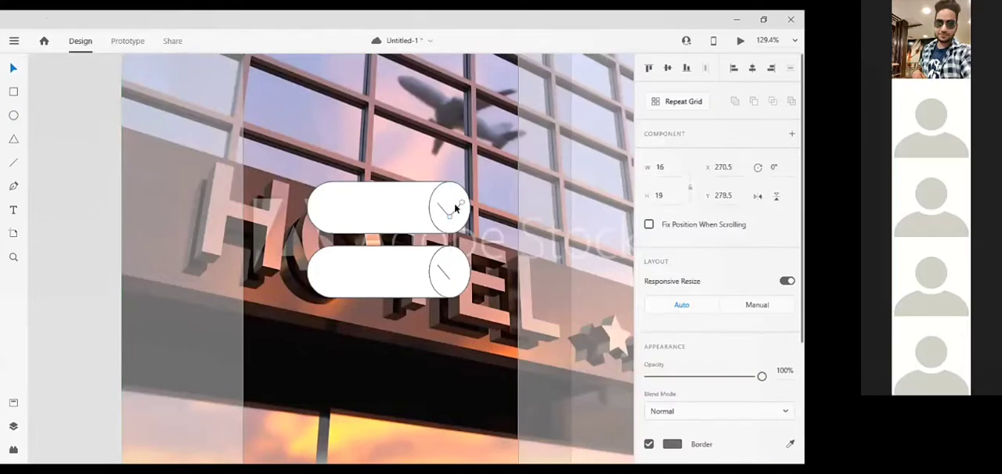
{"action": "left_click_drag", "start_coordinate": [456, 208], "coordinate": [456, 273]}
{"action": "left_click", "coordinate": [171, 192]}
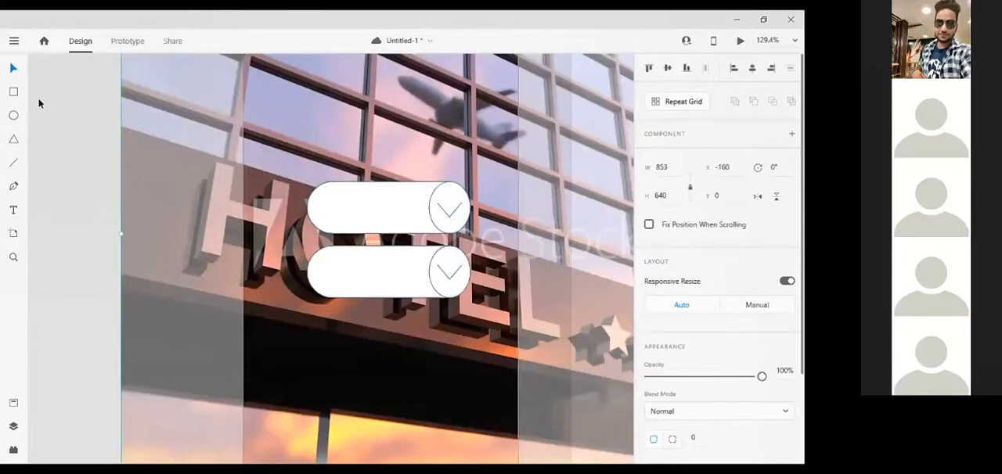
{"action": "left_click", "coordinate": [14, 212]}
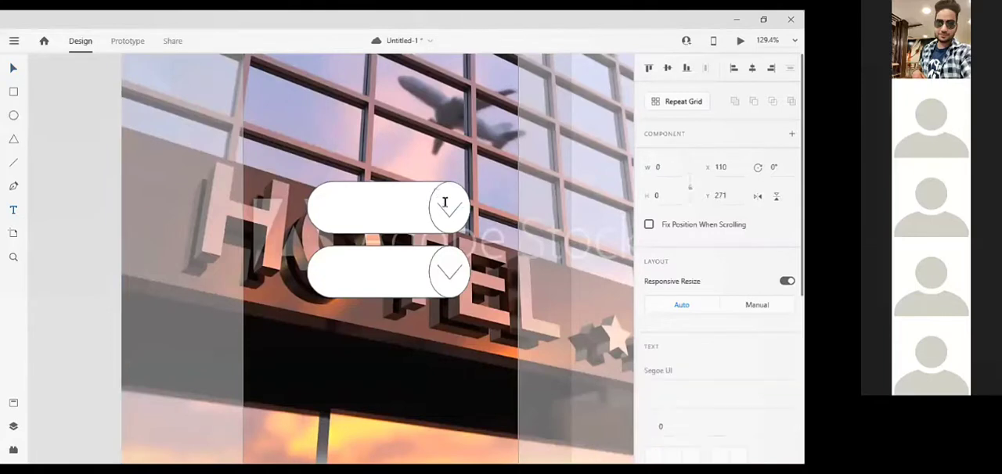
{"action": "left_click_drag", "start_coordinate": [328, 197], "coordinate": [426, 225]}
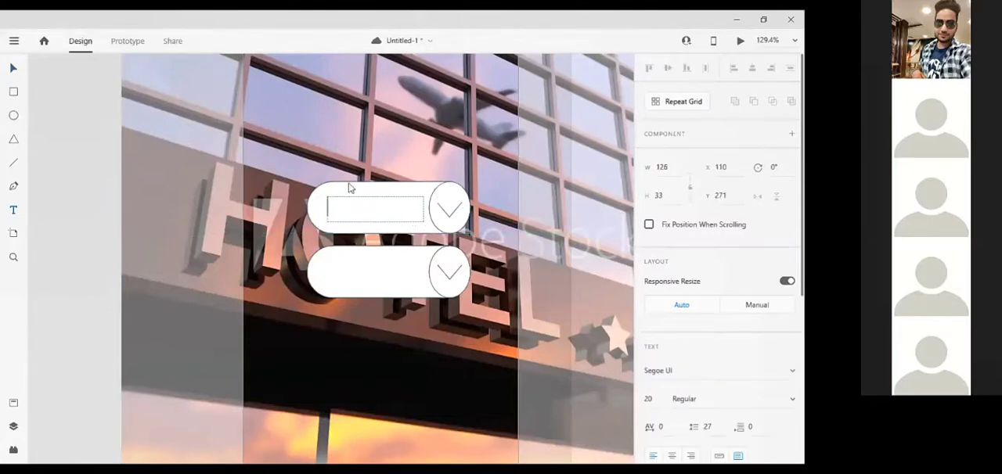
{"action": "left_click", "coordinate": [15, 70]}
{"action": "left_click", "coordinate": [363, 206]}
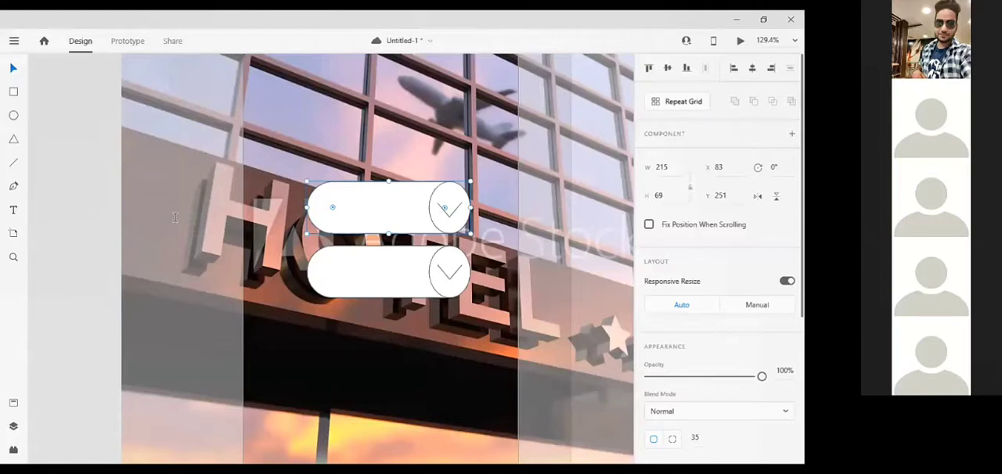
Add an area text box about 125 × 36 on the upper pill shape with the text "Check YOur Booking".
{"action": "key", "text": "t"}
{"action": "left_click_drag", "start_coordinate": [324, 197], "coordinate": [420, 225]}
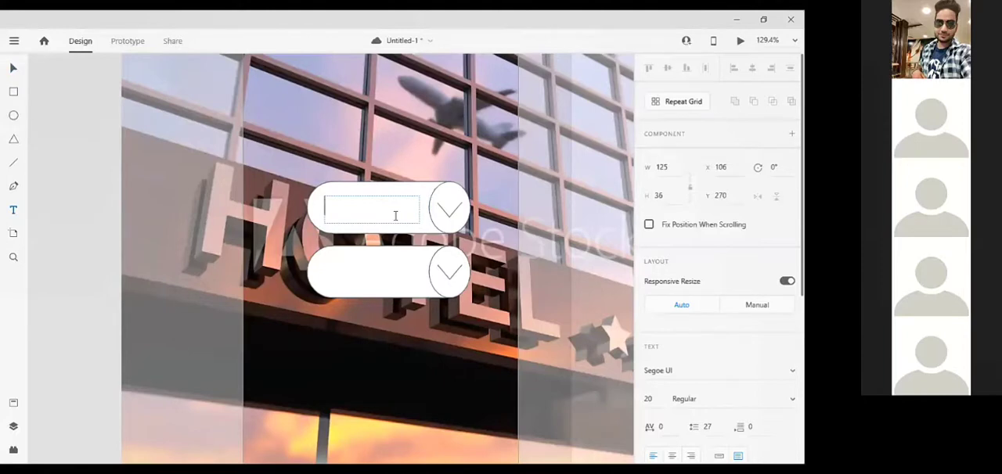
{"action": "type", "text": "Check YOur"}
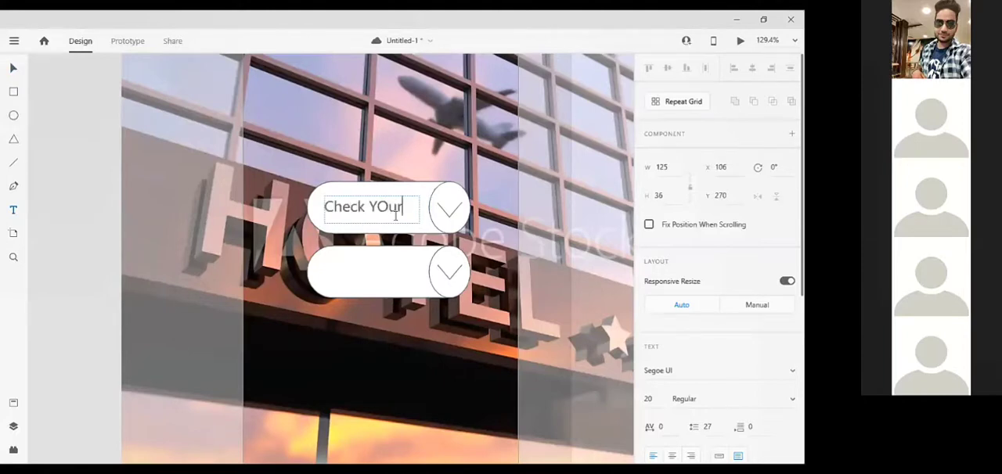
{"action": "type", "text": " Booking"}
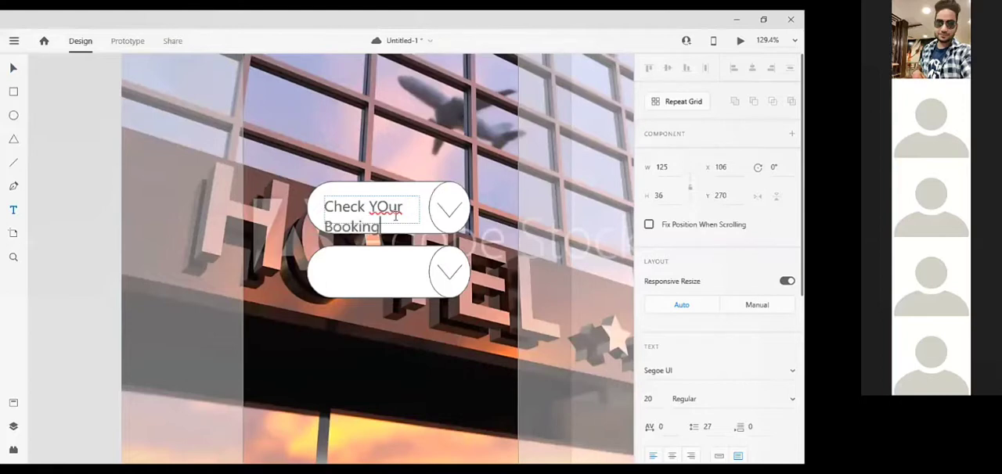
Try font sizes 12 and 14 on the upper button's text and set it to 12.
{"action": "scroll", "coordinate": [767, 332], "scroll_direction": "down", "scroll_amount": 1}
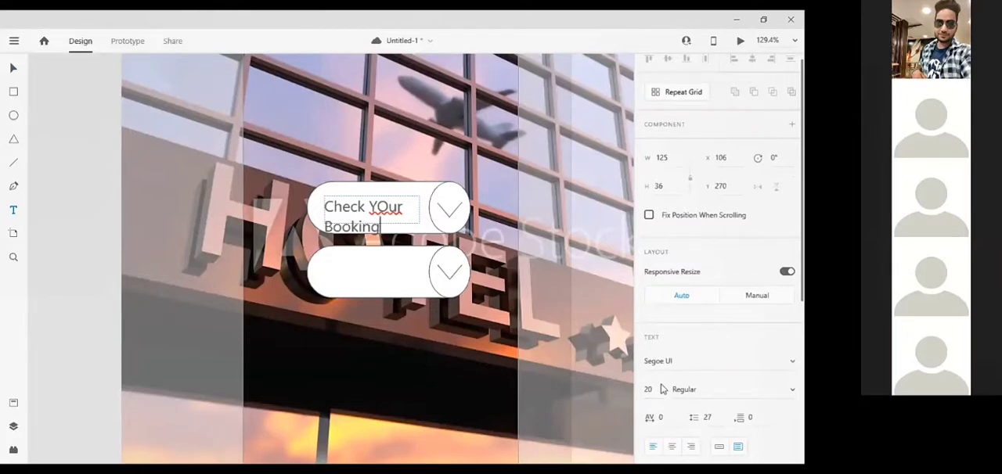
{"action": "key", "text": "ctrl+z"}
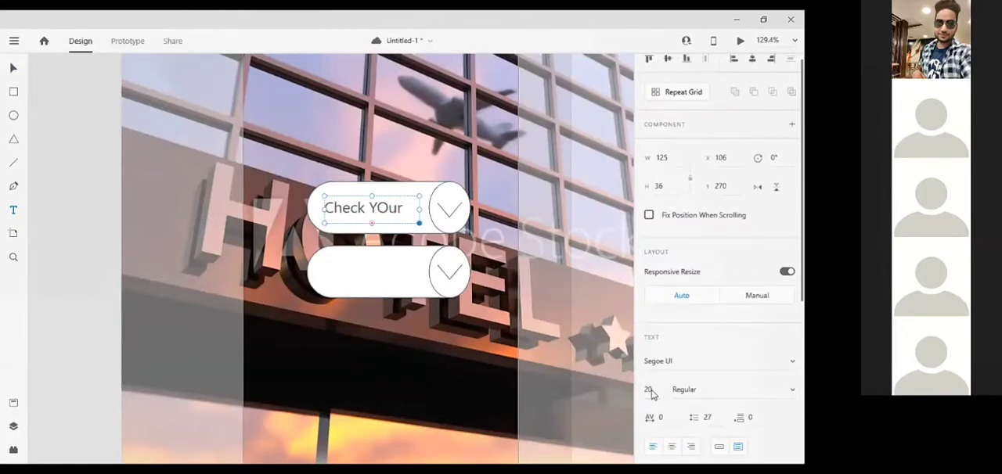
{"action": "left_click", "coordinate": [650, 391]}
{"action": "type", "text": "12"}
{"action": "key", "text": "Return"}
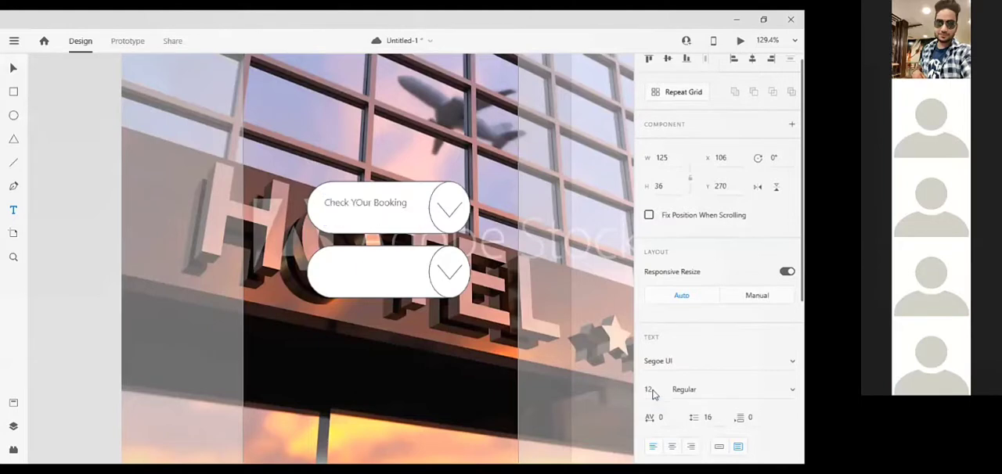
{"action": "left_click", "coordinate": [651, 392]}
{"action": "type", "text": "14"}
{"action": "key", "text": "Return"}
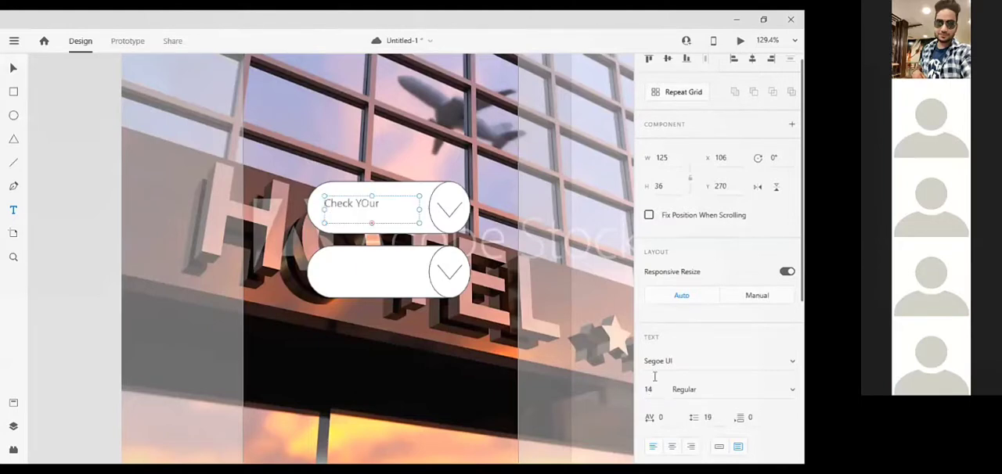
{"action": "left_click", "coordinate": [659, 389]}
{"action": "type", "text": "12"}
{"action": "key", "text": "Return"}
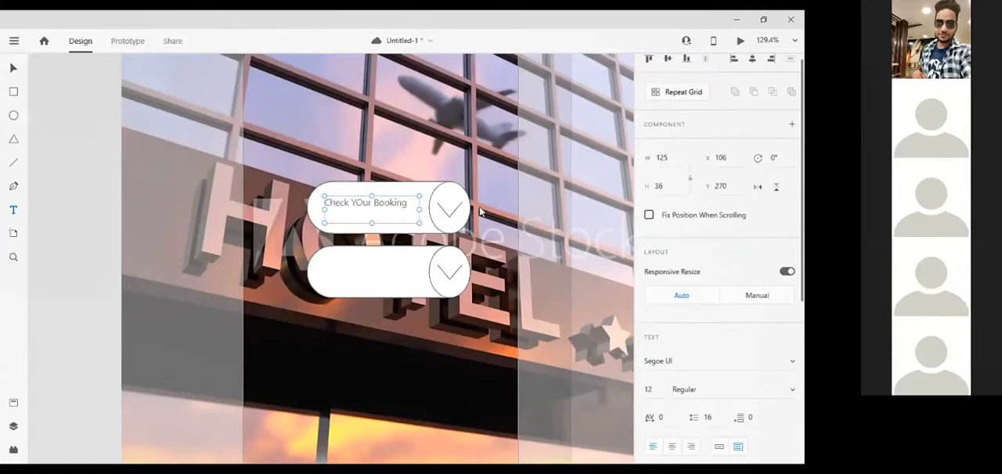
Correct the upper button's text to "Check Your Booking" and leave text editing.
{"action": "left_click", "coordinate": [418, 205]}
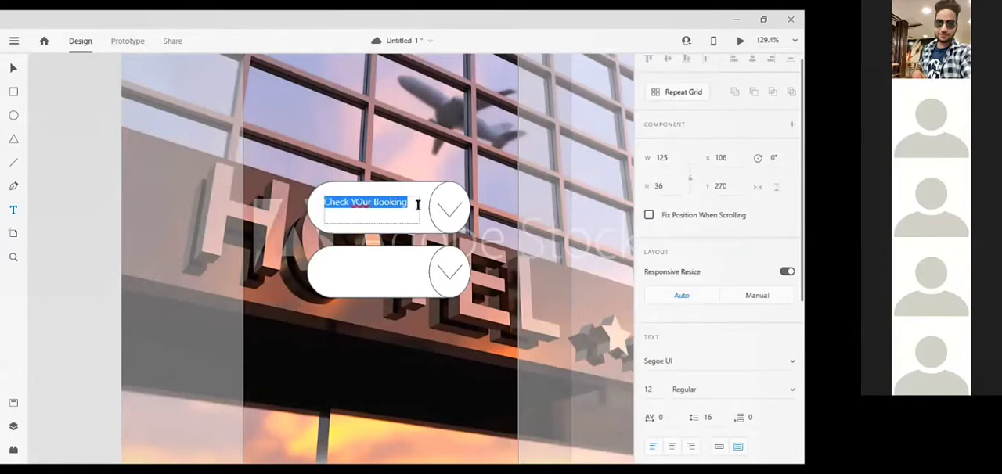
{"action": "left_click", "coordinate": [365, 206]}
{"action": "key", "text": "BackSpace"}
{"action": "type", "text": "o"}
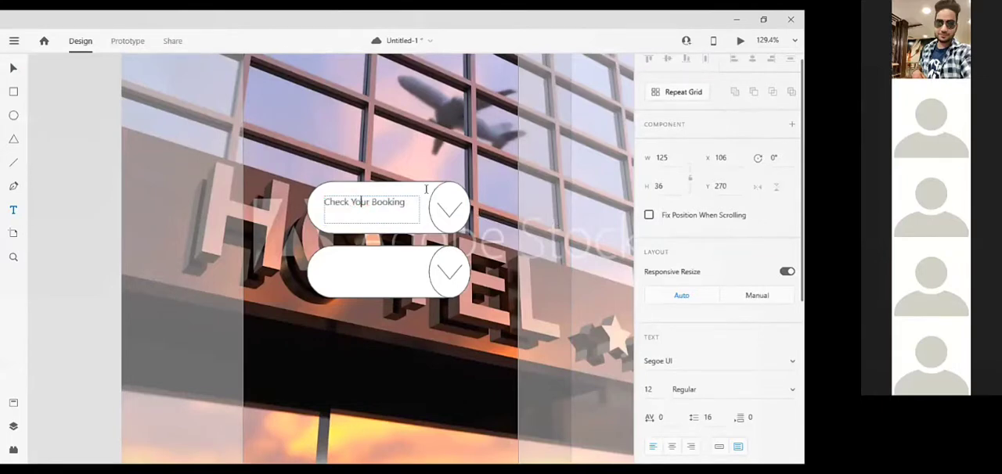
{"action": "key", "text": "Escape"}
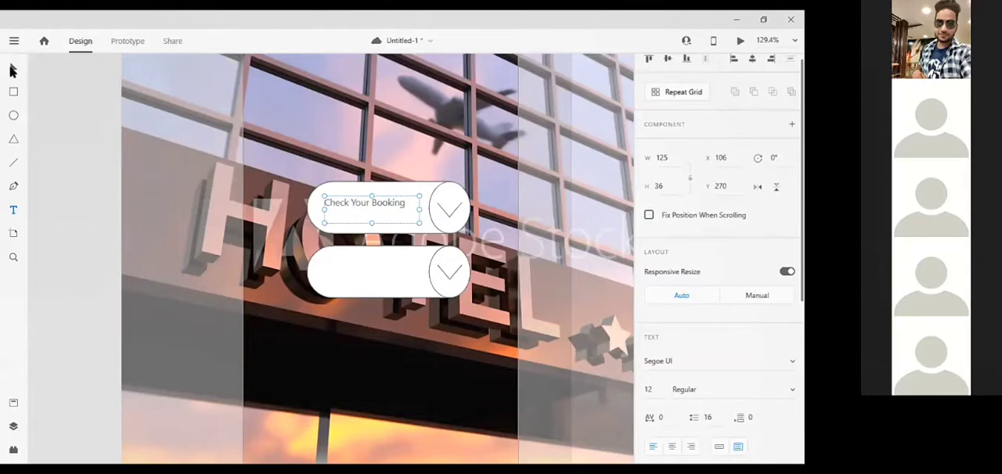
{"action": "key", "text": "Escape"}
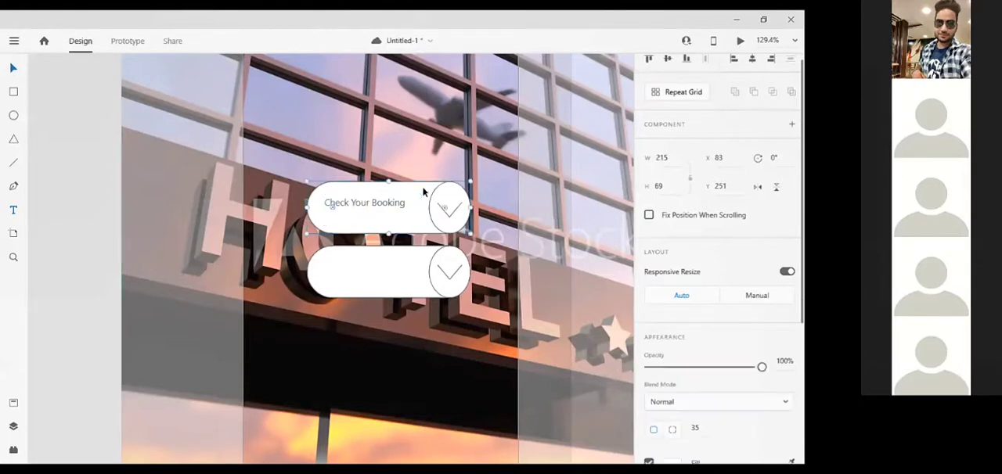
Set the upper pill shape's fill to the solid pink color #DEA1A1.
{"action": "scroll", "coordinate": [712, 407], "scroll_direction": "down", "scroll_amount": 3}
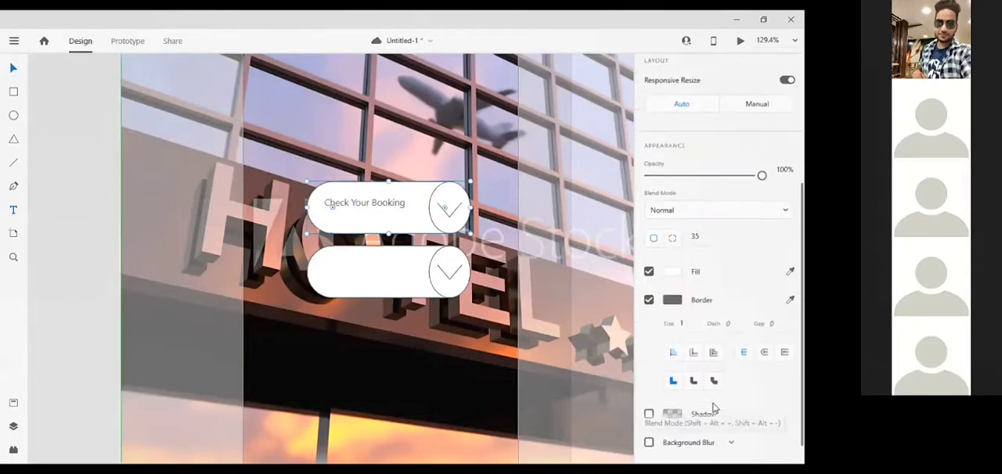
{"action": "scroll", "coordinate": [714, 409], "scroll_direction": "down", "scroll_amount": 1}
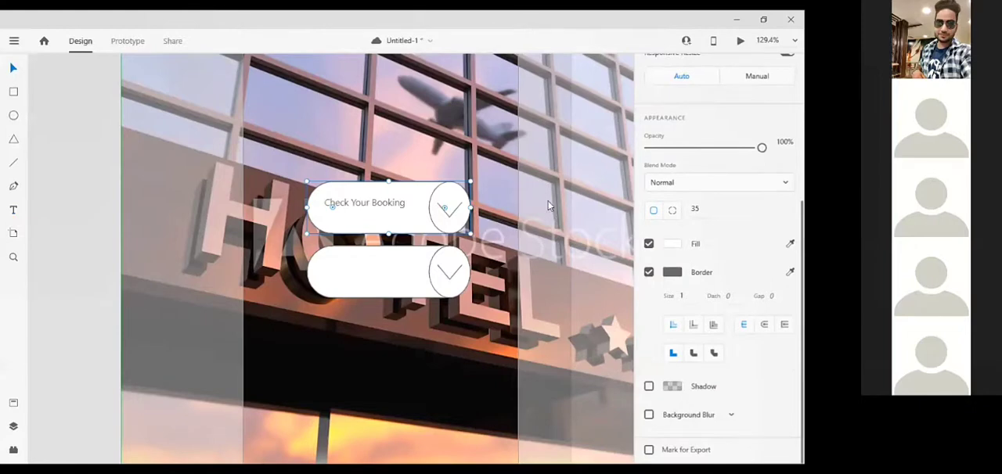
{"action": "left_click", "coordinate": [672, 244]}
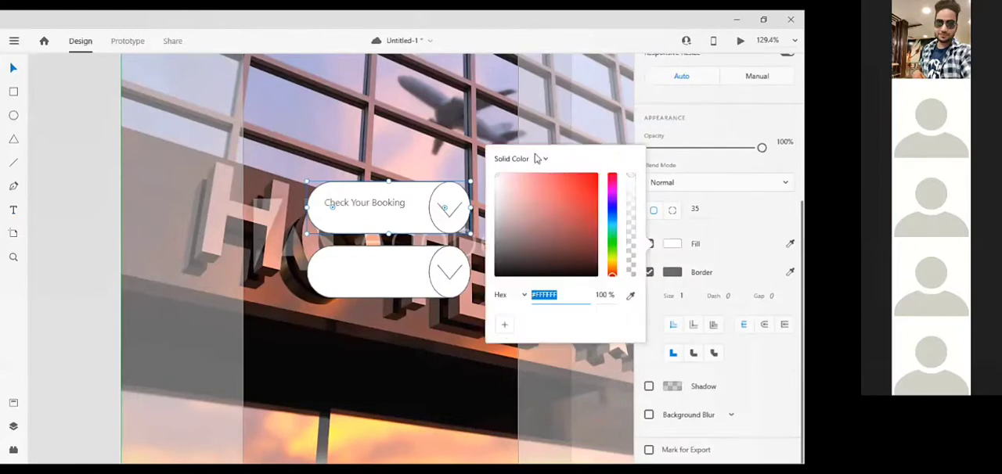
{"action": "left_click", "coordinate": [538, 174]}
{"action": "left_click_drag", "start_coordinate": [504, 198], "coordinate": [523, 186]}
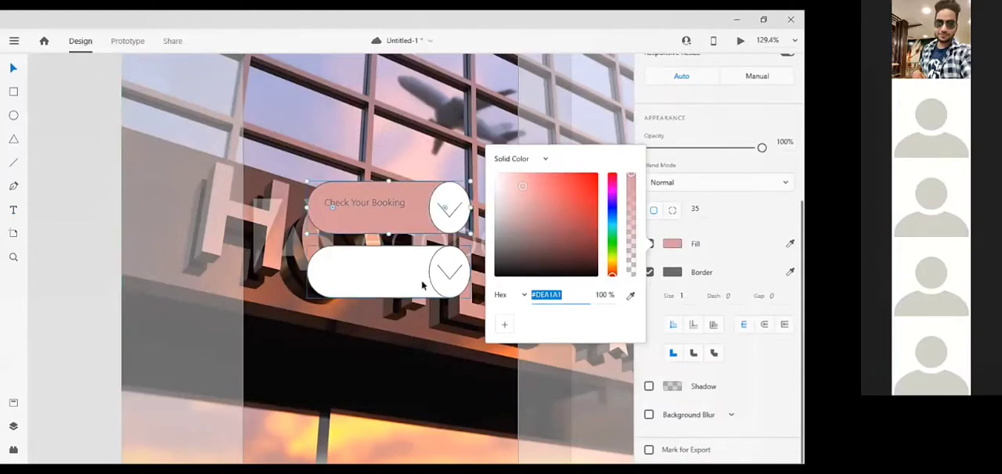
Nudge the "Check Your Booking" text slightly downward within the upper pill button.
{"action": "left_click", "coordinate": [382, 205]}
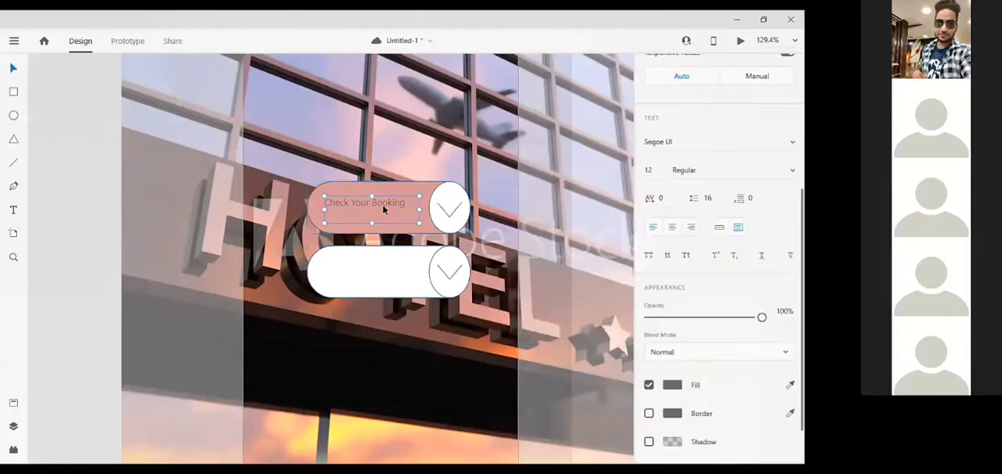
{"action": "key", "text": "Down"}
{"action": "key", "text": "Down"}
{"action": "key", "text": "Down"}
{"action": "key", "text": "Down"}
{"action": "key", "text": "Down"}
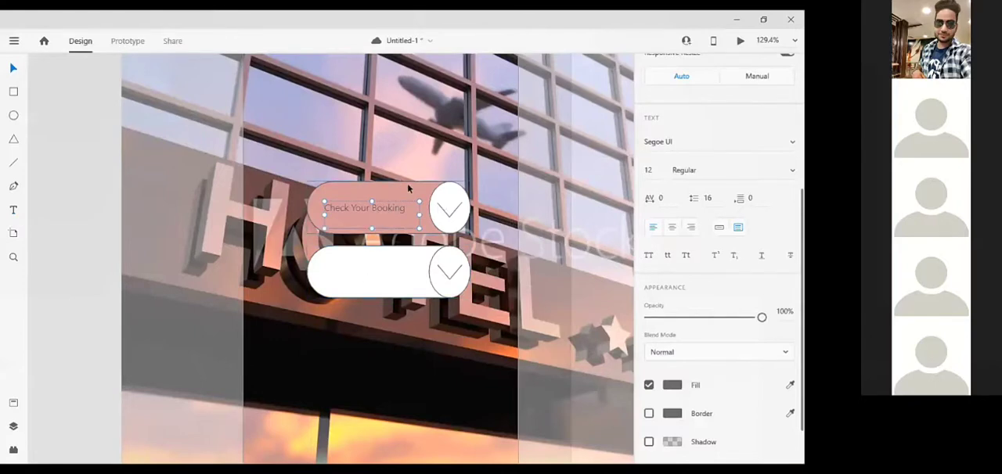
Set the fill of the upper button's arrow ellipse to the solid muted brown-pink color #AF9494.
{"action": "left_click", "coordinate": [427, 208]}
{"action": "left_click", "coordinate": [449, 200]}
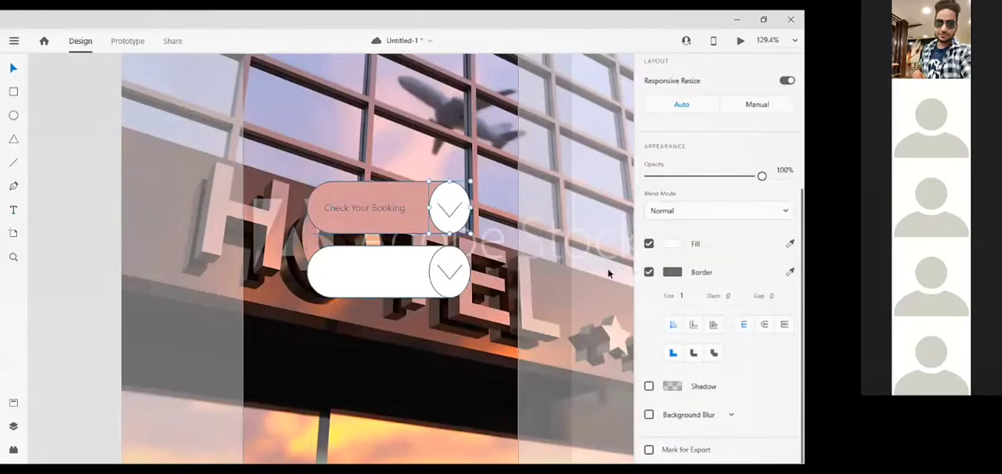
{"action": "left_click", "coordinate": [671, 244]}
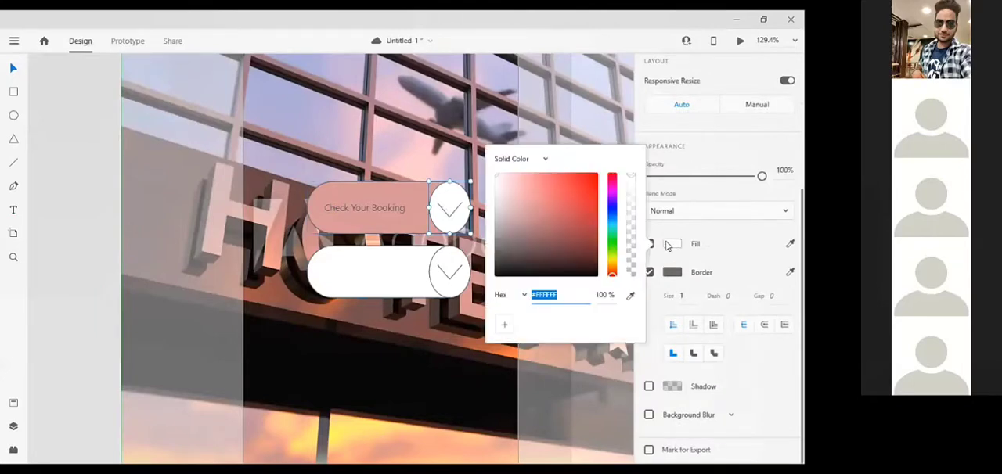
{"action": "left_click", "coordinate": [498, 188]}
{"action": "left_click_drag", "start_coordinate": [496, 238], "coordinate": [510, 205]}
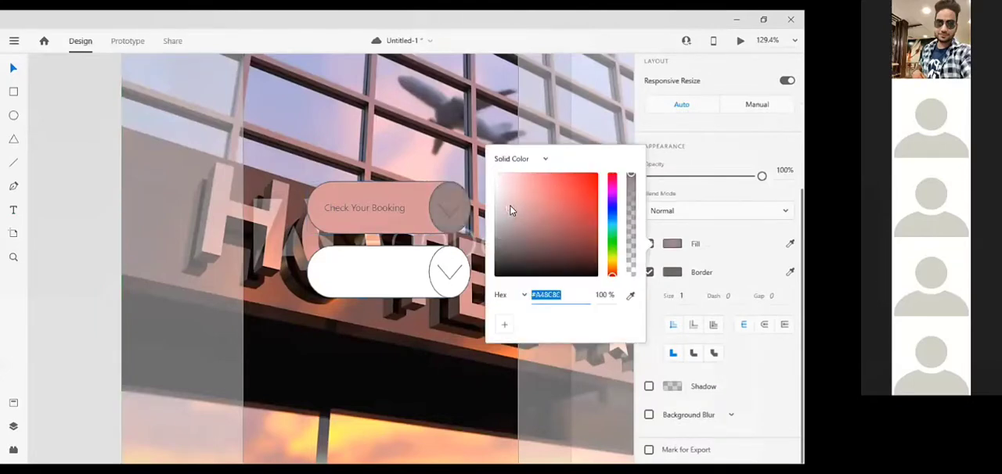
Copy the upper pill shape's fill color #DEA1A1 and apply it to the lower pill shape.
{"action": "left_click", "coordinate": [408, 262]}
{"action": "left_click", "coordinate": [416, 189]}
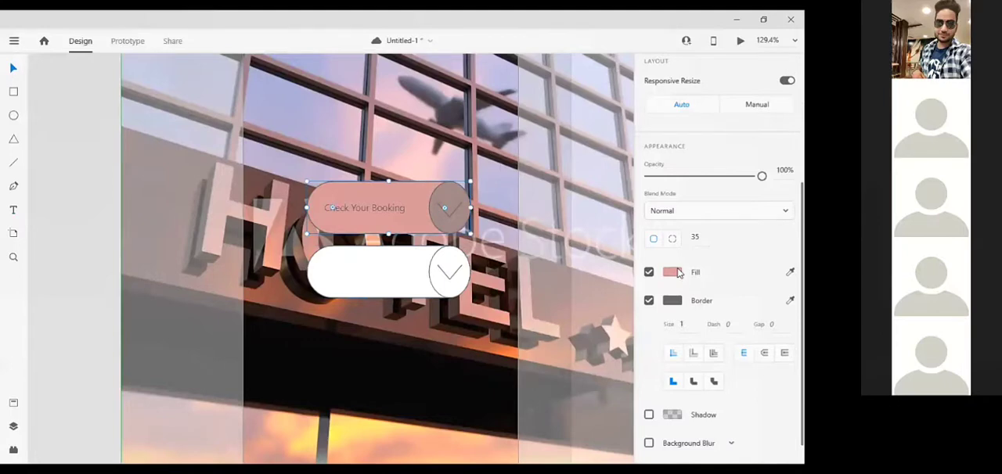
{"action": "left_click", "coordinate": [679, 272]}
{"action": "key", "text": "ctrl+c"}
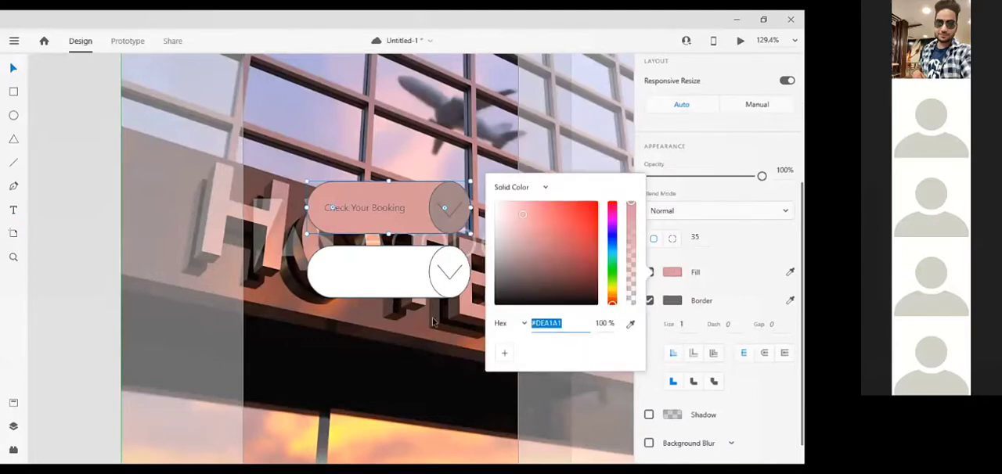
{"action": "left_click", "coordinate": [409, 278]}
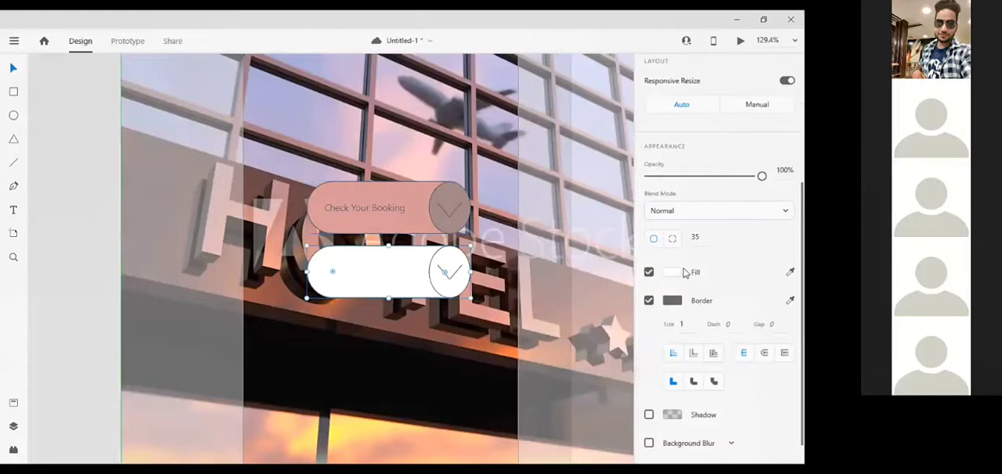
{"action": "left_click", "coordinate": [674, 272]}
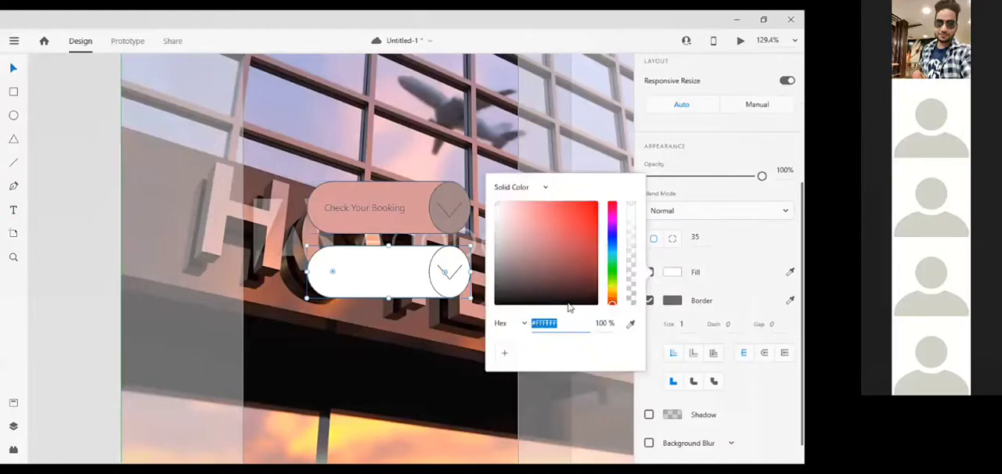
{"action": "key", "text": "BackSpace"}
{"action": "key", "text": "ctrl+v"}
{"action": "key", "text": "Return"}
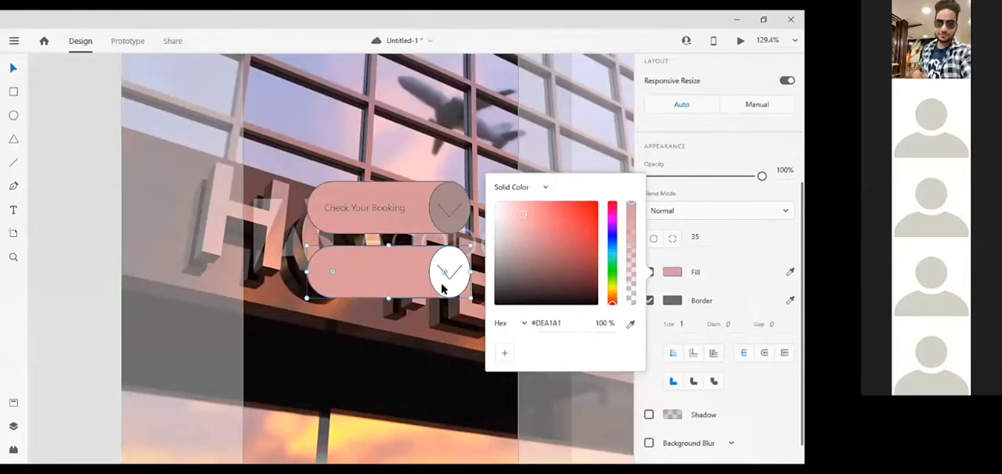
Copy the upper ellipse's fill color #AF9494 and apply it to the lower button's arrow ellipse.
{"action": "left_click", "coordinate": [443, 290]}
{"action": "left_click", "coordinate": [452, 200]}
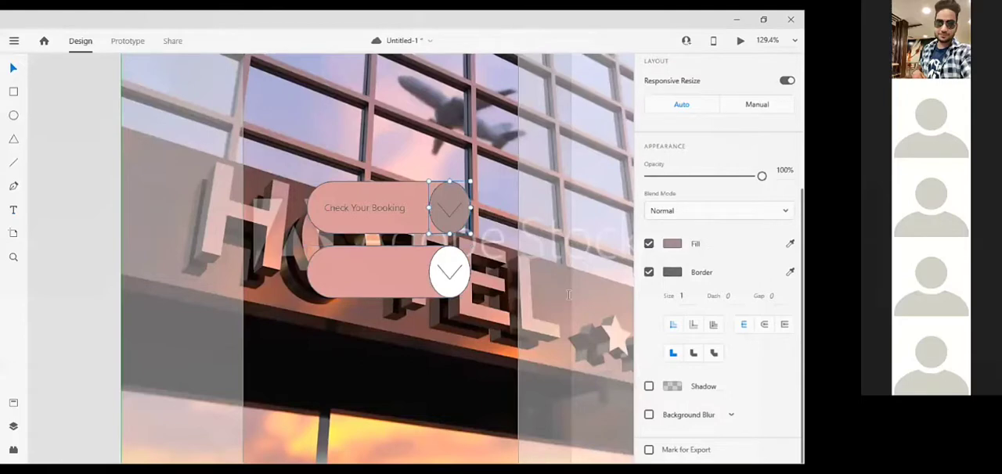
{"action": "left_click", "coordinate": [673, 246]}
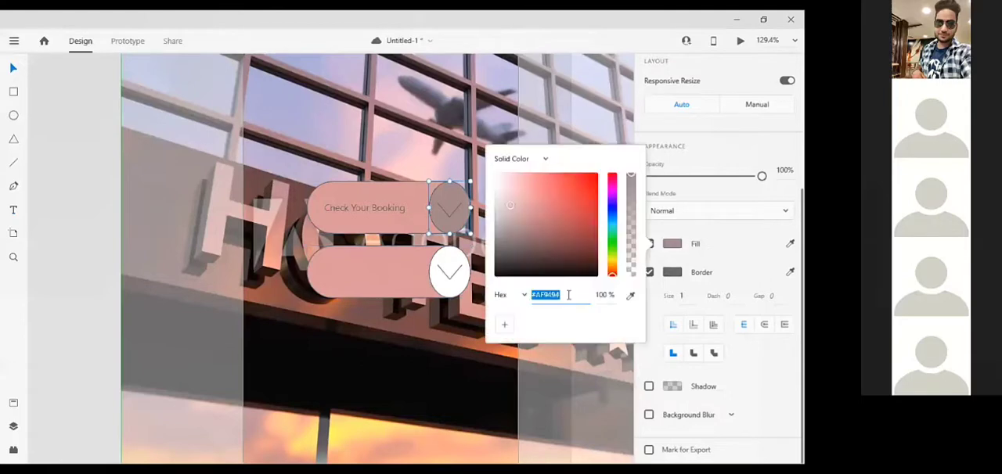
{"action": "left_click", "coordinate": [454, 283]}
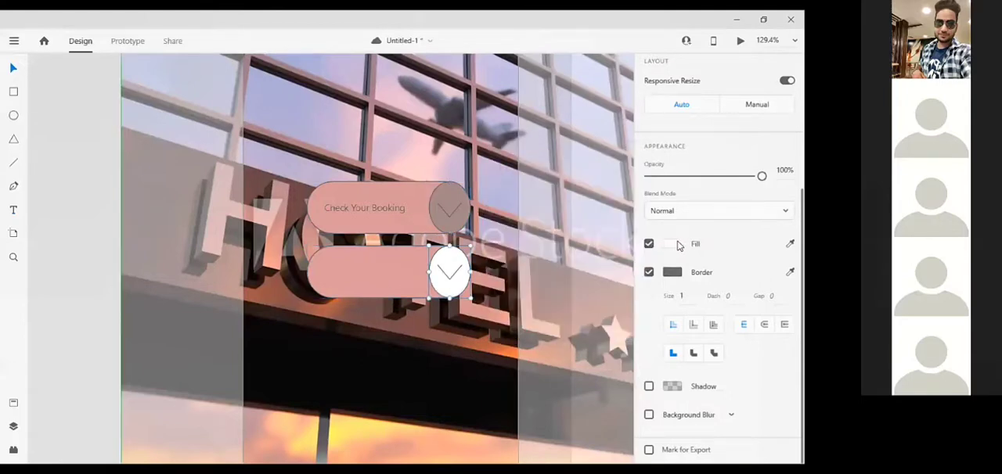
{"action": "left_click", "coordinate": [679, 245]}
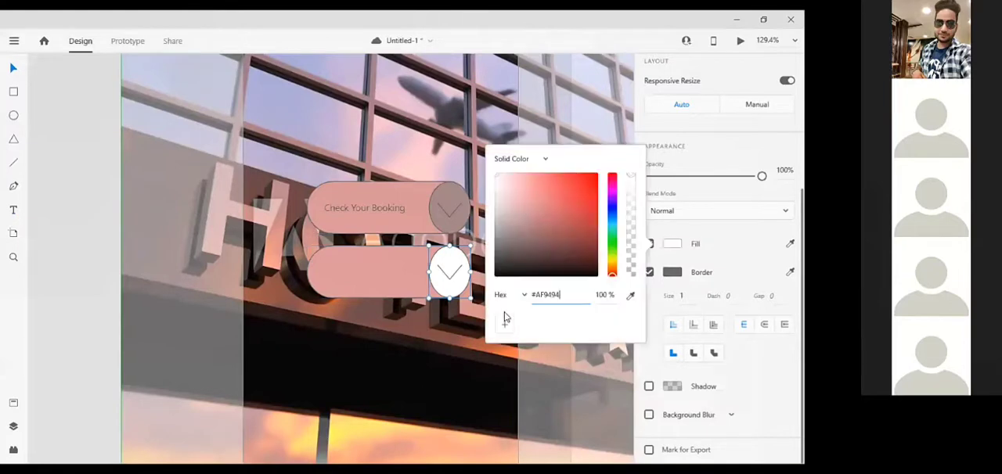
{"action": "key", "text": "Return"}
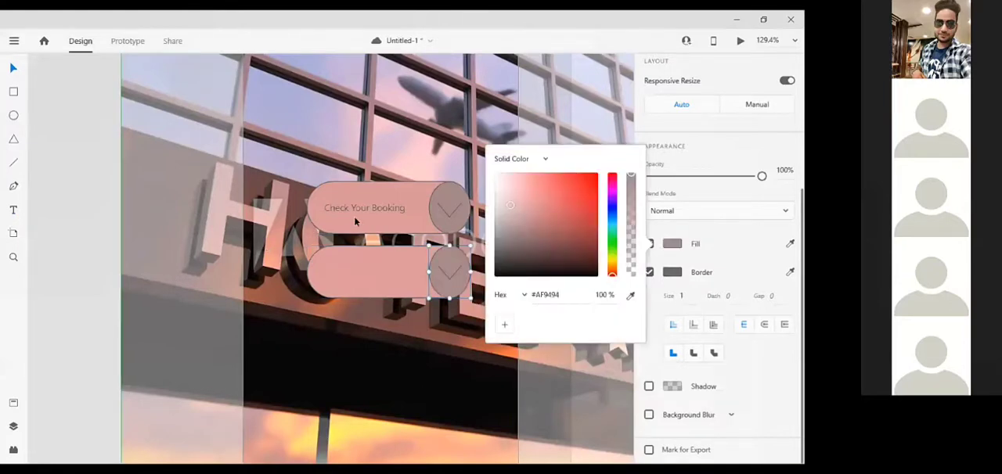
Duplicate the "Check Your Booking" text and move the copy straight down onto the lower pill button, at Y 361.
{"action": "left_click", "coordinate": [359, 218]}
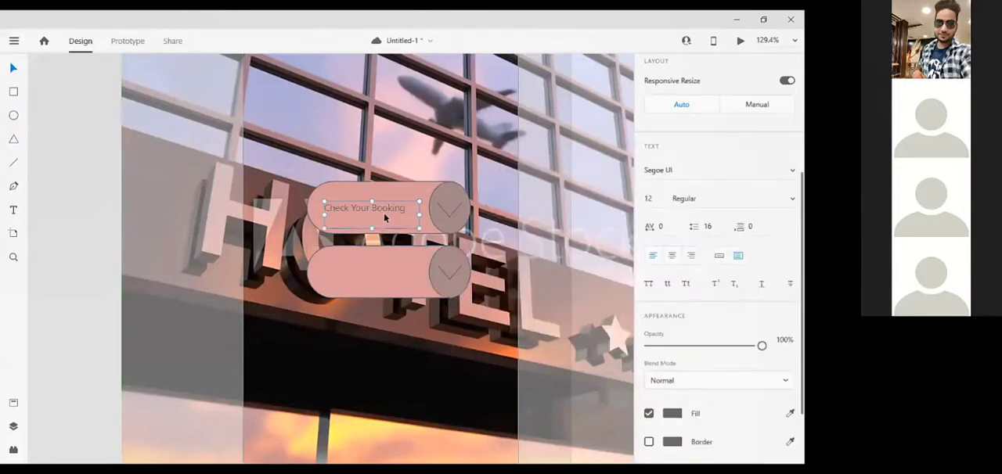
{"action": "key", "text": "ctrl+d"}
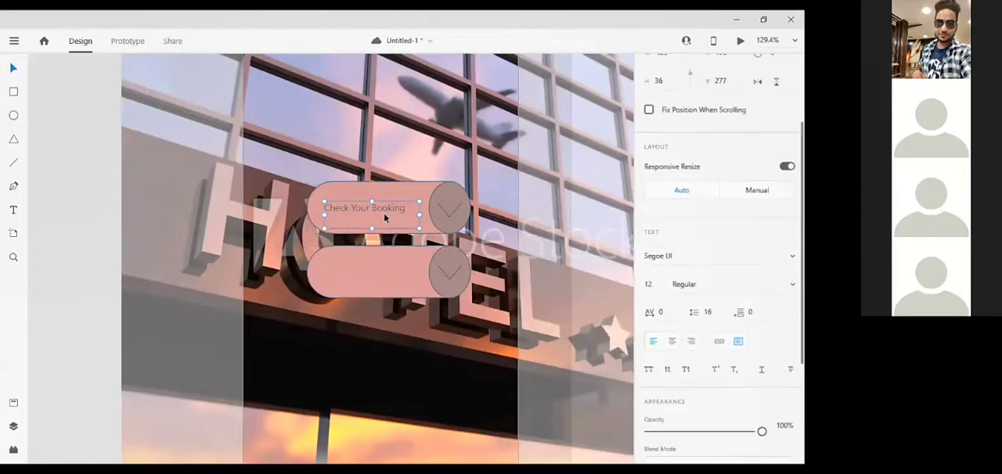
{"action": "key", "text": "Down"}
{"action": "key", "text": "Down"}
{"action": "key", "text": "Down"}
{"action": "key", "text": "Down"}
{"action": "key", "text": "Down"}
{"action": "key", "text": "Down"}
{"action": "key", "text": "Down"}
{"action": "key", "text": "Down"}
{"action": "key", "text": "Down"}
{"action": "key", "text": "Down"}
{"action": "key", "text": "Down"}
{"action": "key", "text": "Down"}
{"action": "key", "text": "Down"}
{"action": "key", "text": "Down"}
{"action": "key", "text": "Down"}
{"action": "key", "text": "Down"}
{"action": "key", "text": "Down"}
{"action": "key", "text": "Down"}
{"action": "key", "text": "Down"}
{"action": "key", "text": "Down"}
{"action": "key", "text": "Down"}
{"action": "key", "text": "Down"}
{"action": "key", "text": "Down"}
{"action": "key", "text": "Down"}
{"action": "key", "text": "Down"}
{"action": "key", "text": "Down"}
{"action": "key", "text": "Down"}
{"action": "key", "text": "Down"}
{"action": "key", "text": "Down"}
{"action": "key", "text": "Down"}
{"action": "key", "text": "Down"}
{"action": "key", "text": "Down"}
{"action": "key", "text": "Down"}
{"action": "key", "text": "Down"}
{"action": "key", "text": "Down"}
{"action": "key", "text": "Down"}
{"action": "key", "text": "Down"}
{"action": "key", "text": "Down"}
{"action": "key", "text": "Down"}
{"action": "key", "text": "Down"}
{"action": "key", "text": "Down"}
{"action": "key", "text": "Down"}
{"action": "key", "text": "Down"}
{"action": "key", "text": "Down"}
{"action": "key", "text": "Down"}
{"action": "key", "text": "Down"}
{"action": "key", "text": "Down"}
{"action": "key", "text": "Down"}
{"action": "key", "text": "Down"}
{"action": "key", "text": "Down"}
{"action": "key", "text": "Down"}
{"action": "key", "text": "Down"}
{"action": "key", "text": "Down"}
{"action": "key", "text": "Down"}
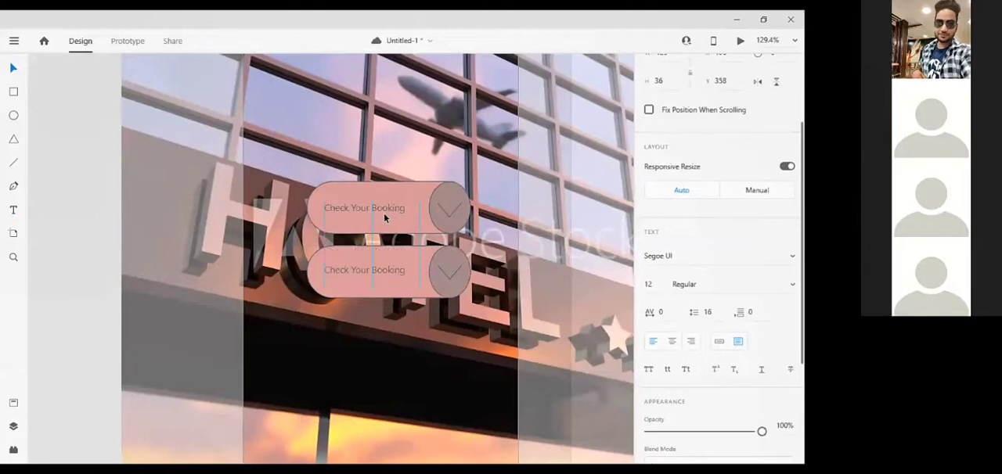
Replace the lower button's text with "Online Booking" and leave text editing.
{"action": "double_click", "coordinate": [394, 271]}
{"action": "type", "text": "Ch"}
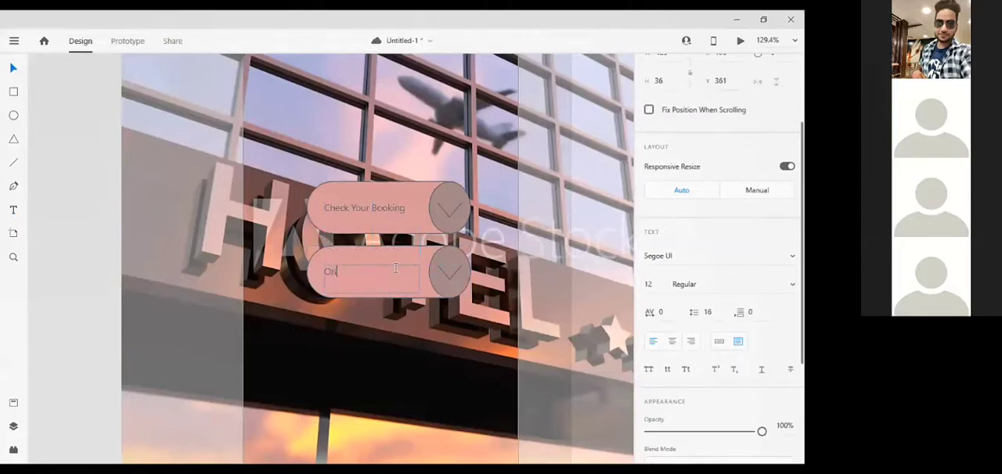
{"action": "type", "text": "line"}
{"action": "type", "text": " Bookin"}
{"action": "key", "text": "BackSpace"}
{"action": "type", "text": "ng"}
{"action": "key", "text": "Escape"}
Draw a rectangle about 220 high along the top of the Android Mobile – 2 artboard and stretch it to the artboard's full width.
{"action": "scroll", "coordinate": [29, 305], "scroll_direction": "down", "scroll_amount": 8}
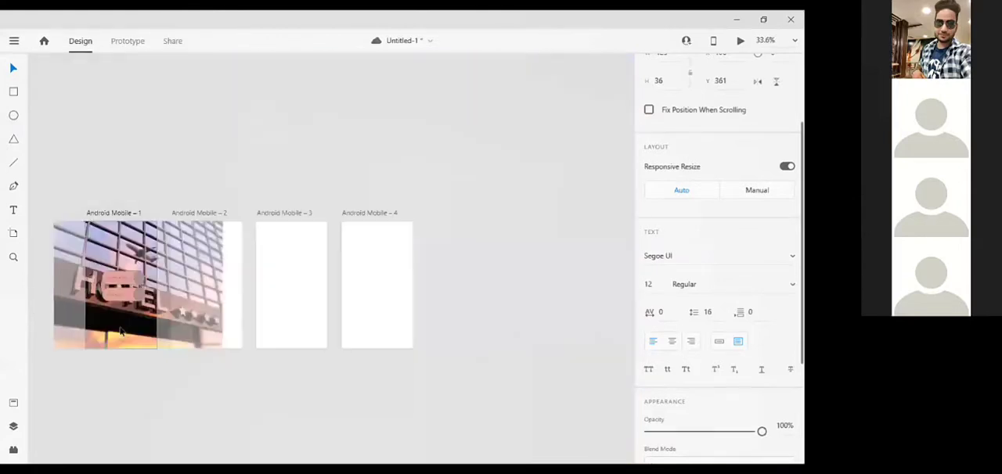
{"action": "left_click", "coordinate": [205, 314]}
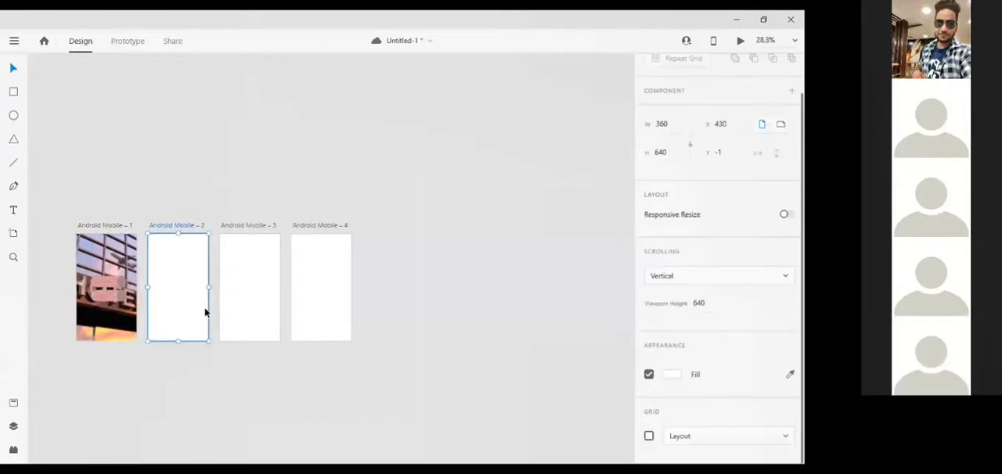
{"action": "scroll", "coordinate": [205, 314], "scroll_direction": "up", "scroll_amount": 4}
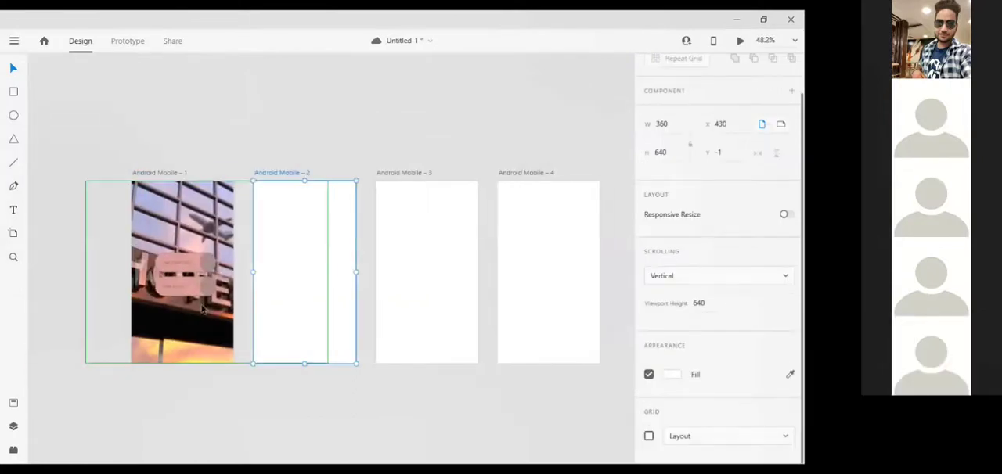
{"action": "scroll", "coordinate": [202, 306], "scroll_direction": "up", "scroll_amount": 8}
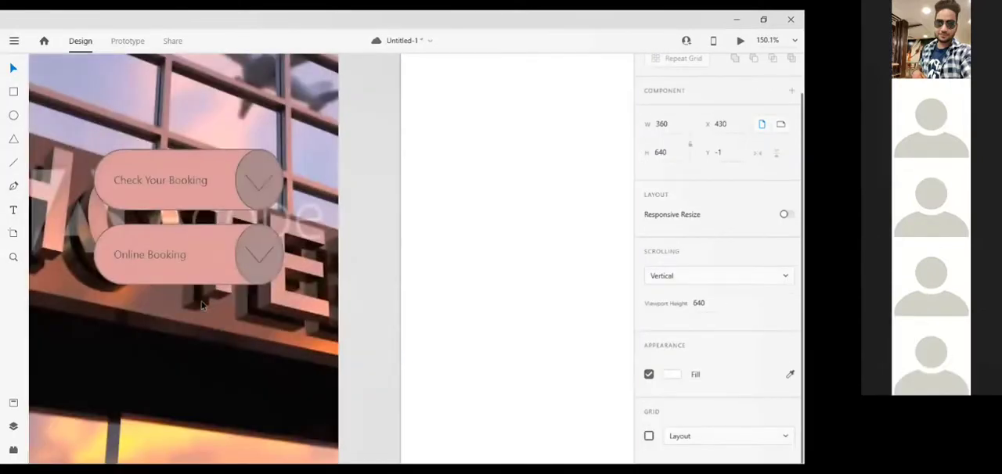
{"action": "scroll", "coordinate": [202, 306], "scroll_direction": "down", "scroll_amount": 4}
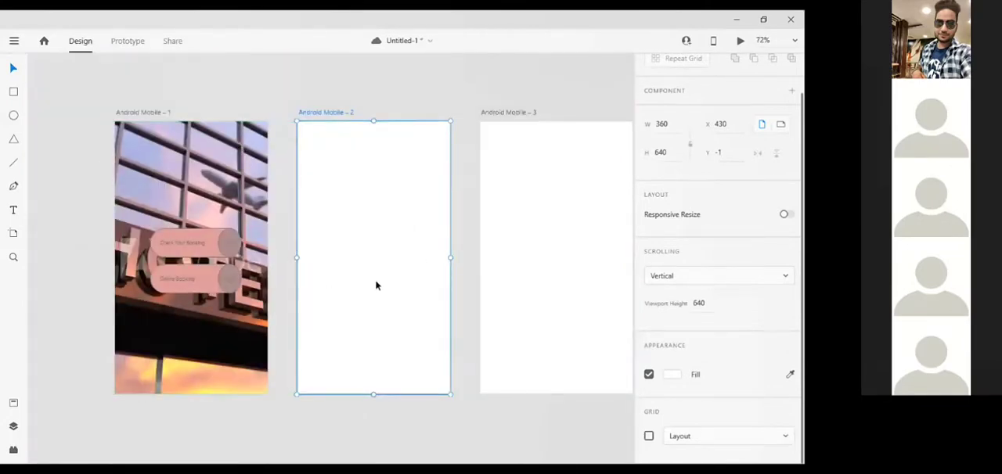
{"action": "left_click", "coordinate": [13, 92]}
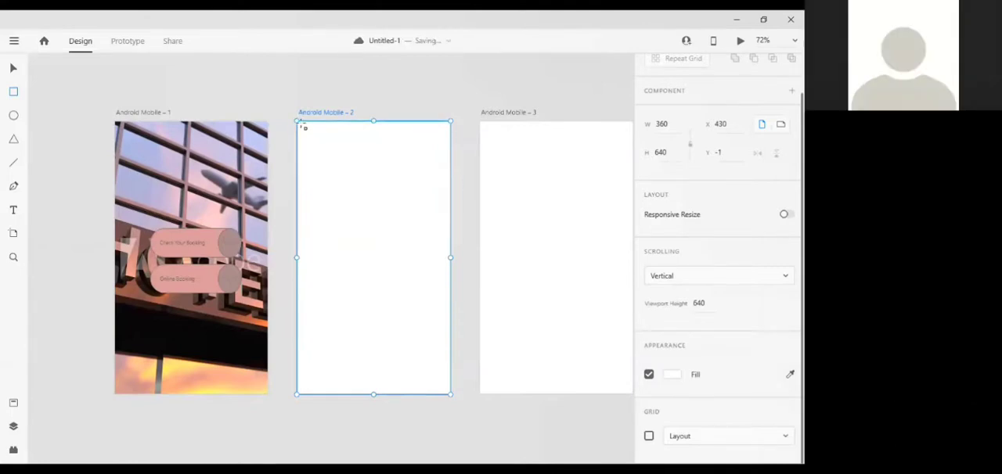
{"action": "mouse_move", "coordinate": [303, 125]}
{"action": "left_mouse_down"}
{"action": "mouse_move", "coordinate": [441, 188]}
{"action": "mouse_move", "coordinate": [449, 214]}
{"action": "left_mouse_up"}
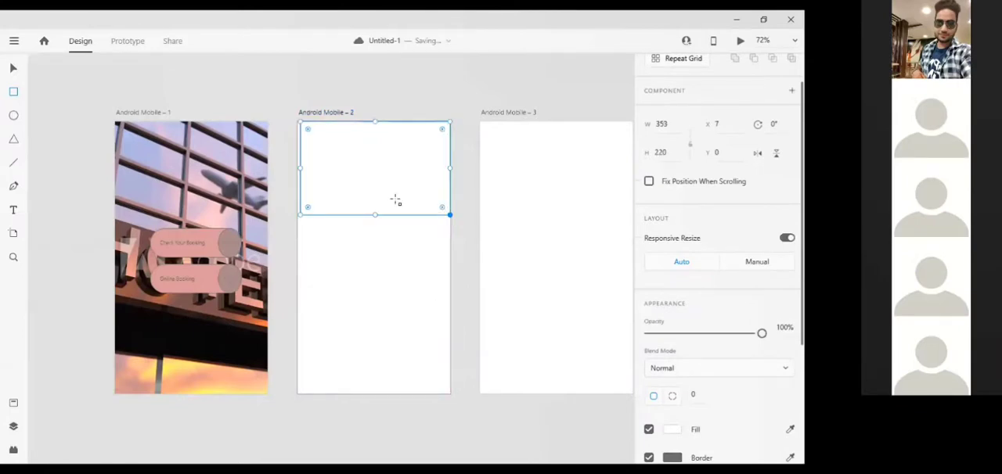
{"action": "left_click_drag", "start_coordinate": [300, 167], "coordinate": [297, 168]}
Set the header rectangle's fill on Android Mobile – 2 to the light blue #81B2E4 and deselect it.
{"action": "scroll", "coordinate": [662, 395], "scroll_direction": "down", "scroll_amount": 5}
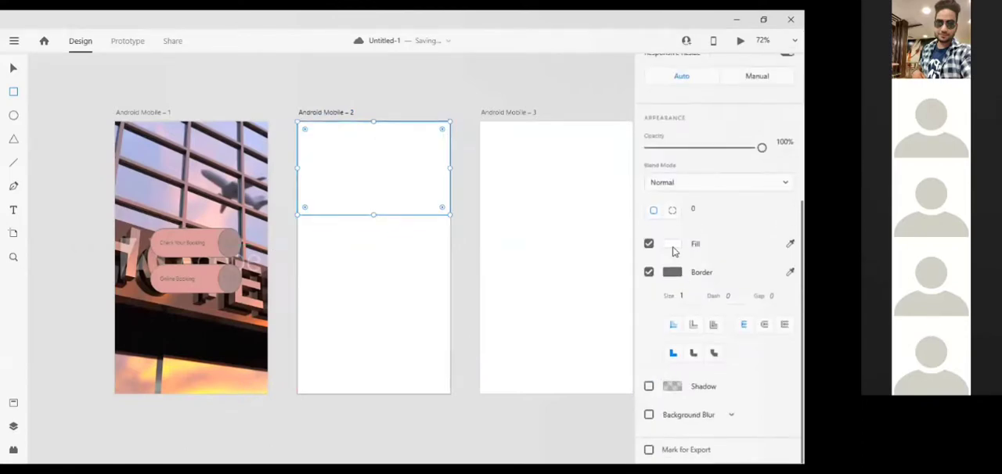
{"action": "left_click", "coordinate": [671, 245]}
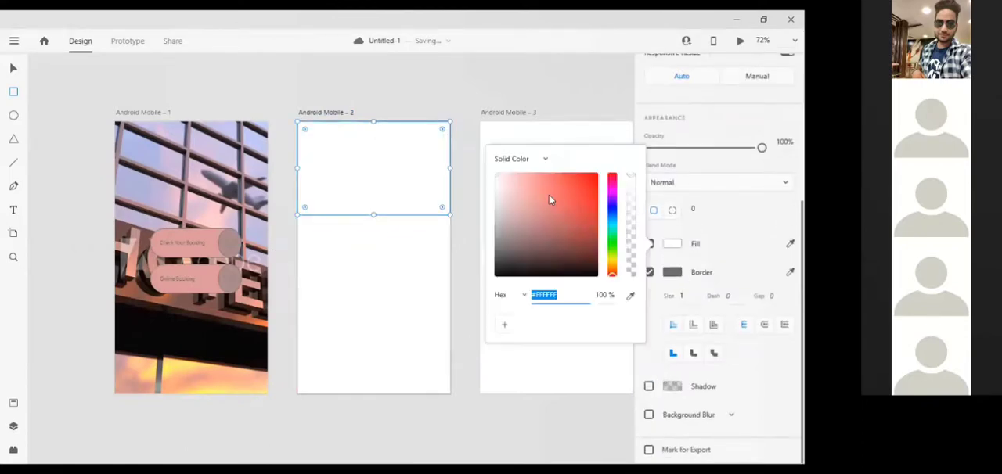
{"action": "left_click", "coordinate": [614, 217]}
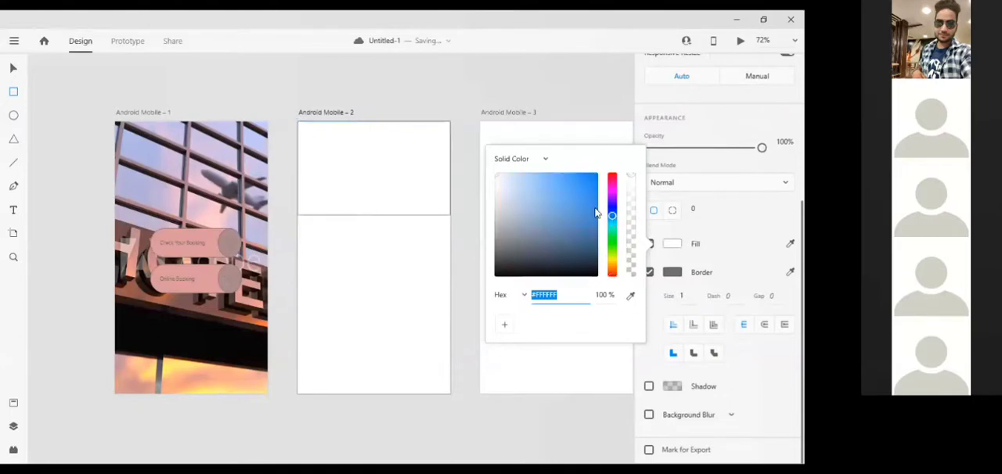
{"action": "left_click", "coordinate": [565, 185]}
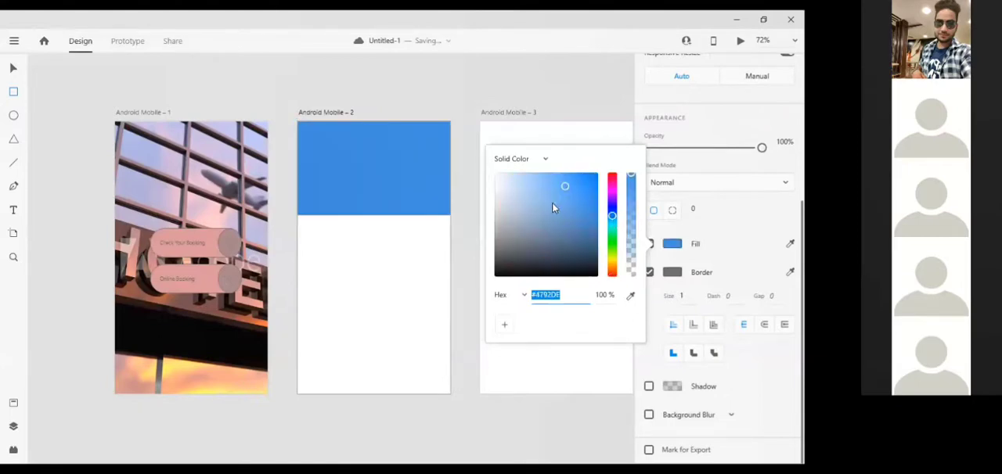
{"action": "left_click", "coordinate": [539, 185]}
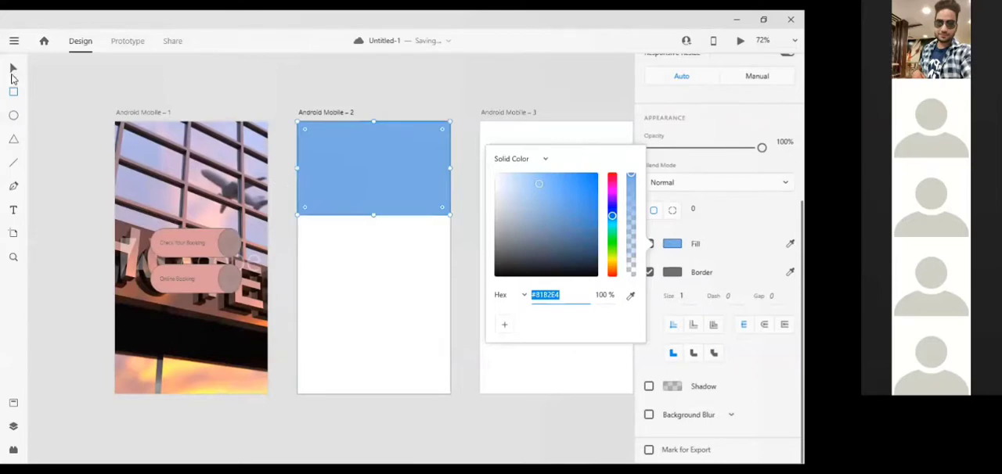
{"action": "left_click", "coordinate": [376, 157]}
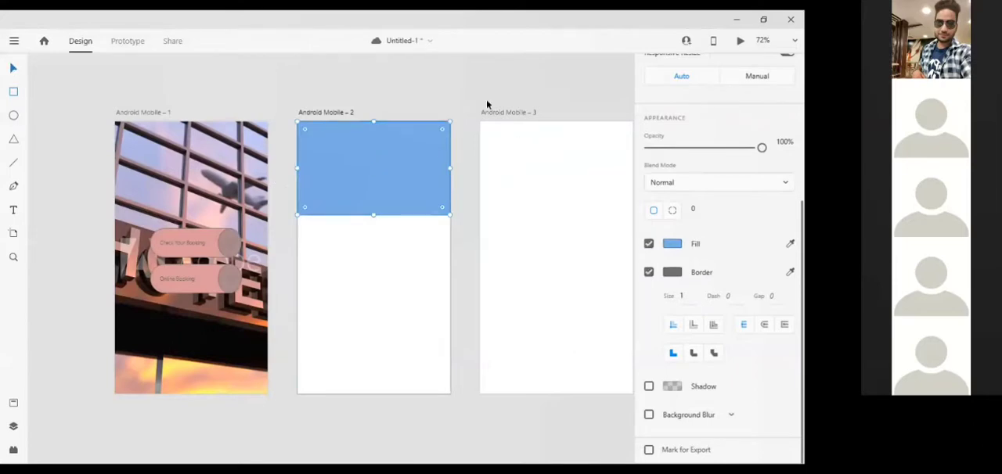
{"action": "left_click", "coordinate": [90, 115]}
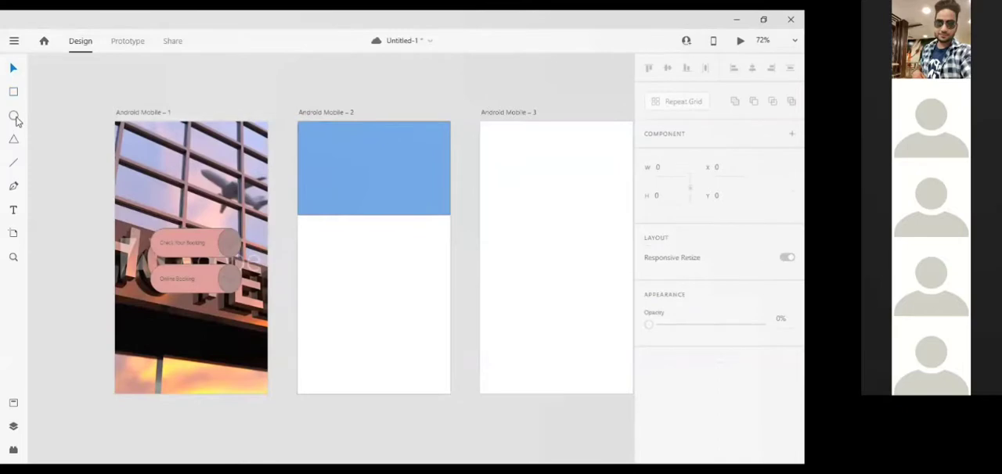
Draw a small rectangle about 179 × 36 centrally against the top edge of the blue header on Android Mobile – 2.
{"action": "left_click", "coordinate": [13, 94]}
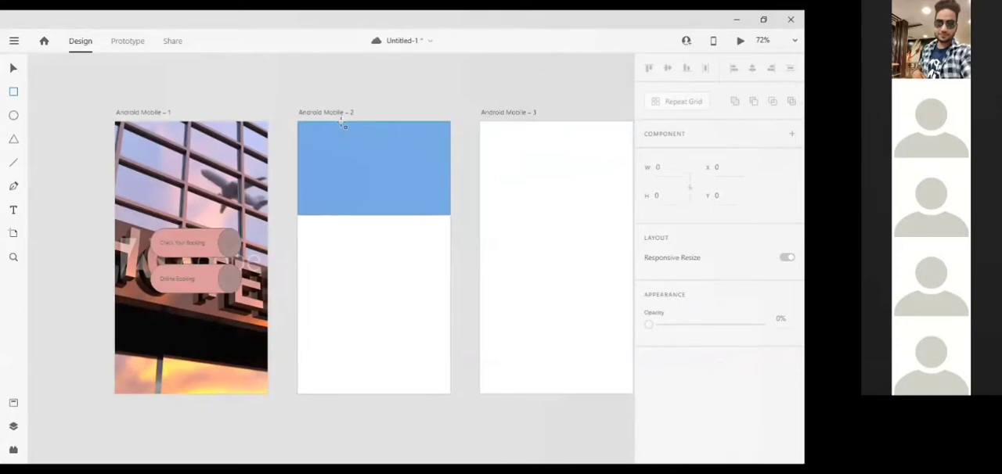
{"action": "mouse_move", "coordinate": [342, 124]}
{"action": "left_mouse_down"}
{"action": "mouse_move", "coordinate": [406, 147]}
{"action": "mouse_move", "coordinate": [405, 132]}
{"action": "mouse_move", "coordinate": [414, 134]}
{"action": "left_mouse_up"}
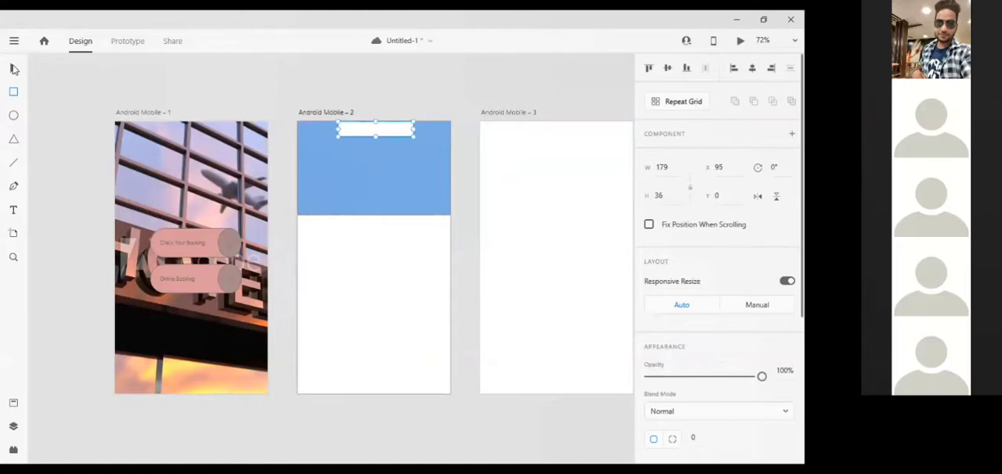
{"action": "left_click", "coordinate": [14, 69]}
{"action": "scroll", "coordinate": [364, 149], "scroll_direction": "up", "scroll_amount": 5}
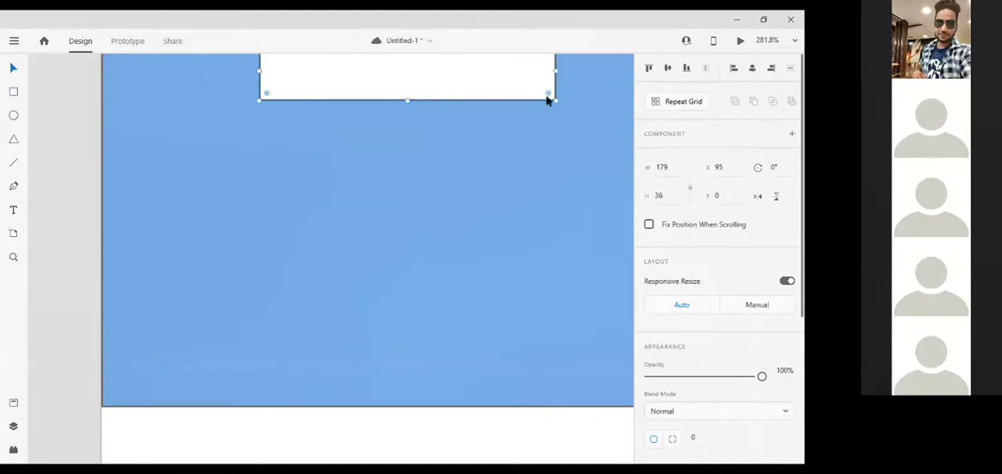
Round all corners of the small white rectangle at the header's top edge to a radius of 17.
{"action": "left_click_drag", "start_coordinate": [548, 94], "coordinate": [530, 71]}
{"action": "scroll", "coordinate": [535, 75], "scroll_direction": "up", "scroll_amount": 1}
{"action": "scroll", "coordinate": [534, 75], "scroll_direction": "up", "scroll_amount": 1}
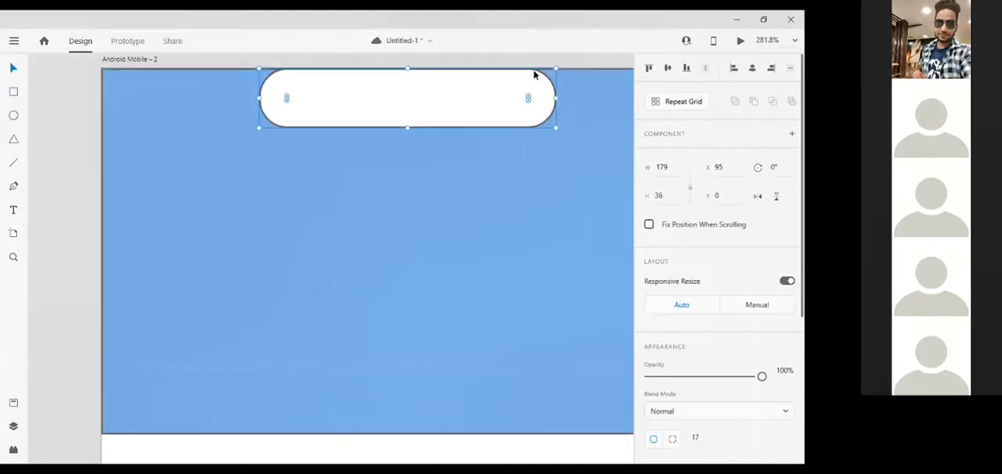
Move the rounded white rectangle up to Y -16 so it overhangs the artboard's top edge, and deselect it.
{"action": "key", "text": "Up"}
{"action": "key", "text": "Up"}
{"action": "key", "text": "Up"}
{"action": "key", "text": "Up"}
{"action": "key", "text": "Up"}
{"action": "key", "text": "Up"}
{"action": "key", "text": "Up"}
{"action": "key", "text": "Up"}
{"action": "key", "text": "Up"}
{"action": "key", "text": "Up"}
{"action": "key", "text": "Up"}
{"action": "key", "text": "Up"}
{"action": "key", "text": "Up"}
{"action": "key", "text": "Up"}
{"action": "key", "text": "Up"}
{"action": "key", "text": "Up"}
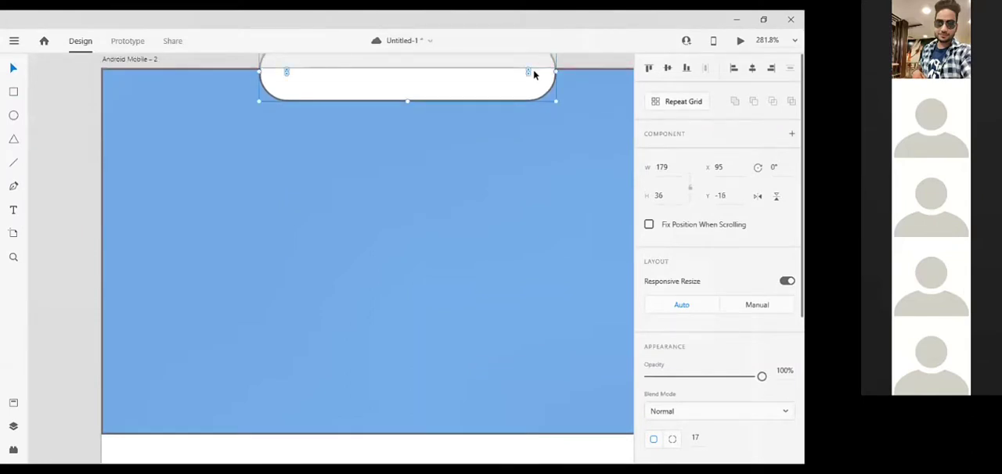
{"action": "scroll", "coordinate": [535, 75], "scroll_direction": "down", "scroll_amount": 2}
{"action": "scroll", "coordinate": [559, 109], "scroll_direction": "up", "scroll_amount": 2}
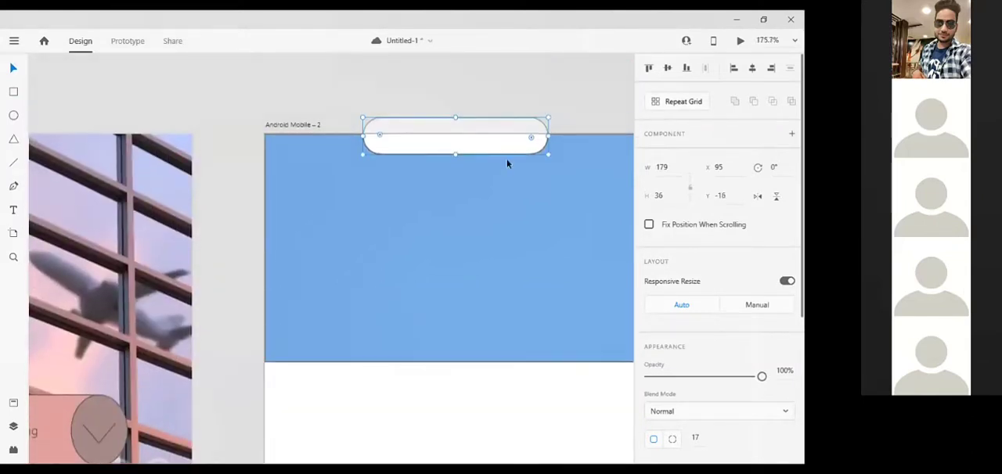
{"action": "left_click", "coordinate": [436, 222]}
Draw a slim rectangle about 67 × 6 inside the white notch shape on Android Mobile – 2.
{"action": "scroll", "coordinate": [436, 222], "scroll_direction": "up", "scroll_amount": 2}
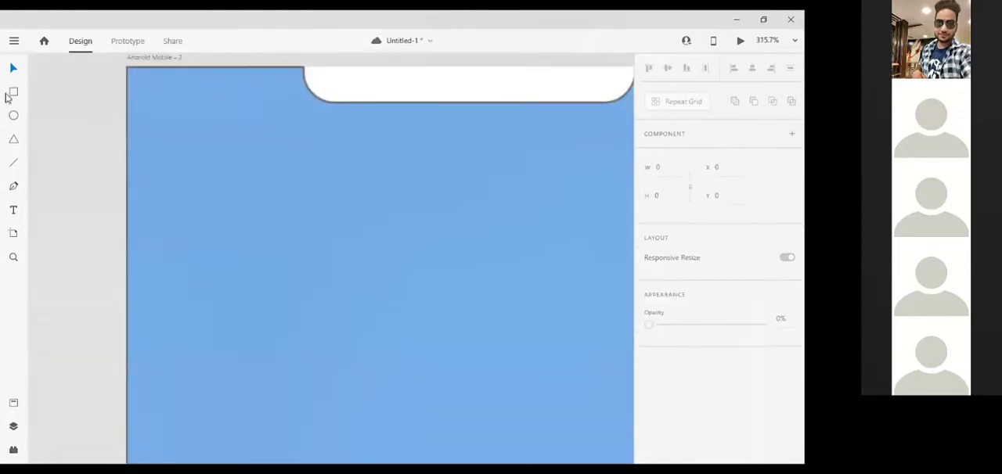
{"action": "left_click", "coordinate": [15, 116]}
{"action": "left_click", "coordinate": [14, 94]}
{"action": "left_click_drag", "start_coordinate": [426, 77], "coordinate": [553, 89]}
Round the slim rectangle's corners to a radius of 3 and deselect it.
{"action": "scroll", "coordinate": [554, 89], "scroll_direction": "up", "scroll_amount": 5}
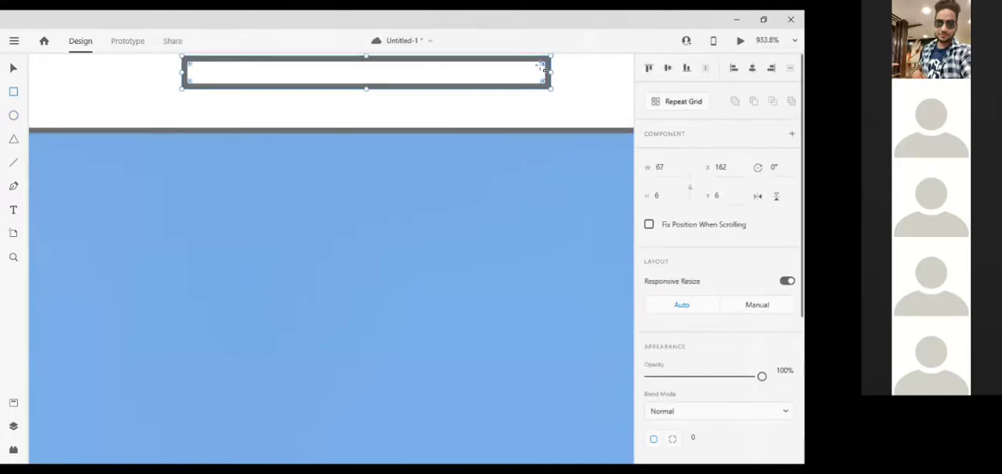
{"action": "left_click_drag", "start_coordinate": [543, 65], "coordinate": [523, 75]}
{"action": "scroll", "coordinate": [523, 74], "scroll_direction": "down", "scroll_amount": 1}
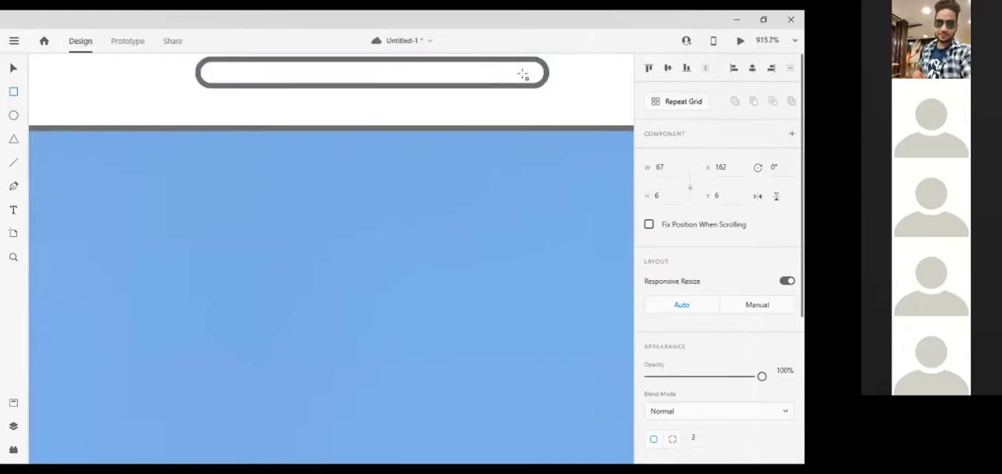
{"action": "scroll", "coordinate": [524, 74], "scroll_direction": "down", "scroll_amount": 5}
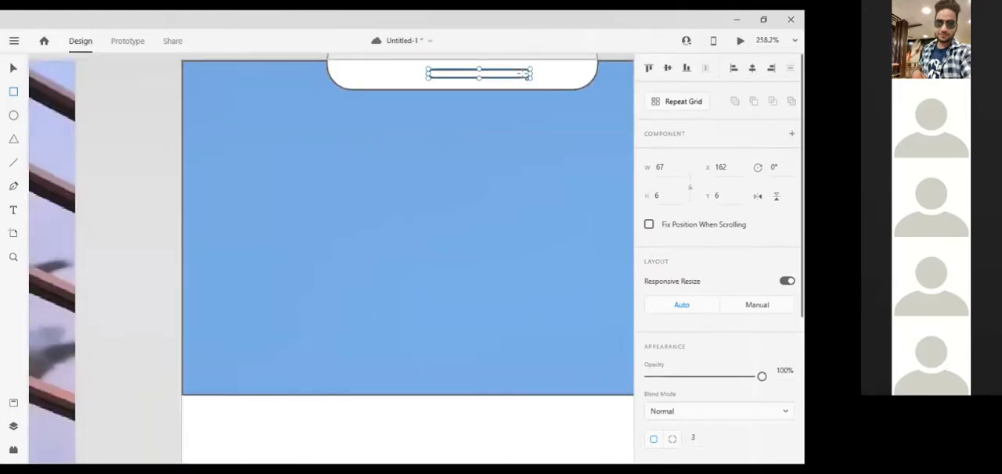
{"action": "scroll", "coordinate": [524, 75], "scroll_direction": "down", "scroll_amount": 3}
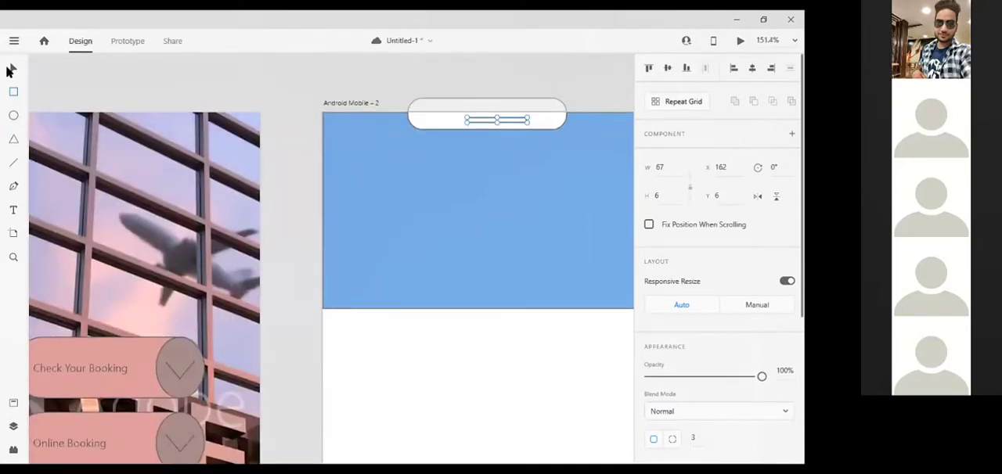
{"action": "left_click", "coordinate": [13, 69]}
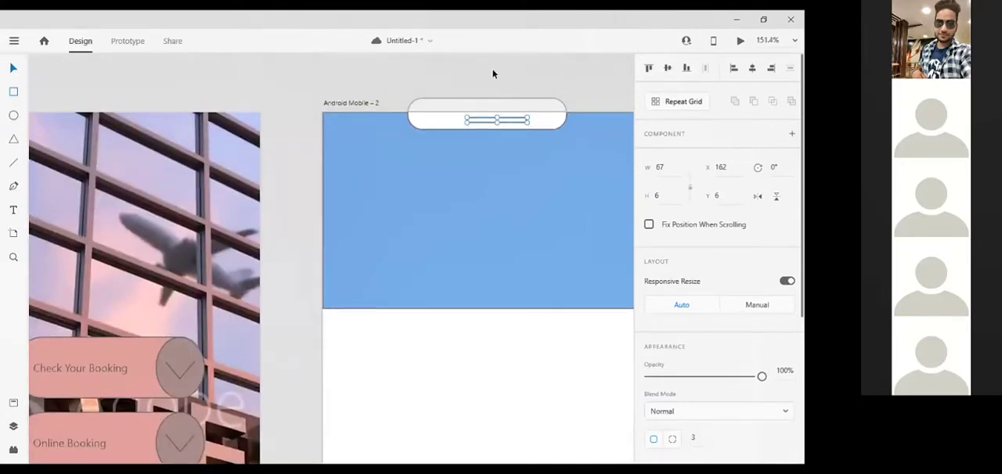
{"action": "left_click", "coordinate": [569, 76]}
Draw a search bar rectangle about 183 × 21 in the blue header's lower half and round its corners to 8.
{"action": "scroll", "coordinate": [570, 76], "scroll_direction": "right", "scroll_amount": 3}
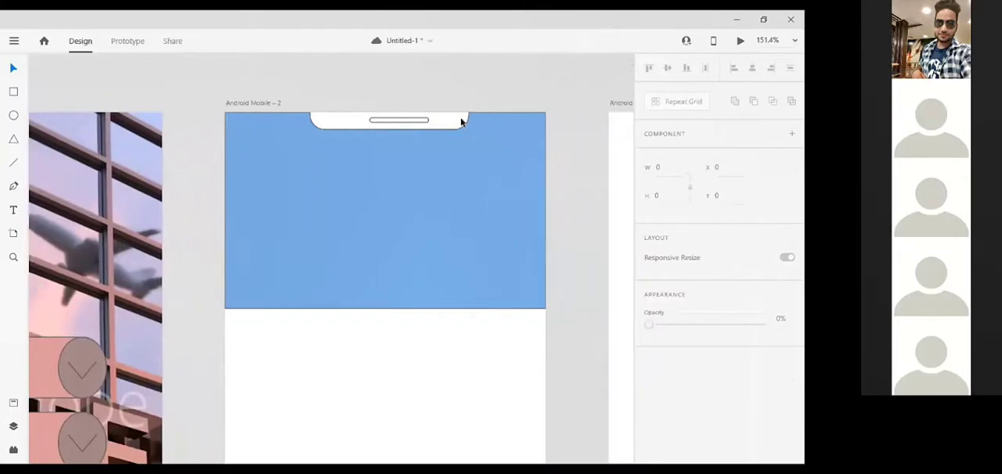
{"action": "left_click", "coordinate": [13, 93]}
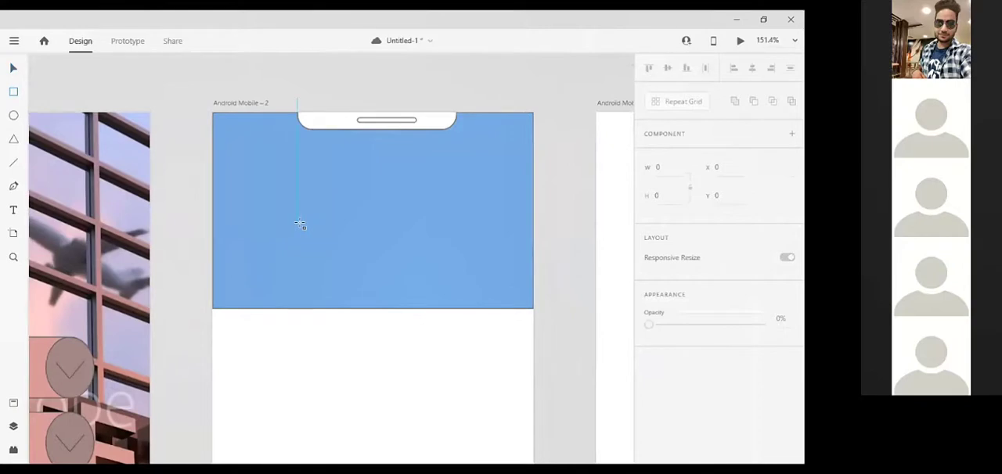
{"action": "left_click_drag", "start_coordinate": [298, 223], "coordinate": [420, 235]}
{"action": "left_click_drag", "start_coordinate": [438, 241], "coordinate": [460, 242]}
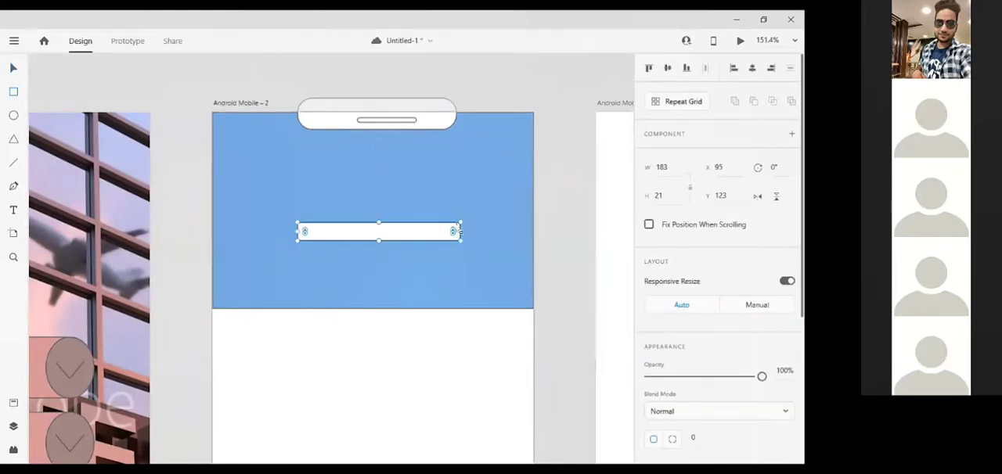
{"action": "left_click_drag", "start_coordinate": [452, 232], "coordinate": [456, 230]}
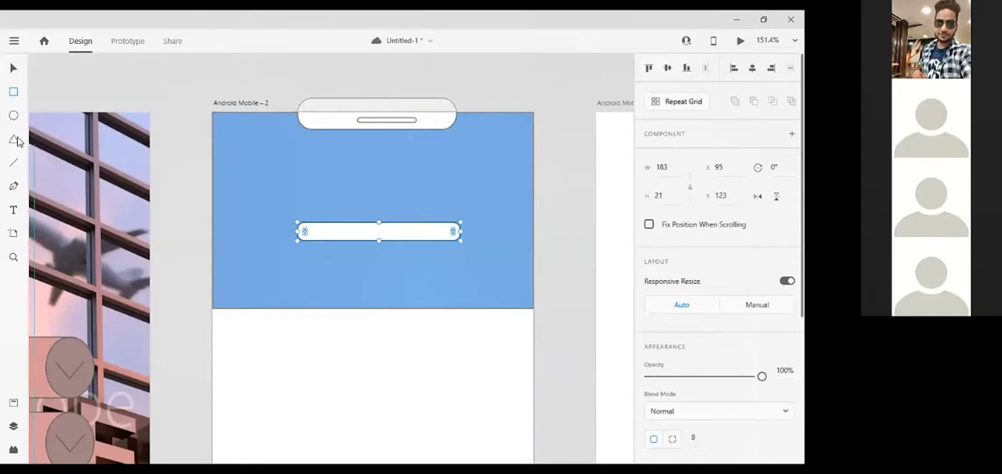
{"action": "left_click", "coordinate": [12, 212]}
{"action": "left_click", "coordinate": [308, 229]}
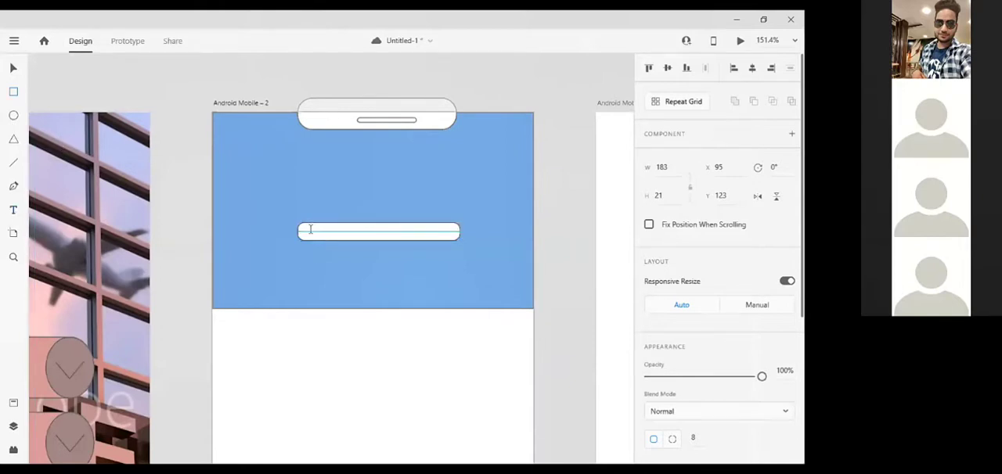
{"action": "left_click_drag", "start_coordinate": [308, 229], "coordinate": [437, 237]}
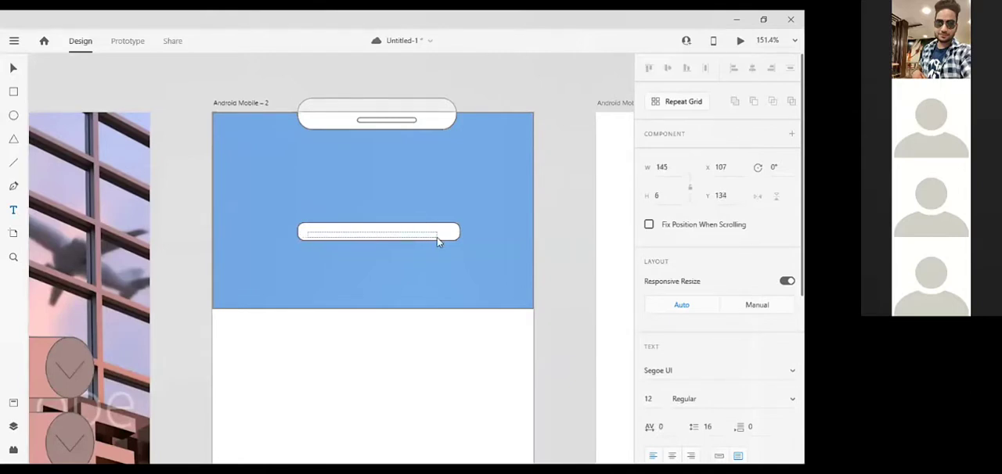
{"action": "key", "text": "Escape"}
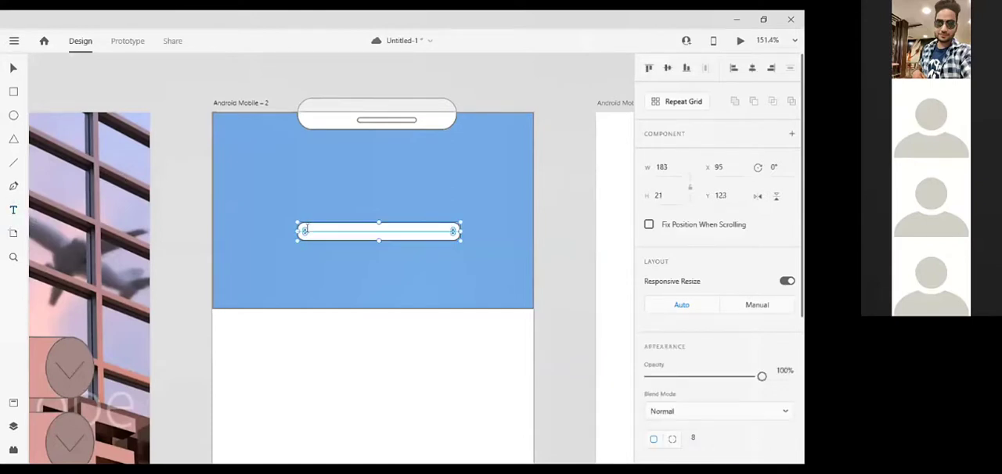
Add a text frame about 150 × 12 inside the white search bar reading "Hotel Search" and leave text editing.
{"action": "scroll", "coordinate": [305, 230], "scroll_direction": "up", "scroll_amount": 4}
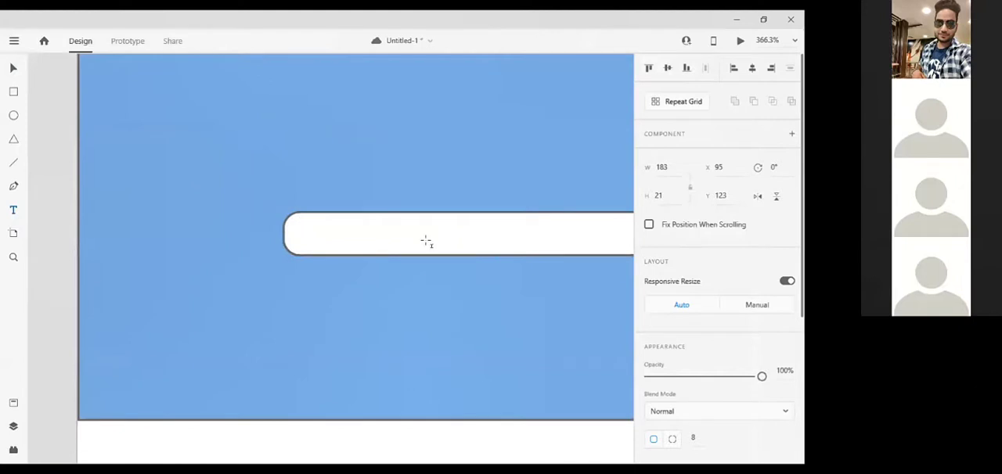
{"action": "left_click_drag", "start_coordinate": [300, 221], "coordinate": [624, 247]}
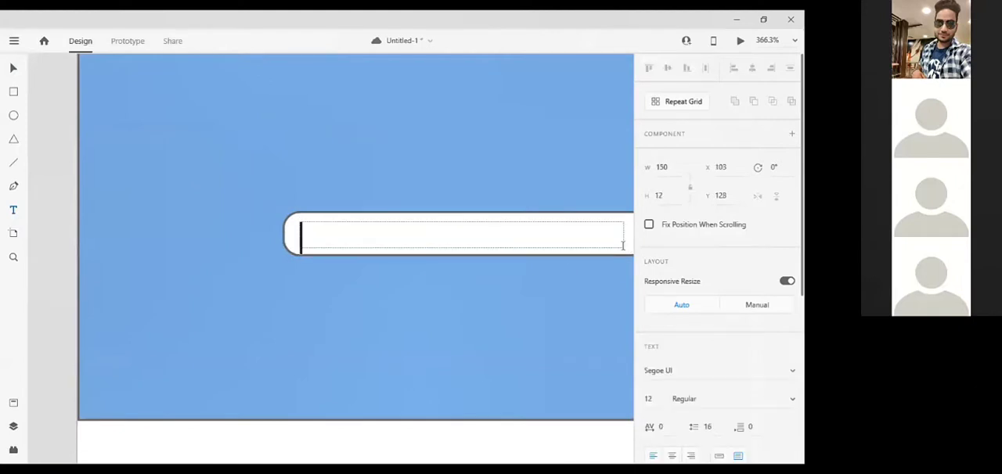
{"action": "type", "text": "Ho"}
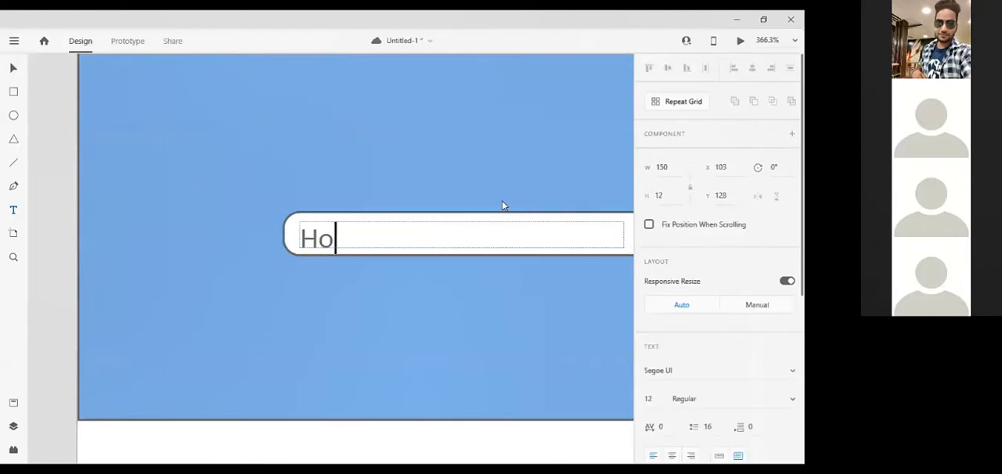
{"action": "type", "text": "tel S"}
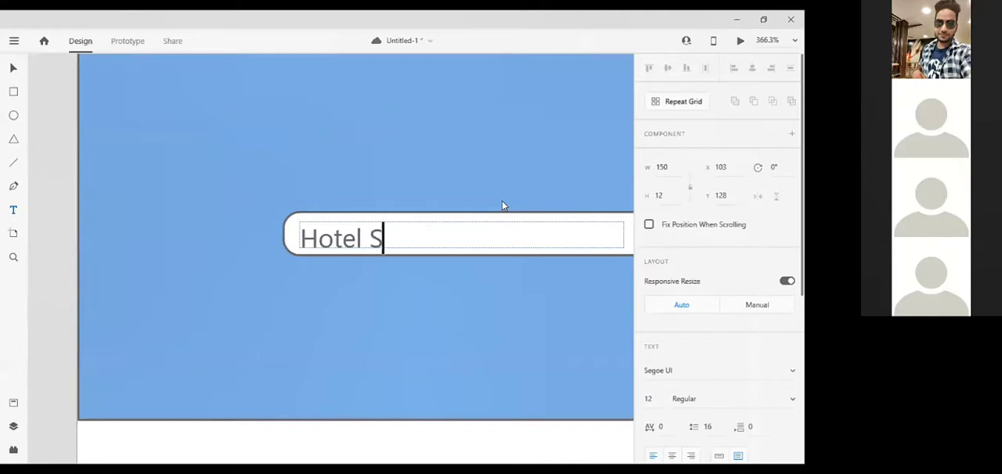
{"action": "type", "text": "earch"}
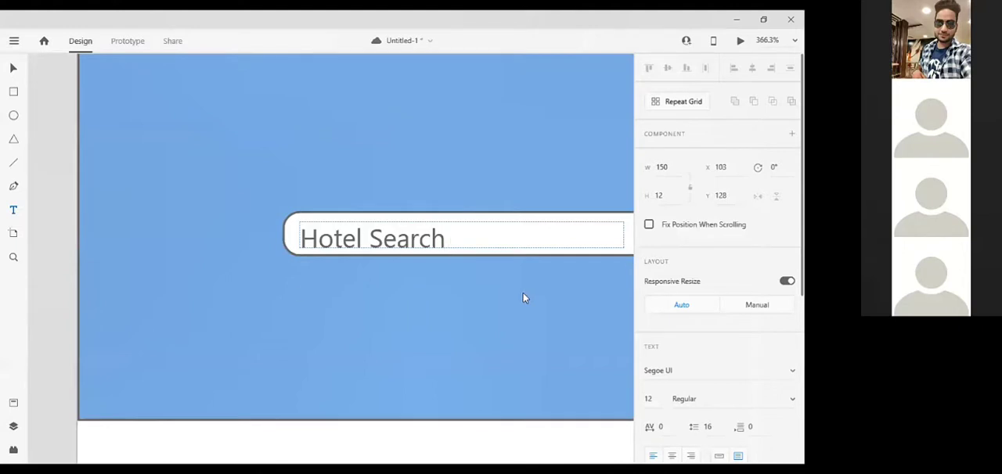
{"action": "key", "text": "Escape"}
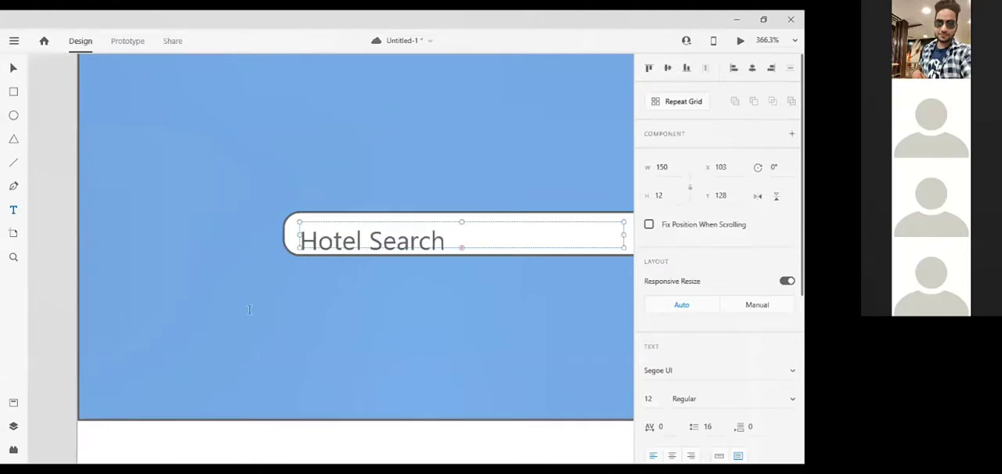
Set the search bar text's fill to light blue #71BEDB and shift the text up slightly within the bar.
{"action": "scroll", "coordinate": [249, 310], "scroll_direction": "down", "scroll_amount": 5}
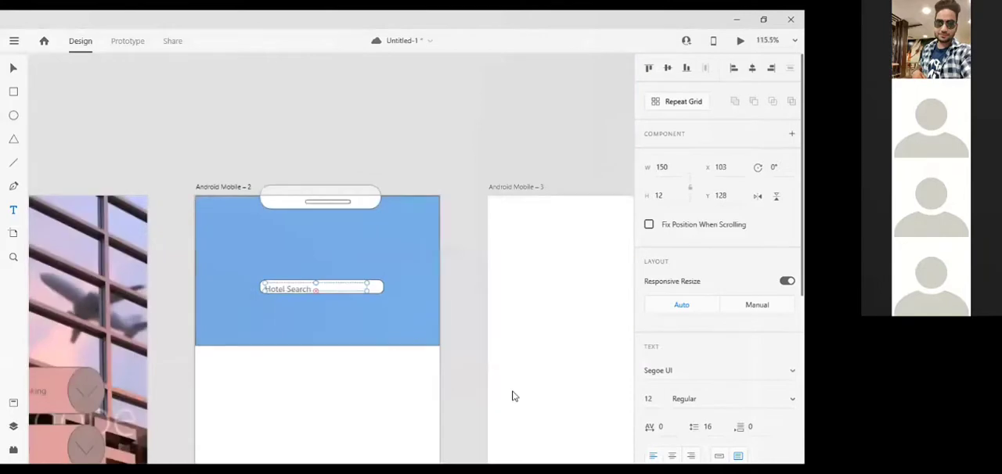
{"action": "scroll", "coordinate": [719, 313], "scroll_direction": "down", "scroll_amount": 5}
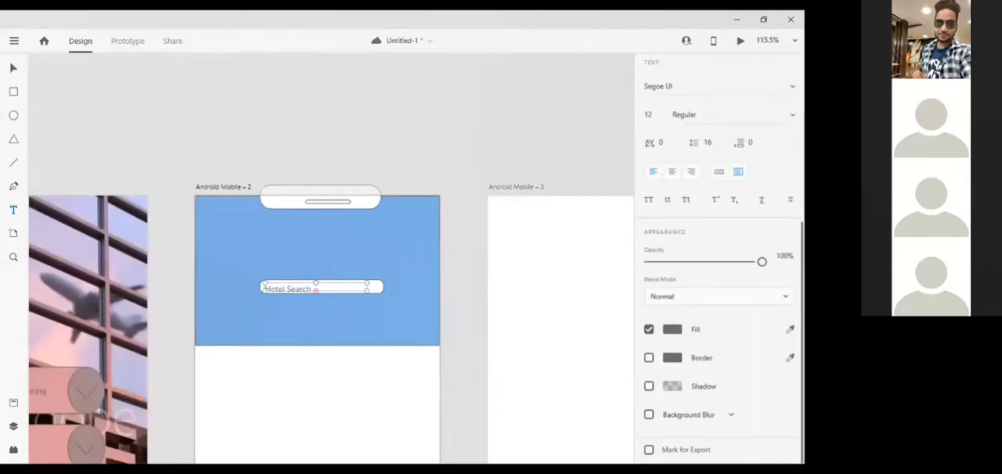
{"action": "left_click", "coordinate": [672, 329]}
{"action": "left_click", "coordinate": [612, 296]}
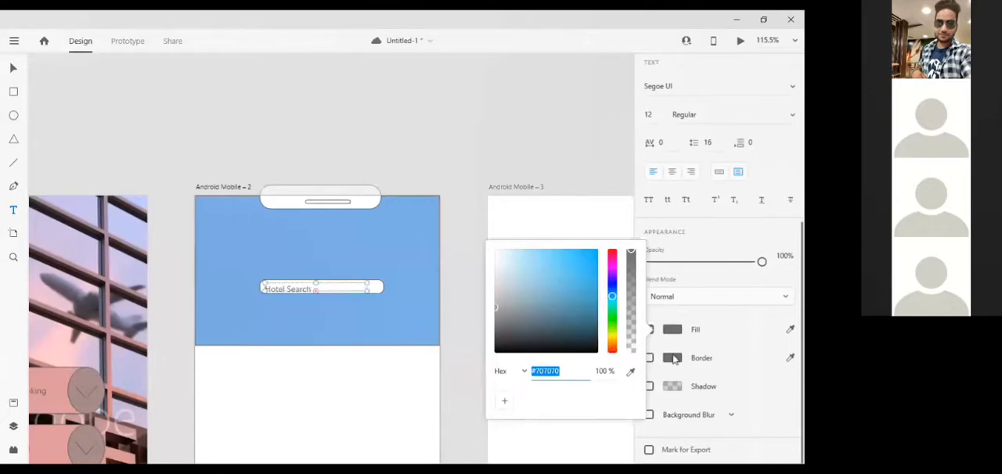
{"action": "left_click", "coordinate": [545, 265]}
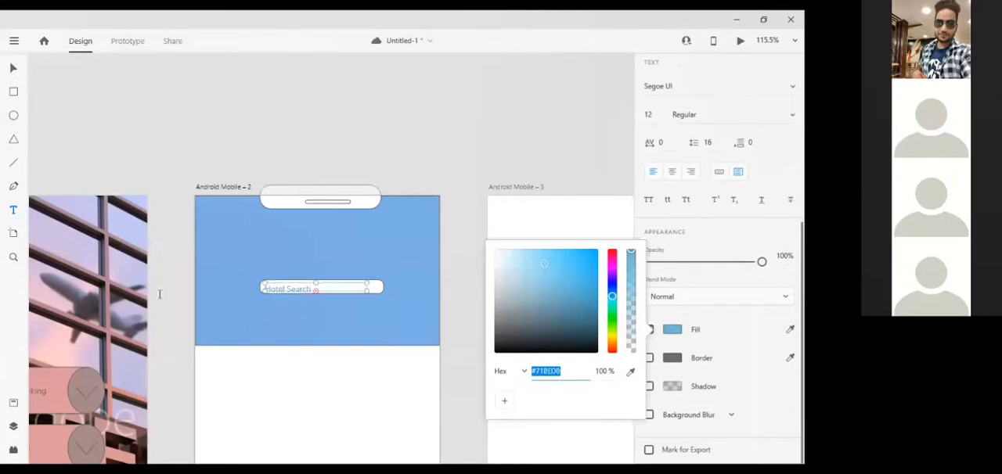
{"action": "left_click", "coordinate": [314, 286]}
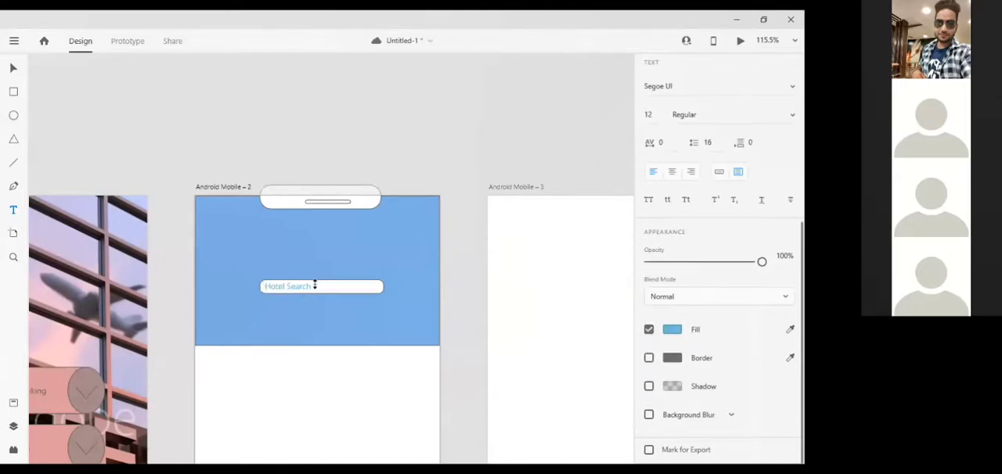
{"action": "left_click", "coordinate": [315, 286]}
Add a second text frame on the blue header above the search bar, reading "Hotel Search".
{"action": "scroll", "coordinate": [98, 264], "scroll_direction": "up", "scroll_amount": 5}
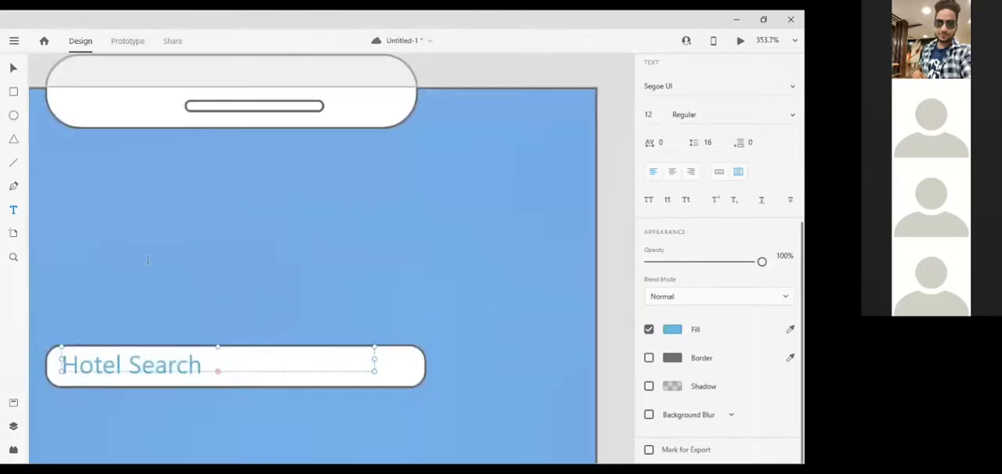
{"action": "left_click_drag", "start_coordinate": [130, 254], "coordinate": [397, 306]}
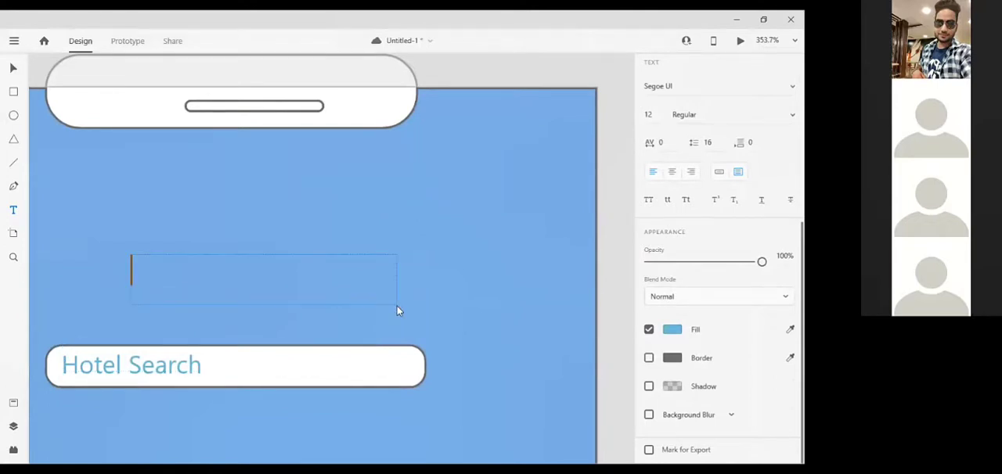
{"action": "type", "text": "Hotel Search"}
Try to change the new heading's fill to the near-white #EDF3F5.
{"action": "left_click", "coordinate": [671, 330]}
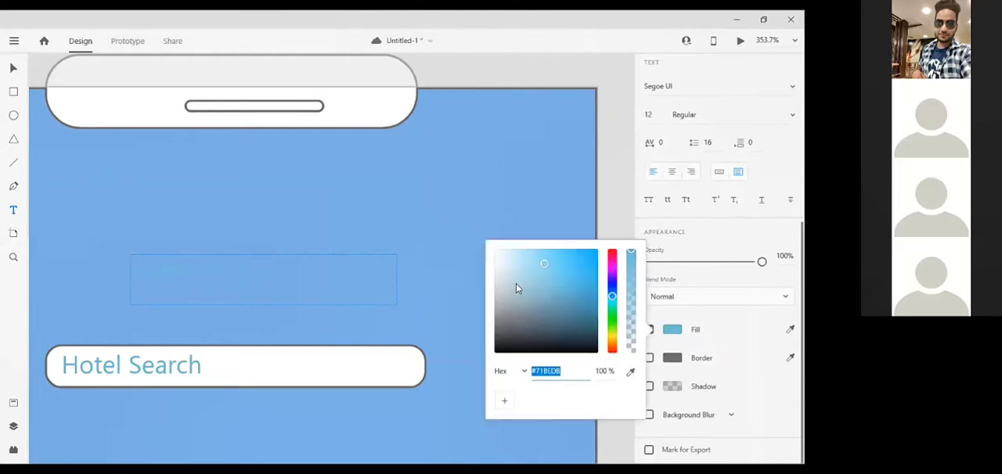
{"action": "left_click", "coordinate": [502, 263]}
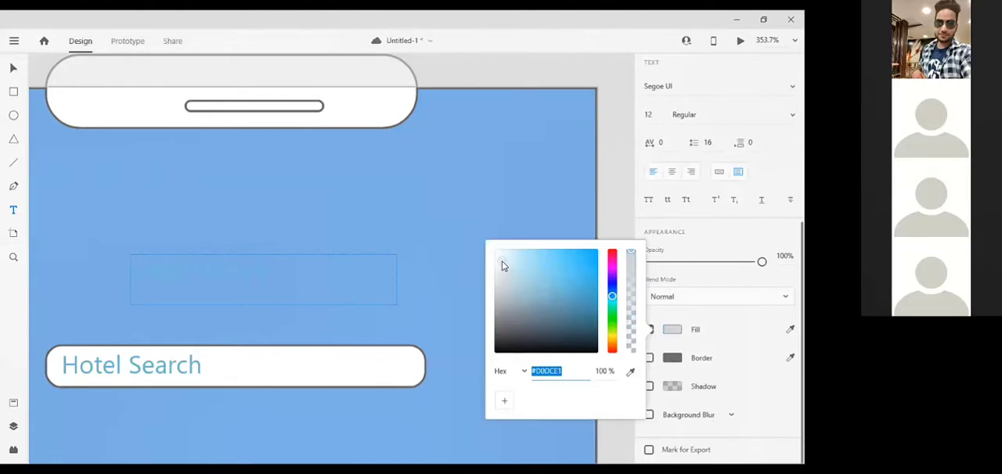
{"action": "left_click", "coordinate": [499, 254]}
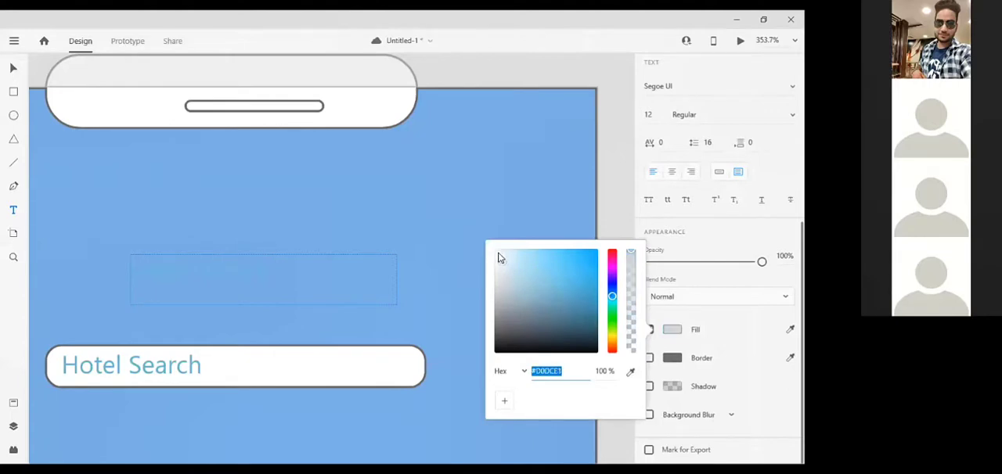
Select all of the heading text above the search bar and set its fill to near-white #EBF2F5.
{"action": "left_click", "coordinate": [253, 302]}
{"action": "key", "text": "ctrl+a"}
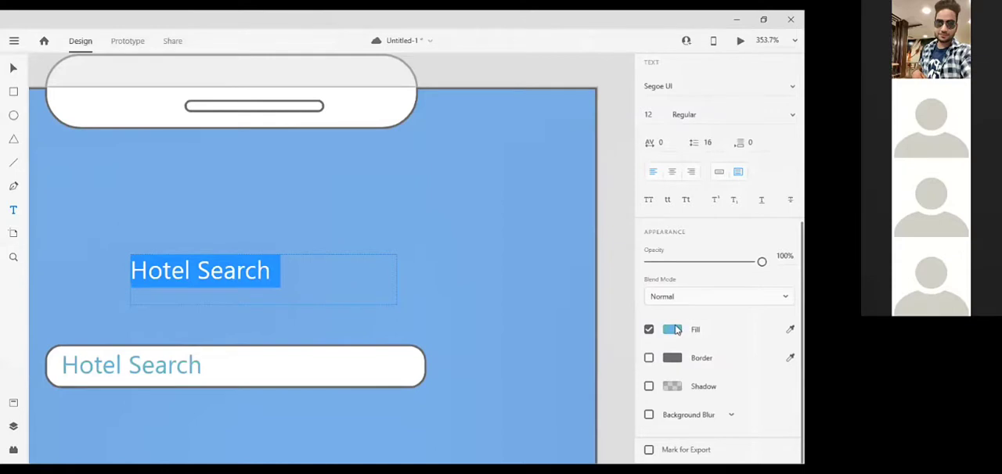
{"action": "left_click", "coordinate": [677, 330]}
{"action": "left_click", "coordinate": [501, 263]}
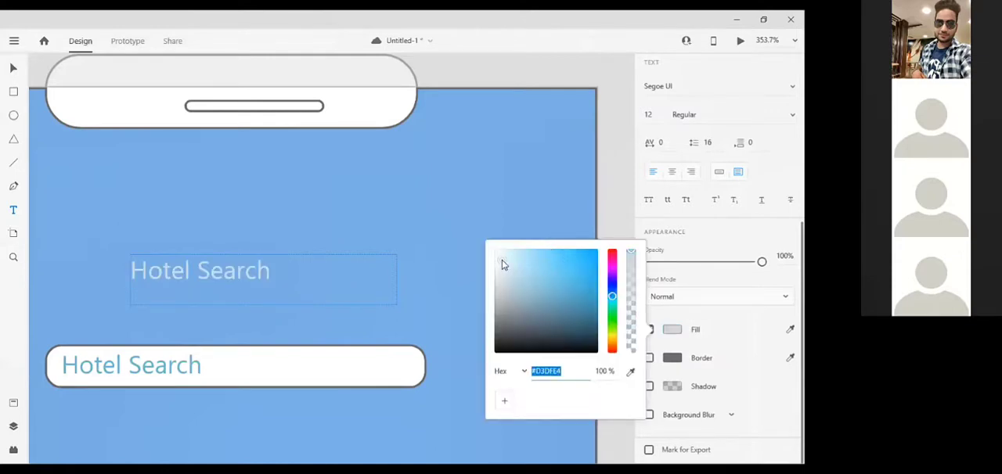
{"action": "left_click", "coordinate": [498, 256]}
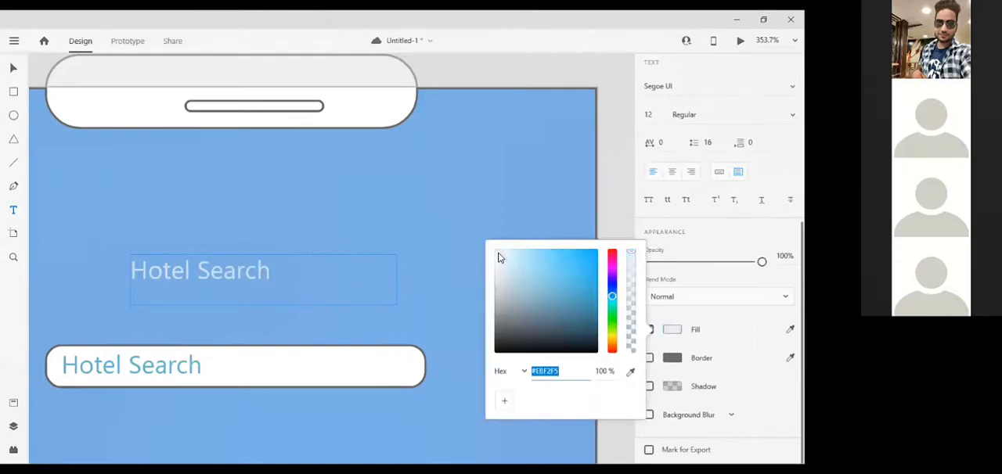
{"action": "left_click", "coordinate": [710, 276]}
Set the font weight of the "Hotel Search" heading to Bold.
{"action": "scroll", "coordinate": [732, 159], "scroll_direction": "up", "scroll_amount": 1}
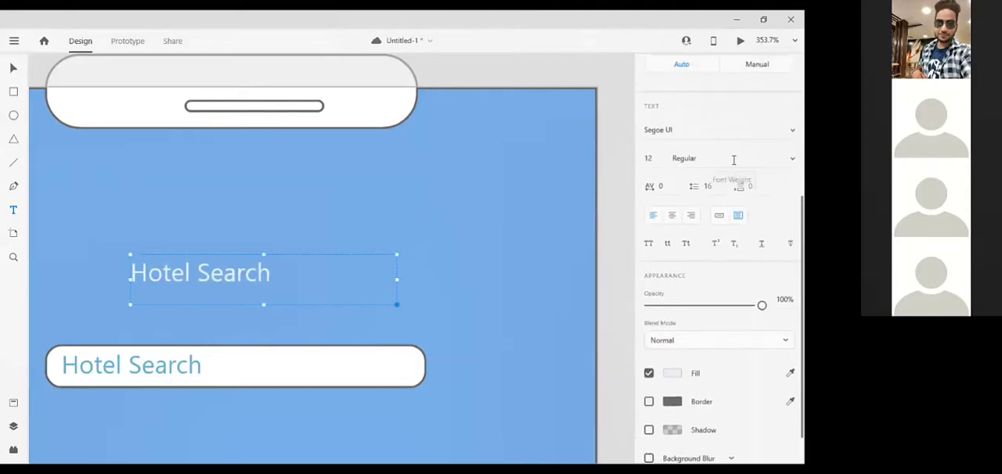
{"action": "left_click", "coordinate": [731, 159]}
{"action": "type", "text": "Bold"}
{"action": "key", "text": "Return"}
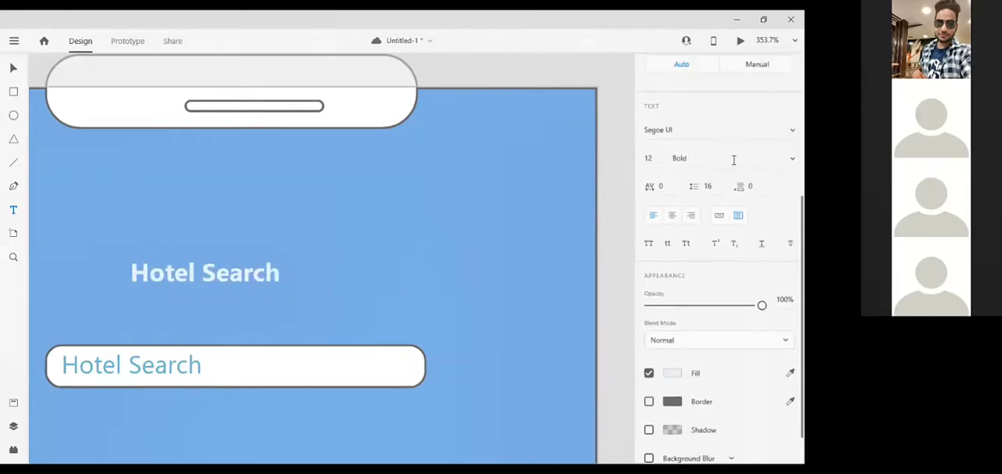
Nudge the white bold "Hotel Search" heading to the left above the search bar.
{"action": "key", "text": "Left"}
{"action": "key", "text": "Left"}
{"action": "key", "text": "Left"}
{"action": "key", "text": "Left"}
{"action": "key", "text": "Left"}
{"action": "key", "text": "Left"}
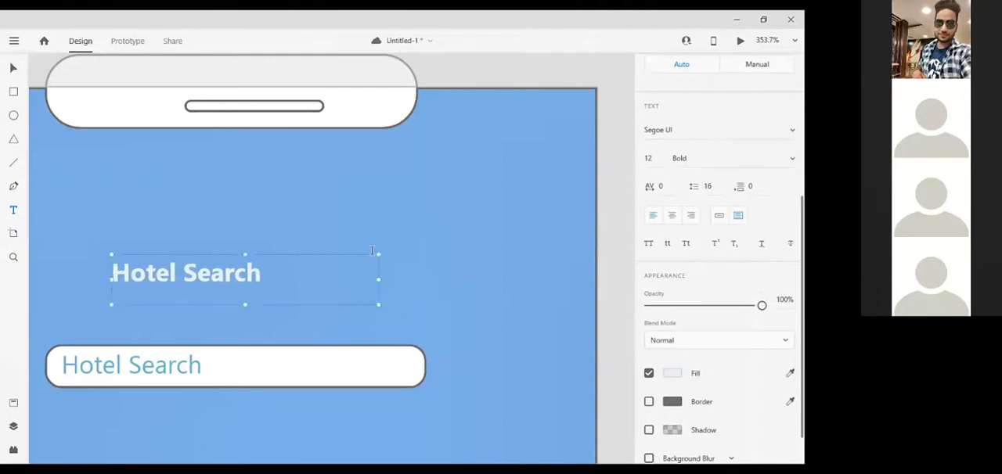
{"action": "scroll", "coordinate": [372, 251], "scroll_direction": "down", "scroll_amount": 10}
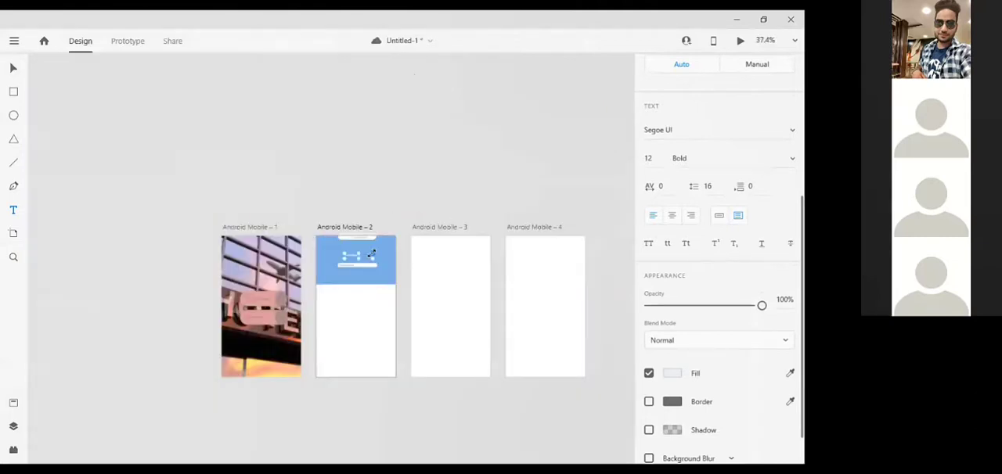
{"action": "scroll", "coordinate": [373, 251], "scroll_direction": "up", "scroll_amount": 4}
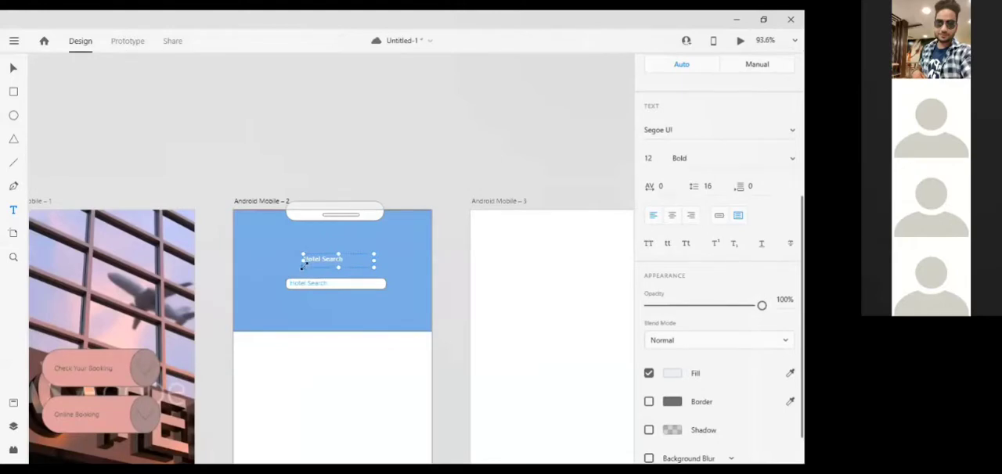
{"action": "key", "text": "Left"}
Draw a small rectangle in the blue header's upper-right corner as a battery icon body and nudge it slightly left.
{"action": "scroll", "coordinate": [403, 172], "scroll_direction": "up", "scroll_amount": 5, "text": "ctrl"}
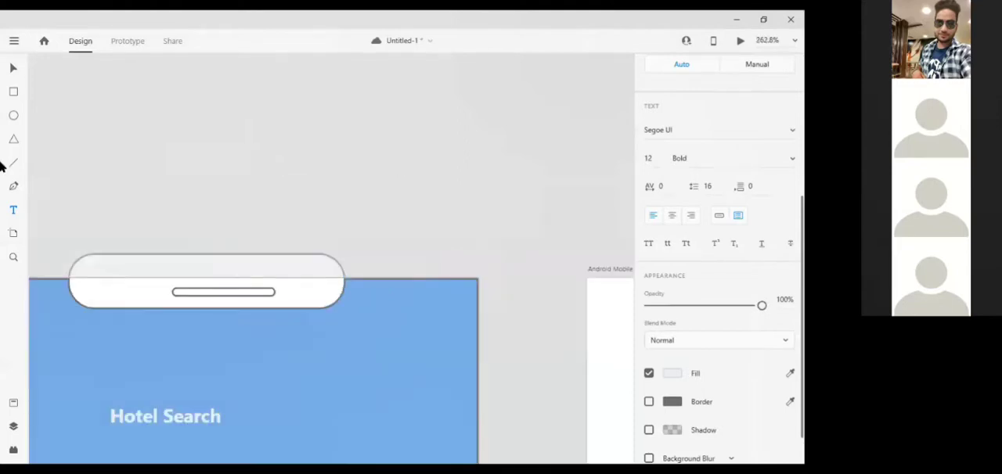
{"action": "left_click", "coordinate": [14, 92]}
{"action": "scroll", "coordinate": [437, 277], "scroll_direction": "up", "scroll_amount": 2, "text": "ctrl"}
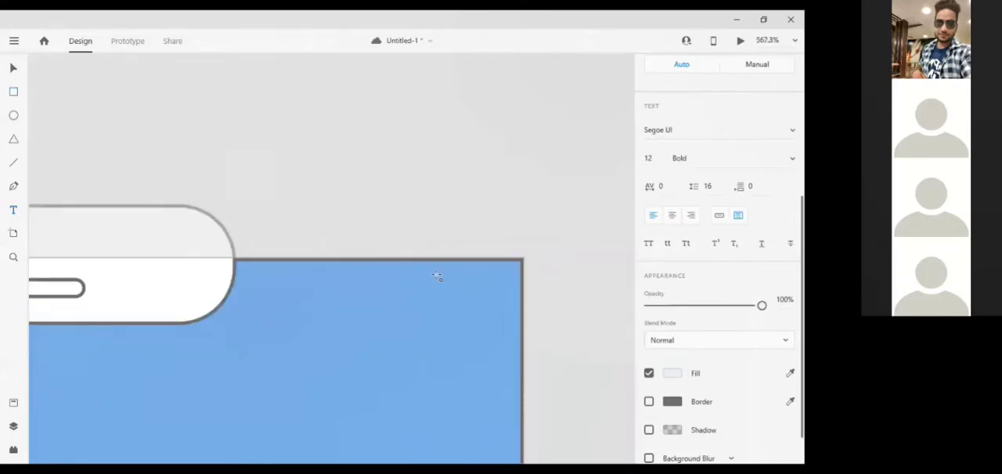
{"action": "left_click_drag", "start_coordinate": [437, 277], "coordinate": [509, 311]}
{"action": "key", "text": "Left"}
{"action": "key", "text": "Left"}
{"action": "key", "text": "Left"}
{"action": "key", "text": "Left"}
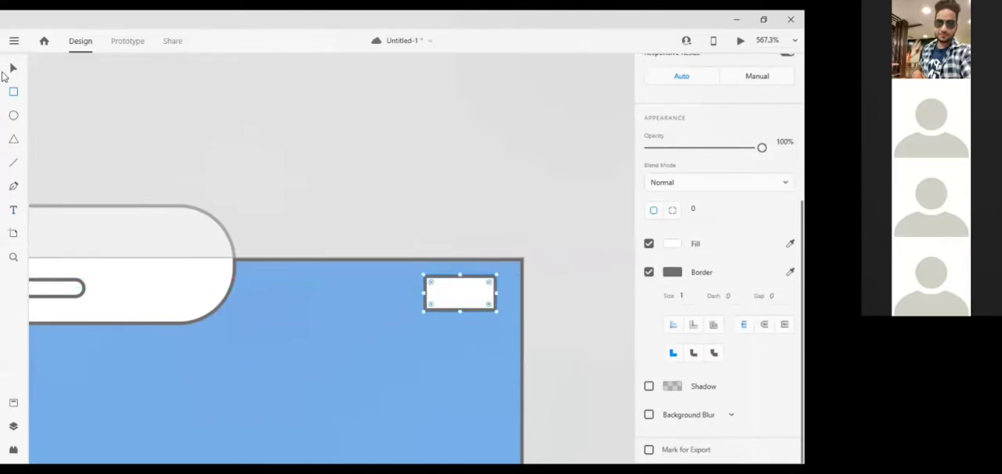
Draw a narrow rectangle on the battery body's left side as its terminal, remove its border and nudge it right against the body.
{"action": "scroll", "coordinate": [343, 267], "scroll_direction": "up", "scroll_amount": 3}
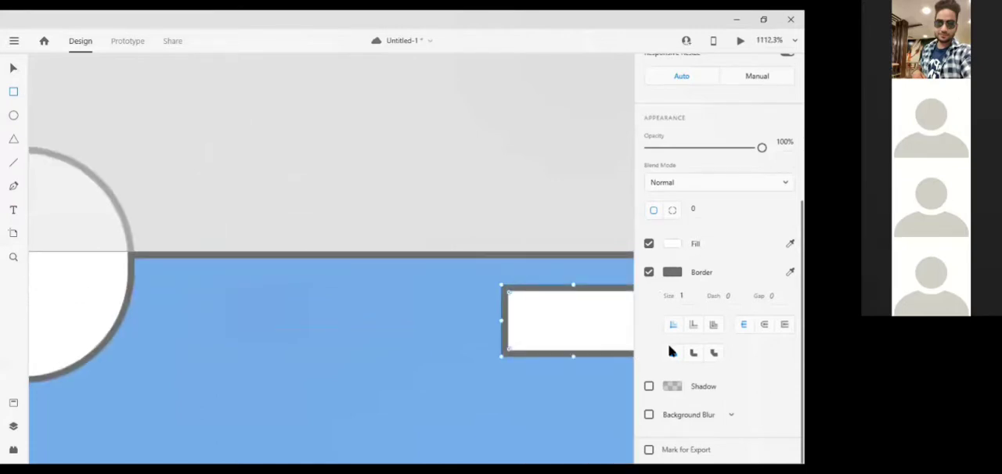
{"action": "scroll", "coordinate": [536, 365], "scroll_direction": "right", "scroll_amount": 3}
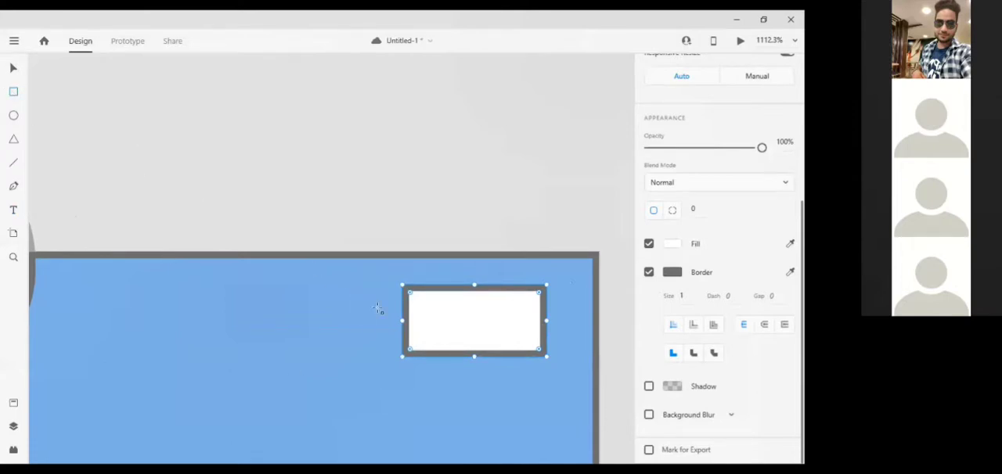
{"action": "mouse_move", "coordinate": [403, 306]}
{"action": "left_mouse_down"}
{"action": "mouse_move", "coordinate": [384, 319]}
{"action": "mouse_move", "coordinate": [386, 345]}
{"action": "left_mouse_up"}
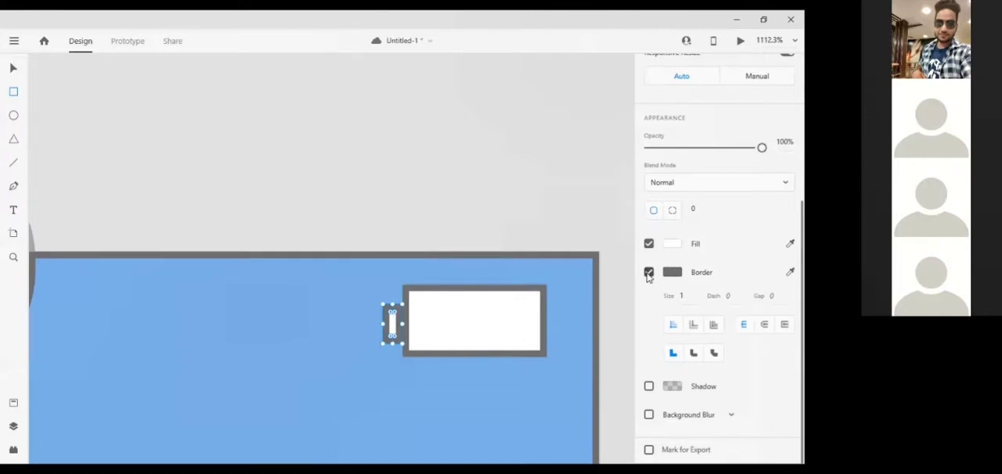
{"action": "left_click", "coordinate": [649, 274]}
{"action": "key", "text": "Right"}
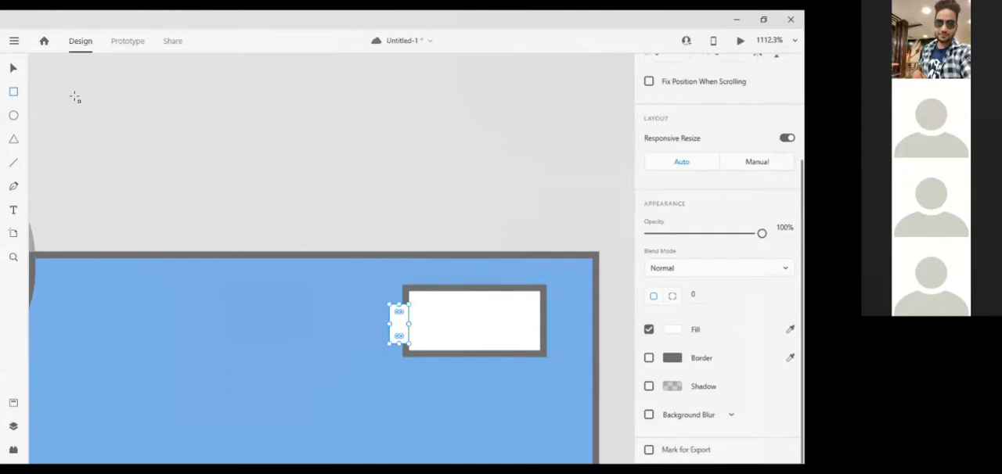
Remove the border from the battery body rectangle.
{"action": "left_click", "coordinate": [13, 69]}
{"action": "left_click", "coordinate": [451, 296]}
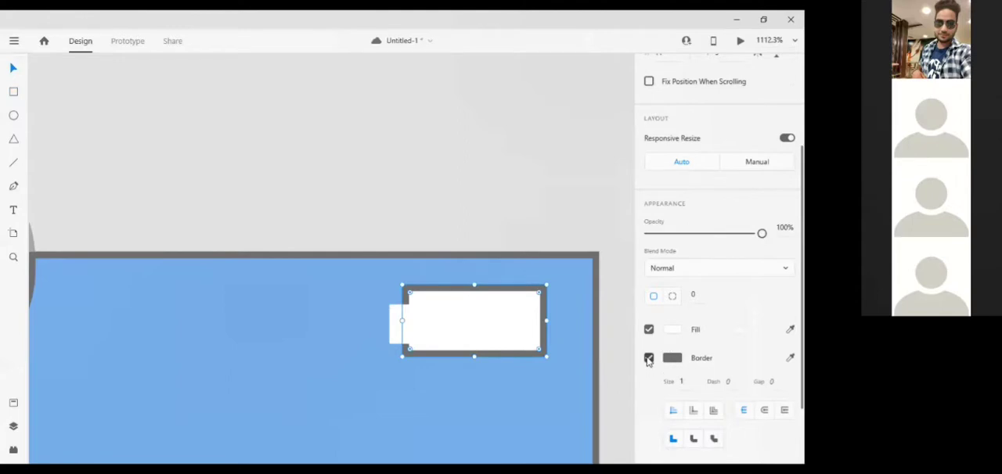
{"action": "left_click", "coordinate": [648, 359]}
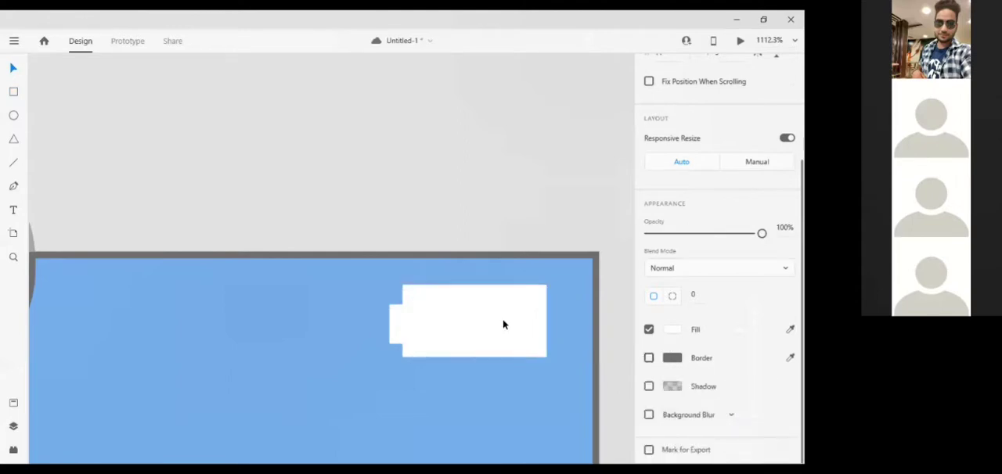
Draw a borderless rectangle over the right half of the battery body, extending its top edge to the body's full height.
{"action": "left_click", "coordinate": [13, 93]}
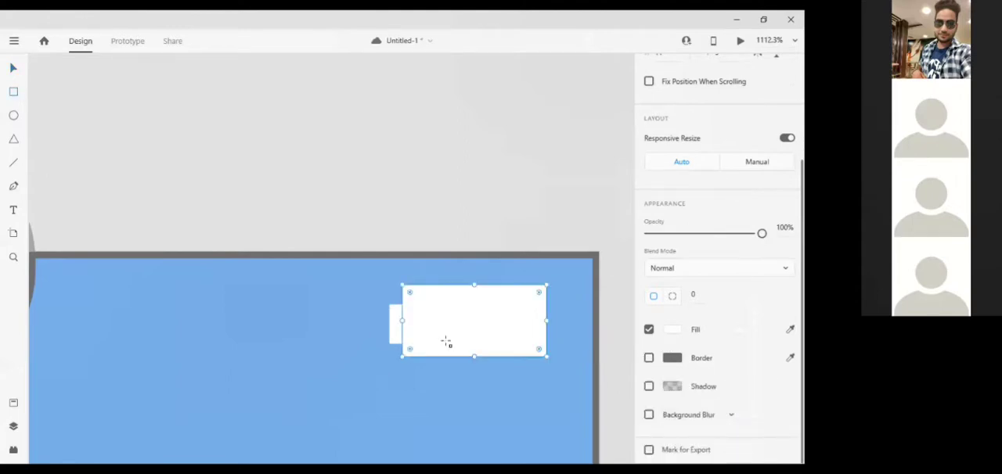
{"action": "left_click_drag", "start_coordinate": [475, 292], "coordinate": [547, 357]}
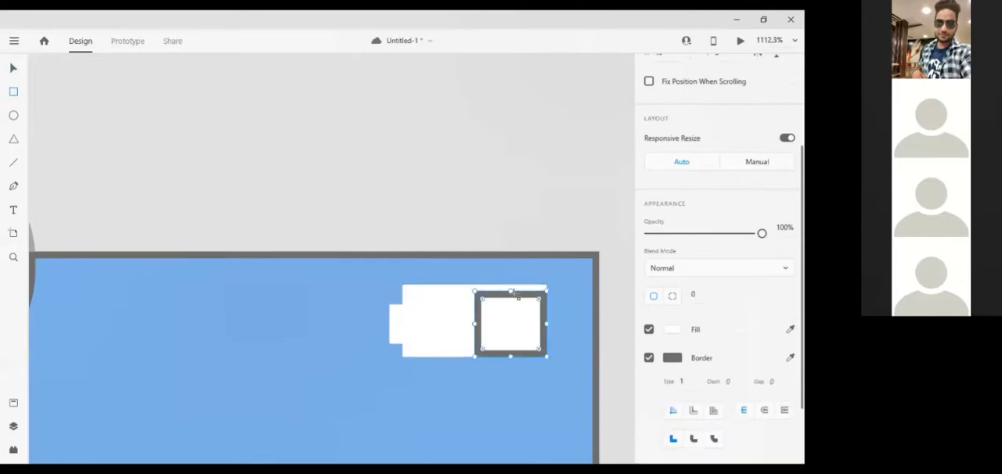
{"action": "left_click_drag", "start_coordinate": [511, 289], "coordinate": [510, 284]}
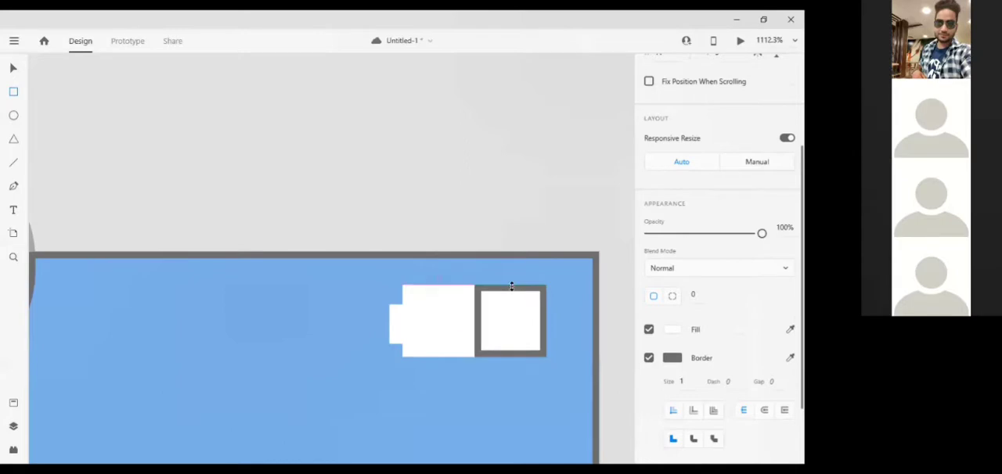
{"action": "left_click", "coordinate": [649, 359]}
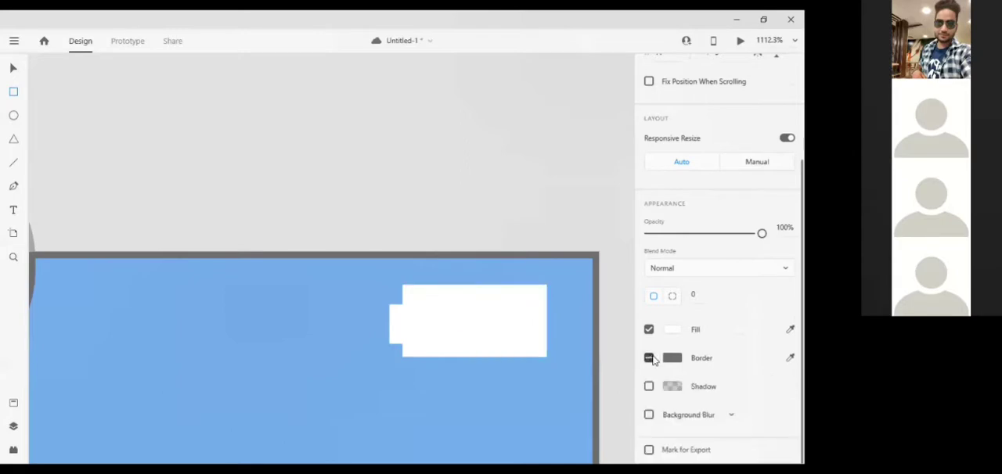
{"action": "left_click", "coordinate": [649, 359]}
{"action": "left_click", "coordinate": [649, 359]}
Set the fill of the battery's right-half rectangle to a bright orange.
{"action": "left_click", "coordinate": [672, 330]}
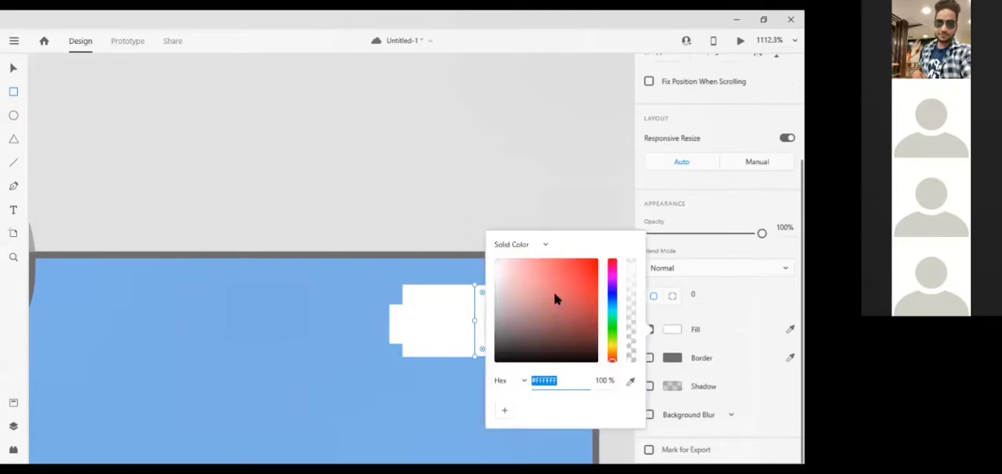
{"action": "left_click", "coordinate": [613, 348]}
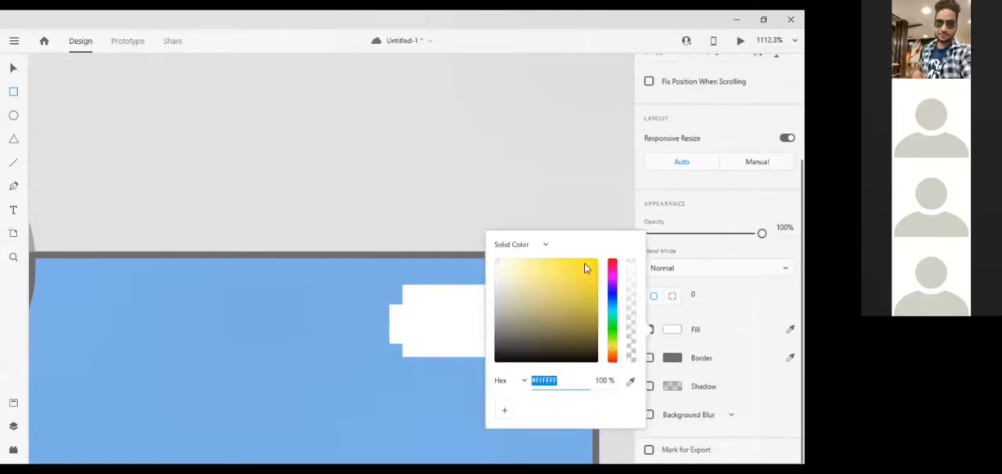
{"action": "left_click", "coordinate": [557, 303]}
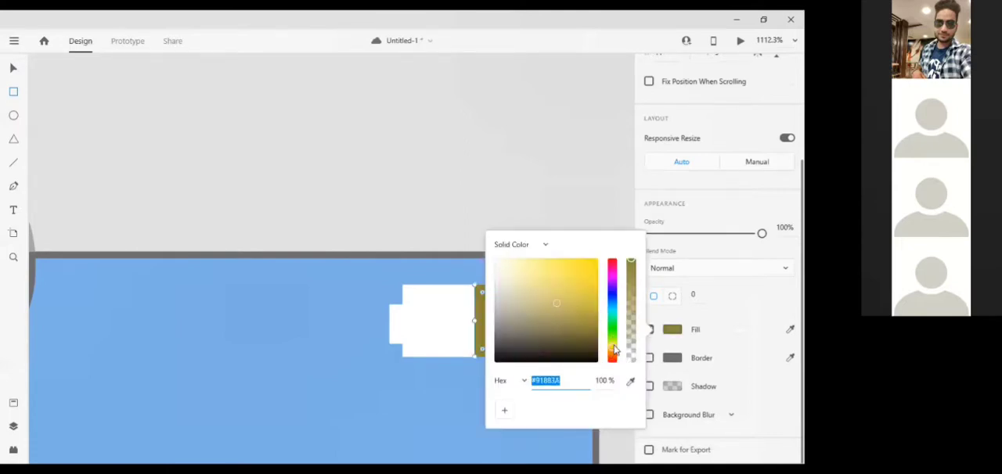
{"action": "left_click", "coordinate": [613, 345]}
{"action": "left_click", "coordinate": [613, 360]}
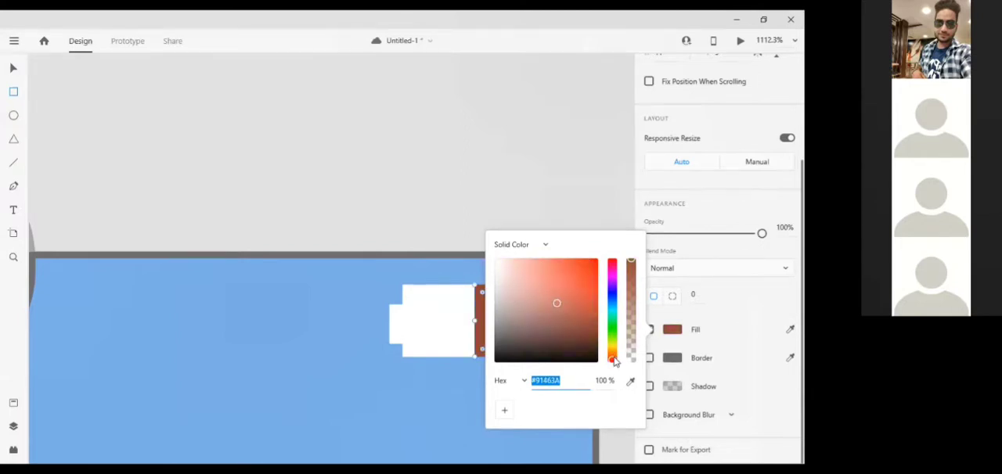
{"action": "left_click", "coordinate": [612, 354]}
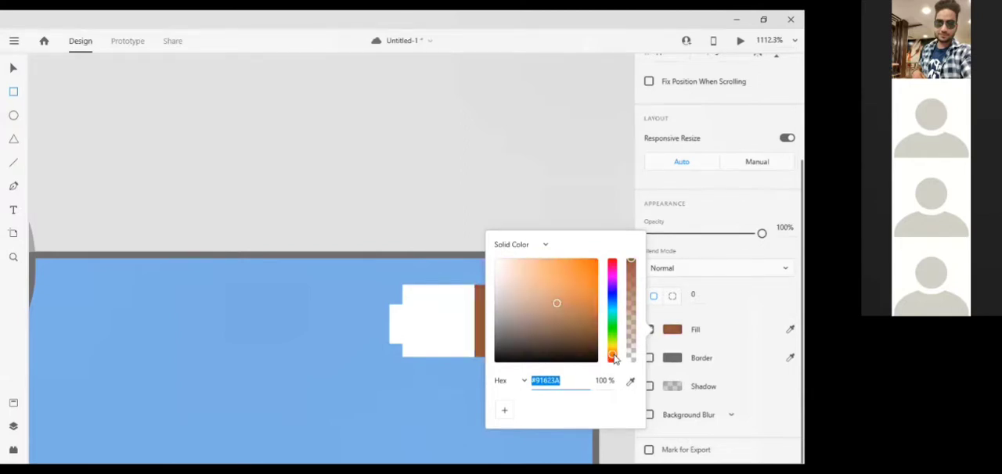
{"action": "left_click", "coordinate": [593, 270]}
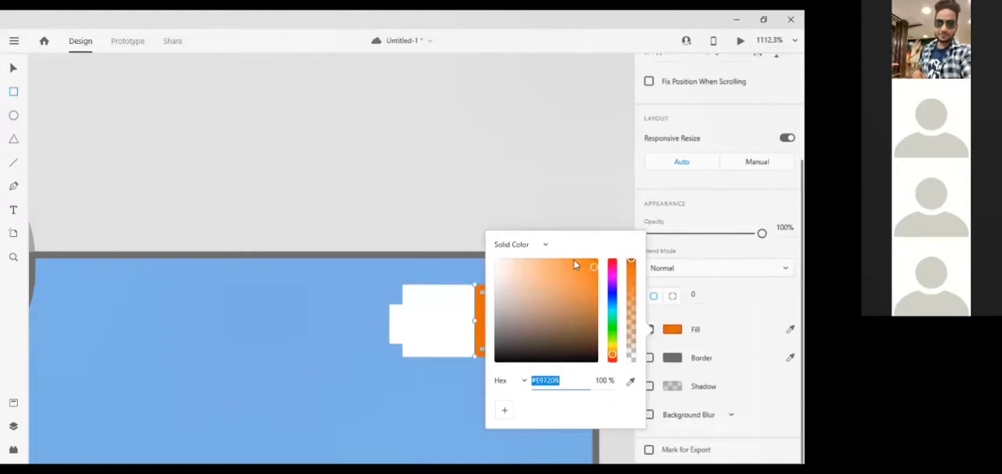
{"action": "left_click", "coordinate": [575, 262]}
{"action": "left_click", "coordinate": [341, 332]}
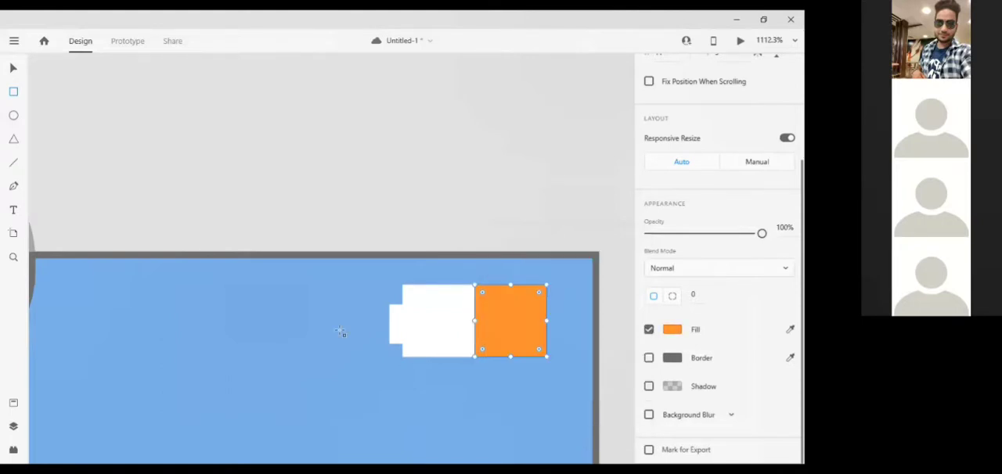
Open the recent file "Wires - Mobile.xd" and maximize its window.
{"action": "scroll", "coordinate": [340, 334], "scroll_direction": "up", "scroll_amount": 2}
{"action": "scroll", "coordinate": [341, 333], "scroll_direction": "down", "scroll_amount": 4}
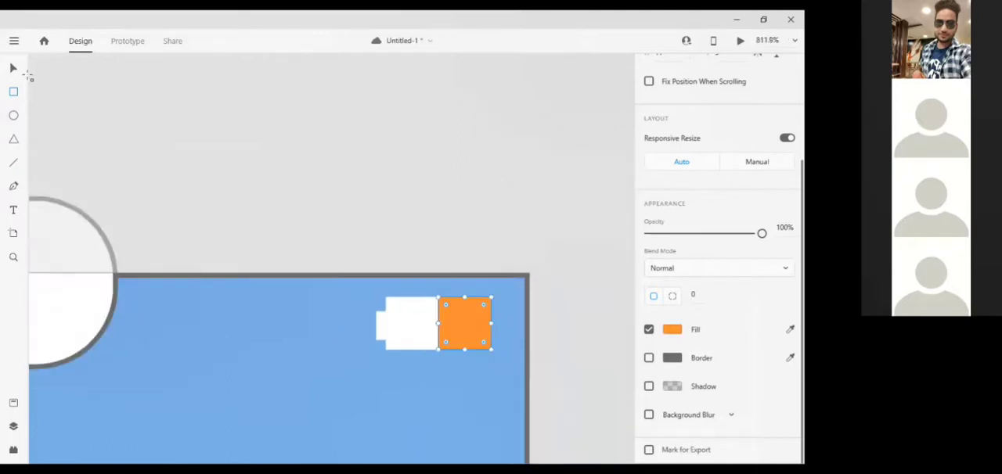
{"action": "scroll", "coordinate": [227, 177], "scroll_direction": "down", "scroll_amount": 5}
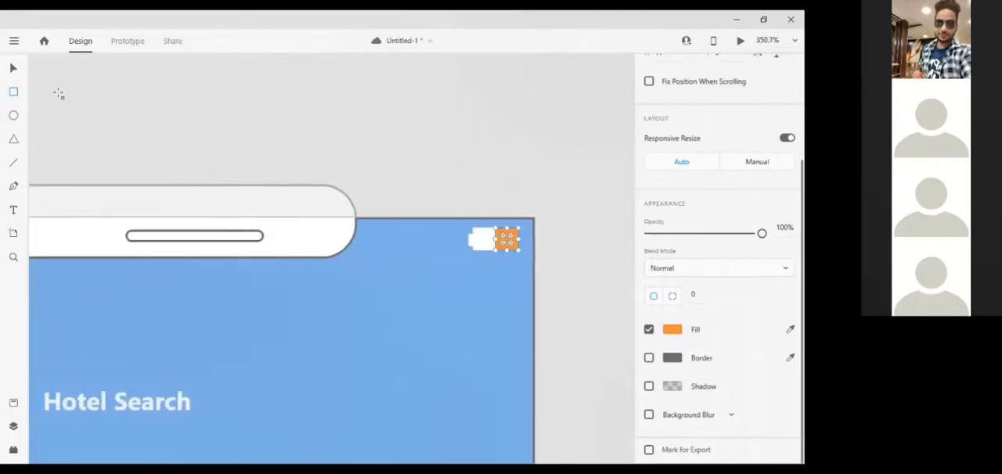
{"action": "left_click", "coordinate": [17, 41]}
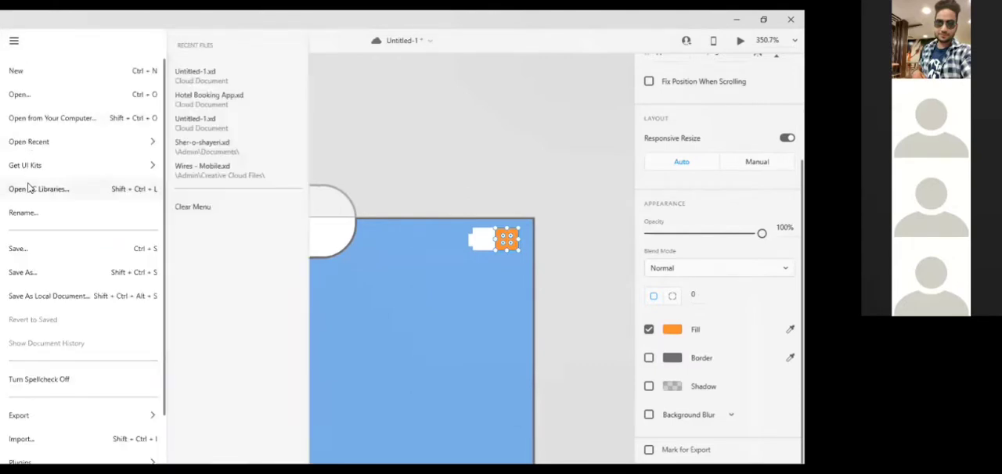
{"action": "mouse_move", "coordinate": [26, 164]}
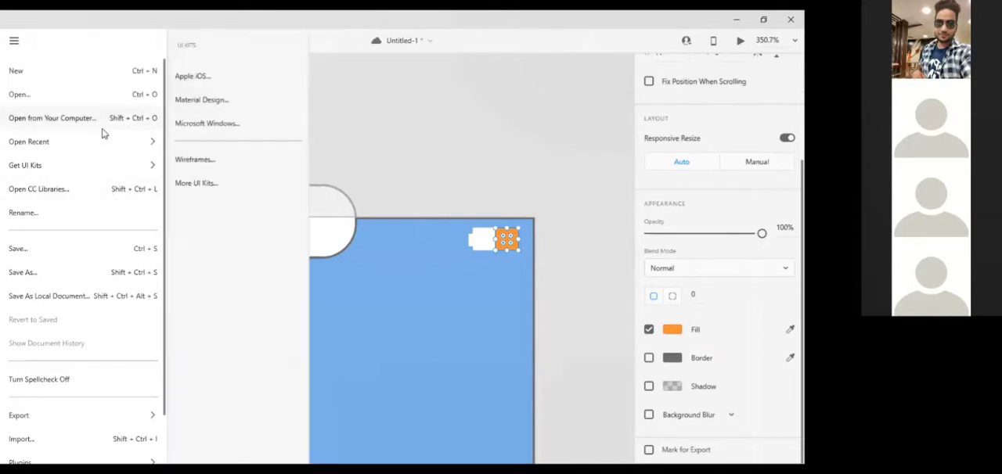
{"action": "mouse_move", "coordinate": [103, 144]}
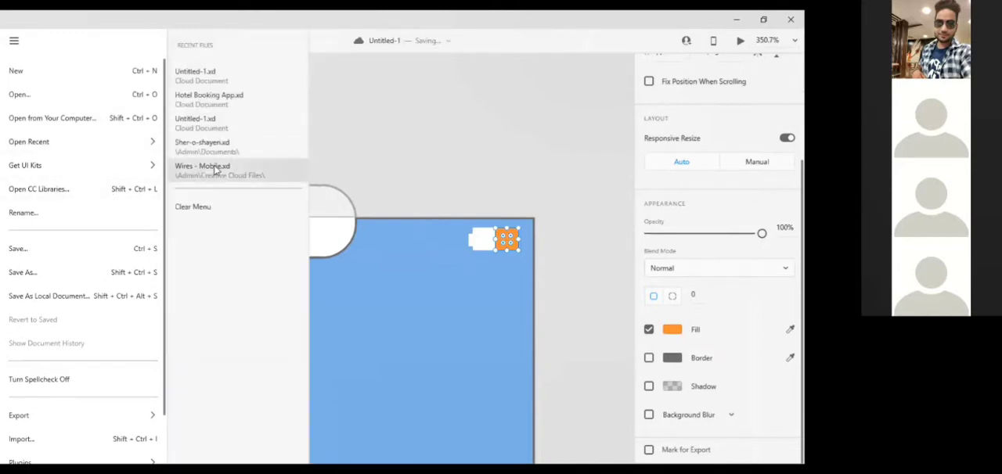
{"action": "left_click", "coordinate": [214, 167]}
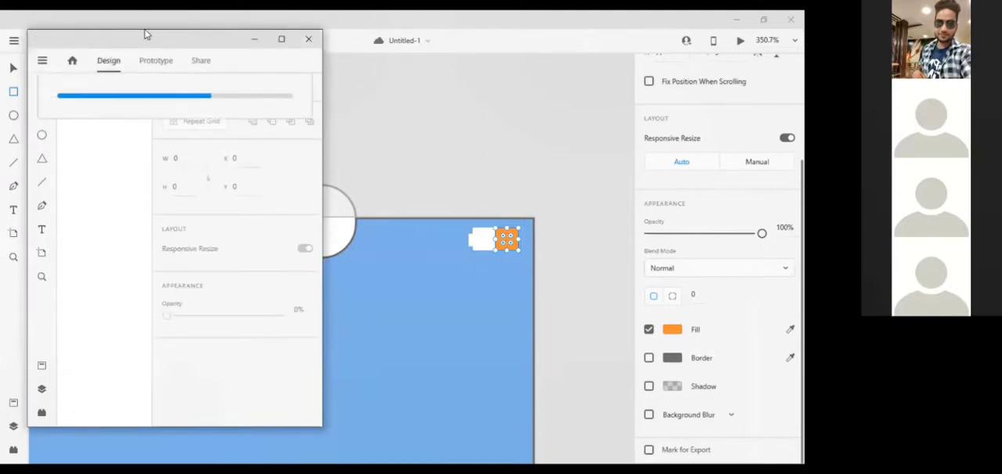
{"action": "left_click", "coordinate": [281, 39]}
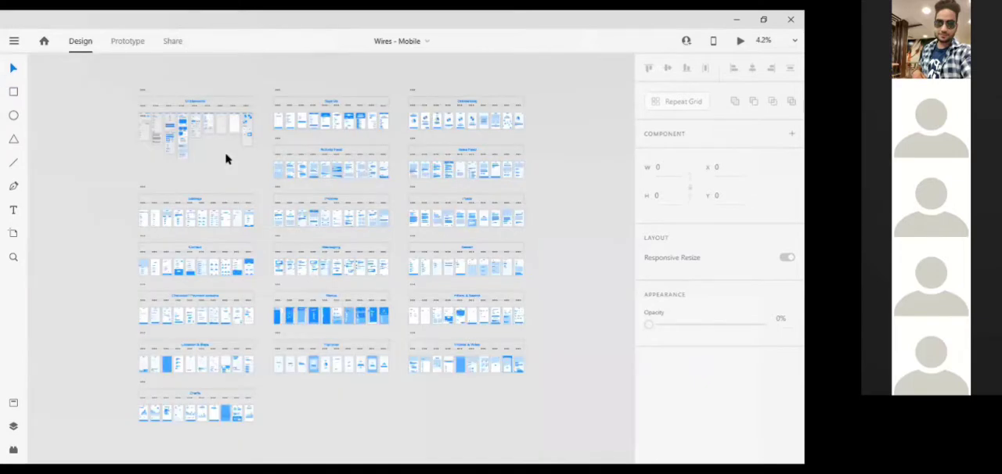
Look through the kit's UI Elements artboards, including the icons, typography, bars, buttons, cards and controls, for a usable status icon.
{"action": "scroll", "coordinate": [226, 159], "scroll_direction": "up", "scroll_amount": 3}
{"action": "scroll", "coordinate": [225, 163], "scroll_direction": "up", "scroll_amount": 3}
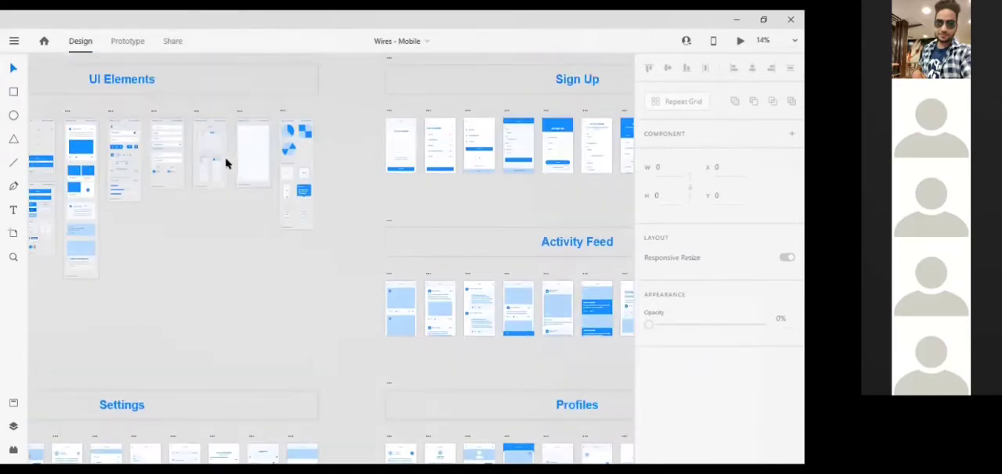
{"action": "scroll", "coordinate": [226, 164], "scroll_direction": "up", "scroll_amount": 3}
{"action": "scroll", "coordinate": [225, 164], "scroll_direction": "down", "scroll_amount": 1}
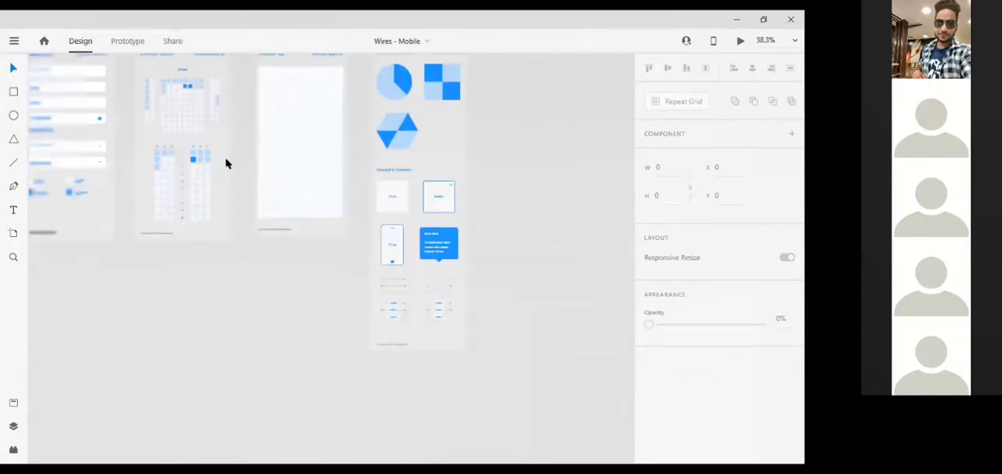
{"action": "scroll", "coordinate": [226, 164], "scroll_direction": "up", "scroll_amount": 2}
{"action": "scroll", "coordinate": [225, 164], "scroll_direction": "left", "scroll_amount": 5}
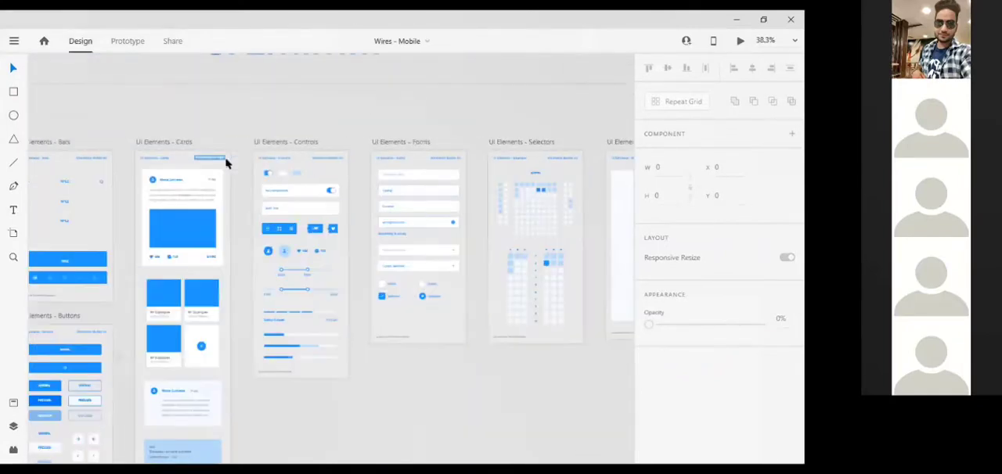
{"action": "scroll", "coordinate": [225, 164], "scroll_direction": "left", "scroll_amount": 6}
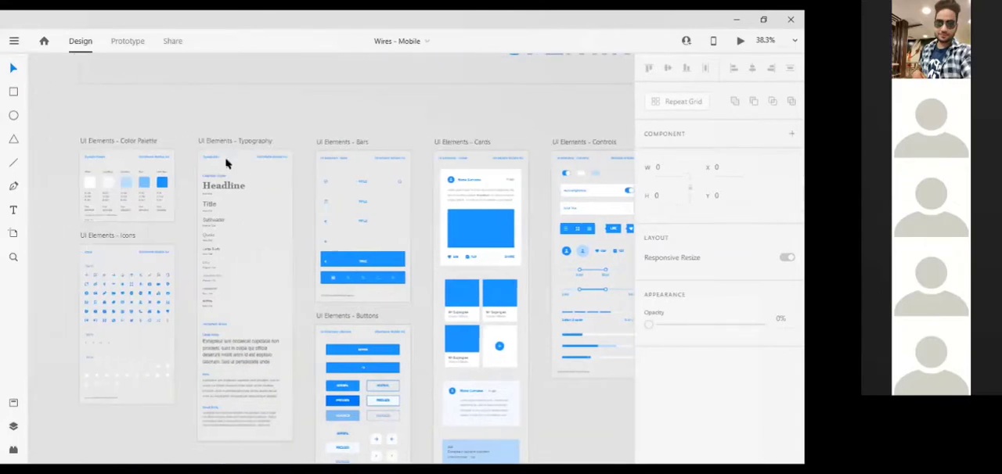
{"action": "scroll", "coordinate": [226, 164], "scroll_direction": "down", "scroll_amount": 2}
{"action": "scroll", "coordinate": [225, 164], "scroll_direction": "down", "scroll_amount": 5}
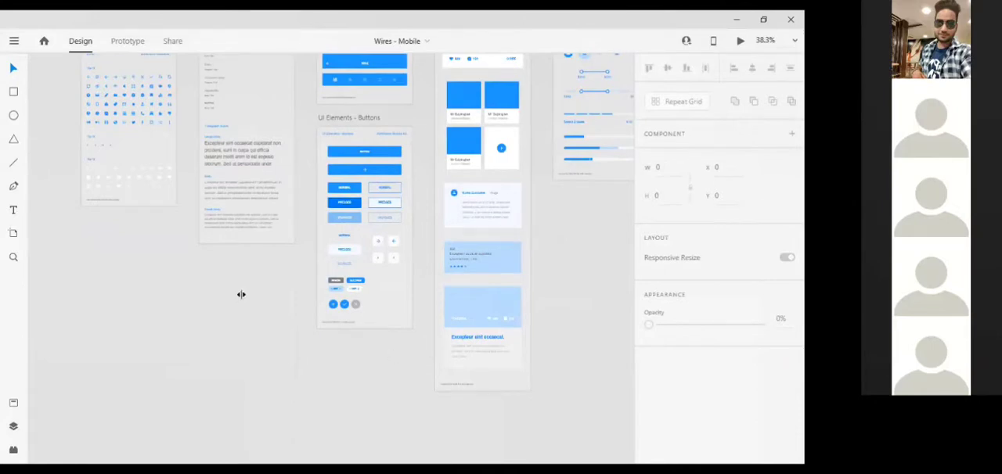
Copy the 16x16 Wi-Fi icon from the kit's icons artboard and paste it onto the blue header in Untitled-1.
{"action": "scroll", "coordinate": [241, 294], "scroll_direction": "up", "scroll_amount": 5}
{"action": "scroll", "coordinate": [241, 294], "scroll_direction": "left", "scroll_amount": 3}
{"action": "scroll", "coordinate": [241, 294], "scroll_direction": "up", "scroll_amount": 1}
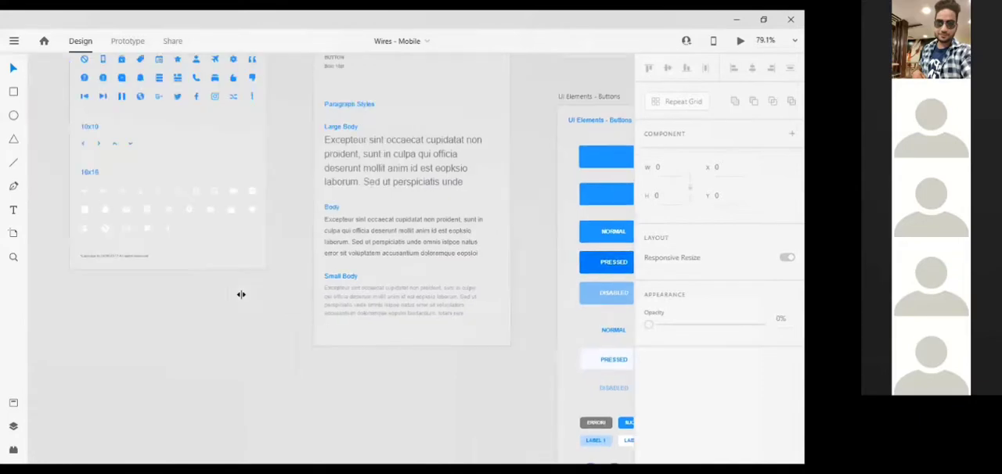
{"action": "scroll", "coordinate": [133, 185], "scroll_direction": "up", "scroll_amount": 4}
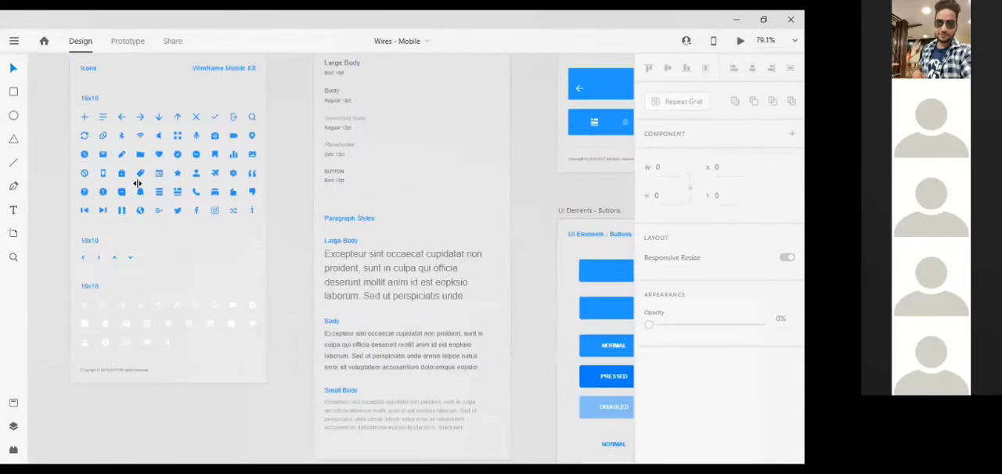
{"action": "scroll", "coordinate": [137, 184], "scroll_direction": "up", "scroll_amount": 1}
{"action": "left_click", "coordinate": [139, 182]}
{"action": "key", "text": "alt"}
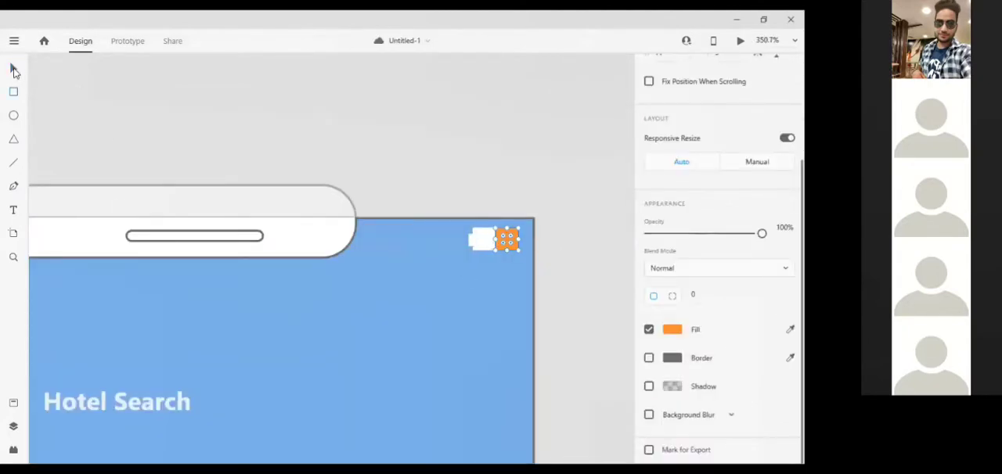
{"action": "left_click", "coordinate": [13, 69]}
{"action": "left_click", "coordinate": [432, 245]}
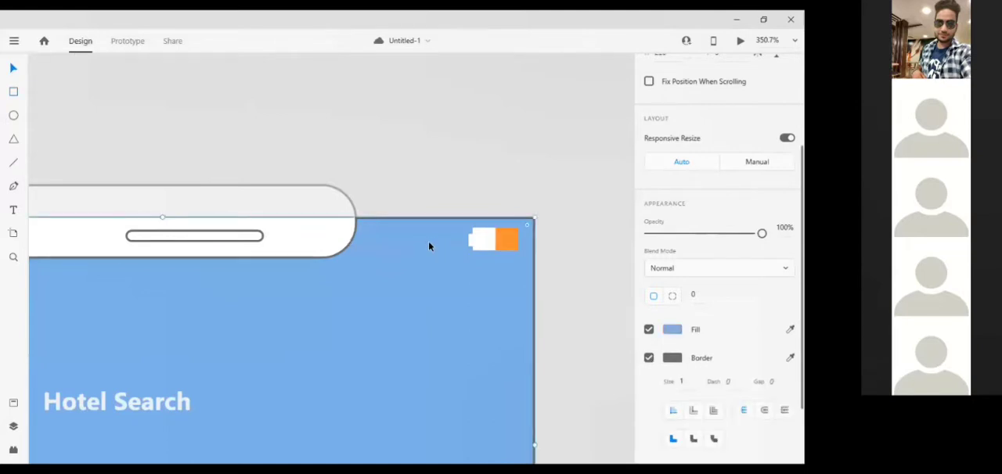
{"action": "key", "text": "ctrl+v"}
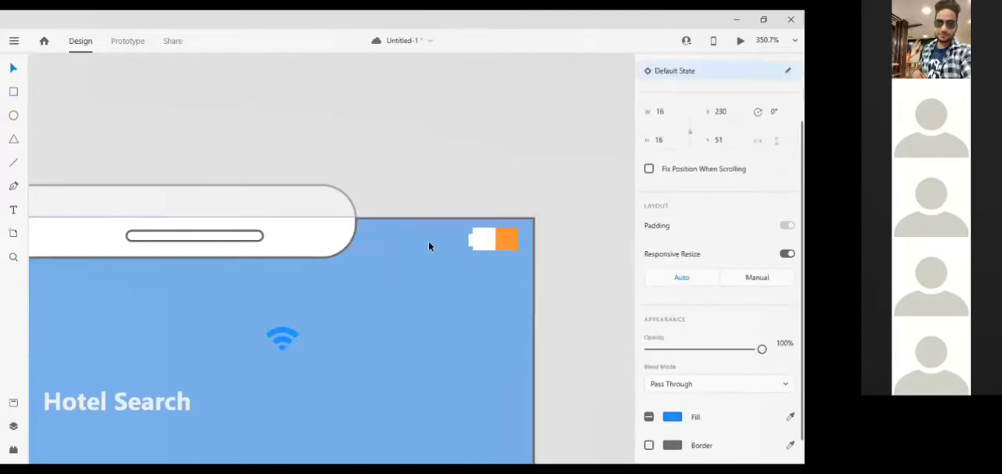
Move the Wi-Fi icon up beside the battery icon, to about X 300, Y 3.
{"action": "key", "text": "Up"}
{"action": "key", "text": "Up"}
{"action": "key", "text": "Up"}
{"action": "key", "text": "Up"}
{"action": "key", "text": "Up"}
{"action": "key", "text": "Up"}
{"action": "key", "text": "Up"}
{"action": "key", "text": "Up"}
{"action": "key", "text": "Up"}
{"action": "key", "text": "Up"}
{"action": "key", "text": "Up"}
{"action": "key", "text": "Up"}
{"action": "key", "text": "Up"}
{"action": "key", "text": "Right"}
{"action": "key", "text": "Right"}
{"action": "key", "text": "Right"}
{"action": "key", "text": "Right"}
{"action": "key", "text": "Right"}
{"action": "key", "text": "Right"}
{"action": "key", "text": "Right"}
{"action": "key", "text": "Right"}
{"action": "key", "text": "Right"}
{"action": "key", "text": "Right"}
{"action": "key", "text": "Right"}
{"action": "key", "text": "Right"}
{"action": "key", "text": "Right"}
{"action": "key", "text": "Right"}
{"action": "key", "text": "Right"}
{"action": "key", "text": "Right"}
{"action": "key", "text": "Right"}
{"action": "key", "text": "Right"}
{"action": "key", "text": "Right"}
{"action": "key", "text": "Right"}
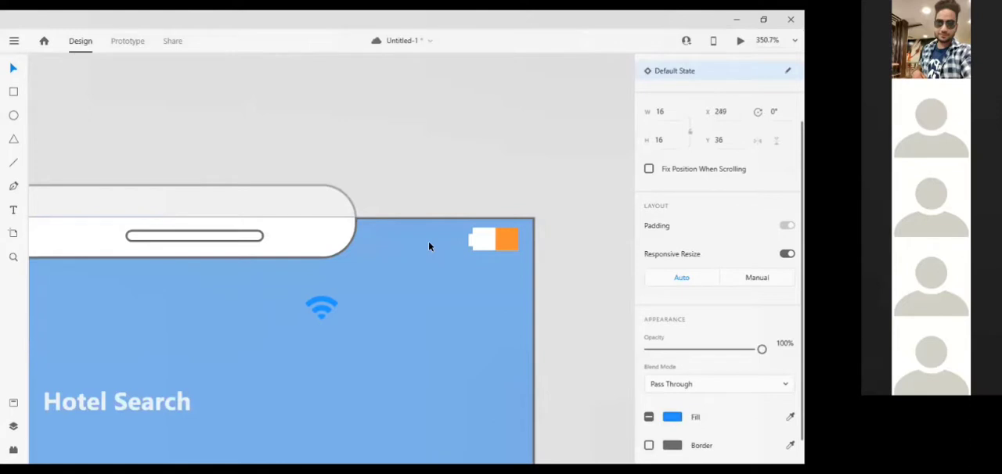
{"action": "key", "text": "Right"}
{"action": "key", "text": "Right"}
{"action": "key", "text": "Right"}
{"action": "key", "text": "Right"}
{"action": "key", "text": "Right"}
{"action": "key", "text": "Right"}
{"action": "key", "text": "Right"}
{"action": "key", "text": "Right"}
{"action": "key", "text": "Right"}
{"action": "key", "text": "Right"}
{"action": "left_click_drag", "start_coordinate": [391, 304], "coordinate": [424, 237]}
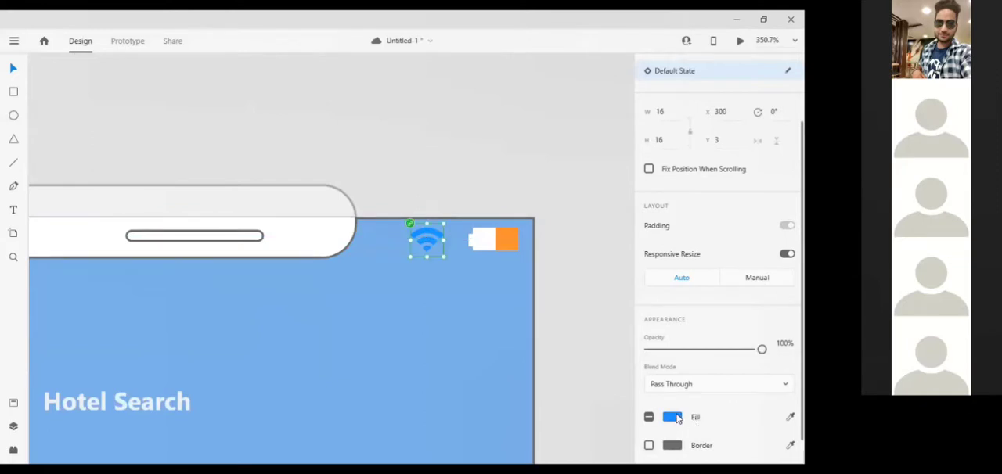
Set the Wi-Fi icon's fill to a very light grey.
{"action": "left_click", "coordinate": [677, 418]}
{"action": "left_click", "coordinate": [500, 300]}
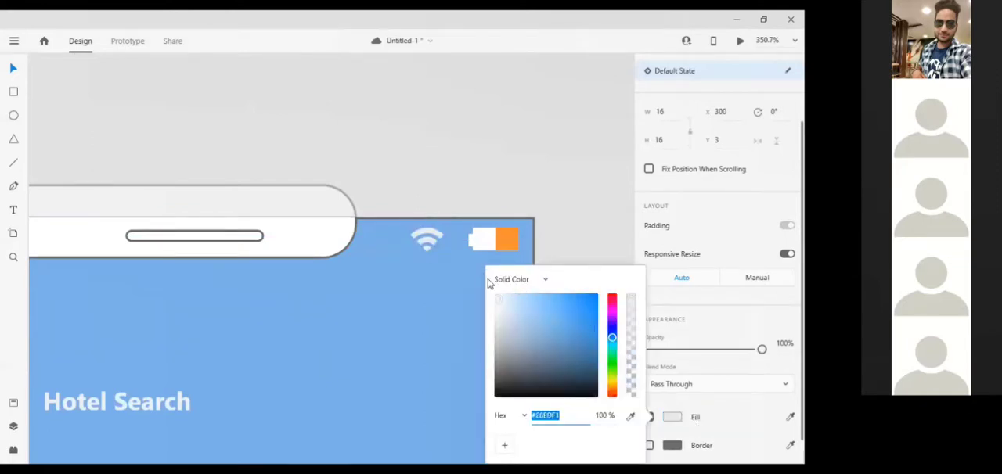
{"action": "left_click", "coordinate": [459, 89]}
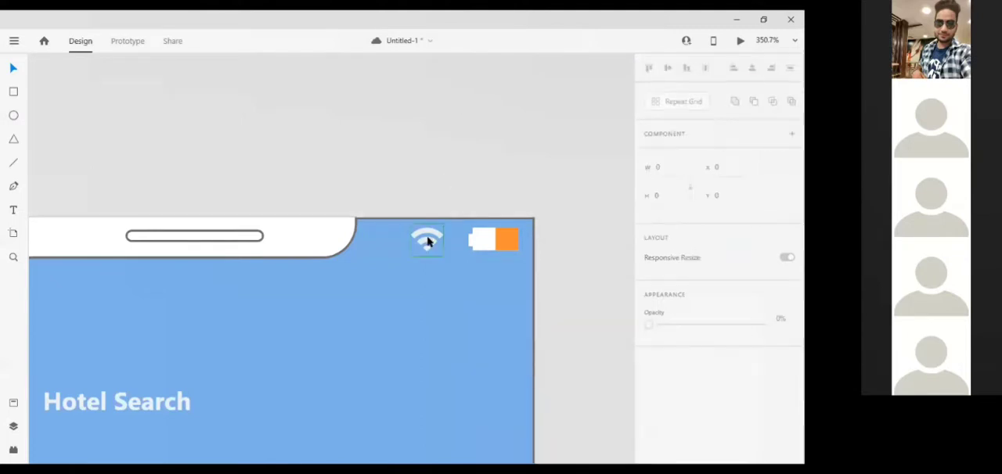
Nudge the Wi-Fi icon closer to the battery icon.
{"action": "left_click", "coordinate": [428, 242]}
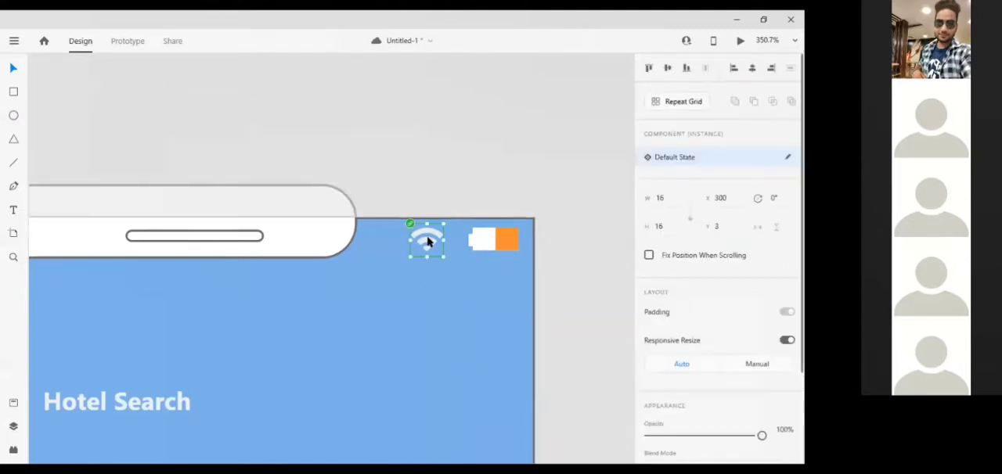
{"action": "key", "text": "Right"}
{"action": "key", "text": "Right"}
{"action": "key", "text": "Right"}
{"action": "key", "text": "Right"}
{"action": "key", "text": "Right"}
{"action": "left_click", "coordinate": [335, 147]}
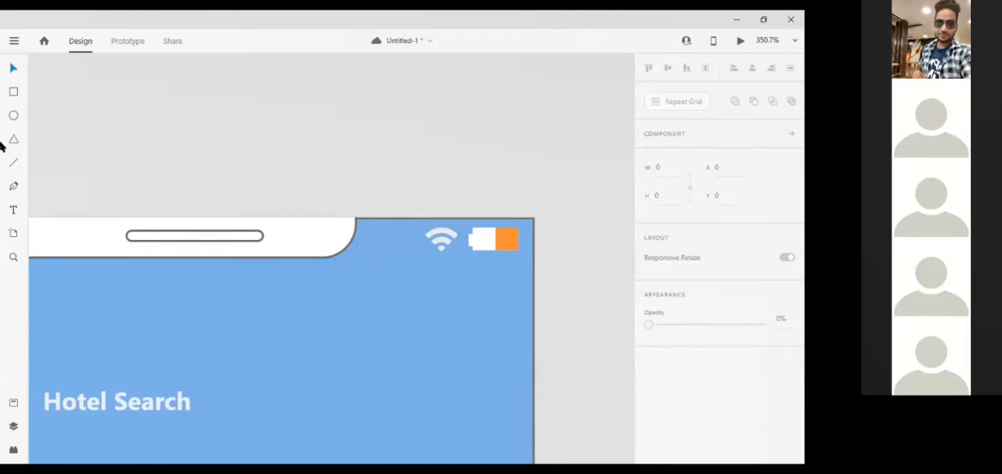
Draw a narrow white rectangle about 5 by 14 before the Wi-Fi icon as a signal bar and remove its border.
{"action": "left_click", "coordinate": [15, 92]}
{"action": "left_click_drag", "start_coordinate": [406, 230], "coordinate": [414, 256]}
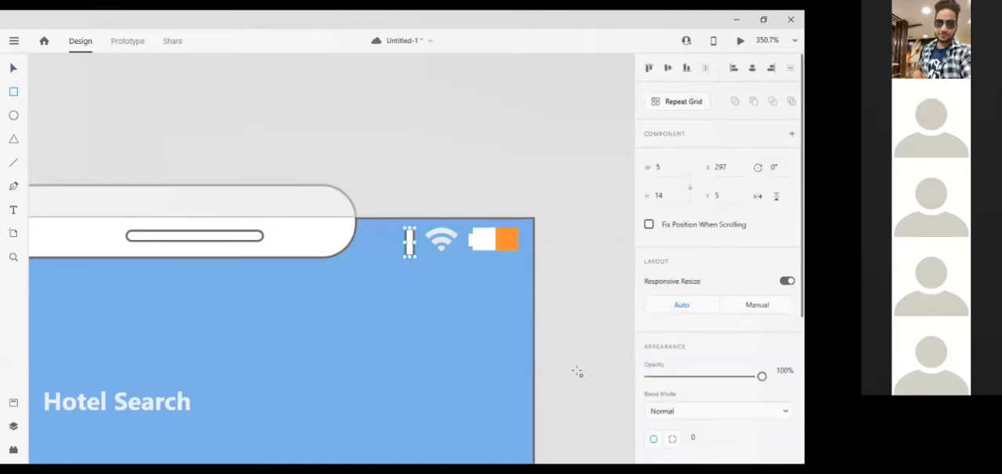
{"action": "scroll", "coordinate": [694, 425], "scroll_direction": "down", "scroll_amount": 5}
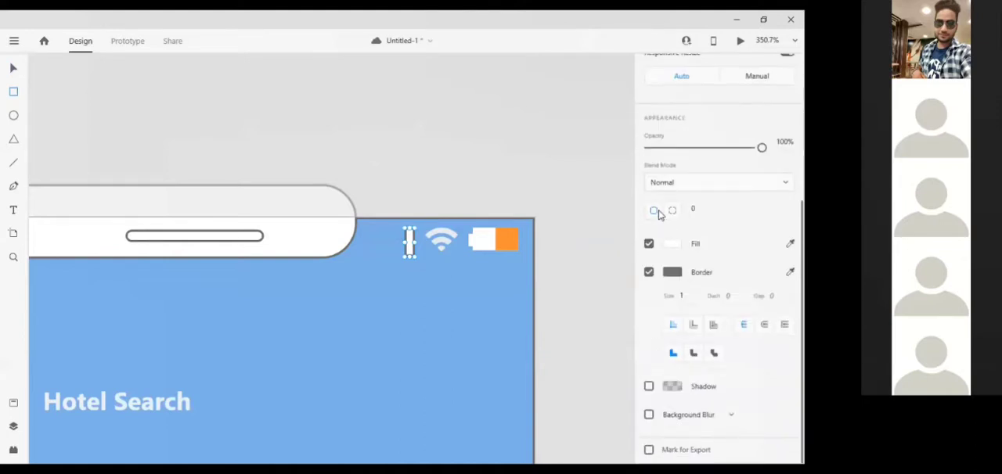
{"action": "left_click", "coordinate": [649, 273]}
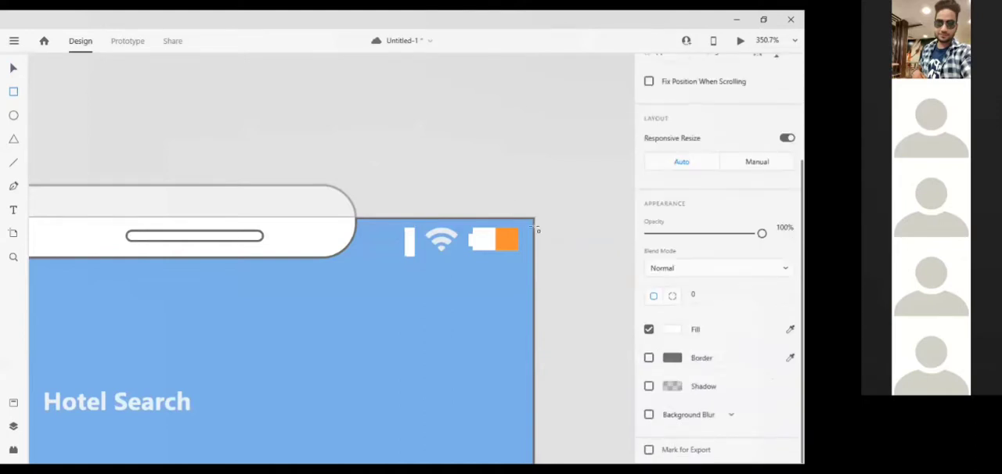
Narrow the signal bar to a width of 3, duplicate it to X 292 and shorten the copy from its top.
{"action": "left_click", "coordinate": [411, 243]}
{"action": "left_click_drag", "start_coordinate": [415, 241], "coordinate": [398, 241]}
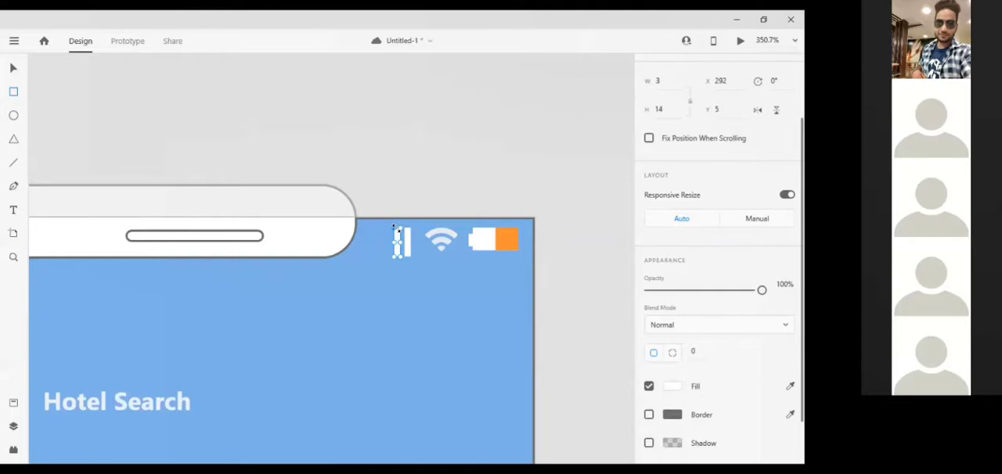
{"action": "left_click_drag", "start_coordinate": [395, 229], "coordinate": [395, 235]}
Add two more signal bars, each 3 by 14, before the existing pair at X 287 and X 281.
{"action": "key", "text": "Tab"}
{"action": "key", "text": "Left"}
{"action": "key", "text": "Left"}
{"action": "key", "text": "Left"}
{"action": "key", "text": "Left"}
{"action": "key", "text": "Left"}
{"action": "key", "text": "Left"}
{"action": "key", "text": "Left"}
{"action": "key", "text": "Left"}
{"action": "key", "text": "Left"}
{"action": "key", "text": "Left"}
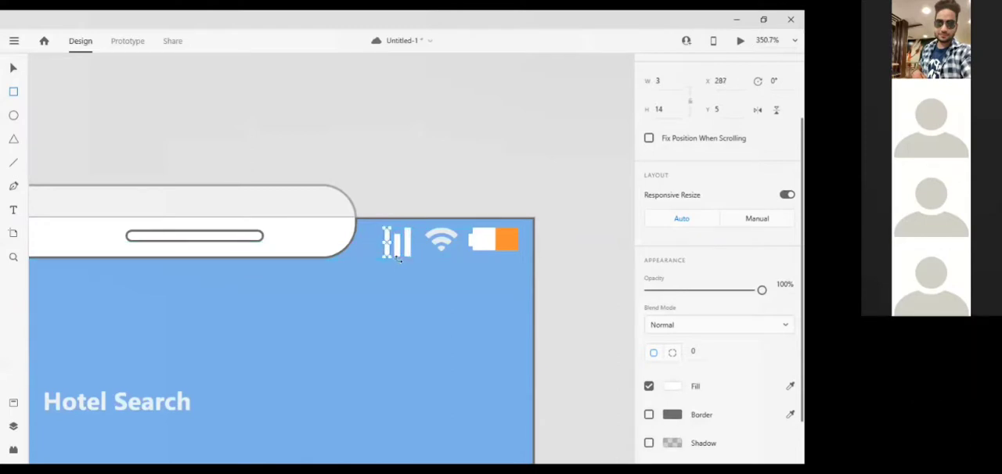
{"action": "key", "text": "Right"}
{"action": "key", "text": "Right"}
{"action": "key", "text": "Right"}
{"action": "key", "text": "Right"}
{"action": "key", "text": "Right"}
{"action": "key", "text": "Right"}
{"action": "key", "text": "Right"}
{"action": "key", "text": "Right"}
{"action": "key", "text": "Right"}
{"action": "key", "text": "Left"}
{"action": "key", "text": "Left"}
{"action": "key", "text": "Left"}
{"action": "key", "text": "Left"}
{"action": "key", "text": "Left"}
{"action": "key", "text": "Left"}
{"action": "key", "text": "Left"}
{"action": "key", "text": "Left"}
{"action": "key", "text": "Left"}
{"action": "key", "text": "Left"}
{"action": "key", "text": "Left"}
{"action": "key", "text": "Left"}
{"action": "key", "text": "Left"}
{"action": "key", "text": "Left"}
{"action": "key", "text": "Left"}
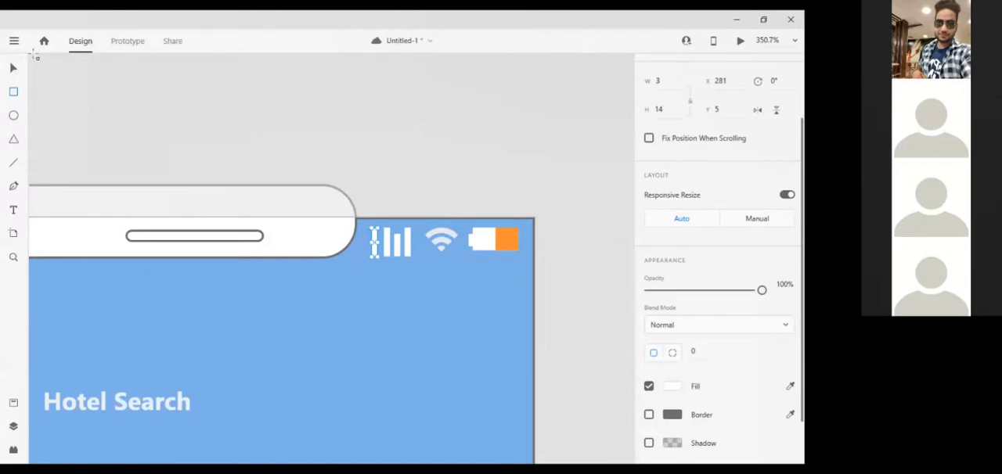
Shorten the two new signal bars from the top in descending steps, making the outermost one 3 high.
{"action": "left_click", "coordinate": [14, 68]}
{"action": "mouse_move", "coordinate": [374, 241]}
{"action": "left_mouse_down"}
{"action": "mouse_move", "coordinate": [384, 234]}
{"action": "mouse_move", "coordinate": [383, 244]}
{"action": "left_mouse_up"}
{"action": "key", "text": "ctrl+z"}
{"action": "key", "text": "ctrl+z"}
{"action": "left_click_drag", "start_coordinate": [373, 226], "coordinate": [373, 252]}
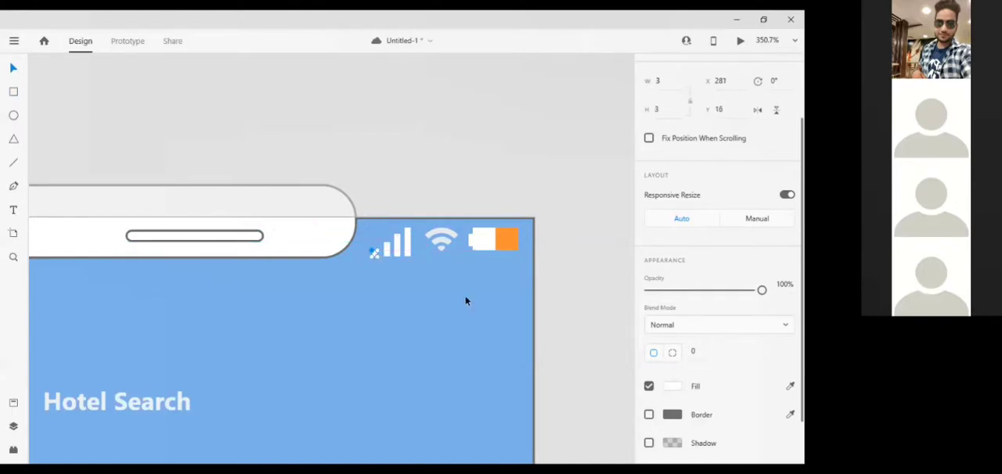
{"action": "left_click", "coordinate": [548, 168]}
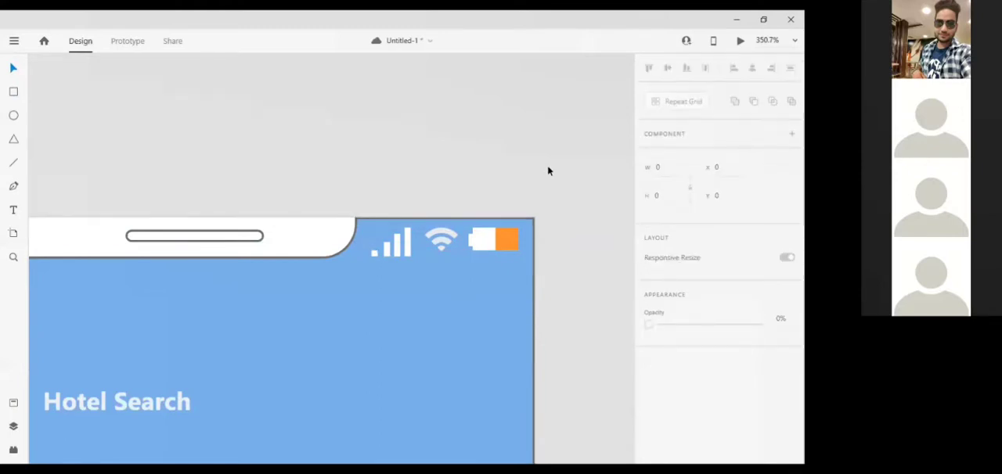
Add the time text "9:15" in a box about 65 by 14 at the header's upper-left corner on Android Mobile – 2.
{"action": "key", "text": "ctrl+0"}
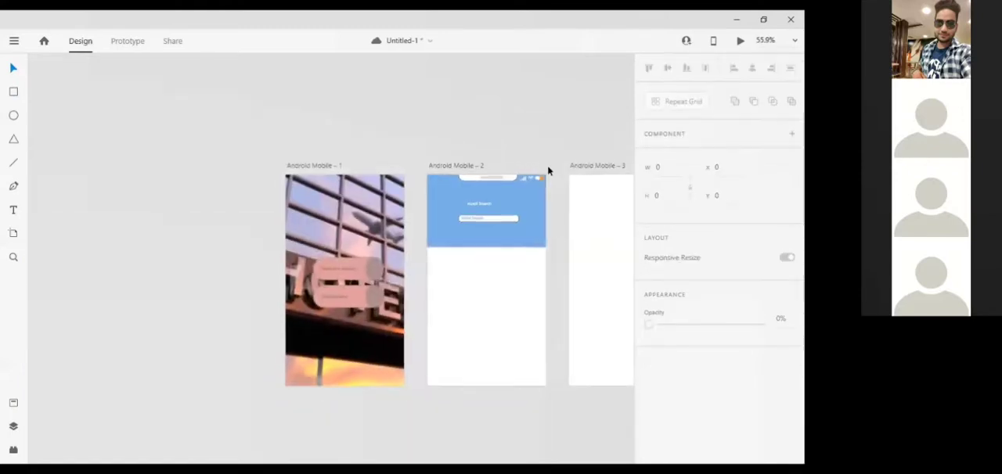
{"action": "scroll", "coordinate": [548, 170], "scroll_direction": "up", "scroll_amount": 3}
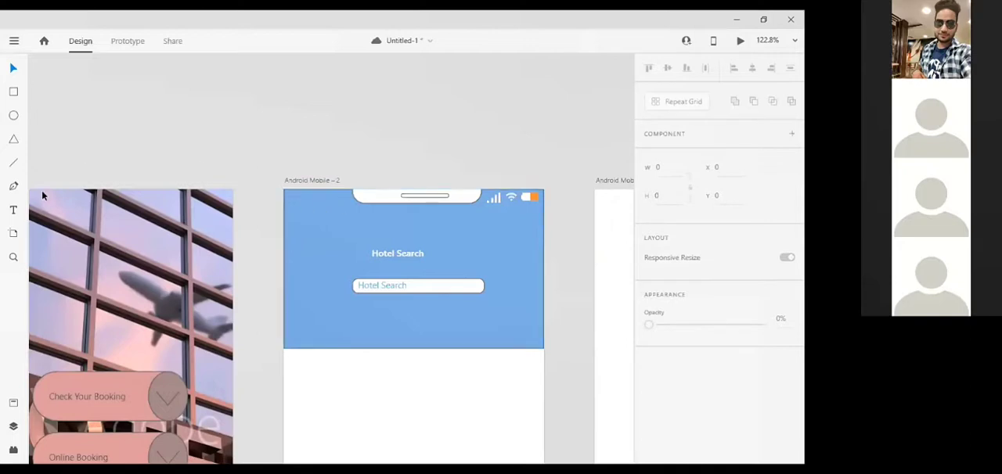
{"action": "left_click", "coordinate": [13, 210]}
{"action": "left_click_drag", "start_coordinate": [296, 199], "coordinate": [342, 207]}
{"action": "type", "text": "9"}
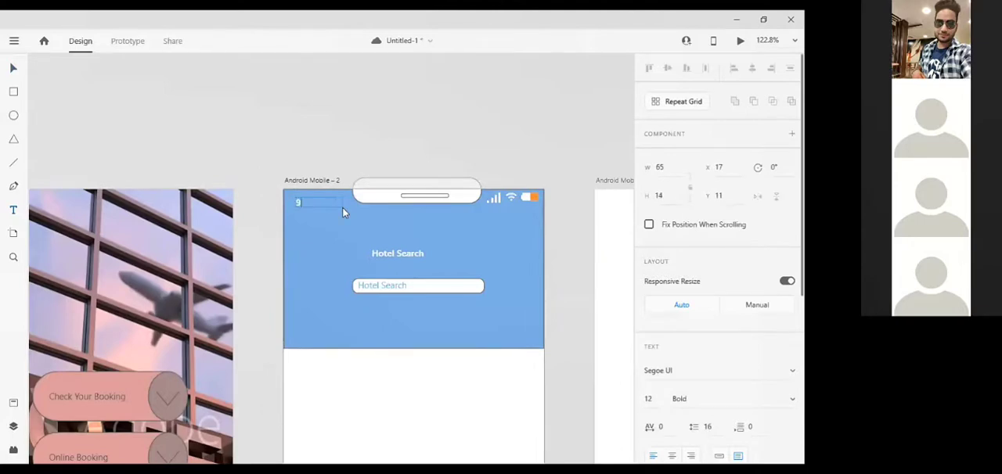
{"action": "type", "text": ":15"}
{"action": "left_click", "coordinate": [349, 128]}
Nudge the time text into line with the status icons, at X 20, Y 5.
{"action": "key", "text": "Up"}
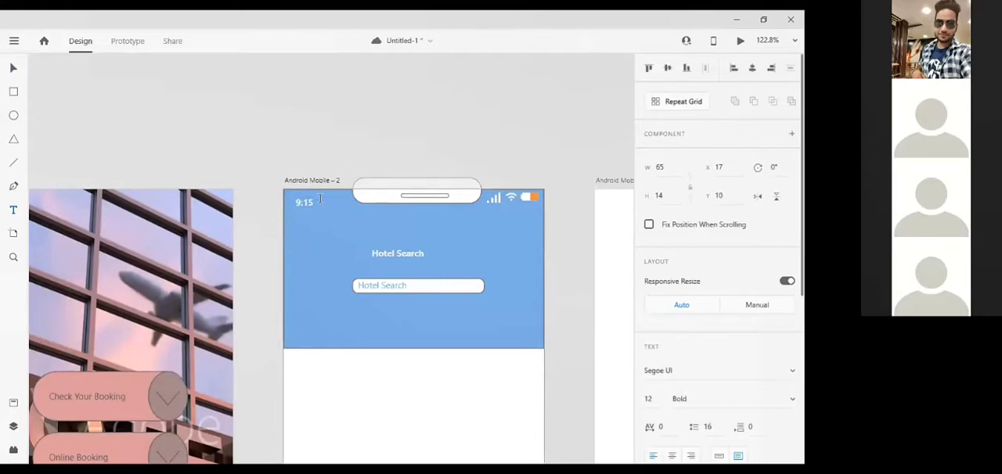
{"action": "key", "text": "Up"}
{"action": "key", "text": "Up"}
{"action": "key", "text": "Up"}
{"action": "key", "text": "Up"}
{"action": "key", "text": "Up"}
{"action": "key", "text": "Right"}
{"action": "key", "text": "Right"}
{"action": "key", "text": "Right"}
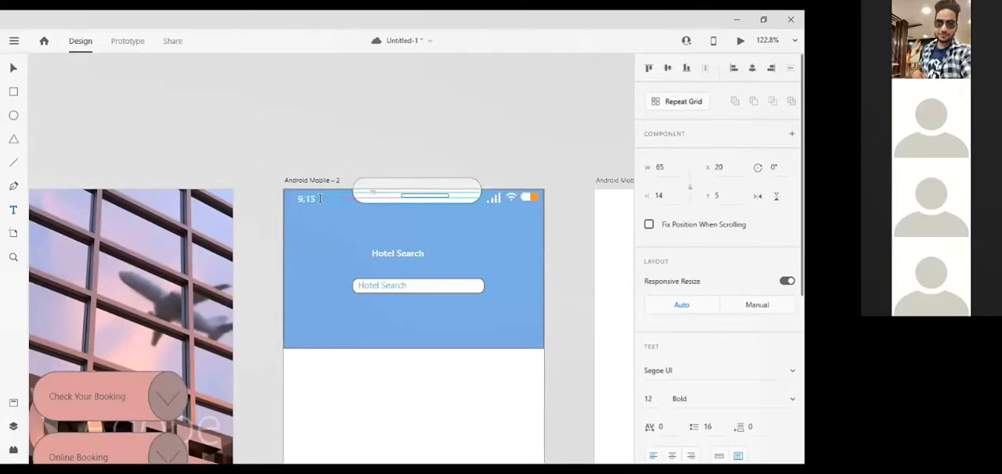
{"action": "left_click", "coordinate": [356, 125]}
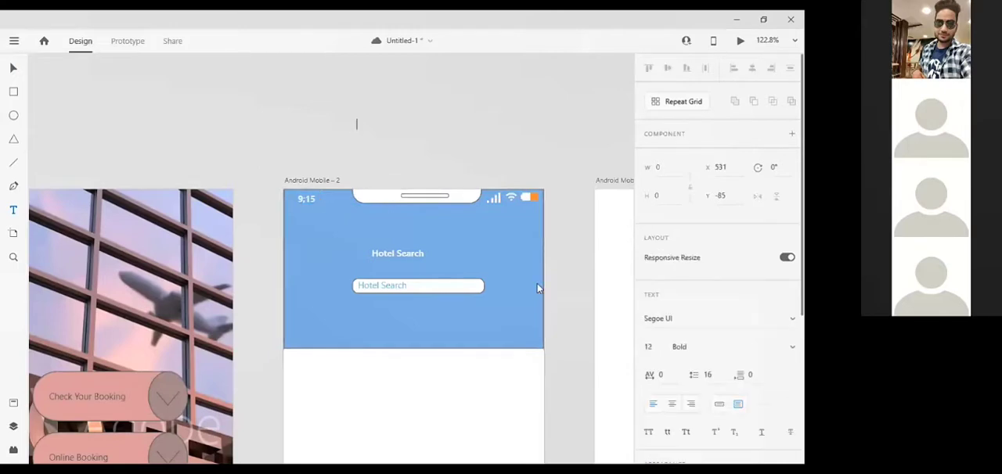
Draw a rectangle about 146 by 128 at the header's lower right on Android Mobile – 2 and fill it light blue #8EC7F2.
{"action": "left_click", "coordinate": [13, 92]}
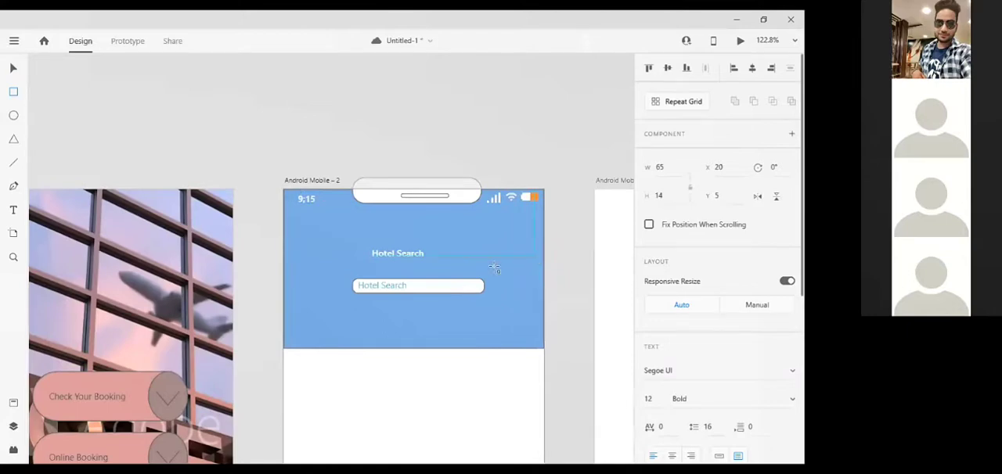
{"action": "mouse_move", "coordinate": [535, 256]}
{"action": "left_mouse_down"}
{"action": "mouse_move", "coordinate": [418, 349]}
{"action": "mouse_move", "coordinate": [425, 340]}
{"action": "mouse_move", "coordinate": [429, 349]}
{"action": "left_mouse_up"}
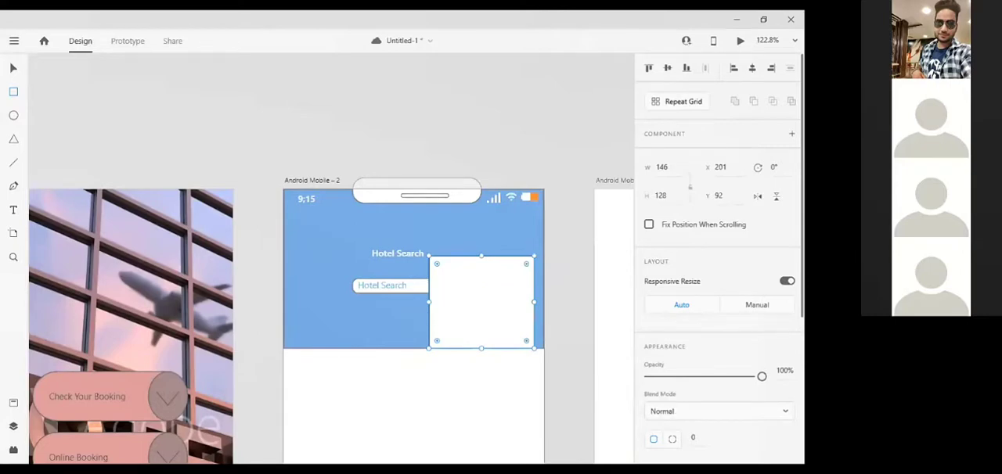
{"action": "scroll", "coordinate": [670, 311], "scroll_direction": "down", "scroll_amount": 3}
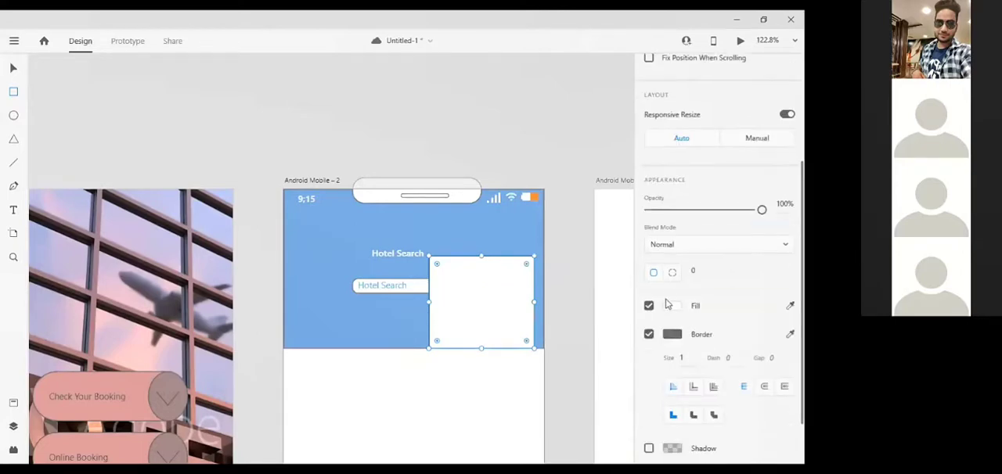
{"action": "left_click", "coordinate": [670, 311]}
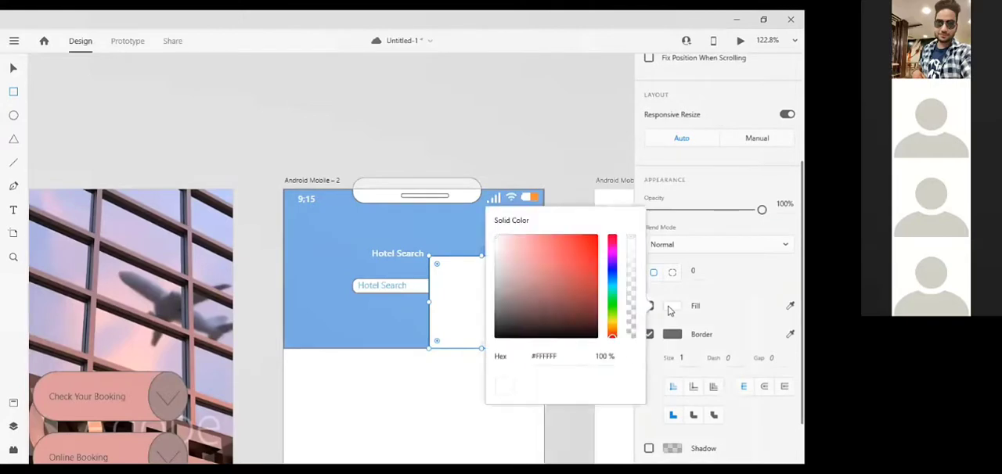
{"action": "left_click_drag", "start_coordinate": [615, 298], "coordinate": [614, 279]}
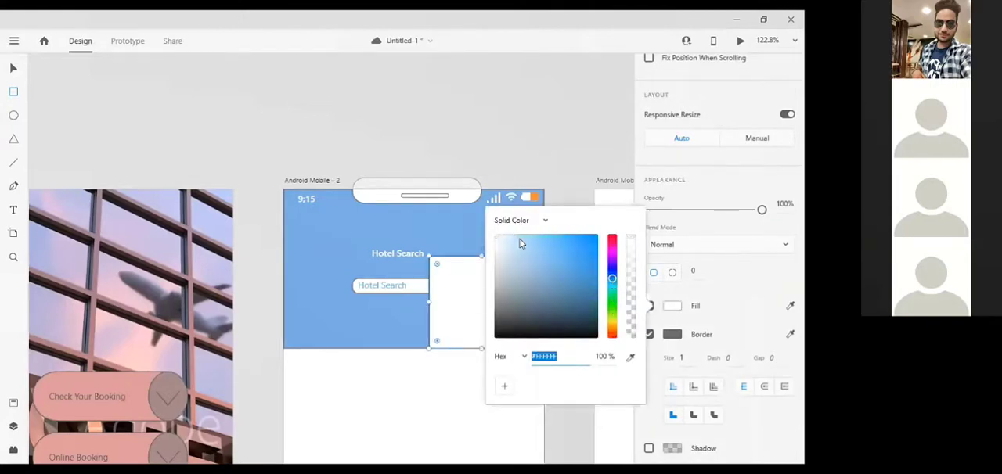
{"action": "left_click", "coordinate": [539, 247]}
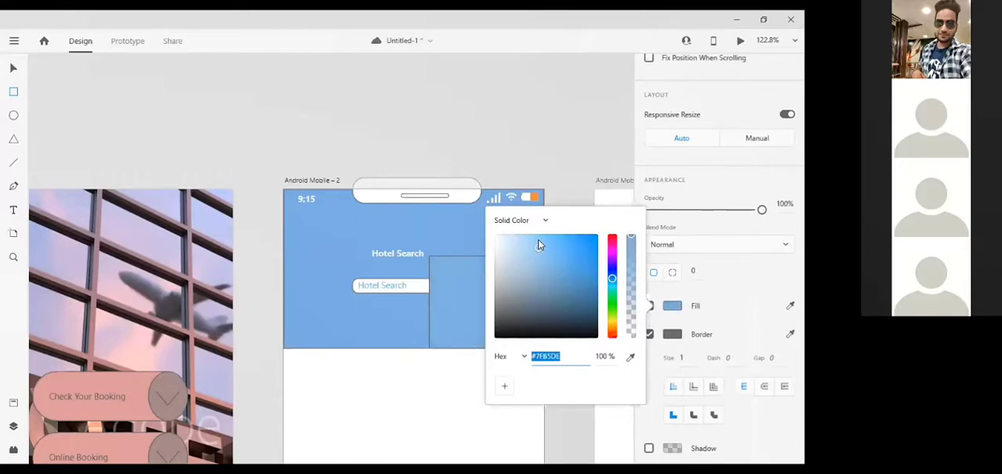
{"action": "left_click", "coordinate": [532, 238]}
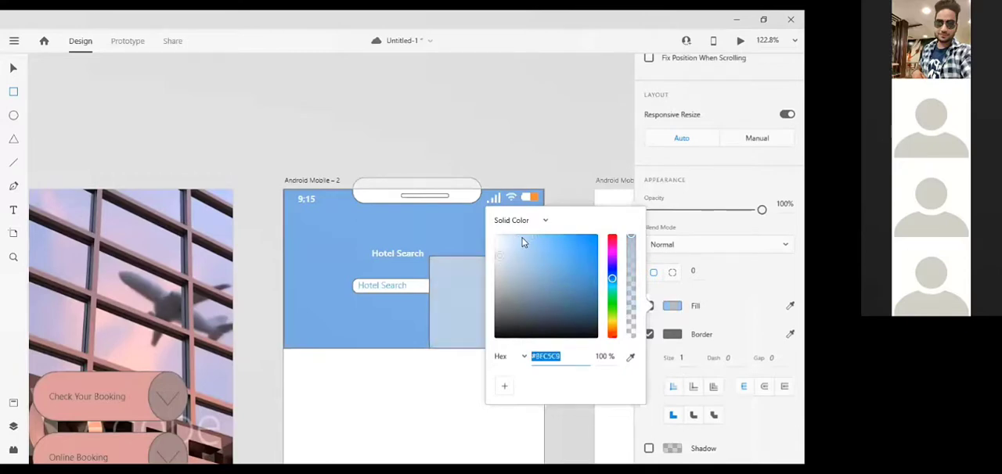
{"action": "left_click", "coordinate": [510, 238]}
{"action": "left_click", "coordinate": [536, 240]}
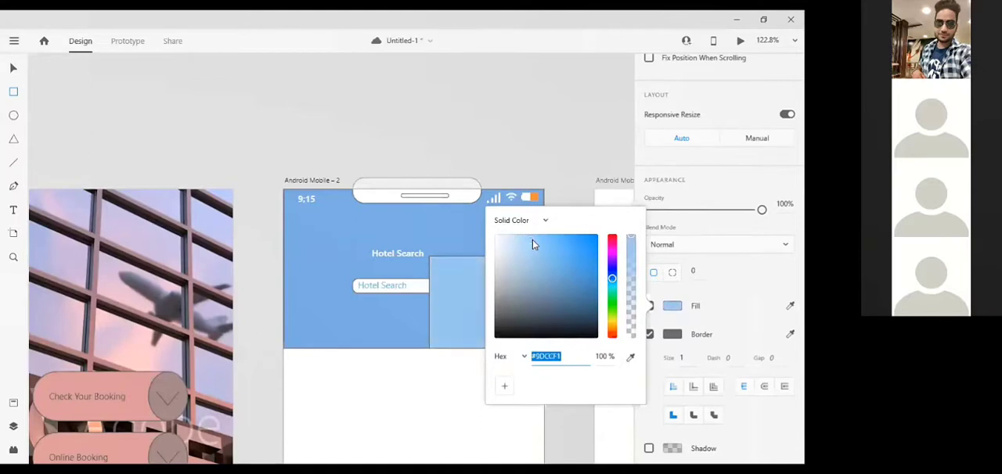
Round the light blue rectangle's corners to a radius of about 21 and rotate it 45°.
{"action": "left_click", "coordinate": [439, 267]}
{"action": "left_click_drag", "start_coordinate": [442, 266], "coordinate": [445, 270]}
{"action": "scroll", "coordinate": [769, 196], "scroll_direction": "up", "scroll_amount": 3}
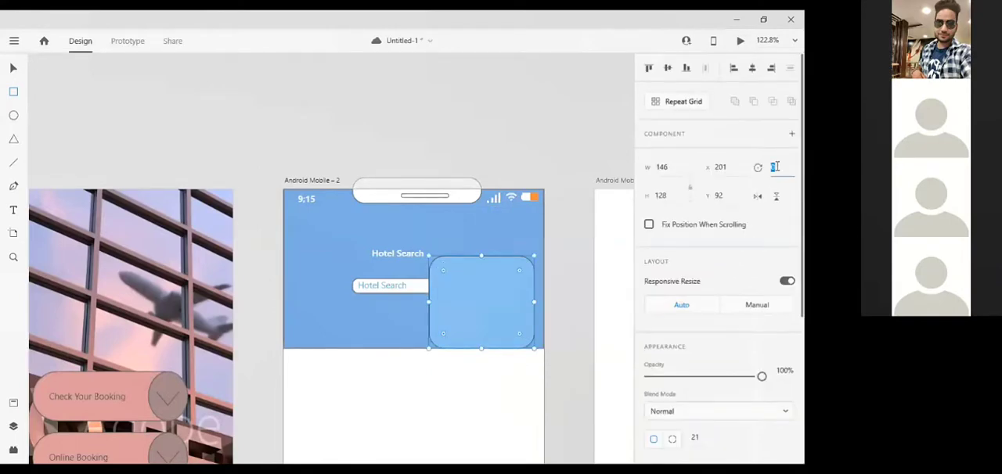
{"action": "type", "text": "45"}
{"action": "key", "text": "Return"}
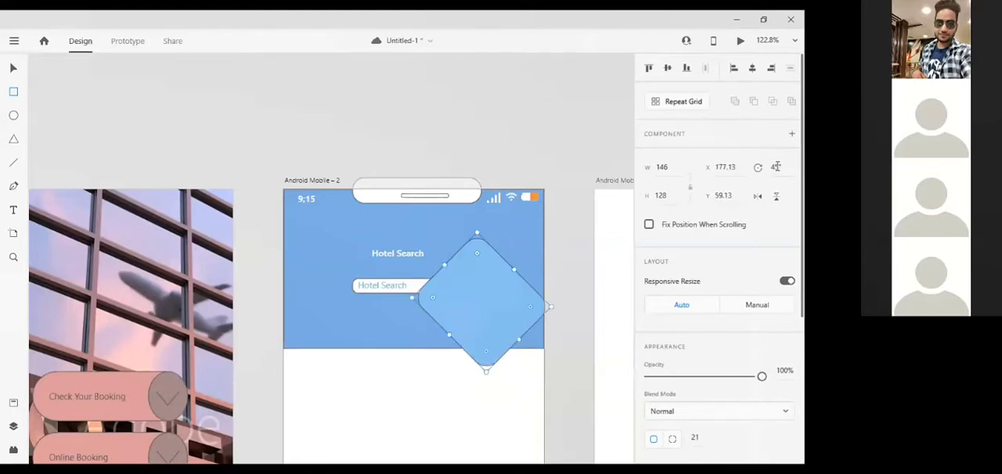
Nudge the rotated rectangle partly over the artboard's right edge, at X 260.13, Y 57.13.
{"action": "key", "text": "Right"}
{"action": "key", "text": "Right"}
{"action": "key", "text": "Right"}
{"action": "key", "text": "Right"}
{"action": "key", "text": "Right"}
{"action": "key", "text": "Right"}
{"action": "key", "text": "Right"}
{"action": "key", "text": "Right"}
{"action": "key", "text": "Right"}
{"action": "key", "text": "Right"}
{"action": "key", "text": "Right"}
{"action": "key", "text": "Right"}
{"action": "key", "text": "Right"}
{"action": "key", "text": "Right"}
{"action": "key", "text": "Right"}
{"action": "key", "text": "Right"}
{"action": "key", "text": "Right"}
{"action": "key", "text": "Right"}
{"action": "key", "text": "Right"}
{"action": "key", "text": "Right"}
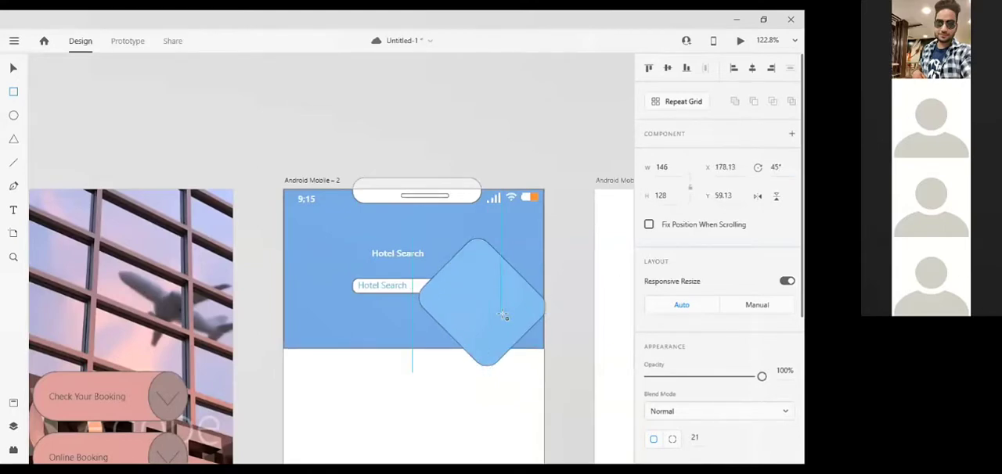
{"action": "key", "text": "Right"}
{"action": "key", "text": "Right"}
{"action": "key", "text": "Right"}
{"action": "key", "text": "Right"}
{"action": "key", "text": "Right"}
{"action": "key", "text": "Right"}
{"action": "key", "text": "Right"}
{"action": "key", "text": "Right"}
{"action": "key", "text": "Right"}
{"action": "key", "text": "Right"}
{"action": "key", "text": "Right"}
{"action": "key", "text": "Right"}
{"action": "key", "text": "Right"}
{"action": "key", "text": "Right"}
{"action": "key", "text": "Right"}
{"action": "key", "text": "Right"}
{"action": "key", "text": "Right"}
{"action": "key", "text": "Right"}
{"action": "key", "text": "Right"}
{"action": "key", "text": "Right"}
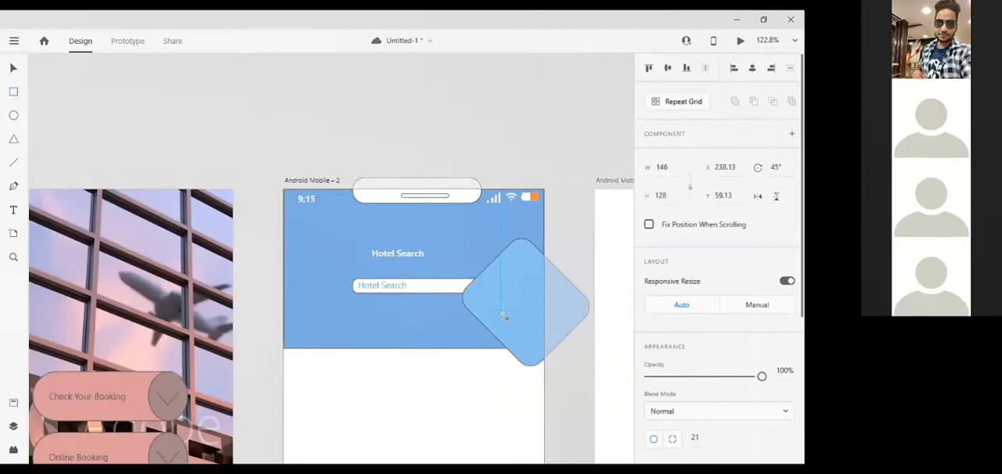
{"action": "key", "text": "Down"}
{"action": "key", "text": "Down"}
{"action": "key", "text": "Down"}
{"action": "key", "text": "Down"}
{"action": "key", "text": "Down"}
{"action": "key", "text": "Down"}
{"action": "key", "text": "Down"}
{"action": "key", "text": "Down"}
{"action": "key", "text": "Down"}
{"action": "key", "text": "Down"}
{"action": "key", "text": "Down"}
{"action": "key", "text": "Down"}
{"action": "key", "text": "Down"}
{"action": "key", "text": "Down"}
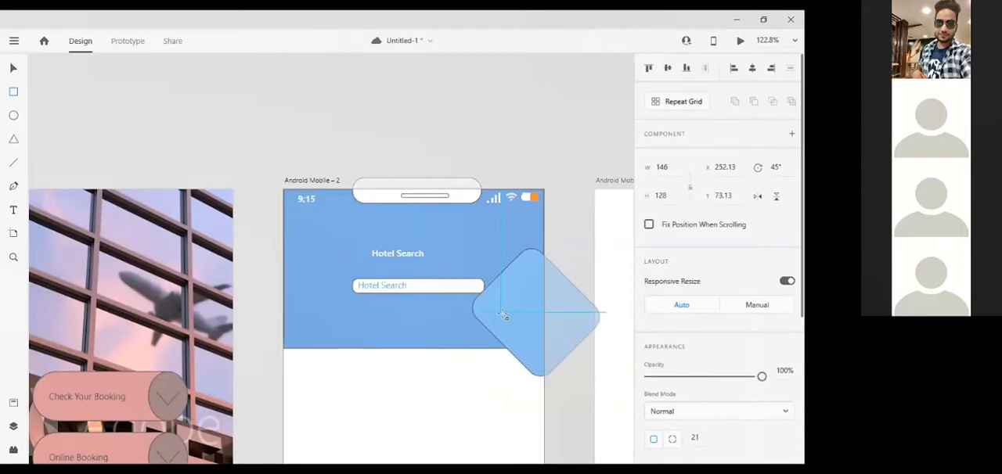
{"action": "key", "text": "Down"}
{"action": "key", "text": "Down"}
{"action": "key", "text": "Down"}
{"action": "key", "text": "Down"}
{"action": "key", "text": "Down"}
{"action": "key", "text": "Down"}
{"action": "key", "text": "Down"}
{"action": "key", "text": "Down"}
{"action": "key", "text": "Down"}
{"action": "key", "text": "Down"}
{"action": "key", "text": "Down"}
{"action": "key", "text": "Down"}
{"action": "key", "text": "Down"}
{"action": "key", "text": "Down"}
{"action": "key", "text": "Down"}
{"action": "key", "text": "Down"}
{"action": "key", "text": "Down"}
{"action": "key", "text": "Down"}
{"action": "key", "text": "Left"}
{"action": "key", "text": "Left"}
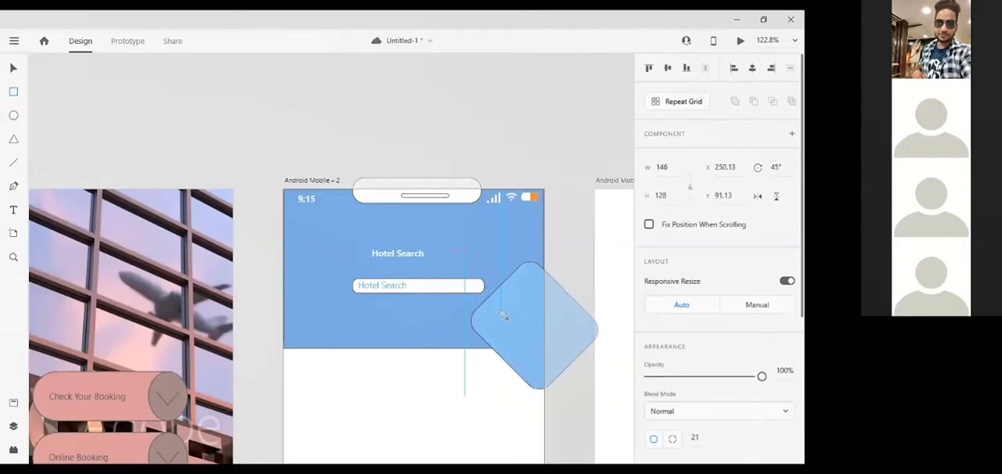
{"action": "key", "text": "Up"}
{"action": "key", "text": "Up"}
{"action": "key", "text": "Up"}
{"action": "key", "text": "Up"}
{"action": "key", "text": "Right"}
{"action": "key", "text": "Right"}
{"action": "key", "text": "Right"}
{"action": "key", "text": "Right"}
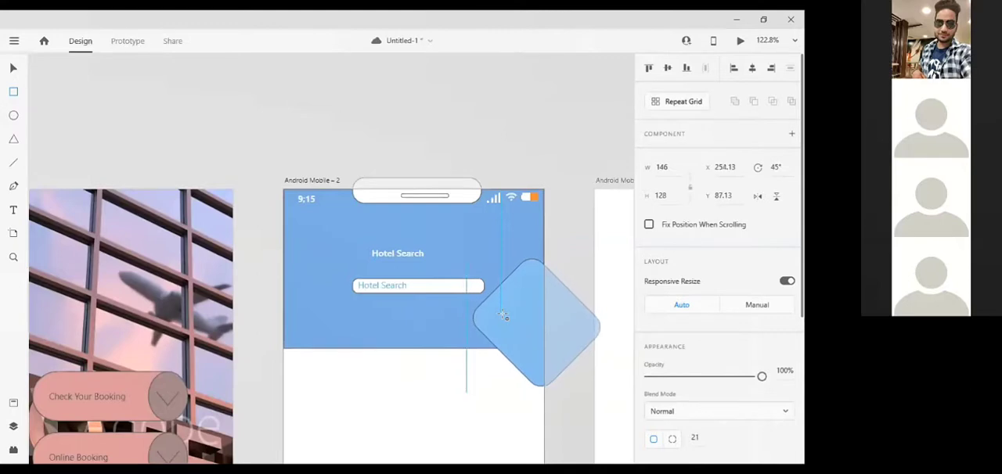
{"action": "key", "text": "Right"}
{"action": "key", "text": "Right"}
{"action": "key", "text": "Right"}
{"action": "key", "text": "Right"}
{"action": "key", "text": "Right"}
{"action": "key", "text": "Right"}
{"action": "key", "text": "Up"}
{"action": "key", "text": "Up"}
{"action": "key", "text": "Up"}
{"action": "key", "text": "Up"}
{"action": "key", "text": "Up"}
{"action": "key", "text": "Up"}
{"action": "key", "text": "Up"}
{"action": "key", "text": "Up"}
{"action": "key", "text": "Up"}
{"action": "key", "text": "Up"}
{"action": "key", "text": "Up"}
{"action": "key", "text": "Up"}
{"action": "key", "text": "Up"}
{"action": "key", "text": "Up"}
{"action": "key", "text": "Up"}
{"action": "key", "text": "Up"}
{"action": "key", "text": "Up"}
{"action": "key", "text": "Up"}
{"action": "key", "text": "Up"}
{"action": "key", "text": "Up"}
{"action": "key", "text": "Up"}
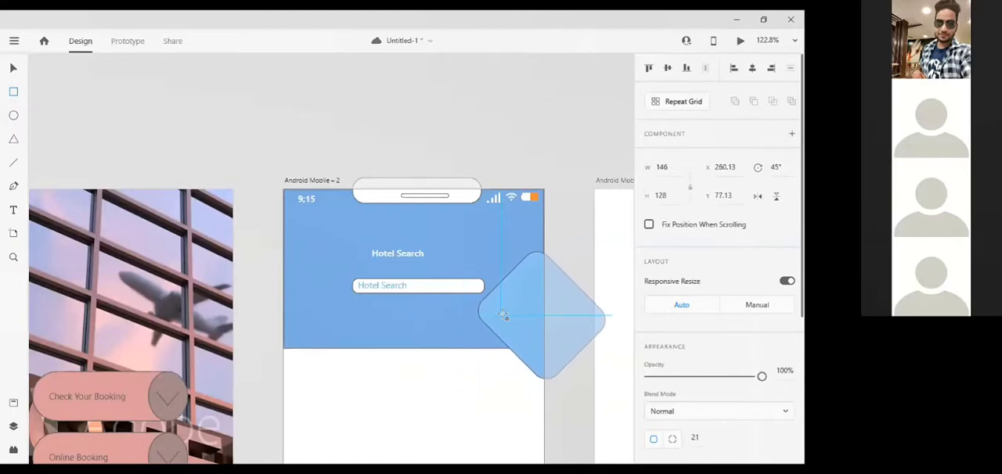
{"action": "key", "text": "Up"}
{"action": "key", "text": "Up"}
{"action": "key", "text": "Up"}
{"action": "key", "text": "Up"}
{"action": "key", "text": "Up"}
{"action": "key", "text": "Up"}
{"action": "key", "text": "Up"}
{"action": "key", "text": "Up"}
{"action": "key", "text": "Up"}
{"action": "key", "text": "Up"}
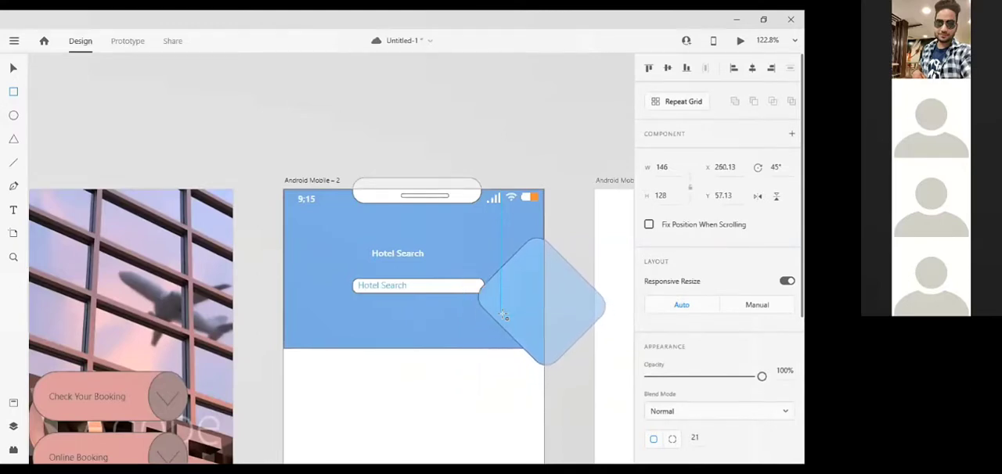
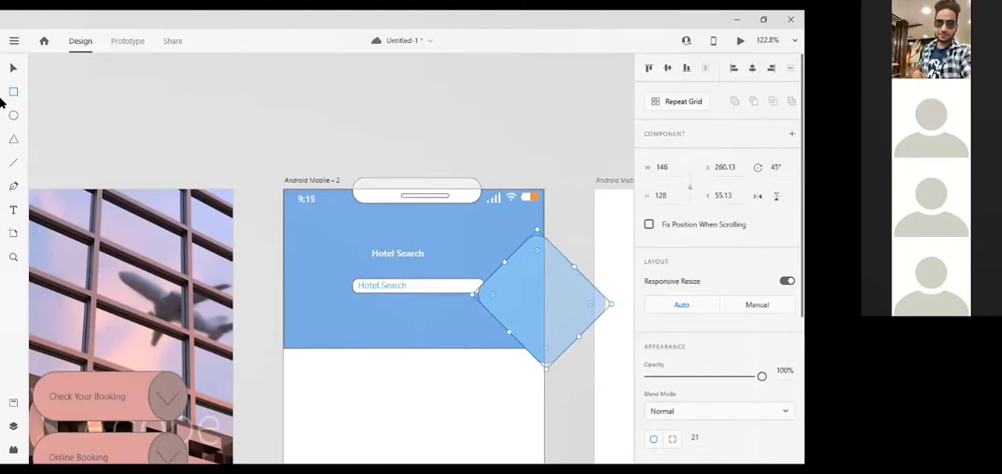
Try to bring the white search box to the front of the stacking order.
{"action": "left_click", "coordinate": [352, 286]}
{"action": "right_click", "coordinate": [351, 284]}
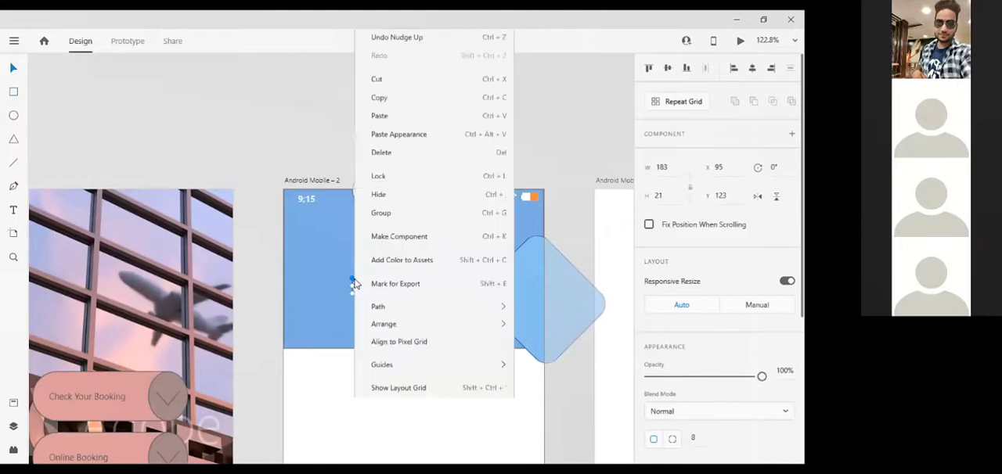
{"action": "mouse_move", "coordinate": [438, 306]}
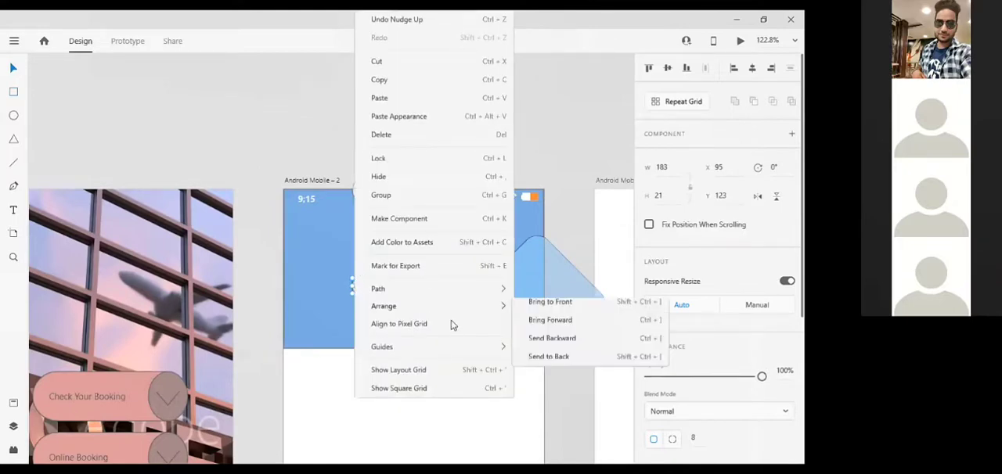
{"action": "left_click", "coordinate": [530, 306]}
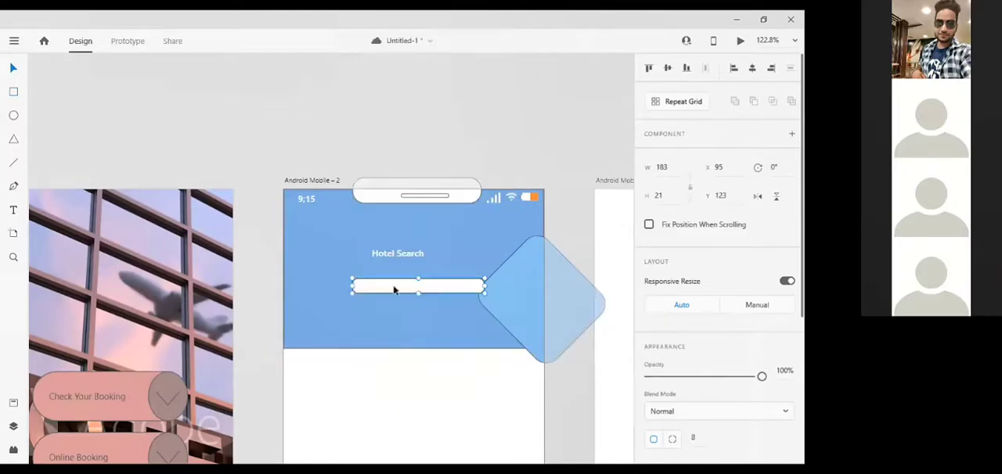
{"action": "key", "text": "ctrl+z"}
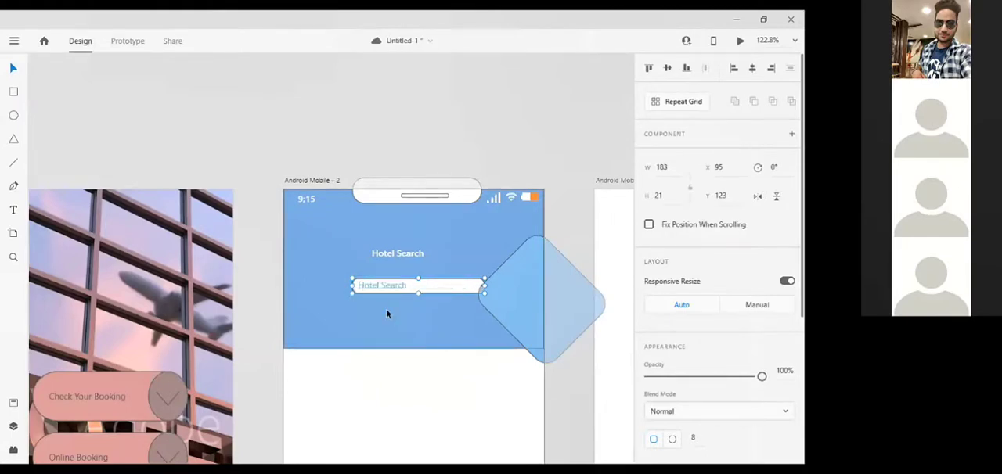
Nudge the white search box left to X 82 and its Hotel Search placeholder text to X 96.
{"action": "key", "text": "Left"}
{"action": "key", "text": "Left"}
{"action": "key", "text": "Left"}
{"action": "key", "text": "Left"}
{"action": "key", "text": "Left"}
{"action": "key", "text": "Left"}
{"action": "key", "text": "Left"}
{"action": "key", "text": "Left"}
{"action": "key", "text": "Left"}
{"action": "key", "text": "Left"}
{"action": "key", "text": "Left"}
{"action": "key", "text": "Left"}
{"action": "key", "text": "Left"}
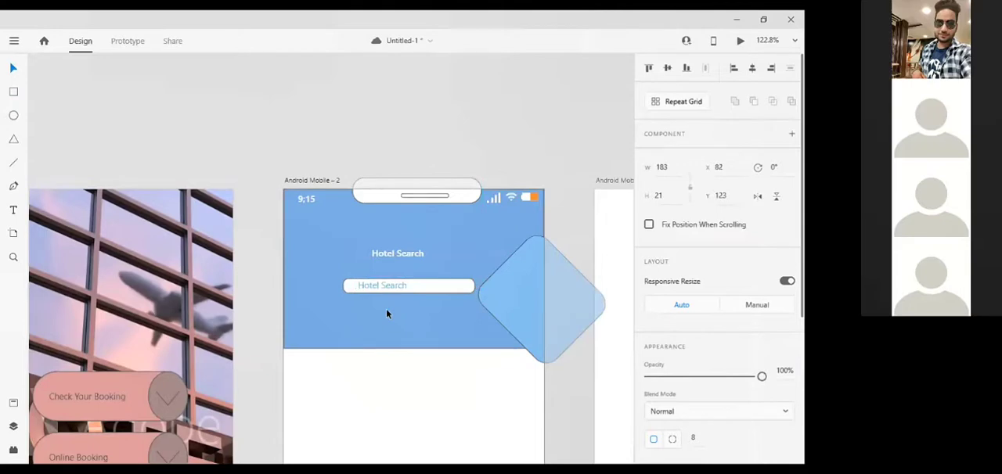
{"action": "double_click", "coordinate": [382, 287]}
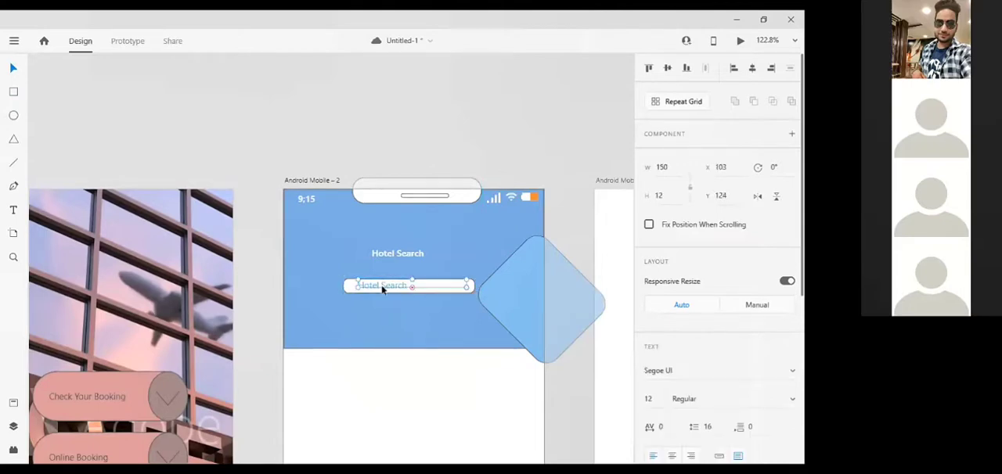
{"action": "key", "text": "Left"}
{"action": "key", "text": "Left"}
{"action": "key", "text": "Left"}
{"action": "key", "text": "Left"}
{"action": "key", "text": "Left"}
{"action": "key", "text": "Left"}
{"action": "key", "text": "Left"}
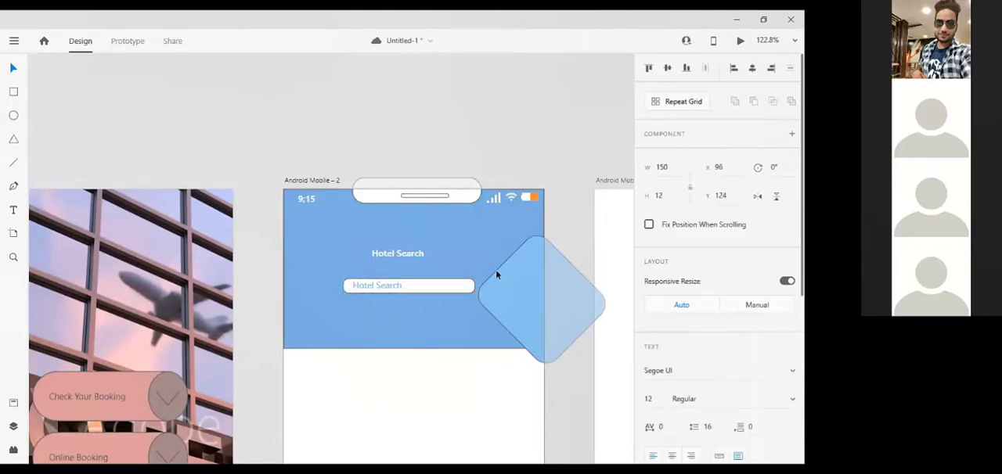
Remove the light blue rotated rectangle's border and move the shape to X 256.13, Y 60.13.
{"action": "left_click", "coordinate": [498, 278]}
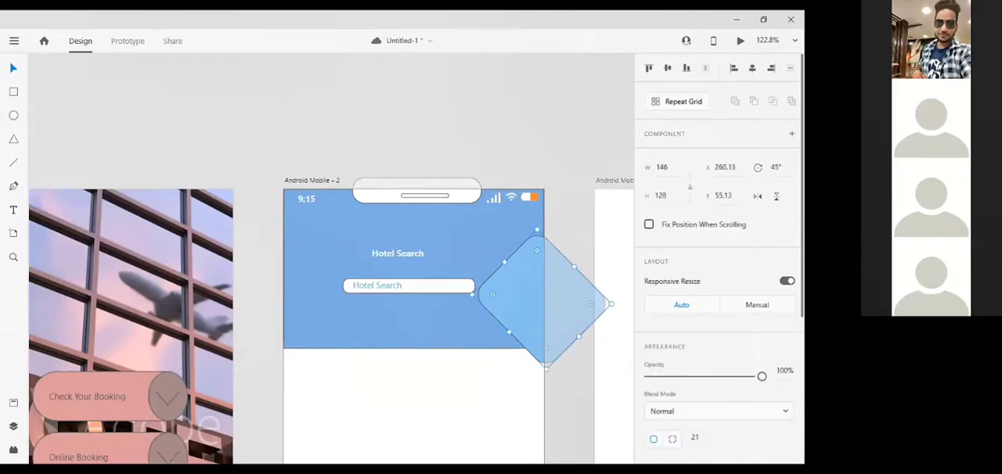
{"action": "scroll", "coordinate": [719, 258], "scroll_direction": "down", "scroll_amount": 5}
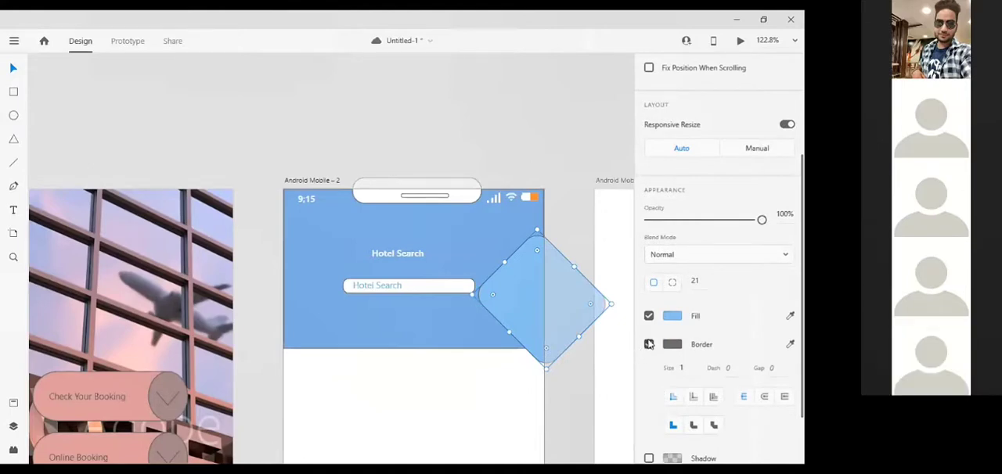
{"action": "left_click", "coordinate": [649, 344]}
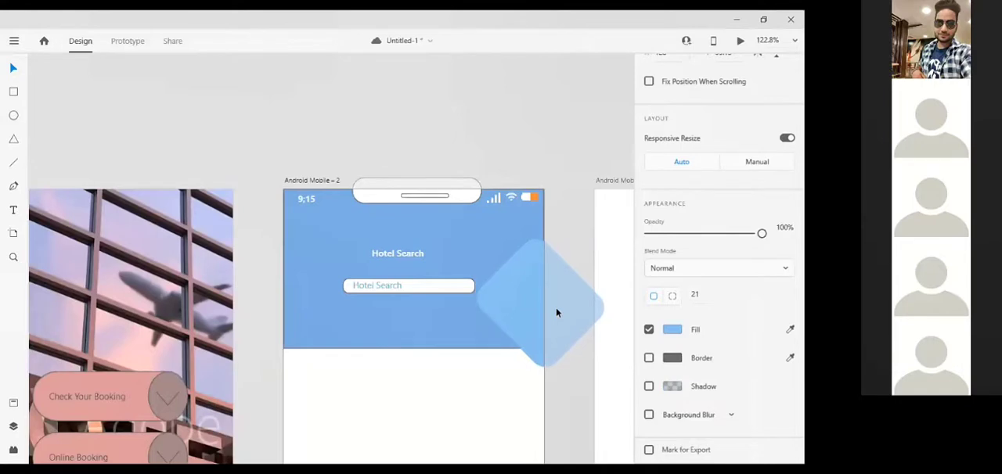
{"action": "left_click", "coordinate": [568, 196]}
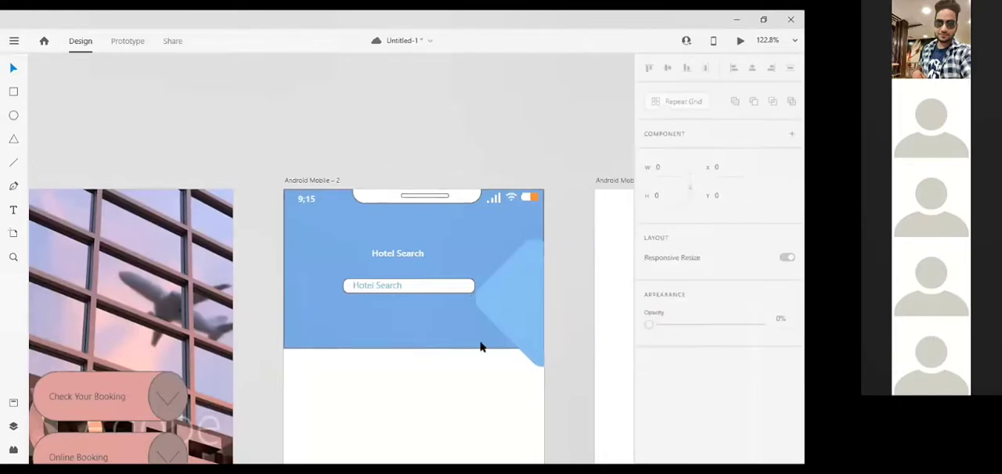
Duplicate the rotated rectangle and nudge the copy to X 274.13, Y 62.13, offset toward the artboard's right edge.
{"action": "left_click", "coordinate": [510, 319]}
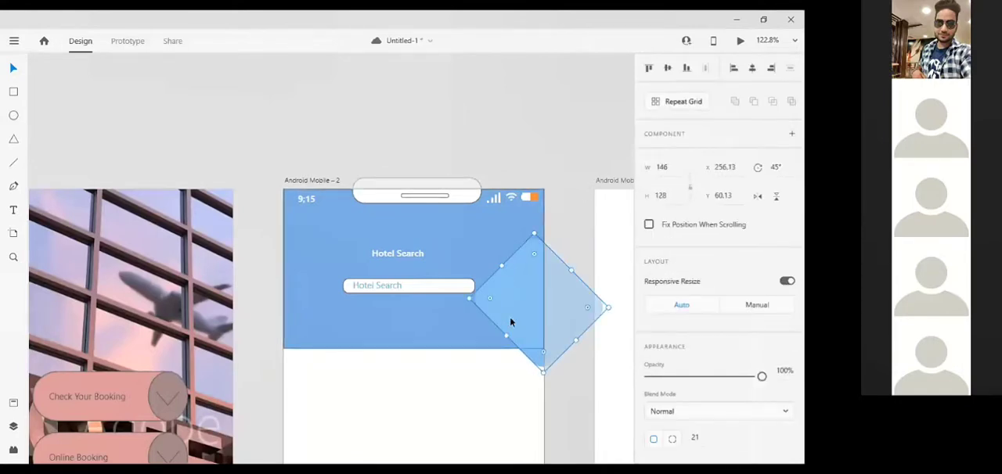
{"action": "key", "text": "Right"}
{"action": "key", "text": "Right"}
{"action": "key", "text": "Right"}
{"action": "key", "text": "Right"}
{"action": "key", "text": "Right"}
{"action": "key", "text": "Right"}
{"action": "key", "text": "Right"}
{"action": "key", "text": "Right"}
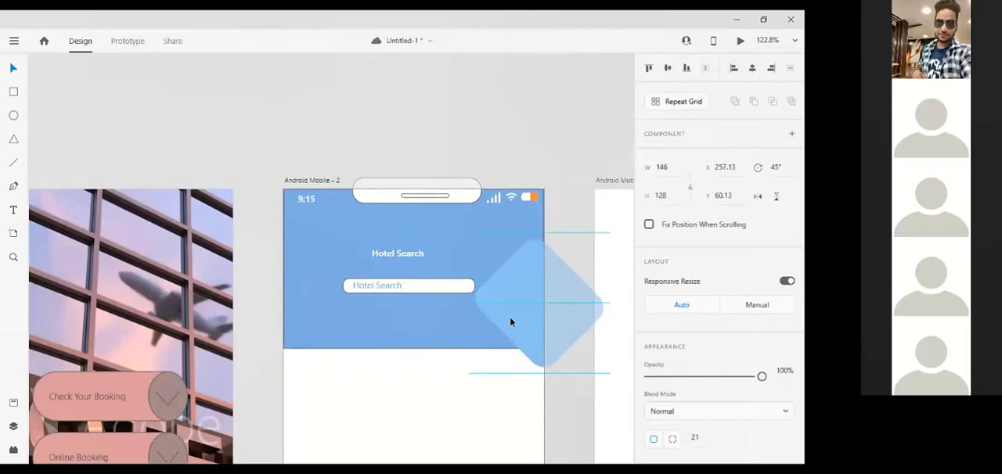
{"action": "key", "text": "shift+Right"}
{"action": "key", "text": "Down"}
{"action": "key", "text": "Down"}
{"action": "key", "text": "Down"}
{"action": "key", "text": "Down"}
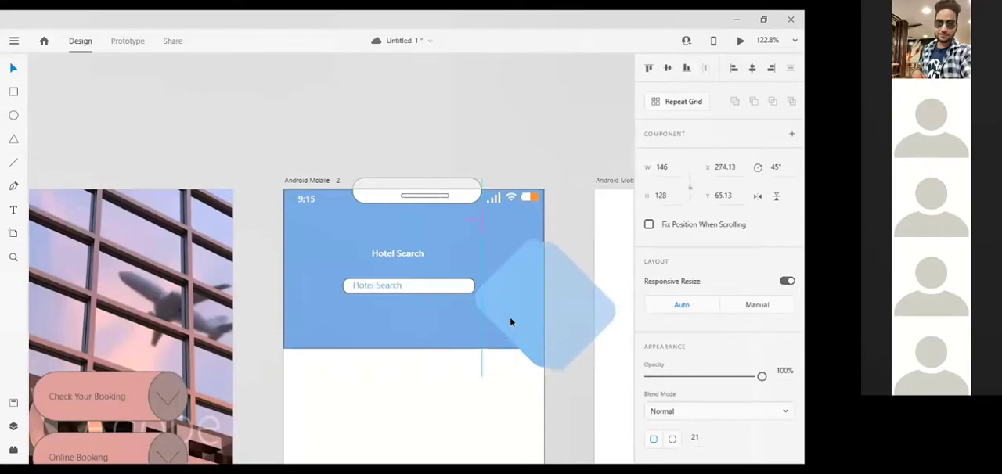
{"action": "key", "text": "Up"}
{"action": "key", "text": "Up"}
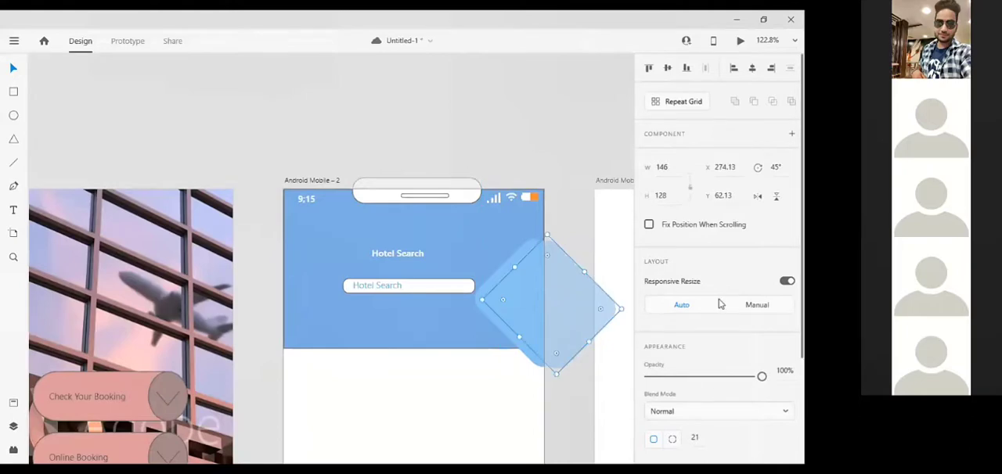
Fill the duplicated rotated rectangle with the lighter blue #A4D5FB.
{"action": "scroll", "coordinate": [720, 305], "scroll_direction": "down", "scroll_amount": 3}
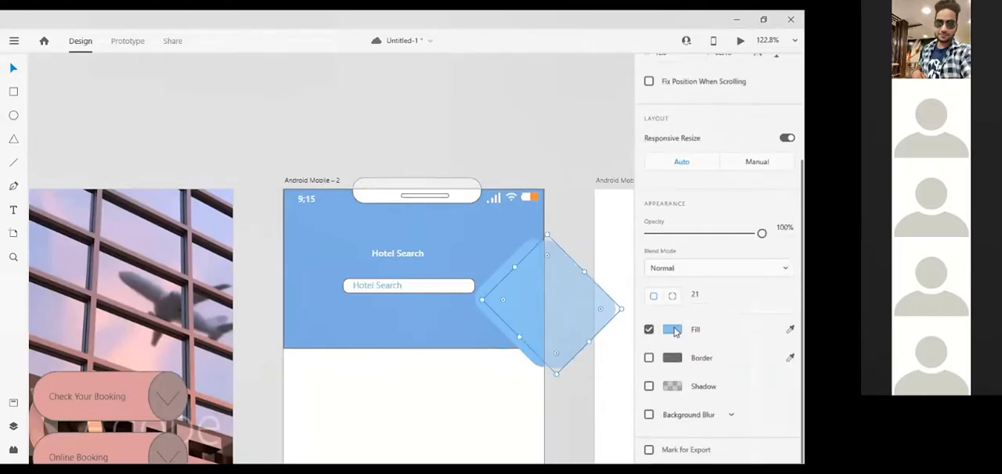
{"action": "left_click", "coordinate": [674, 331]}
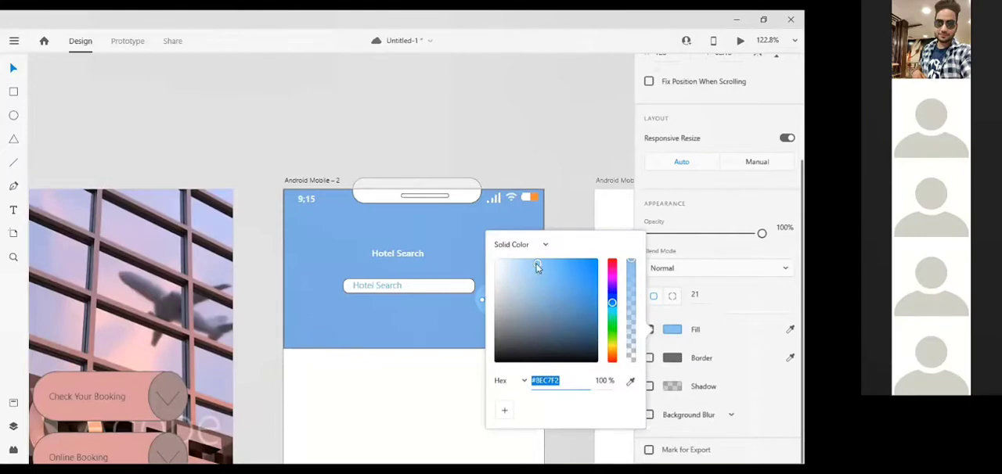
{"action": "left_click", "coordinate": [561, 181]}
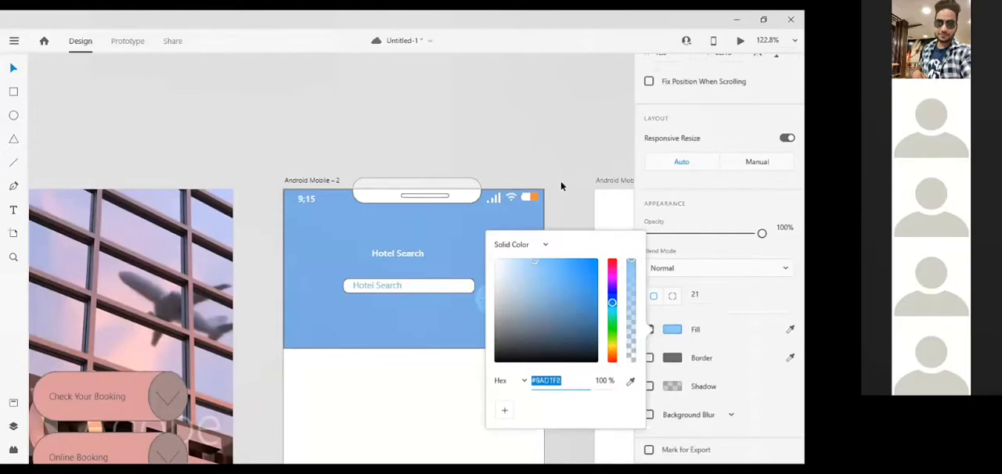
Duplicate the lighter rotated rectangle and nudge this third shape to X 294.13, Y 59.13.
{"action": "left_click", "coordinate": [522, 314]}
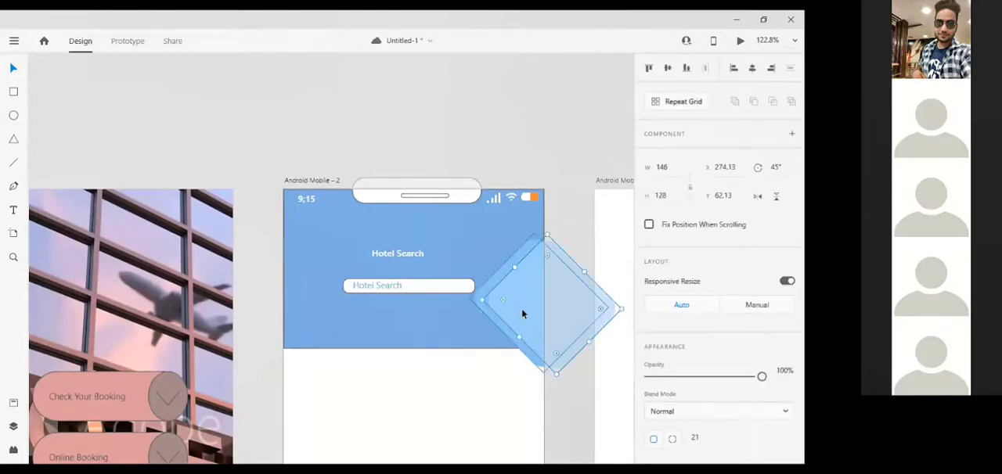
{"action": "key", "text": "Right"}
{"action": "key", "text": "Right"}
{"action": "key", "text": "Right"}
{"action": "key", "text": "Right"}
{"action": "key", "text": "Right"}
{"action": "key", "text": "Right"}
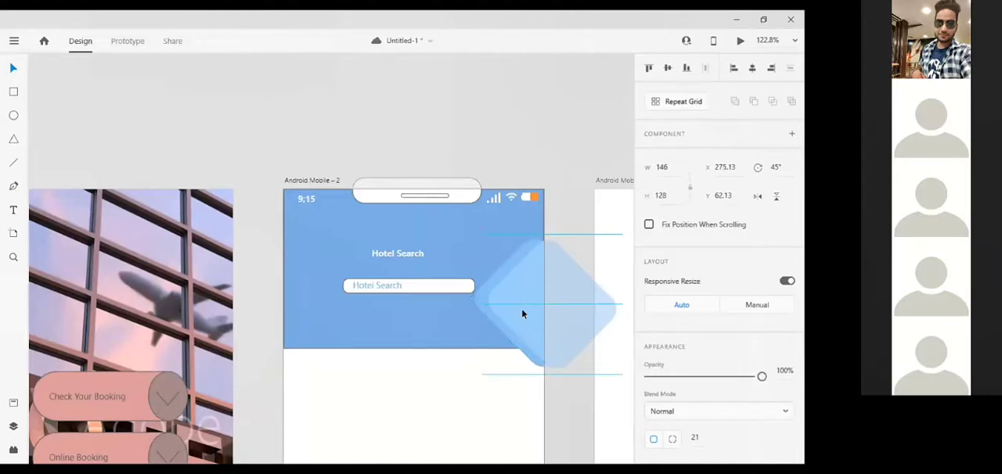
{"action": "key", "text": "Right"}
{"action": "key", "text": "Right"}
{"action": "key", "text": "Right"}
{"action": "key", "text": "Right"}
{"action": "key", "text": "Right"}
{"action": "key", "text": "Right"}
{"action": "key", "text": "Right"}
{"action": "key", "text": "Right"}
{"action": "key", "text": "Right"}
{"action": "key", "text": "Right"}
{"action": "key", "text": "Right"}
{"action": "key", "text": "Right"}
{"action": "key", "text": "Right"}
{"action": "key", "text": "Right"}
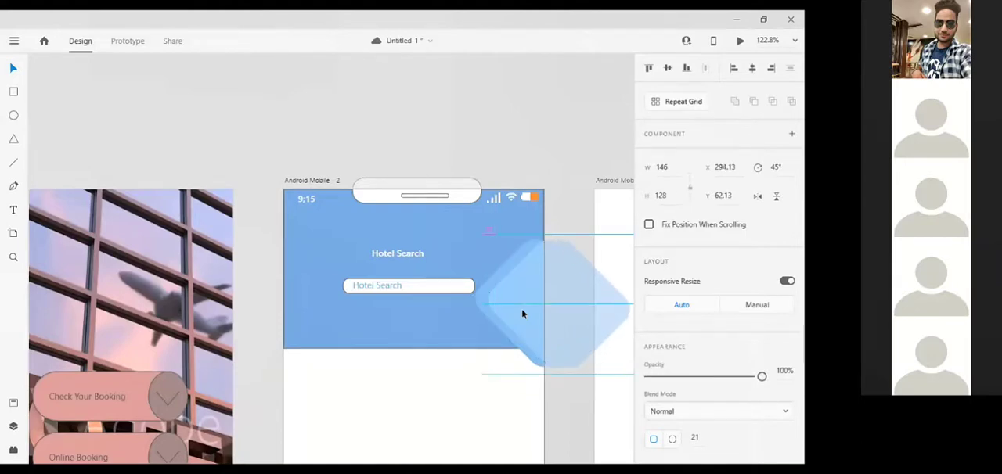
{"action": "key", "text": "Up"}
{"action": "key", "text": "Up"}
{"action": "key", "text": "Up"}
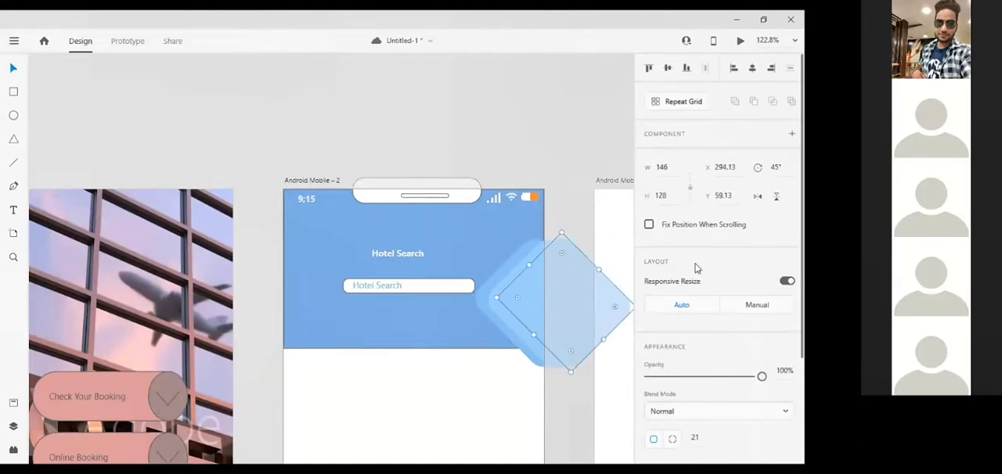
Fill the third rotated rectangle with the very light blue #BDE0FB.
{"action": "scroll", "coordinate": [612, 392], "scroll_direction": "right", "scroll_amount": 5}
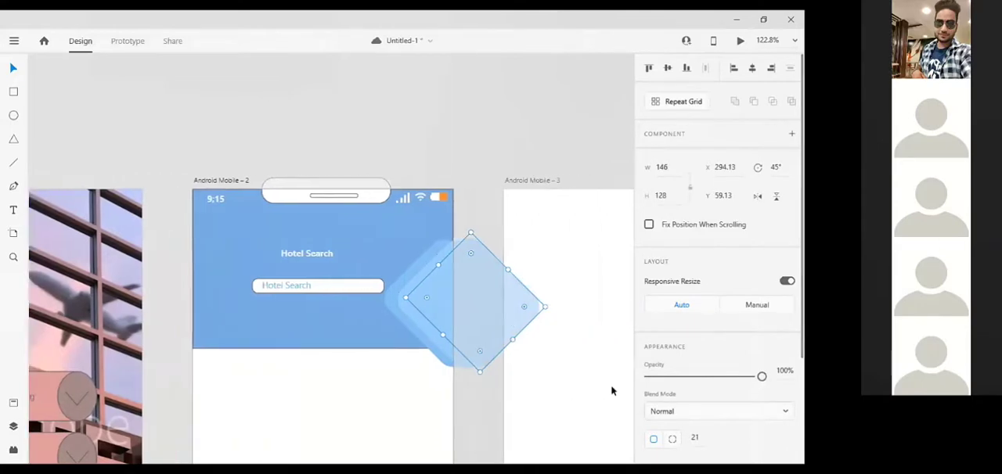
{"action": "scroll", "coordinate": [705, 329], "scroll_direction": "down", "scroll_amount": 3}
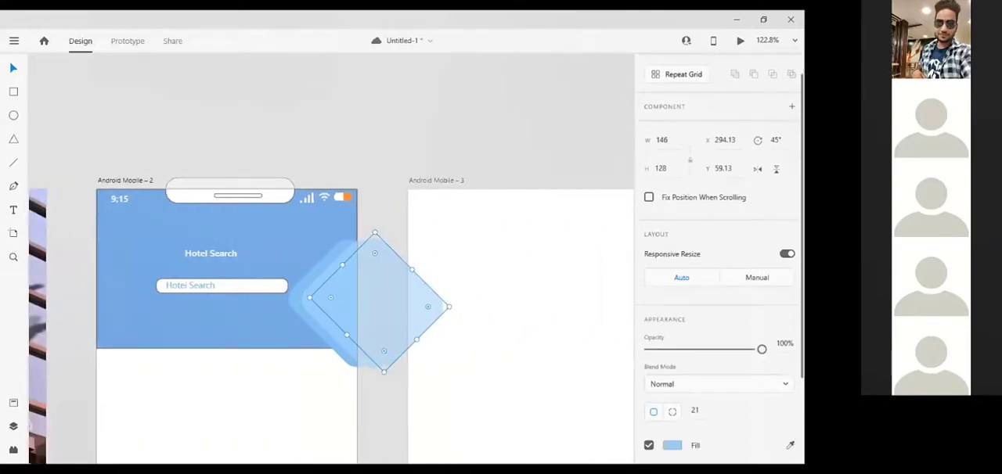
{"action": "left_click", "coordinate": [672, 329]}
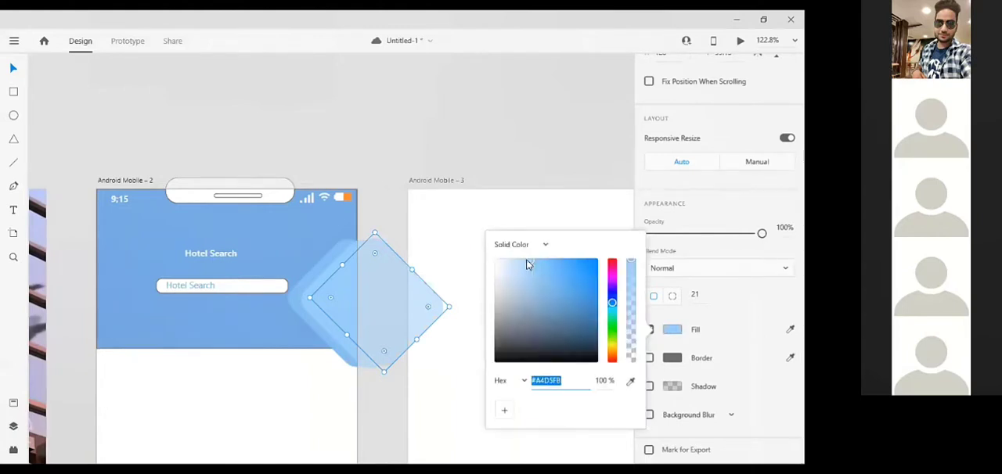
{"action": "left_click_drag", "start_coordinate": [528, 257], "coordinate": [520, 261]}
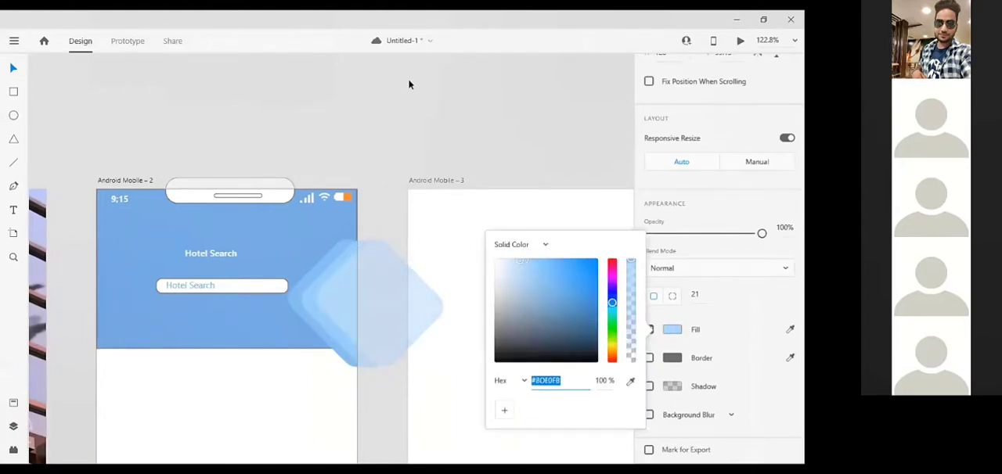
{"action": "left_click", "coordinate": [407, 239]}
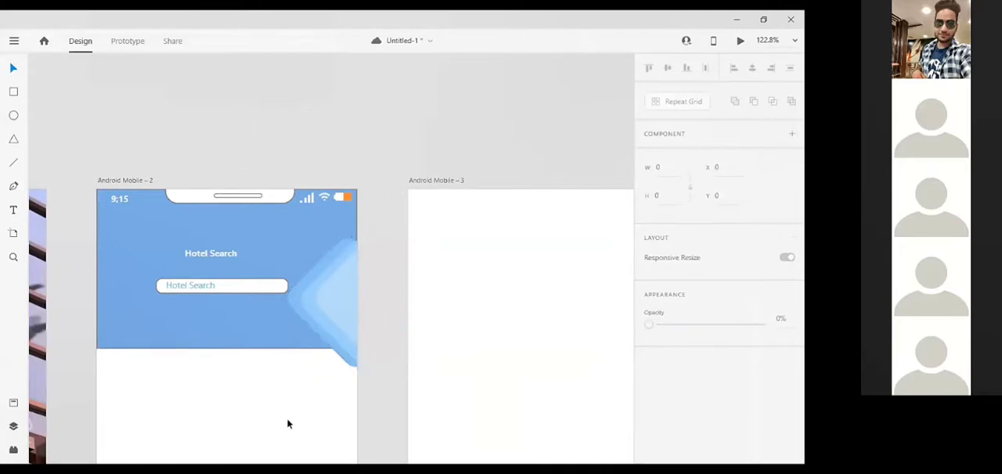
Draw a white rectangle about 360 by 420 at X 0, Y 220, covering Android Mobile – 2 below the blue header.
{"action": "scroll", "coordinate": [405, 378], "scroll_direction": "down", "scroll_amount": 2}
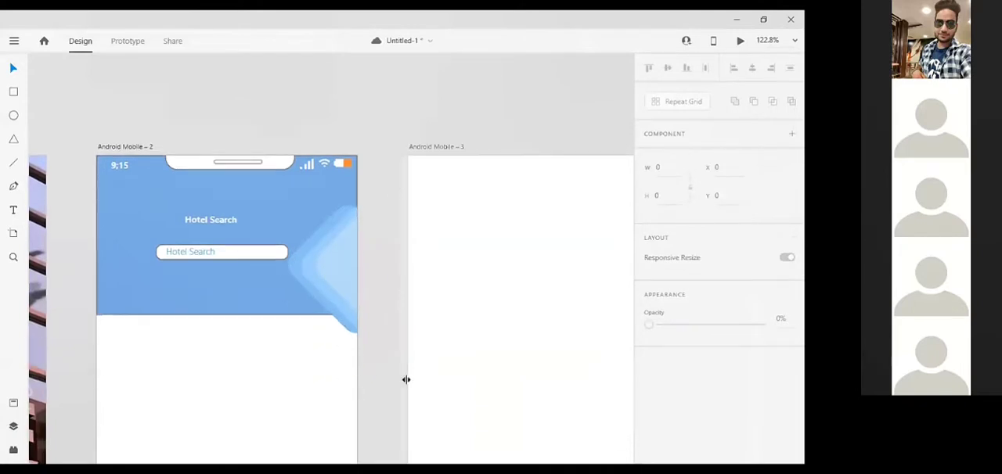
{"action": "scroll", "coordinate": [389, 333], "scroll_direction": "down", "scroll_amount": 5}
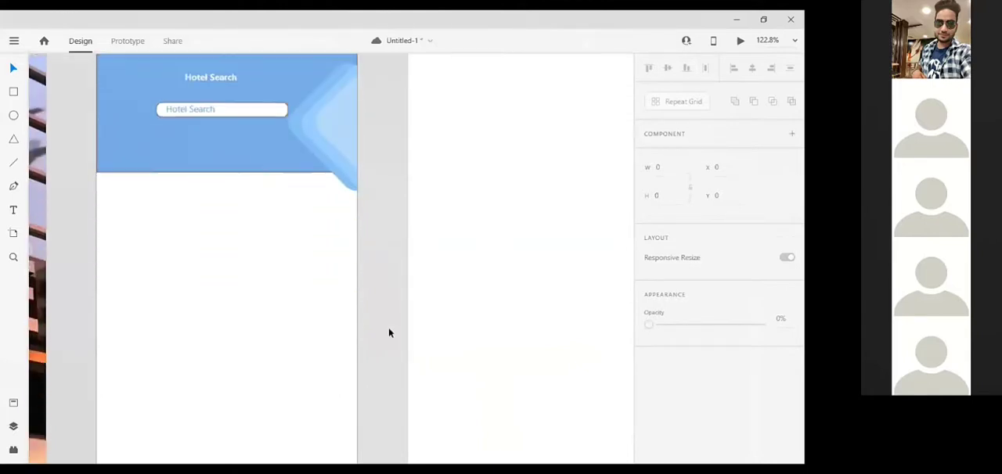
{"action": "scroll", "coordinate": [389, 329], "scroll_direction": "down", "scroll_amount": 5}
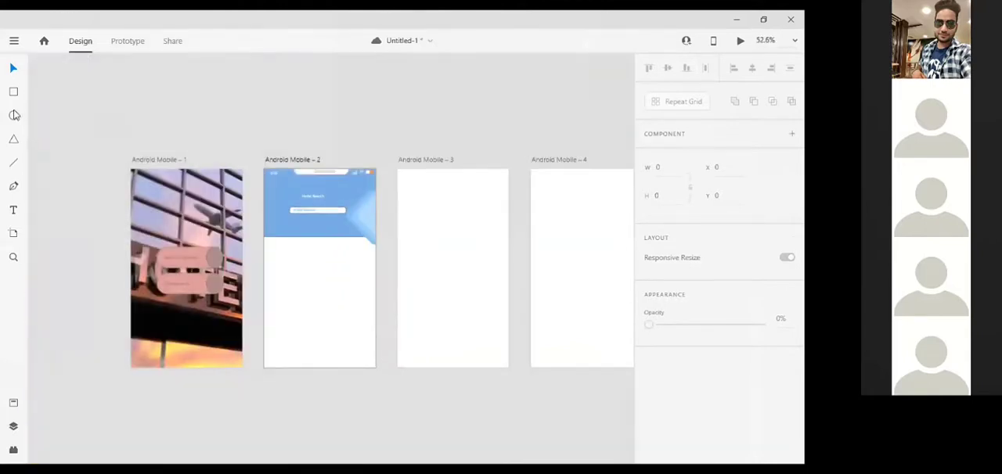
{"action": "left_click", "coordinate": [14, 93]}
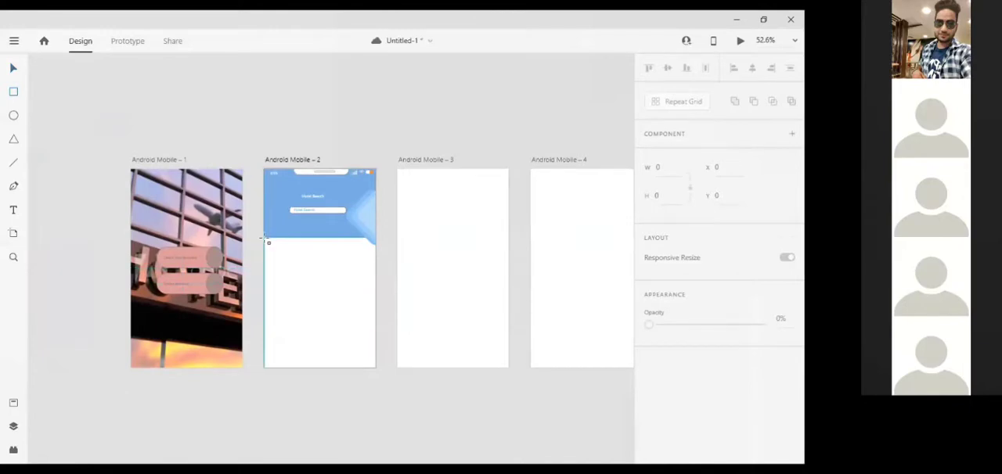
{"action": "mouse_move", "coordinate": [267, 241]}
{"action": "left_mouse_down"}
{"action": "mouse_move", "coordinate": [306, 311]}
{"action": "mouse_move", "coordinate": [371, 383]}
{"action": "mouse_move", "coordinate": [375, 368]}
{"action": "left_mouse_up"}
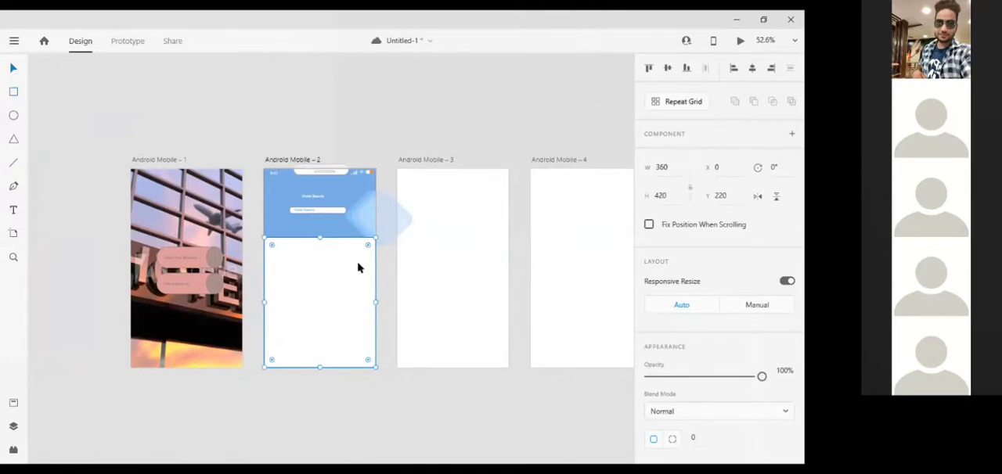
{"action": "key", "text": "Delete"}
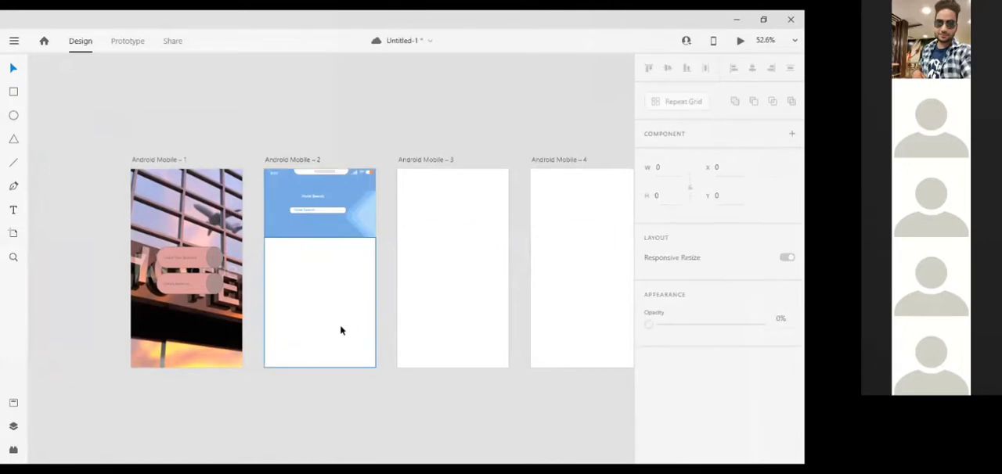
Add the bold 12-point text "Recommended" at X 13, Y 237, near the upper-left corner of the white content area.
{"action": "scroll", "coordinate": [340, 328], "scroll_direction": "up", "scroll_amount": 5}
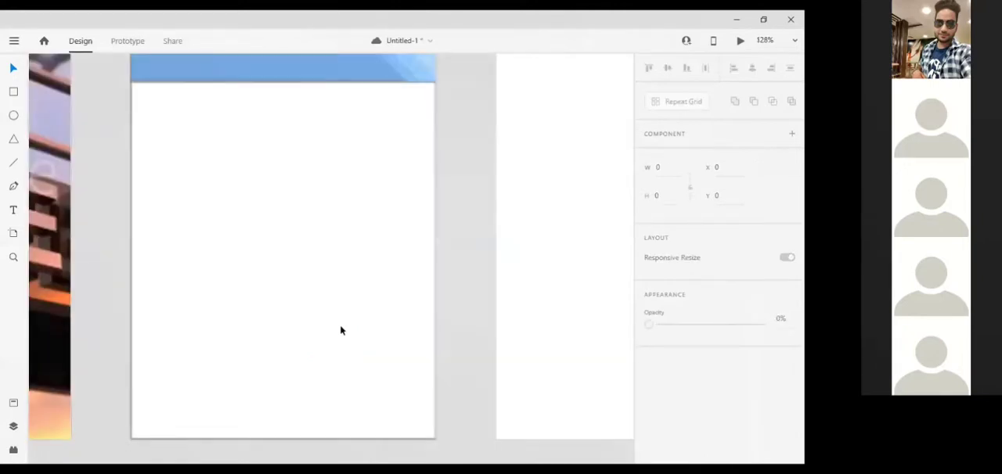
{"action": "left_click", "coordinate": [12, 213]}
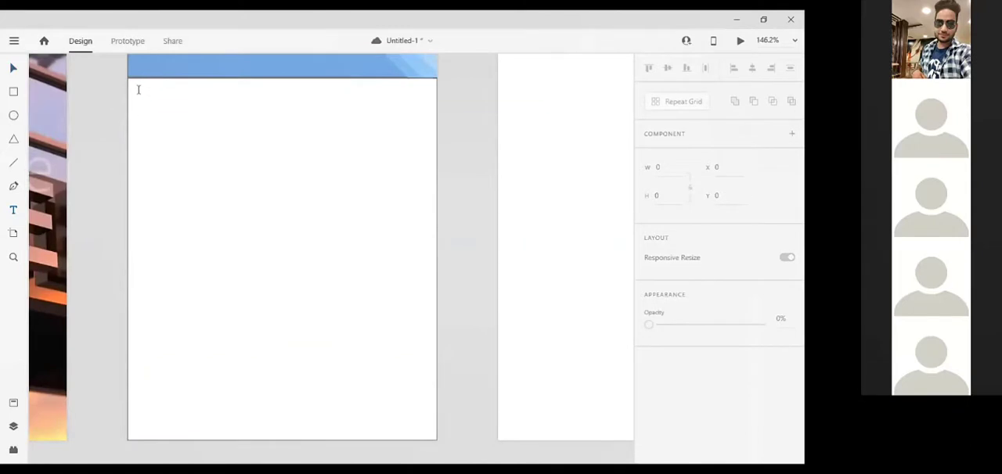
{"action": "left_click_drag", "start_coordinate": [139, 92], "coordinate": [225, 108]}
{"action": "type", "text": "Rec"}
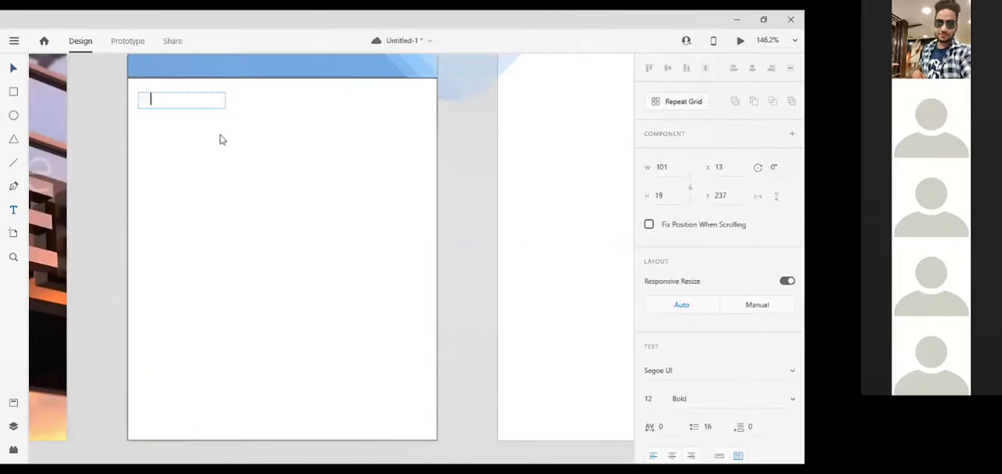
{"action": "type", "text": "ommended"}
{"action": "key", "text": "Left"}
{"action": "key", "text": "Left"}
{"action": "key", "text": "Left"}
{"action": "key", "text": "Left"}
{"action": "key", "text": "Left"}
{"action": "key", "text": "Left"}
{"action": "key", "text": "Left"}
{"action": "key", "text": "Left"}
{"action": "key", "text": "Left"}
{"action": "key", "text": "Left"}
{"action": "key", "text": "Left"}
Recolour the "Recommended" heading text with a medium grey fill so it stands out against the white area.
{"action": "scroll", "coordinate": [713, 406], "scroll_direction": "down", "scroll_amount": 5}
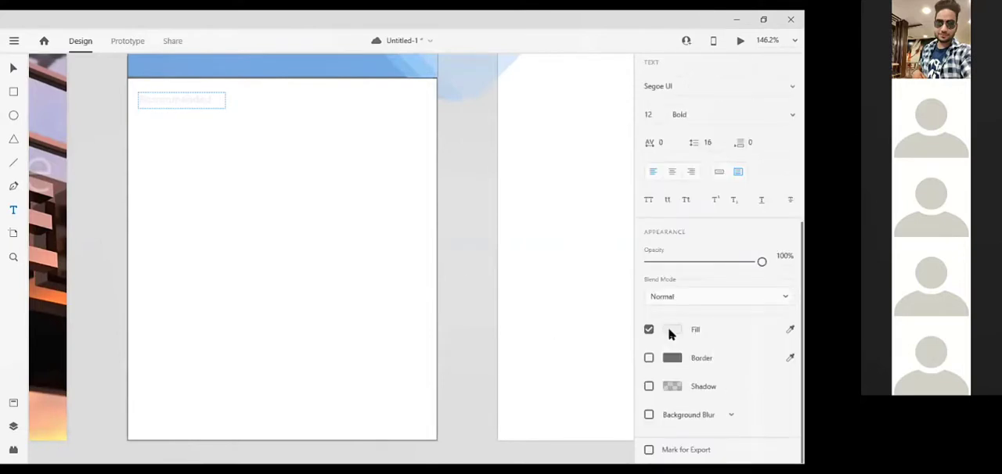
{"action": "left_click", "coordinate": [671, 330]}
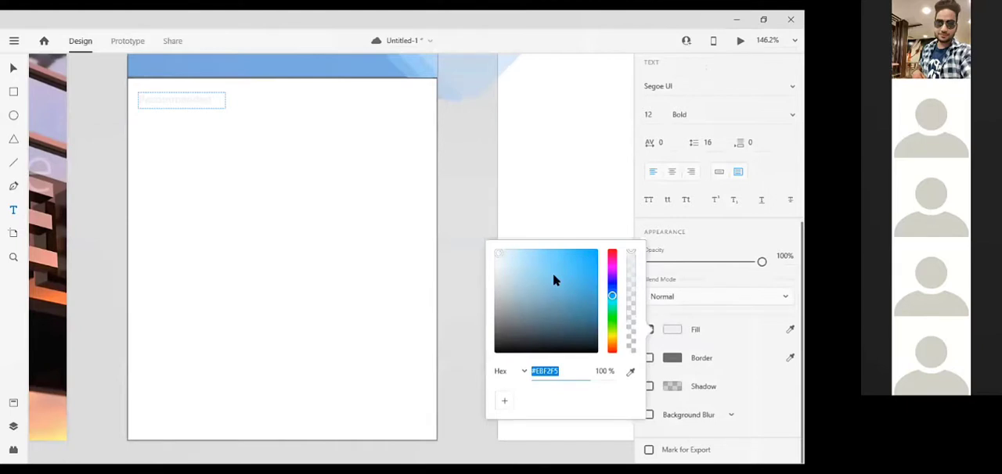
{"action": "left_click", "coordinate": [553, 275]}
{"action": "left_click", "coordinate": [505, 300]}
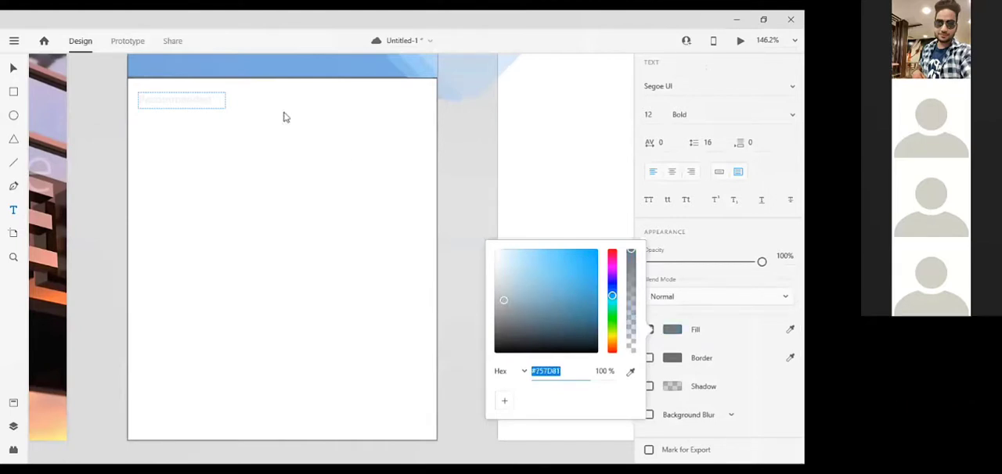
{"action": "left_click", "coordinate": [194, 99]}
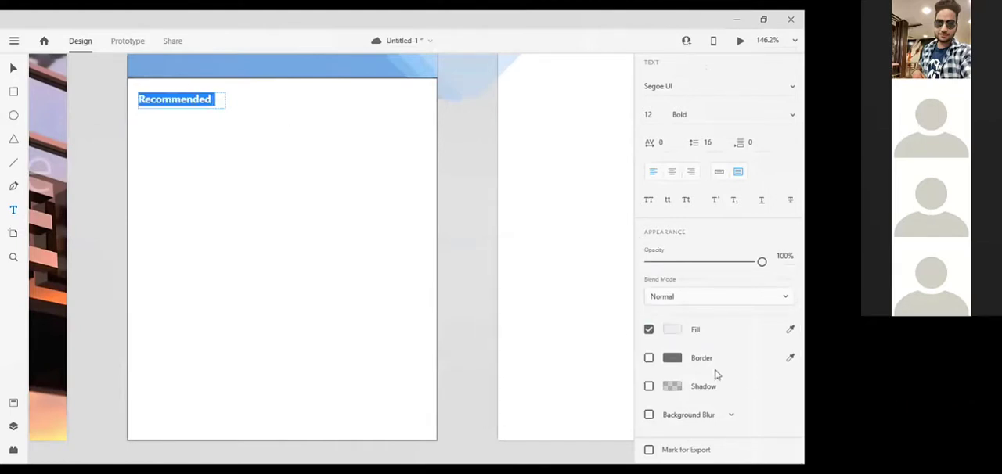
{"action": "left_click", "coordinate": [667, 334]}
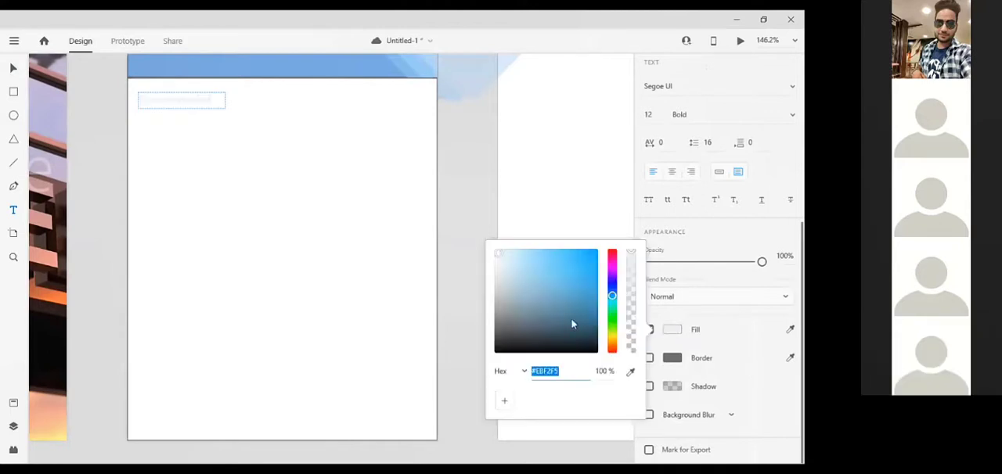
{"action": "left_click", "coordinate": [499, 308]}
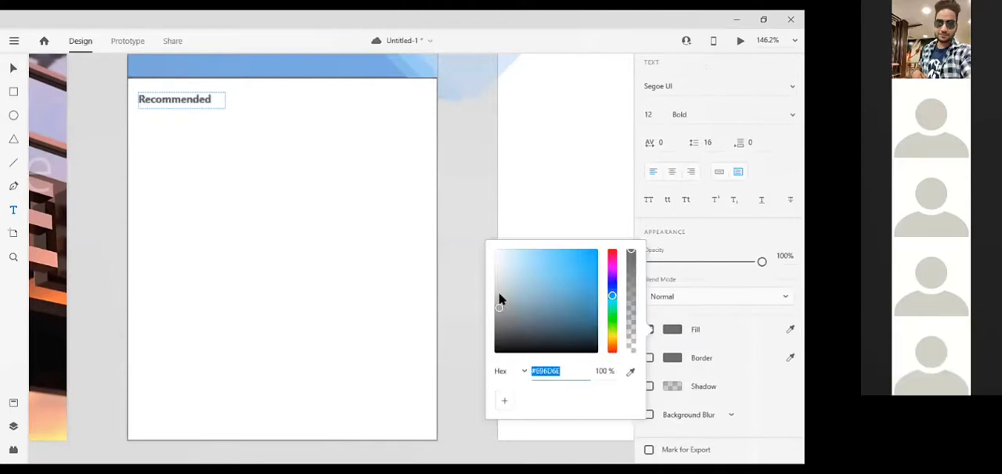
{"action": "left_click", "coordinate": [500, 297]}
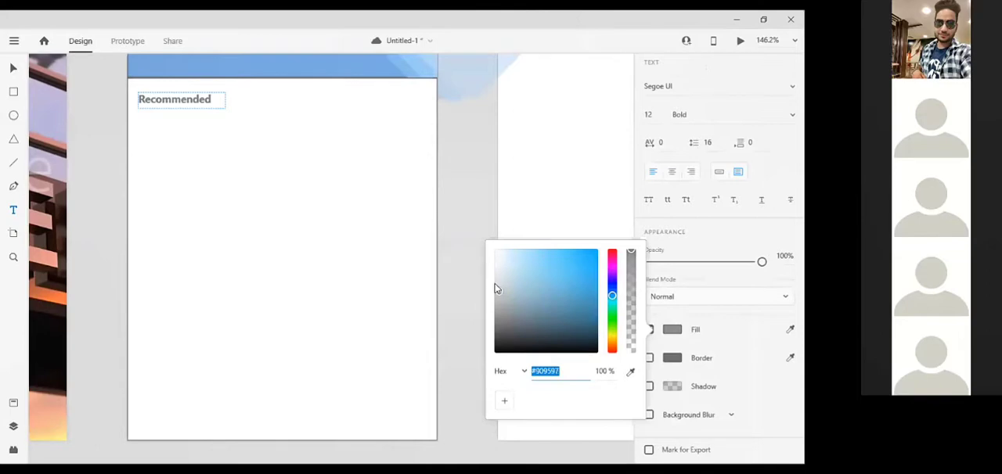
{"action": "left_click", "coordinate": [495, 286]}
{"action": "left_click", "coordinate": [344, 121]}
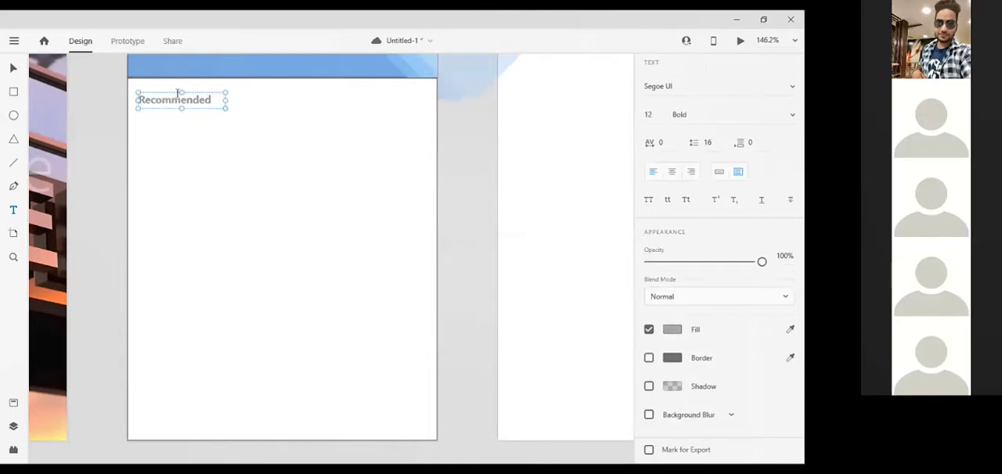
Duplicate the "Recommended" heading and nudge the copy horizontally until it sits directly to the right of the original.
{"action": "key", "text": "ctrl+d"}
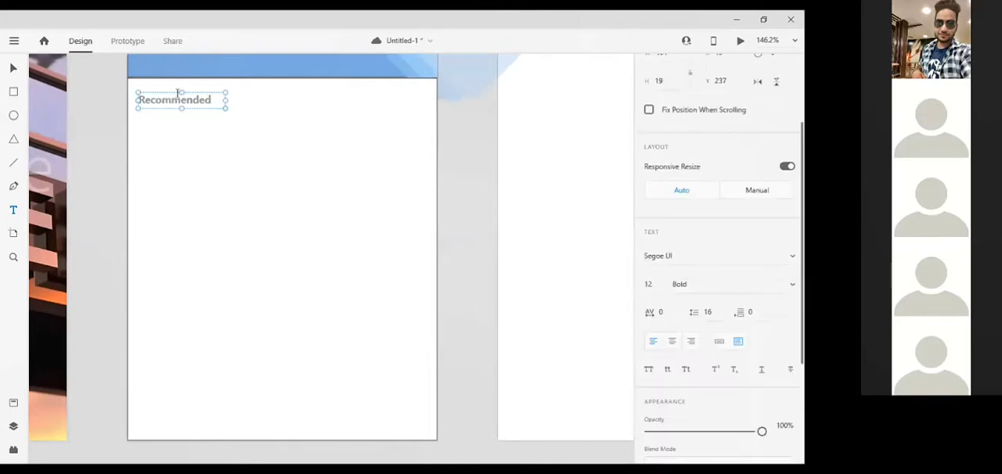
{"action": "key", "text": "Right"}
{"action": "key", "text": "shift+Right"}
{"action": "key", "text": "shift+Right"}
{"action": "key", "text": "shift+Right"}
{"action": "key", "text": "shift+Right"}
{"action": "key", "text": "shift+Right"}
{"action": "key", "text": "shift+Right"}
{"action": "key", "text": "shift+Right"}
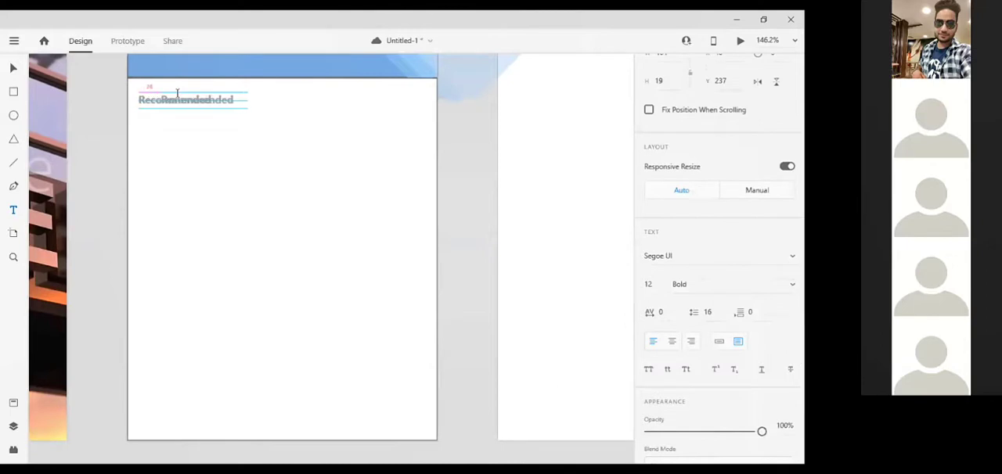
{"action": "key", "text": "shift+Right"}
{"action": "key", "text": "shift+Right"}
{"action": "key", "text": "shift+Right"}
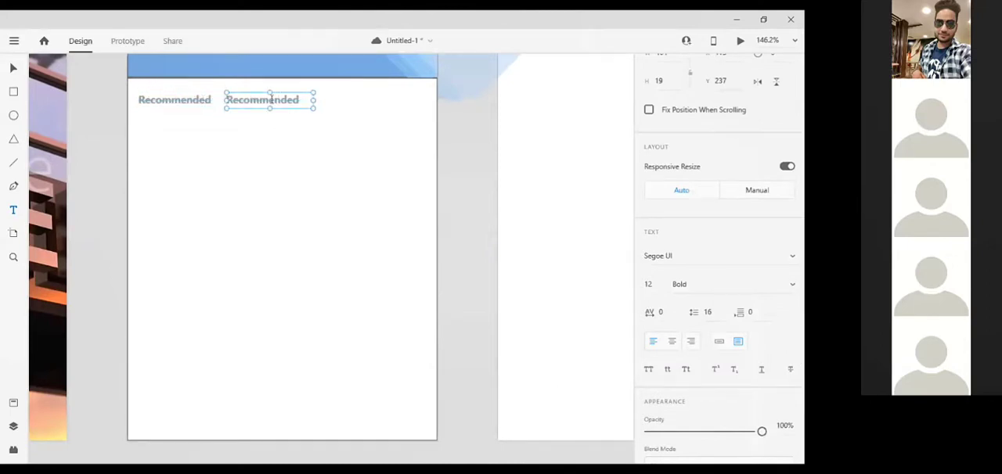
Move the duplicated heading near the right edge of the white content area, at Y 235.
{"action": "left_click_drag", "start_coordinate": [361, 101], "coordinate": [273, 101]}
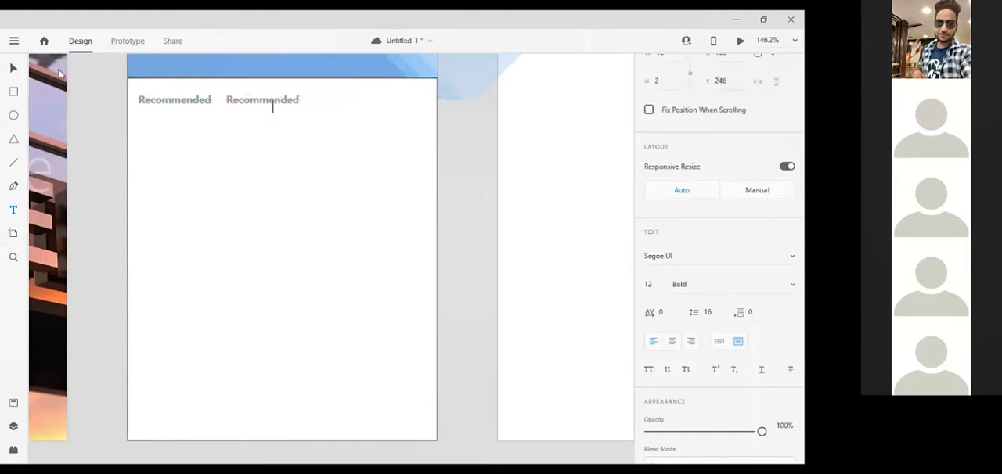
{"action": "left_click", "coordinate": [14, 69]}
{"action": "left_click", "coordinate": [276, 100]}
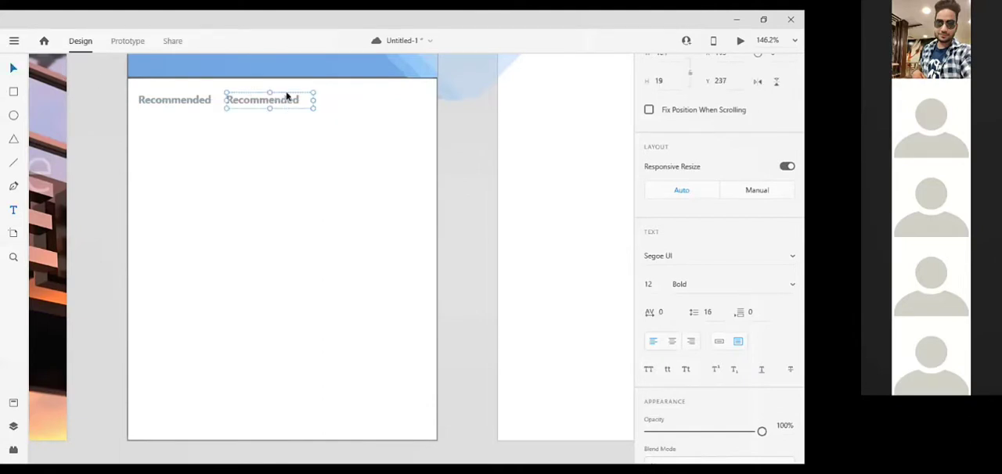
{"action": "left_click_drag", "start_coordinate": [343, 104], "coordinate": [394, 96]}
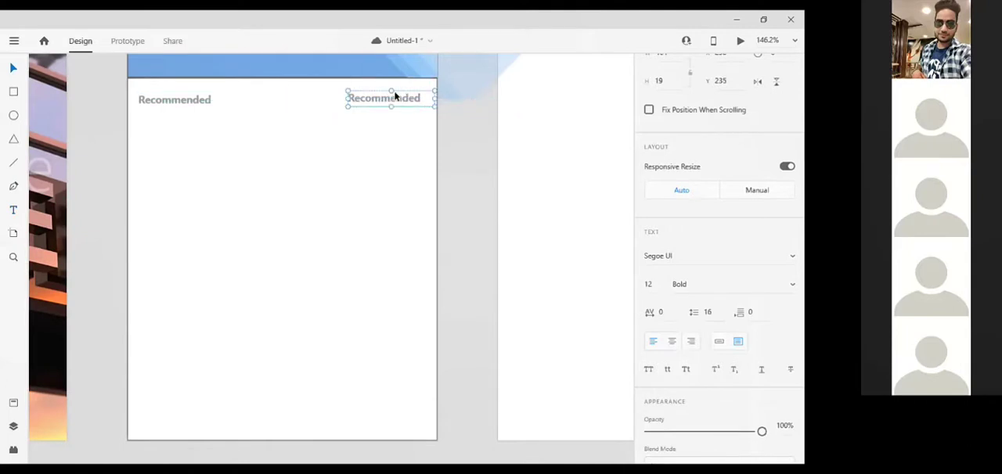
Replace the text of the duplicated heading with "View all".
{"action": "double_click", "coordinate": [395, 98]}
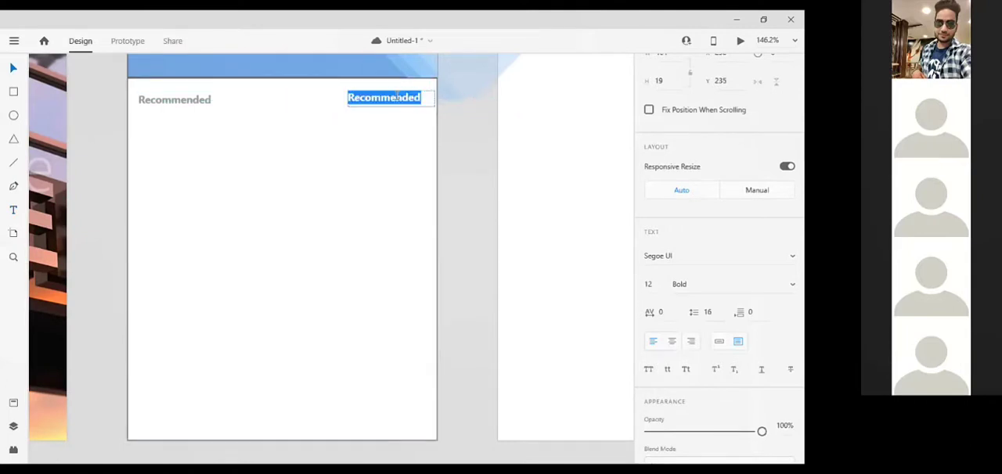
{"action": "type", "text": "view"}
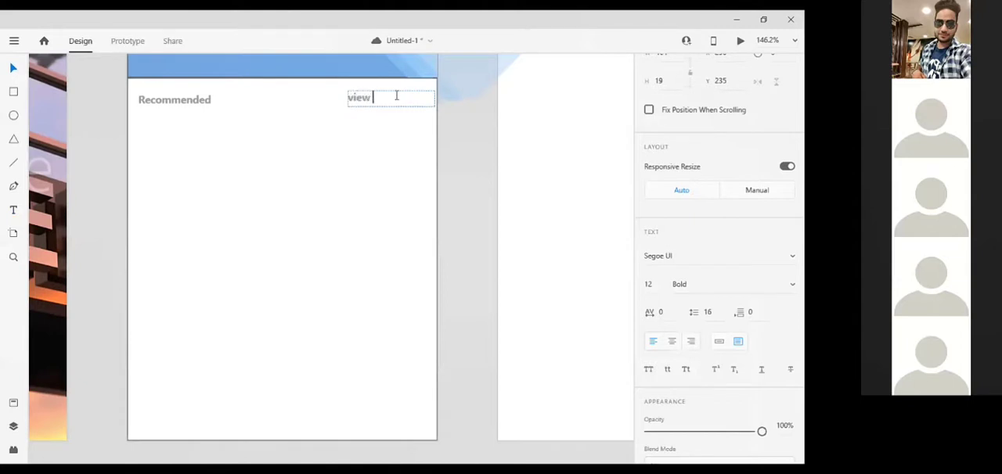
{"action": "type", "text": " all"}
{"action": "key", "text": "Delete"}
{"action": "type", "text": "V"}
{"action": "key", "text": "Escape"}
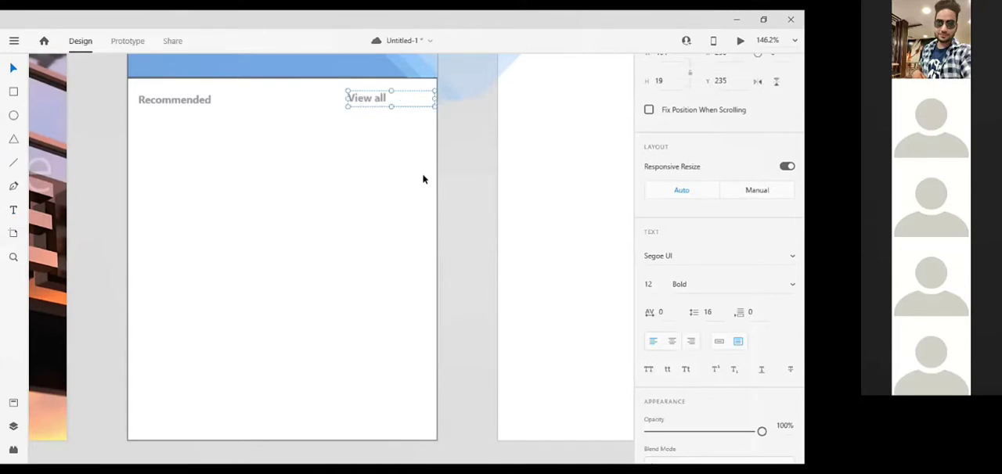
Draw a wide card rectangle about 61 high at Y 297 below the "Recommended" heading and round its corners to 9.
{"action": "left_click", "coordinate": [14, 93]}
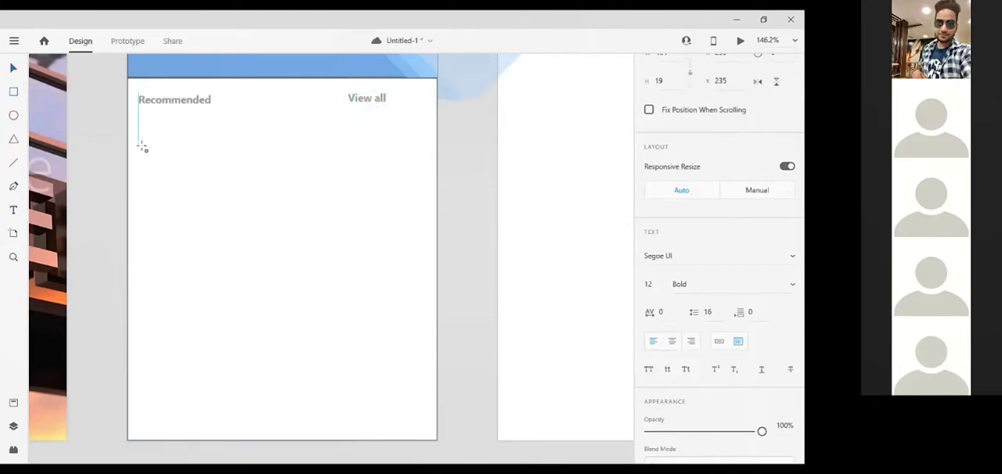
{"action": "mouse_move", "coordinate": [141, 146]}
{"action": "left_mouse_down"}
{"action": "mouse_move", "coordinate": [264, 206]}
{"action": "mouse_move", "coordinate": [406, 199]}
{"action": "left_mouse_up"}
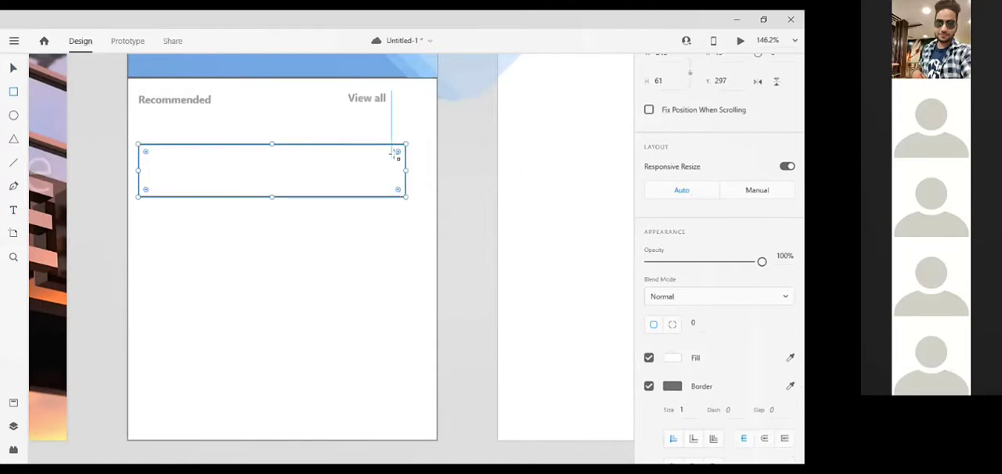
{"action": "mouse_move", "coordinate": [398, 152]}
{"action": "left_mouse_down"}
{"action": "mouse_move", "coordinate": [390, 158]}
{"action": "mouse_move", "coordinate": [400, 152]}
{"action": "left_mouse_up"}
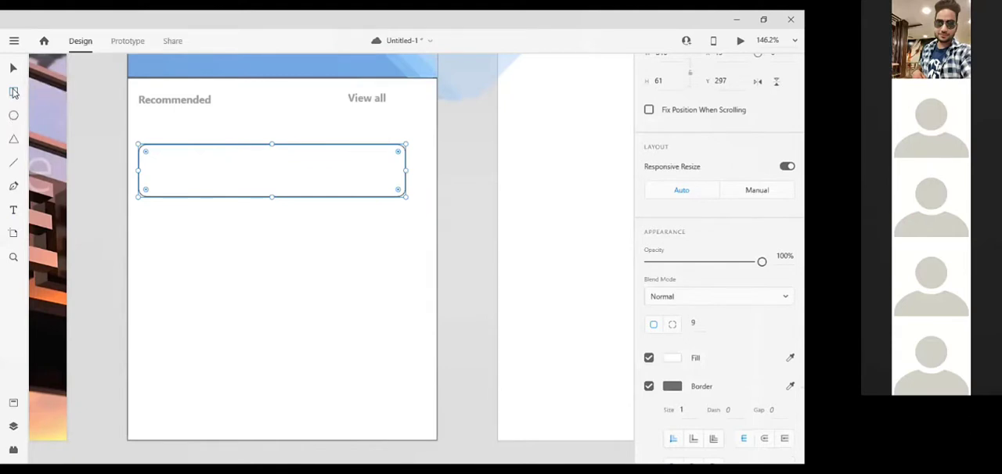
Draw a thumbnail rectangle 61 high over the card's left end, flush with its edges, and round its corners to 10.
{"action": "left_click", "coordinate": [14, 92]}
{"action": "left_click_drag", "start_coordinate": [142, 147], "coordinate": [206, 199]}
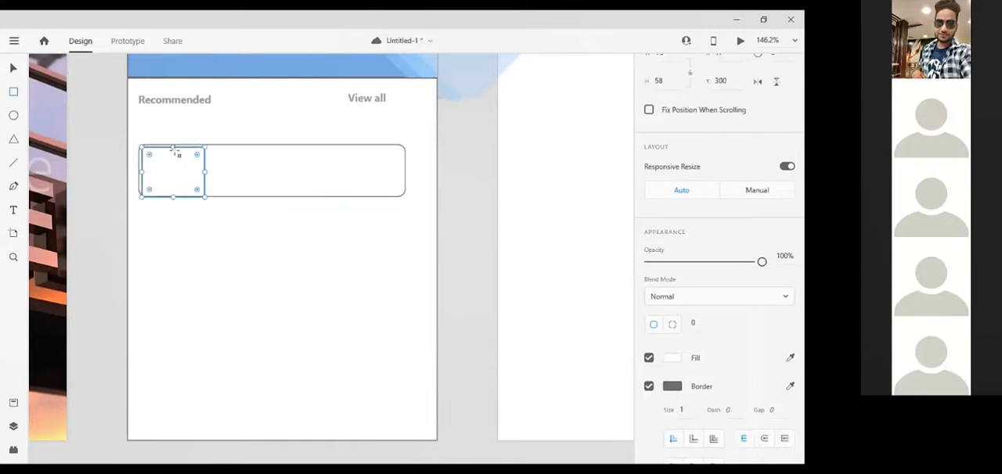
{"action": "left_click_drag", "start_coordinate": [174, 147], "coordinate": [175, 143]}
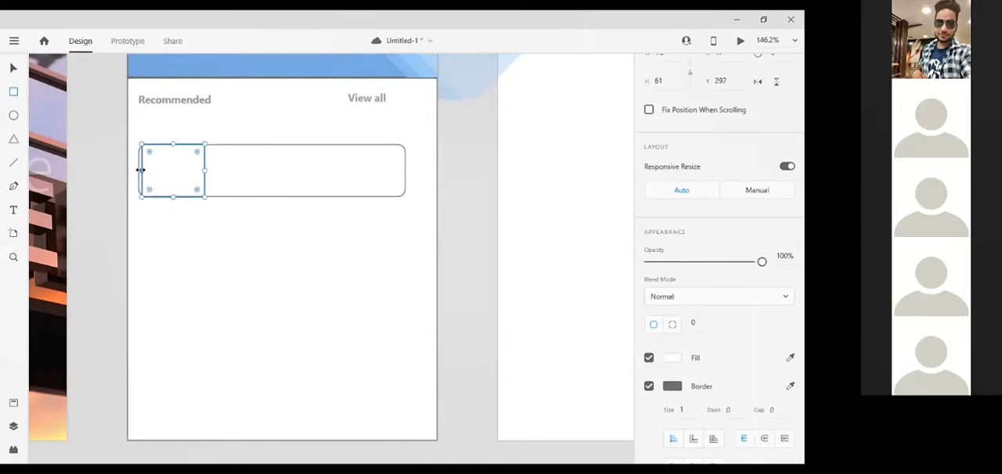
{"action": "left_click_drag", "start_coordinate": [142, 170], "coordinate": [147, 154]}
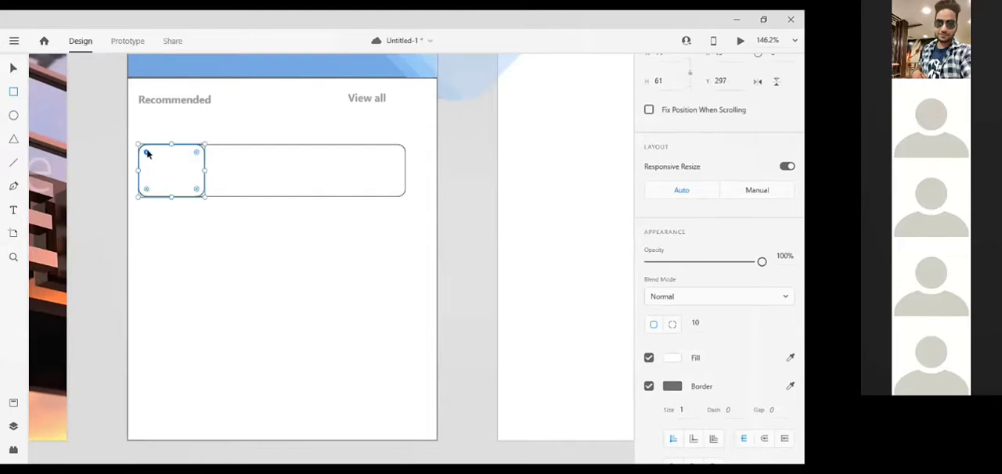
Fill the card's thumbnail rectangle with the illuminated Parisian hotel sign image from CC Libraries and save the document.
{"action": "left_click", "coordinate": [19, 43]}
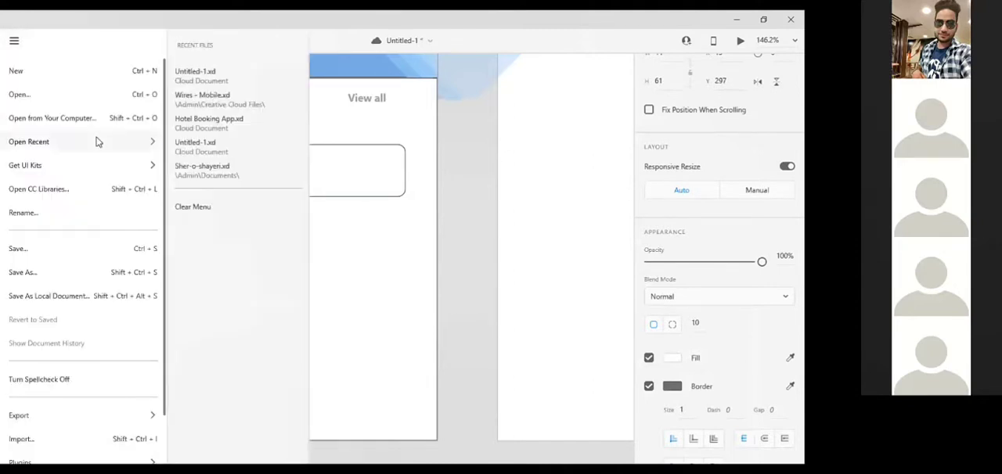
{"action": "left_click", "coordinate": [86, 189]}
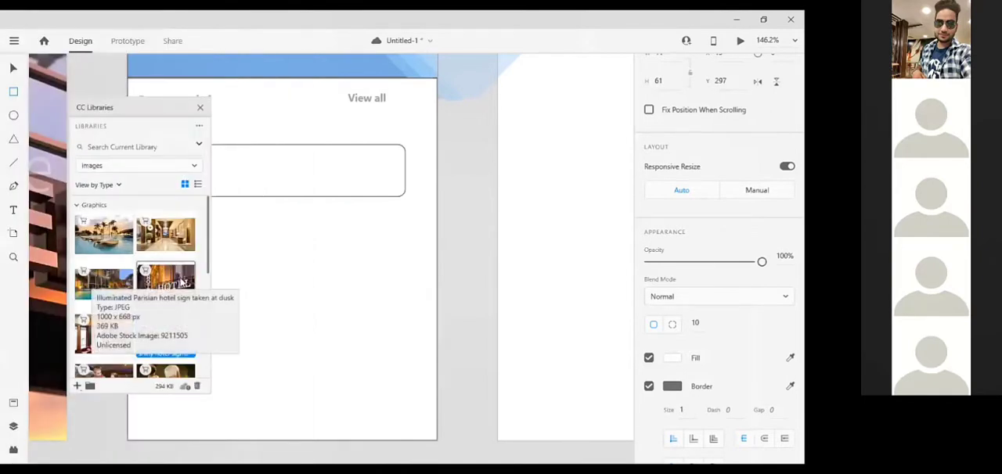
{"action": "mouse_move", "coordinate": [182, 283]}
{"action": "left_mouse_down"}
{"action": "mouse_move", "coordinate": [246, 226]}
{"action": "mouse_move", "coordinate": [232, 151]}
{"action": "mouse_move", "coordinate": [243, 151]}
{"action": "mouse_move", "coordinate": [191, 197]}
{"action": "mouse_move", "coordinate": [195, 174]}
{"action": "mouse_move", "coordinate": [165, 215]}
{"action": "mouse_move", "coordinate": [182, 271]}
{"action": "left_mouse_up"}
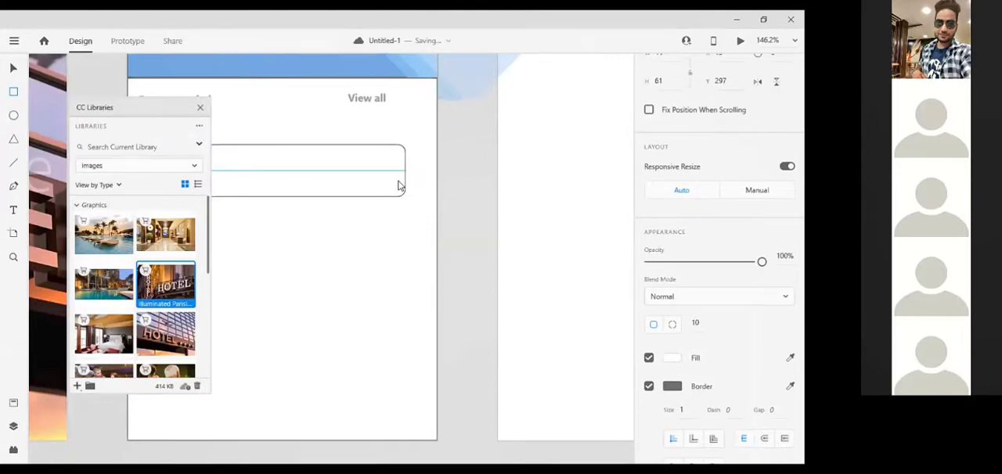
{"action": "left_click_drag", "start_coordinate": [141, 107], "coordinate": [541, 118]}
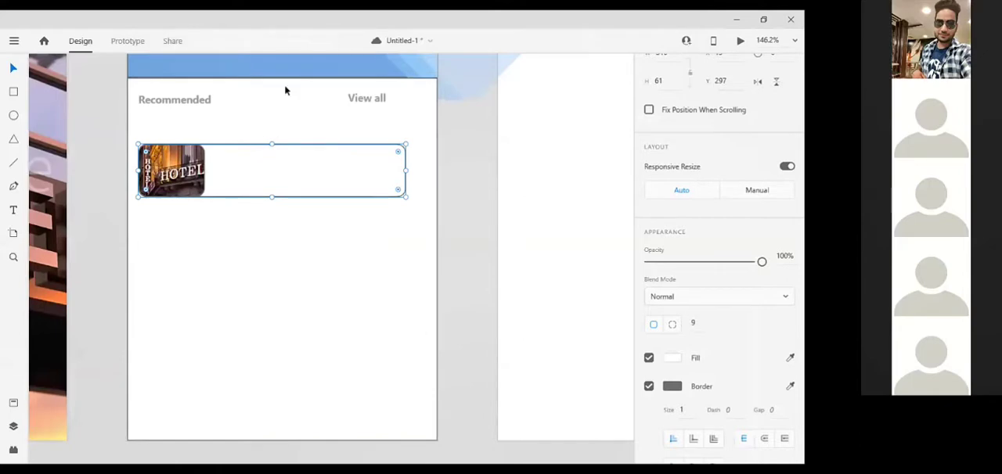
{"action": "scroll", "coordinate": [258, 117], "scroll_direction": "up", "scroll_amount": 3}
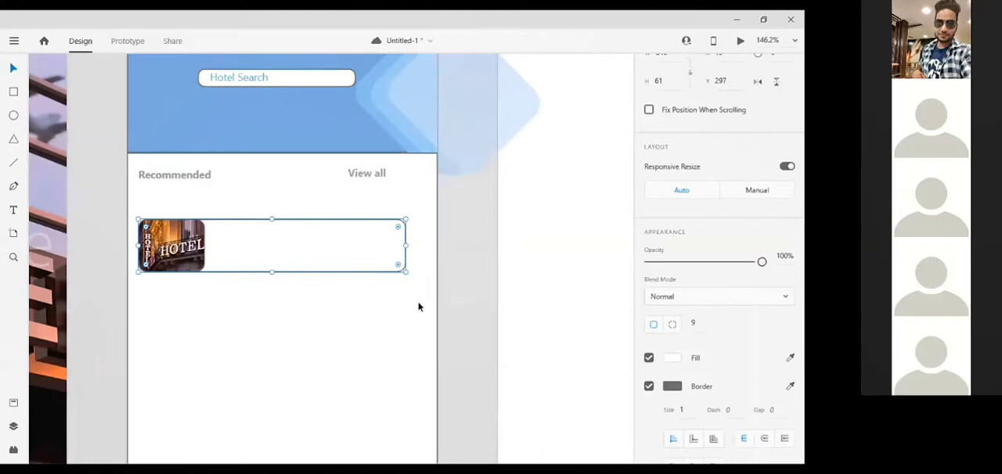
{"action": "key", "text": "ctrl+s"}
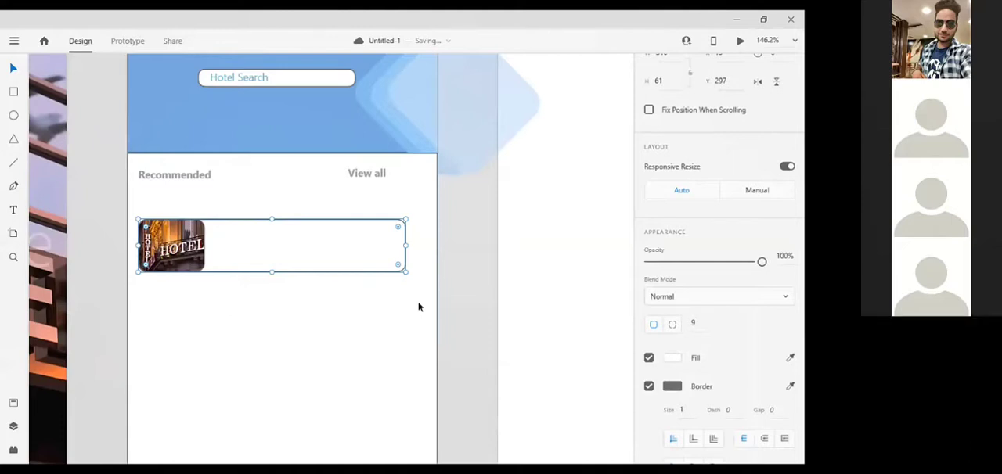
Duplicate the "Recommended" heading into the hotel card beside the thumbnail, at about X 106, Y 306.
{"action": "left_click", "coordinate": [158, 175]}
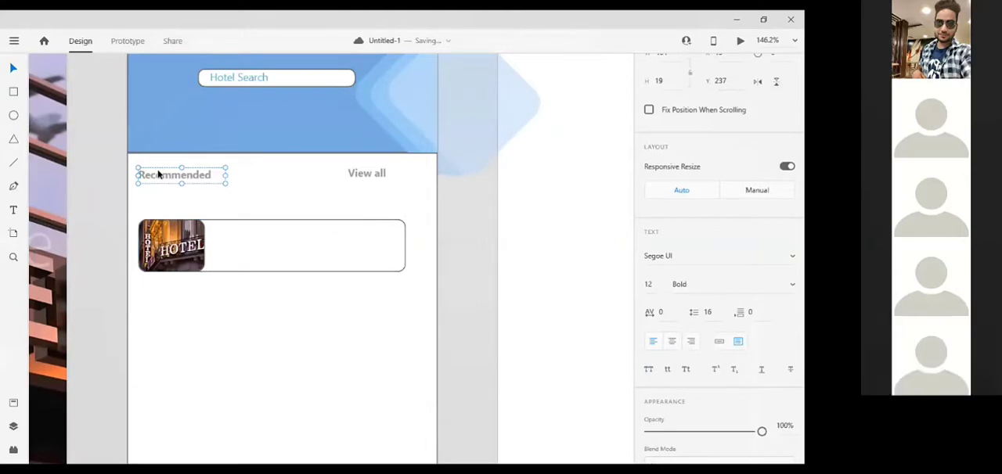
{"action": "left_click", "coordinate": [290, 248]}
{"action": "left_click_drag", "start_coordinate": [180, 178], "coordinate": [283, 236]}
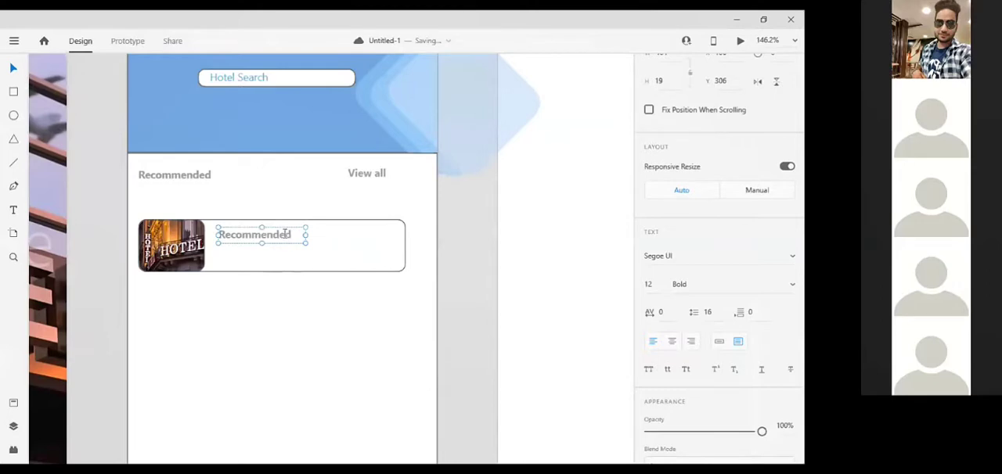
Replace the duplicated heading's text with "The Grand Paradise" and widen its text box to about 127 so it fits on one line.
{"action": "double_click", "coordinate": [283, 237]}
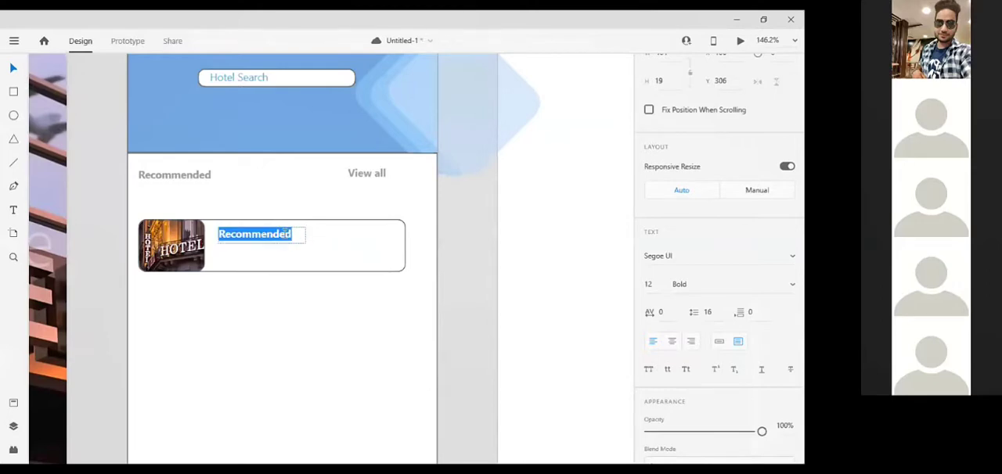
{"action": "type", "text": "TH"}
{"action": "key", "text": "BackSpace"}
{"action": "key", "text": "BackSpace"}
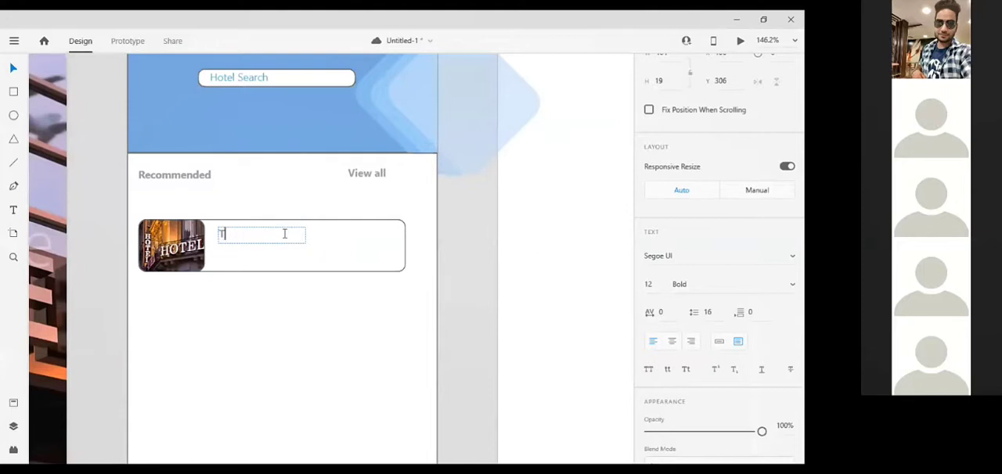
{"action": "type", "text": "The Grand Paradise"}
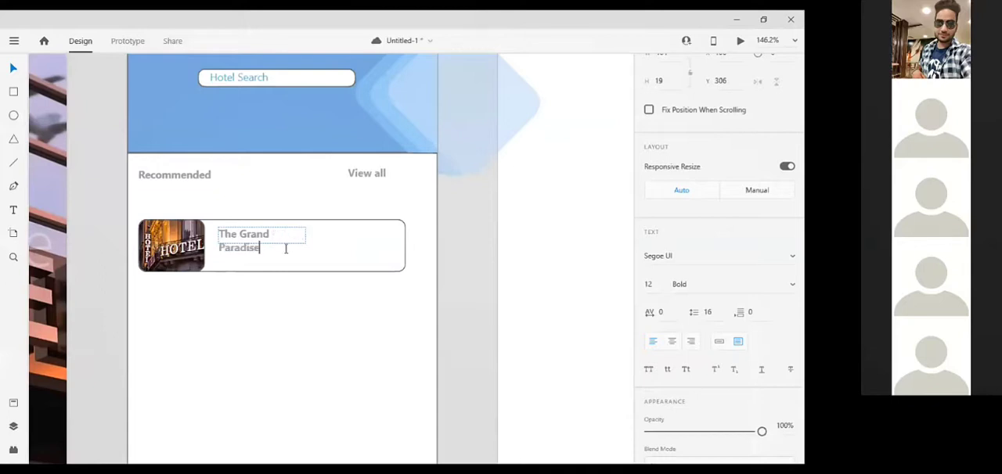
{"action": "key", "text": "Escape"}
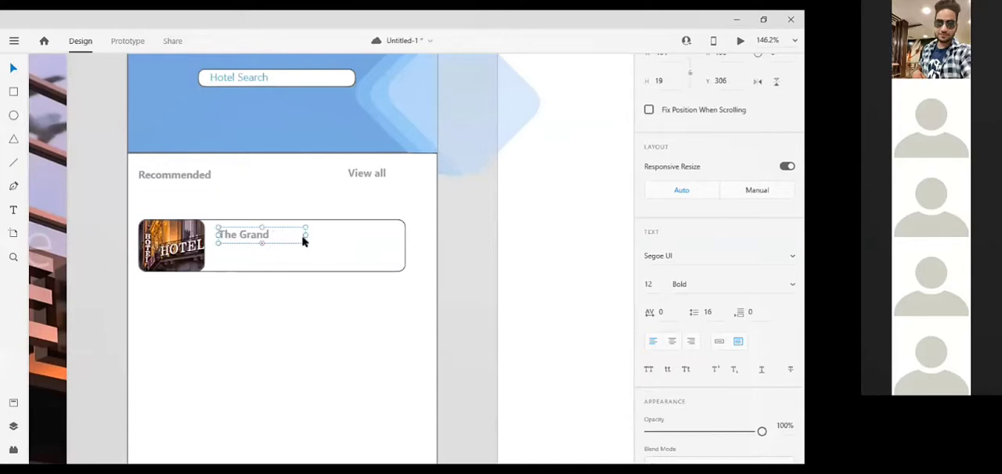
{"action": "left_click_drag", "start_coordinate": [306, 234], "coordinate": [328, 234]}
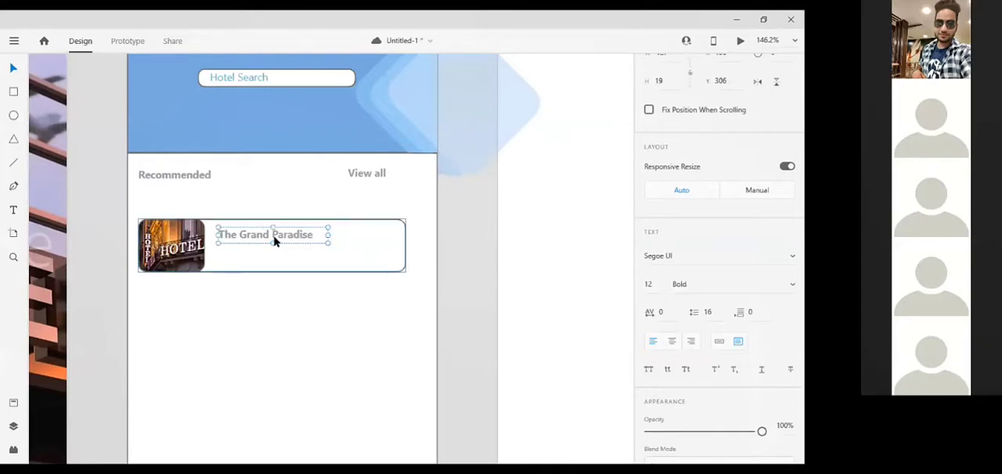
Open the recently used wireframe kit file "Wires - Mobile.xd".
{"action": "left_click", "coordinate": [239, 264]}
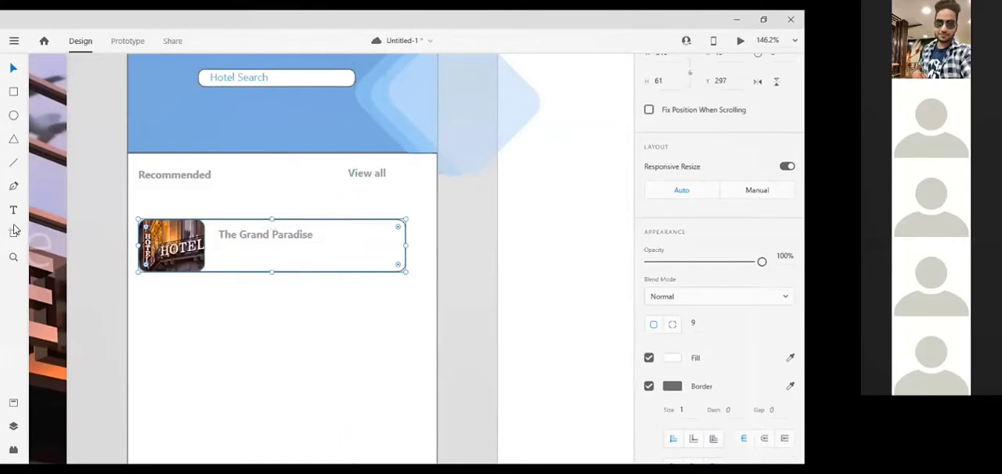
{"action": "left_click", "coordinate": [104, 293]}
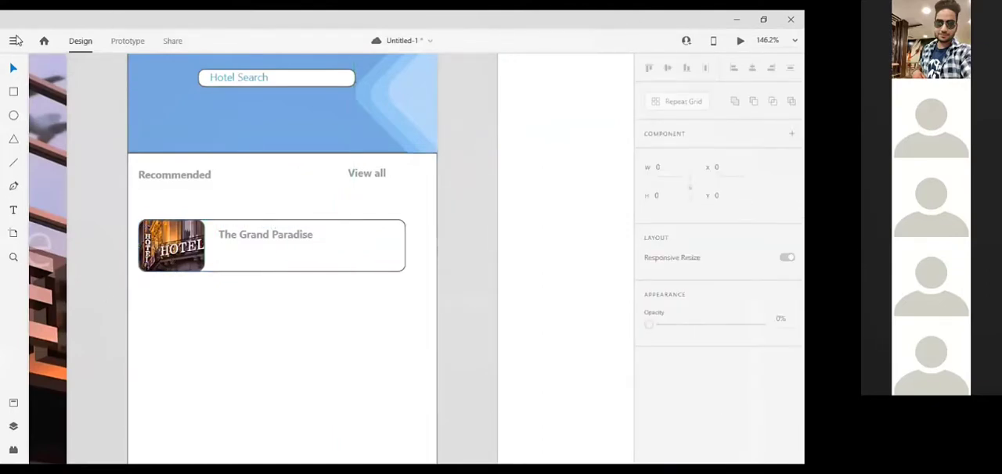
{"action": "left_click", "coordinate": [15, 41]}
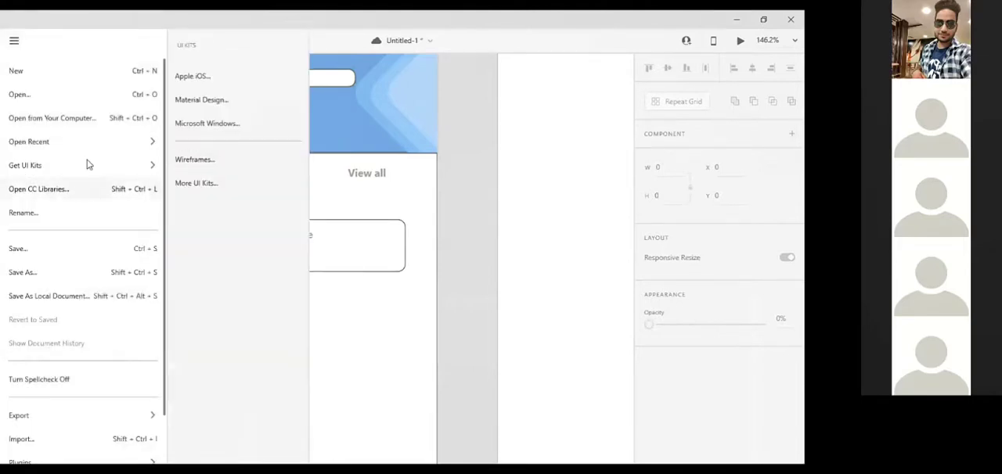
{"action": "mouse_move", "coordinate": [88, 164]}
{"action": "mouse_move", "coordinate": [98, 147]}
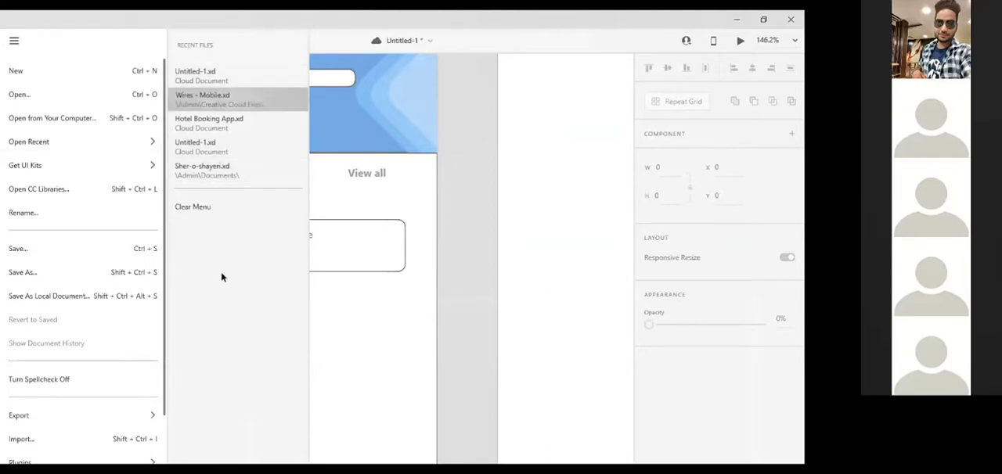
{"action": "left_click", "coordinate": [202, 100]}
{"action": "left_click", "coordinate": [162, 80]}
Look through the wireframe kit down to the Location & Maps artboards for a location pin icon.
{"action": "scroll", "coordinate": [125, 162], "scroll_direction": "up", "scroll_amount": 2}
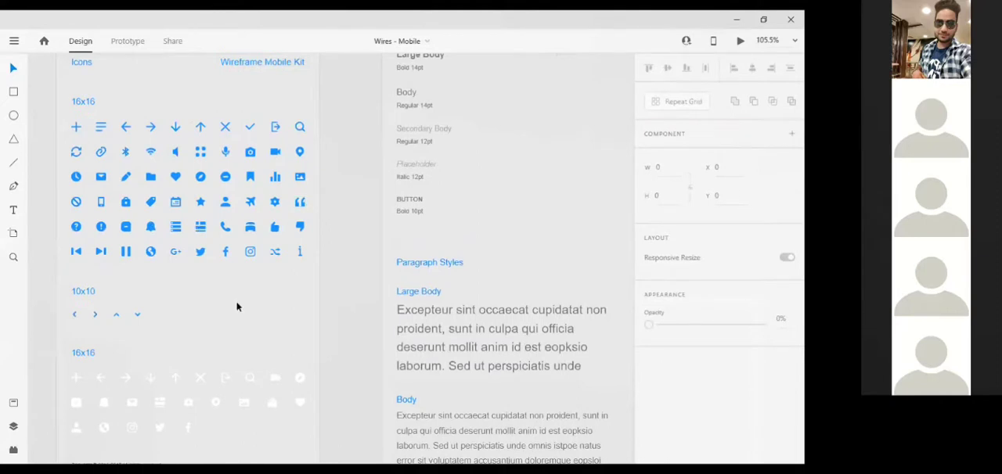
{"action": "scroll", "coordinate": [238, 307], "scroll_direction": "down", "scroll_amount": 3}
{"action": "scroll", "coordinate": [546, 436], "scroll_direction": "down", "scroll_amount": 2}
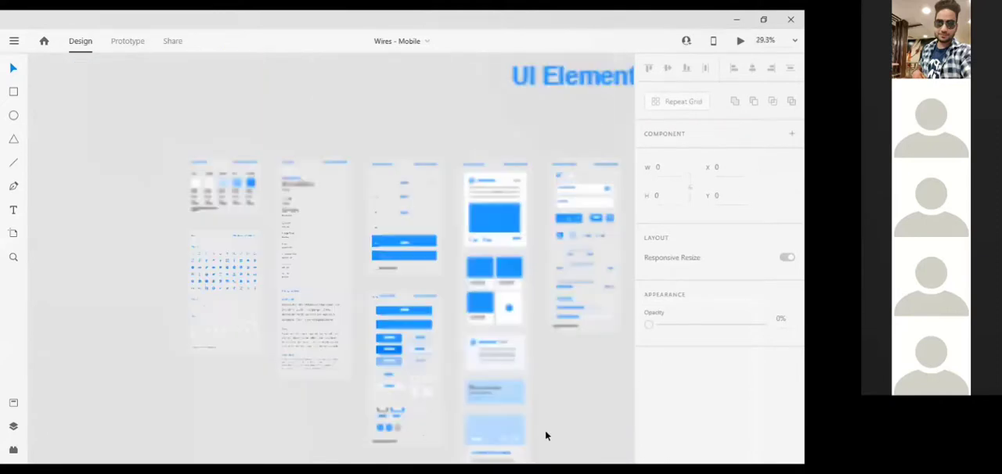
{"action": "scroll", "coordinate": [545, 437], "scroll_direction": "down", "scroll_amount": 1}
{"action": "scroll", "coordinate": [550, 423], "scroll_direction": "down", "scroll_amount": 2}
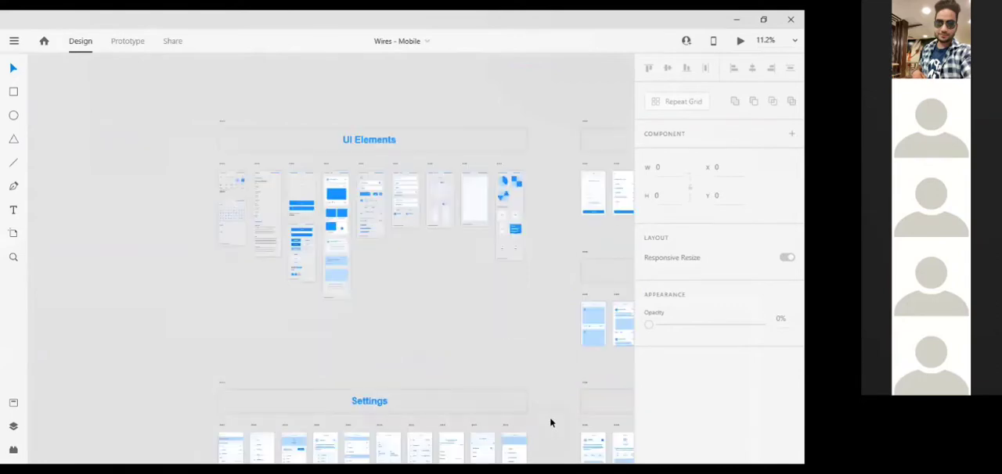
{"action": "scroll", "coordinate": [549, 422], "scroll_direction": "down", "scroll_amount": 2}
{"action": "scroll", "coordinate": [295, 365], "scroll_direction": "down", "scroll_amount": 5}
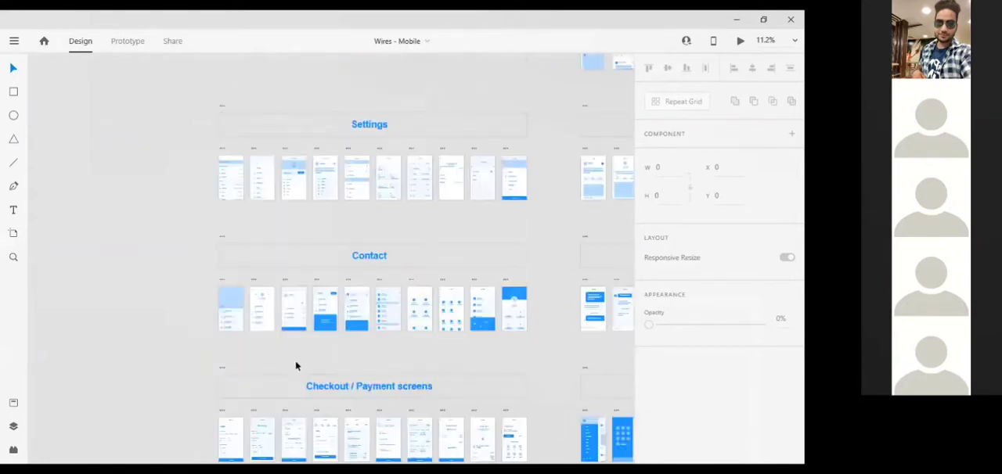
{"action": "scroll", "coordinate": [258, 394], "scroll_direction": "down", "scroll_amount": 4}
{"action": "scroll", "coordinate": [259, 394], "scroll_direction": "down", "scroll_amount": 1}
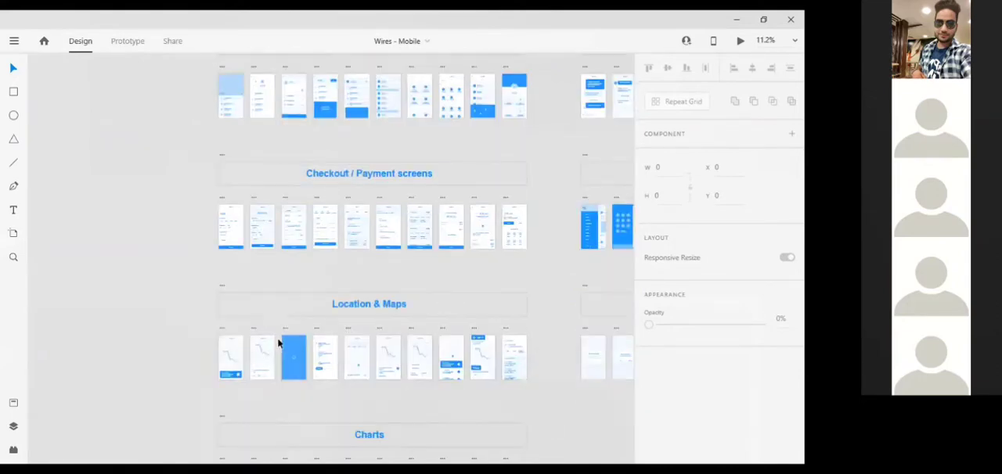
{"action": "scroll", "coordinate": [277, 320], "scroll_direction": "up", "scroll_amount": 5}
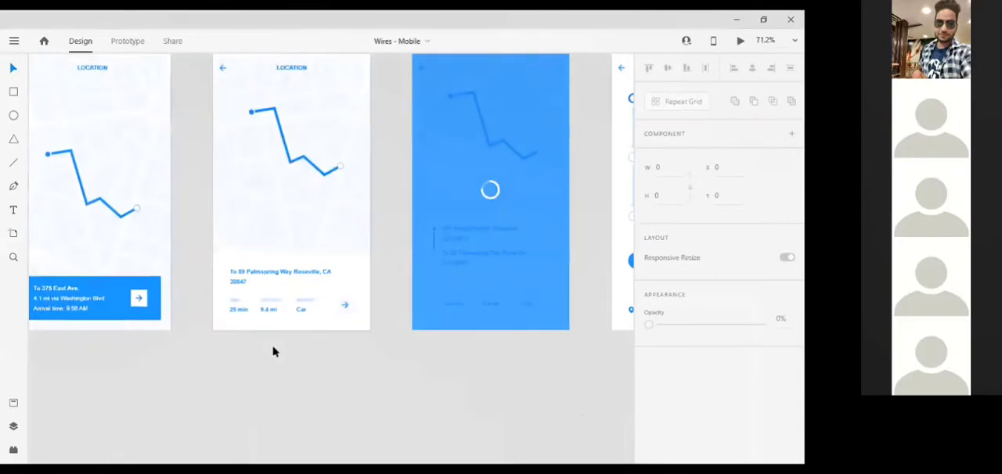
{"action": "scroll", "coordinate": [274, 352], "scroll_direction": "left", "scroll_amount": 2}
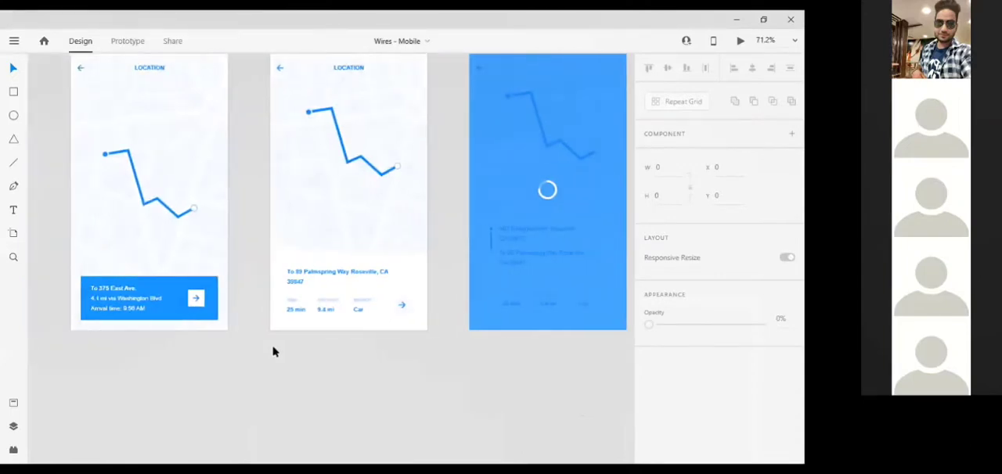
{"action": "scroll", "coordinate": [274, 353], "scroll_direction": "up", "scroll_amount": 2}
{"action": "scroll", "coordinate": [273, 353], "scroll_direction": "right", "scroll_amount": 10}
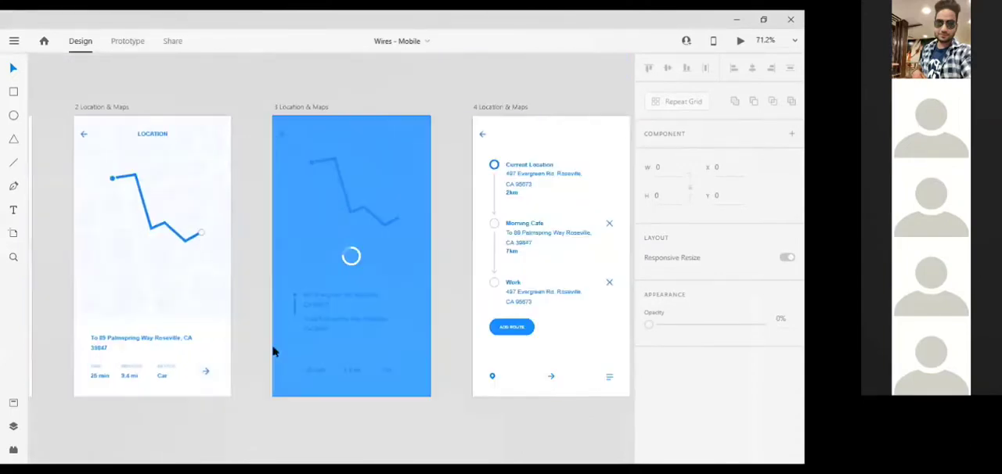
{"action": "scroll", "coordinate": [272, 353], "scroll_direction": "right", "scroll_amount": 3}
{"action": "scroll", "coordinate": [272, 353], "scroll_direction": "right", "scroll_amount": 8}
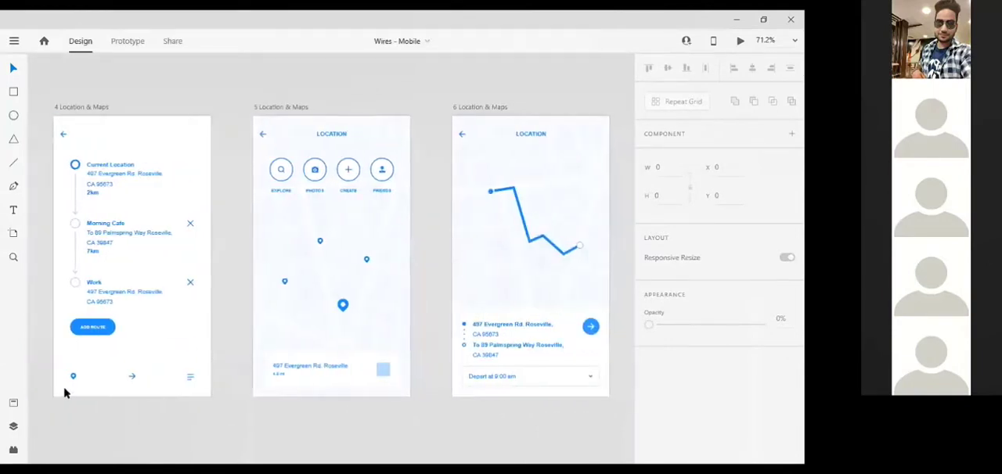
Copy the pin icon from the 4 Location & Maps artboard, switch back to Untitled-1 and place it directly below the hotel name.
{"action": "left_click", "coordinate": [72, 379]}
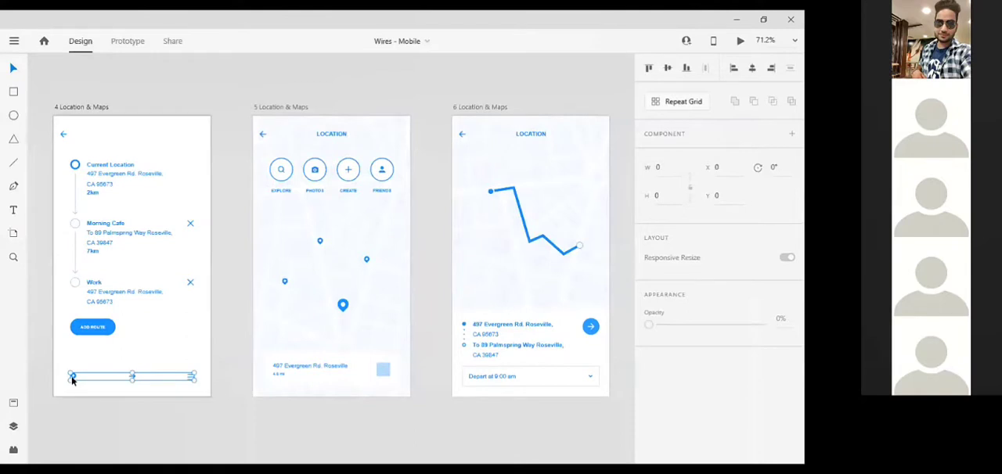
{"action": "double_click", "coordinate": [72, 379]}
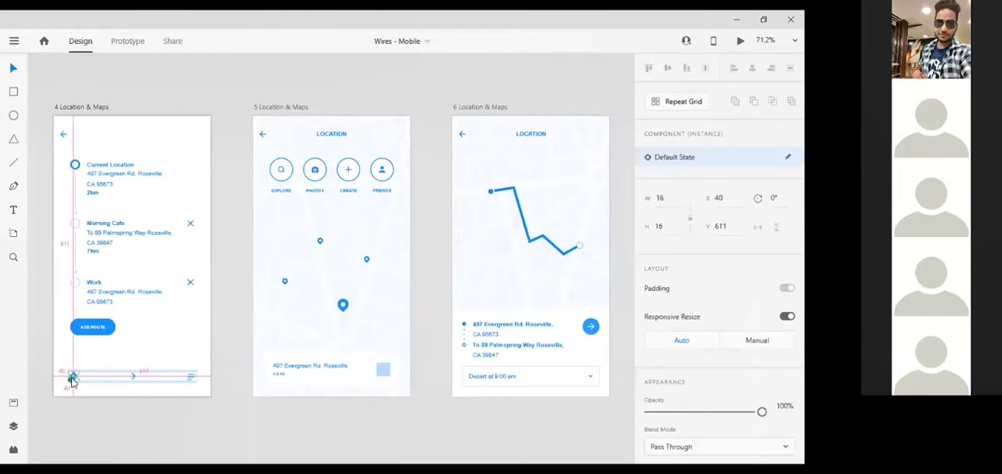
{"action": "key", "text": "alt+Tab"}
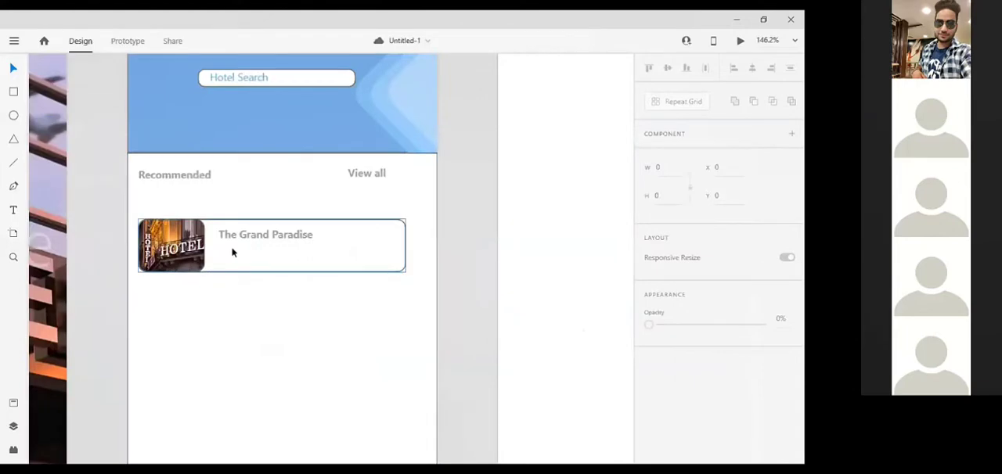
{"action": "left_click", "coordinate": [232, 252]}
{"action": "key", "text": "ctrl+v"}
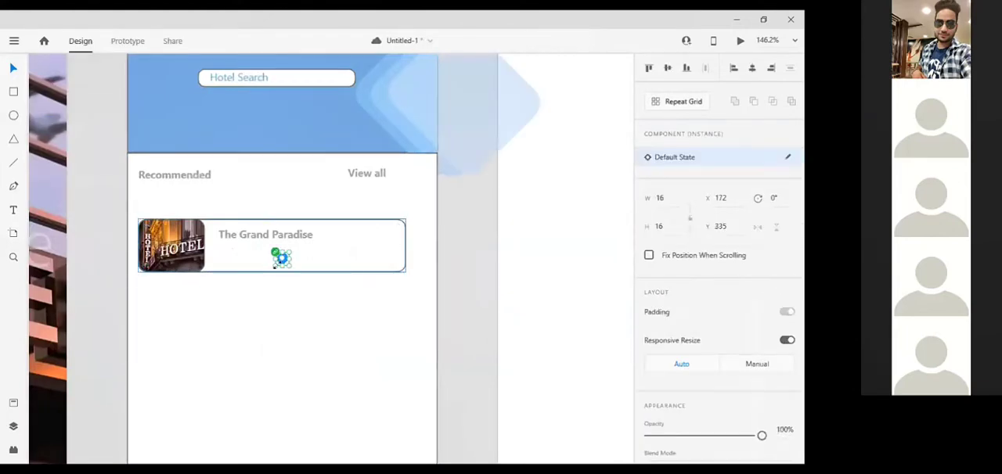
{"action": "left_click_drag", "start_coordinate": [283, 260], "coordinate": [225, 248]}
{"action": "key", "text": "Escape"}
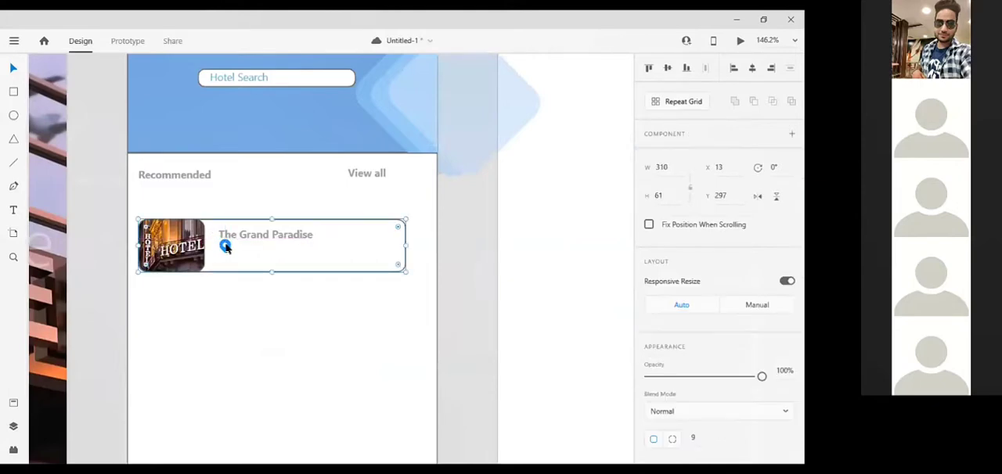
Scale the pin shape inside its component down to about 8.17 by 9.92 and nudge it up to Y 322.
{"action": "scroll", "coordinate": [225, 248], "scroll_direction": "up", "scroll_amount": 5}
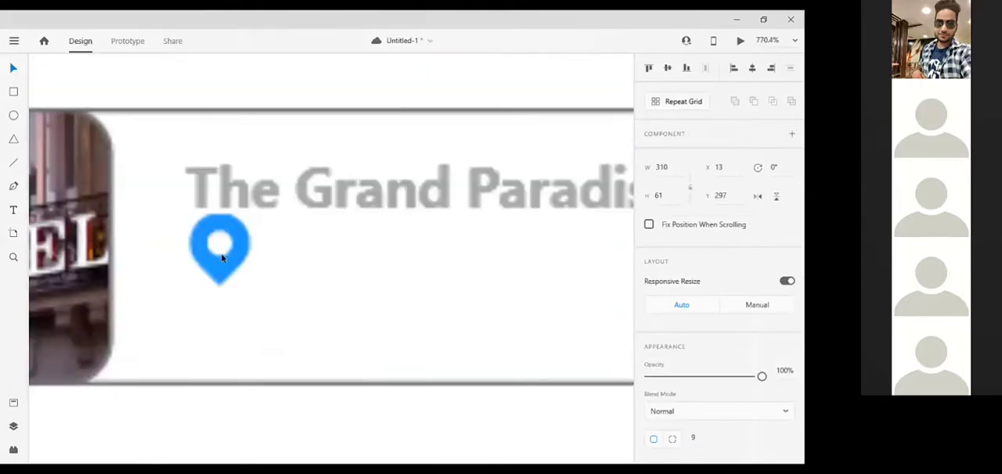
{"action": "double_click", "coordinate": [221, 256]}
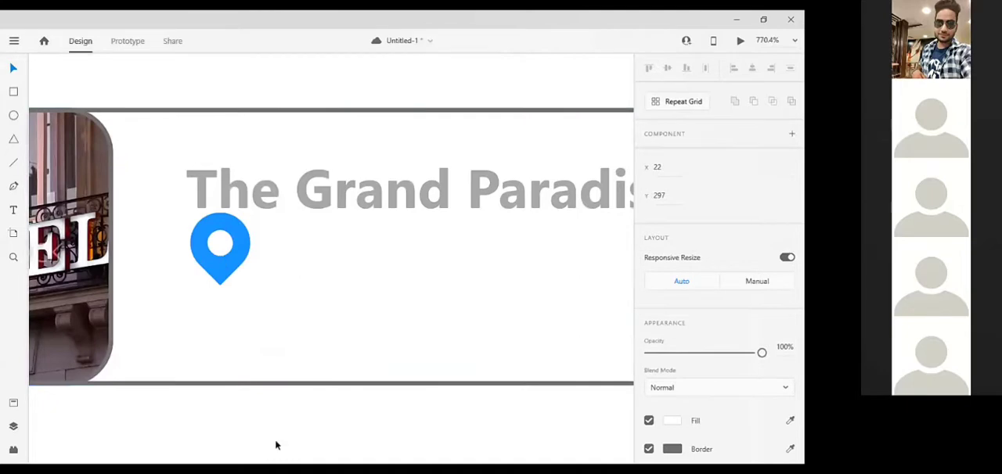
{"action": "left_click", "coordinate": [210, 263]}
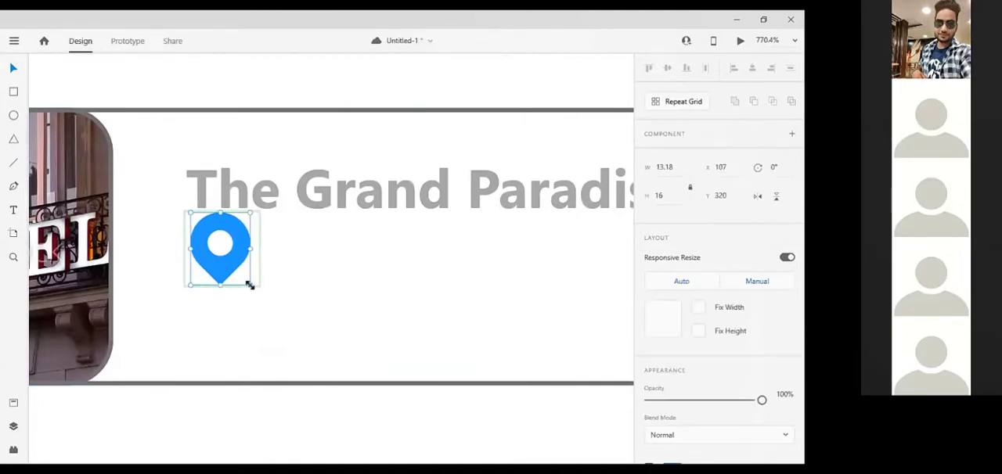
{"action": "left_click_drag", "start_coordinate": [249, 285], "coordinate": [228, 263]}
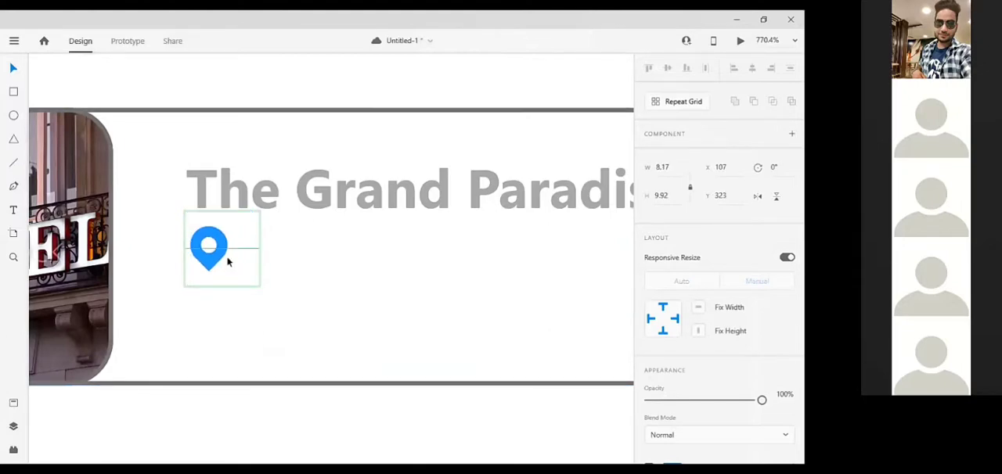
{"action": "key", "text": "Up"}
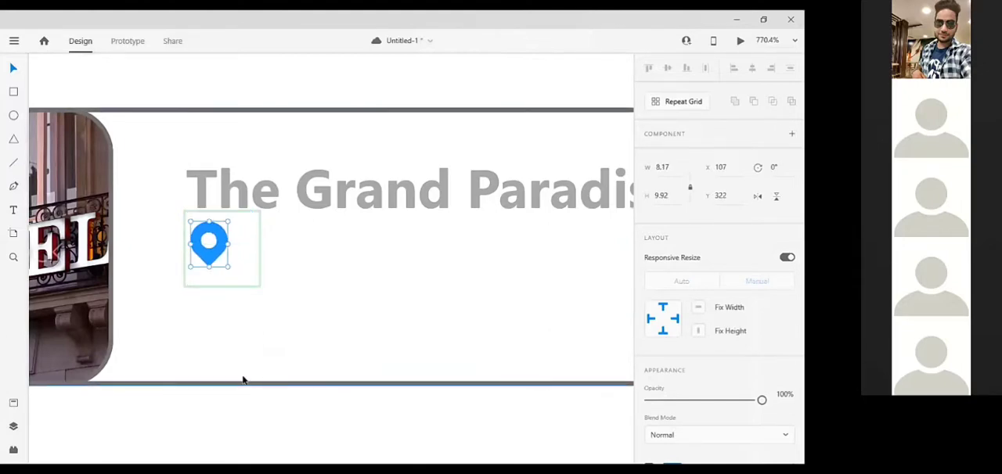
Fill the location pin with the hotel name's grey, #AAABAB.
{"action": "left_click", "coordinate": [235, 303]}
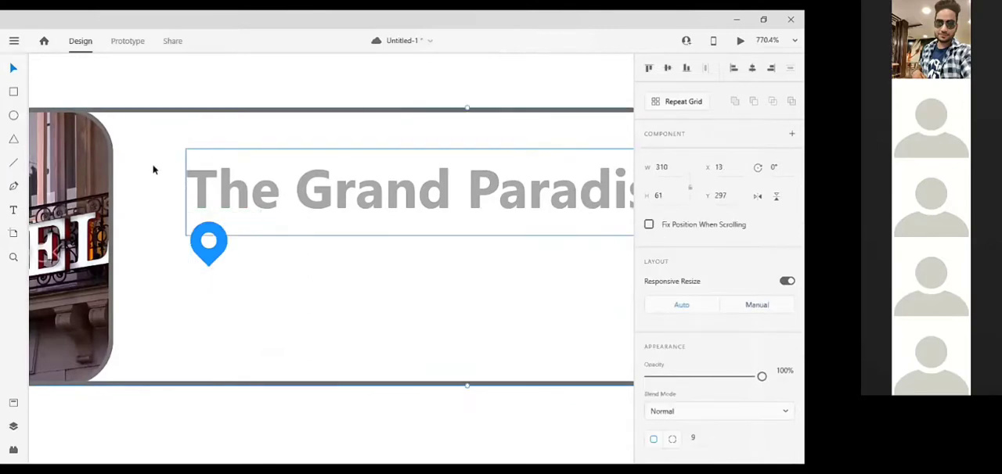
{"action": "left_click", "coordinate": [214, 248]}
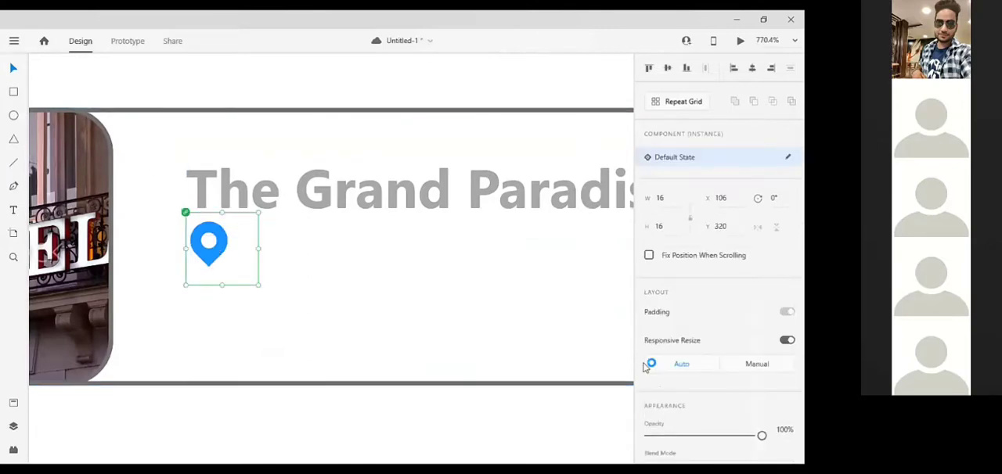
{"action": "left_click", "coordinate": [607, 205]}
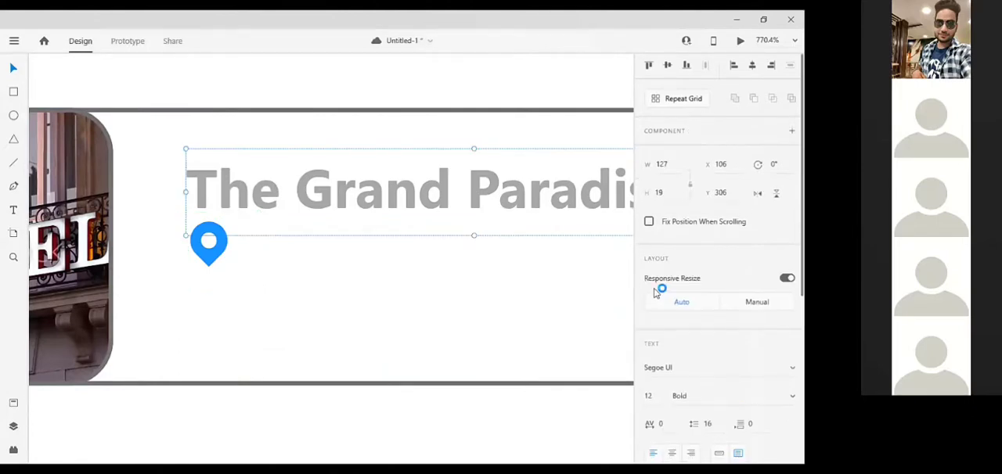
{"action": "scroll", "coordinate": [658, 291], "scroll_direction": "down", "scroll_amount": 4}
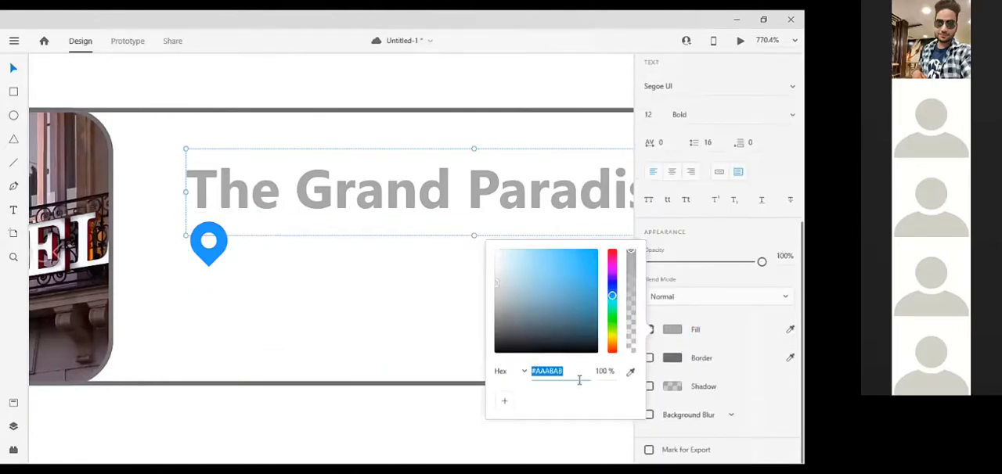
{"action": "left_click", "coordinate": [210, 245]}
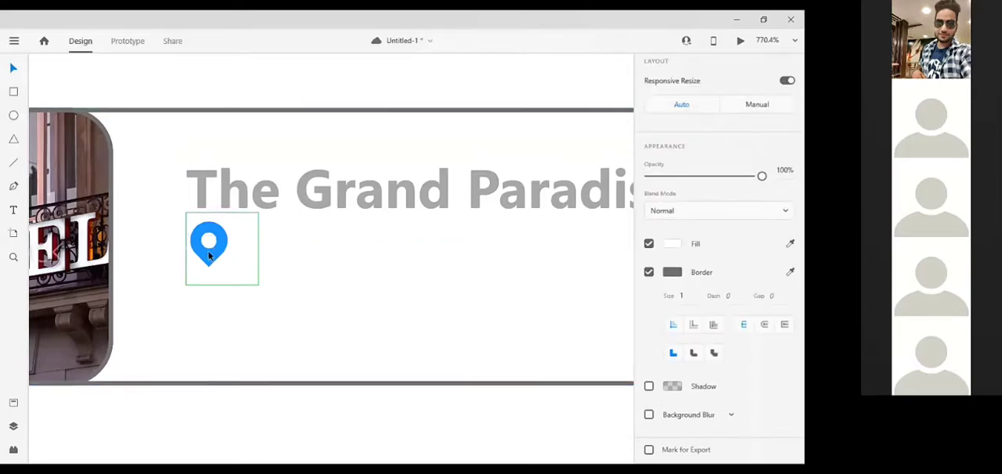
{"action": "left_click", "coordinate": [209, 256]}
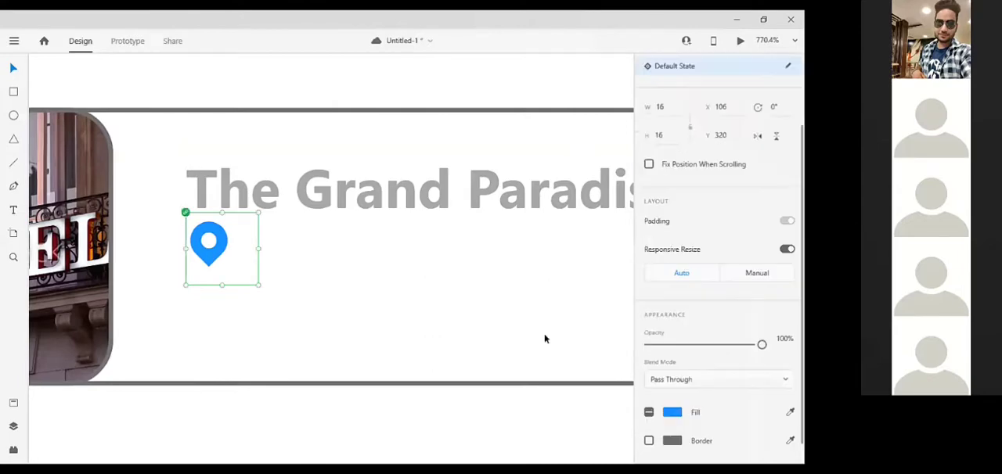
{"action": "left_click", "coordinate": [672, 412]}
{"action": "type", "text": "#AAABAB"}
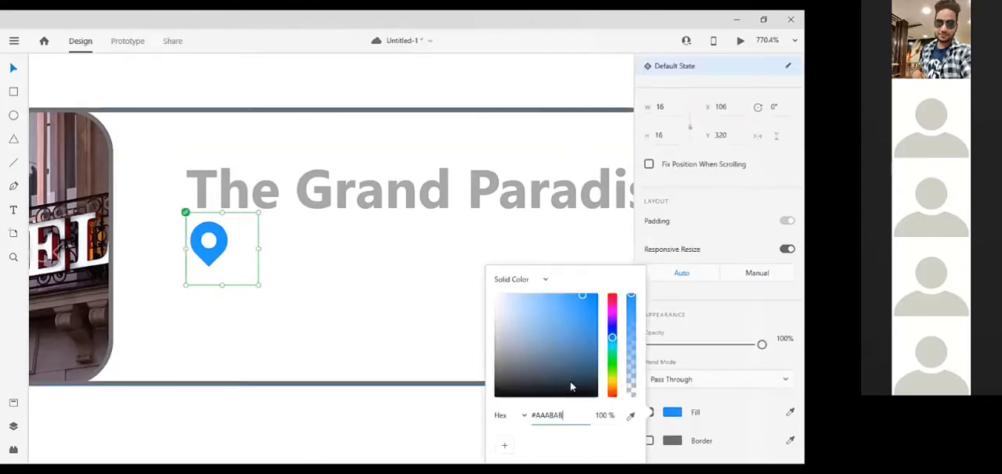
{"action": "key", "text": "Return"}
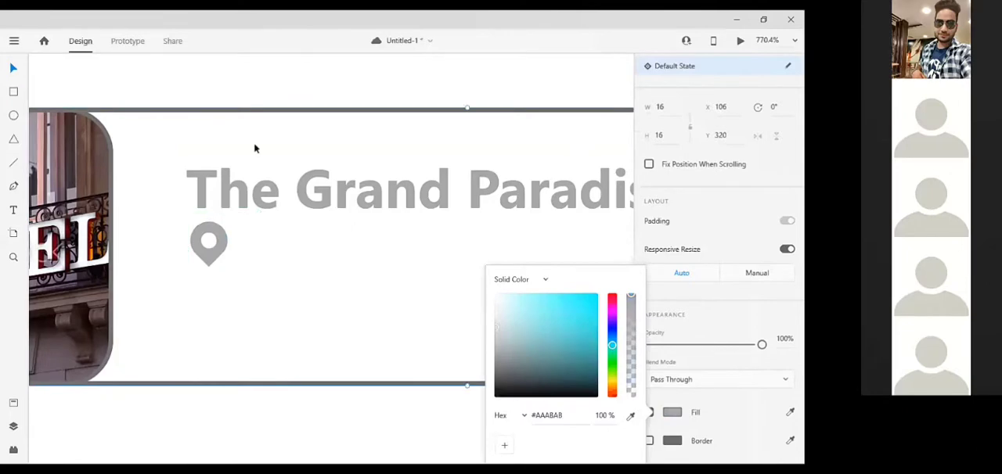
Duplicate the hotel name text and place the copy beside the location pin at X 116, Y 318.
{"action": "left_click", "coordinate": [253, 148]}
{"action": "left_click", "coordinate": [274, 189]}
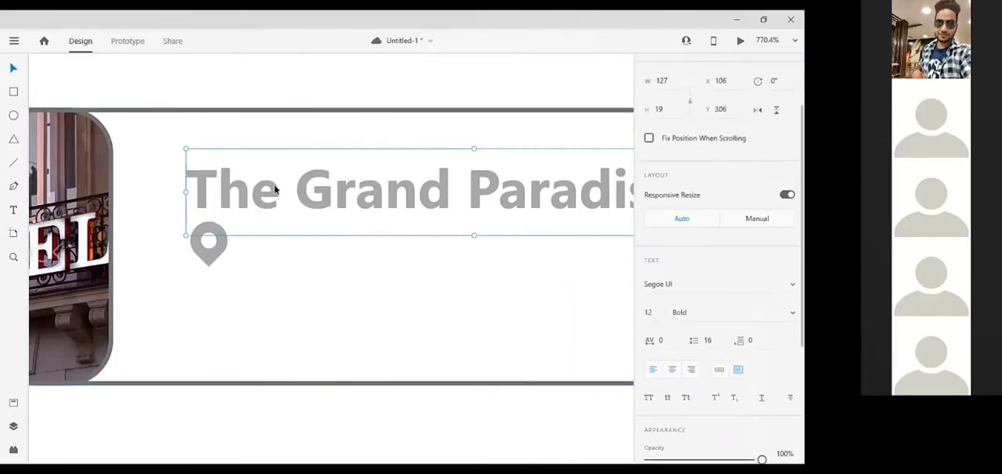
{"action": "key", "text": "Down"}
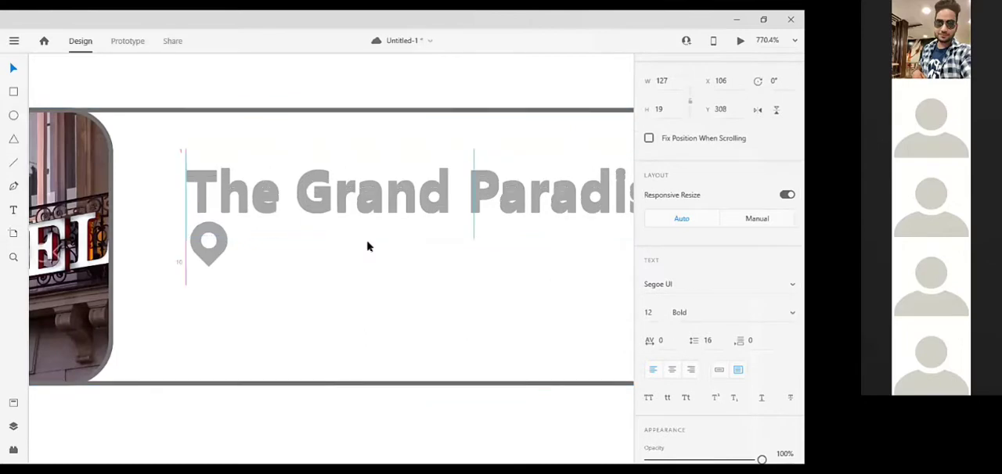
{"action": "key", "text": "ctrl+d"}
{"action": "key", "text": "Up"}
{"action": "key", "text": "Up"}
{"action": "key", "text": "Up"}
{"action": "key", "text": "Up"}
{"action": "key", "text": "Up"}
{"action": "key", "text": "Up"}
{"action": "key", "text": "Up"}
{"action": "key", "text": "Up"}
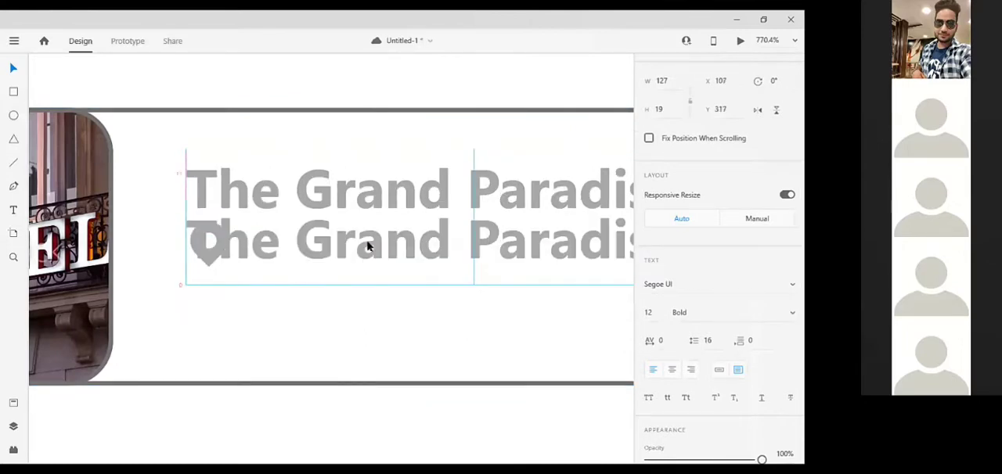
{"action": "key", "text": "Right"}
{"action": "key", "text": "Right"}
{"action": "key", "text": "Right"}
{"action": "key", "text": "Right"}
{"action": "key", "text": "Right"}
{"action": "key", "text": "Right"}
{"action": "key", "text": "Right"}
{"action": "key", "text": "Right"}
{"action": "key", "text": "Right"}
{"action": "key", "text": "Right"}
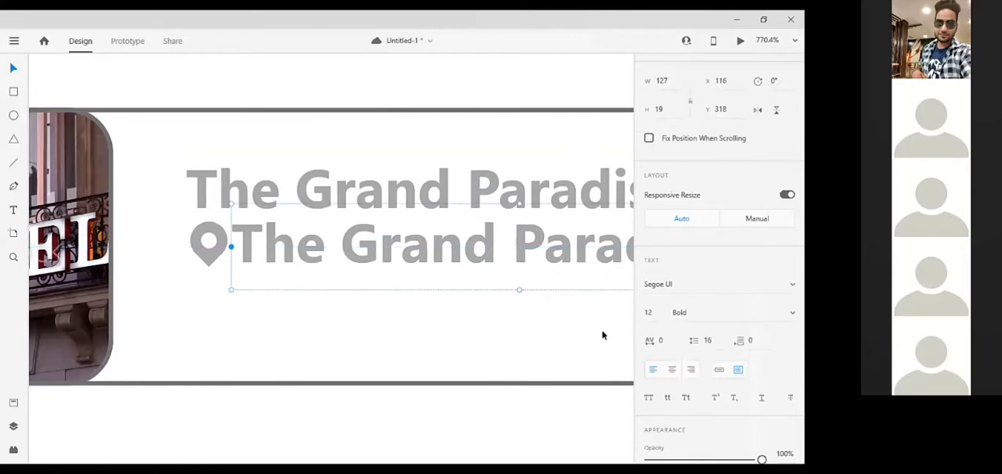
Set the copied text's font size to 8 and move it to X 118, Y 321 to line up with the pin.
{"action": "left_click", "coordinate": [649, 313]}
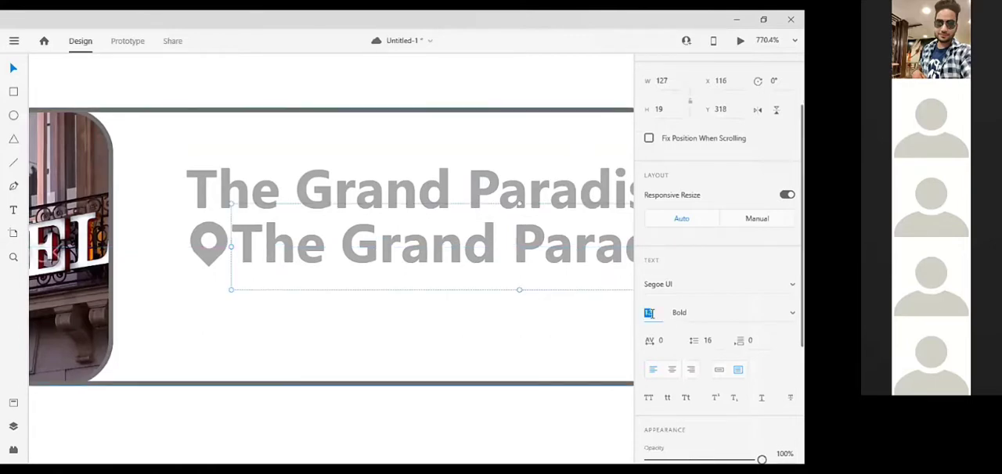
{"action": "type", "text": "8"}
{"action": "key", "text": "Return"}
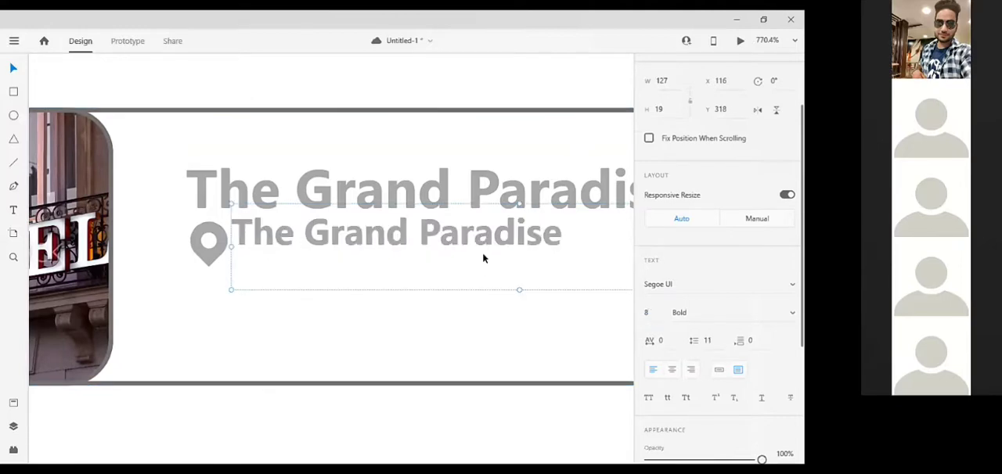
{"action": "key", "text": "Down"}
{"action": "key", "text": "Down"}
{"action": "key", "text": "Down"}
{"action": "key", "text": "Right"}
{"action": "key", "text": "Right"}
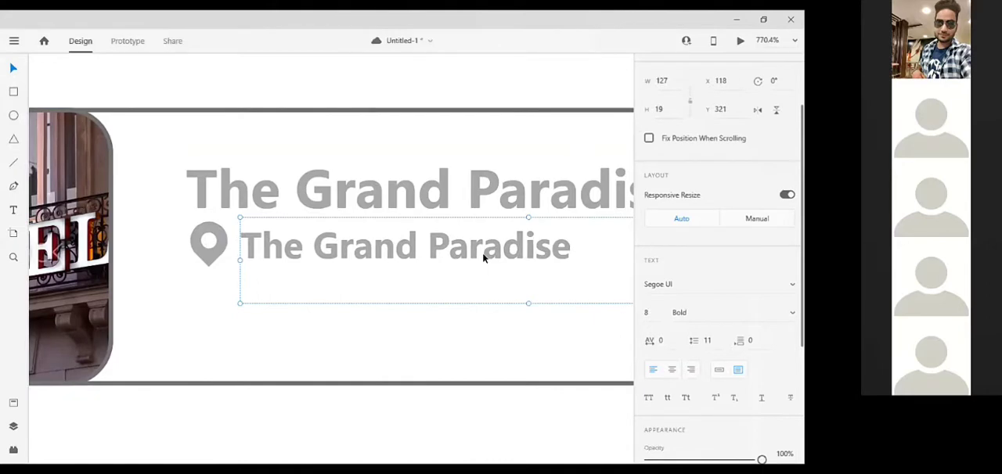
Replace the wording of the small text beside the pin with "Hari Nagar, New Delhi".
{"action": "double_click", "coordinate": [440, 250]}
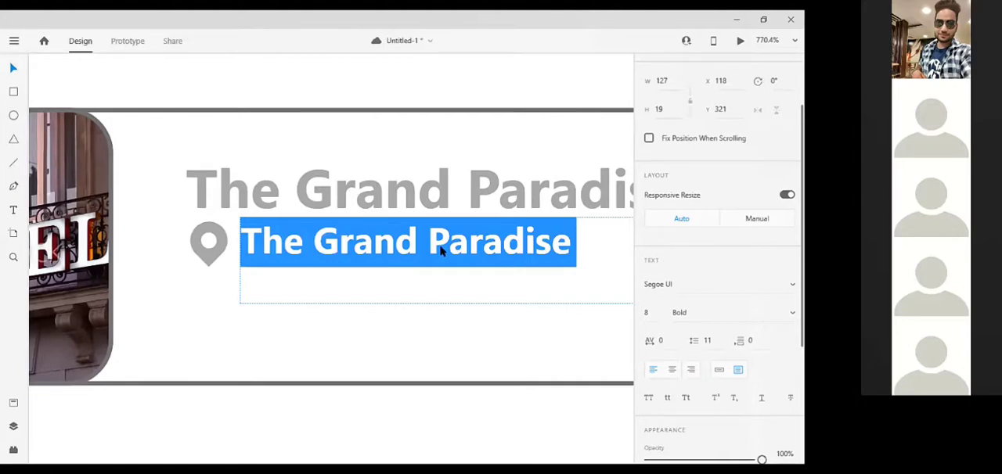
{"action": "type", "text": "har"}
{"action": "key", "text": "BackSpace"}
{"action": "key", "text": "BackSpace"}
{"action": "key", "text": "BackSpace"}
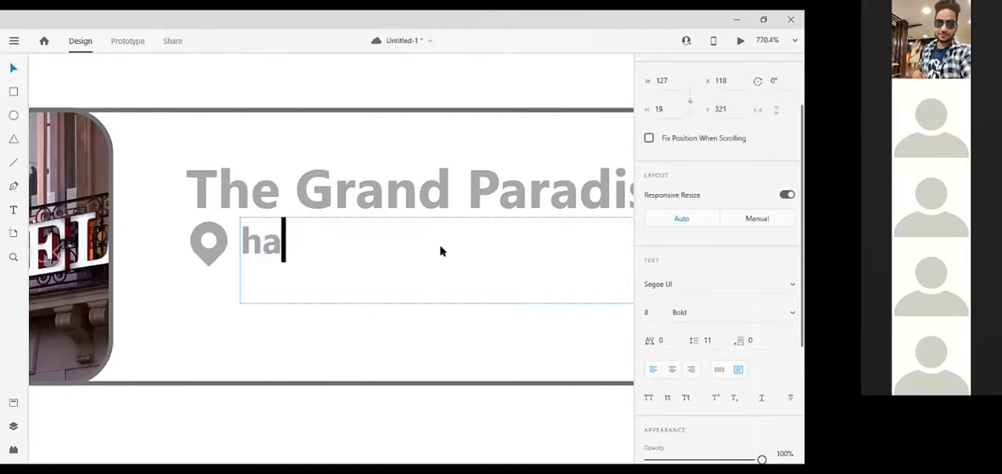
{"action": "type", "text": "Hari "}
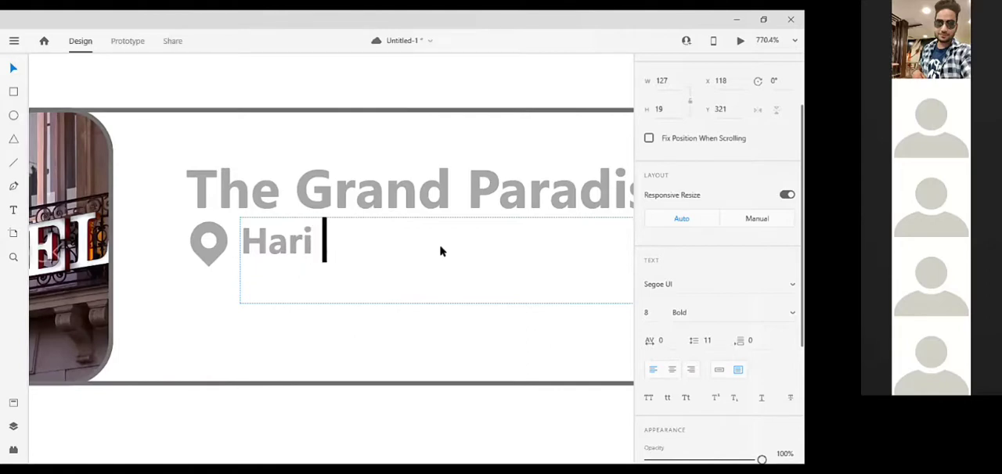
{"action": "type", "text": "Nagar, "}
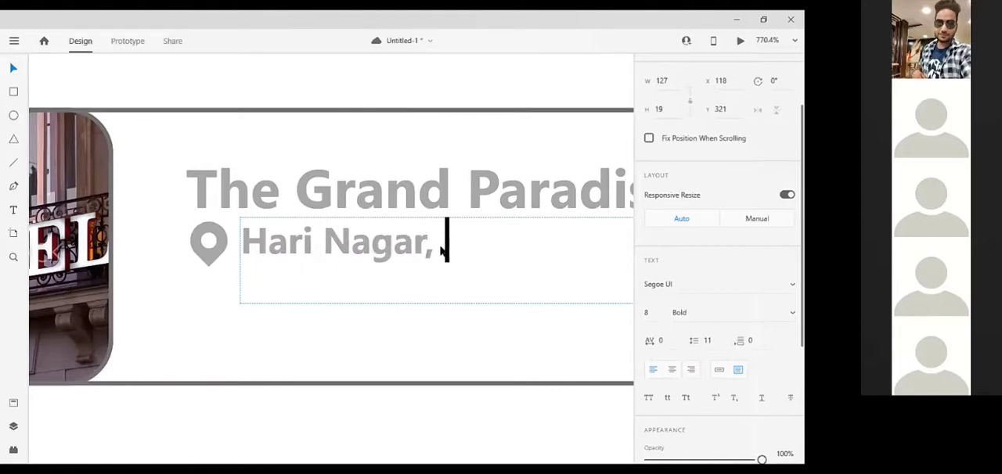
{"action": "type", "text": "New DElhi"}
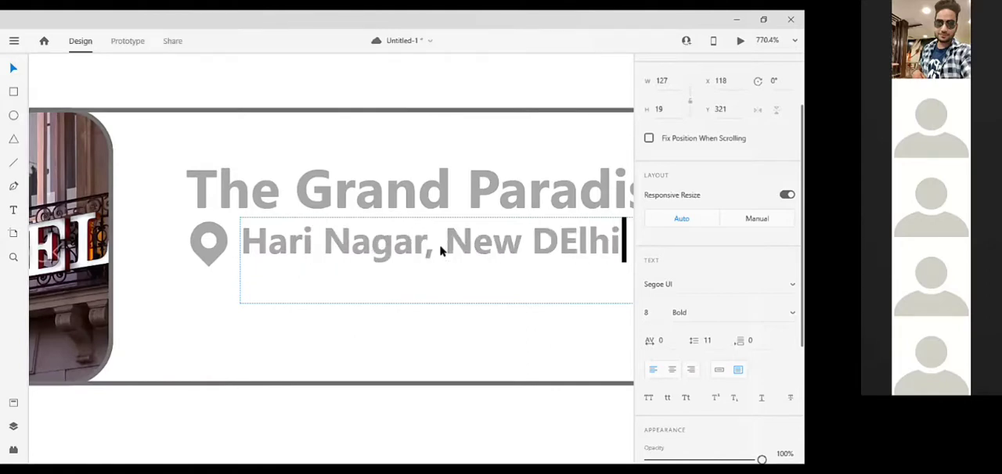
{"action": "key", "text": "Left"}
{"action": "key", "text": "Left"}
{"action": "key", "text": "Left"}
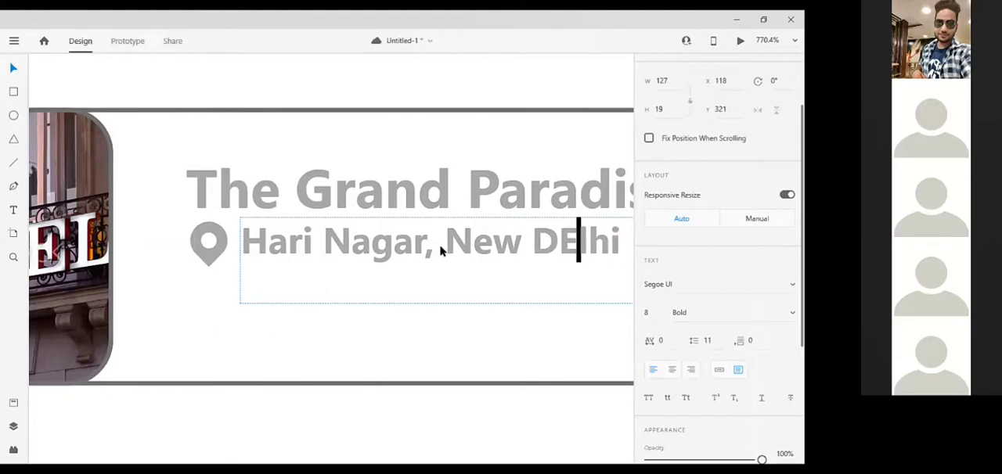
{"action": "key", "text": "Right"}
{"action": "key", "text": "BackSpace"}
{"action": "key", "text": "BackSpace"}
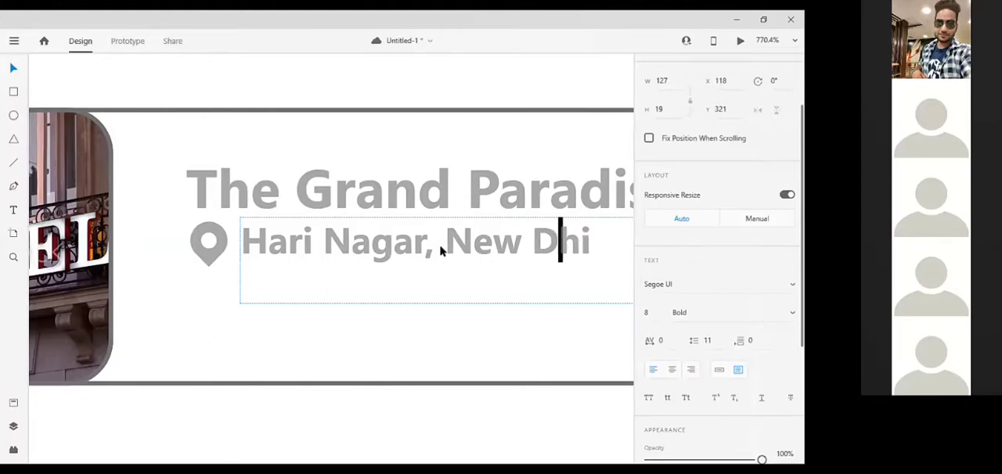
{"action": "type", "text": "el"}
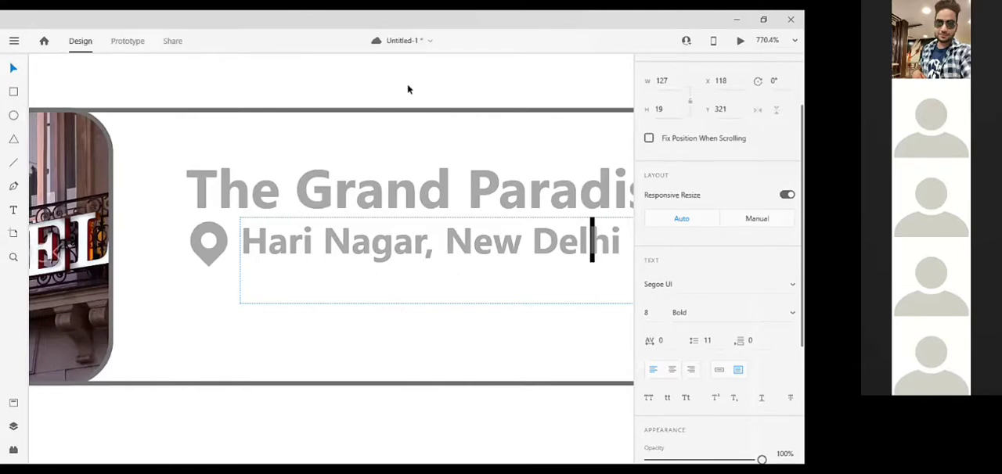
{"action": "key", "text": "Escape"}
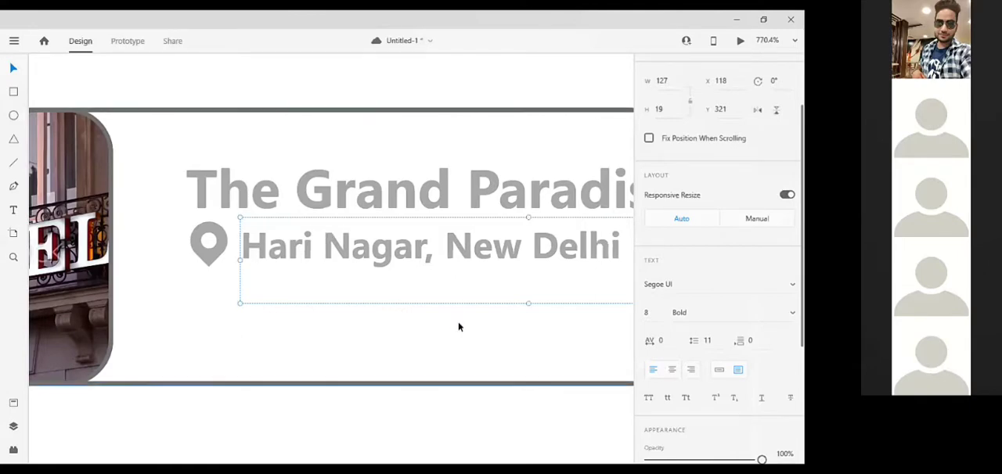
Add a drop shadow to the hotel card's rounded rectangle in the Recommended section.
{"action": "scroll", "coordinate": [458, 322], "scroll_direction": "down", "scroll_amount": 10}
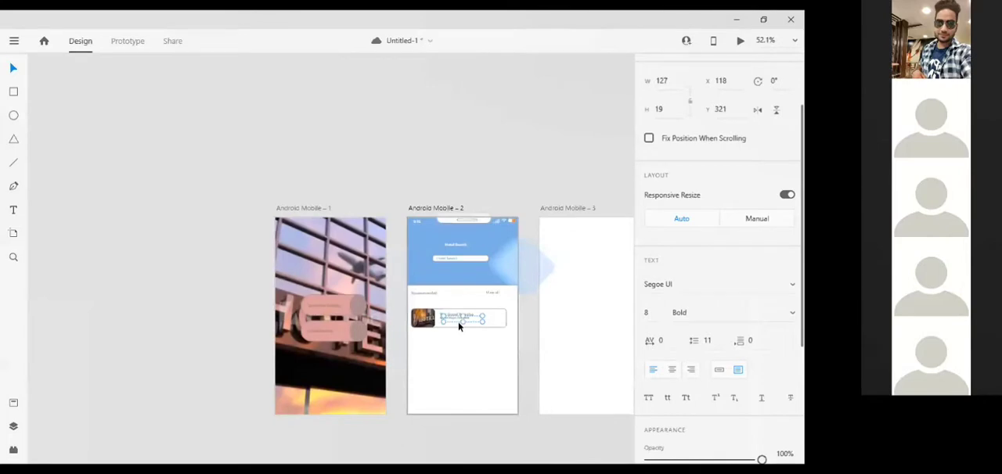
{"action": "scroll", "coordinate": [458, 322], "scroll_direction": "up", "scroll_amount": 5}
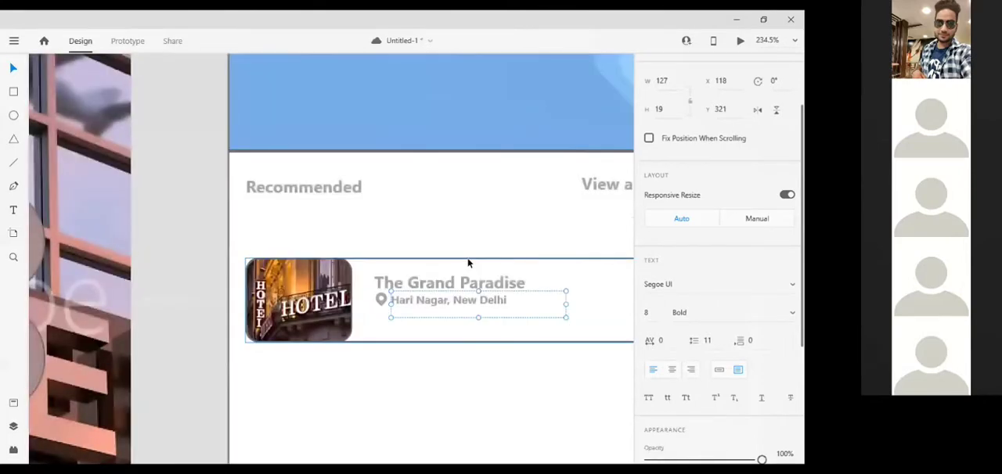
{"action": "left_click", "coordinate": [468, 264]}
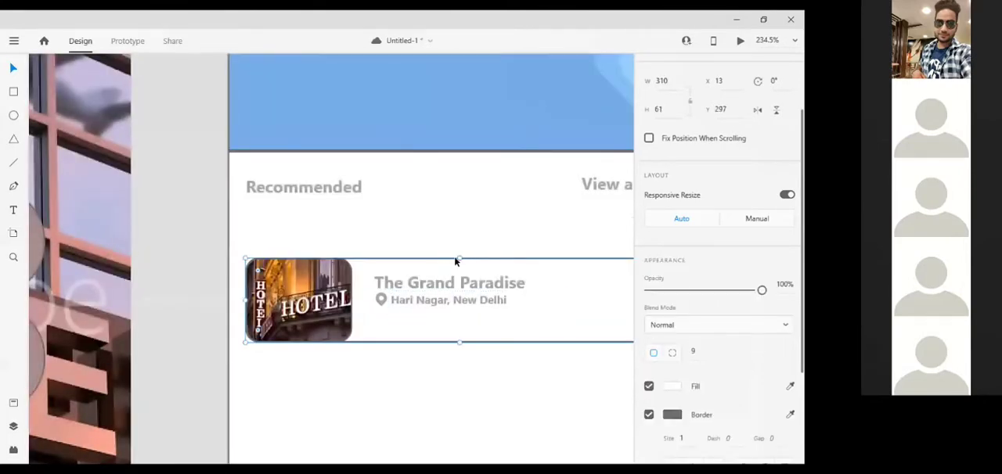
{"action": "right_click", "coordinate": [513, 288]}
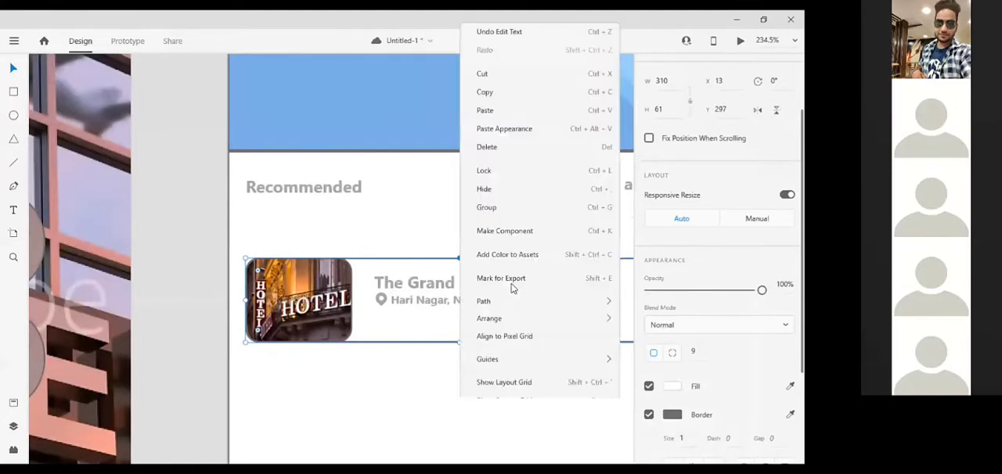
{"action": "mouse_move", "coordinate": [525, 347]}
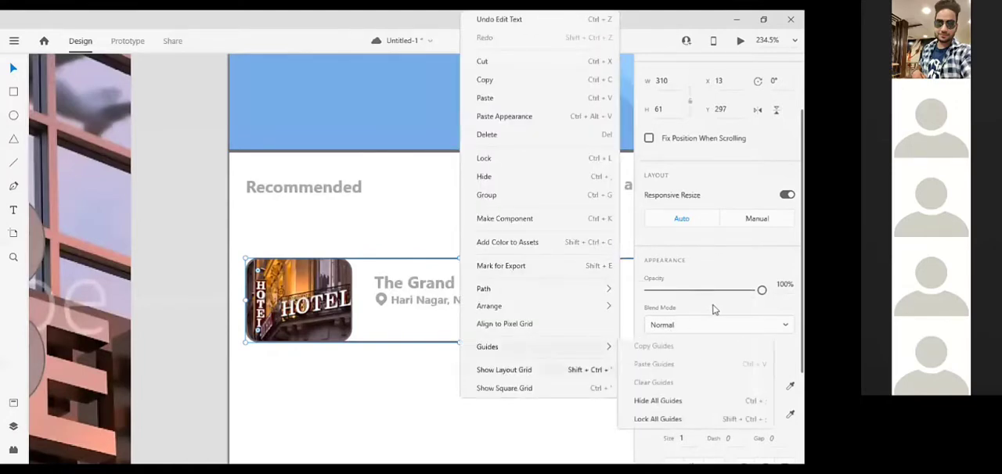
{"action": "left_click", "coordinate": [720, 353]}
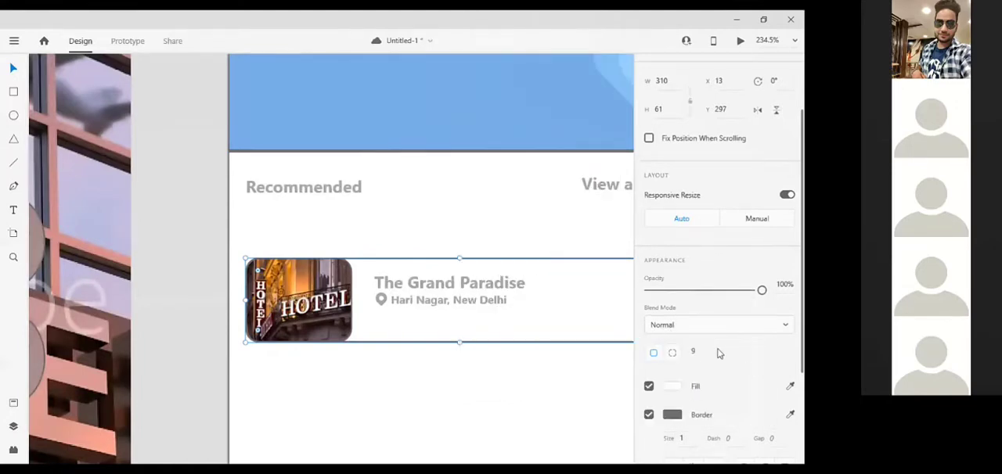
{"action": "scroll", "coordinate": [719, 353], "scroll_direction": "down", "scroll_amount": 3}
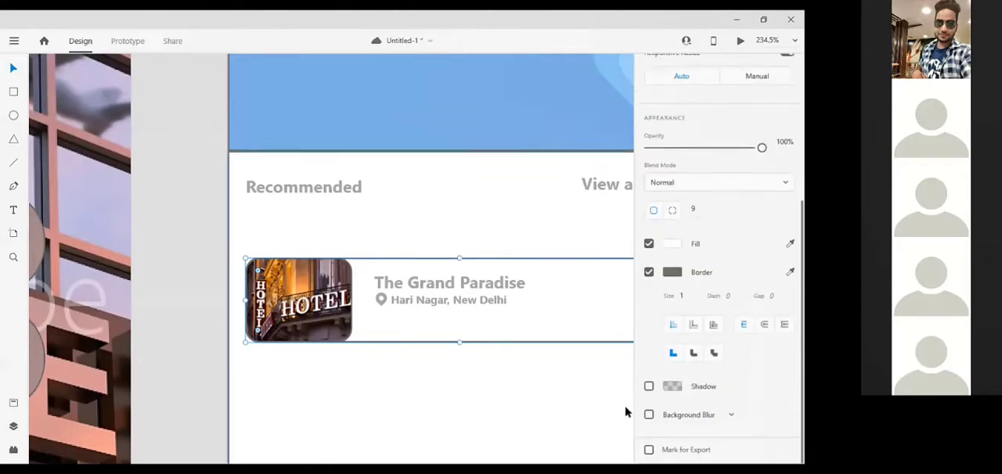
{"action": "left_click", "coordinate": [649, 386]}
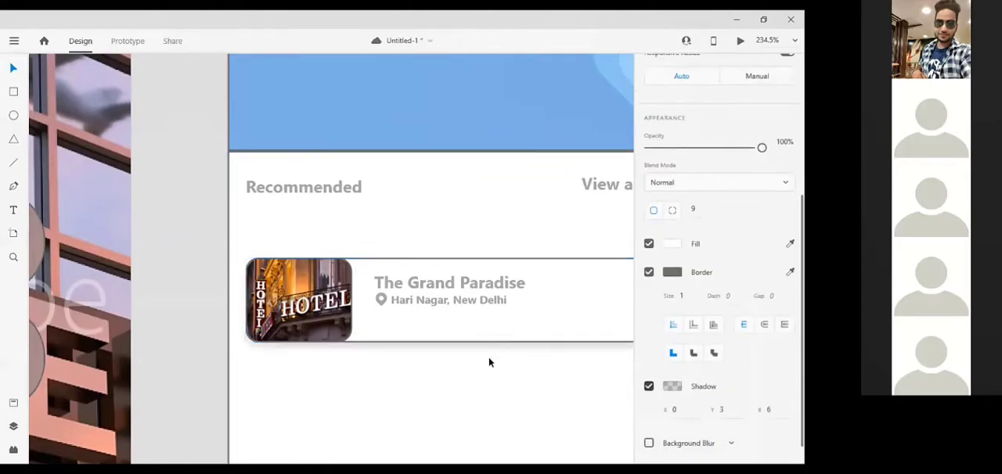
Remove the border from the hotel card's rounded rectangle.
{"action": "left_click", "coordinate": [467, 339]}
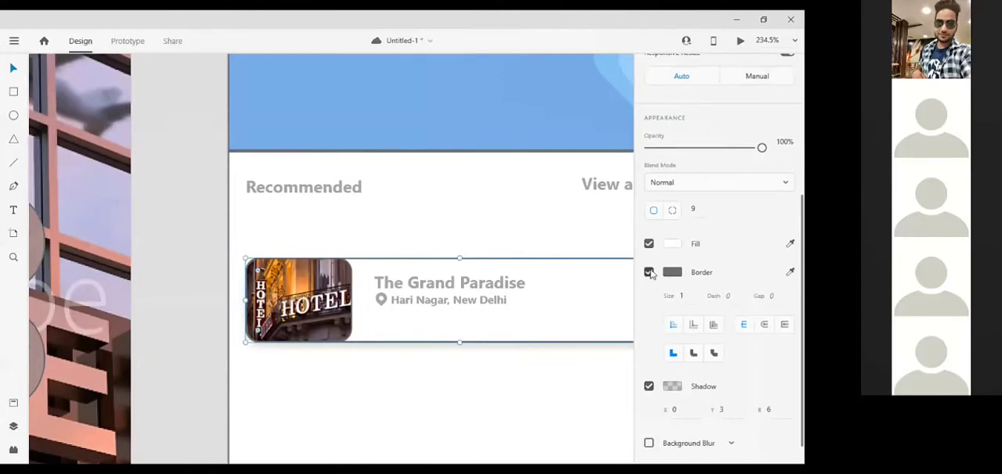
{"action": "left_click", "coordinate": [503, 390]}
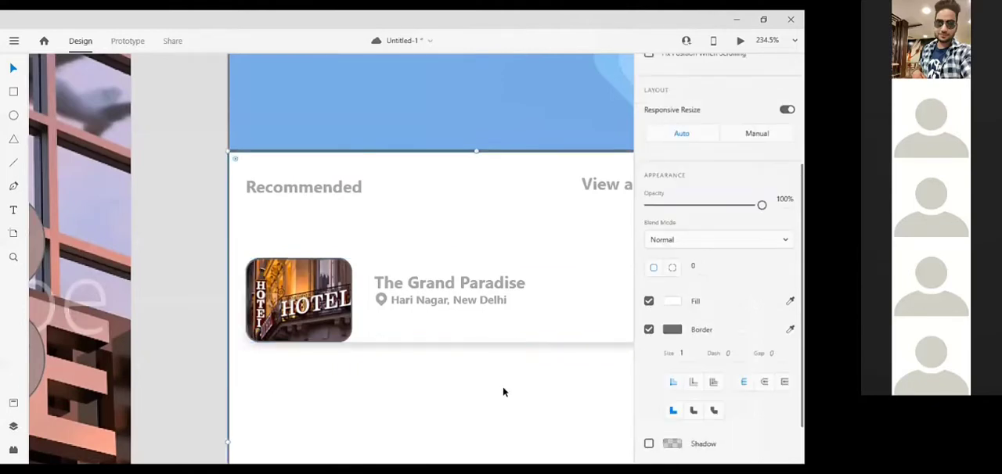
{"action": "scroll", "coordinate": [504, 391], "scroll_direction": "down", "scroll_amount": 1}
{"action": "scroll", "coordinate": [504, 391], "scroll_direction": "down", "scroll_amount": 5}
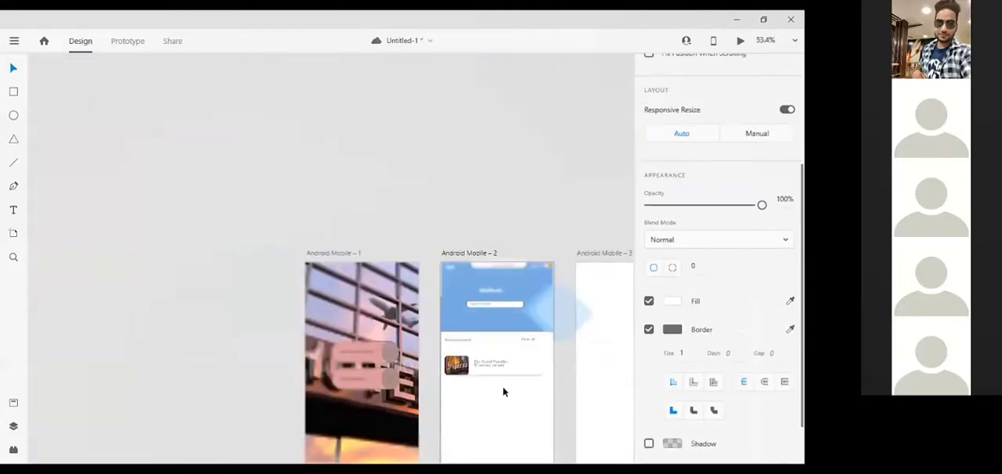
Duplicate the hotel card's white rounded rectangle and place the copy below the first card at X 13, Y 385.
{"action": "scroll", "coordinate": [503, 392], "scroll_direction": "down", "scroll_amount": 1}
{"action": "scroll", "coordinate": [504, 388], "scroll_direction": "up", "scroll_amount": 3}
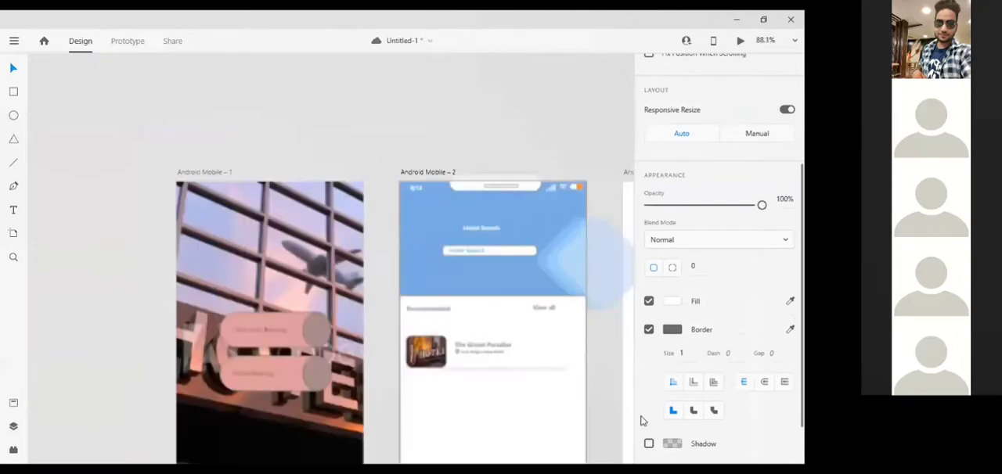
{"action": "left_click", "coordinate": [613, 407]}
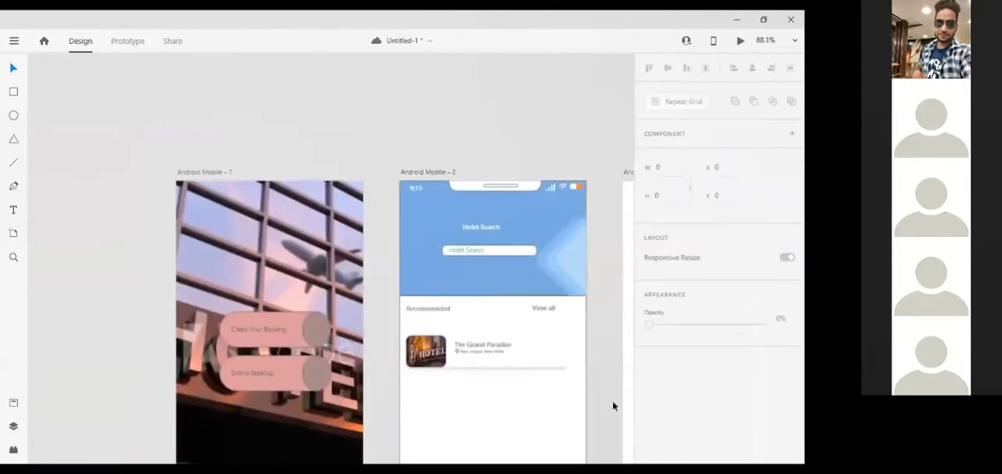
{"action": "scroll", "coordinate": [540, 281], "scroll_direction": "down", "scroll_amount": 3}
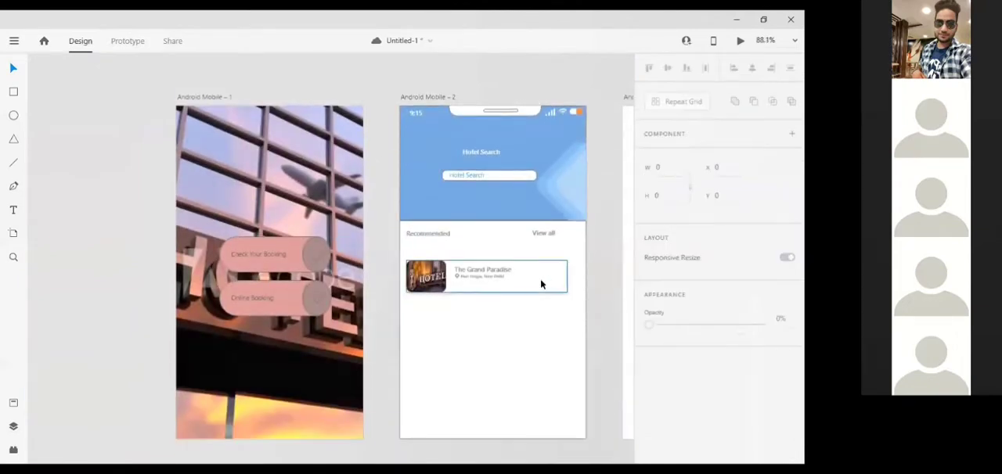
{"action": "left_click", "coordinate": [540, 283]}
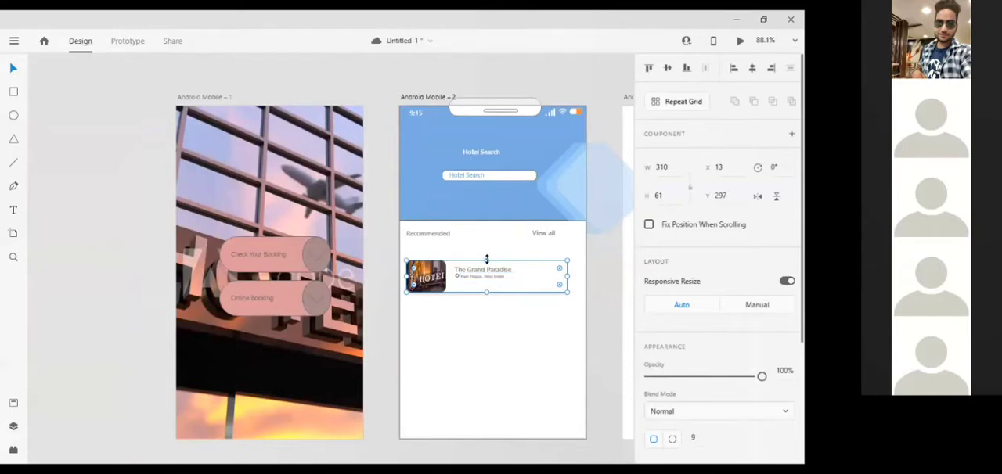
{"action": "left_click", "coordinate": [486, 327]}
{"action": "key", "text": "ctrl+z"}
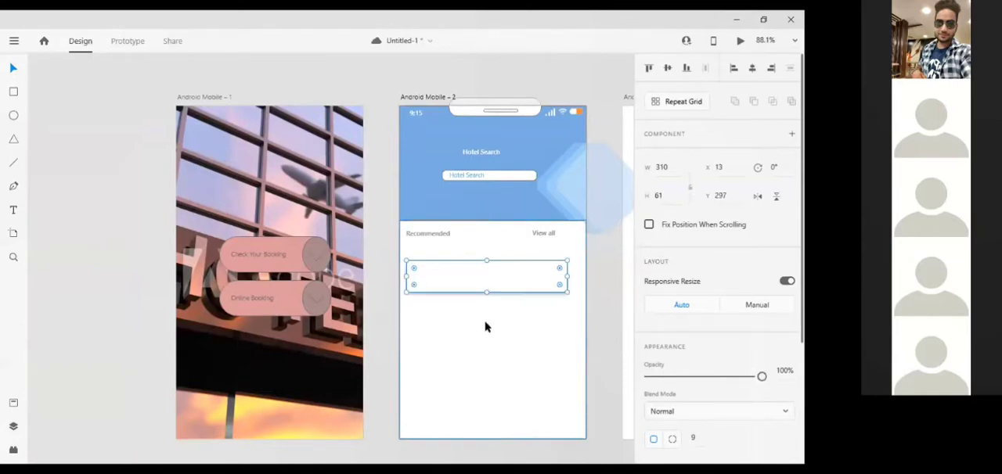
{"action": "key", "text": "Down"}
{"action": "key", "text": "Down"}
{"action": "key", "text": "Down"}
{"action": "key", "text": "Down"}
{"action": "key", "text": "Down"}
{"action": "key", "text": "Down"}
{"action": "key", "text": "Down"}
{"action": "key", "text": "Down"}
{"action": "key", "text": "Down"}
{"action": "key", "text": "Down"}
{"action": "key", "text": "Down"}
{"action": "key", "text": "Down"}
{"action": "key", "text": "Down"}
{"action": "key", "text": "Down"}
{"action": "key", "text": "Down"}
{"action": "key", "text": "Down"}
{"action": "key", "text": "Down"}
{"action": "key", "text": "Down"}
{"action": "key", "text": "Down"}
{"action": "key", "text": "Down"}
{"action": "key", "text": "Down"}
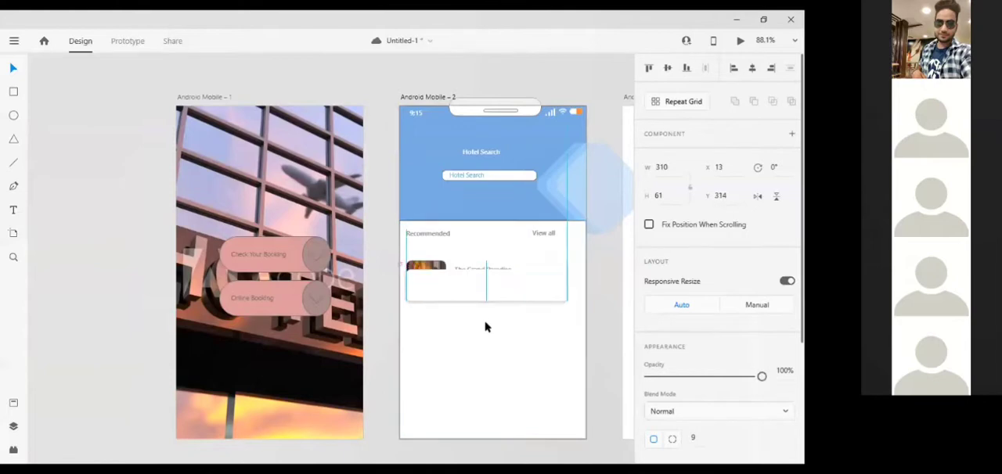
{"action": "key", "text": "Down"}
{"action": "key", "text": "Down"}
{"action": "key", "text": "Down"}
{"action": "key", "text": "Down"}
{"action": "key", "text": "Down"}
{"action": "key", "text": "Down"}
{"action": "key", "text": "Down"}
{"action": "key", "text": "Down"}
{"action": "key", "text": "Down"}
{"action": "key", "text": "Down"}
{"action": "key", "text": "Down"}
{"action": "key", "text": "Down"}
{"action": "key", "text": "Down"}
{"action": "key", "text": "Down"}
{"action": "key", "text": "Down"}
{"action": "key", "text": "Down"}
{"action": "key", "text": "Down"}
{"action": "key", "text": "Down"}
{"action": "key", "text": "Down"}
{"action": "key", "text": "Down"}
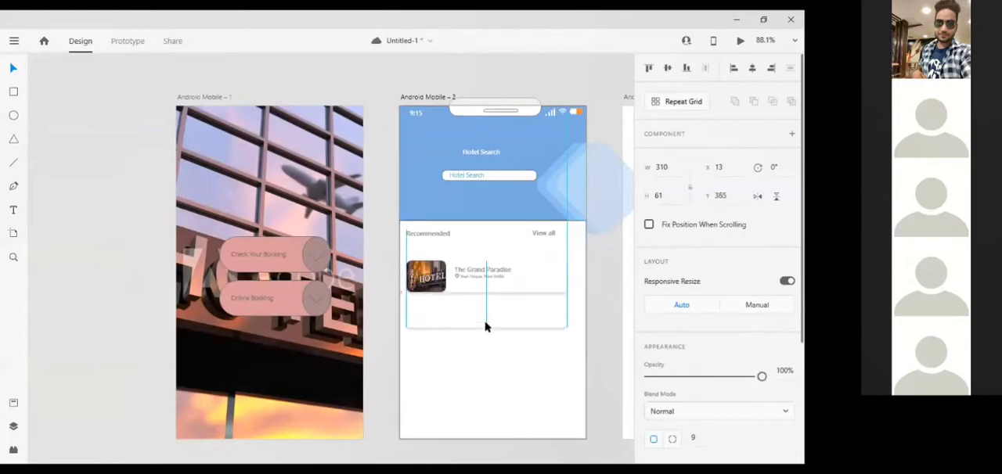
{"action": "key", "text": "Down"}
{"action": "key", "text": "Down"}
{"action": "key", "text": "Down"}
{"action": "key", "text": "Down"}
{"action": "key", "text": "Down"}
{"action": "key", "text": "Down"}
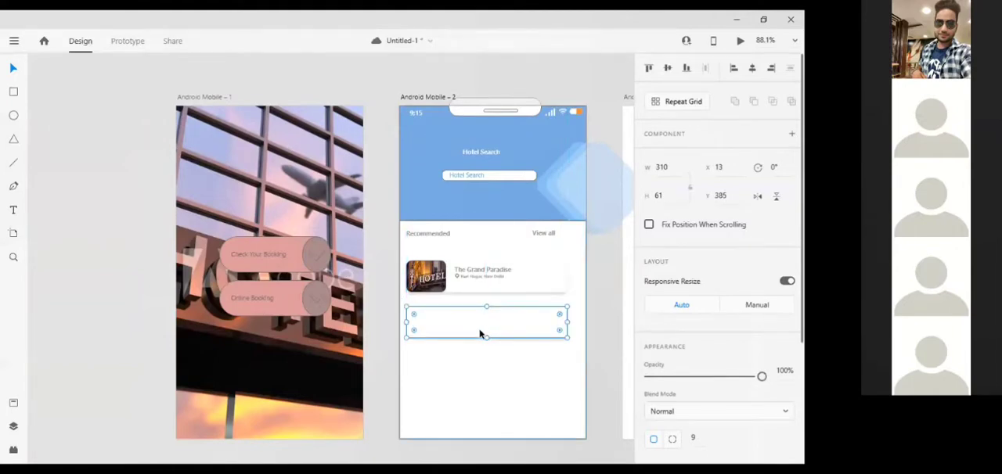
Add two more copies of the blank card further down the second screen, placing the lowest at Y 545.
{"action": "key", "text": "ctrl+v"}
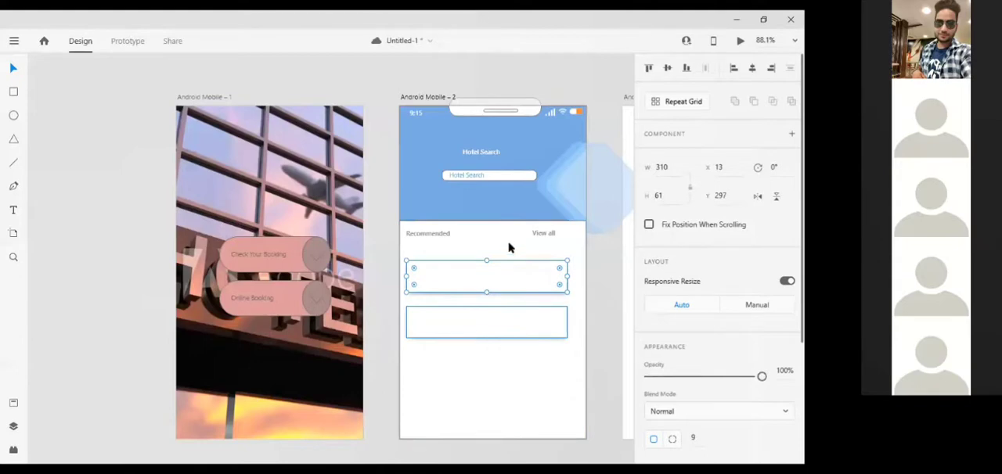
{"action": "left_click_drag", "start_coordinate": [491, 272], "coordinate": [487, 406]}
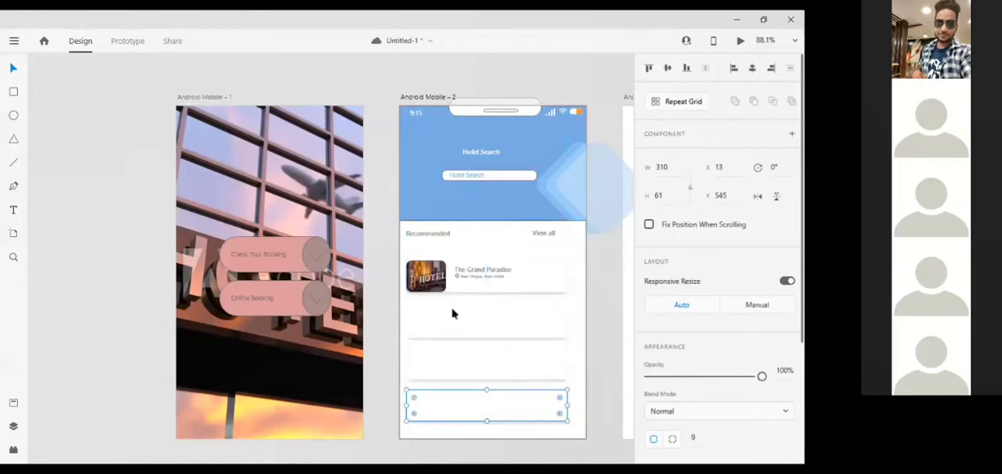
Try placing a copy of the first card's hotel thumbnail on the second card at Y 385.
{"action": "scroll", "coordinate": [452, 314], "scroll_direction": "up", "scroll_amount": 4}
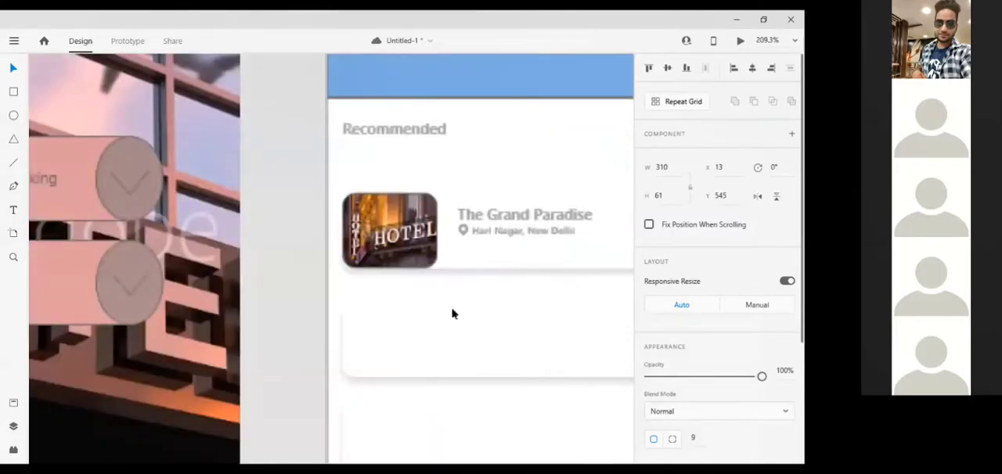
{"action": "left_click", "coordinate": [410, 257]}
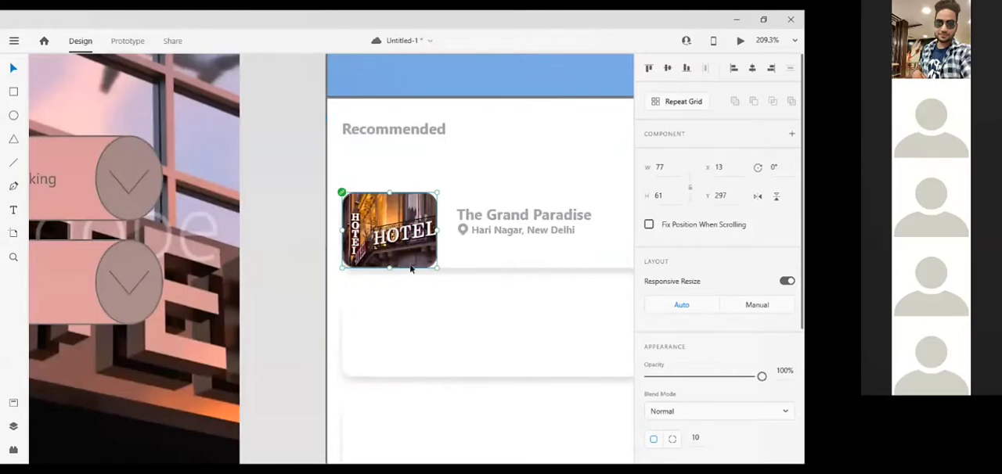
{"action": "left_click", "coordinate": [412, 335]}
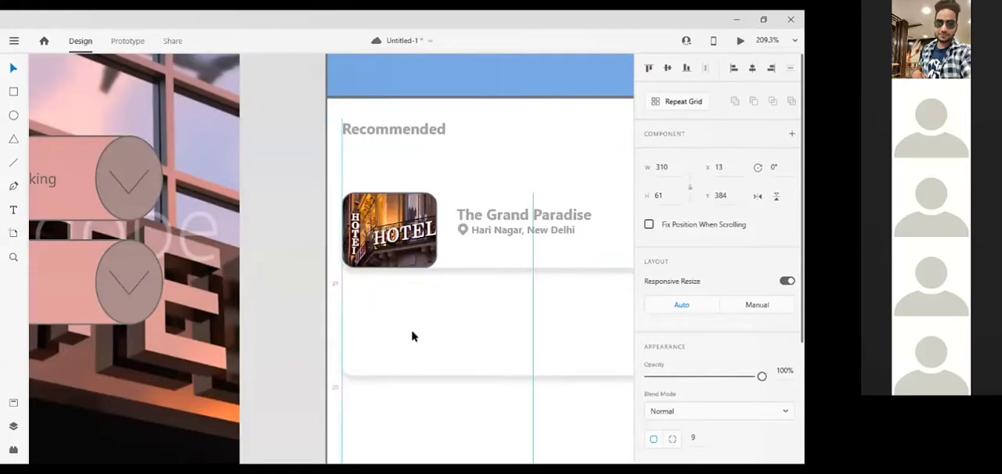
{"action": "left_click", "coordinate": [388, 205]}
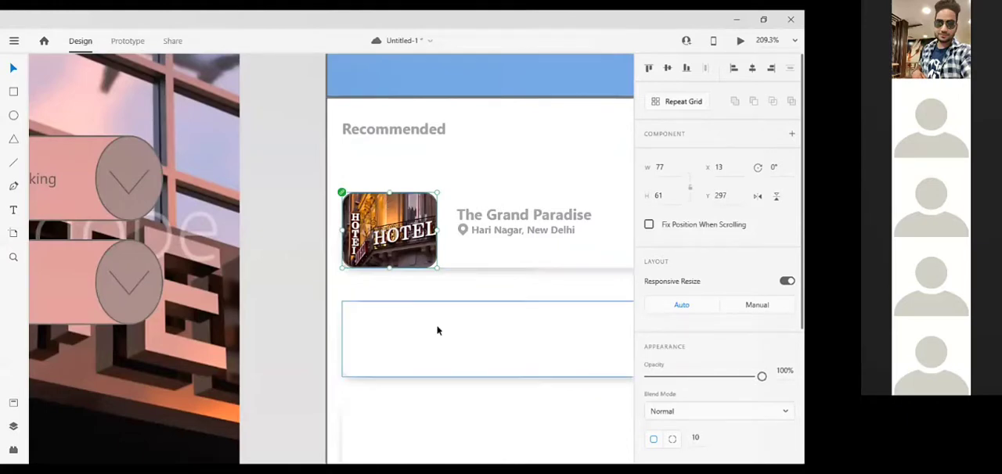
{"action": "scroll", "coordinate": [437, 331], "scroll_direction": "down", "scroll_amount": 5}
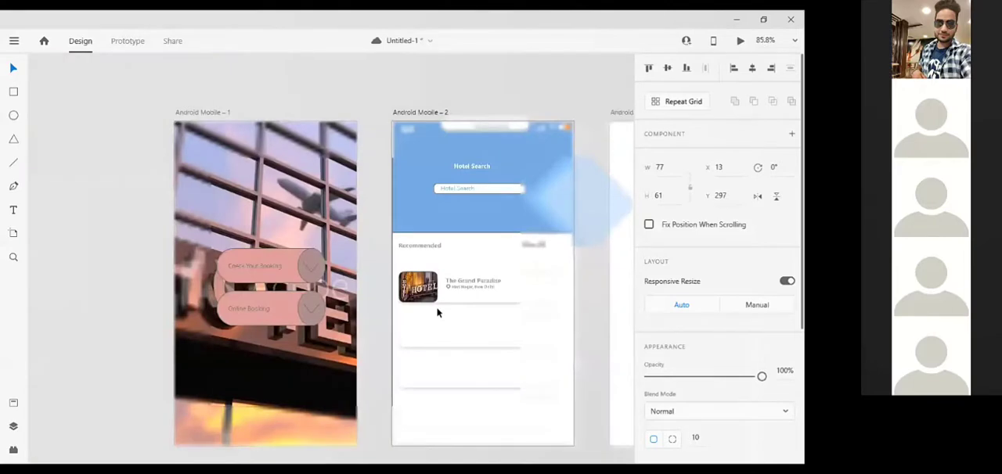
{"action": "scroll", "coordinate": [437, 312], "scroll_direction": "down", "scroll_amount": 1}
{"action": "left_click", "coordinate": [437, 313]}
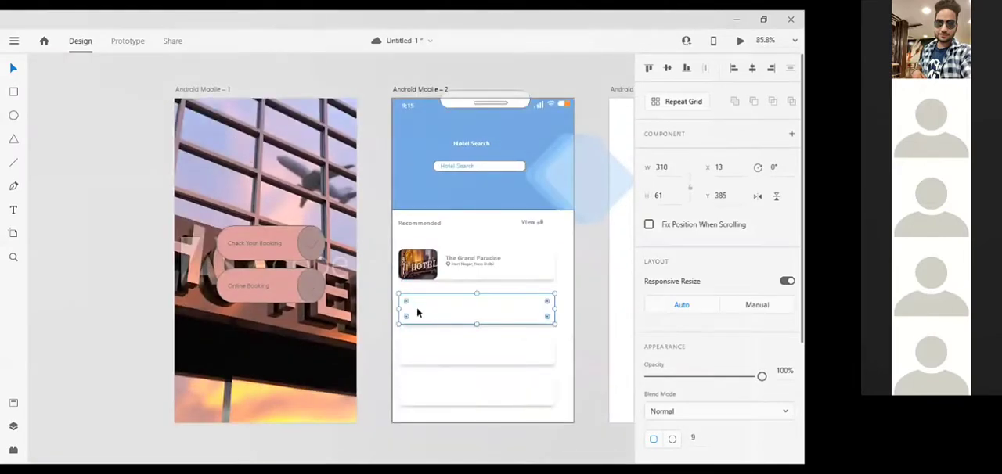
{"action": "key", "text": "ctrl+v"}
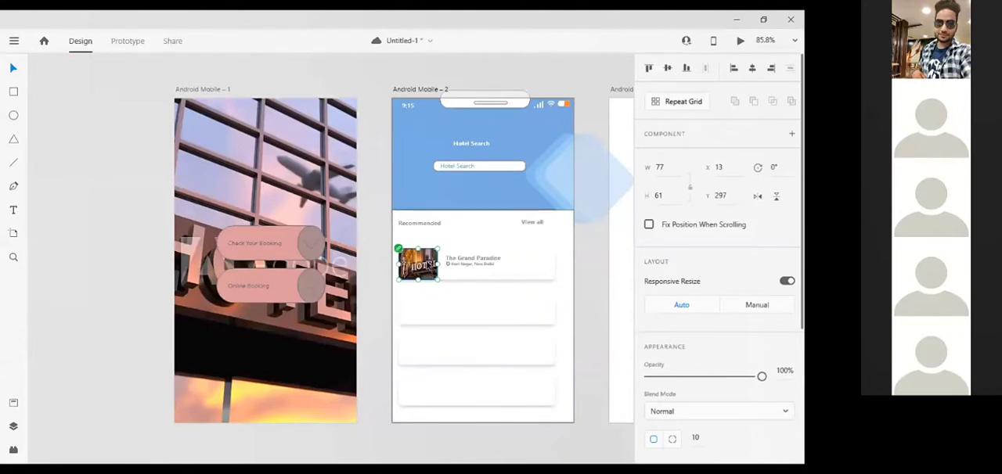
{"action": "left_click_drag", "start_coordinate": [430, 266], "coordinate": [421, 304]}
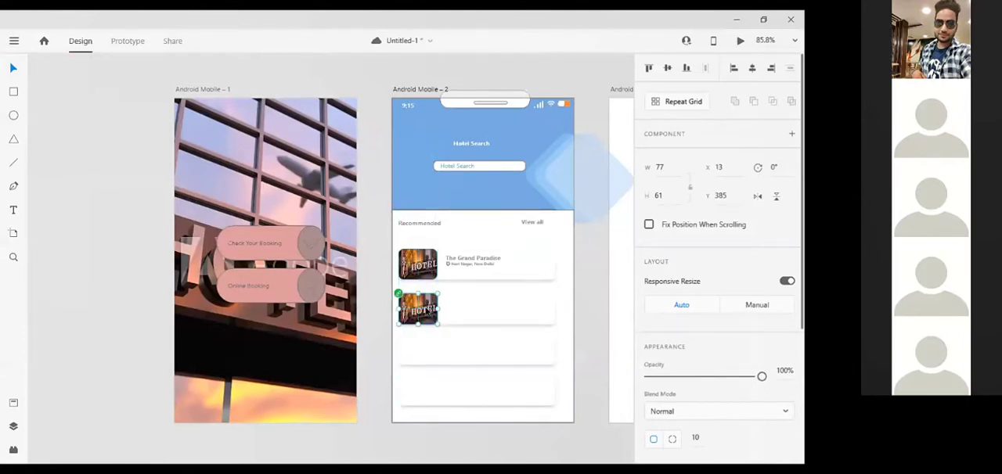
{"action": "key", "text": "Delete"}
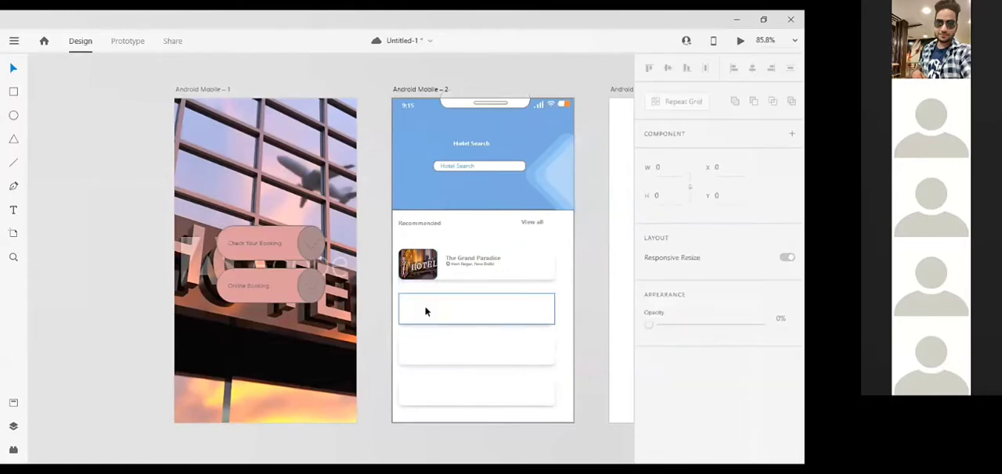
Draw a thumbnail rectangle about 74 × 61 on the second card at X 13, Y 385 and round its corners to about 8.
{"action": "left_click", "coordinate": [13, 90]}
{"action": "scroll", "coordinate": [428, 319], "scroll_direction": "up", "scroll_amount": 5}
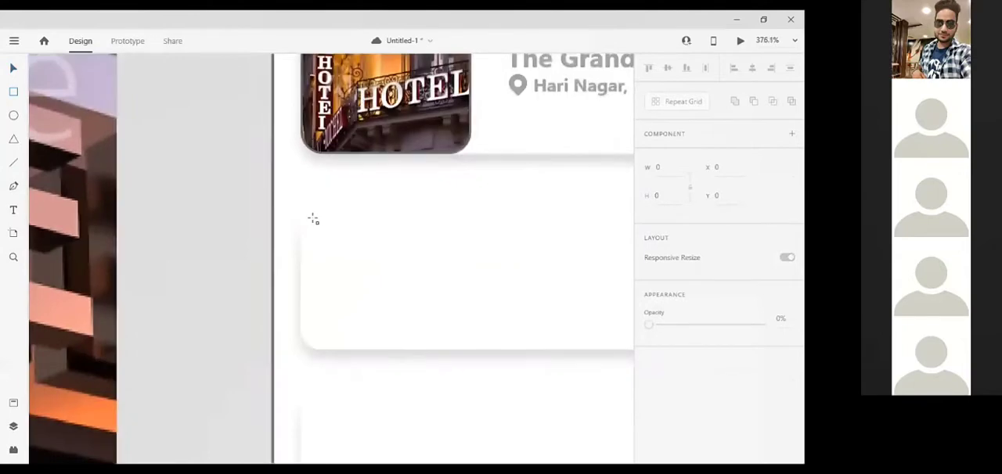
{"action": "left_click_drag", "start_coordinate": [312, 220], "coordinate": [465, 350]}
{"action": "left_click_drag", "start_coordinate": [312, 283], "coordinate": [303, 283]}
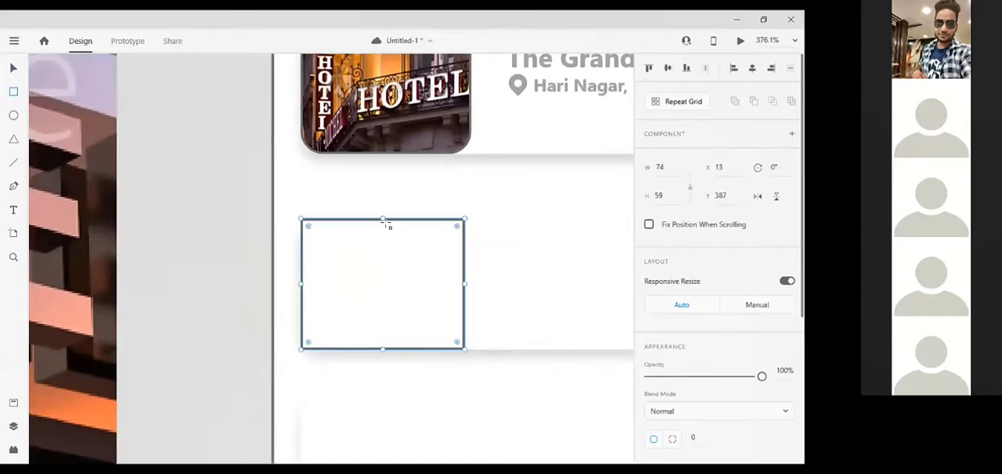
{"action": "left_click_drag", "start_coordinate": [383, 220], "coordinate": [383, 214]}
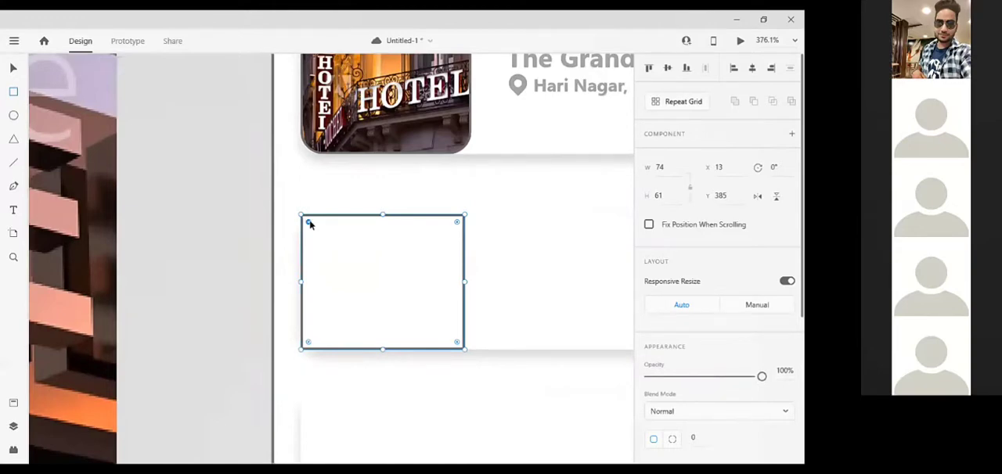
{"action": "left_click_drag", "start_coordinate": [310, 224], "coordinate": [318, 232]}
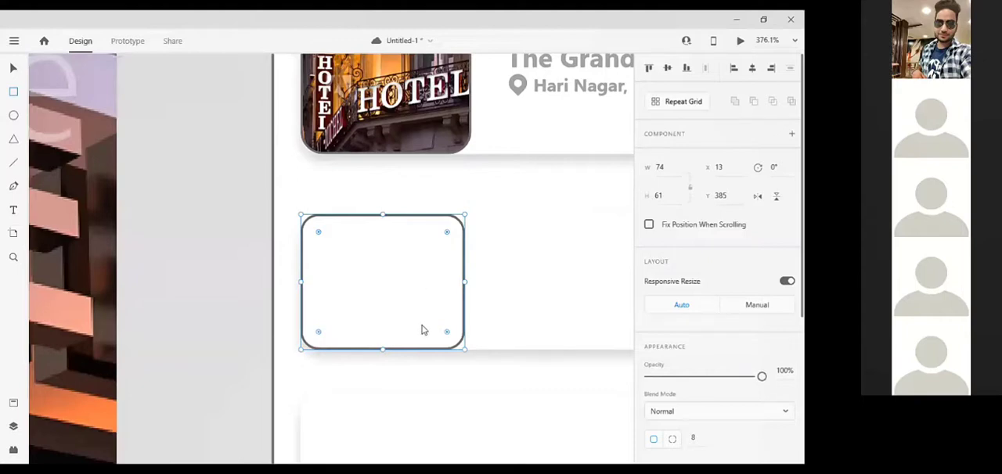
{"action": "left_click_drag", "start_coordinate": [412, 286], "coordinate": [423, 307]}
{"action": "left_click", "coordinate": [13, 67]}
{"action": "key", "text": "Delete"}
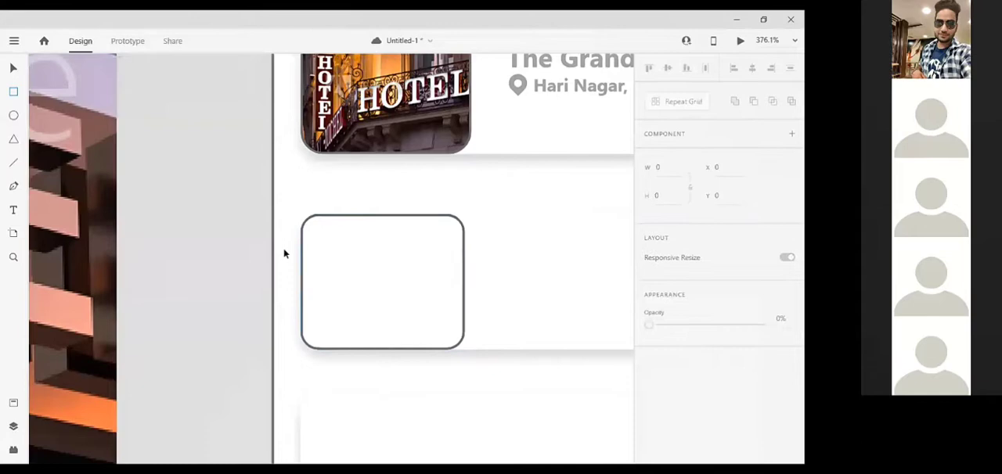
Duplicate the rounded thumbnail frame and move the copy down onto the third card at Y 465.
{"action": "key", "text": "v"}
{"action": "left_click", "coordinate": [351, 263]}
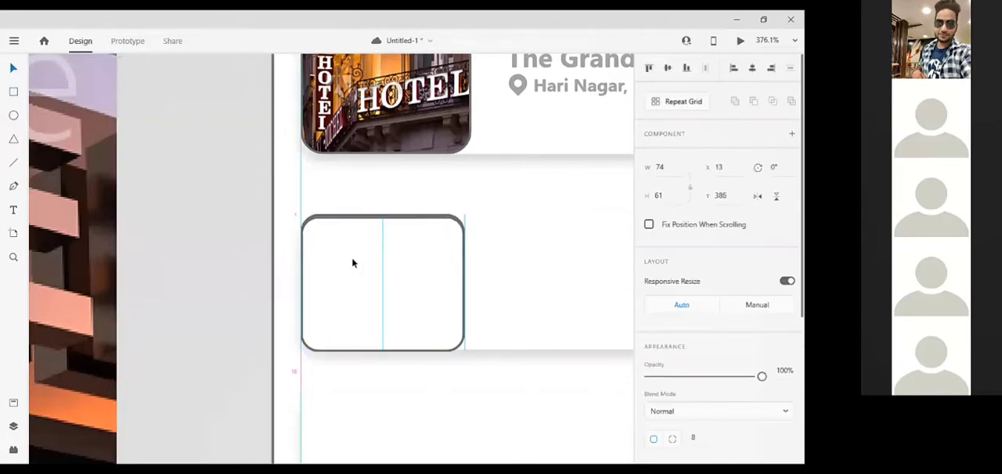
{"action": "key", "text": "Down"}
{"action": "key", "text": "Down"}
{"action": "key", "text": "Down"}
{"action": "key", "text": "Down"}
{"action": "key", "text": "Down"}
{"action": "key", "text": "Down"}
{"action": "key", "text": "Down"}
{"action": "key", "text": "Down"}
{"action": "key", "text": "Down"}
{"action": "key", "text": "Down"}
{"action": "key", "text": "Down"}
{"action": "key", "text": "Down"}
{"action": "key", "text": "Down"}
{"action": "key", "text": "Down"}
{"action": "key", "text": "Down"}
{"action": "key", "text": "Down"}
{"action": "key", "text": "Down"}
{"action": "key", "text": "Down"}
{"action": "key", "text": "Down"}
{"action": "key", "text": "Down"}
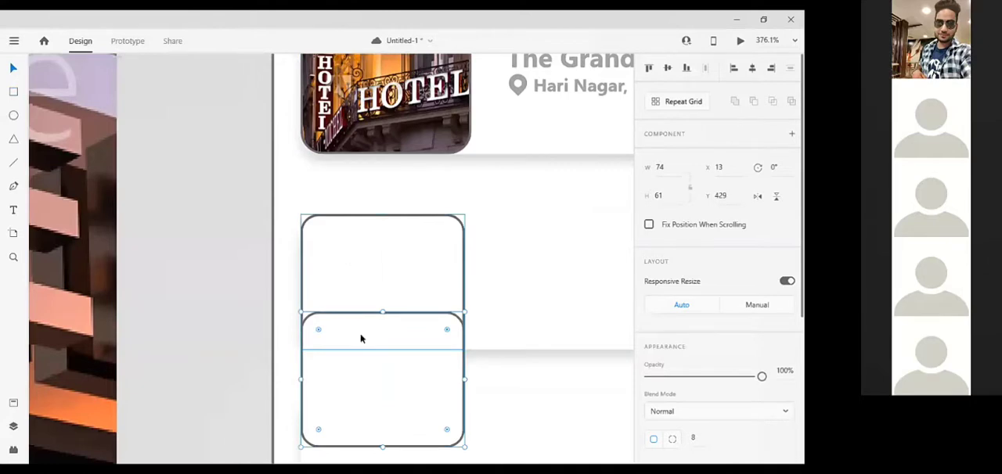
{"action": "scroll", "coordinate": [364, 329], "scroll_direction": "down", "scroll_amount": 5}
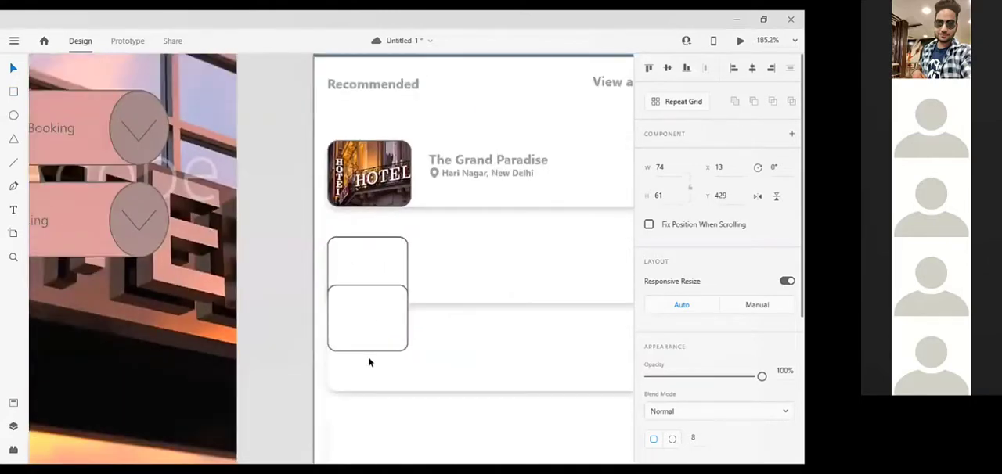
{"action": "key", "text": "Down"}
{"action": "key", "text": "Down"}
{"action": "key", "text": "Down"}
{"action": "key", "text": "Down"}
{"action": "key", "text": "Down"}
{"action": "key", "text": "Down"}
{"action": "key", "text": "Down"}
{"action": "key", "text": "Down"}
{"action": "key", "text": "Down"}
{"action": "key", "text": "Down"}
{"action": "key", "text": "Down"}
{"action": "key", "text": "Down"}
{"action": "key", "text": "Down"}
{"action": "key", "text": "Down"}
{"action": "key", "text": "Down"}
{"action": "key", "text": "Down"}
{"action": "key", "text": "Down"}
{"action": "key", "text": "Down"}
{"action": "key", "text": "Down"}
{"action": "key", "text": "Down"}
{"action": "scroll", "coordinate": [370, 360], "scroll_direction": "down", "scroll_amount": 1}
{"action": "scroll", "coordinate": [392, 290], "scroll_direction": "down", "scroll_amount": 1}
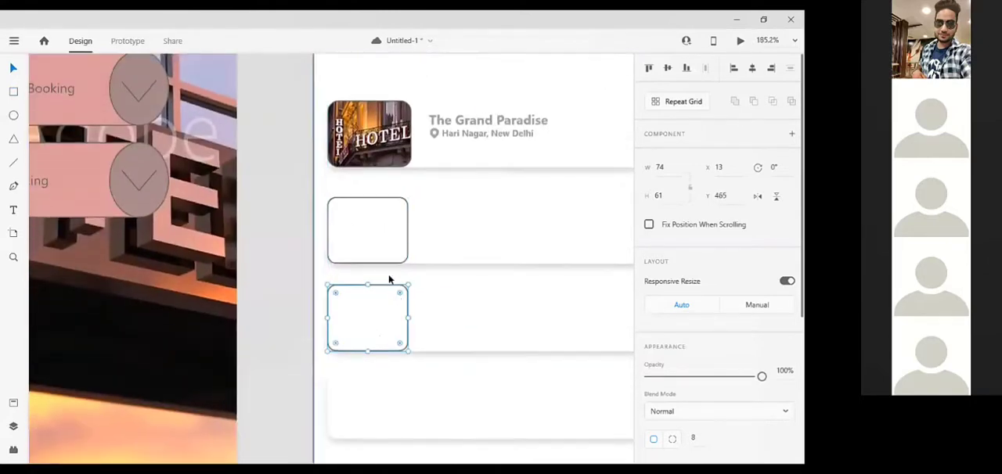
Place another copy of the rounded thumbnail frame on the fourth card at X 13, Y 545.
{"action": "scroll", "coordinate": [388, 276], "scroll_direction": "down", "scroll_amount": 1}
{"action": "left_click", "coordinate": [386, 194]}
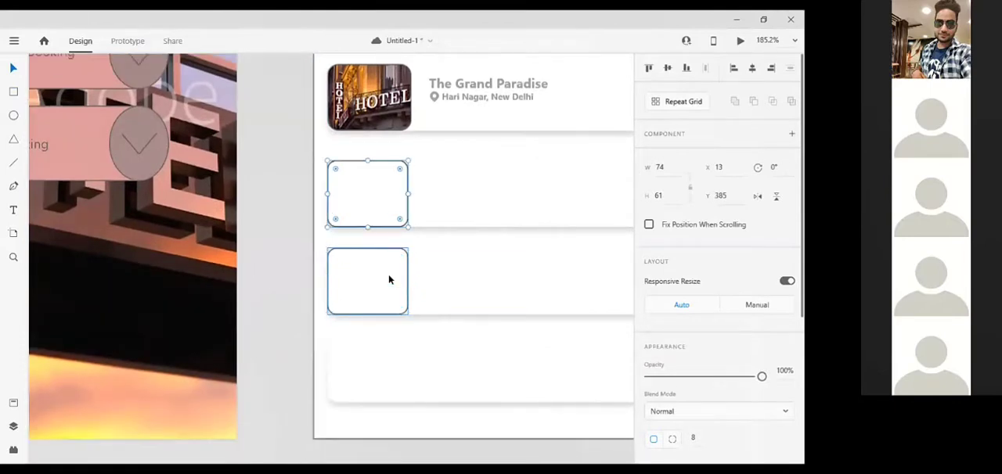
{"action": "left_click_drag", "start_coordinate": [358, 376], "coordinate": [384, 362]}
{"action": "left_click_drag", "start_coordinate": [384, 362], "coordinate": [378, 362]}
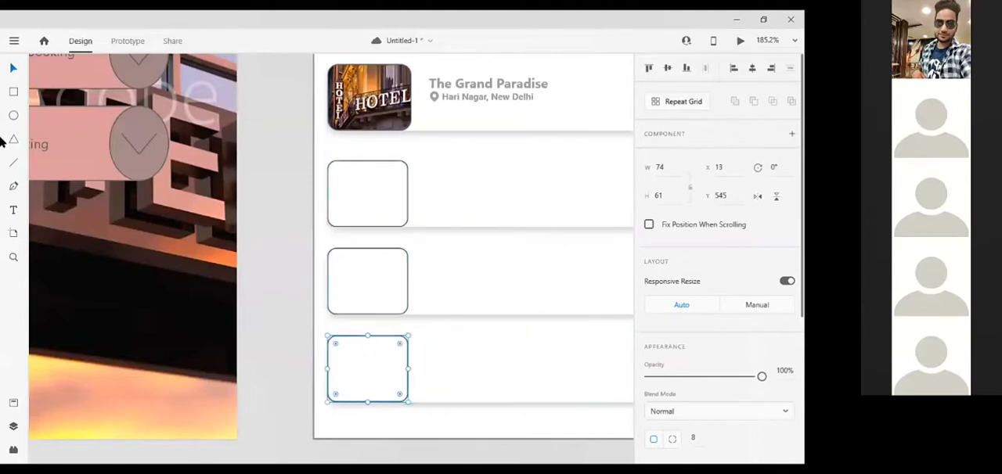
Fill the three empty thumbnail frames from CC Libraries with the luxury swimming pool, resort swimming pool and shiny hotel sign images.
{"action": "left_click", "coordinate": [12, 41]}
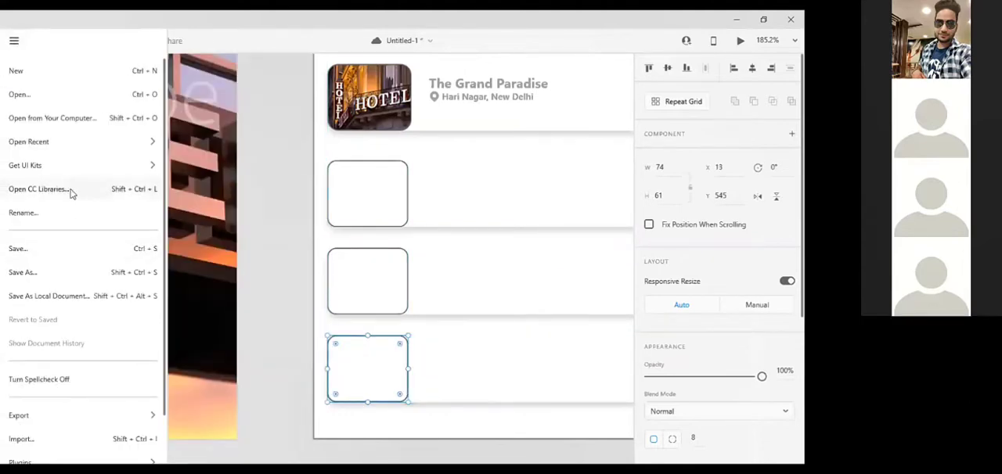
{"action": "left_click", "coordinate": [70, 193]}
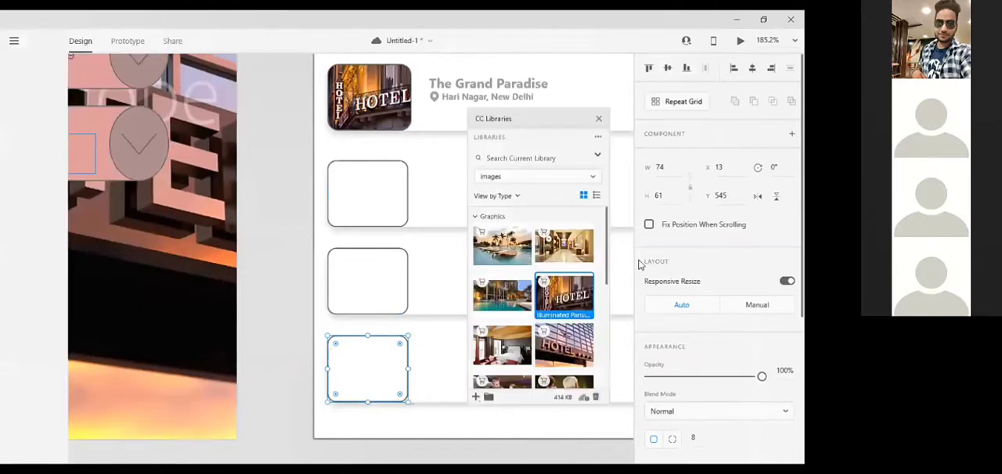
{"action": "left_click_drag", "start_coordinate": [502, 245], "coordinate": [358, 189]}
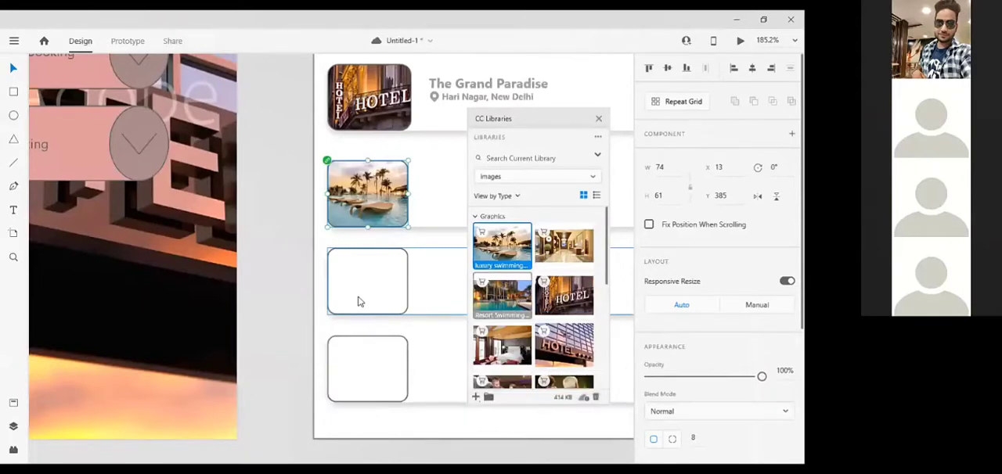
{"action": "left_click_drag", "start_coordinate": [507, 301], "coordinate": [366, 301]}
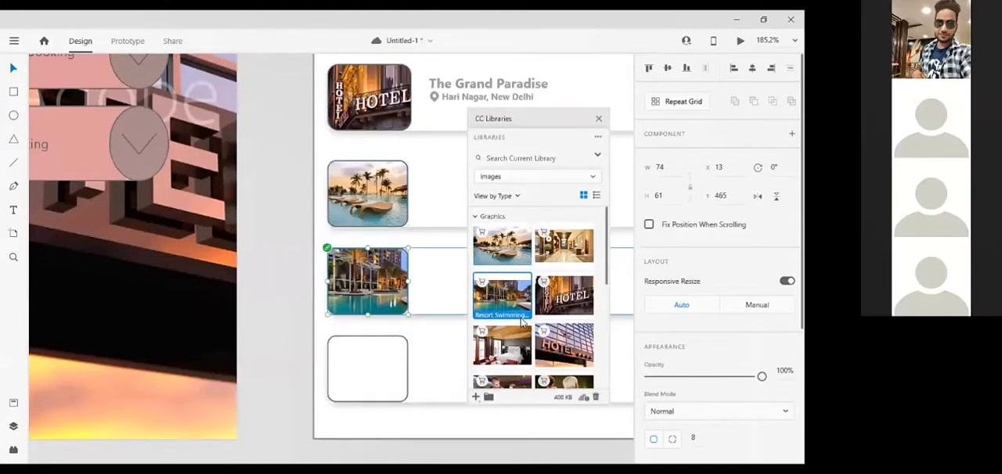
{"action": "left_click_drag", "start_coordinate": [563, 345], "coordinate": [392, 375]}
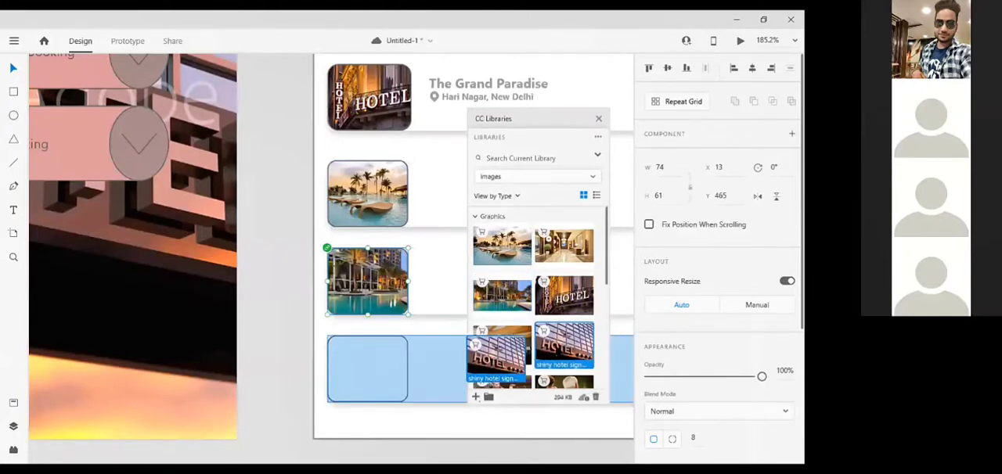
Fill the fourth card's thumbnail frame with the 3D render hotel interior image and close CC Libraries.
{"action": "left_click_drag", "start_coordinate": [572, 249], "coordinate": [364, 380]}
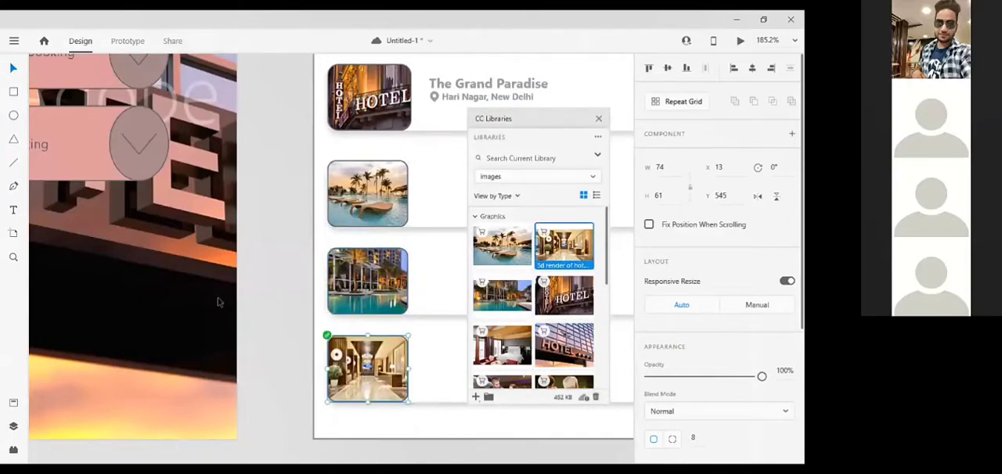
{"action": "left_click", "coordinate": [257, 291]}
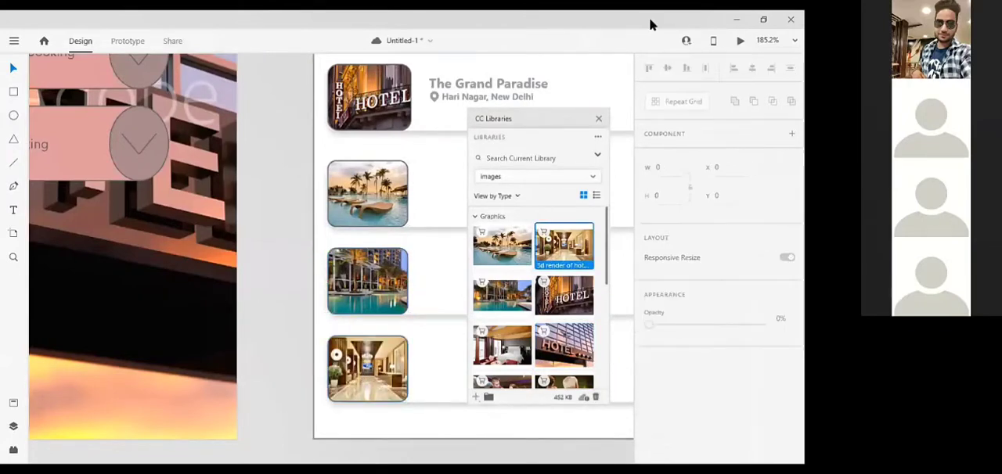
{"action": "left_click", "coordinate": [601, 120]}
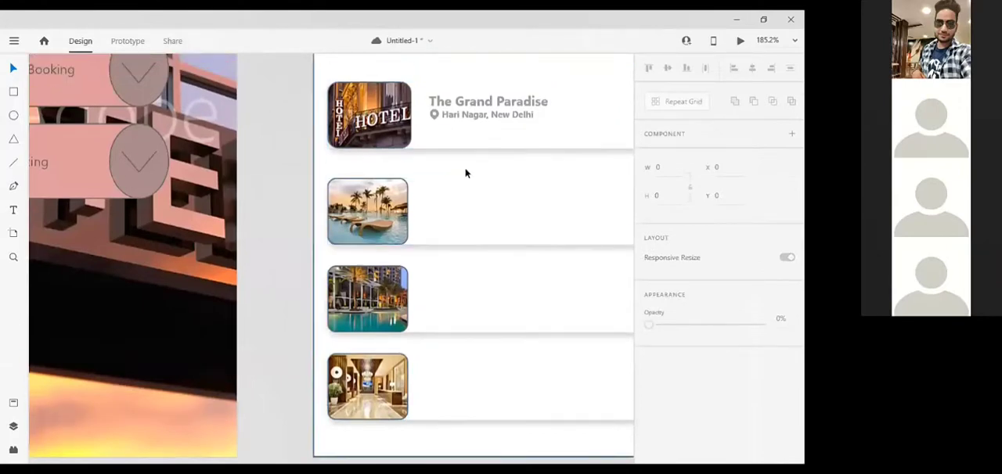
Copy the first card's hotel name and location pin icon onto the second card, beside its thumbnail.
{"action": "scroll", "coordinate": [465, 172], "scroll_direction": "right", "scroll_amount": 3}
{"action": "left_click", "coordinate": [401, 99]}
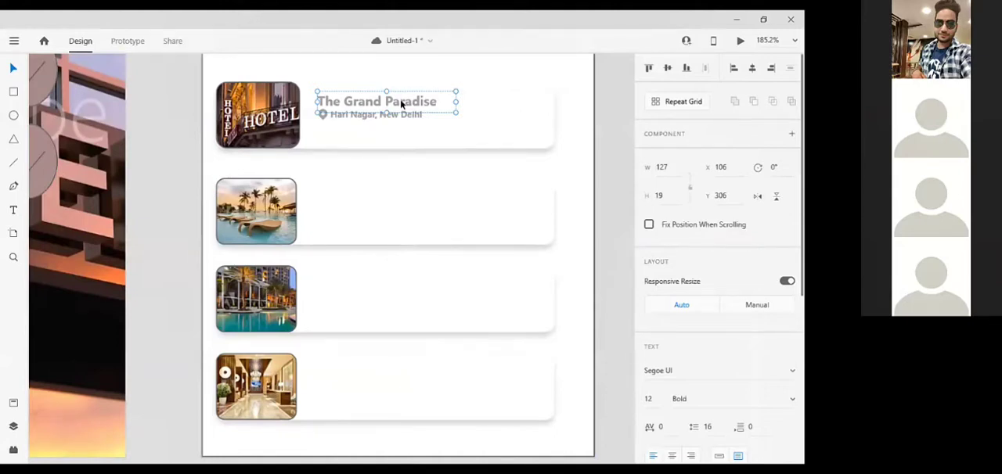
{"action": "left_click", "coordinate": [401, 214]}
{"action": "left_click", "coordinate": [361, 99]}
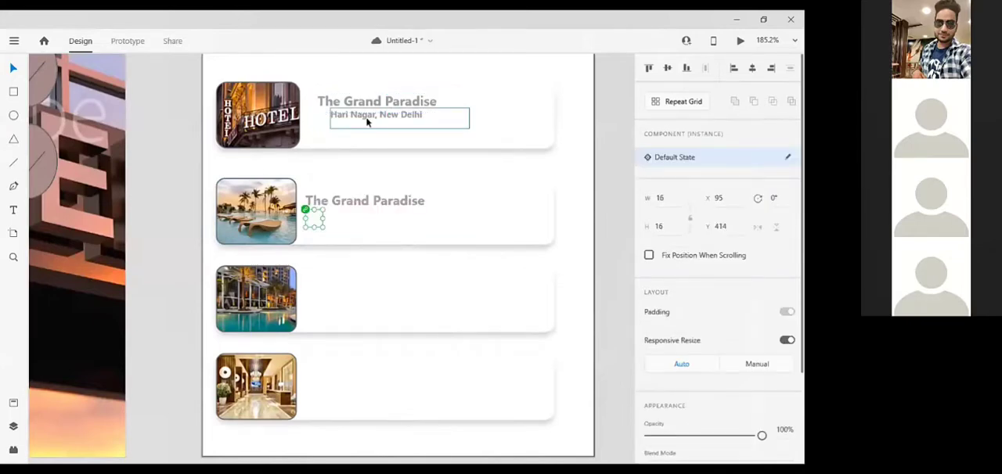
{"action": "key", "text": "ctrl+z"}
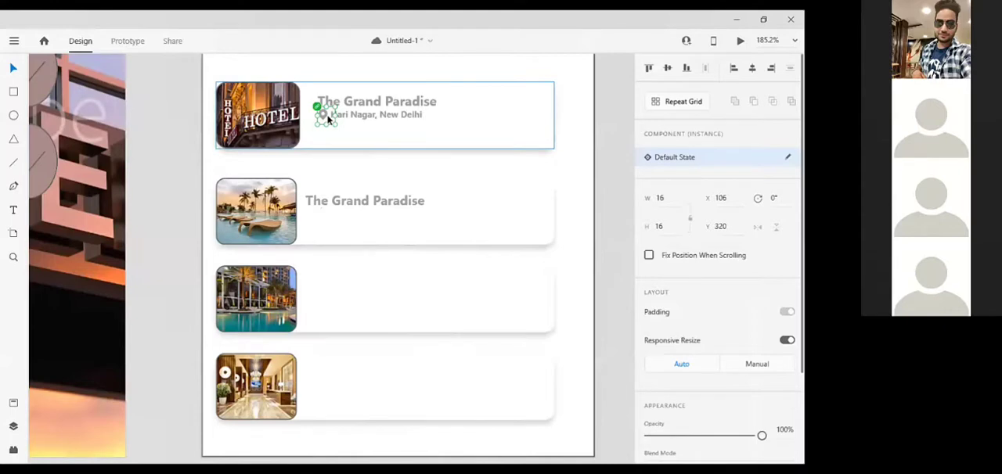
{"action": "left_click_drag", "start_coordinate": [327, 117], "coordinate": [312, 206]}
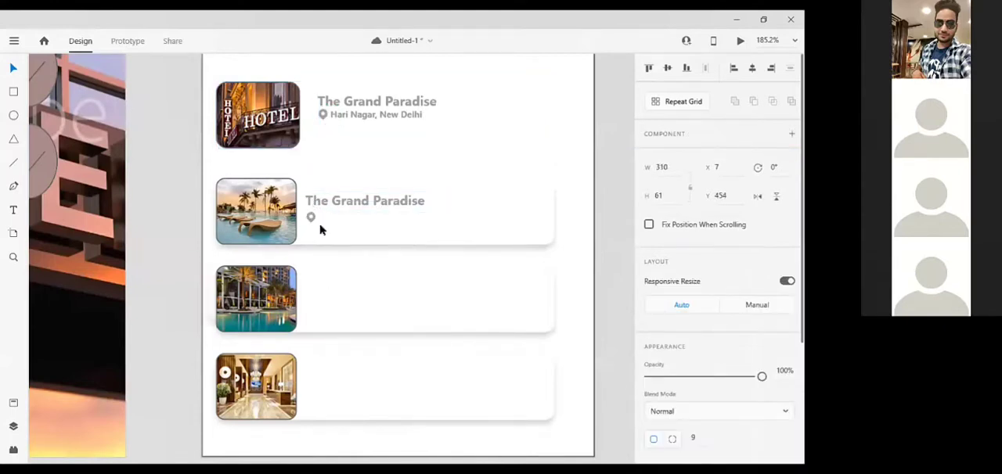
Place copies of the location pin icon on the third and fourth cards, aligned with the second card's pin.
{"action": "left_click", "coordinate": [340, 99]}
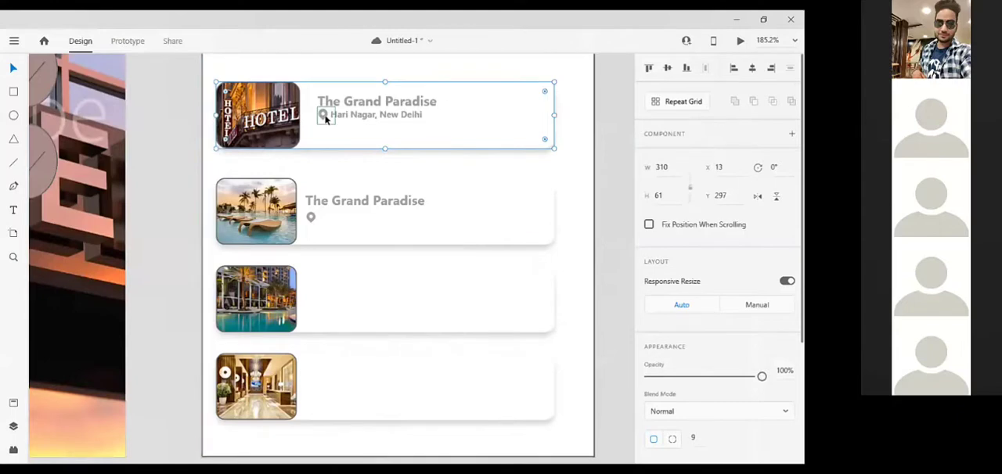
{"action": "double_click", "coordinate": [325, 118]}
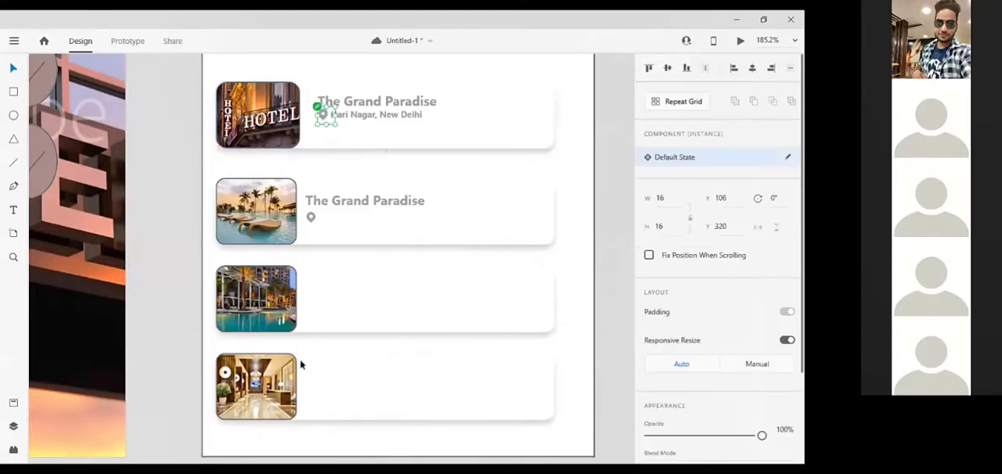
{"action": "left_click_drag", "start_coordinate": [322, 303], "coordinate": [310, 302]}
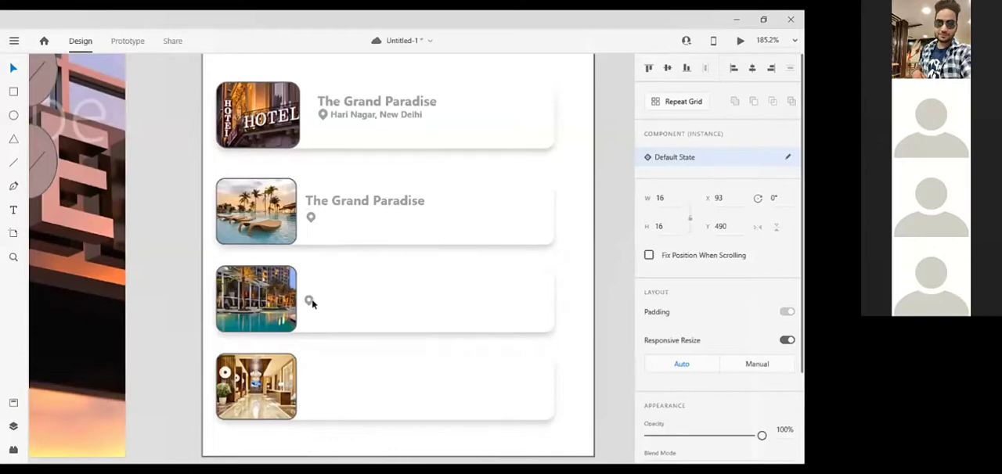
{"action": "left_click", "coordinate": [332, 408]}
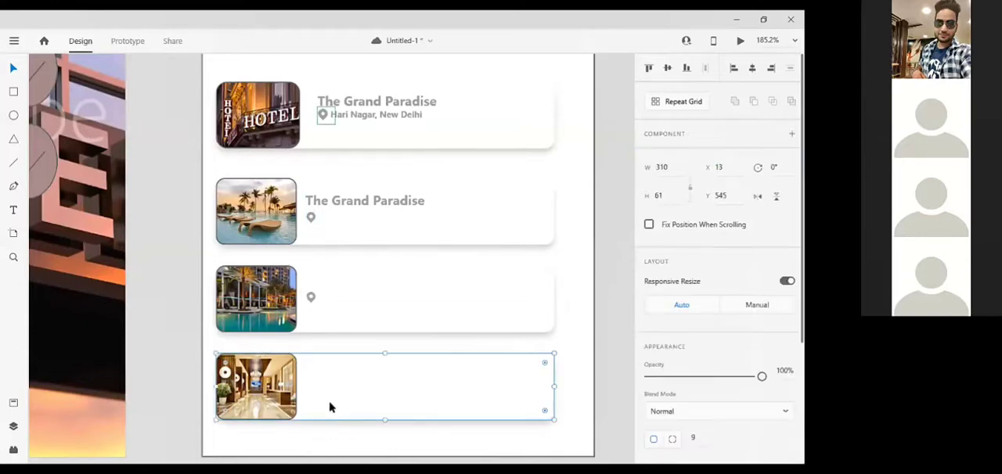
{"action": "left_click_drag", "start_coordinate": [311, 299], "coordinate": [311, 391], "text": "alt"}
Duplicate the hotel name onto the third and fourth cards at X 95, Y 468 and Y 553, and save the document.
{"action": "left_click", "coordinate": [332, 201]}
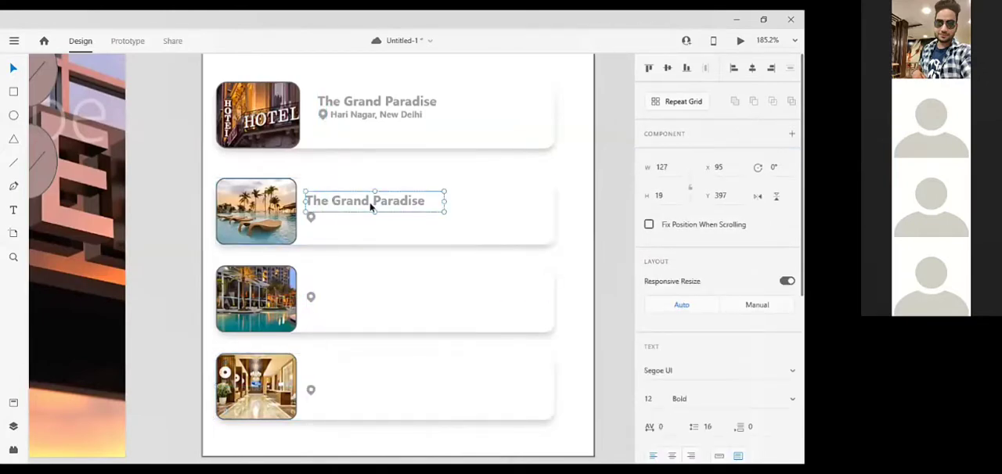
{"action": "left_click_drag", "start_coordinate": [371, 207], "coordinate": [393, 297], "text": "alt"}
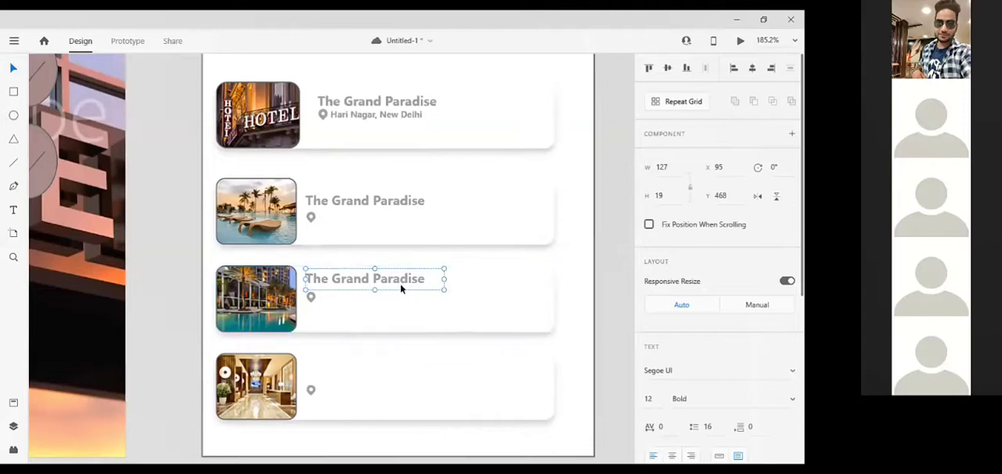
{"action": "left_click", "coordinate": [390, 206]}
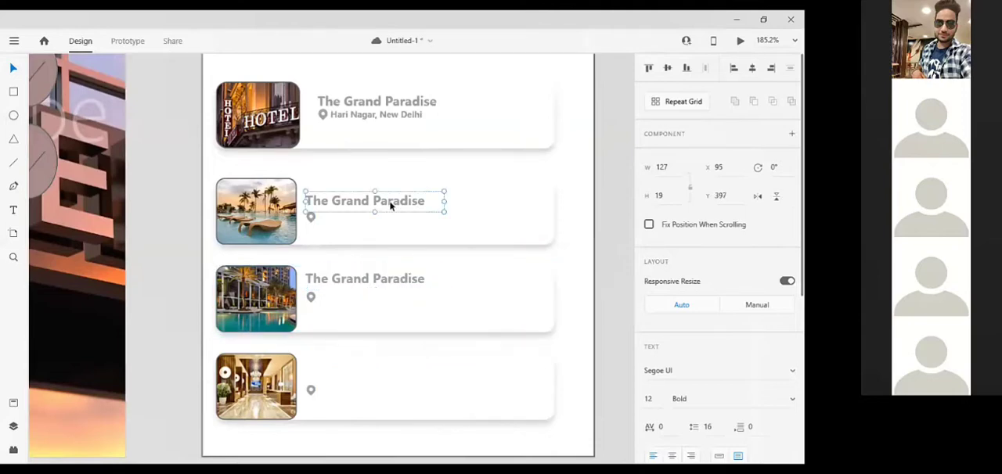
{"action": "left_click_drag", "start_coordinate": [391, 205], "coordinate": [387, 369], "text": "alt"}
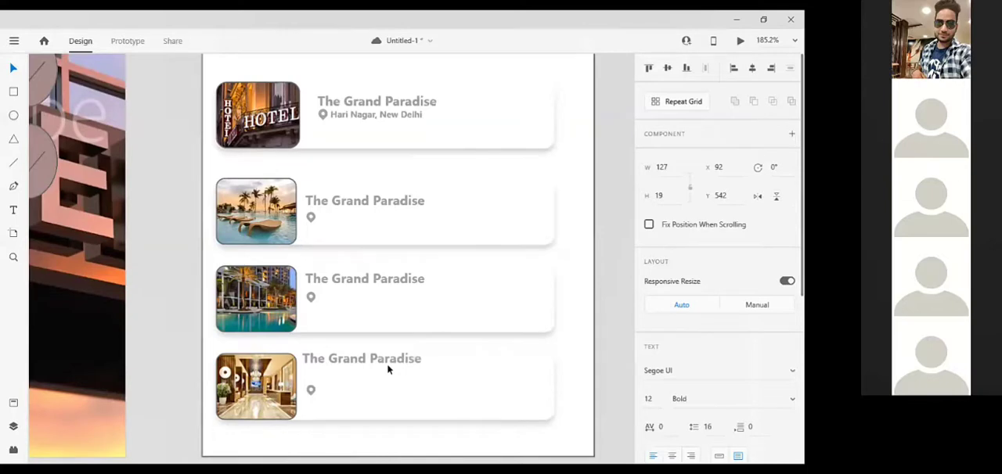
{"action": "key", "text": "ctrl+z"}
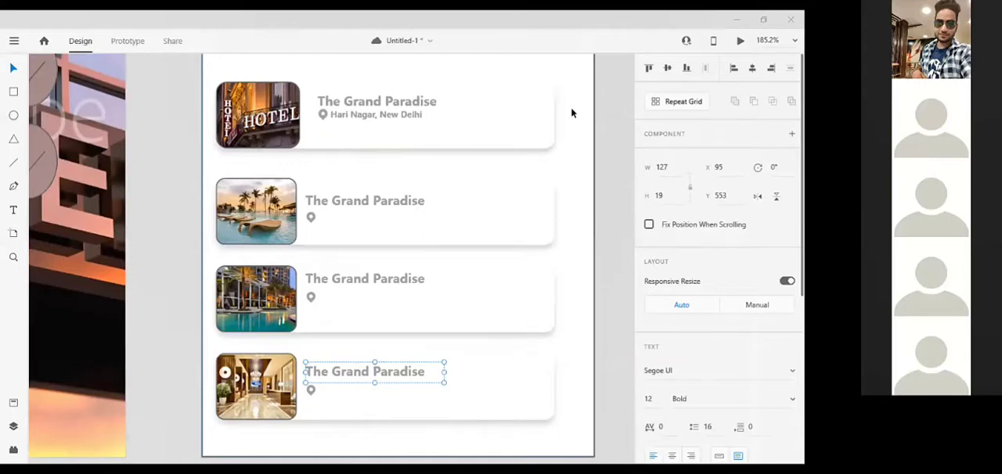
{"action": "key", "text": "ctrl+s"}
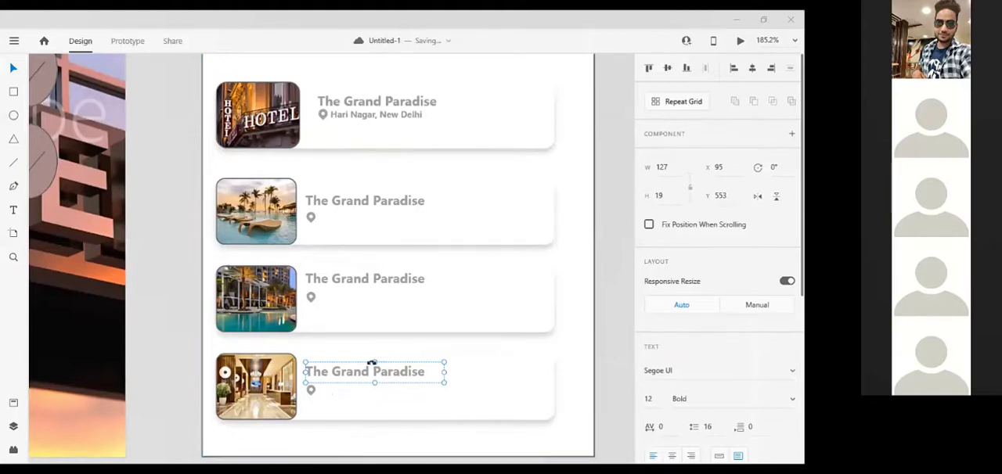
Copy the first card's location text next to the pin icons on the second, third and fourth cards.
{"action": "left_click", "coordinate": [402, 119]}
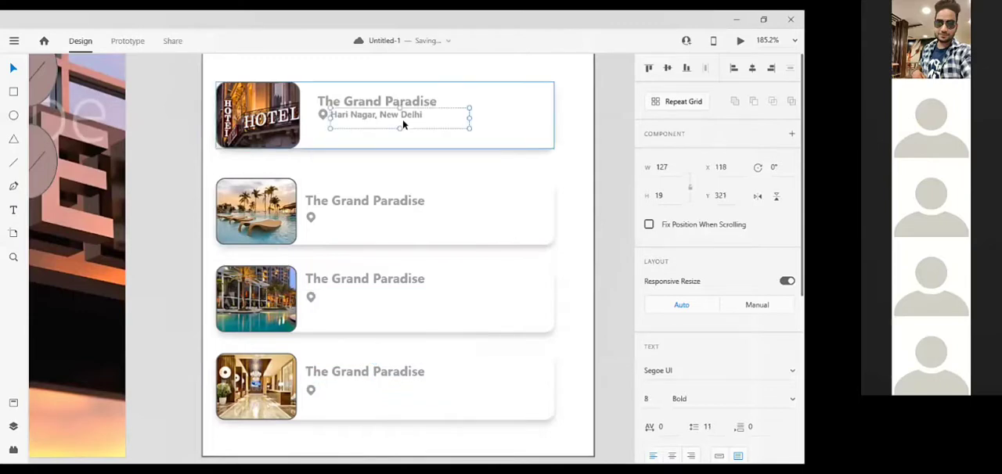
{"action": "left_click_drag", "start_coordinate": [402, 119], "coordinate": [394, 222]}
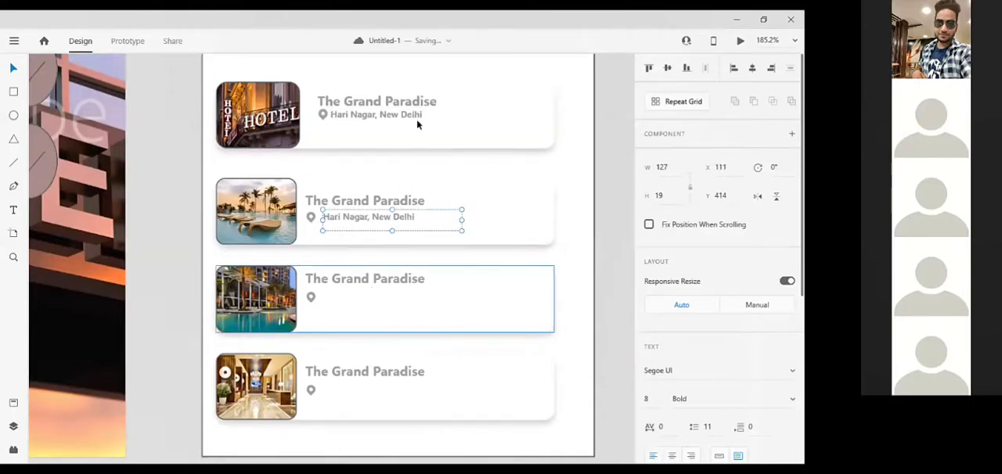
{"action": "left_click", "coordinate": [382, 301]}
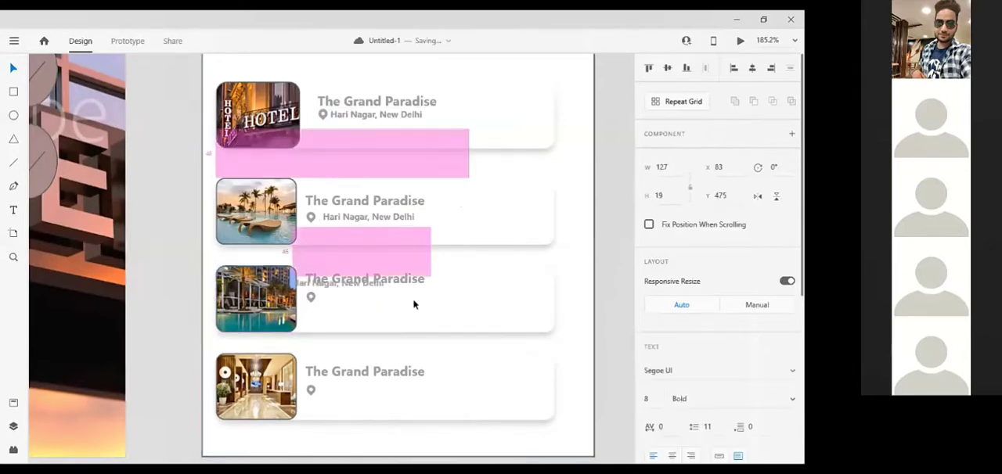
{"action": "type", "text": "Hari Nagar, New Delhi"}
{"action": "left_click_drag", "start_coordinate": [391, 298], "coordinate": [380, 295]}
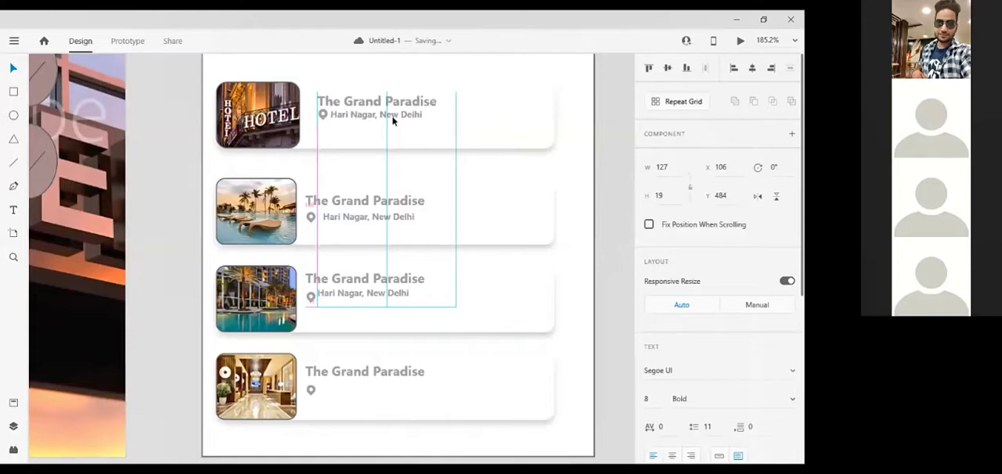
{"action": "double_click", "coordinate": [393, 120]}
{"action": "key", "text": "ctrl+c"}
{"action": "left_click", "coordinate": [508, 109]}
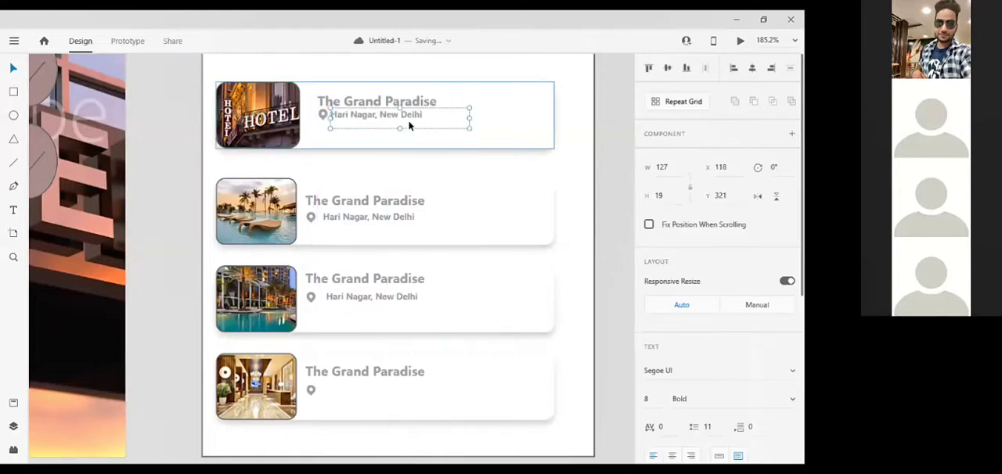
{"action": "key", "text": "ctrl+v"}
{"action": "left_click_drag", "start_coordinate": [390, 254], "coordinate": [400, 391]}
Change the second card's hotel name to "The Beach Bay".
{"action": "double_click", "coordinate": [398, 202]}
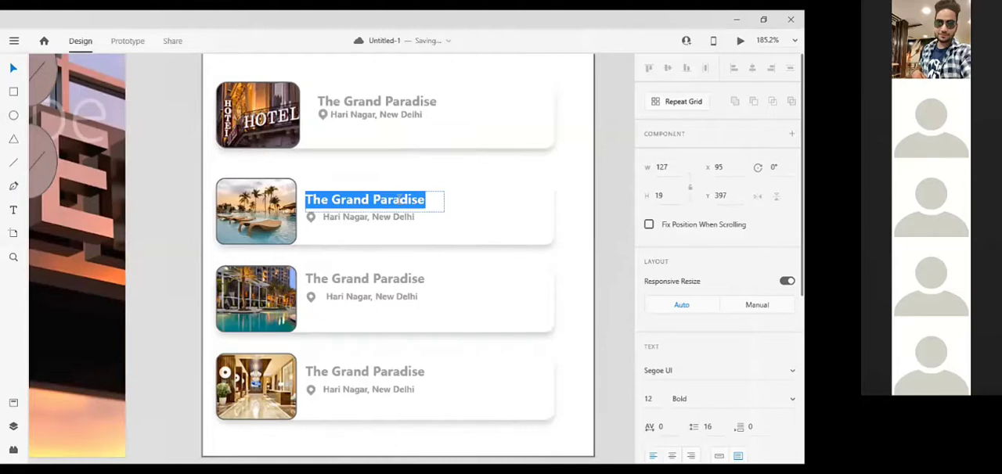
{"action": "left_click", "coordinate": [403, 202]}
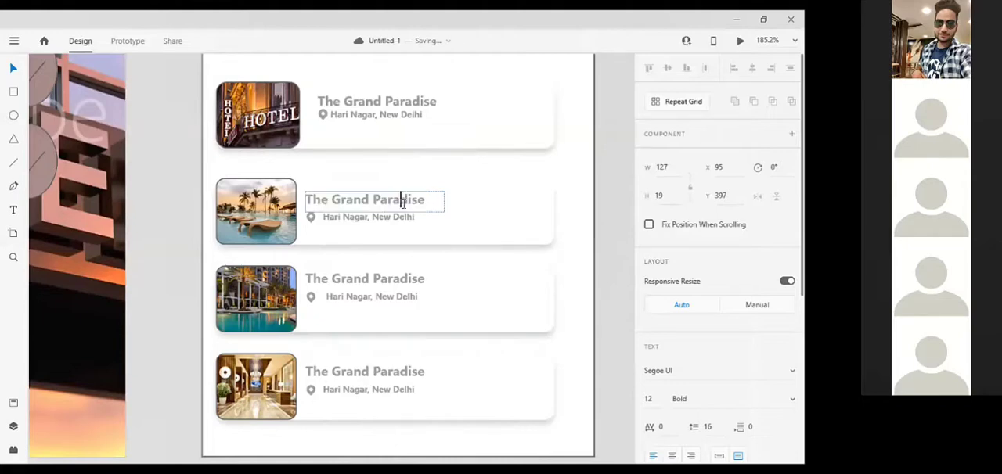
{"action": "key", "text": "End"}
{"action": "key", "text": "BackSpace"}
{"action": "key", "text": "BackSpace"}
{"action": "key", "text": "BackSpace"}
{"action": "key", "text": "BackSpace"}
{"action": "key", "text": "BackSpace"}
{"action": "key", "text": "BackSpace"}
{"action": "key", "text": "BackSpace"}
{"action": "key", "text": "BackSpace"}
{"action": "key", "text": "BackSpace"}
{"action": "key", "text": "BackSpace"}
{"action": "key", "text": "BackSpace"}
{"action": "key", "text": "BackSpace"}
{"action": "key", "text": "BackSpace"}
{"action": "key", "text": "BackSpace"}
{"action": "type", "text": "Beach BAy"}
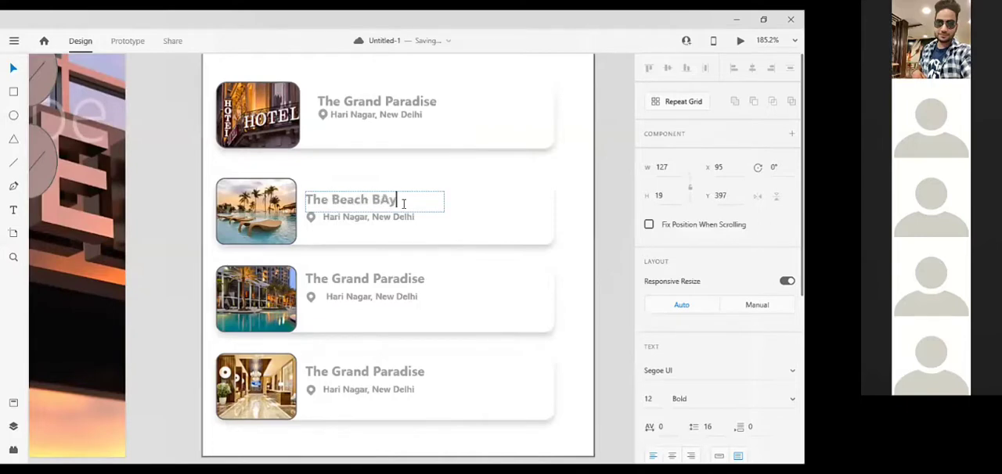
{"action": "key", "text": "BackSpace"}
{"action": "key", "text": "BackSpace"}
{"action": "type", "text": "a"}
{"action": "key", "text": "Escape"}
Change the third card's hotel name to "The Palmers".
{"action": "left_click", "coordinate": [376, 280]}
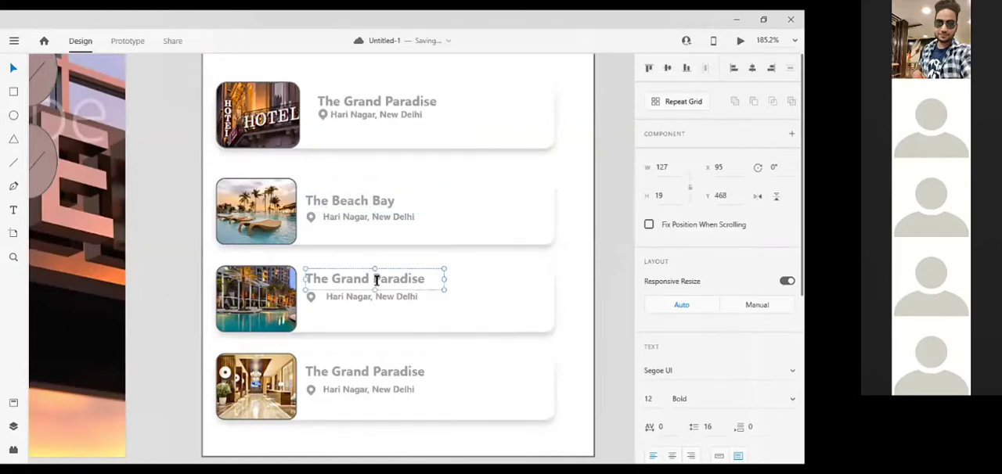
{"action": "double_click", "coordinate": [377, 280]}
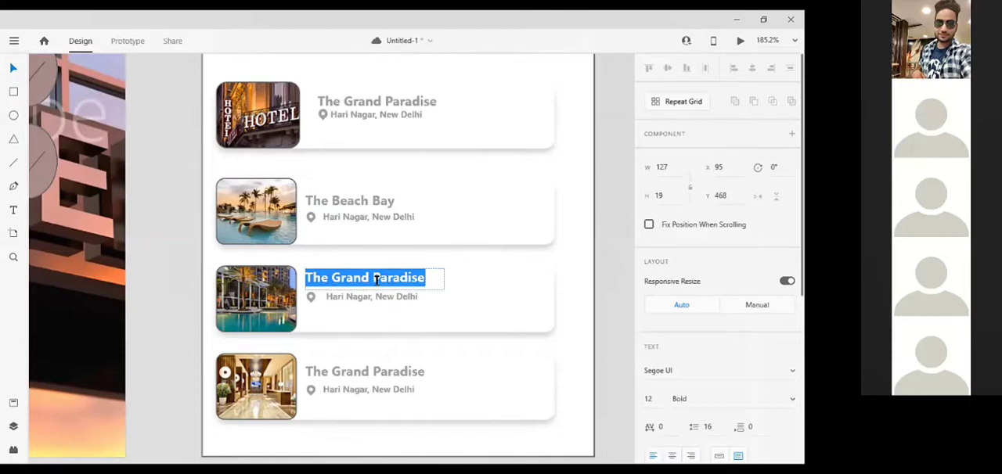
{"action": "type", "text": "The pal"}
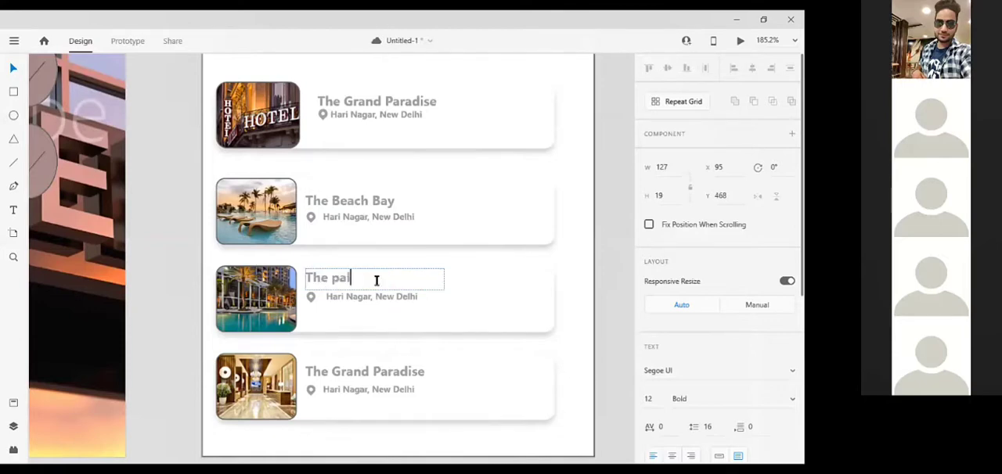
{"action": "type", "text": "mee"}
{"action": "key", "text": "BackSpace"}
{"action": "key", "text": "BackSpace"}
{"action": "key", "text": "BackSpace"}
{"action": "key", "text": "BackSpace"}
{"action": "key", "text": "BackSpace"}
{"action": "key", "text": "BackSpace"}
{"action": "type", "text": "Palmers"}
Replace the fourth card's hotel name with "The Surya" and finish editing the text.
{"action": "left_click", "coordinate": [379, 371]}
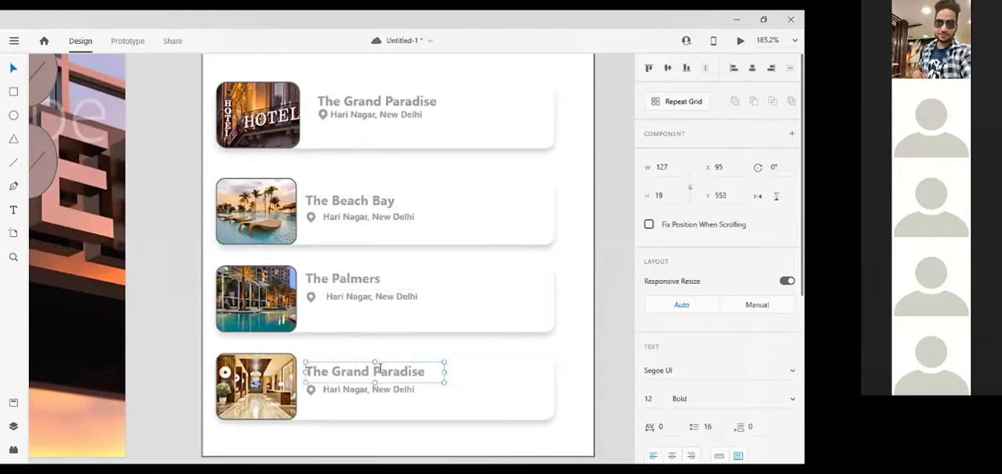
{"action": "double_click", "coordinate": [379, 370]}
{"action": "key", "text": "BackSpace"}
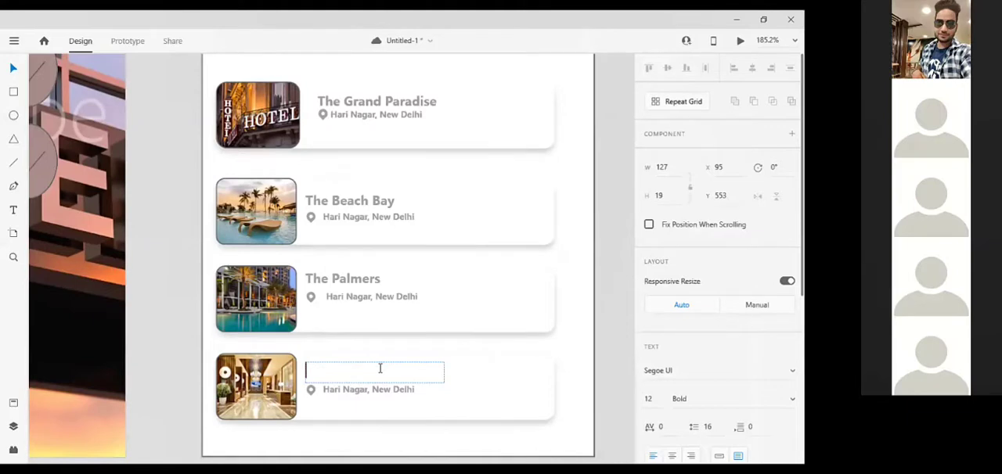
{"action": "type", "text": "He Surya"}
{"action": "key", "text": "Escape"}
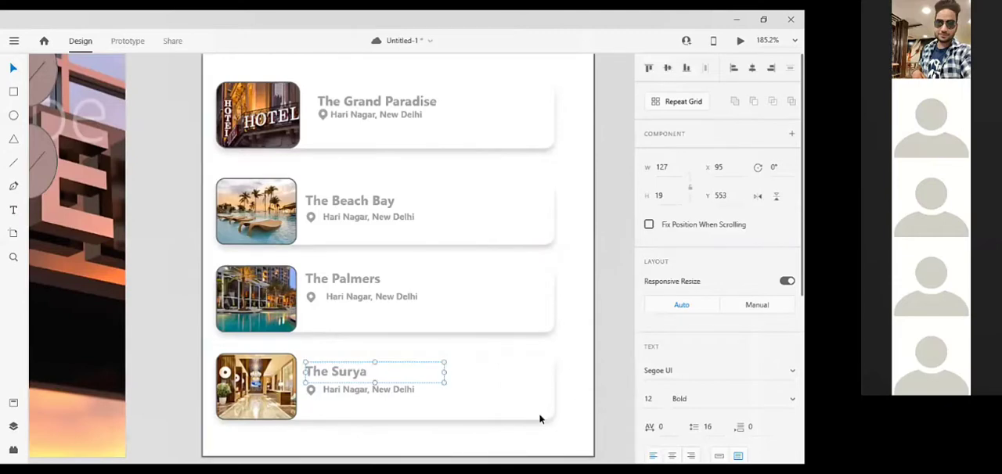
{"action": "key", "text": "Escape"}
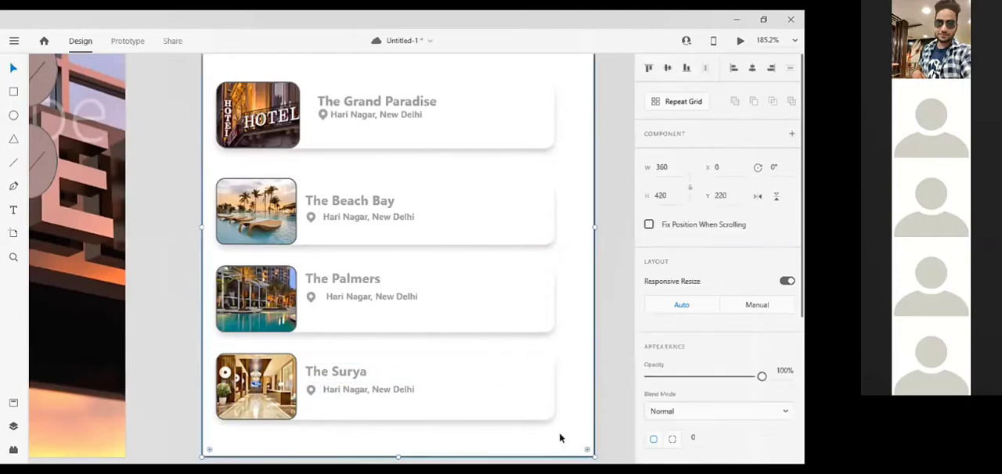
{"action": "scroll", "coordinate": [583, 353], "scroll_direction": "down", "scroll_amount": 5}
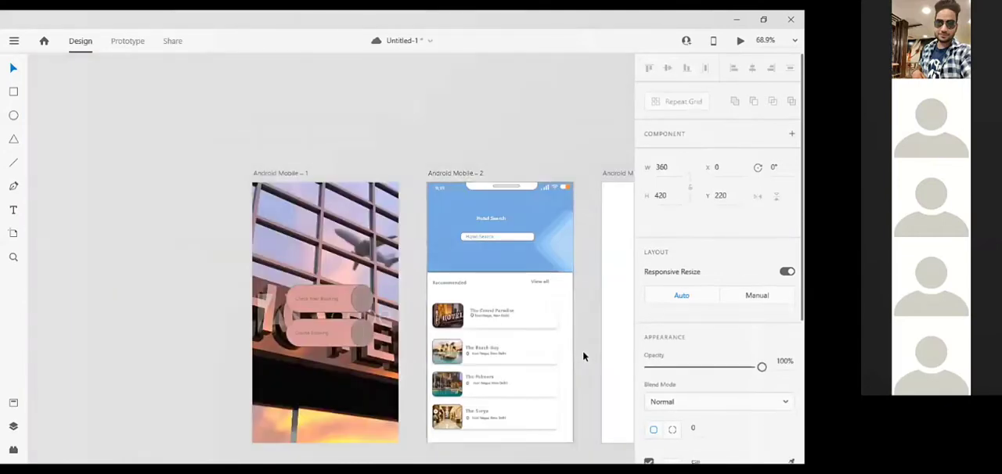
{"action": "scroll", "coordinate": [572, 350], "scroll_direction": "right", "scroll_amount": 3}
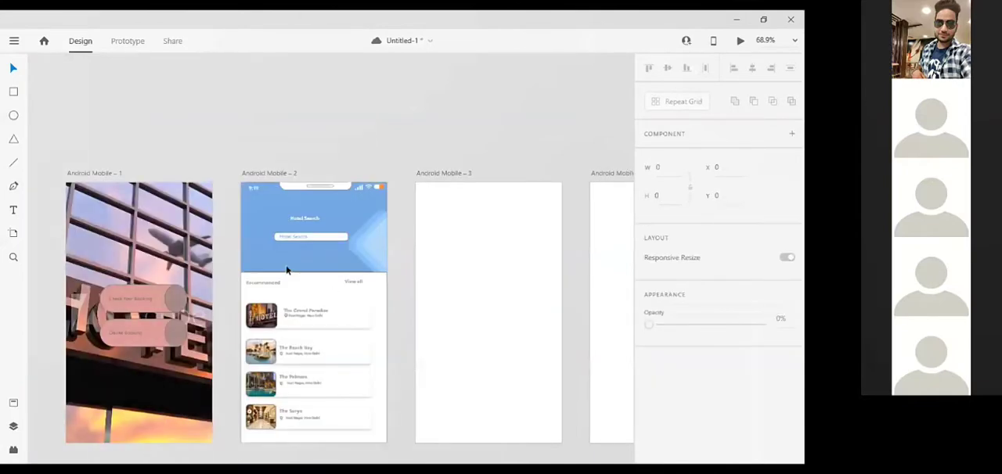
{"action": "scroll", "coordinate": [232, 191], "scroll_direction": "right", "scroll_amount": 2}
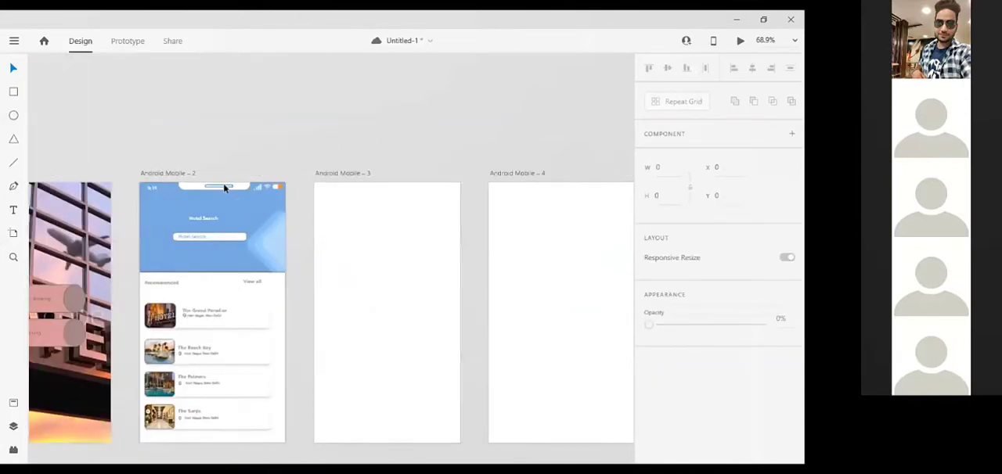
Copy the blue header rectangle from the second screen onto the third artboard.
{"action": "left_click", "coordinate": [224, 188]}
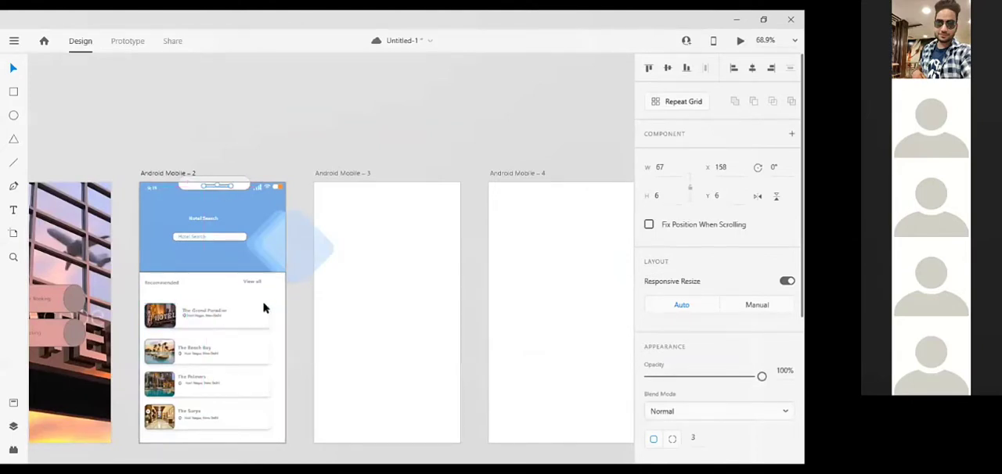
{"action": "left_click", "coordinate": [378, 244]}
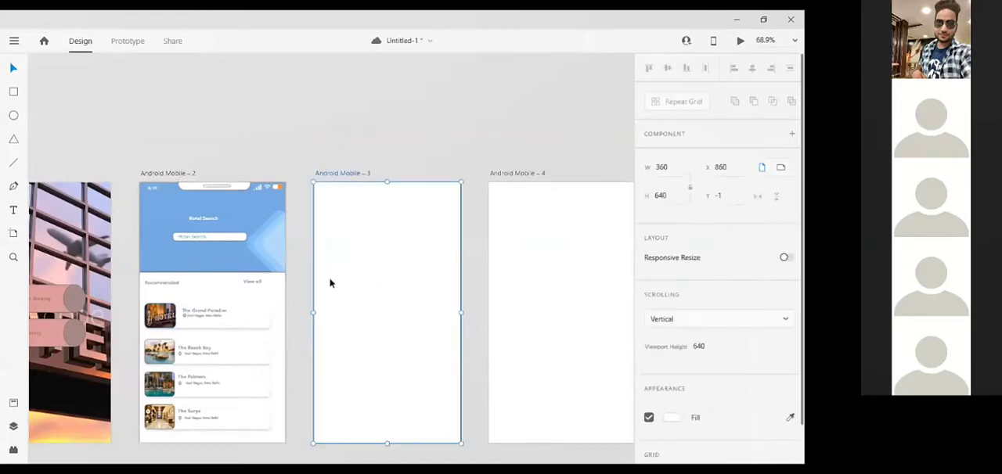
{"action": "left_click", "coordinate": [195, 189]}
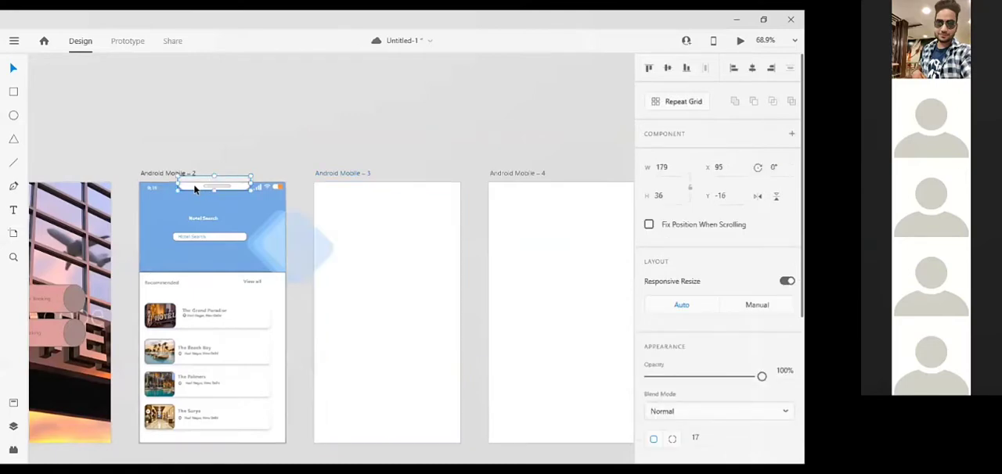
{"action": "left_click", "coordinate": [380, 202]}
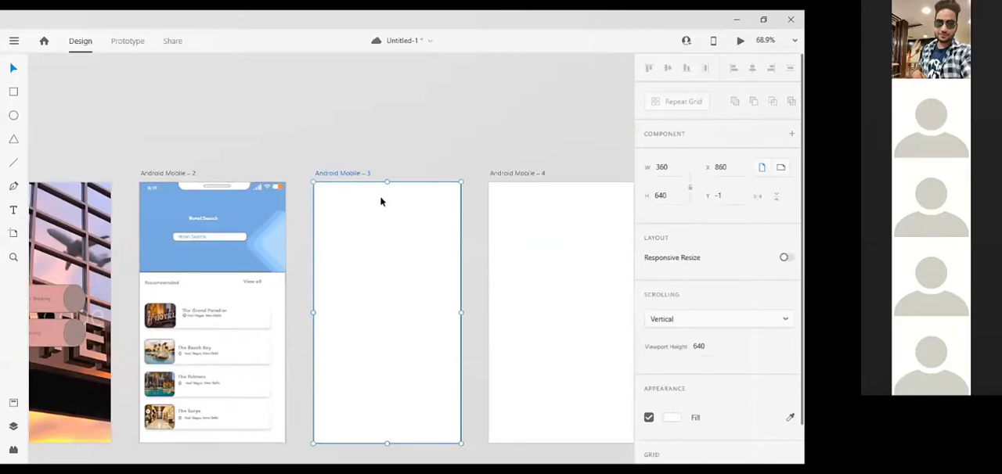
{"action": "left_click", "coordinate": [148, 205]}
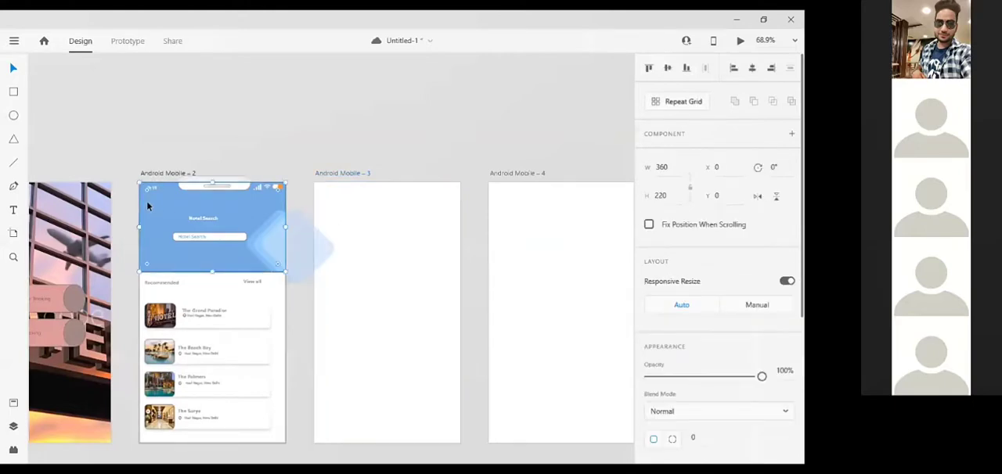
{"action": "left_click", "coordinate": [403, 238]}
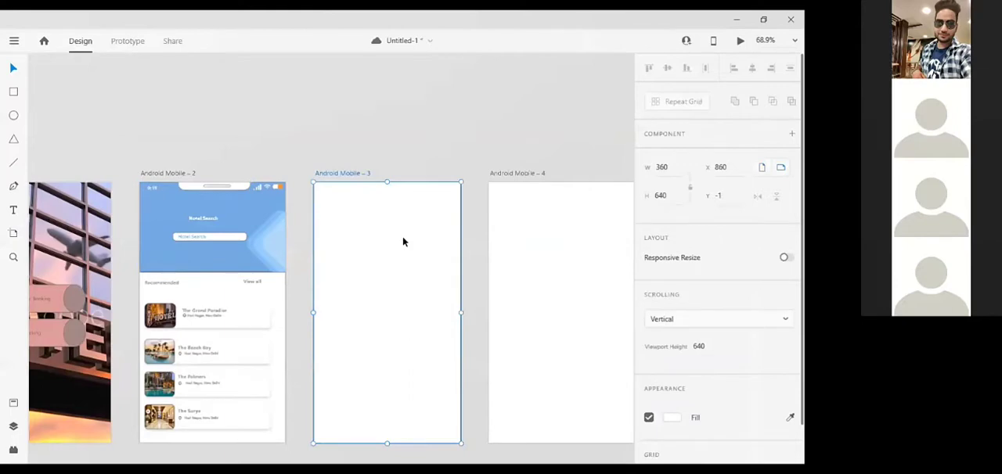
{"action": "key", "text": "ctrl+v"}
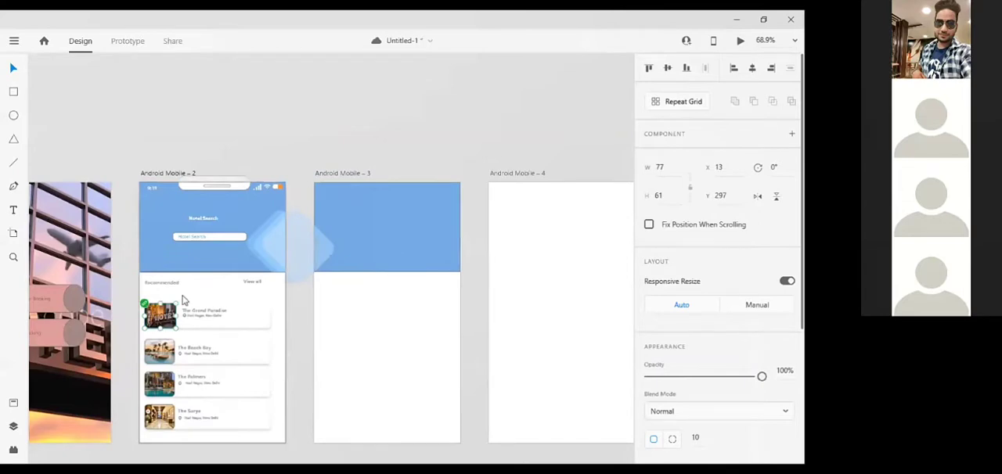
{"action": "key", "text": "ctrl+v"}
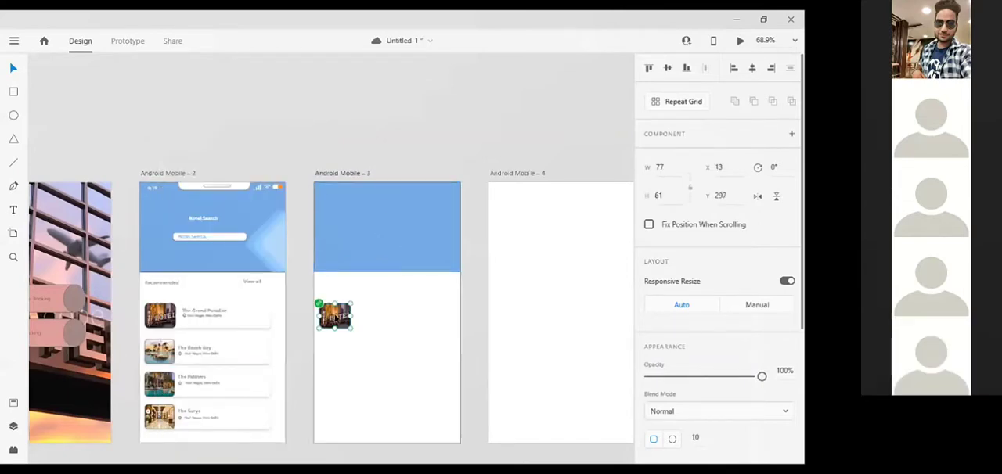
{"action": "left_click_drag", "start_coordinate": [334, 316], "coordinate": [320, 236]}
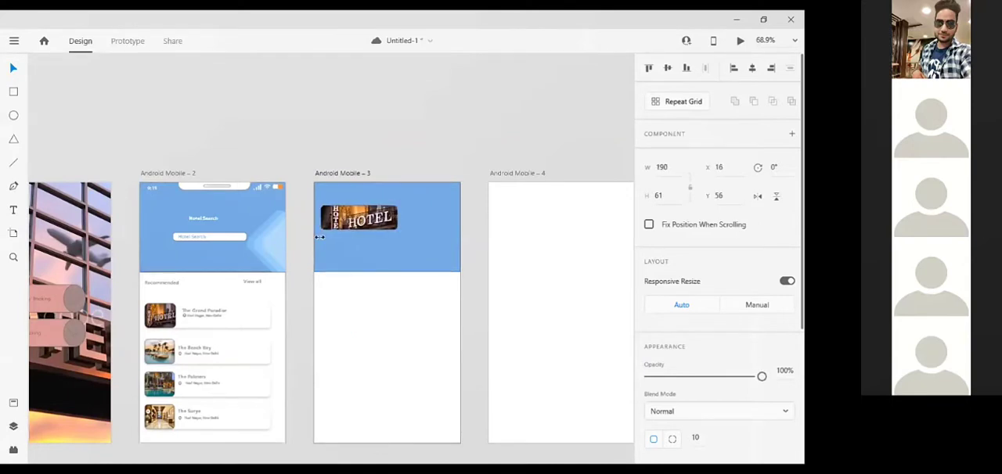
{"action": "key", "text": "Delete"}
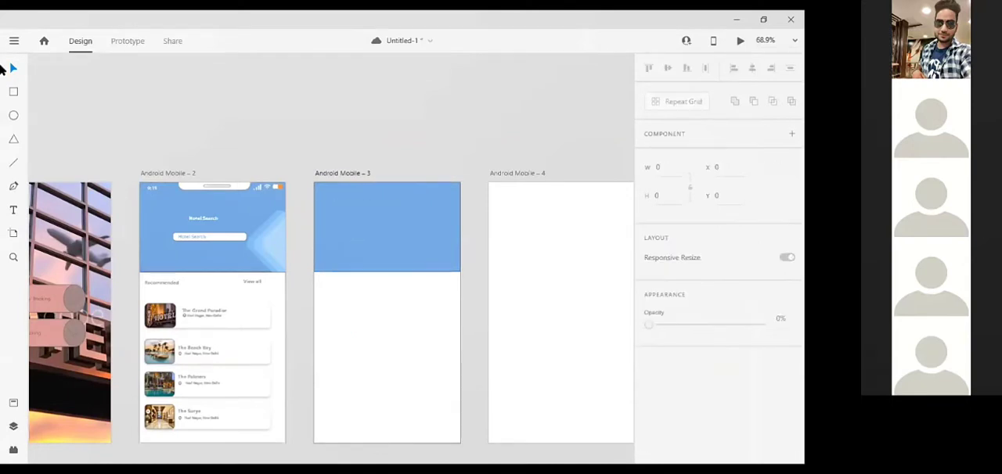
Open the CC Libraries and fill the third artboard's header rectangle with the illuminated HOTEL sign image.
{"action": "left_click", "coordinate": [15, 41]}
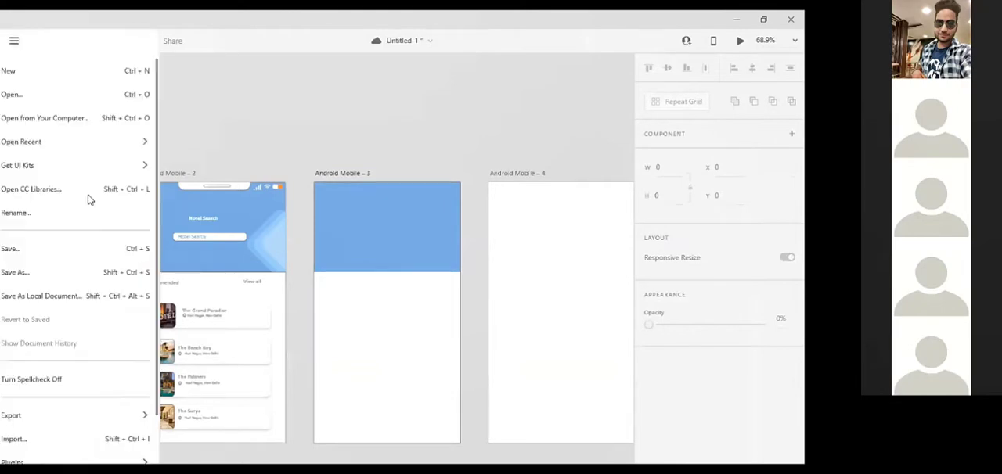
{"action": "left_click", "coordinate": [89, 196]}
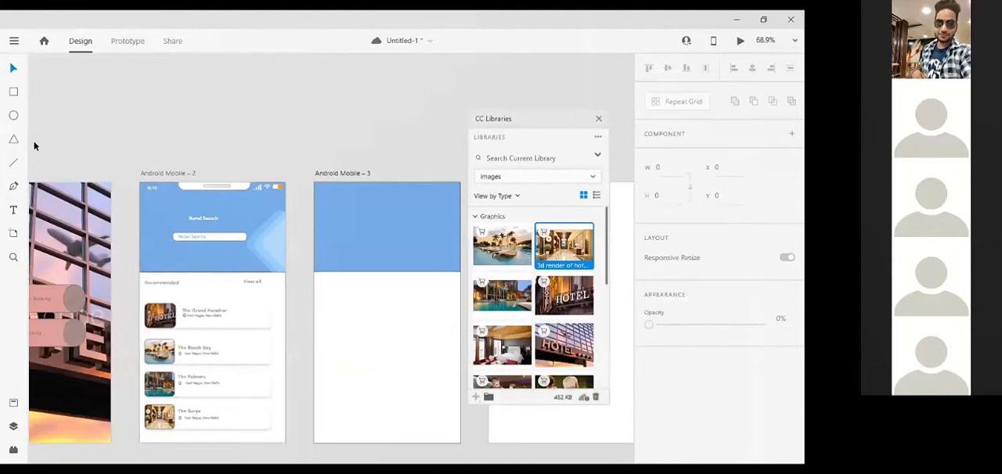
{"action": "left_click_drag", "start_coordinate": [507, 119], "coordinate": [42, 120]}
{"action": "scroll", "coordinate": [71, 120], "scroll_direction": "left", "scroll_amount": 1}
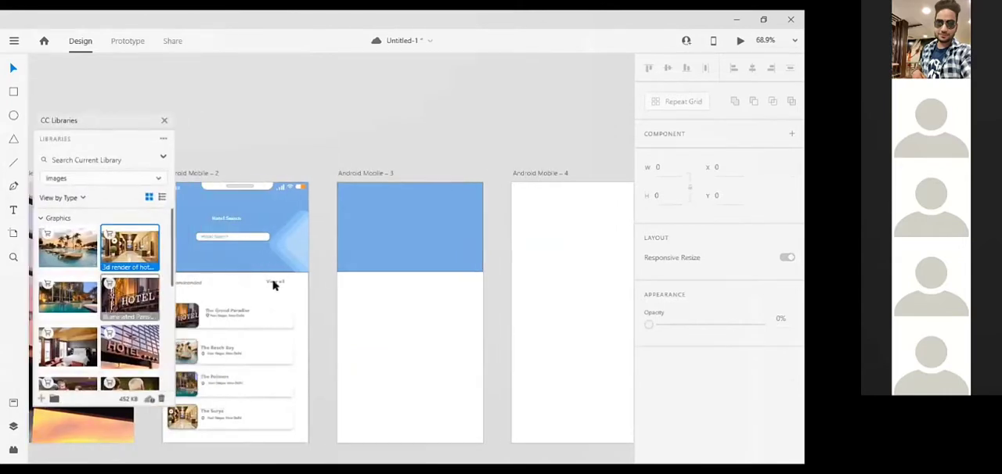
{"action": "left_click_drag", "start_coordinate": [129, 298], "coordinate": [402, 233]}
{"action": "left_click", "coordinate": [444, 202]}
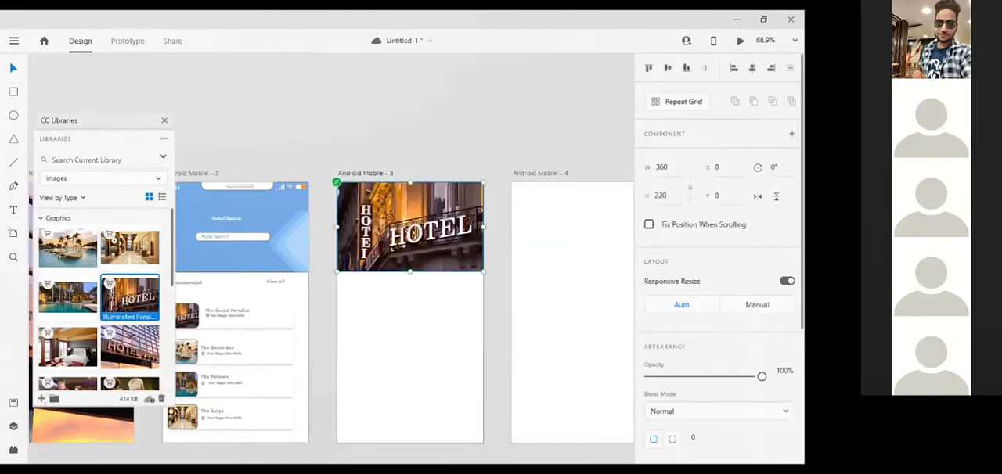
Set the third screen's header image opacity to 73% and close the CC Libraries.
{"action": "left_click_drag", "start_coordinate": [761, 377], "coordinate": [731, 377]}
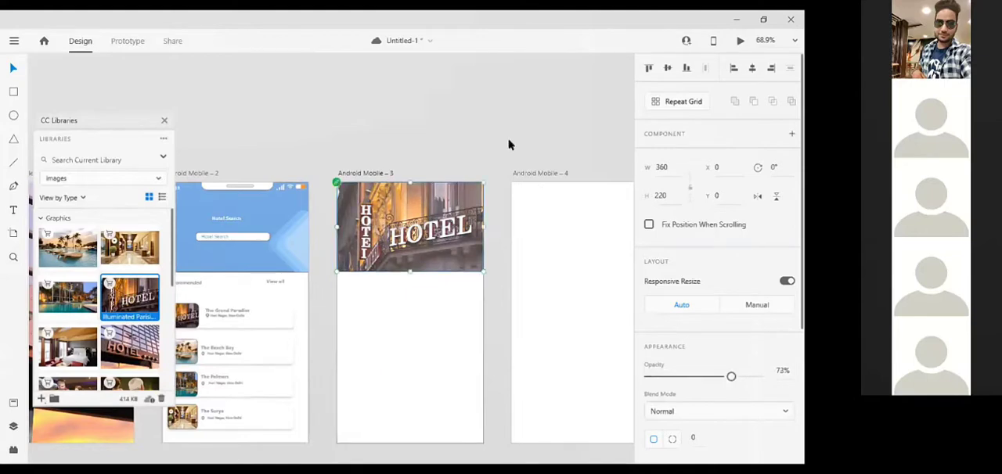
{"action": "key", "text": "Escape"}
{"action": "scroll", "coordinate": [423, 217], "scroll_direction": "up", "scroll_amount": 1}
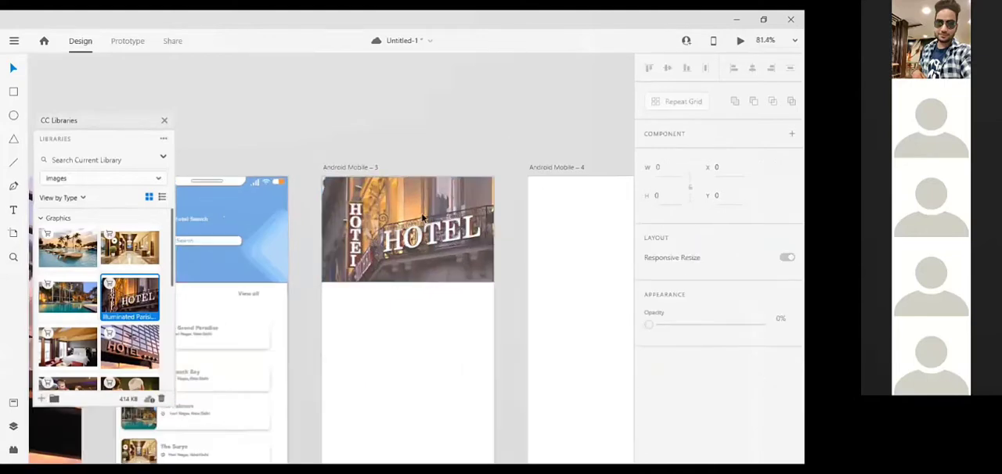
{"action": "left_click", "coordinate": [164, 121]}
Copy the white notch shape from the second screen onto the third artboard.
{"action": "left_click", "coordinate": [202, 179]}
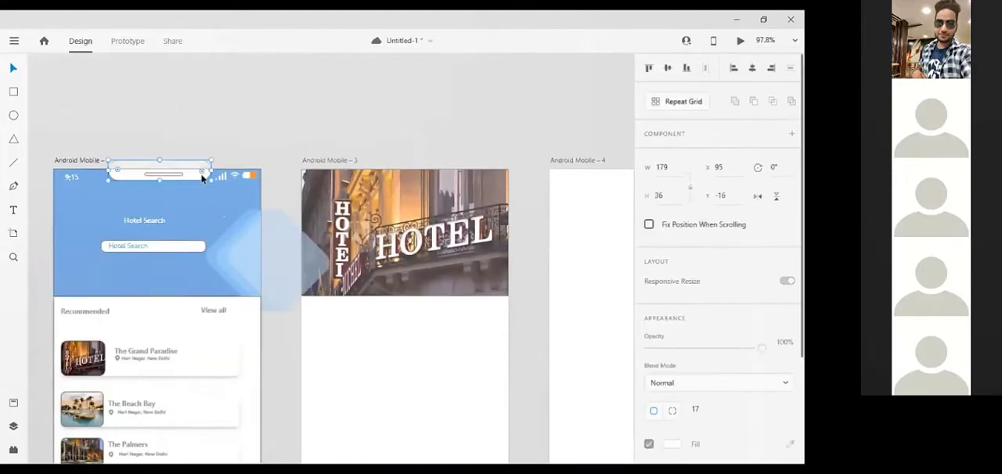
{"action": "key", "text": "ctrl+c"}
{"action": "left_click", "coordinate": [391, 190]}
{"action": "key", "text": "ctrl+v"}
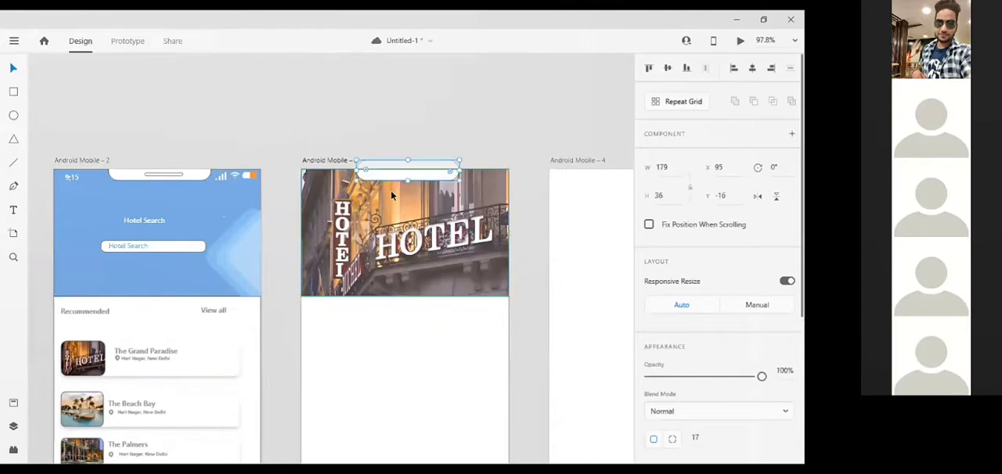
Copy the small speaker bar into the third screen's notch and nudge it left to X 148.
{"action": "double_click", "coordinate": [159, 175]}
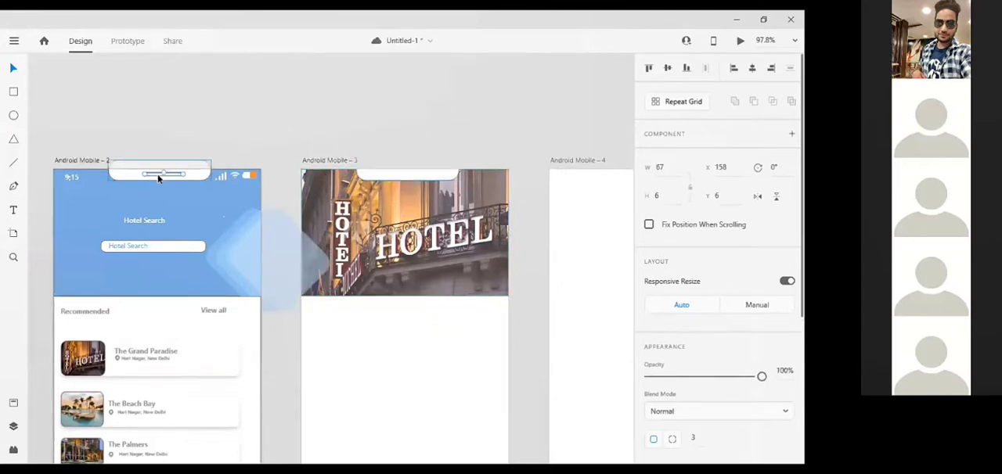
{"action": "left_click", "coordinate": [397, 180]}
{"action": "key", "text": "ctrl+v"}
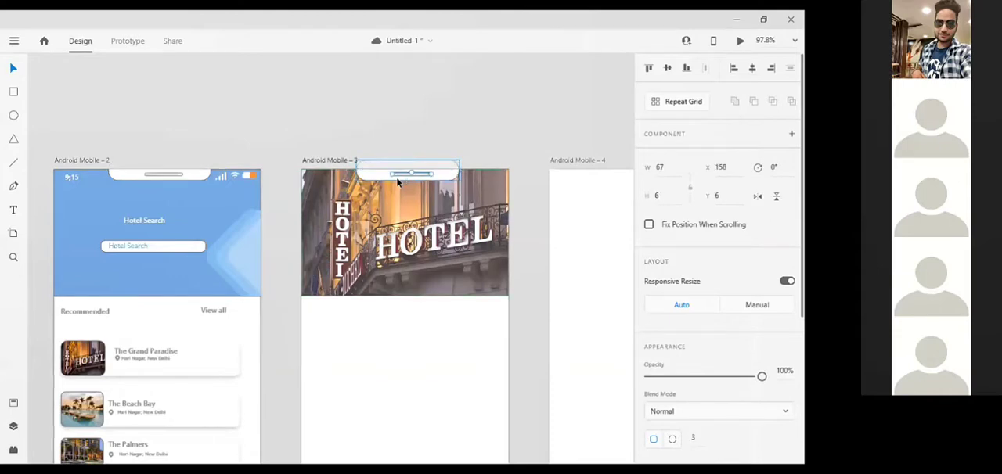
{"action": "key", "text": "Left"}
{"action": "key", "text": "Left"}
{"action": "key", "text": "Left"}
{"action": "key", "text": "Left"}
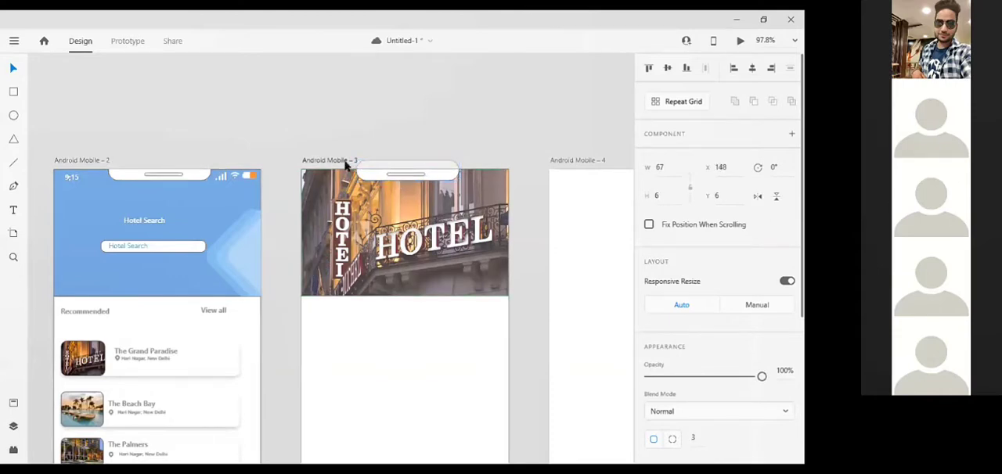
Nudge the speaker bar in the second screen's notch slightly left and save the document.
{"action": "left_click", "coordinate": [177, 176]}
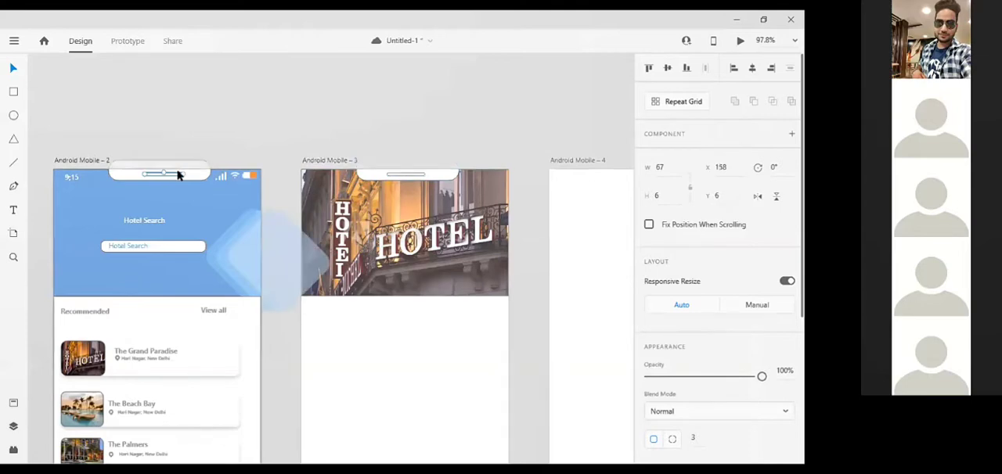
{"action": "key", "text": "Left"}
{"action": "key", "text": "Left"}
{"action": "left_click", "coordinate": [491, 74]}
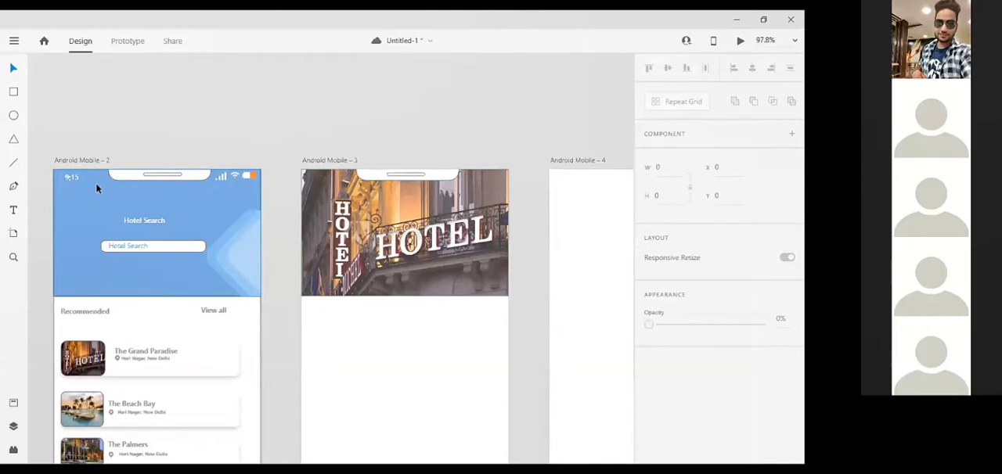
{"action": "key", "text": "ctrl+s"}
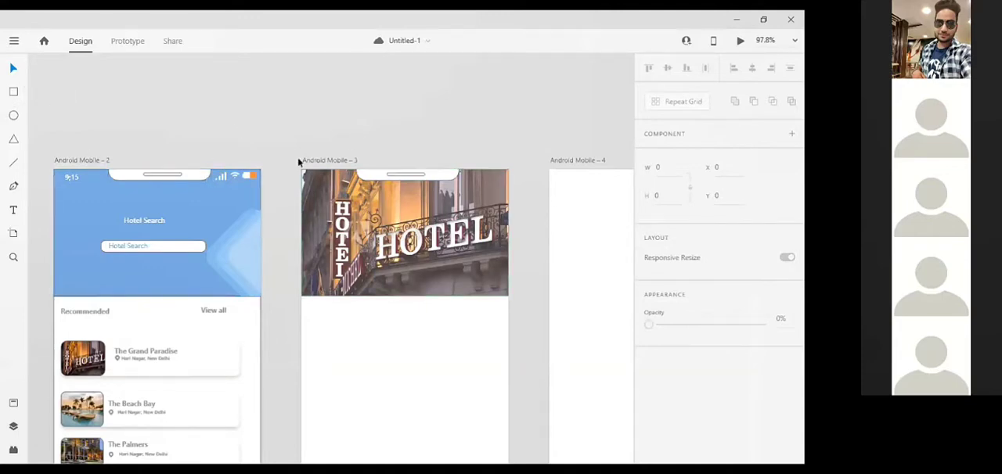
Draw a 360 by 23 status bar rectangle across the top of the third artboard and set its opacity to 64%.
{"action": "left_click", "coordinate": [17, 97]}
{"action": "mouse_move", "coordinate": [301, 170]}
{"action": "left_mouse_down"}
{"action": "mouse_move", "coordinate": [390, 186]}
{"action": "mouse_move", "coordinate": [474, 175]}
{"action": "mouse_move", "coordinate": [517, 181]}
{"action": "left_mouse_up"}
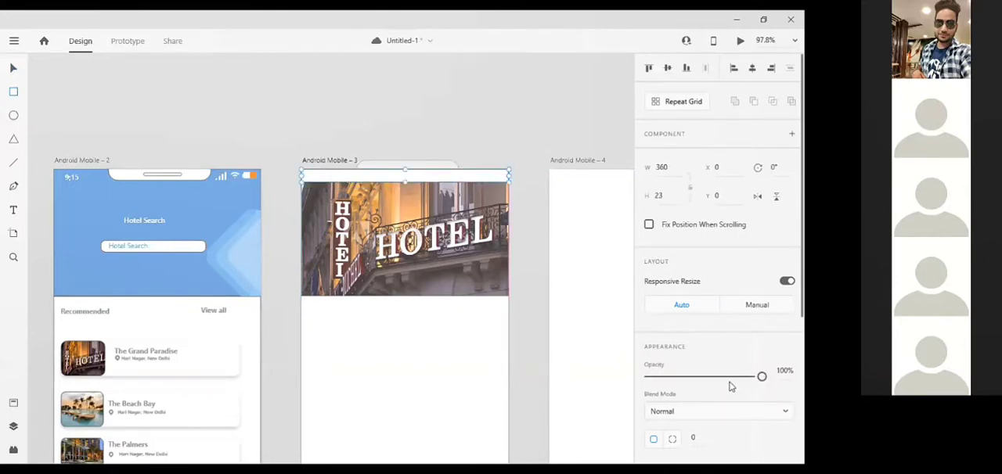
{"action": "left_click_drag", "start_coordinate": [724, 386], "coordinate": [720, 386]}
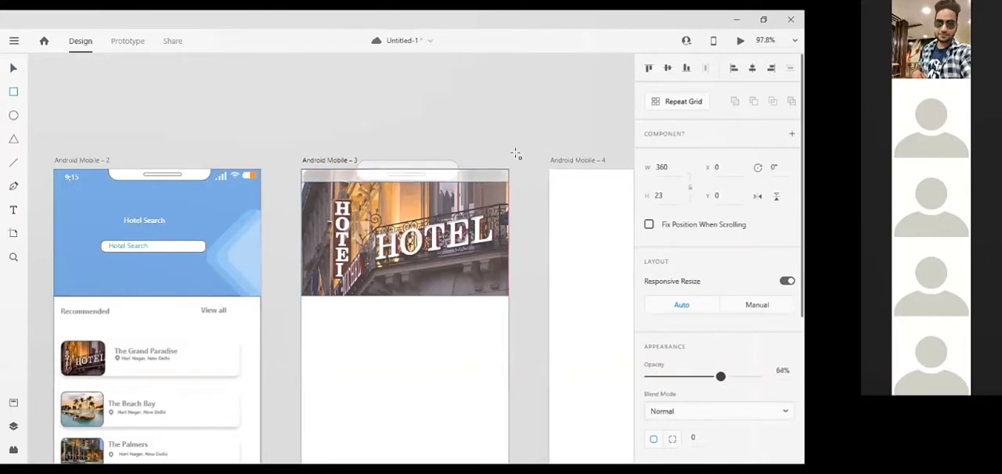
{"action": "left_click", "coordinate": [13, 71]}
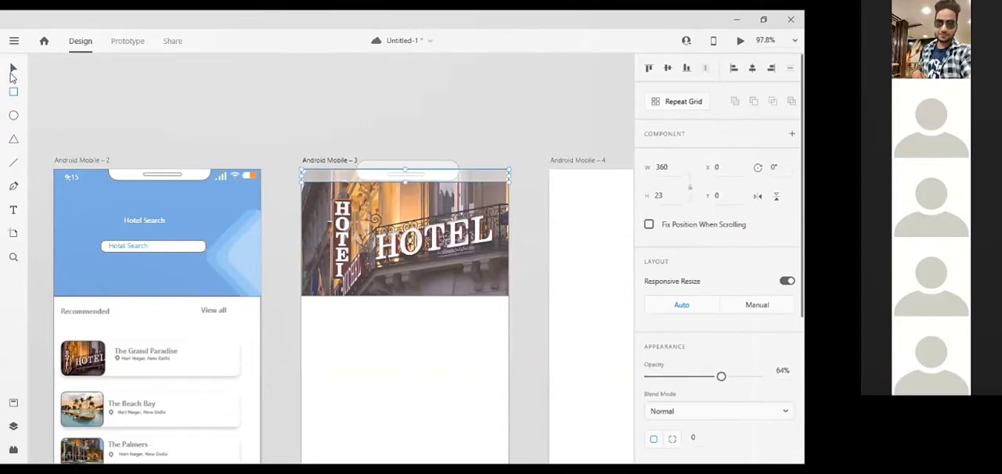
{"action": "left_click", "coordinate": [536, 134]}
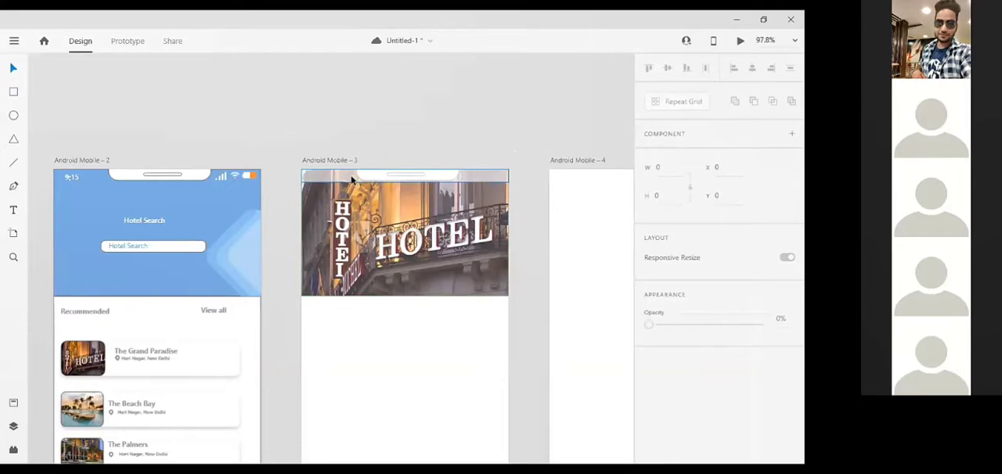
Reduce the opacity of the third screen's status bar rectangle to 55%.
{"action": "left_click", "coordinate": [351, 178]}
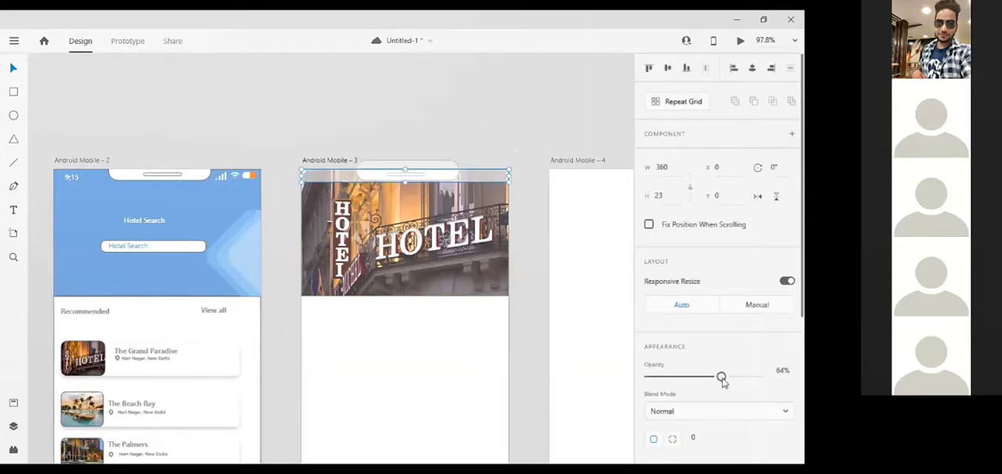
{"action": "left_click_drag", "start_coordinate": [722, 381], "coordinate": [712, 381]}
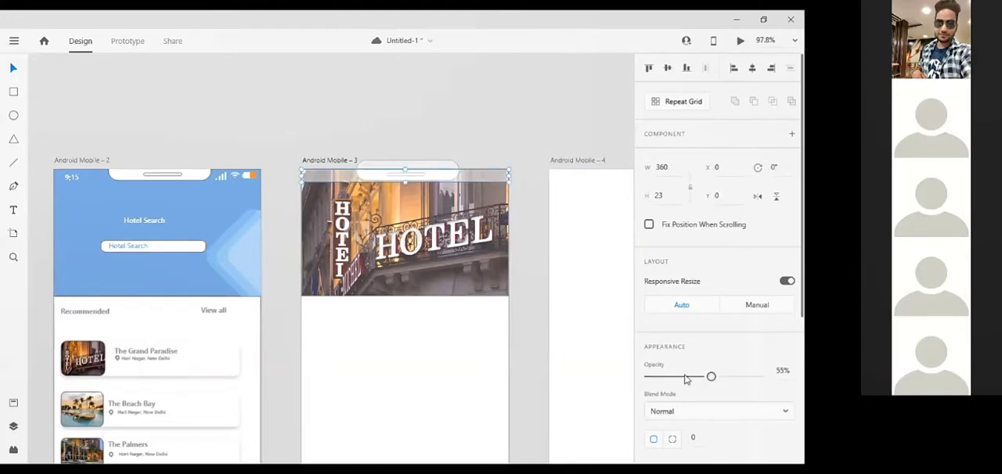
{"action": "left_click", "coordinate": [525, 279]}
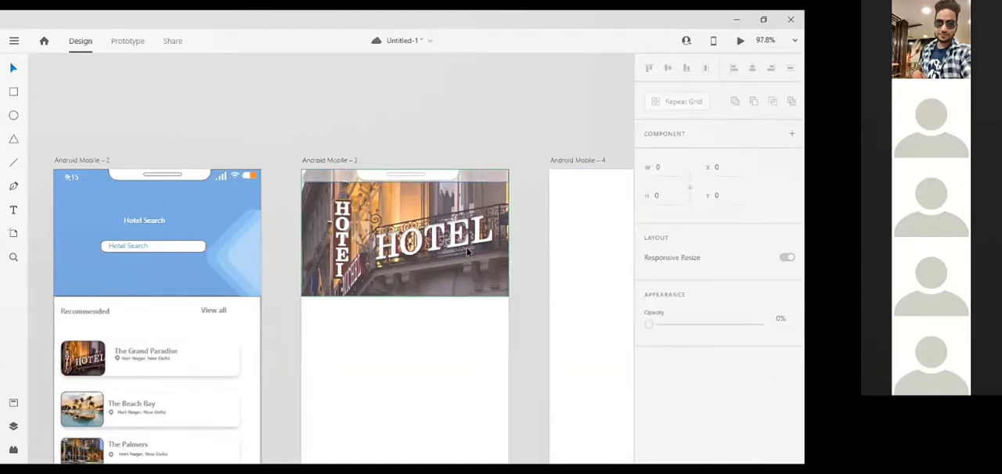
Copy the hotel name "The Grand Paradise" from the first card onto the third artboard below the header image.
{"action": "scroll", "coordinate": [468, 251], "scroll_direction": "down", "scroll_amount": 3}
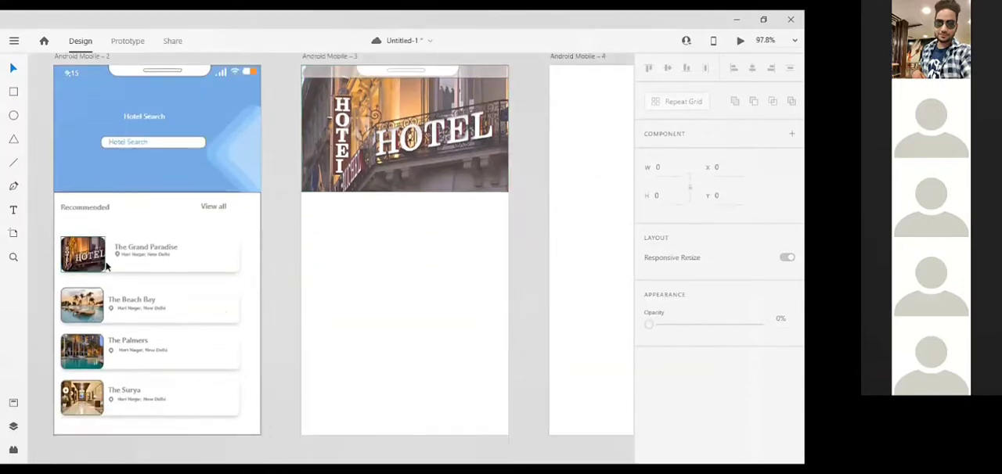
{"action": "left_click", "coordinate": [149, 249]}
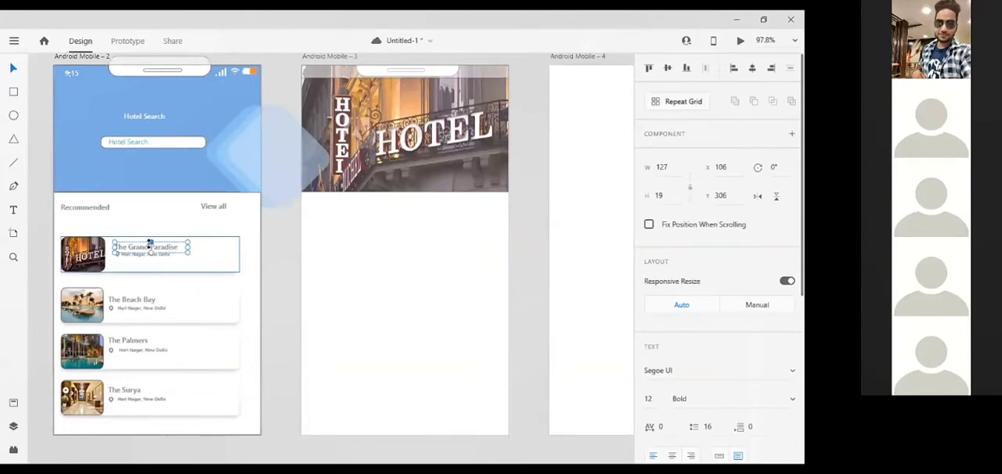
{"action": "left_click", "coordinate": [382, 292]}
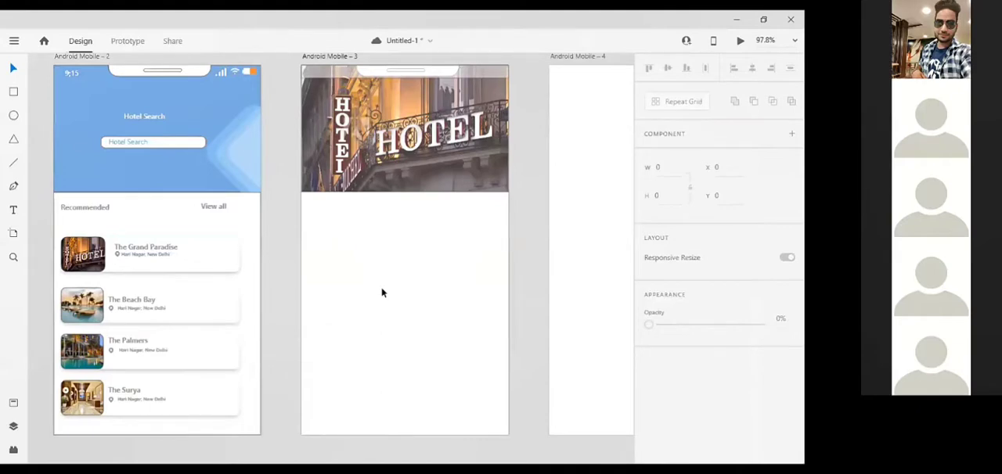
{"action": "key", "text": "ctrl+v"}
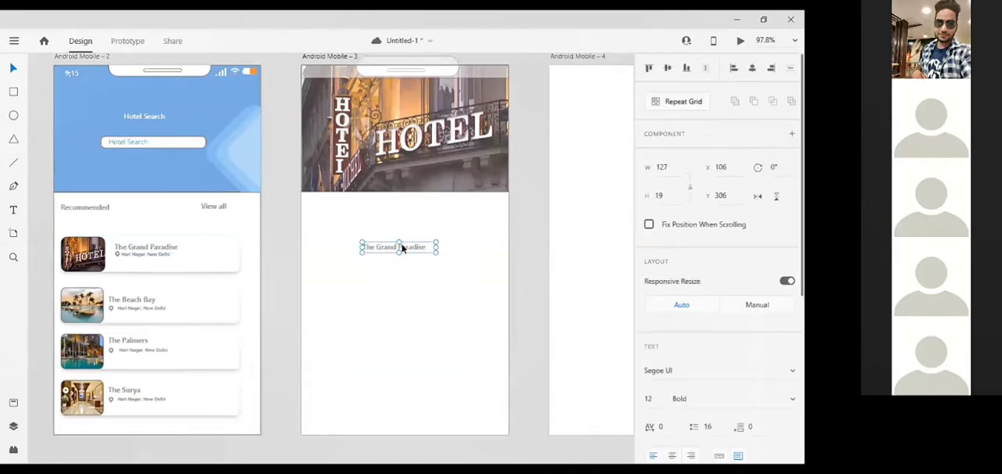
Move the hotel name on the third artboard to X 53, Y 247, just below the header image.
{"action": "left_click_drag", "start_coordinate": [399, 247], "coordinate": [369, 213]}
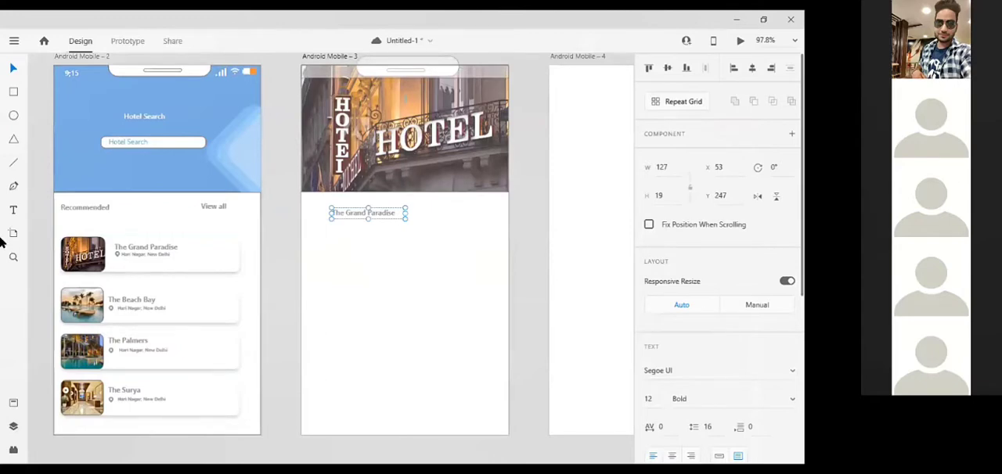
{"action": "left_click", "coordinate": [149, 266]}
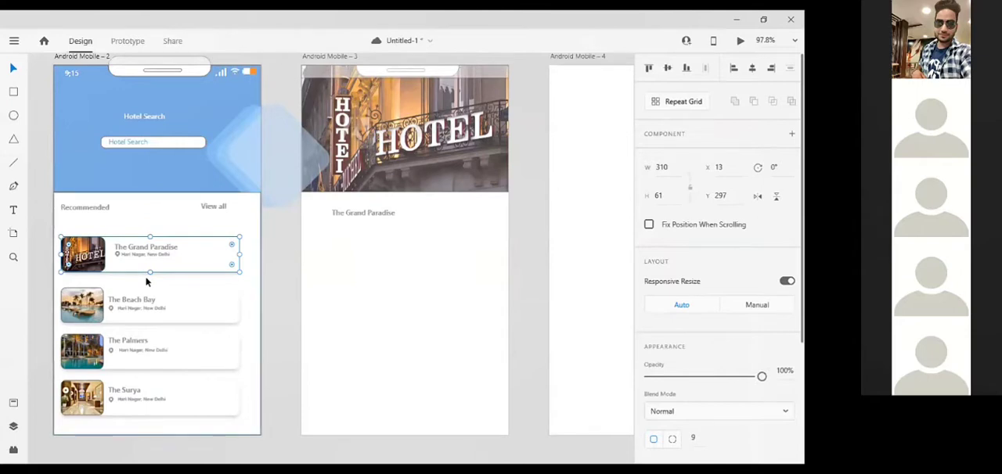
{"action": "left_click", "coordinate": [119, 269]}
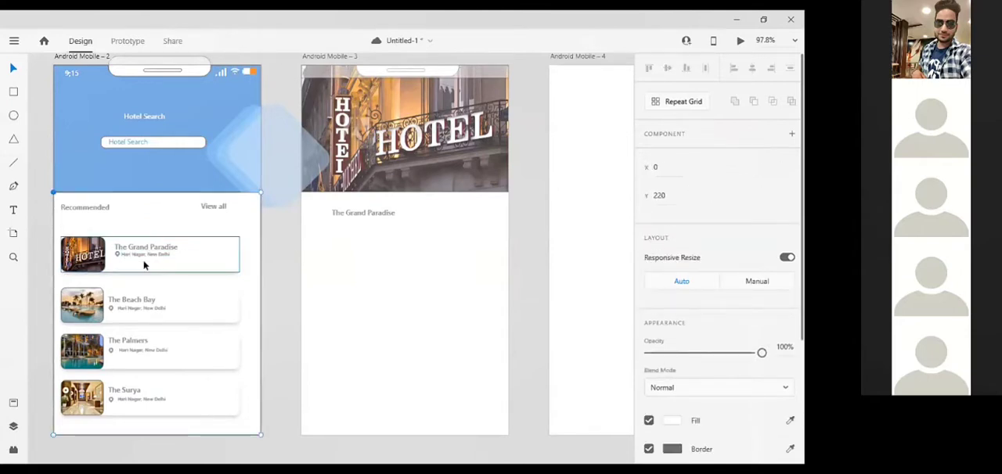
Open the recent file Wires - Mobile.xd.
{"action": "left_click", "coordinate": [13, 45]}
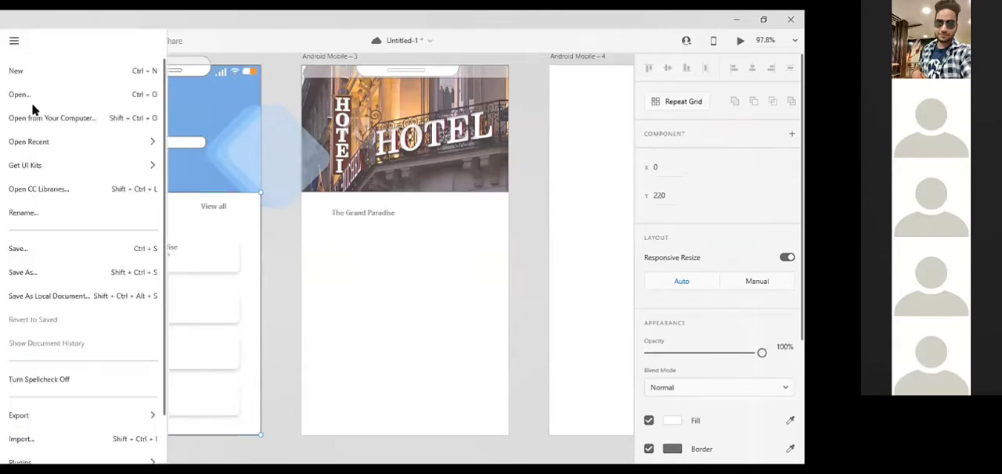
{"action": "mouse_move", "coordinate": [29, 169]}
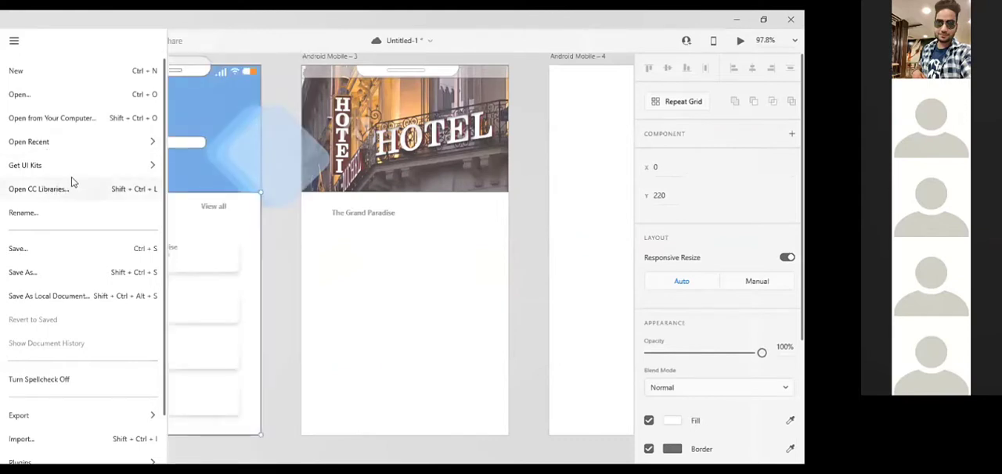
{"action": "mouse_move", "coordinate": [130, 144]}
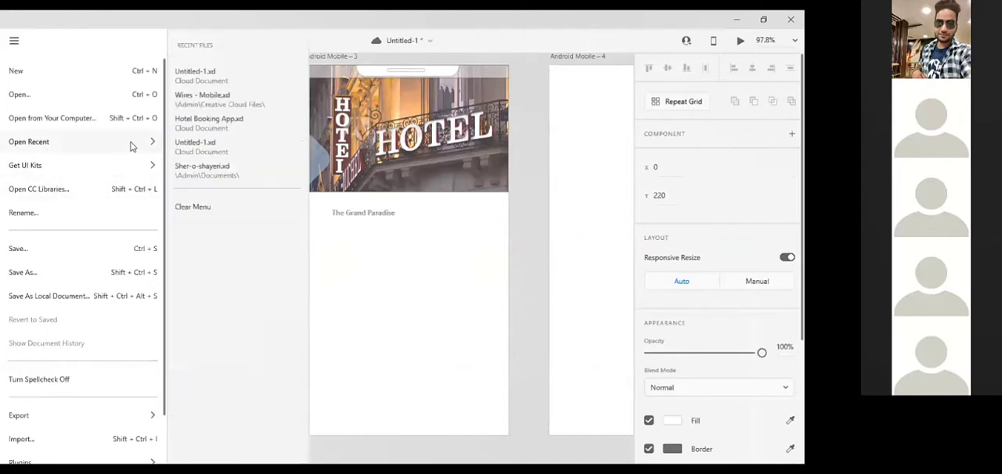
{"action": "left_click", "coordinate": [203, 97]}
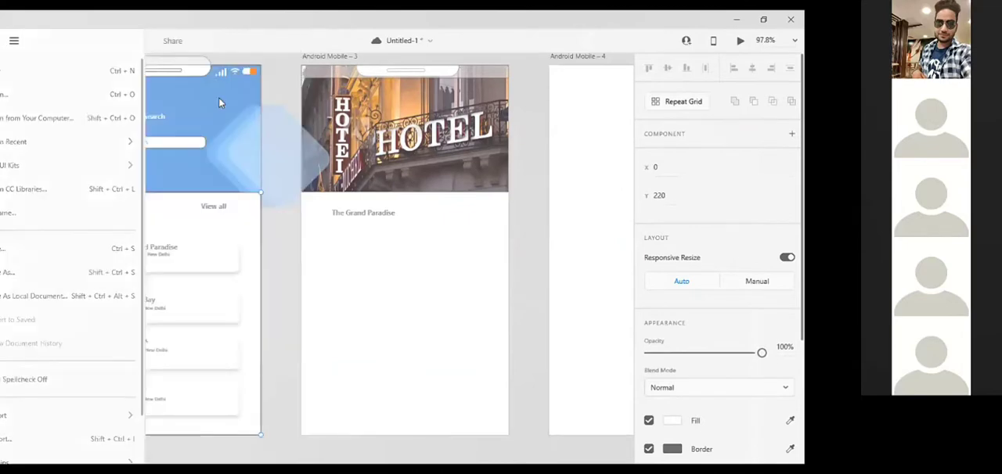
Look through the wireframe kit's Photos & Video, Filters & Search and Search sections for a star icon.
{"action": "scroll", "coordinate": [213, 233], "scroll_direction": "down", "scroll_amount": 5}
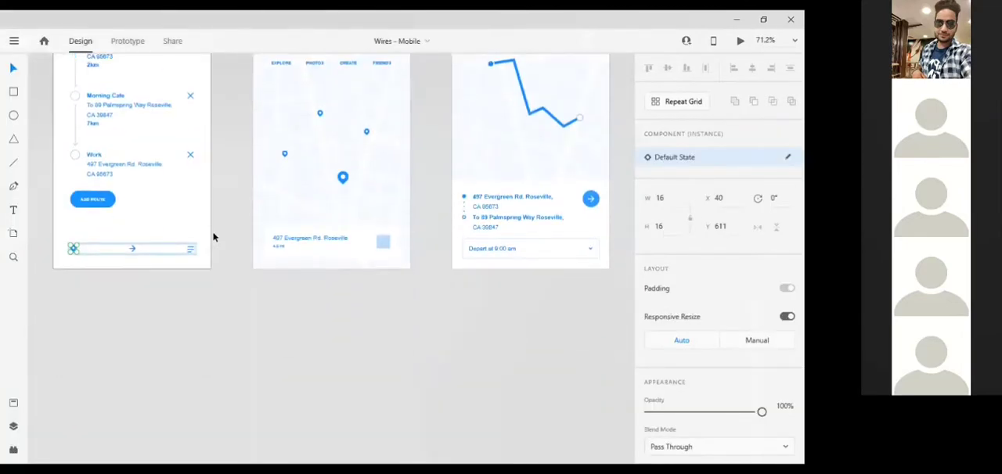
{"action": "scroll", "coordinate": [213, 236], "scroll_direction": "up", "scroll_amount": 8}
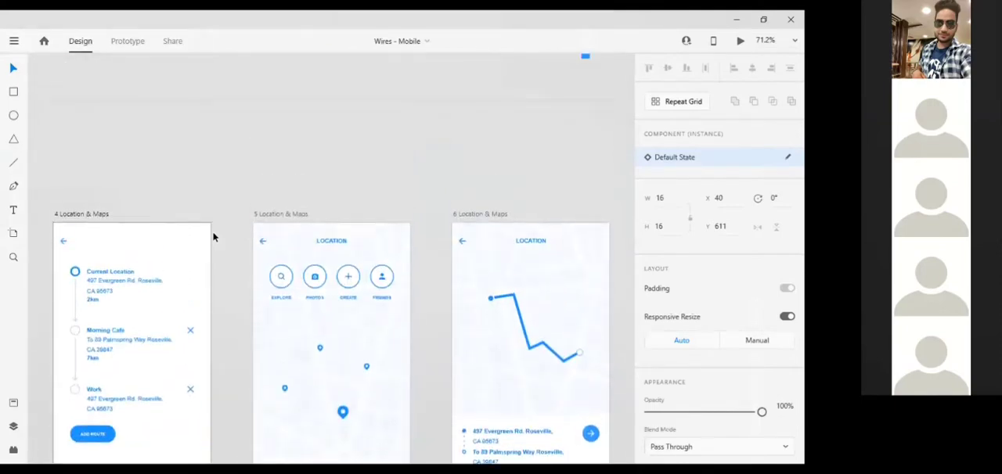
{"action": "scroll", "coordinate": [213, 235], "scroll_direction": "down", "scroll_amount": 10}
{"action": "scroll", "coordinate": [398, 385], "scroll_direction": "right", "scroll_amount": 10}
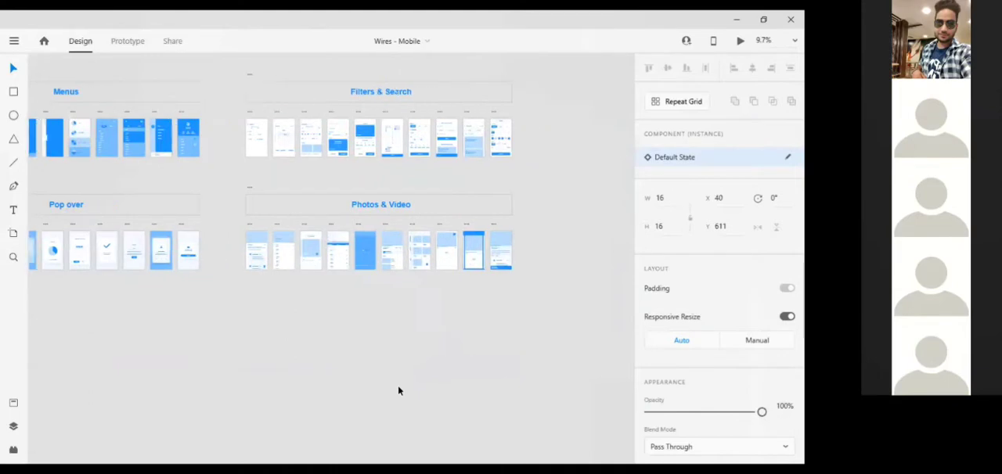
{"action": "scroll", "coordinate": [397, 391], "scroll_direction": "up", "scroll_amount": 5}
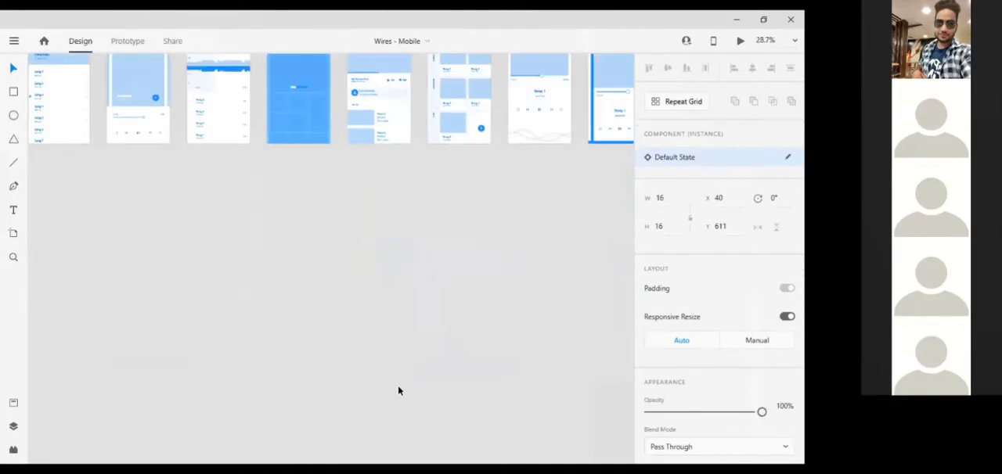
{"action": "scroll", "coordinate": [397, 389], "scroll_direction": "up", "scroll_amount": 5}
{"action": "scroll", "coordinate": [398, 390], "scroll_direction": "up", "scroll_amount": 8}
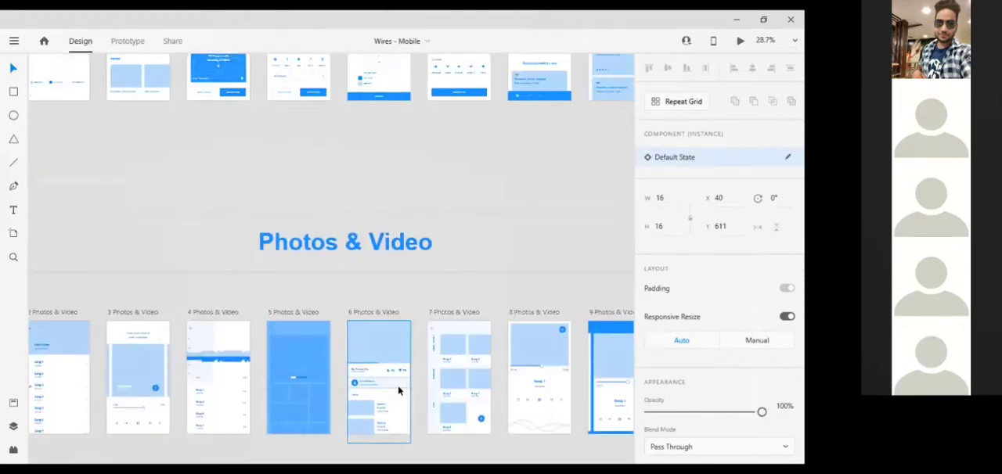
{"action": "scroll", "coordinate": [399, 387], "scroll_direction": "left", "scroll_amount": 5}
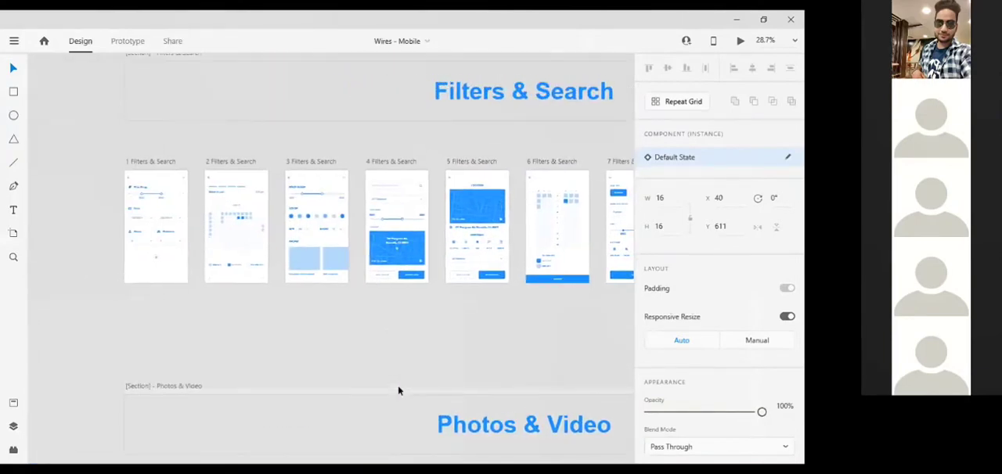
{"action": "scroll", "coordinate": [398, 389], "scroll_direction": "up", "scroll_amount": 7}
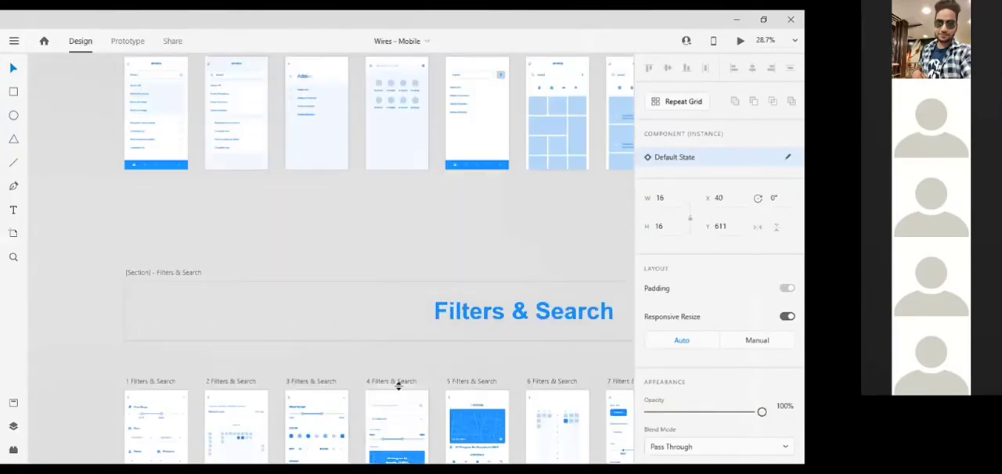
{"action": "scroll", "coordinate": [398, 389], "scroll_direction": "up", "scroll_amount": 6}
{"action": "scroll", "coordinate": [398, 389], "scroll_direction": "right", "scroll_amount": 4}
{"action": "scroll", "coordinate": [397, 390], "scroll_direction": "right", "scroll_amount": 5}
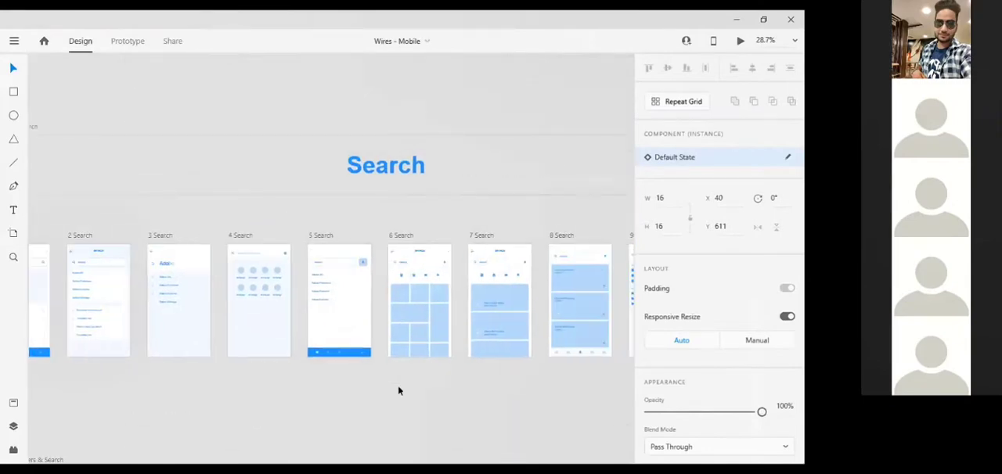
{"action": "scroll", "coordinate": [397, 389], "scroll_direction": "up", "scroll_amount": 4}
{"action": "scroll", "coordinate": [398, 390], "scroll_direction": "down", "scroll_amount": 1}
{"action": "scroll", "coordinate": [397, 391], "scroll_direction": "right", "scroll_amount": 10}
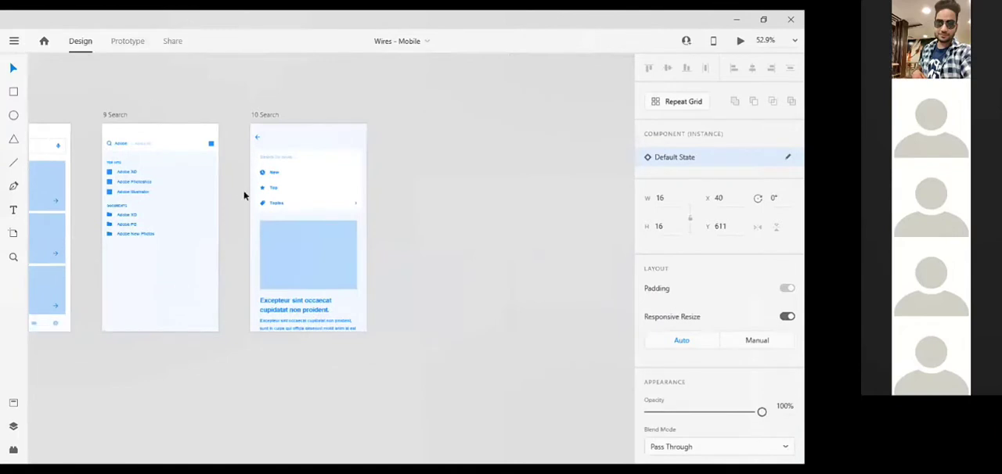
Copy the star icon from the list on the 10 Search artboard and switch back to the Untitled-1 document.
{"action": "left_click", "coordinate": [262, 190]}
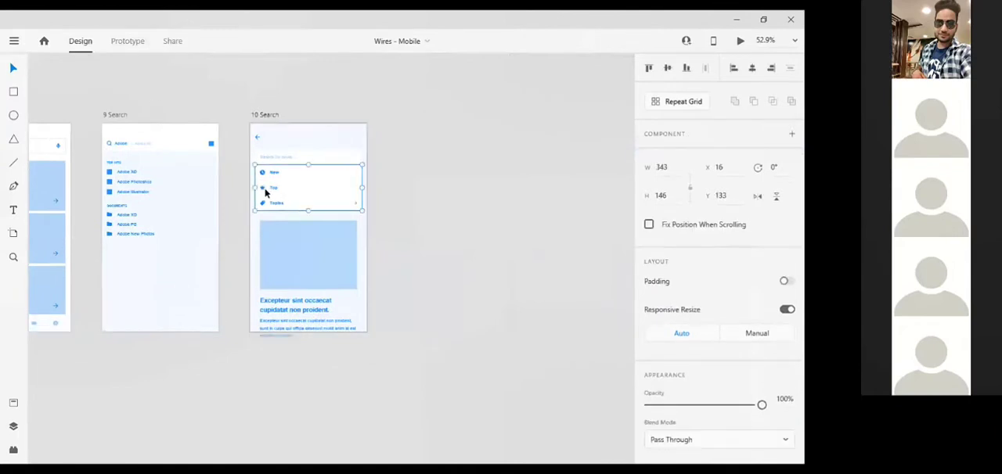
{"action": "double_click", "coordinate": [262, 188]}
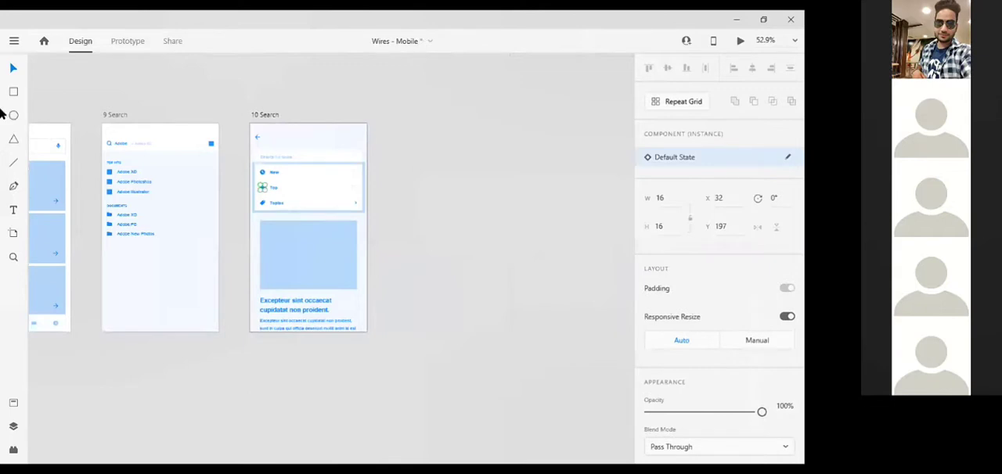
{"action": "key", "text": "alt+Tab"}
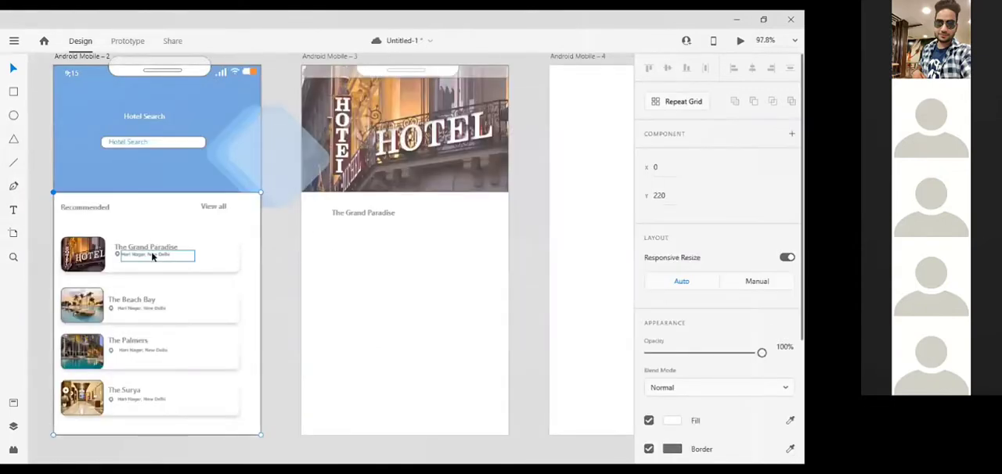
Paste the star icon into the second screen and place it under The Grand Paradise's address at X 106, Y 334.
{"action": "left_click", "coordinate": [152, 265]}
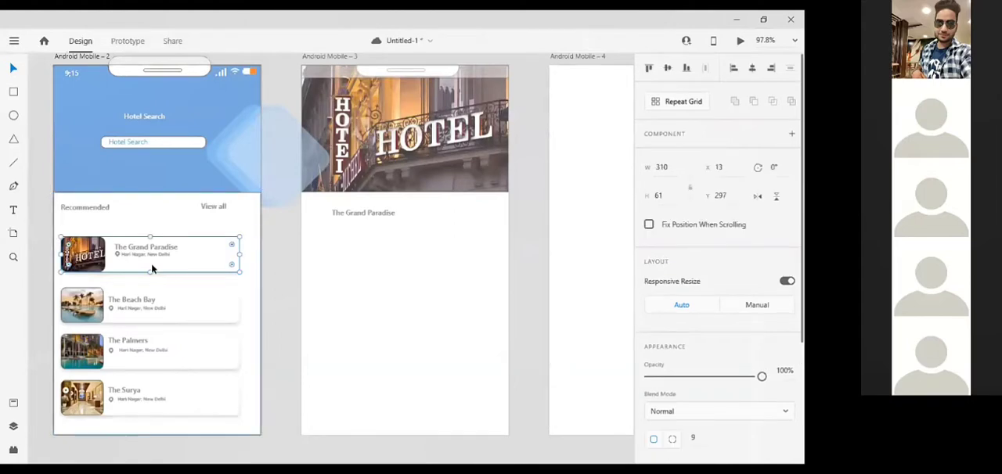
{"action": "key", "text": "ctrl+v"}
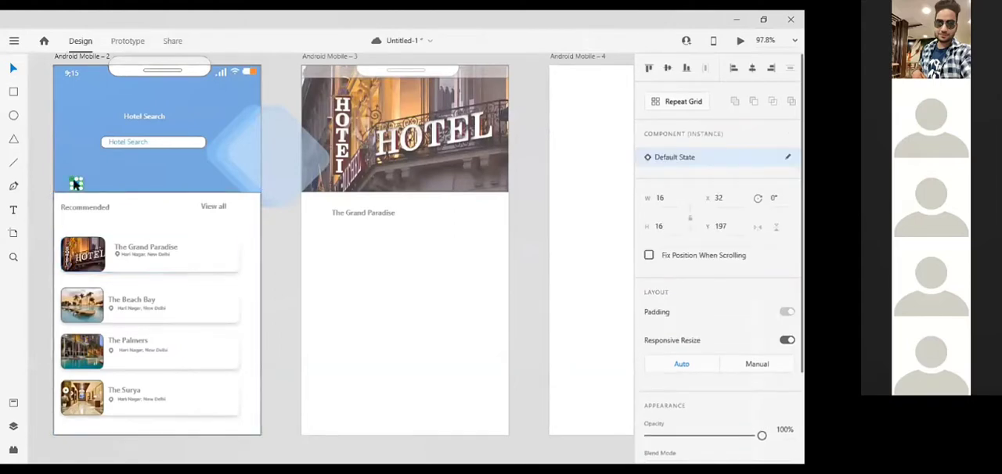
{"action": "left_click_drag", "start_coordinate": [76, 184], "coordinate": [119, 264]}
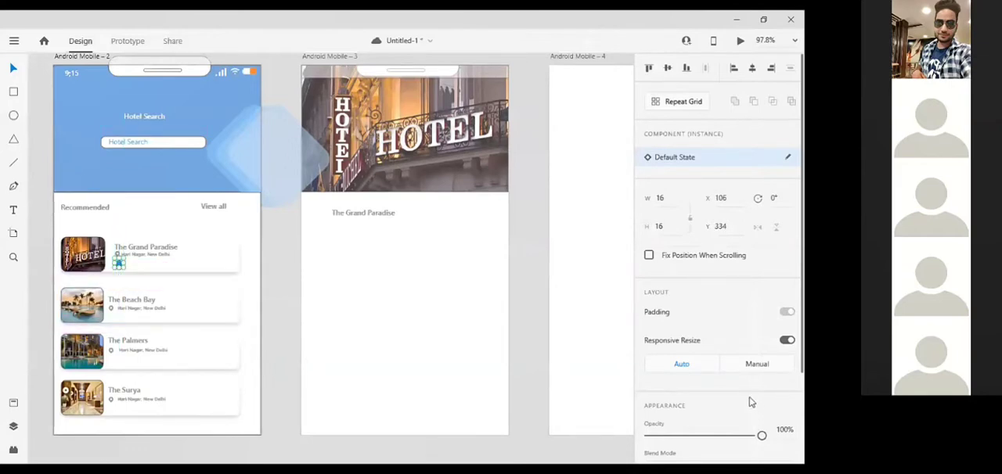
Change the pasted star icon's fill from blue to a golden orange, #D69F1E.
{"action": "scroll", "coordinate": [750, 402], "scroll_direction": "down", "scroll_amount": 3}
{"action": "left_click", "coordinate": [671, 386]}
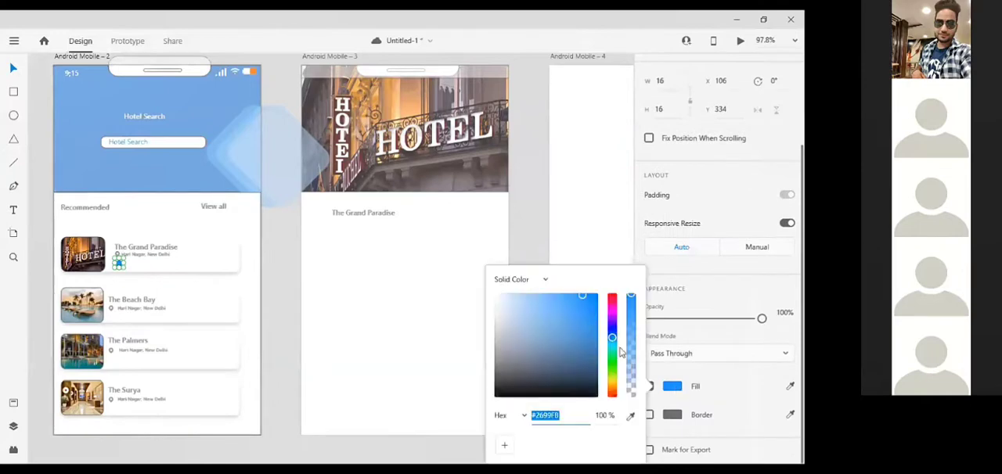
{"action": "left_click_drag", "start_coordinate": [614, 384], "coordinate": [614, 387]}
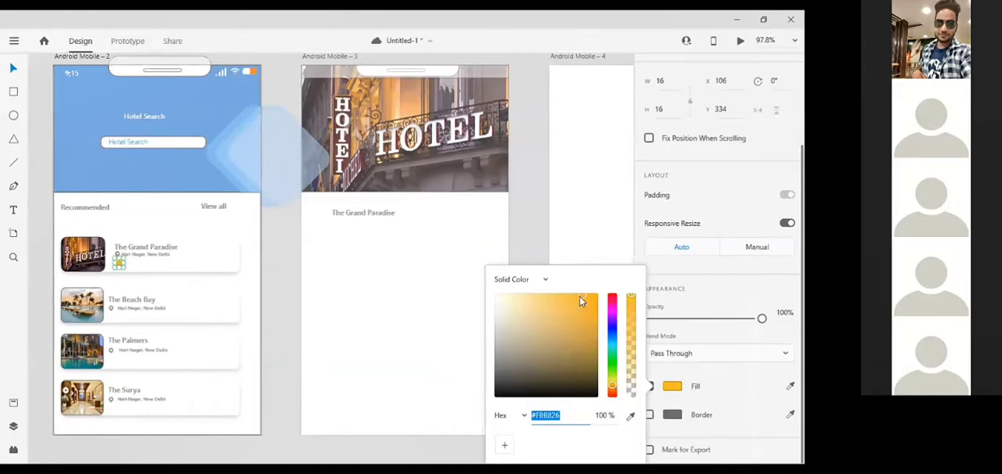
{"action": "left_click_drag", "start_coordinate": [580, 296], "coordinate": [583, 310]}
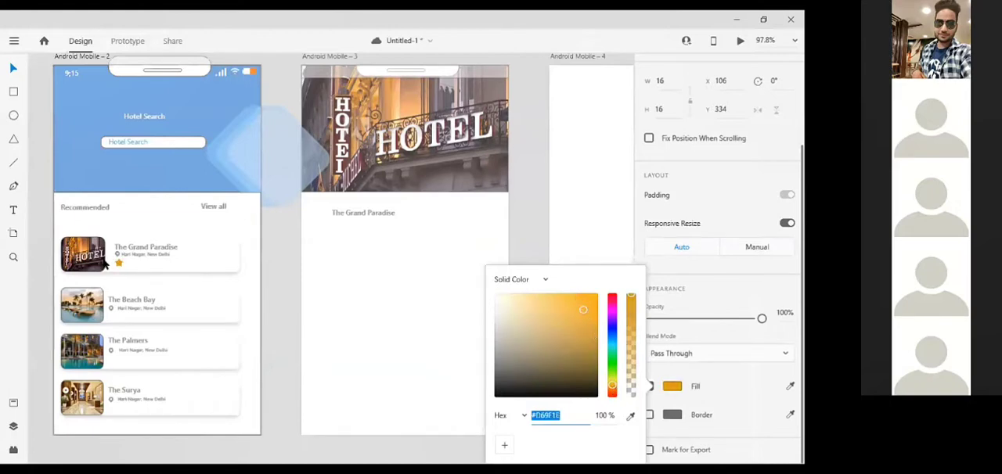
Duplicate the golden star into an evenly spaced row of five under The Grand Paradise's address.
{"action": "scroll", "coordinate": [106, 264], "scroll_direction": "up", "scroll_amount": 5}
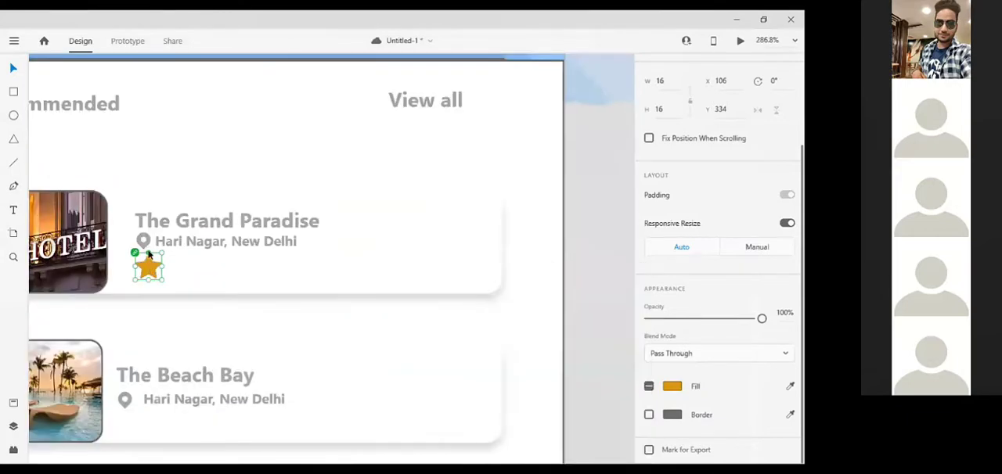
{"action": "key", "text": "ctrl+v"}
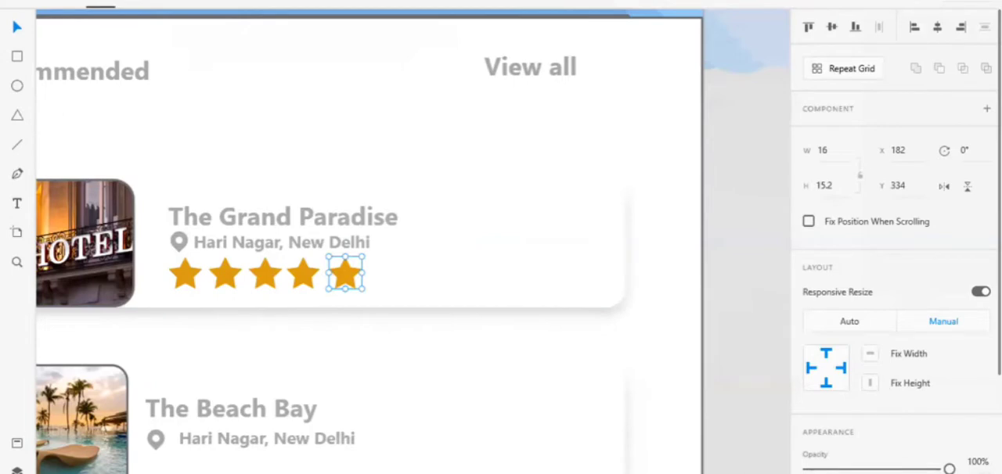
Turn off the fifth star's fill and turn on its border to show a four-star rating.
{"action": "scroll", "coordinate": [893, 313], "scroll_direction": "down", "scroll_amount": 5}
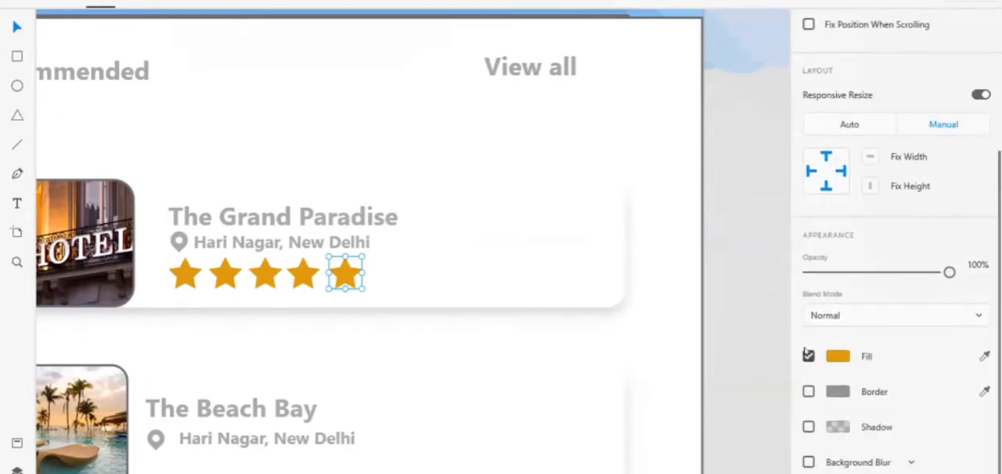
{"action": "left_click", "coordinate": [808, 357]}
{"action": "left_click", "coordinate": [808, 391]}
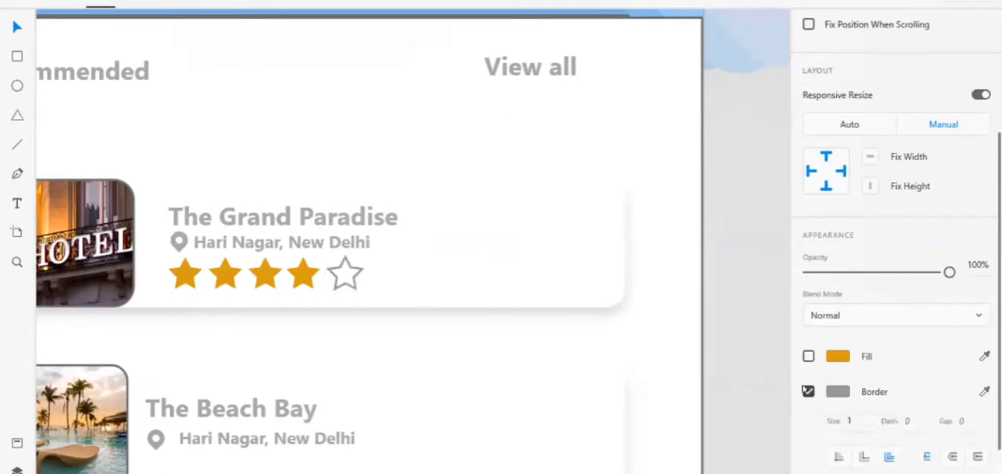
{"action": "left_click", "coordinate": [732, 353]}
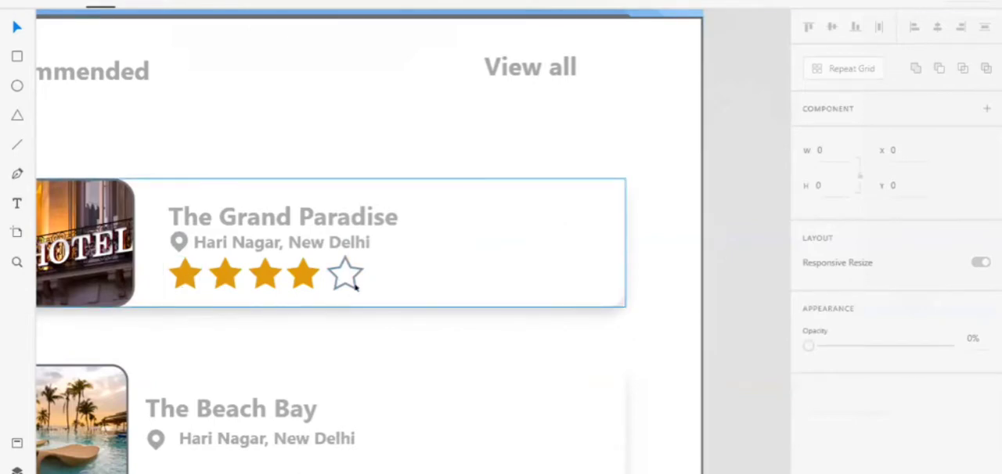
{"action": "scroll", "coordinate": [355, 287], "scroll_direction": "down", "scroll_amount": 3}
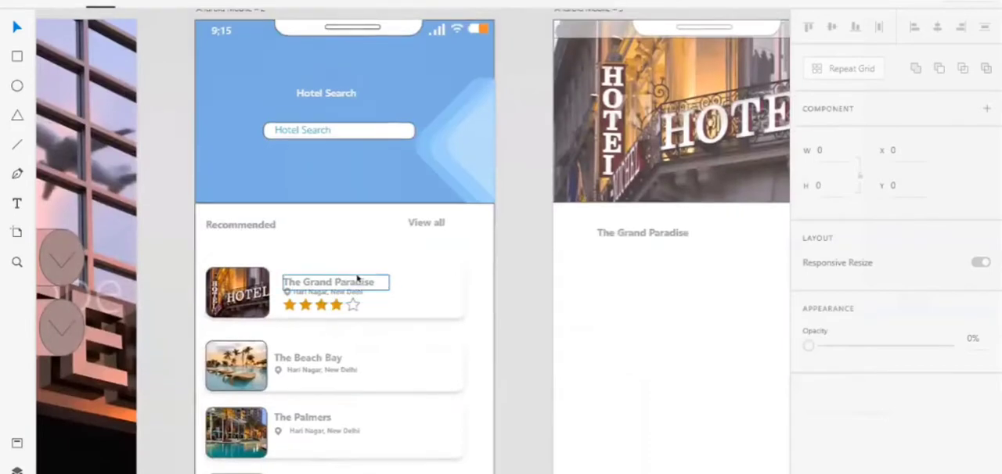
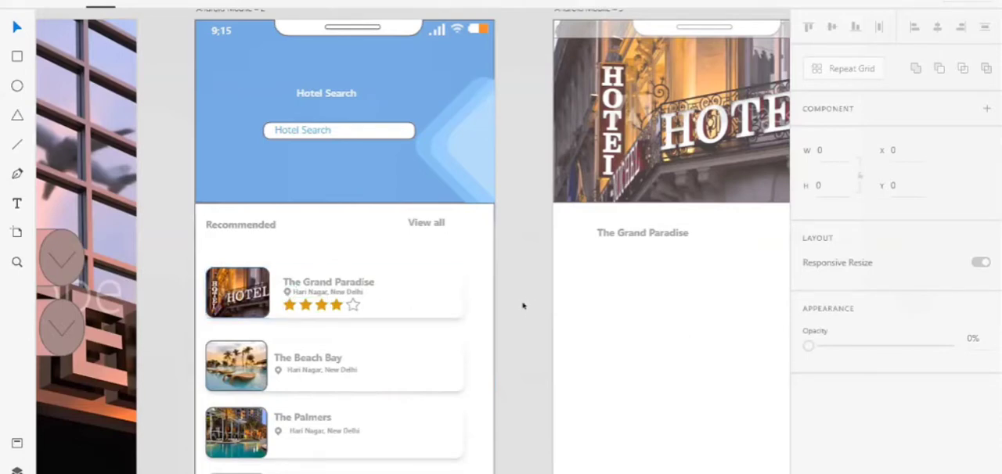
Enlarge the text box of The Grand Paradise title on the third screen to 229 wide and 49 high.
{"action": "scroll", "coordinate": [521, 311], "scroll_direction": "right", "scroll_amount": 5}
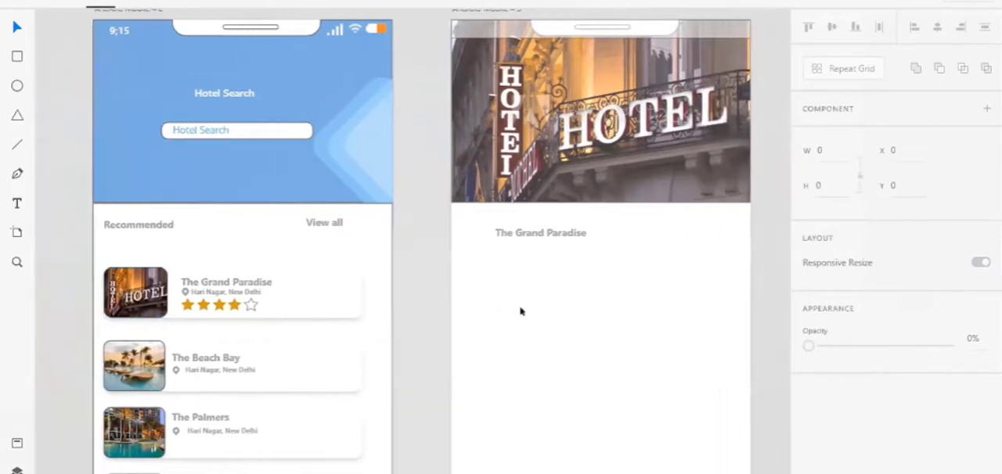
{"action": "scroll", "coordinate": [520, 311], "scroll_direction": "right", "scroll_amount": 1}
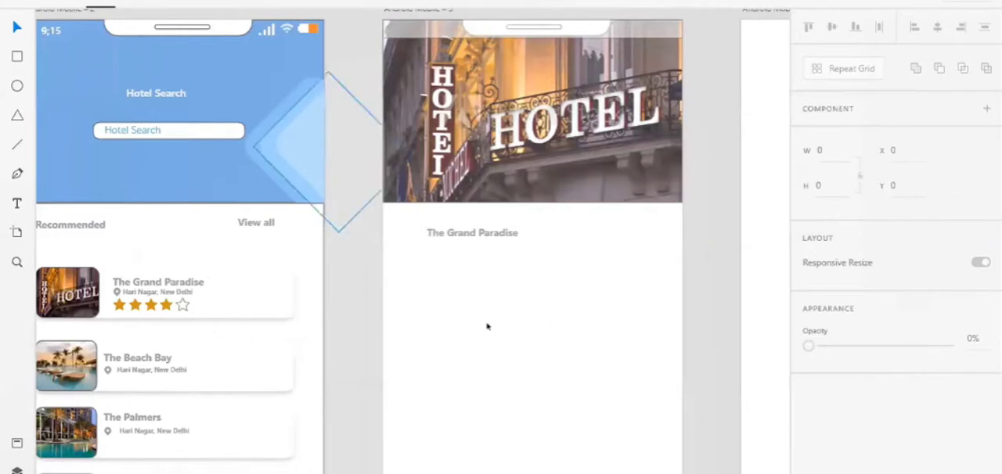
{"action": "scroll", "coordinate": [543, 247], "scroll_direction": "right", "scroll_amount": 3}
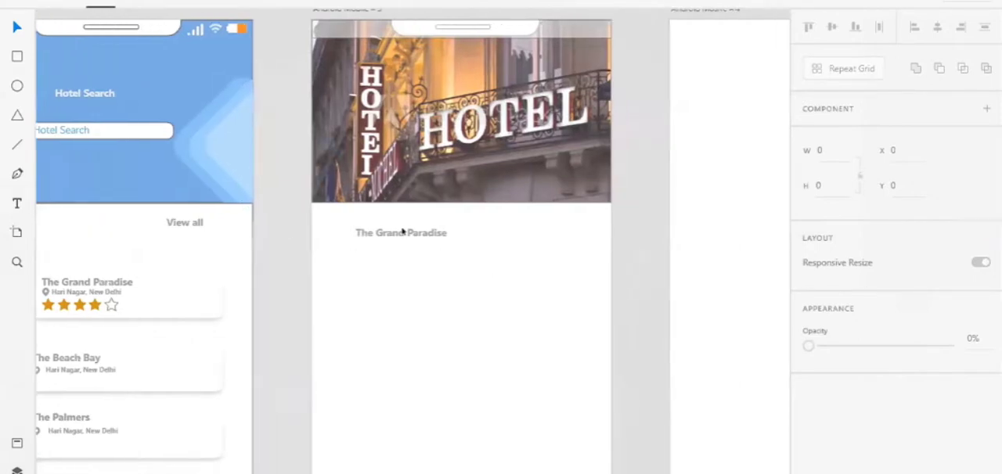
{"action": "left_click", "coordinate": [403, 232]}
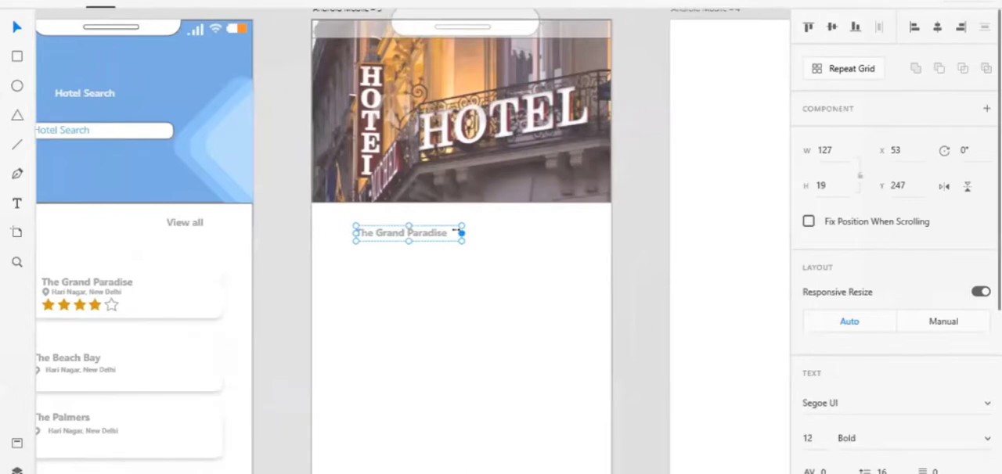
{"action": "left_click_drag", "start_coordinate": [461, 233], "coordinate": [547, 233]}
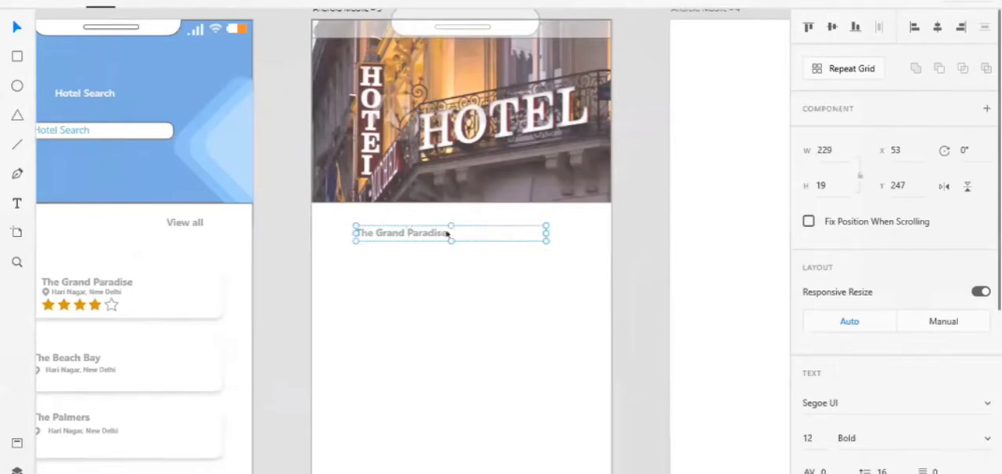
{"action": "left_click_drag", "start_coordinate": [444, 235], "coordinate": [442, 258]}
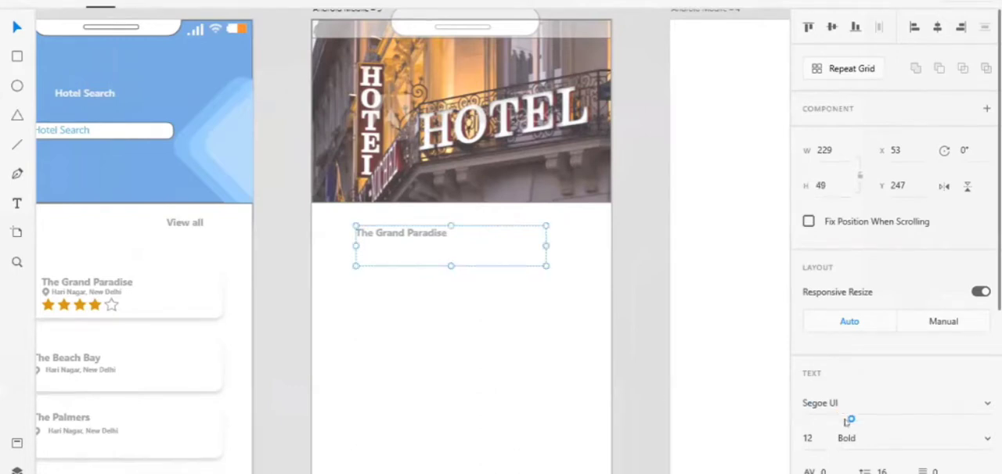
Set The Grand Paradise title's font size to 20 and nudge it sideways to X 45.
{"action": "left_click", "coordinate": [808, 436]}
{"action": "type", "text": "20"}
{"action": "key", "text": "Return"}
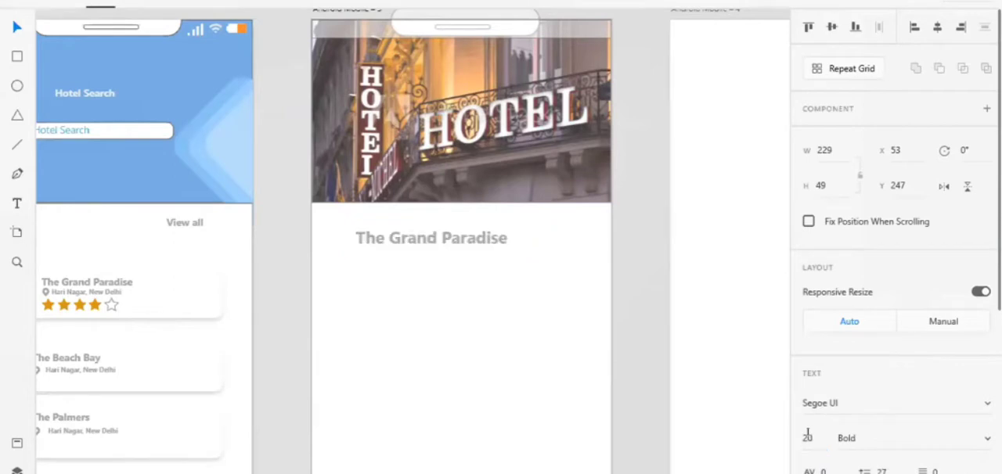
{"action": "key", "text": "Left"}
{"action": "key", "text": "Left"}
{"action": "key", "text": "Left"}
{"action": "key", "text": "Left"}
{"action": "key", "text": "Left"}
{"action": "key", "text": "Left"}
{"action": "key", "text": "Left"}
{"action": "key", "text": "Left"}
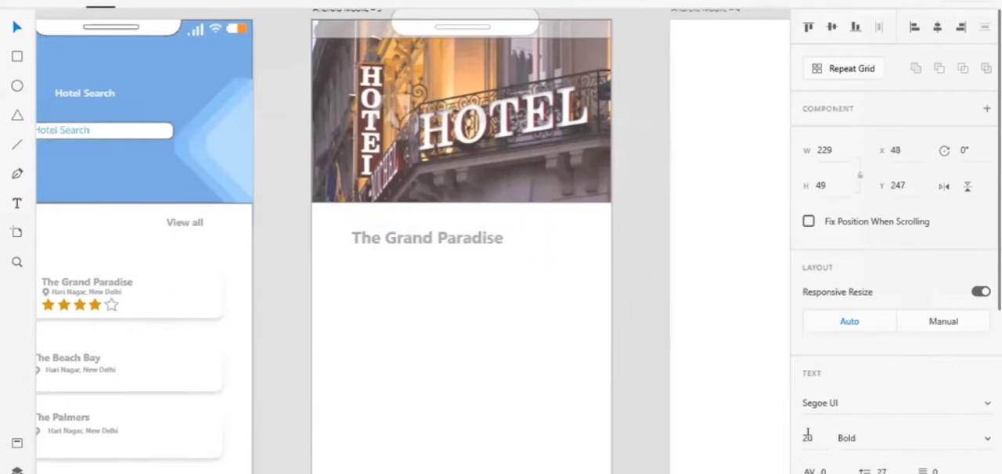
{"action": "left_click", "coordinate": [416, 410]}
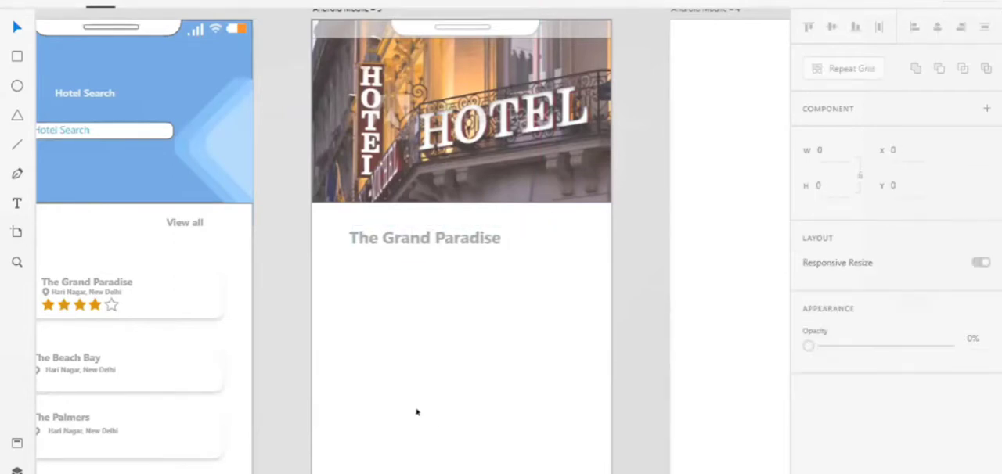
Copy The Grand Paradise's address text from the second screen's card and place it under the third screen's title at X 69, Y 306.
{"action": "left_click", "coordinate": [76, 291]}
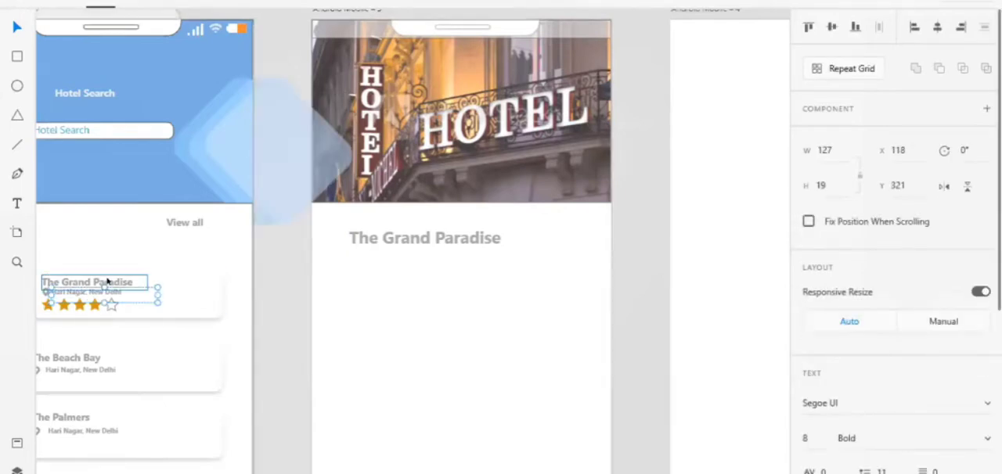
{"action": "left_click", "coordinate": [424, 277]}
{"action": "key", "text": "ctrl+v"}
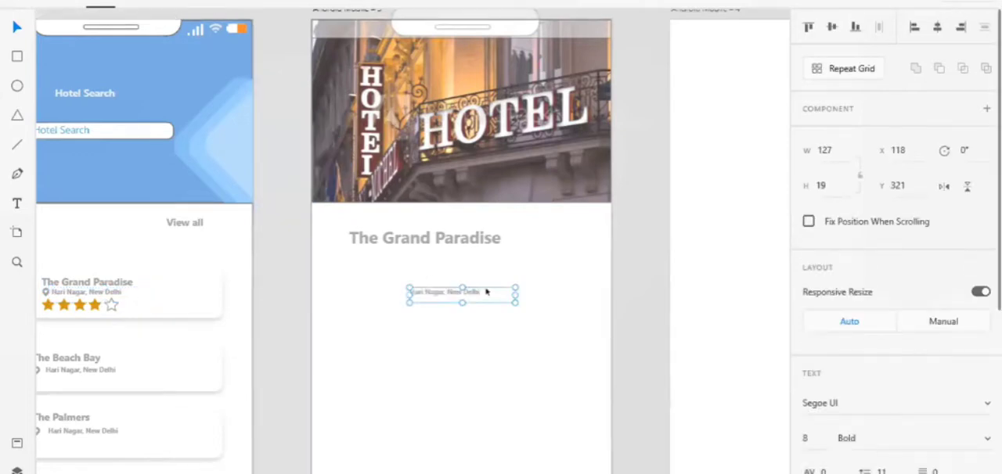
{"action": "left_click_drag", "start_coordinate": [486, 292], "coordinate": [446, 280]}
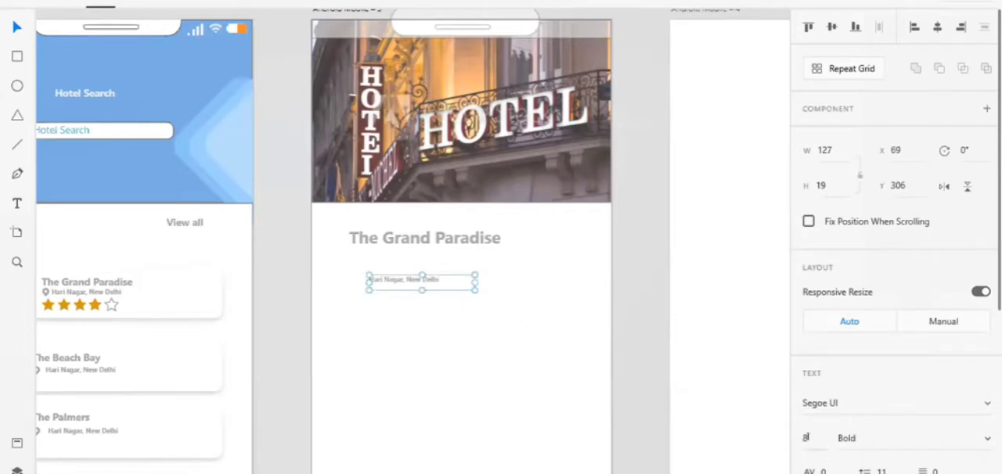
Try font size 15 on the pasted address text.
{"action": "key", "text": "BackSpace"}
{"action": "type", "text": "15"}
{"action": "key", "text": "Return"}
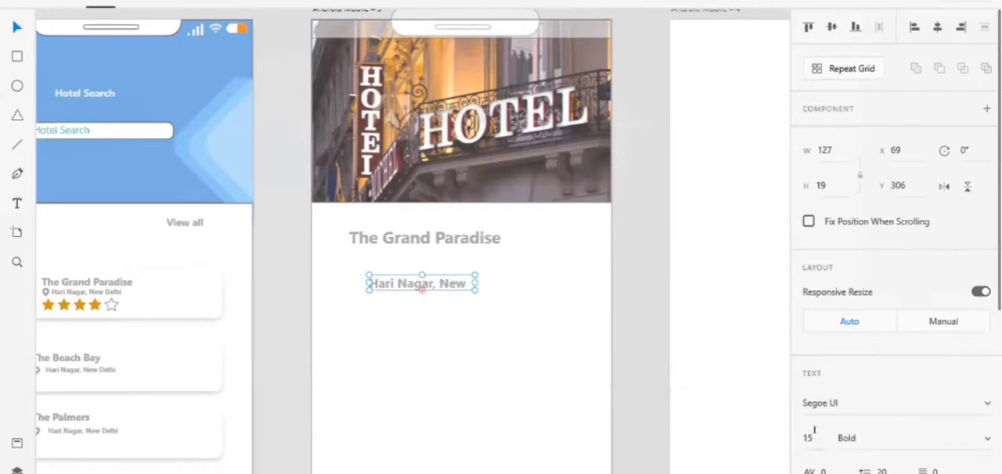
Set the pasted address text to font size 13 with the Regular weight.
{"action": "left_click", "coordinate": [814, 435]}
{"action": "type", "text": "13"}
{"action": "key", "text": "Return"}
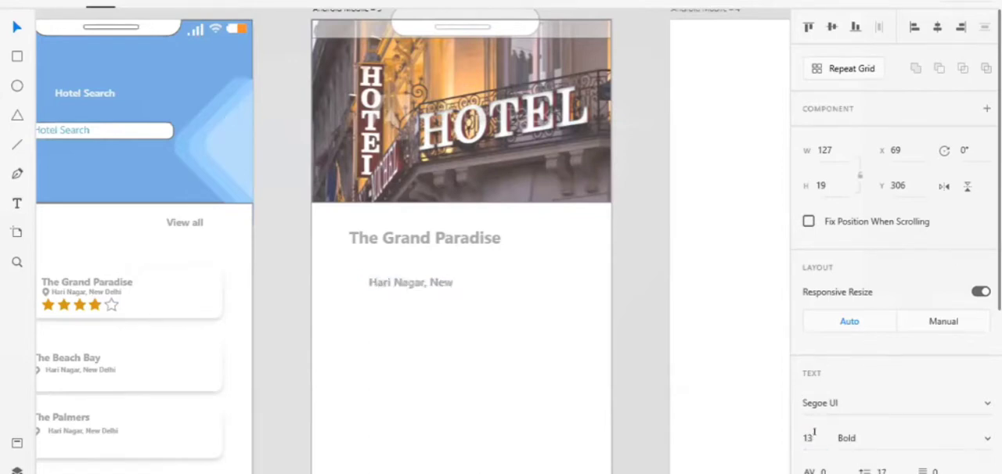
{"action": "left_click", "coordinate": [856, 437]}
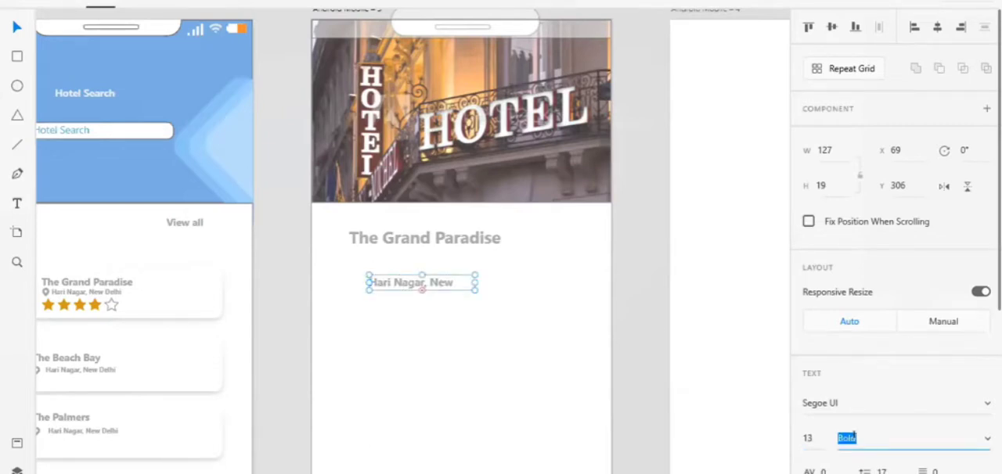
{"action": "type", "text": "Regular"}
{"action": "key", "text": "Return"}
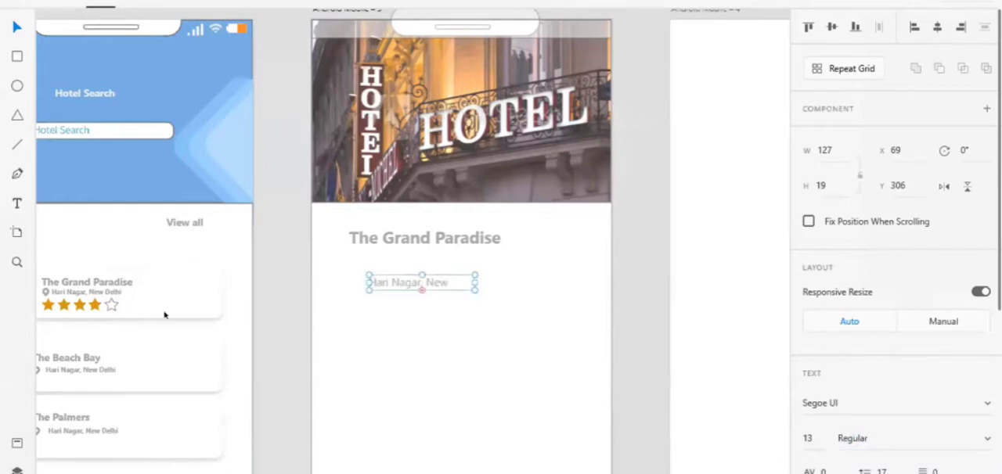
Copy the card's location pin icon to the third screen and move the address text to X 77, Y 301.
{"action": "double_click", "coordinate": [46, 293]}
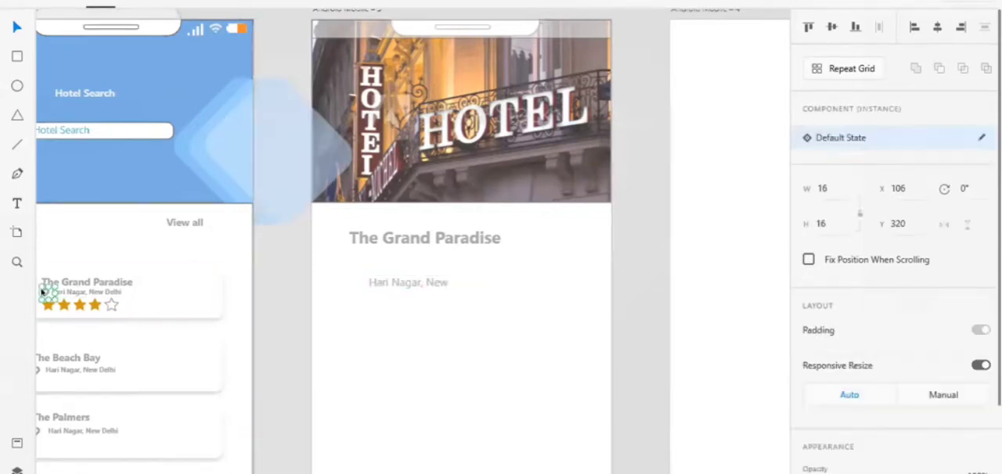
{"action": "left_click", "coordinate": [343, 280]}
{"action": "key", "text": "ctrl+v"}
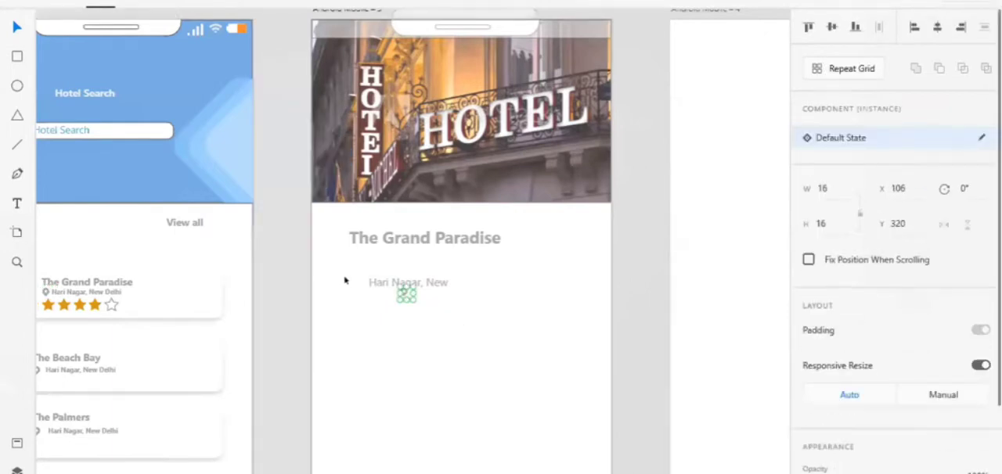
{"action": "left_click", "coordinate": [403, 288]}
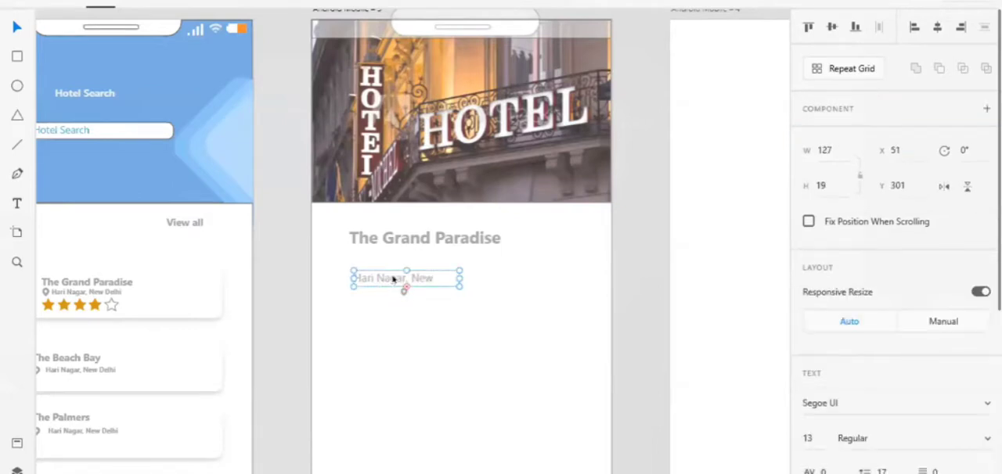
{"action": "left_click_drag", "start_coordinate": [396, 279], "coordinate": [417, 279]}
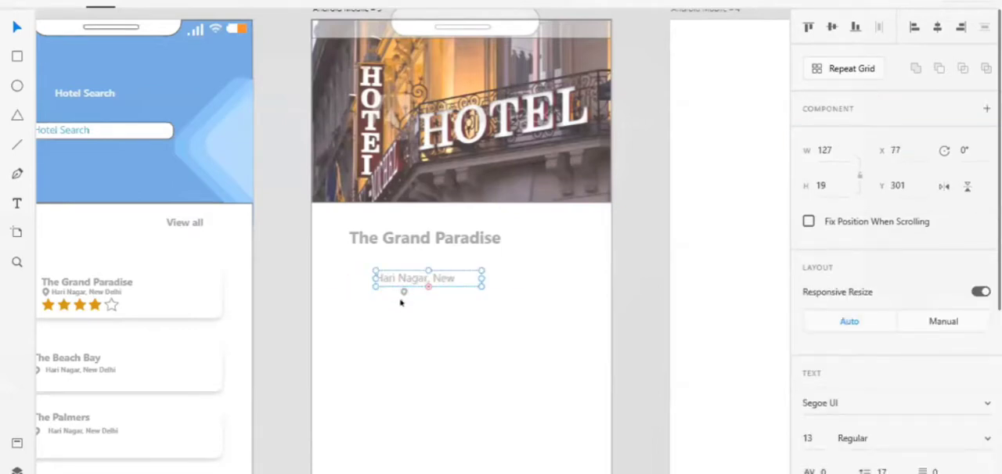
Enlarge the location pin to 27 by 22 and place it directly before the address text at about X 55, Y 301.
{"action": "left_click", "coordinate": [400, 296]}
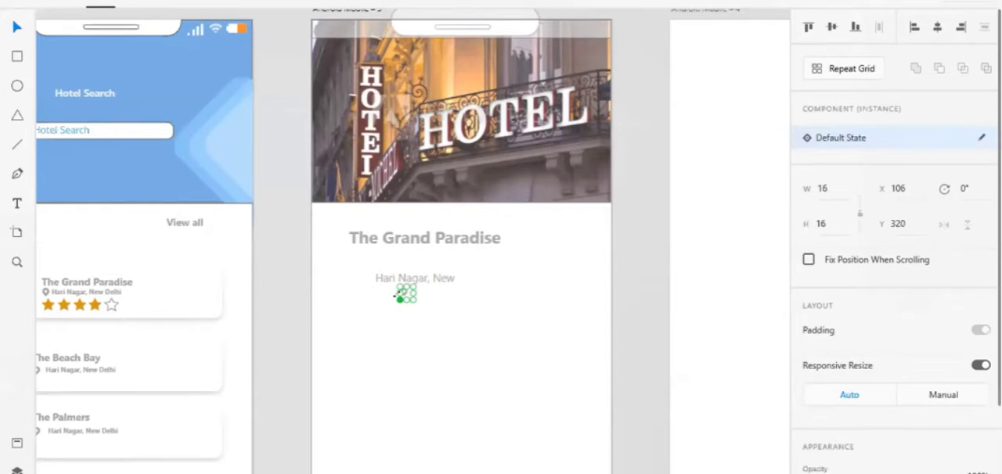
{"action": "left_click_drag", "start_coordinate": [398, 299], "coordinate": [364, 278]}
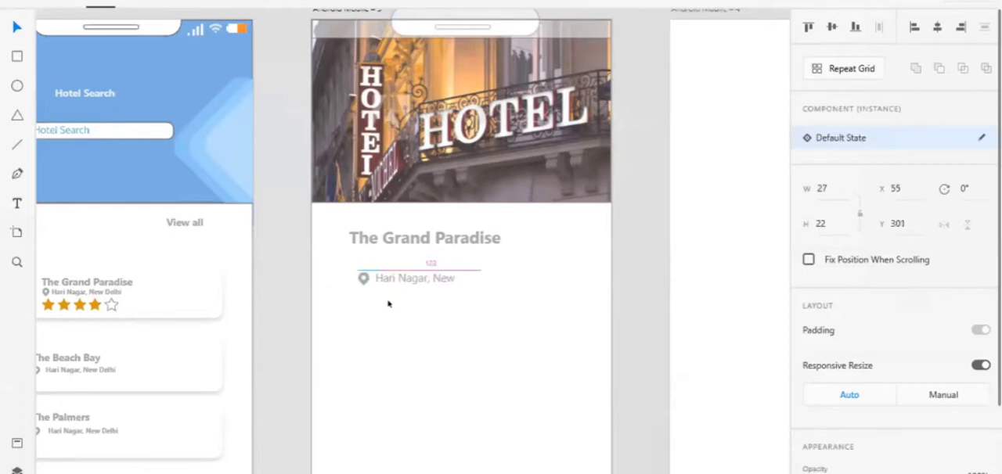
{"action": "key", "text": "Up"}
{"action": "left_click", "coordinate": [388, 304]}
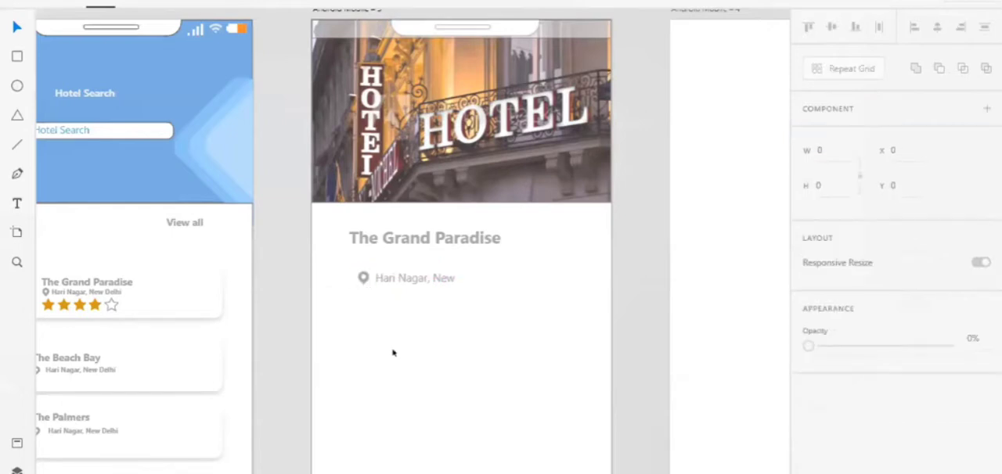
Add a text box about 260 by 128 below the address, starting with the line "Food Reviews -".
{"action": "scroll", "coordinate": [393, 353], "scroll_direction": "down", "scroll_amount": 4}
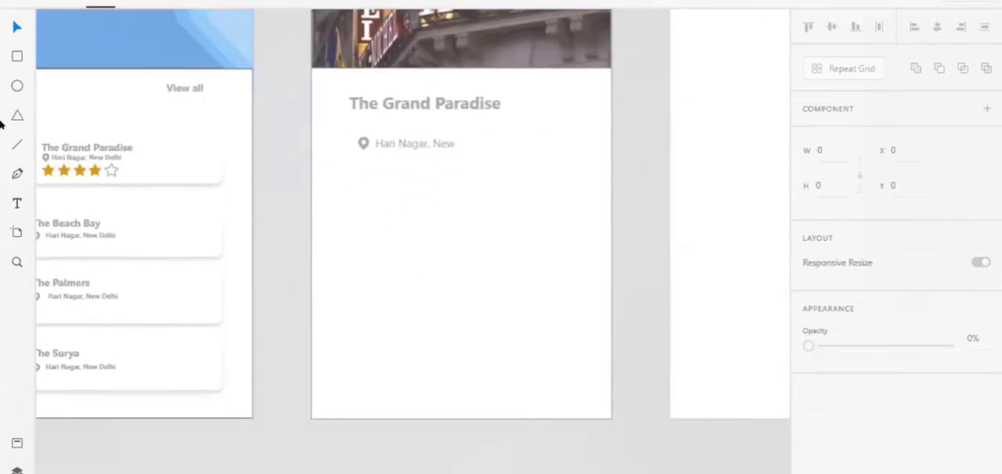
{"action": "left_click", "coordinate": [16, 204]}
{"action": "left_click_drag", "start_coordinate": [349, 178], "coordinate": [566, 284]}
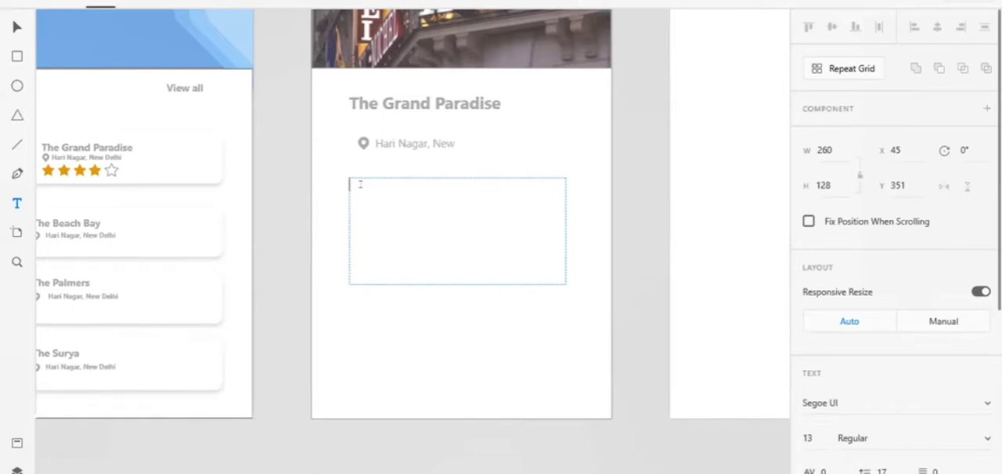
{"action": "type", "text": "Food Reviews "}
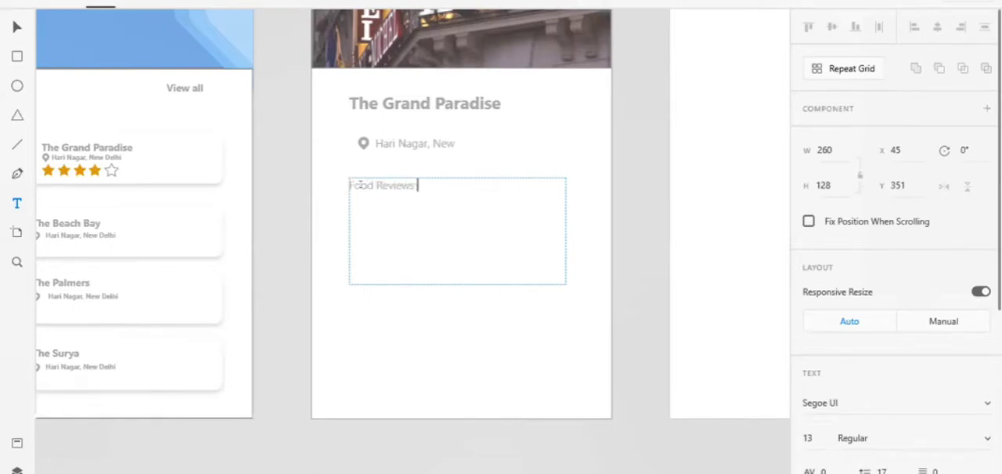
{"action": "type", "text": "-"}
Add the line "Hygiene Reviews -" below the food reviews line and finish editing the text.
{"action": "key", "text": "Return"}
{"action": "type", "text": "Hygiene Re"}
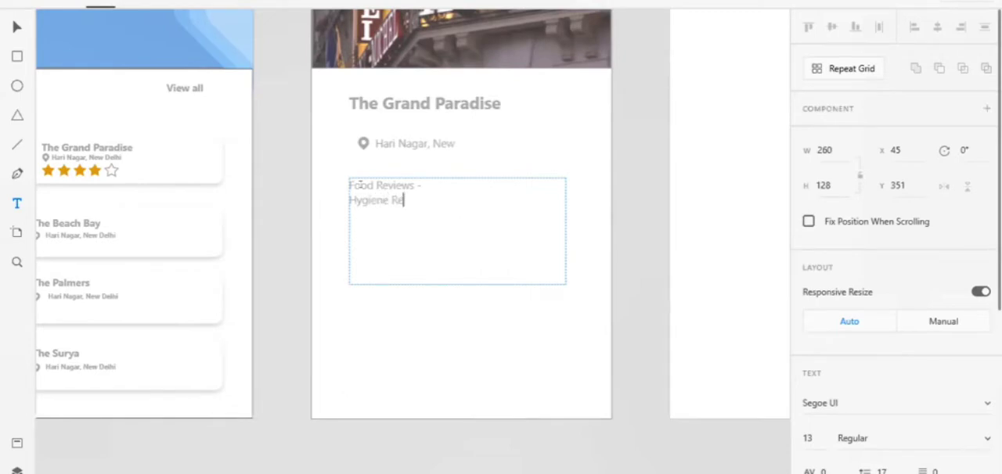
{"action": "type", "text": "views"}
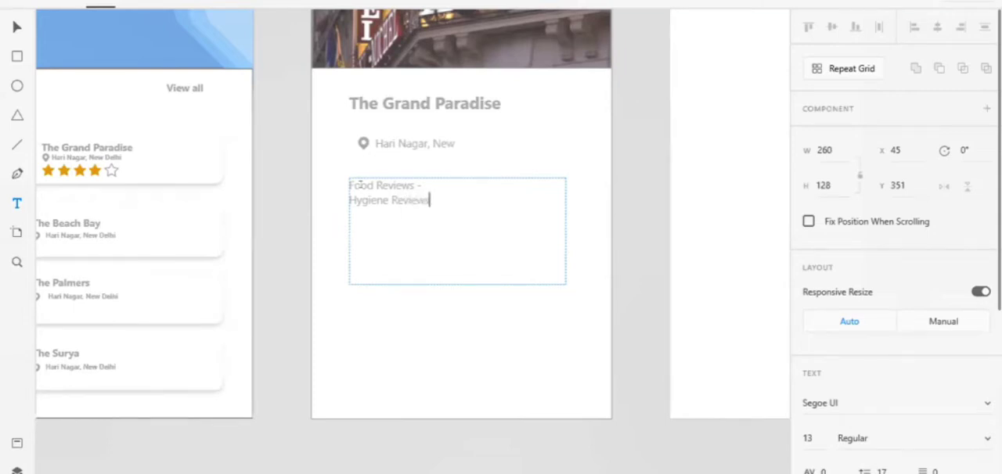
{"action": "type", "text": " -"}
{"action": "key", "text": "Return"}
{"action": "key", "text": "Escape"}
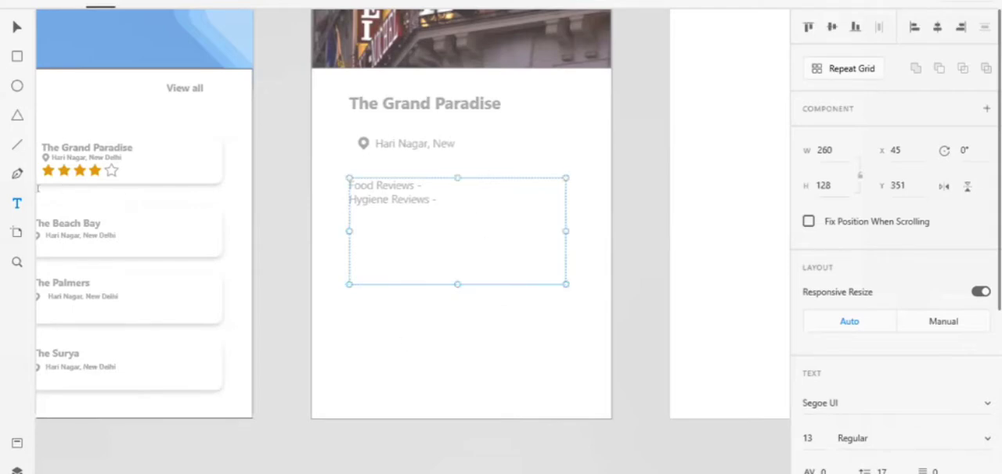
Draw a borderless rounded button shape about 140 by 29 with corner radius 15 below the reviews text, at about X 104, Y 533.
{"action": "left_click", "coordinate": [17, 56]}
{"action": "left_click_drag", "start_coordinate": [398, 329], "coordinate": [501, 341]}
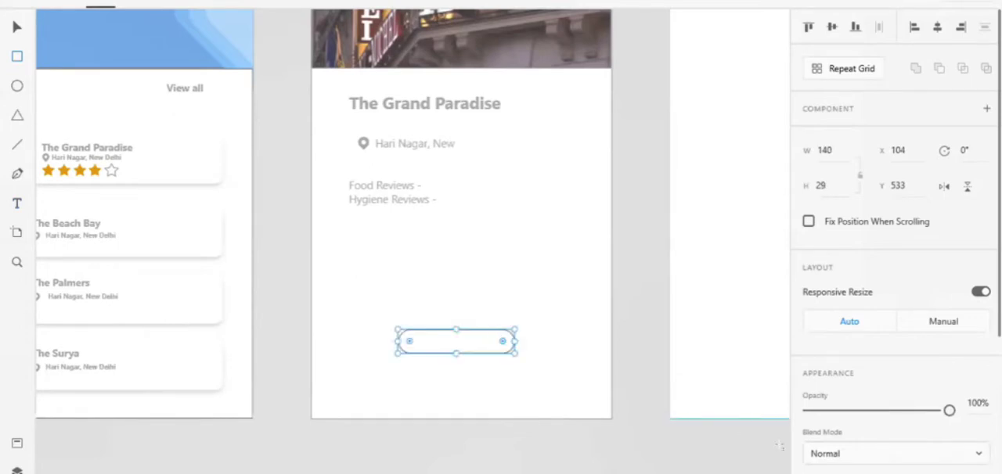
{"action": "scroll", "coordinate": [826, 453], "scroll_direction": "down", "scroll_amount": 3}
{"action": "left_click", "coordinate": [810, 282]}
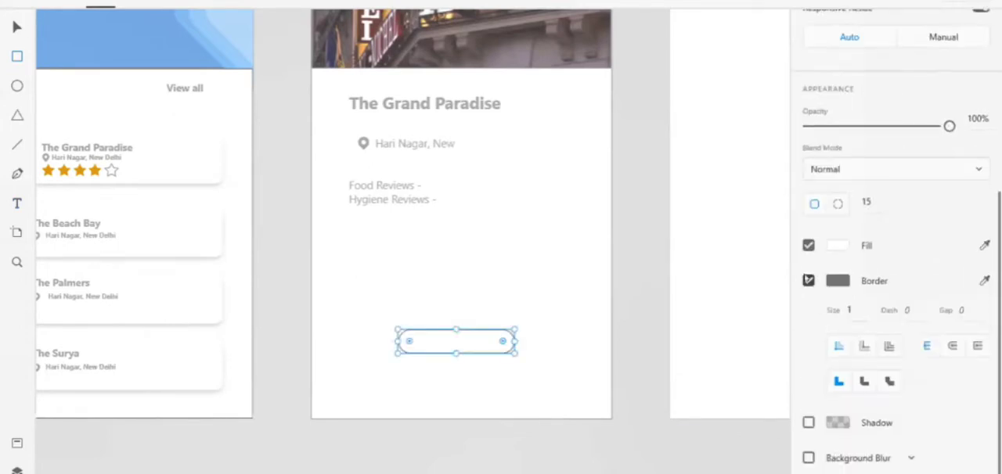
Change the button shape's fill from white to a light blue.
{"action": "scroll", "coordinate": [806, 278], "scroll_direction": "up", "scroll_amount": 1}
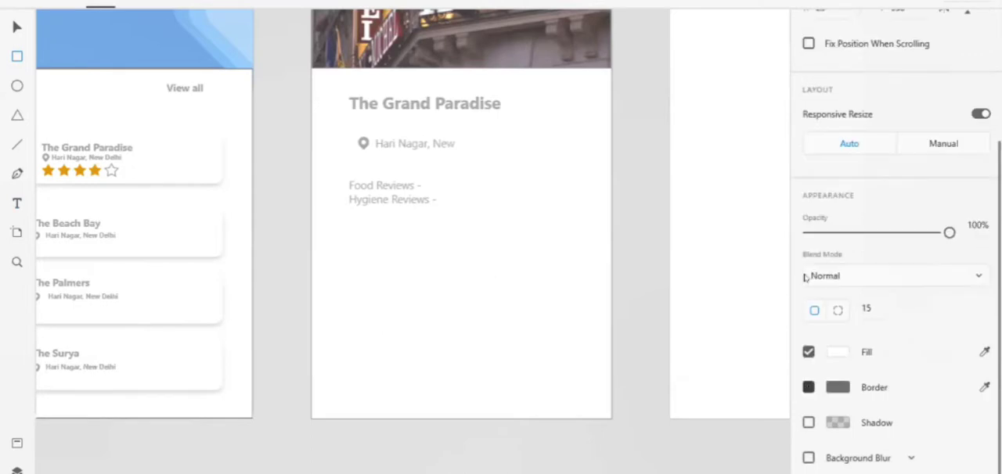
{"action": "left_click", "coordinate": [838, 354]}
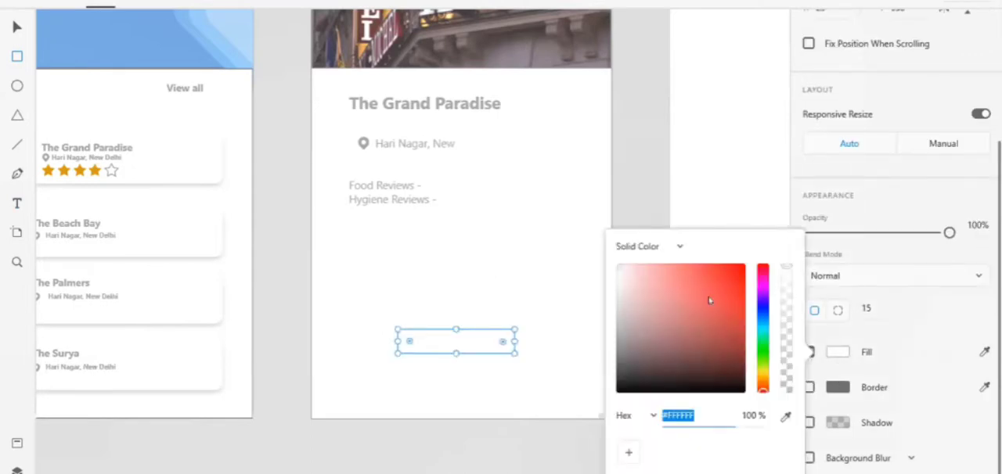
{"action": "left_click", "coordinate": [764, 318]}
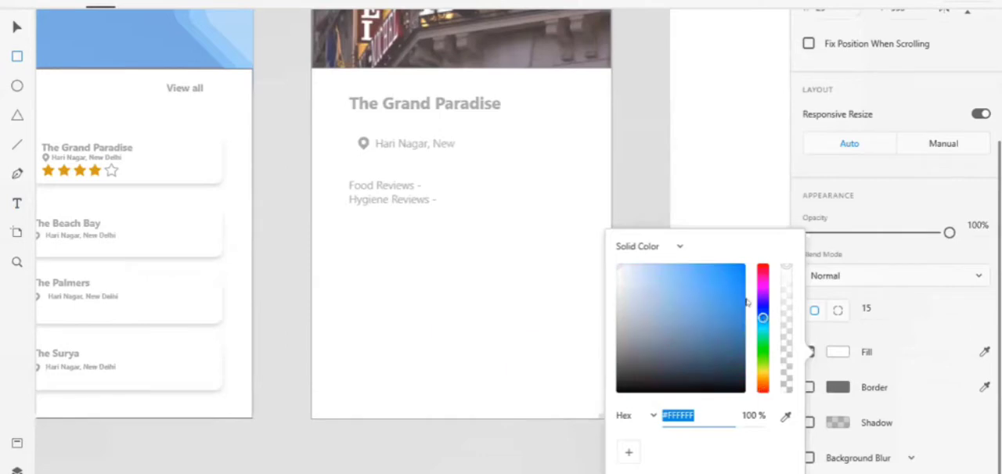
{"action": "left_click", "coordinate": [675, 269]}
{"action": "left_click", "coordinate": [678, 276]}
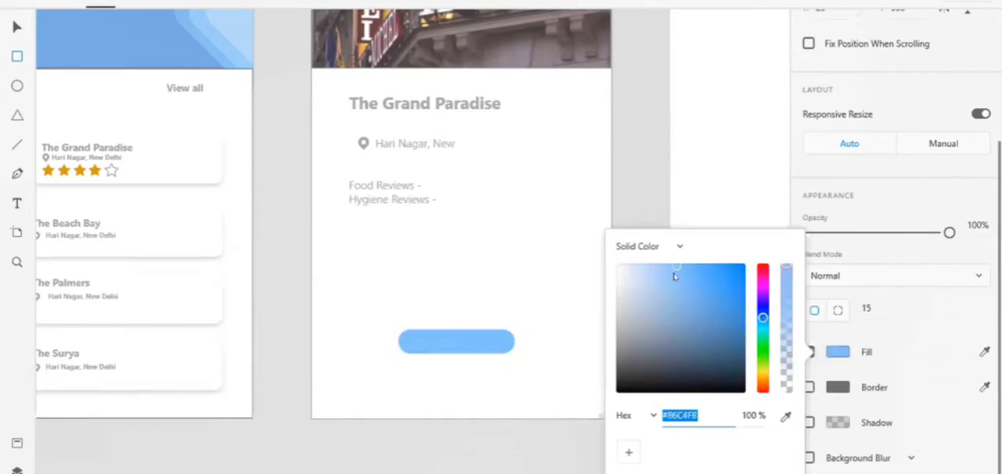
Darken the rounded button shape's fill to a medium blue.
{"action": "left_click", "coordinate": [688, 288]}
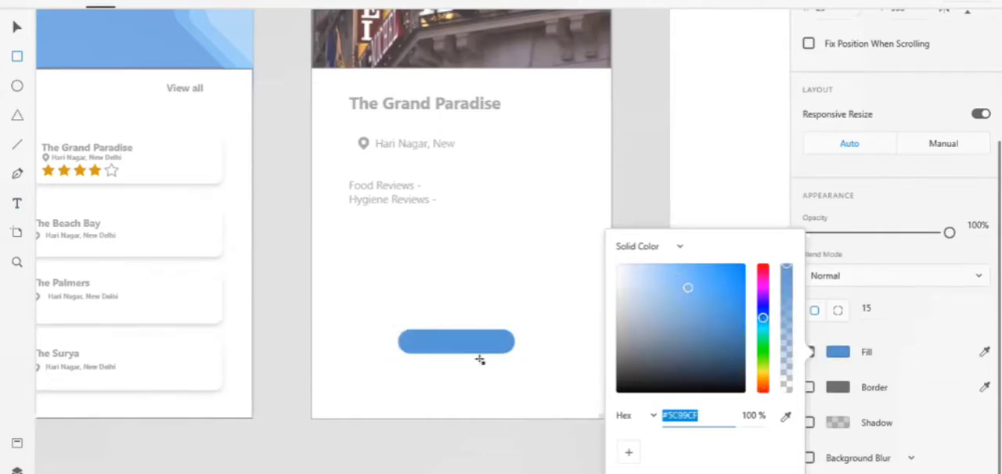
{"action": "left_click", "coordinate": [515, 354]}
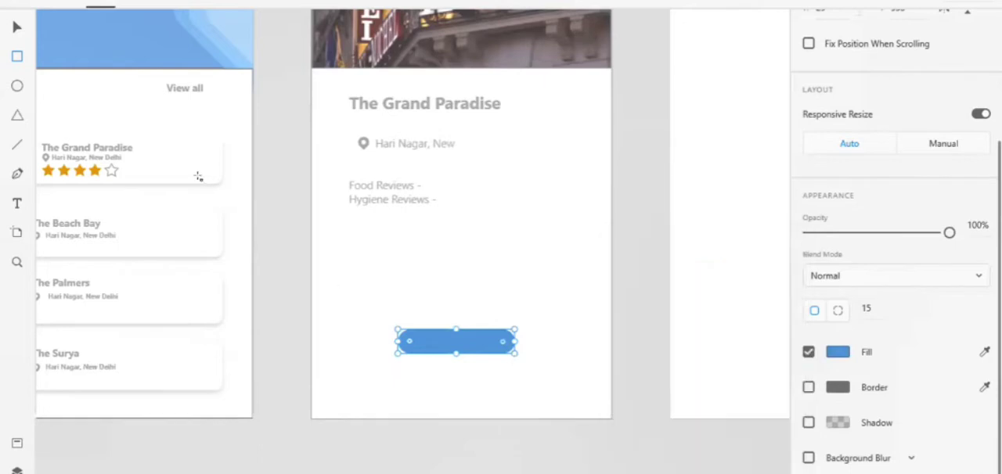
Add a text box with the label "Book Now" over the blue button shape.
{"action": "left_click", "coordinate": [18, 202]}
{"action": "left_click", "coordinate": [414, 333]}
{"action": "left_click", "coordinate": [478, 349]}
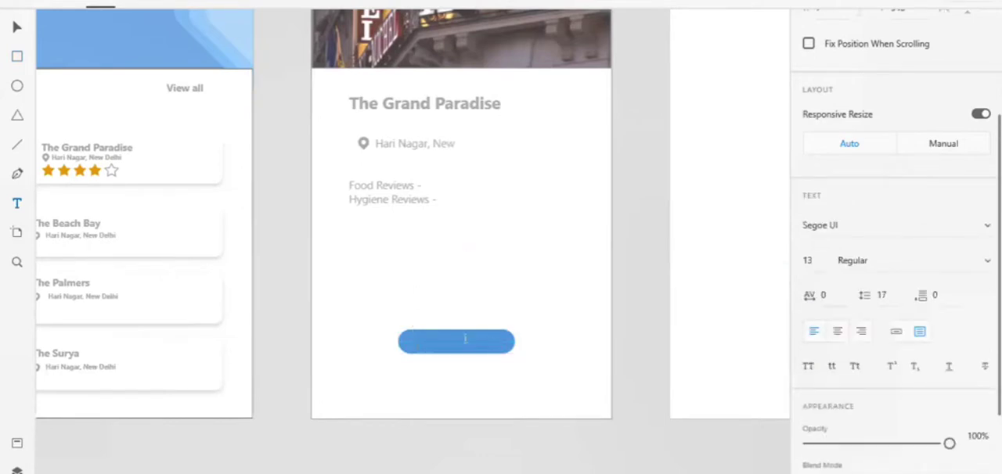
{"action": "type", "text": "Book Now"}
Change the fill of the whole "Book Now" label to near-white.
{"action": "scroll", "coordinate": [862, 329], "scroll_direction": "down", "scroll_amount": 3}
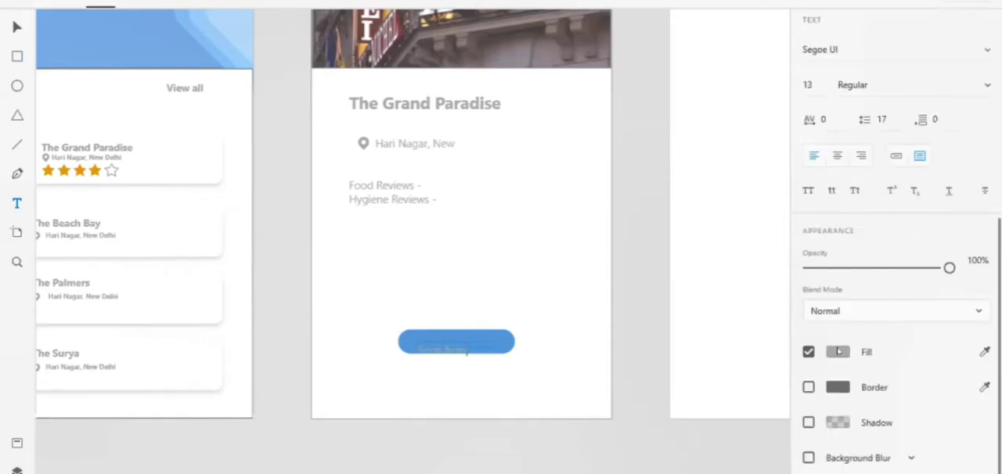
{"action": "left_click", "coordinate": [831, 350]}
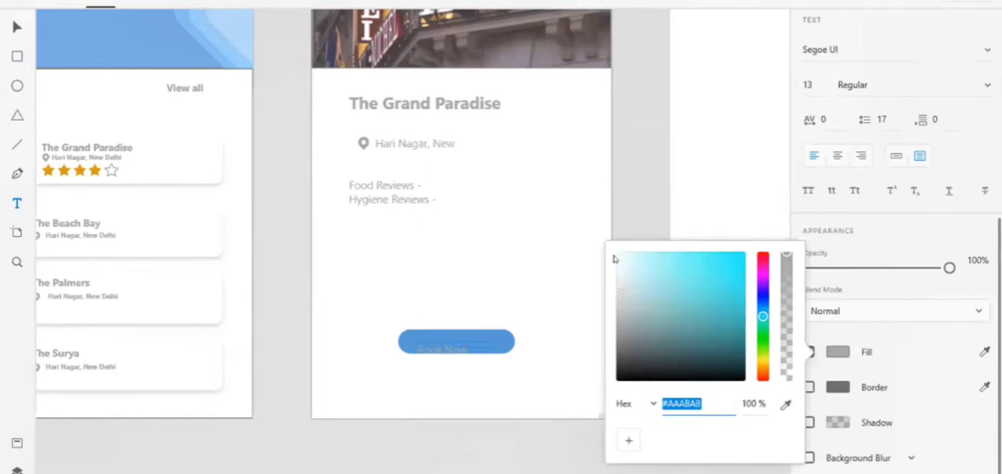
{"action": "left_click", "coordinate": [462, 340]}
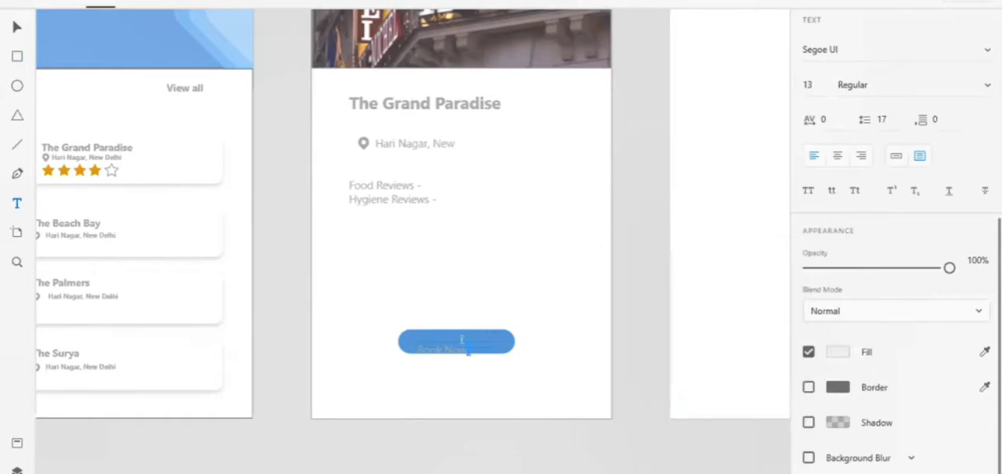
{"action": "key", "text": "ctrl+a"}
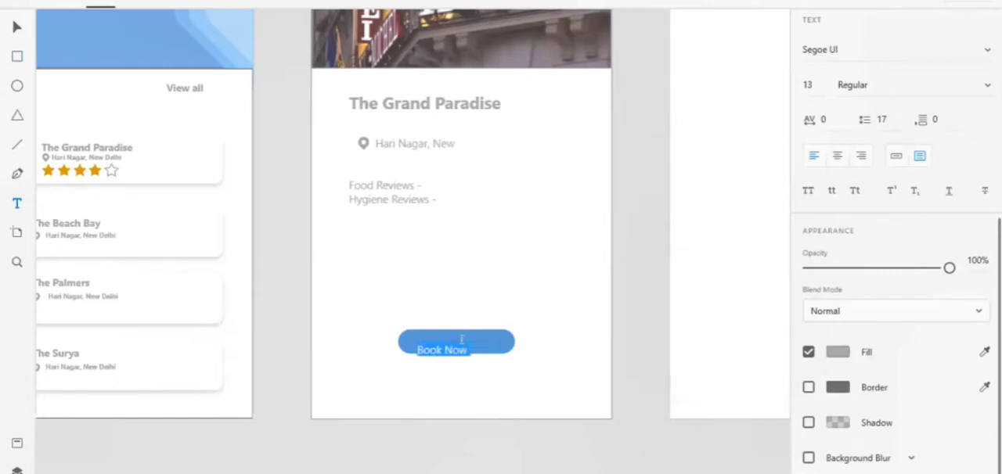
{"action": "left_click", "coordinate": [838, 352]}
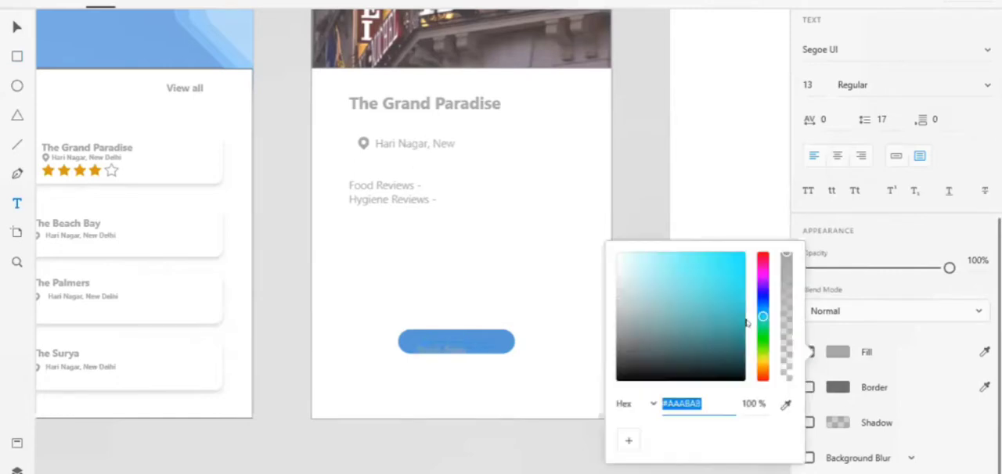
{"action": "left_click", "coordinate": [616, 259]}
{"action": "left_click", "coordinate": [490, 371]}
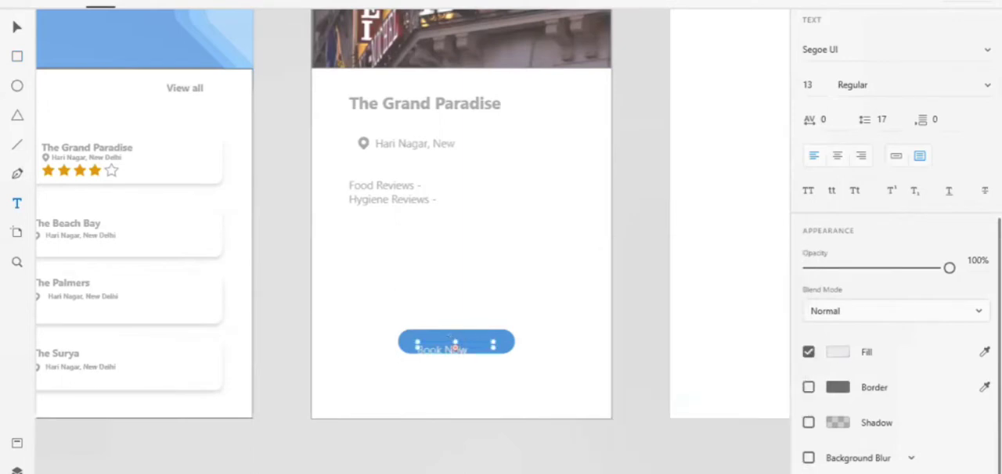
Nudge the "Book Now" text up onto the button and extend its text box downward to enclose the whole label.
{"action": "key", "text": "Up"}
{"action": "key", "text": "Up"}
{"action": "key", "text": "Up"}
{"action": "key", "text": "Up"}
{"action": "key", "text": "Up"}
{"action": "key", "text": "Up"}
{"action": "key", "text": "Up"}
{"action": "key", "text": "Up"}
{"action": "key", "text": "Up"}
{"action": "key", "text": "Up"}
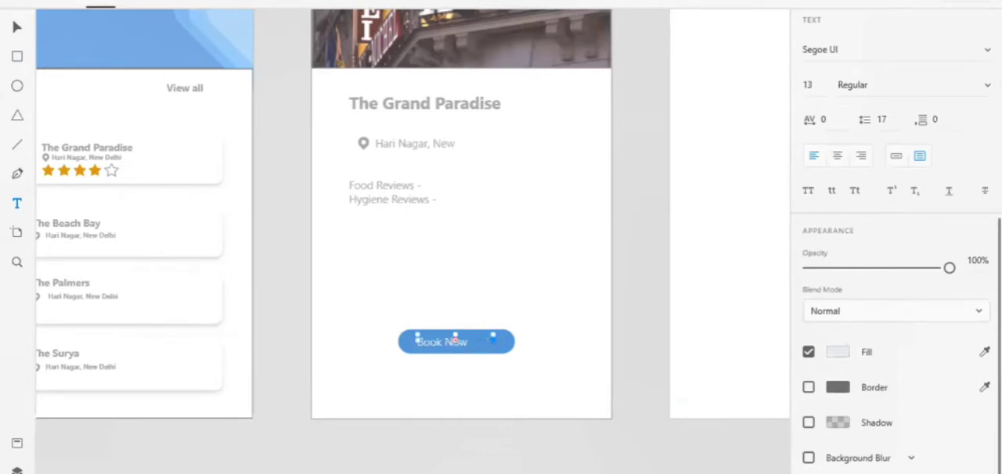
{"action": "scroll", "coordinate": [493, 341], "scroll_direction": "up", "scroll_amount": 4}
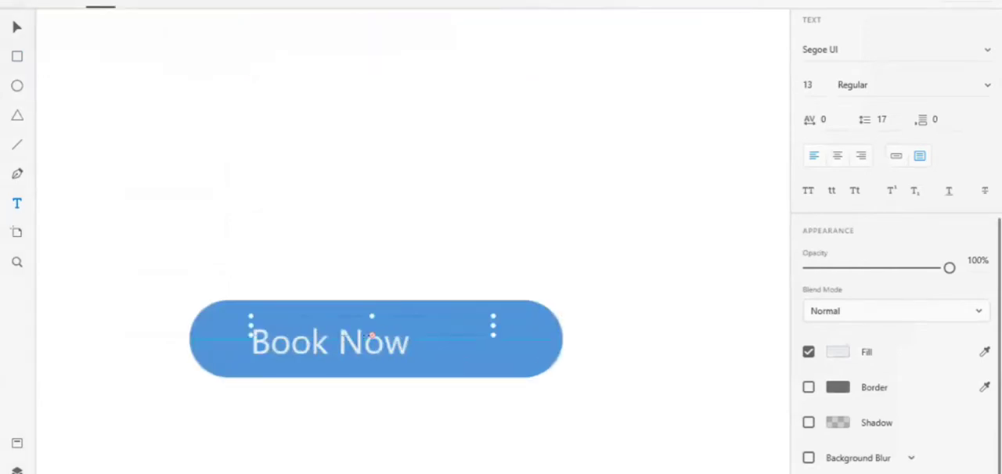
{"action": "left_click_drag", "start_coordinate": [371, 333], "coordinate": [370, 374]}
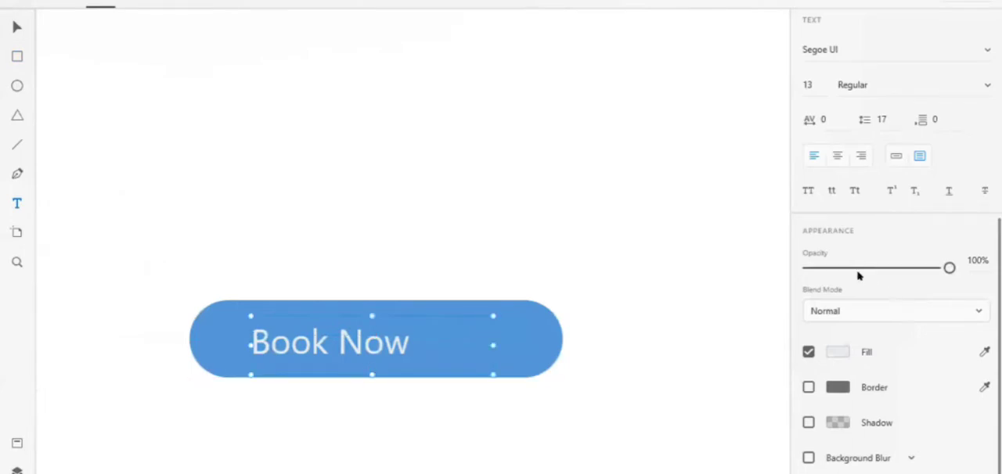
Set the font style of the "Book Now" text to Italic.
{"action": "scroll", "coordinate": [858, 275], "scroll_direction": "up", "scroll_amount": 4}
{"action": "left_click", "coordinate": [876, 234]}
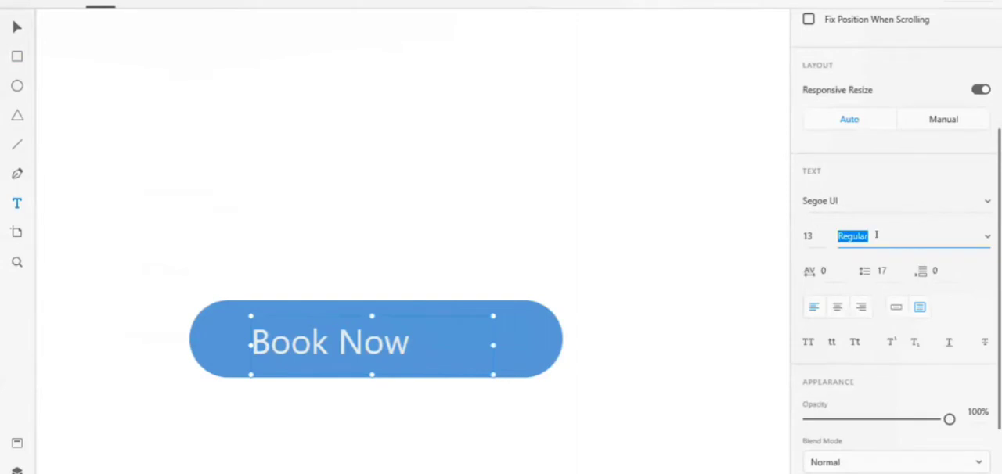
{"action": "type", "text": "Italic"}
{"action": "key", "text": "Return"}
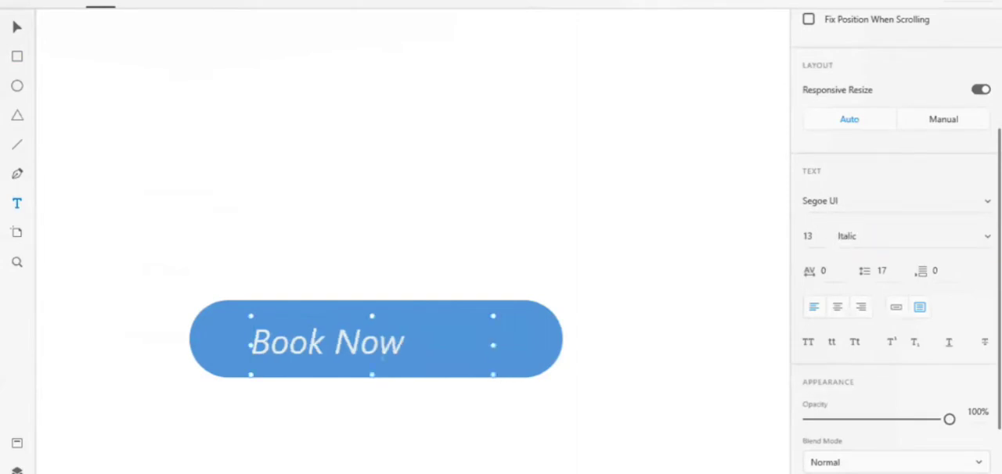
Set the "Book Now" text size to 14 and nudge the label right and up to centre it on the button.
{"action": "double_click", "coordinate": [808, 235]}
{"action": "type", "text": "16"}
{"action": "key", "text": "Return"}
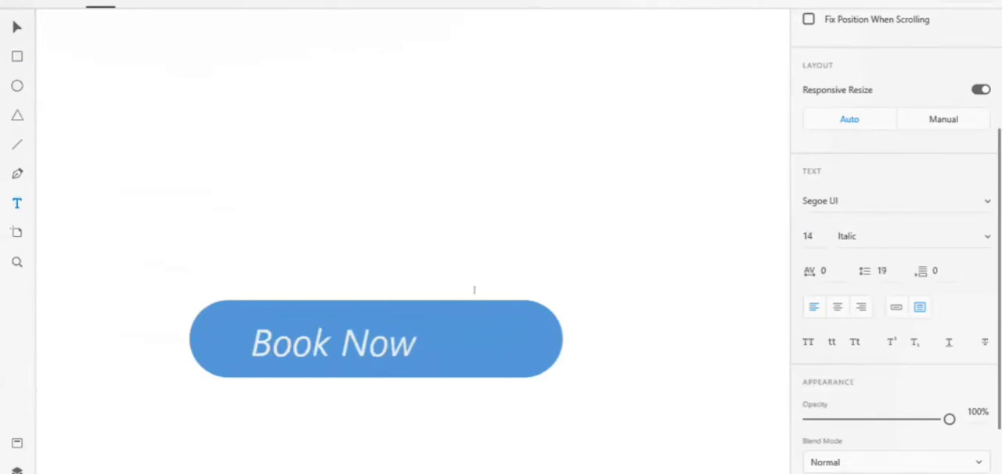
{"action": "key", "text": "Right"}
{"action": "key", "text": "Right"}
{"action": "key", "text": "Right"}
{"action": "key", "text": "Right"}
{"action": "key", "text": "Right"}
{"action": "key", "text": "Right"}
{"action": "key", "text": "Right"}
{"action": "key", "text": "Right"}
{"action": "key", "text": "Right"}
{"action": "key", "text": "Right"}
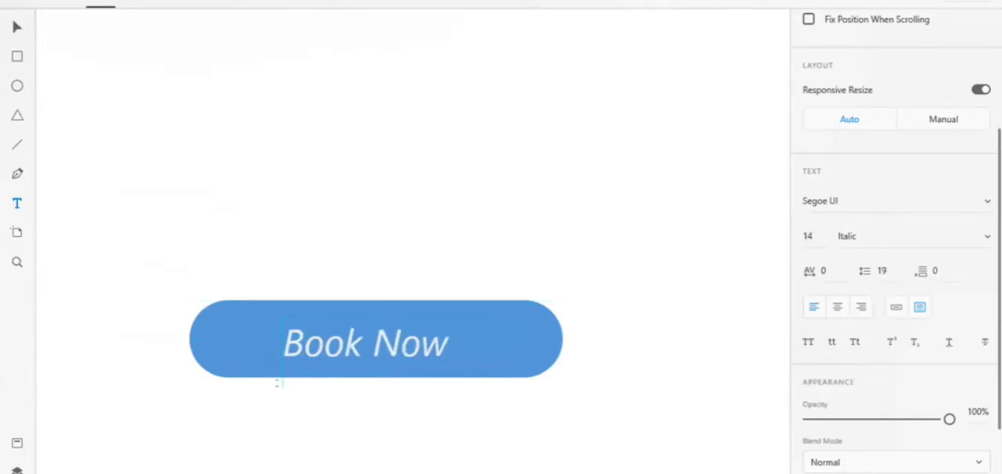
{"action": "key", "text": "Up"}
{"action": "key", "text": "Up"}
{"action": "key", "text": "Up"}
{"action": "key", "text": "Up"}
{"action": "key", "text": "Up"}
{"action": "key", "text": "Up"}
{"action": "key", "text": "Up"}
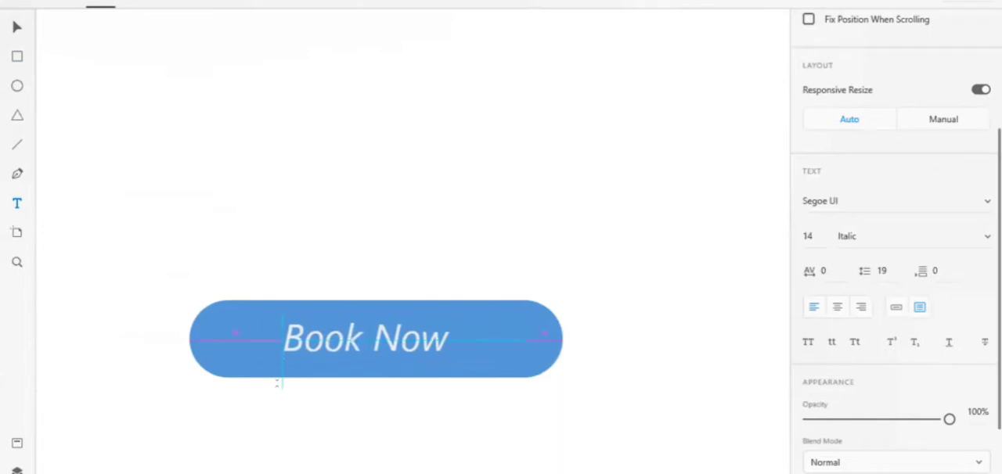
Set the "Book Now" label's font style to Bold and its font to Rockwell.
{"action": "left_click", "coordinate": [873, 231]}
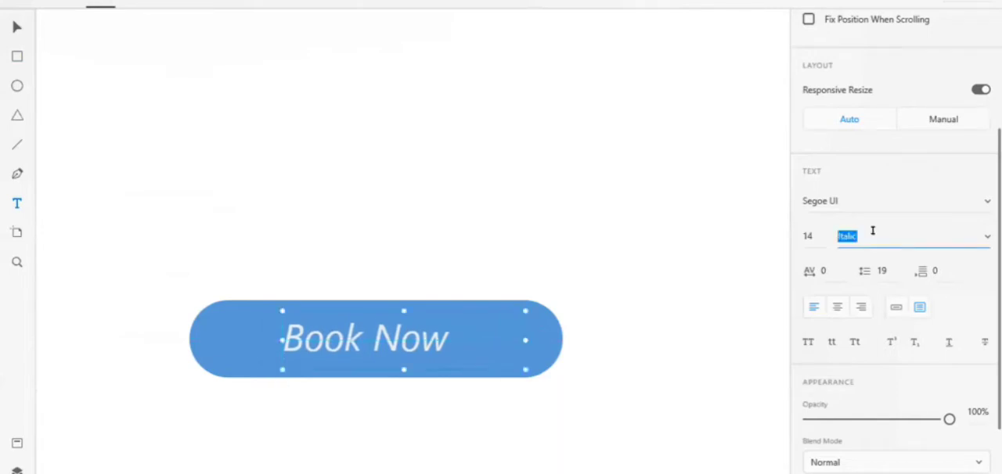
{"action": "type", "text": "Bold"}
{"action": "key", "text": "Return"}
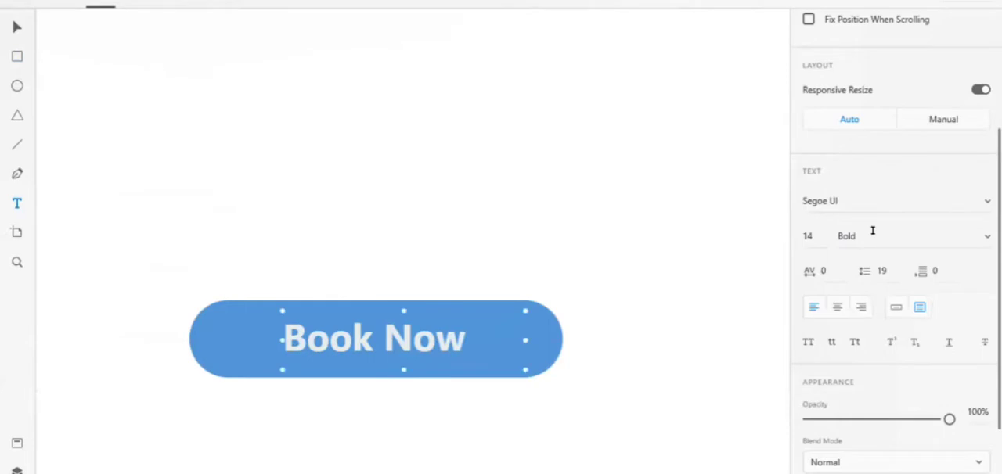
{"action": "left_click", "coordinate": [860, 201]}
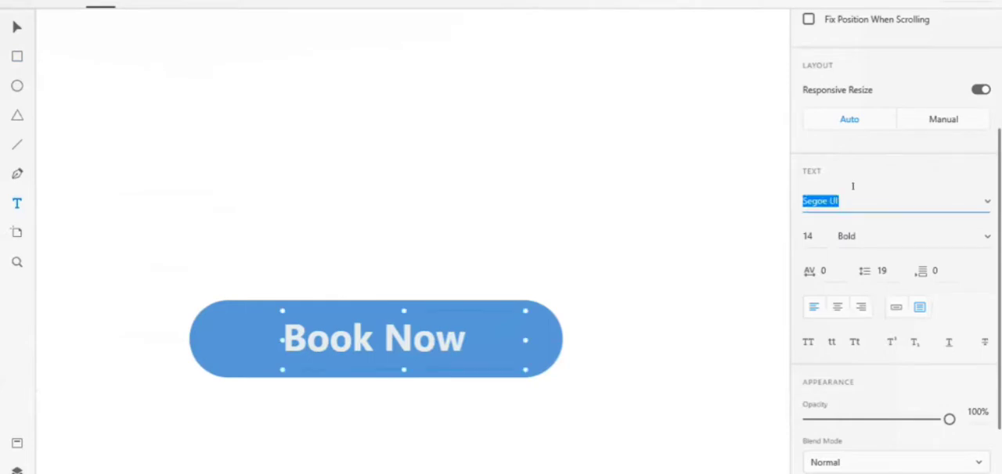
{"action": "left_click", "coordinate": [985, 198]}
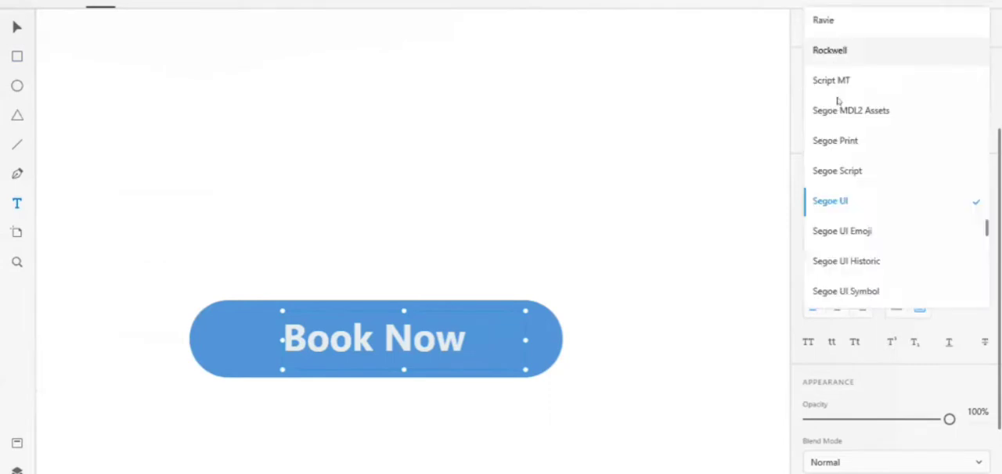
{"action": "left_click", "coordinate": [830, 50]}
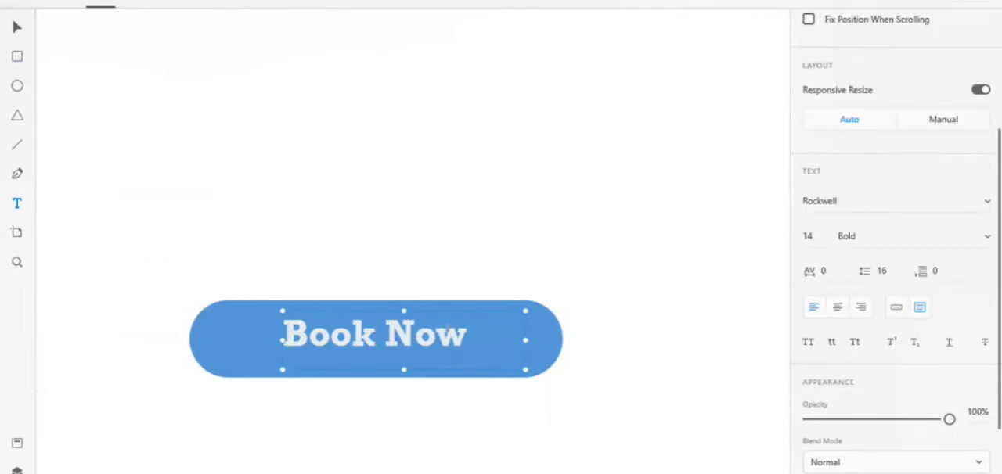
{"action": "left_click", "coordinate": [630, 313]}
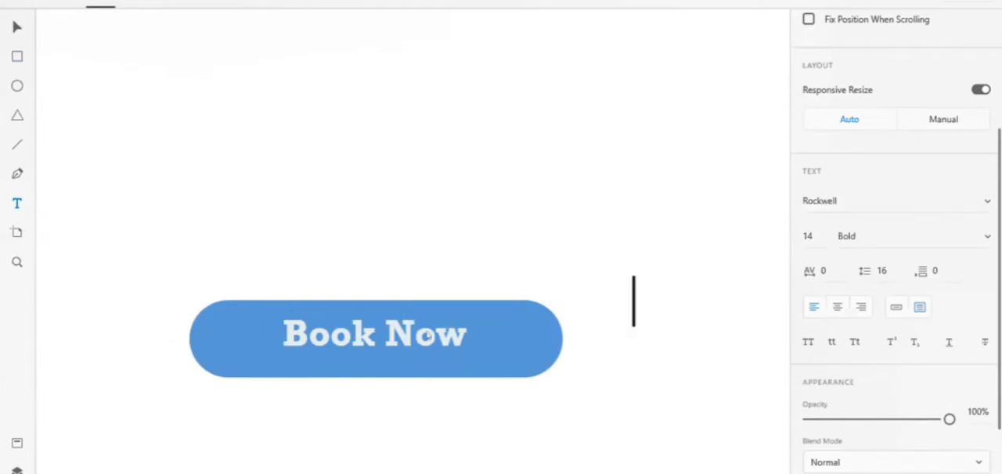
{"action": "left_click", "coordinate": [16, 24]}
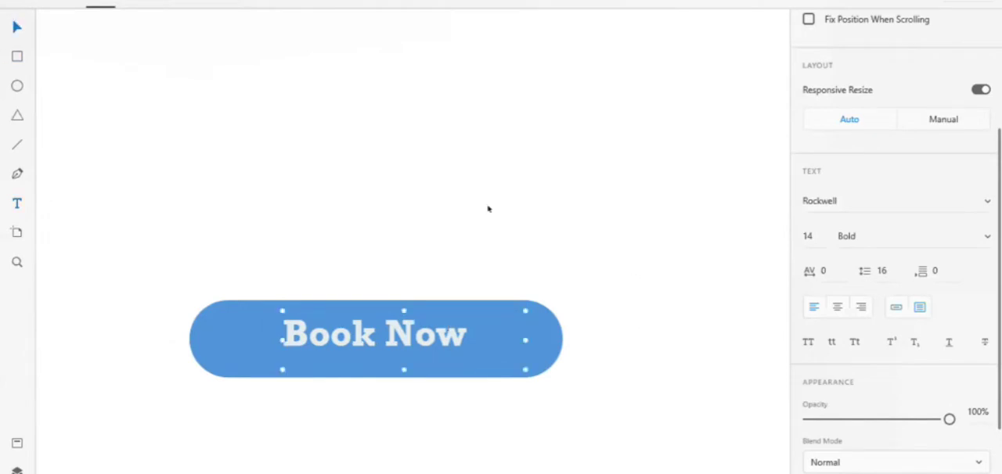
{"action": "scroll", "coordinate": [488, 209], "scroll_direction": "down", "scroll_amount": 2}
{"action": "scroll", "coordinate": [487, 208], "scroll_direction": "down", "scroll_amount": 5}
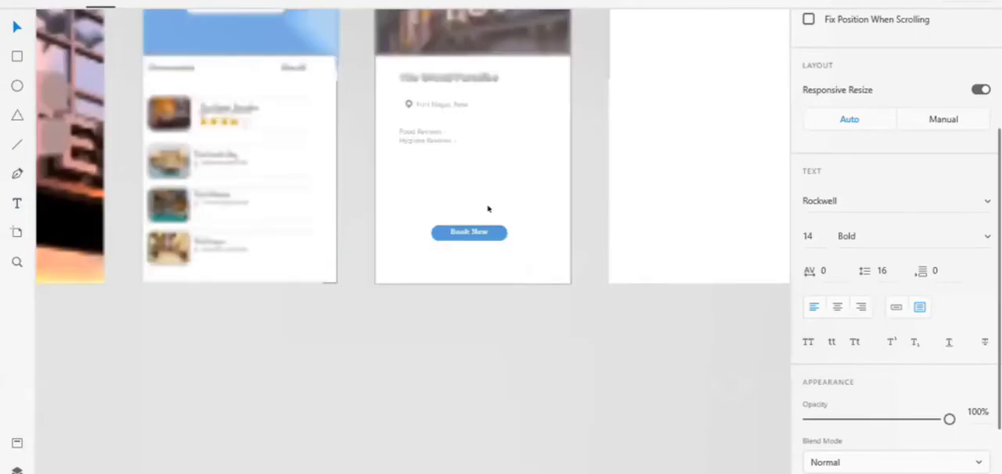
{"action": "scroll", "coordinate": [487, 208], "scroll_direction": "up", "scroll_amount": 1}
{"action": "scroll", "coordinate": [434, 217], "scroll_direction": "up", "scroll_amount": 1}
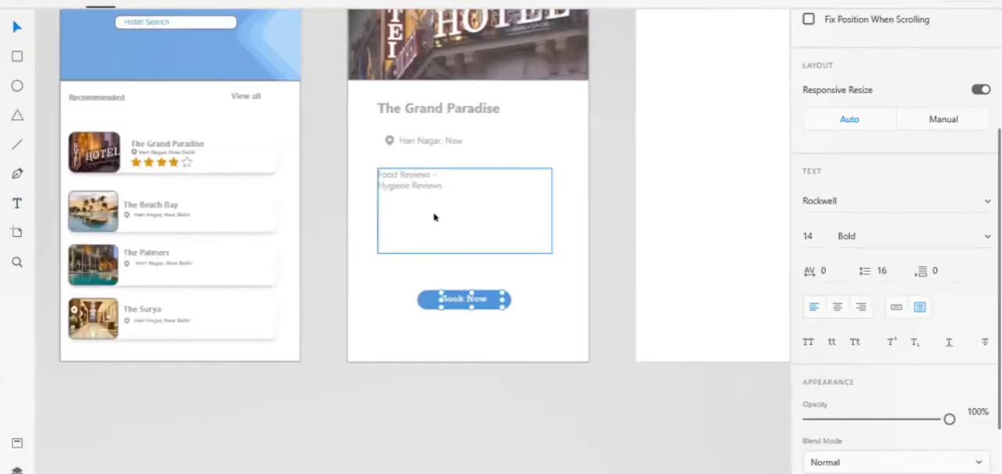
{"action": "left_click", "coordinate": [435, 217]}
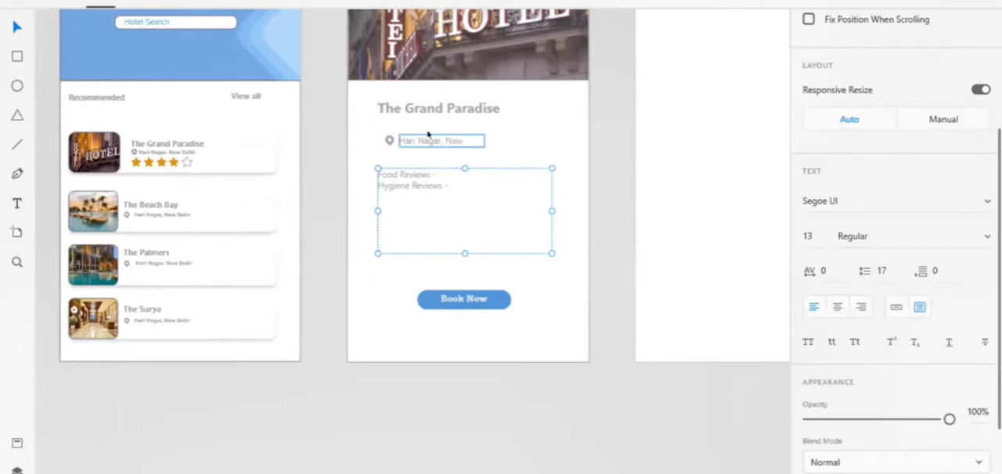
{"action": "left_click", "coordinate": [325, 167]}
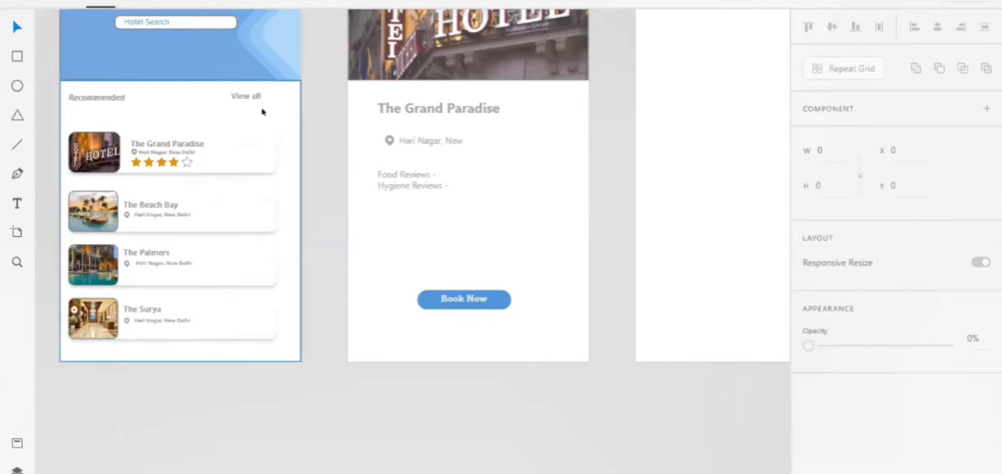
Draw a circle about 4 by 4 near the right end of the Hotel Search field, at about X 251, Y 129.
{"action": "scroll", "coordinate": [189, 53], "scroll_direction": "up", "scroll_amount": 1}
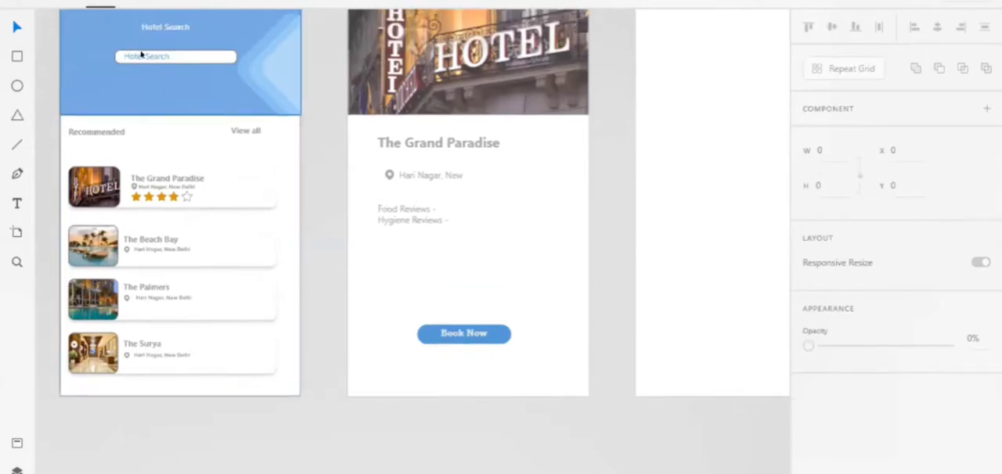
{"action": "scroll", "coordinate": [237, 62], "scroll_direction": "up", "scroll_amount": 1}
{"action": "double_click", "coordinate": [216, 68]}
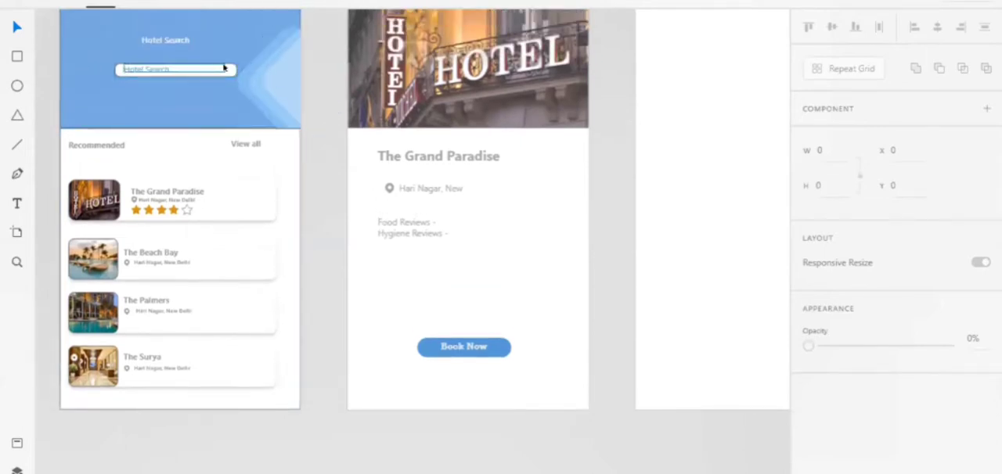
{"action": "scroll", "coordinate": [223, 69], "scroll_direction": "up", "scroll_amount": 3}
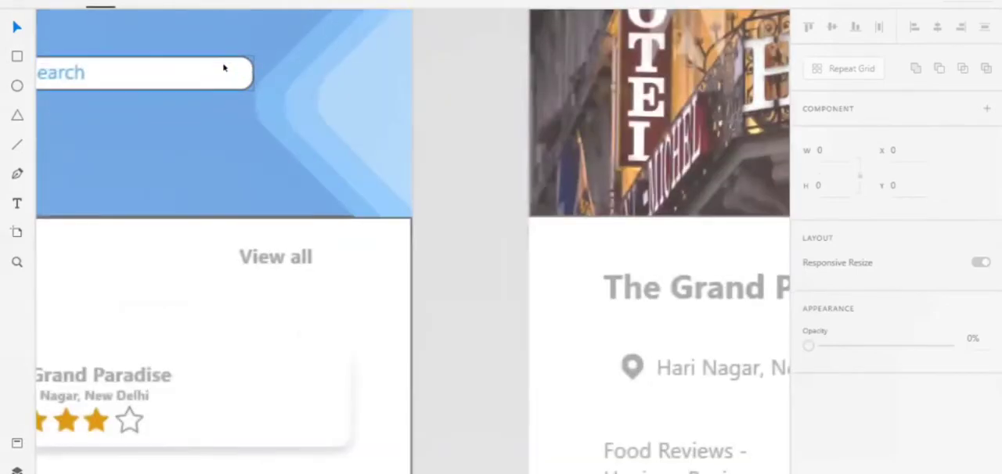
{"action": "scroll", "coordinate": [223, 68], "scroll_direction": "up", "scroll_amount": 3}
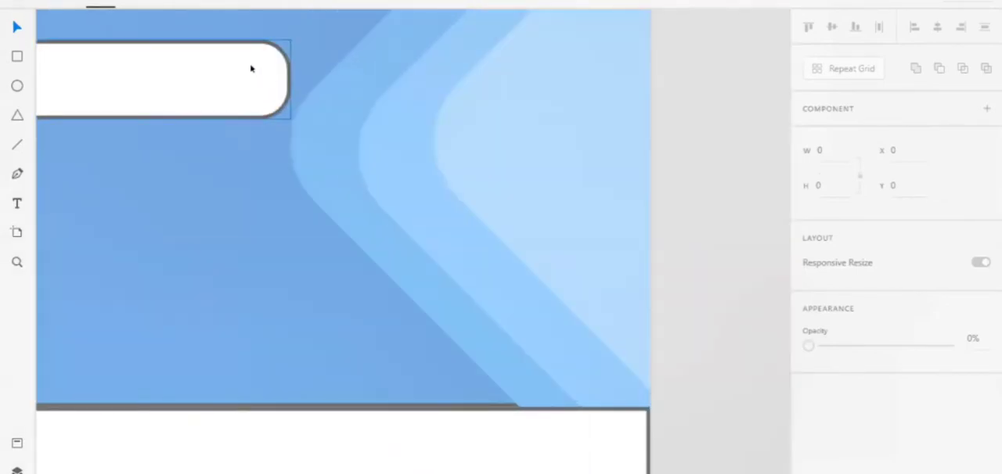
{"action": "scroll", "coordinate": [251, 68], "scroll_direction": "up", "scroll_amount": 3}
{"action": "left_click", "coordinate": [181, 52]}
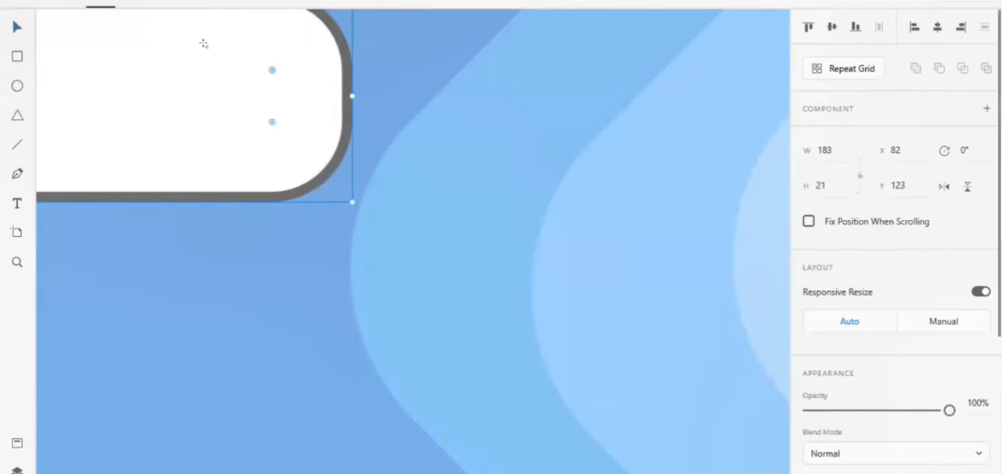
{"action": "key", "text": "e"}
{"action": "left_click_drag", "start_coordinate": [209, 50], "coordinate": [250, 87]}
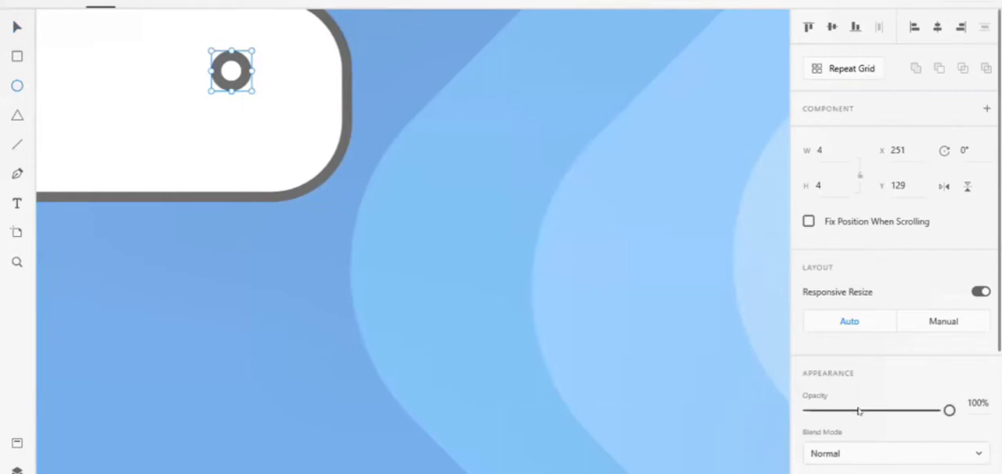
Try to add a diagonal line as a magnifier handle at the small circle's lower edge and nudge it into place.
{"action": "scroll", "coordinate": [859, 407], "scroll_direction": "down", "scroll_amount": 3}
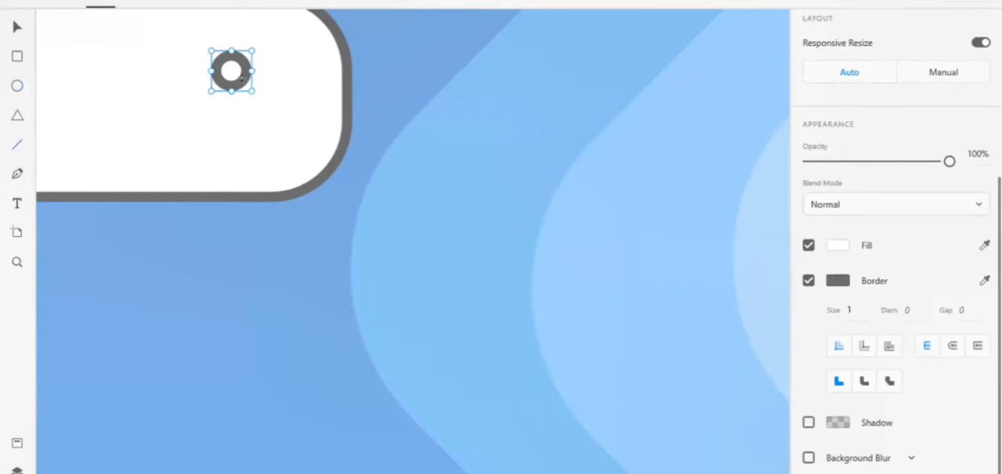
{"action": "left_click_drag", "start_coordinate": [243, 76], "coordinate": [277, 115]}
{"action": "key", "text": "Up"}
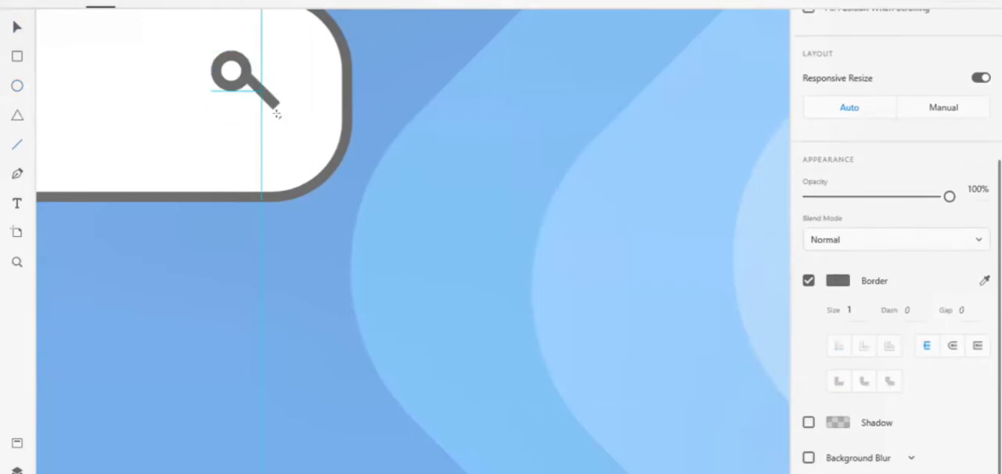
{"action": "key", "text": "Left"}
{"action": "key", "text": "Right"}
{"action": "key", "text": "Down"}
{"action": "key", "text": "Left"}
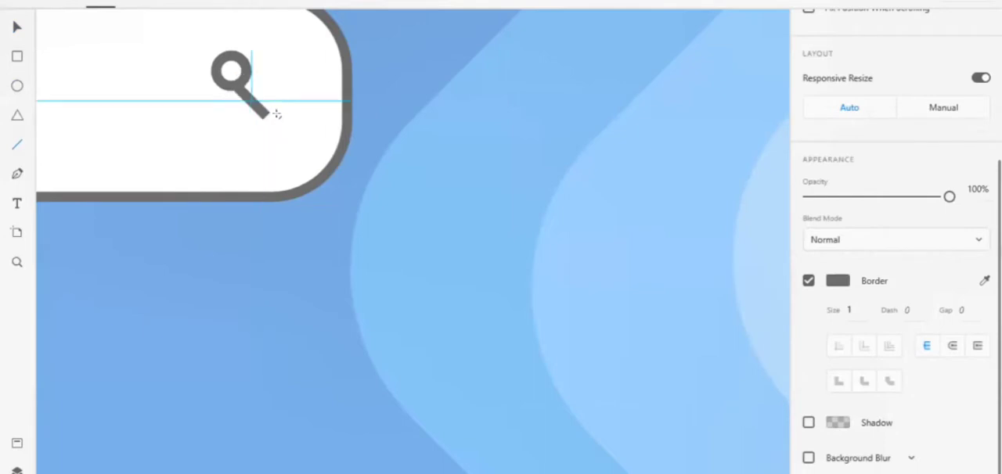
{"action": "key", "text": "Left"}
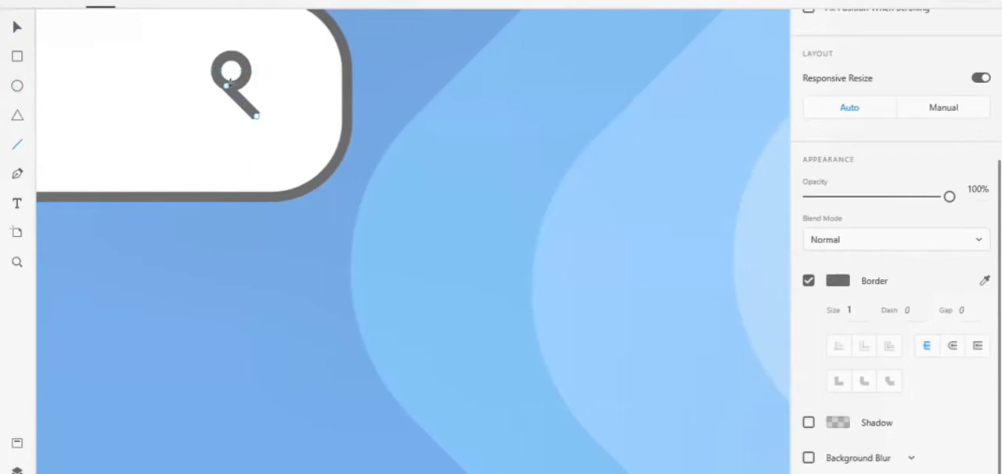
{"action": "key", "text": "Delete"}
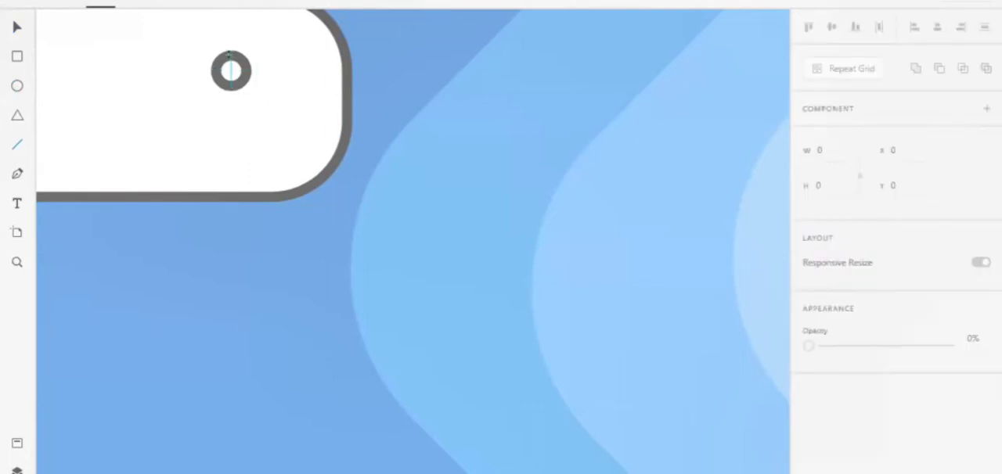
Delete the small circle inside the Hotel Search field.
{"action": "left_click", "coordinate": [16, 28]}
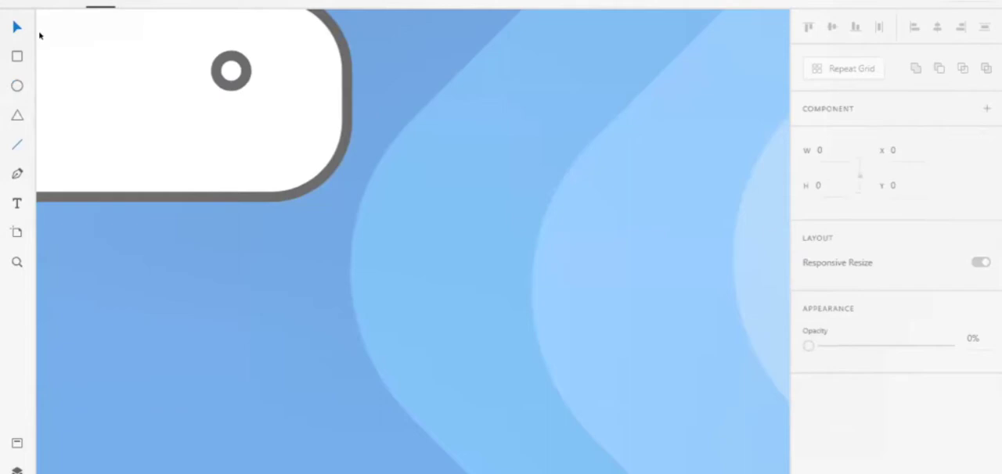
{"action": "left_click", "coordinate": [236, 52]}
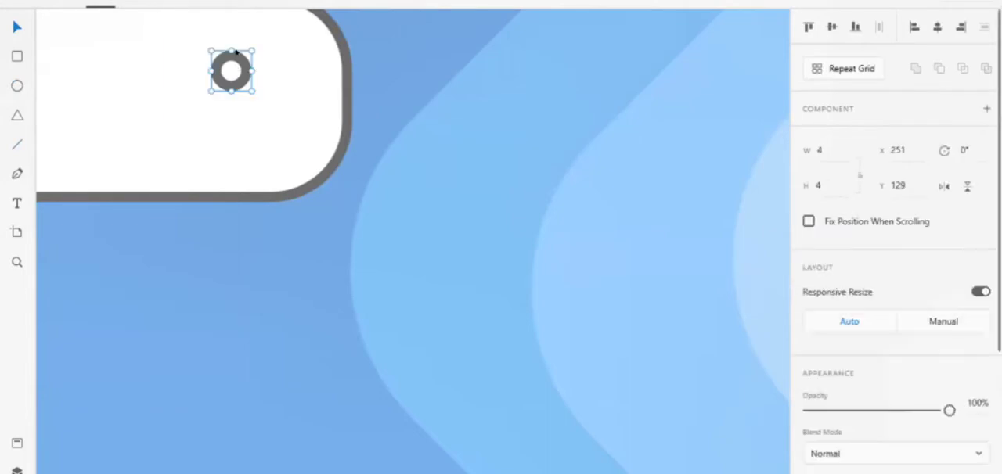
{"action": "key", "text": "Delete"}
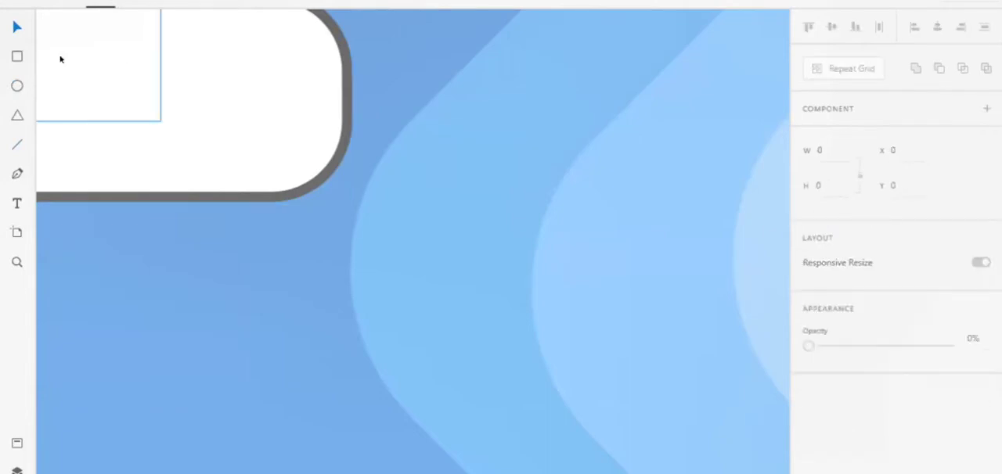
Switch to the mobile wireframe kit document and copy the search icon from the header of the 9 Search artboard.
{"action": "scroll", "coordinate": [328, 159], "scroll_direction": "down", "scroll_amount": 3}
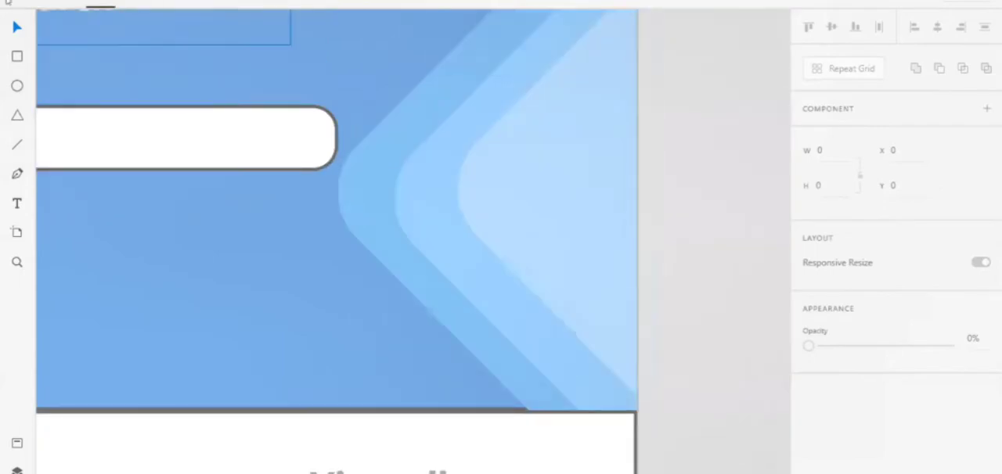
{"action": "left_click", "coordinate": [17, 3]}
{"action": "mouse_move", "coordinate": [63, 126]}
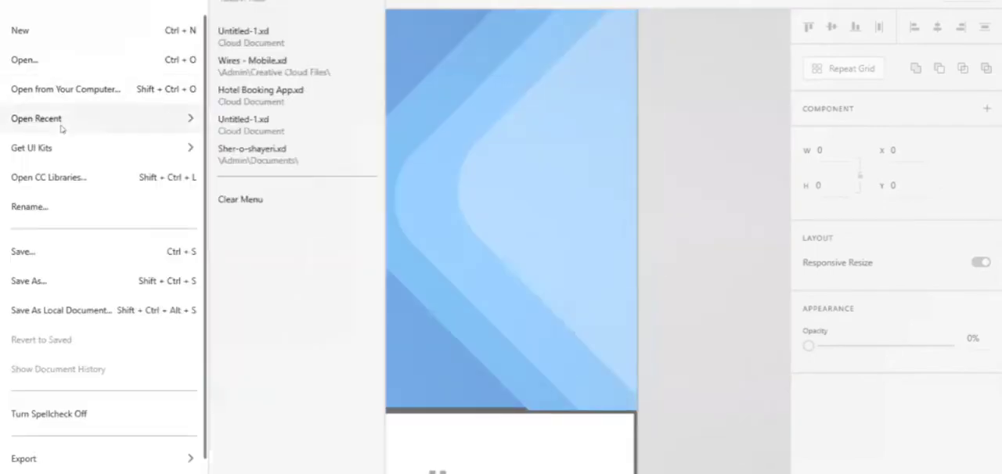
{"action": "left_click", "coordinate": [389, 277]}
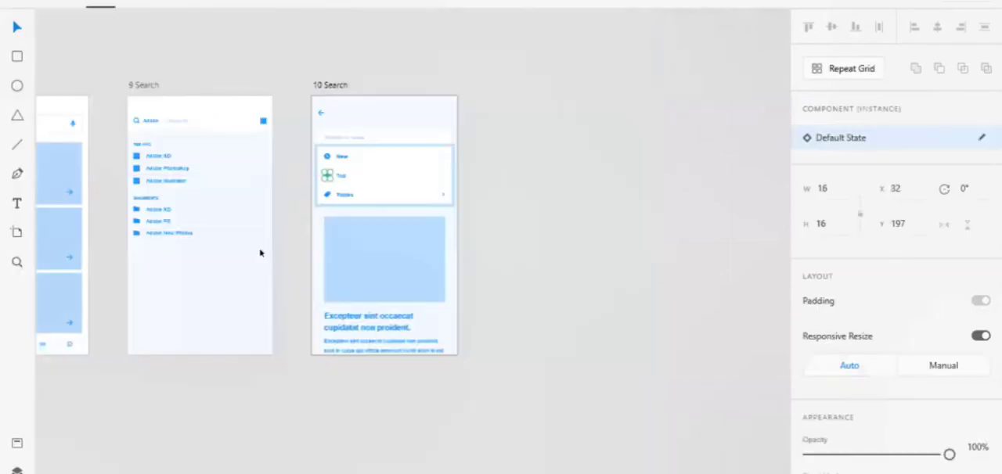
{"action": "scroll", "coordinate": [260, 253], "scroll_direction": "left", "scroll_amount": 3}
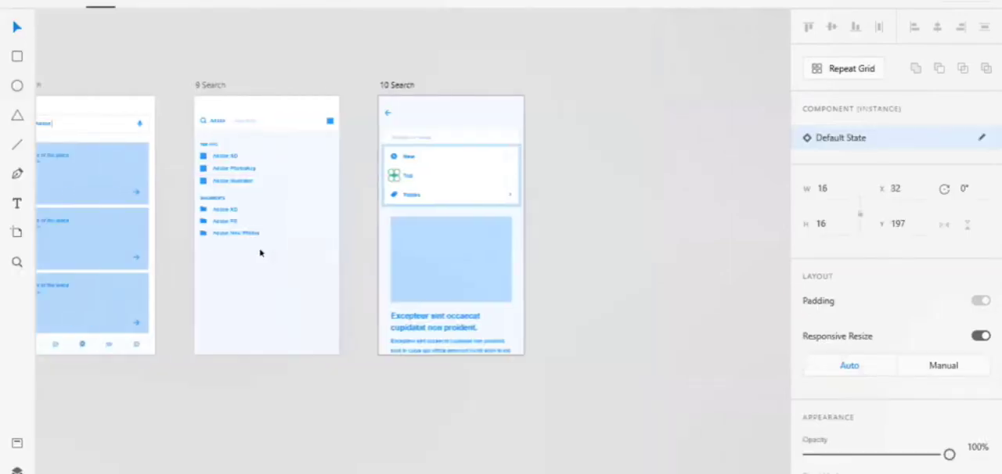
{"action": "left_click", "coordinate": [215, 116]}
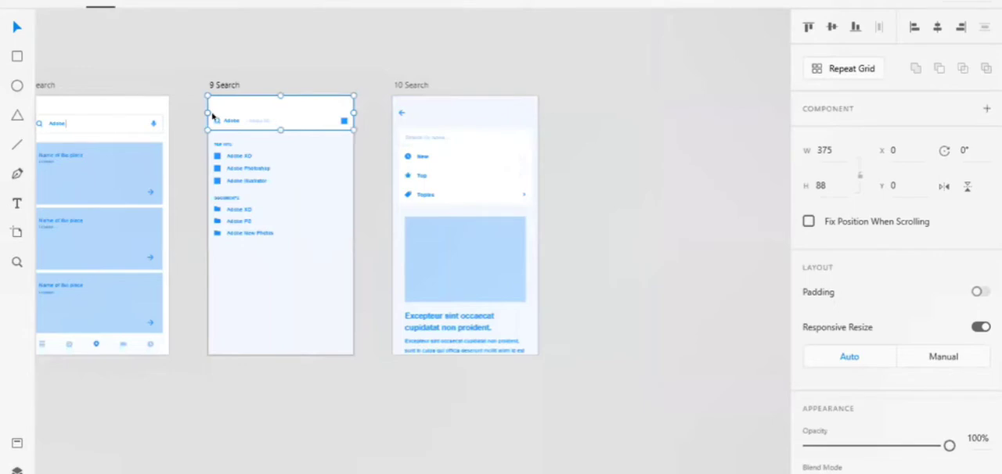
{"action": "double_click", "coordinate": [214, 122]}
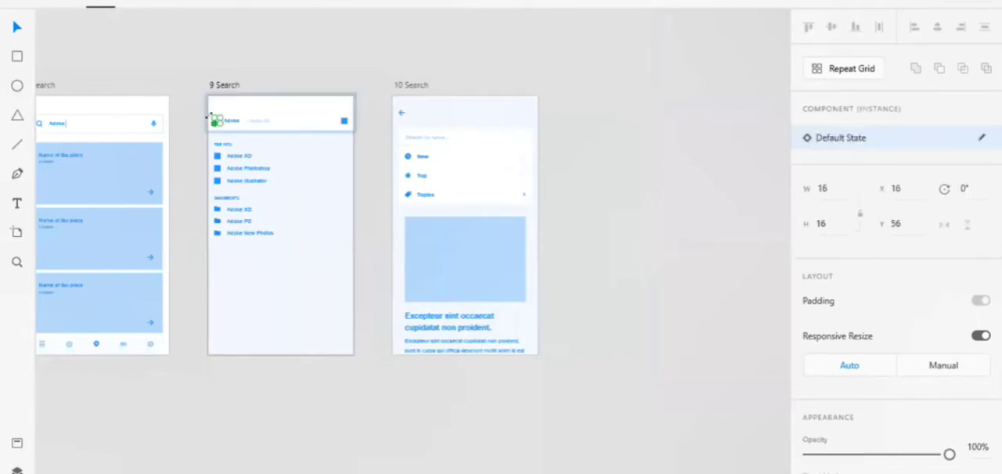
{"action": "key", "text": "alt"}
{"action": "key", "text": "alt+Tab"}
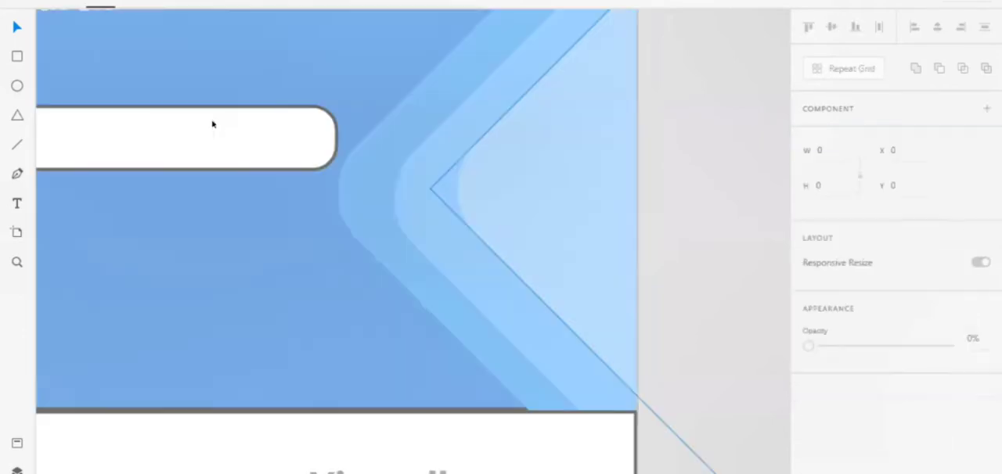
Paste the search icon into the hotel app design and place it inside the Hotel Search field at about X 243, Y 126.
{"action": "left_click", "coordinate": [294, 152]}
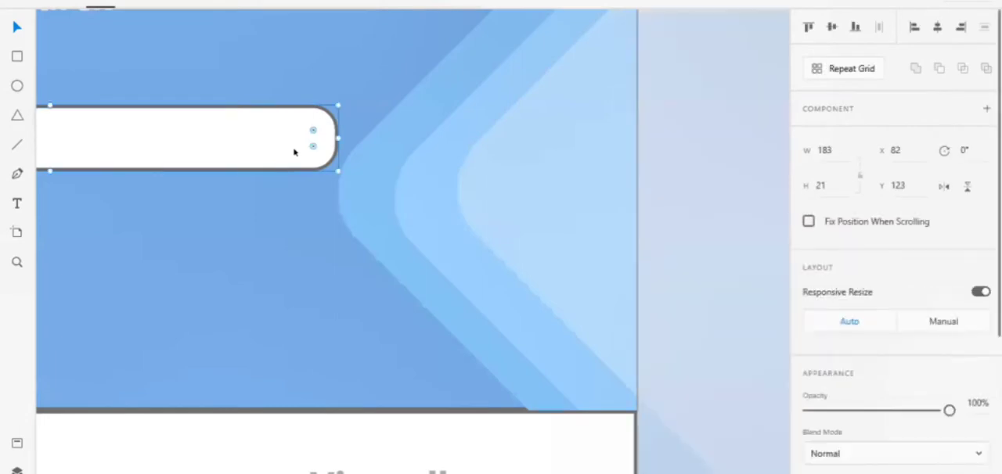
{"action": "key", "text": "ctrl+v"}
{"action": "key", "text": "Escape"}
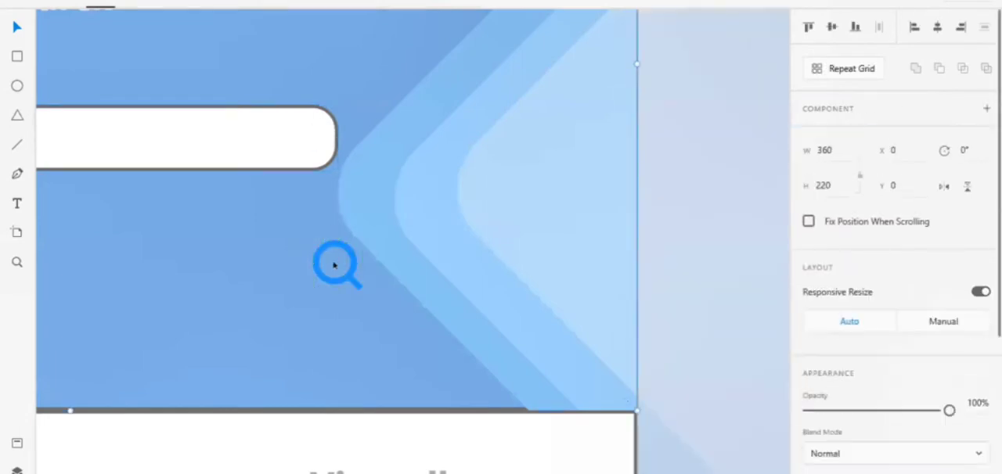
{"action": "left_click_drag", "start_coordinate": [342, 280], "coordinate": [342, 290]}
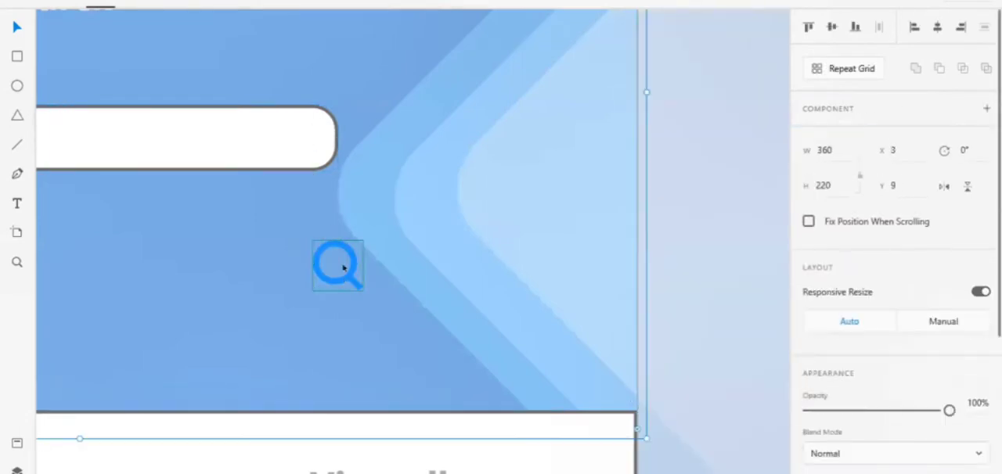
{"action": "double_click", "coordinate": [342, 267]}
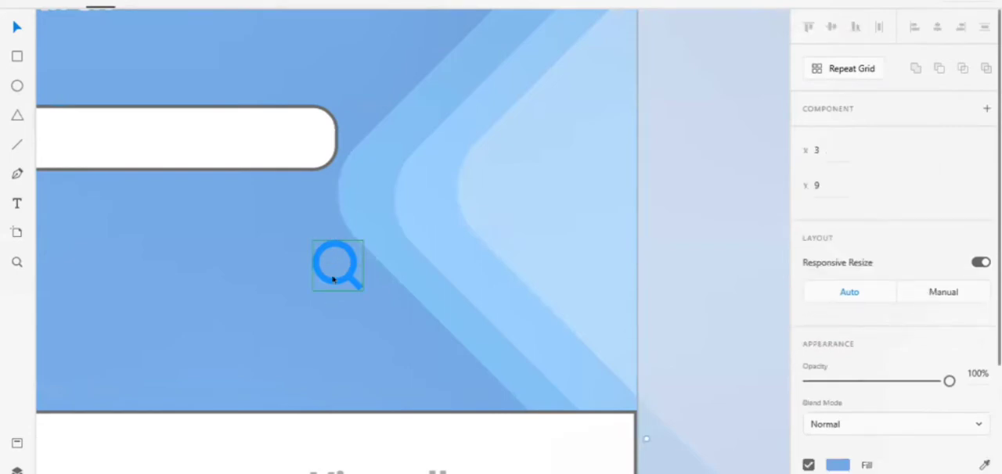
{"action": "left_click_drag", "start_coordinate": [333, 279], "coordinate": [274, 149]}
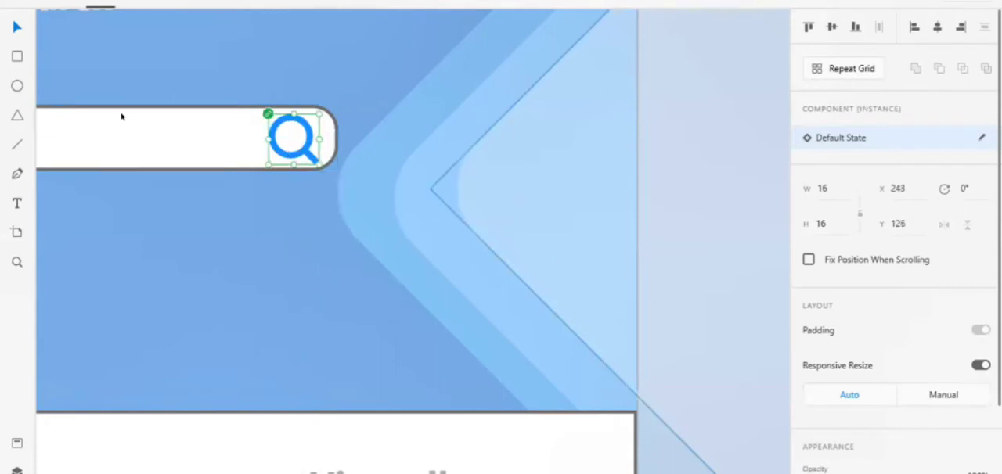
Try a border outline on the search icon, with and without its fill.
{"action": "scroll", "coordinate": [933, 366], "scroll_direction": "down", "scroll_amount": 3}
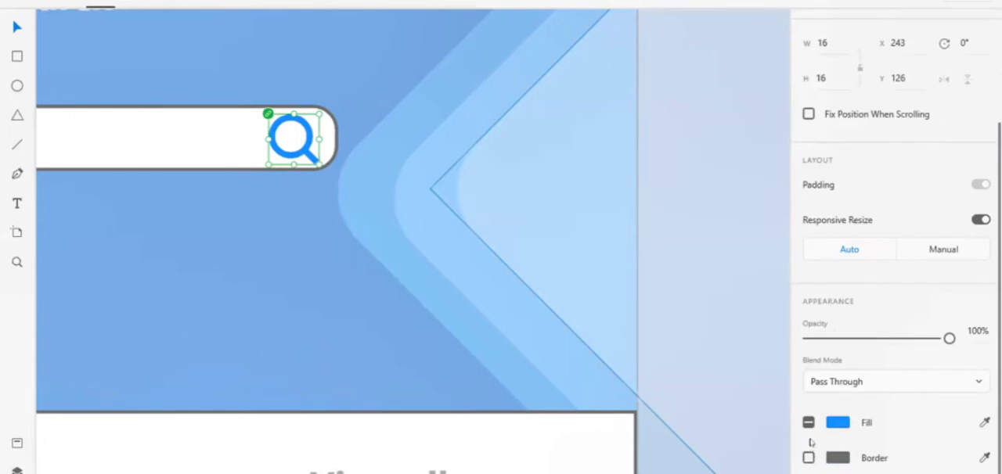
{"action": "left_click", "coordinate": [808, 423]}
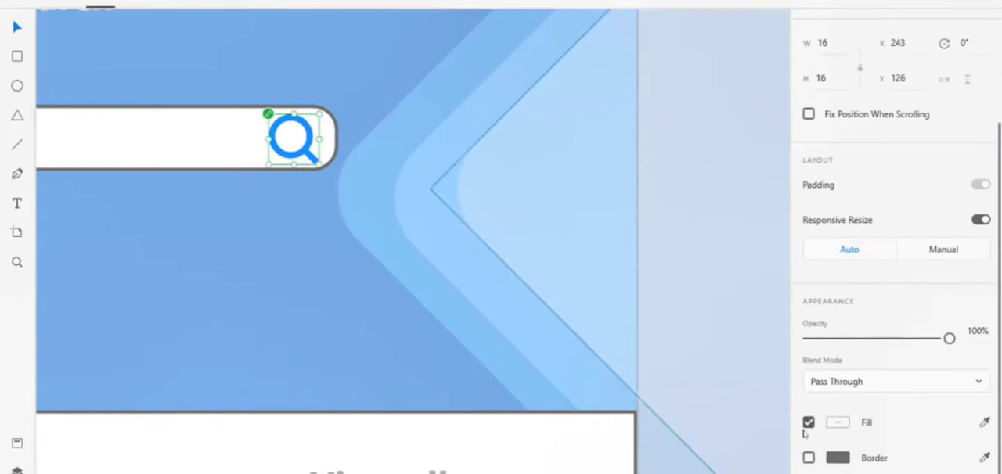
{"action": "left_click", "coordinate": [809, 423]}
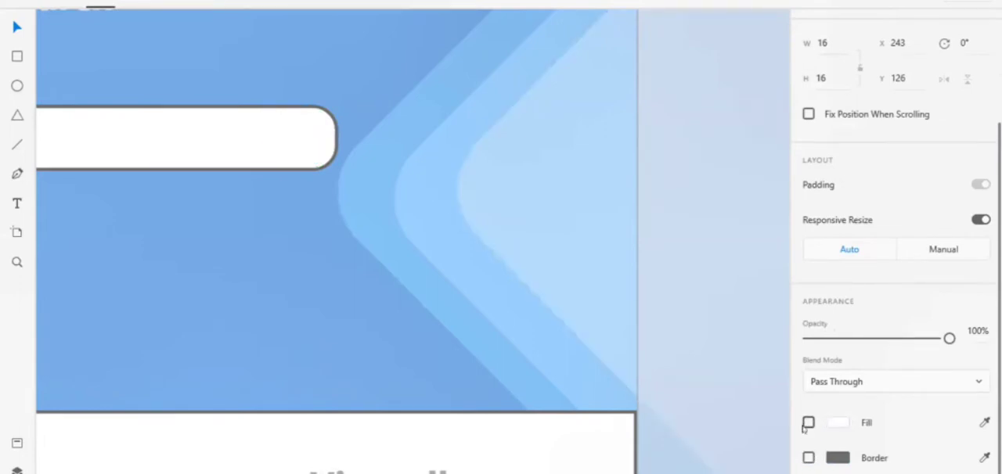
{"action": "left_click", "coordinate": [808, 458]}
{"action": "left_click", "coordinate": [808, 458]}
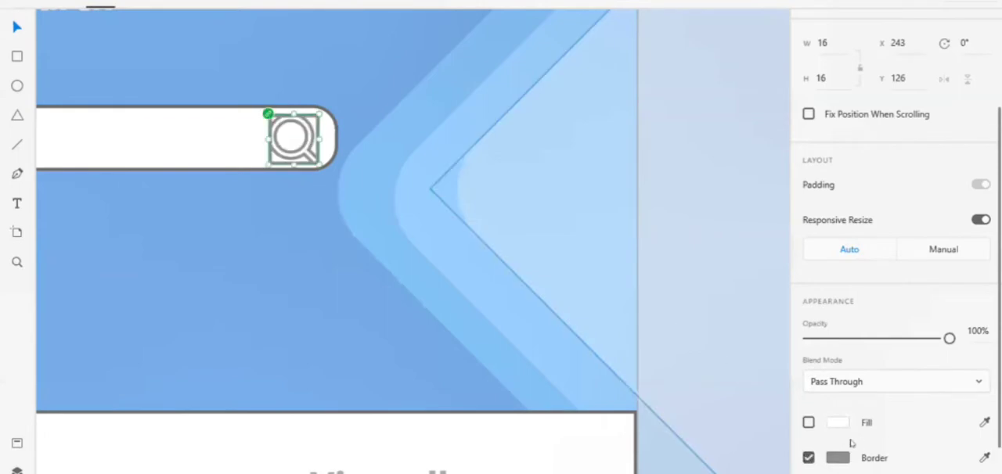
{"action": "left_click", "coordinate": [808, 422]}
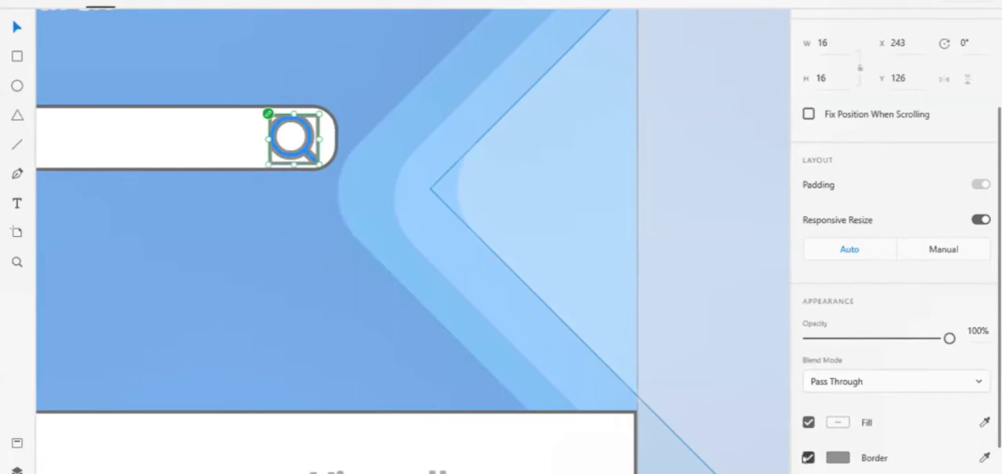
Remove the border from the Hotel Search field's rectangle and give it a shadow.
{"action": "left_click", "coordinate": [212, 125]}
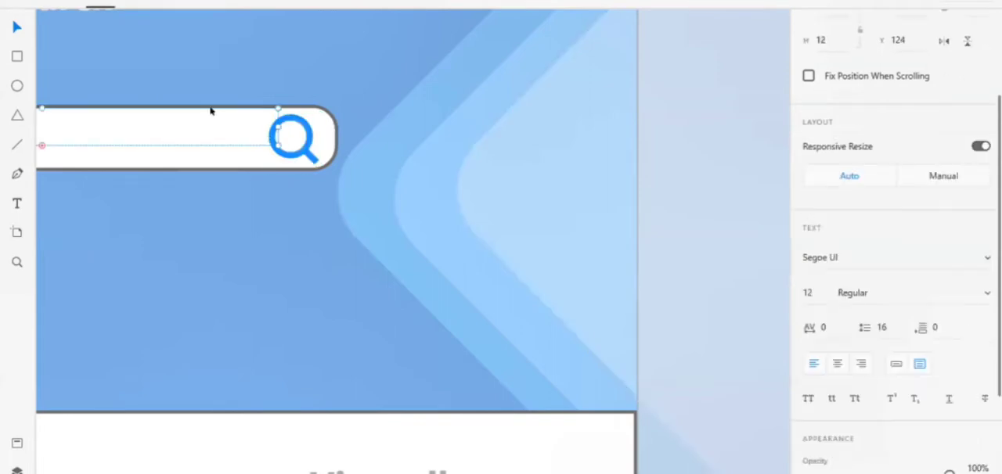
{"action": "key", "text": "Escape"}
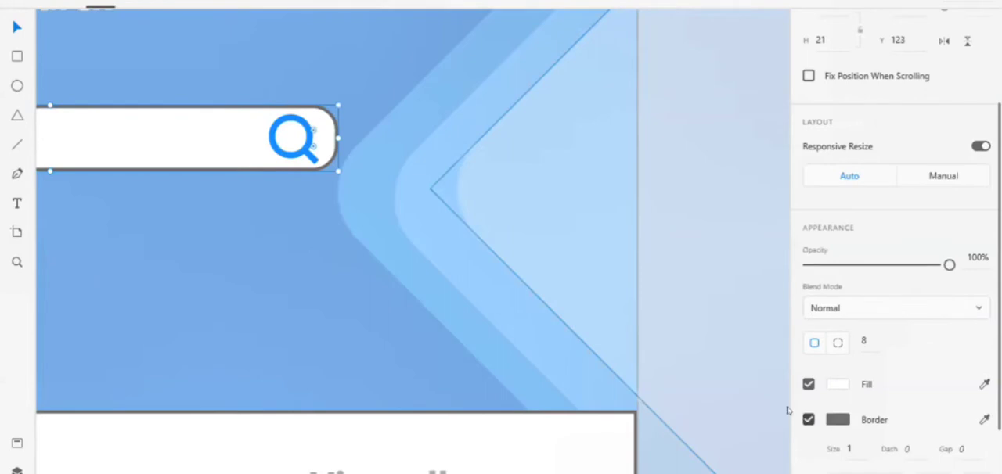
{"action": "left_click", "coordinate": [809, 419]}
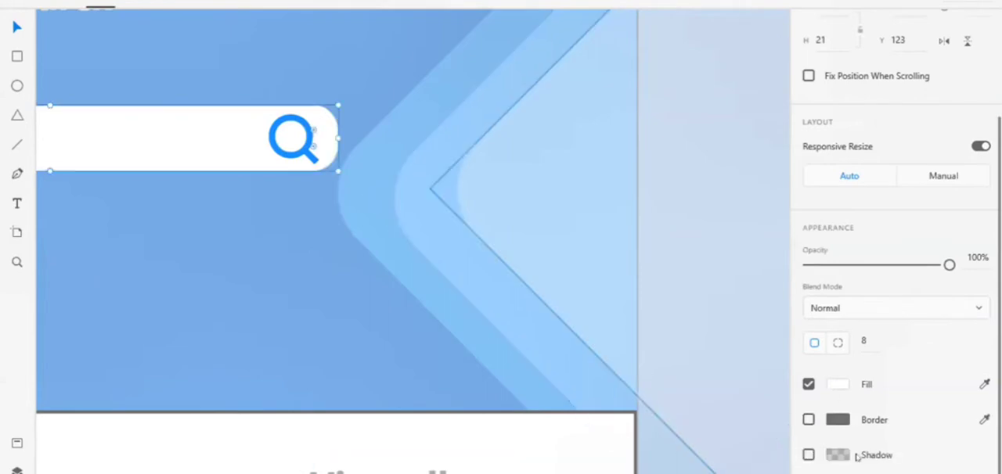
{"action": "left_click", "coordinate": [809, 455]}
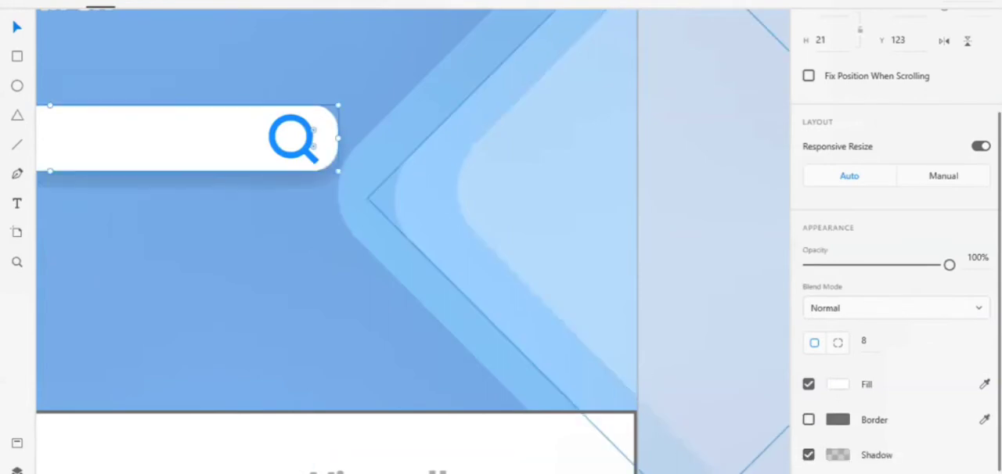
Resize the search icon in the Hotel Search field to about 13 wide and 18 high.
{"action": "scroll", "coordinate": [659, 352], "scroll_direction": "down", "scroll_amount": 5}
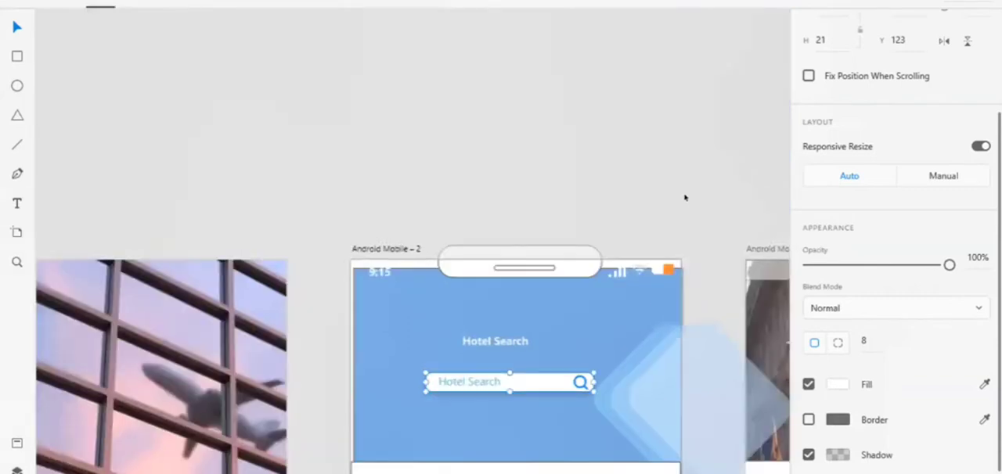
{"action": "scroll", "coordinate": [685, 197], "scroll_direction": "right", "scroll_amount": 4}
{"action": "scroll", "coordinate": [696, 174], "scroll_direction": "down", "scroll_amount": 3}
{"action": "scroll", "coordinate": [697, 174], "scroll_direction": "right", "scroll_amount": 1}
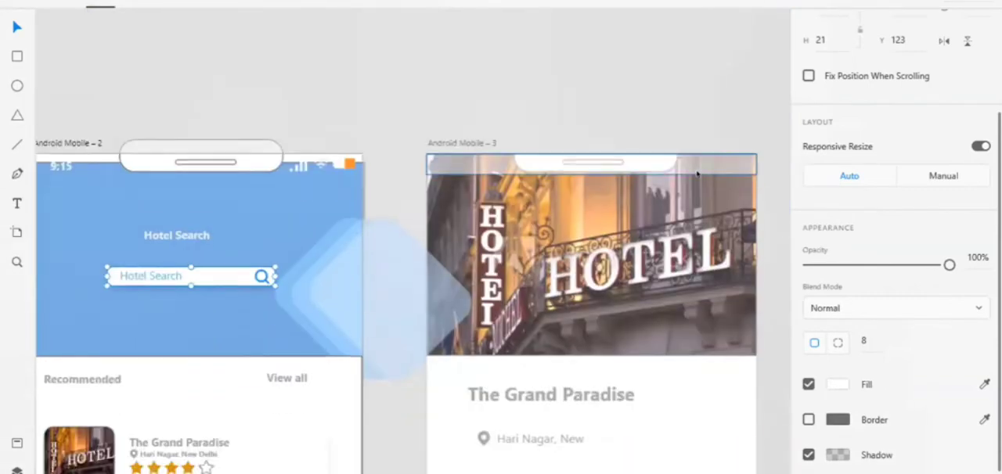
{"action": "scroll", "coordinate": [696, 174], "scroll_direction": "down", "scroll_amount": 5}
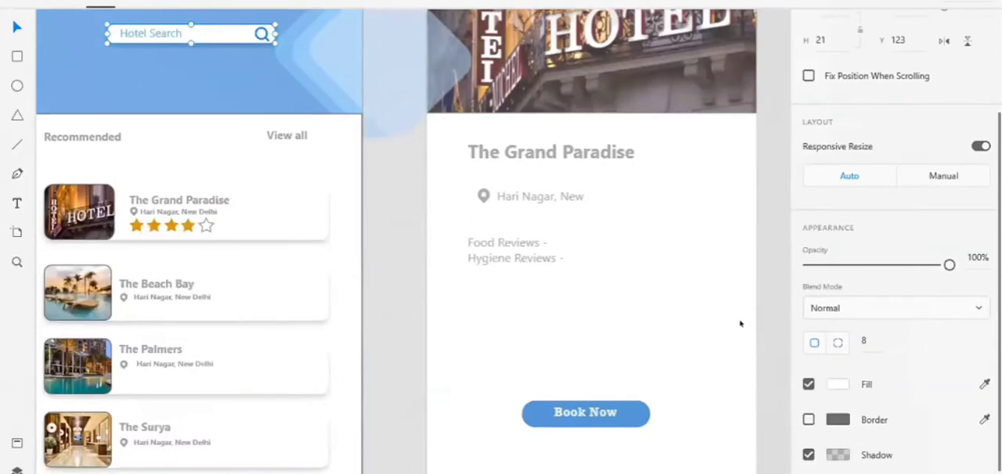
{"action": "scroll", "coordinate": [741, 323], "scroll_direction": "down", "scroll_amount": 5}
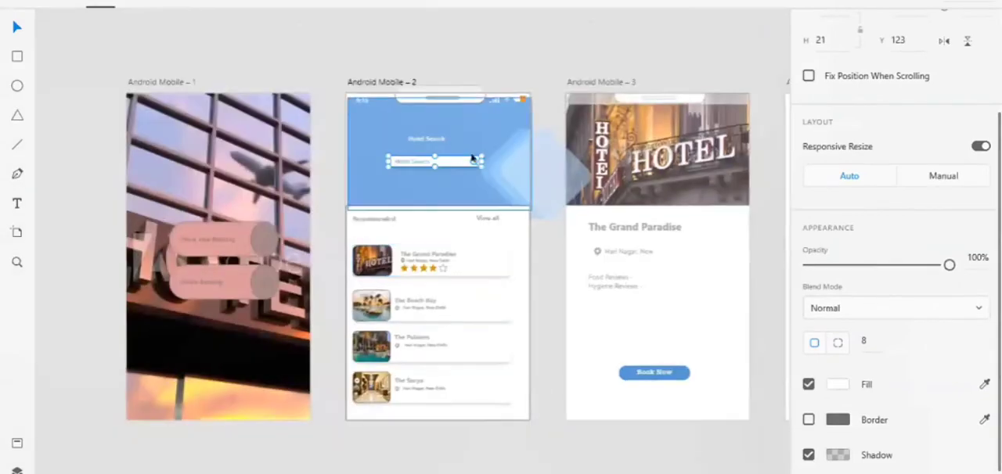
{"action": "left_click", "coordinate": [473, 160]}
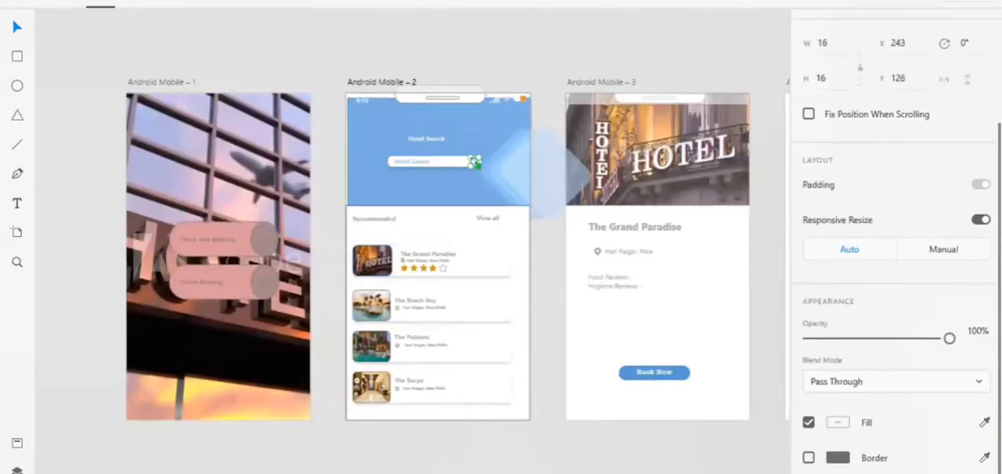
{"action": "mouse_move", "coordinate": [479, 166]}
{"action": "left_mouse_down"}
{"action": "mouse_move", "coordinate": [470, 160]}
{"action": "mouse_move", "coordinate": [477, 175]}
{"action": "mouse_move", "coordinate": [474, 165]}
{"action": "left_mouse_up"}
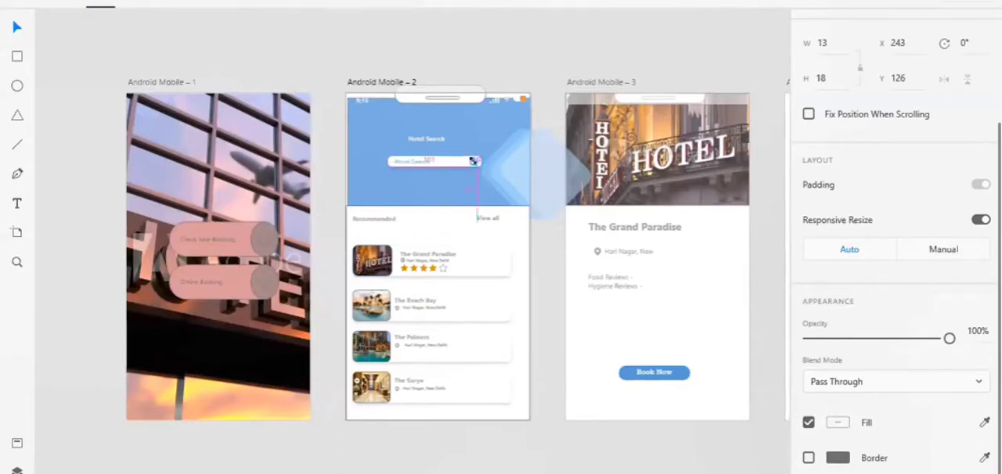
{"action": "left_click", "coordinate": [544, 268]}
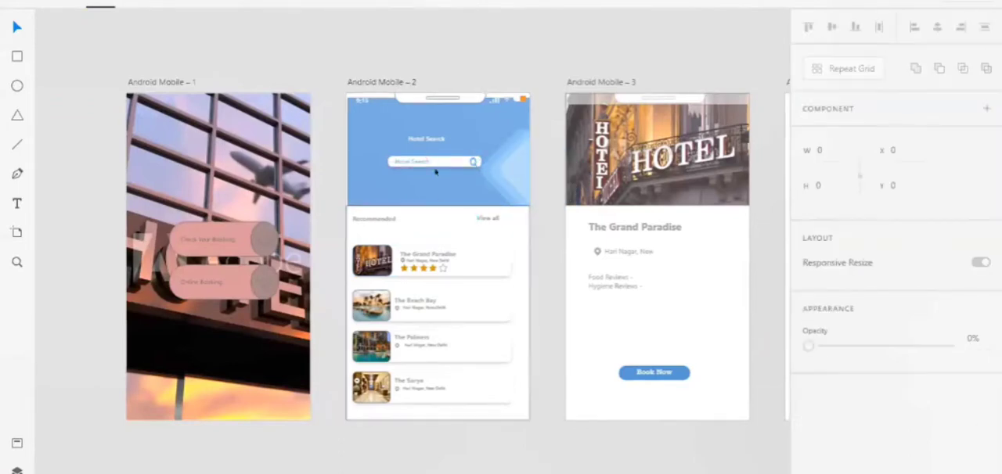
Resize the search icon in the Hotel Search field to about 11 by 11, at about X 245, Y 128.
{"action": "scroll", "coordinate": [474, 170], "scroll_direction": "up", "scroll_amount": 5}
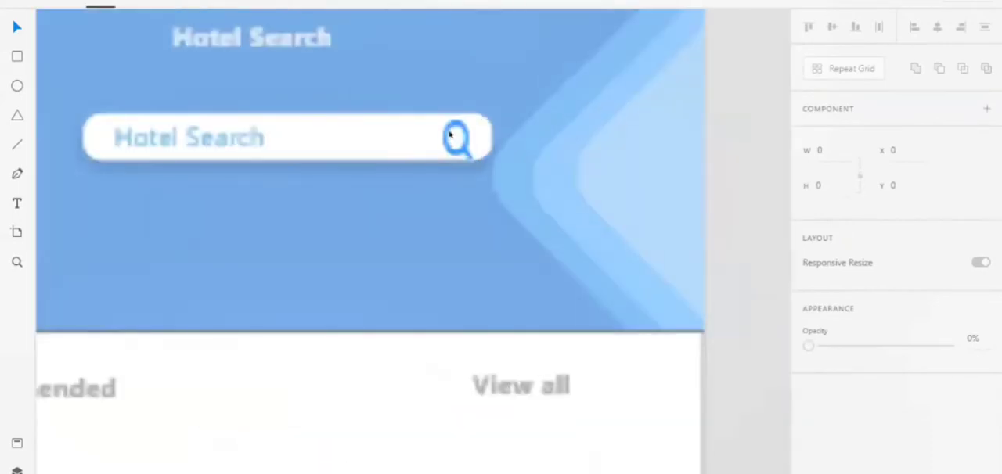
{"action": "left_click", "coordinate": [468, 135]}
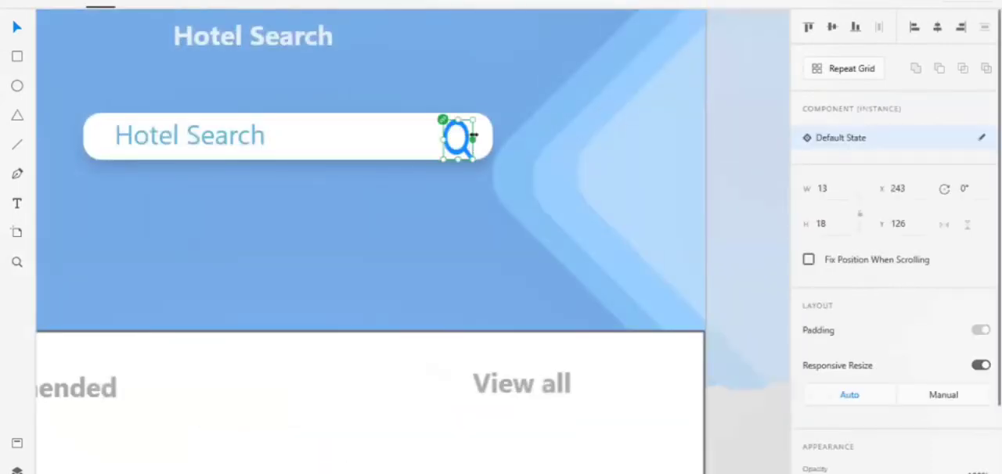
{"action": "left_click_drag", "start_coordinate": [473, 137], "coordinate": [485, 137]}
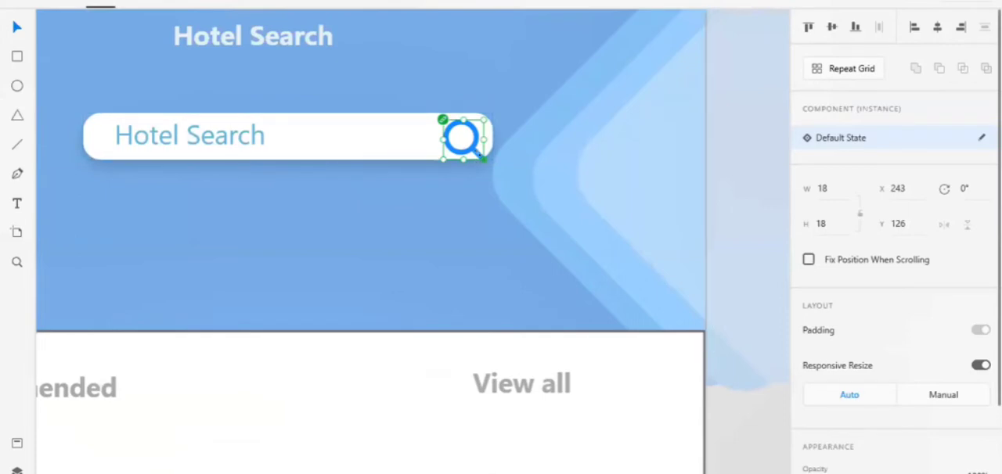
{"action": "left_click_drag", "start_coordinate": [485, 160], "coordinate": [461, 137]}
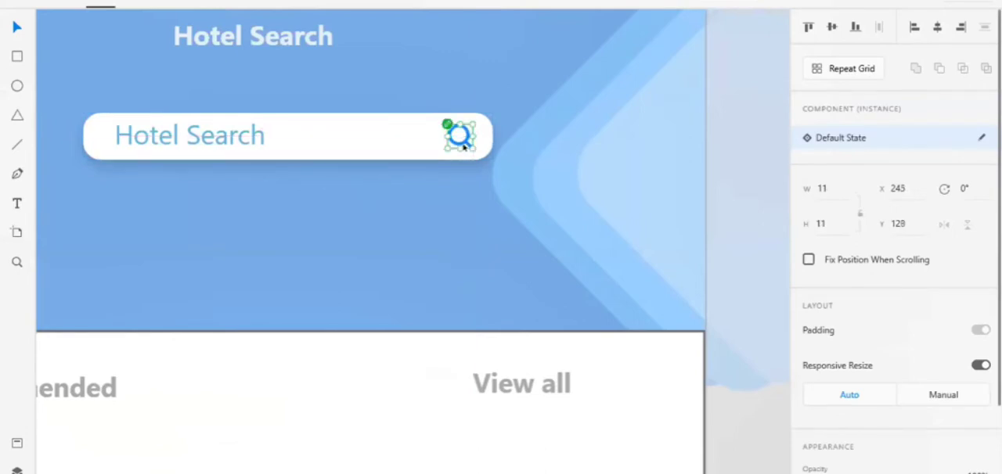
Lower the opacity of the Hotel Search placeholder text to about 29% and of the search icon to about 46%.
{"action": "left_click", "coordinate": [203, 137]}
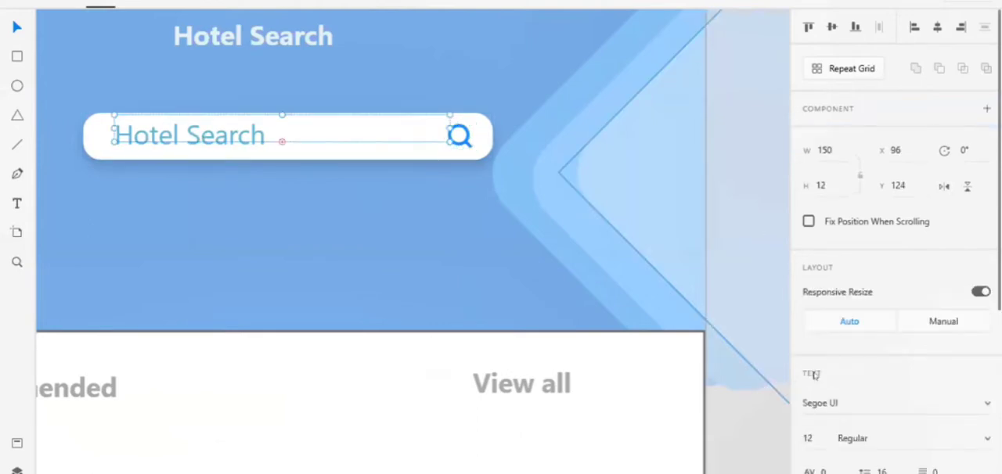
{"action": "scroll", "coordinate": [893, 423], "scroll_direction": "down", "scroll_amount": 5}
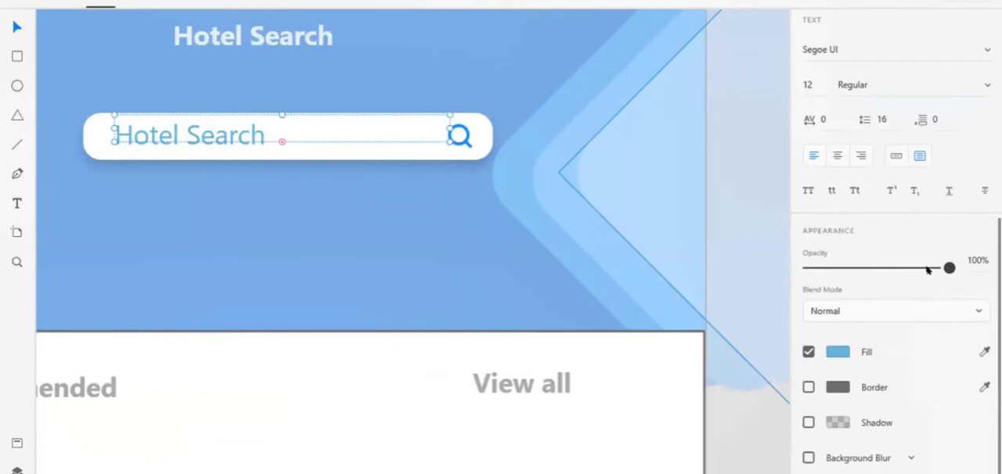
{"action": "left_click_drag", "start_coordinate": [949, 268], "coordinate": [847, 291]}
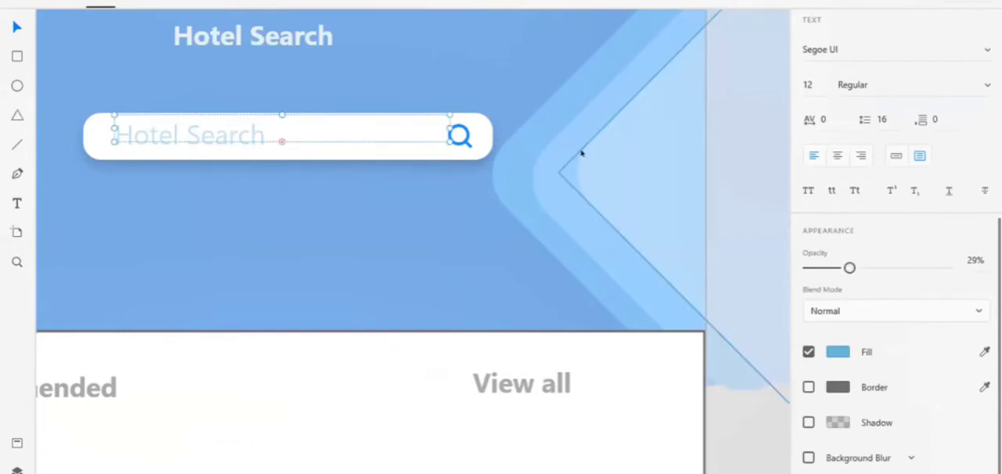
{"action": "left_click", "coordinate": [460, 137]}
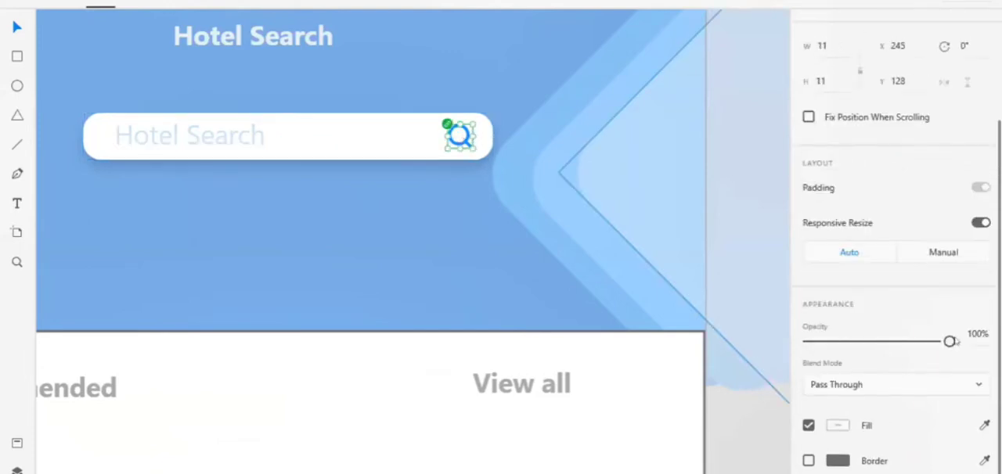
{"action": "left_click_drag", "start_coordinate": [942, 345], "coordinate": [872, 349]}
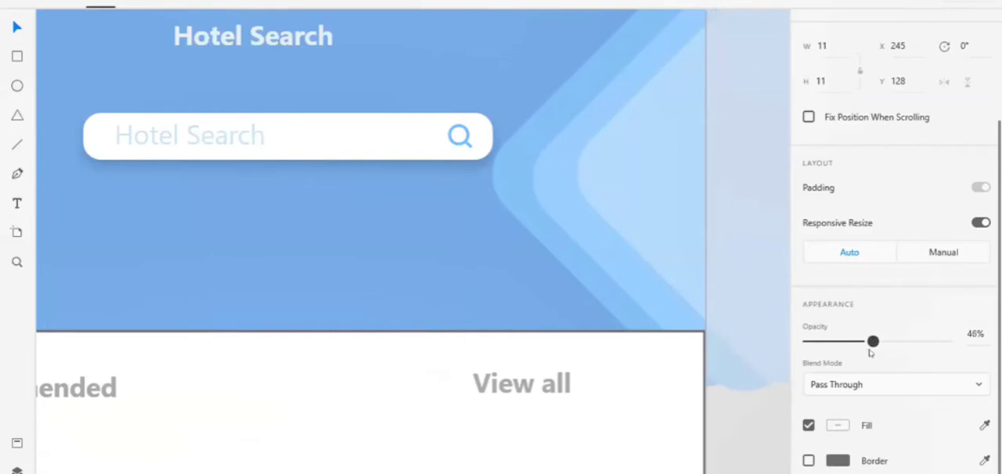
{"action": "left_click", "coordinate": [749, 329]}
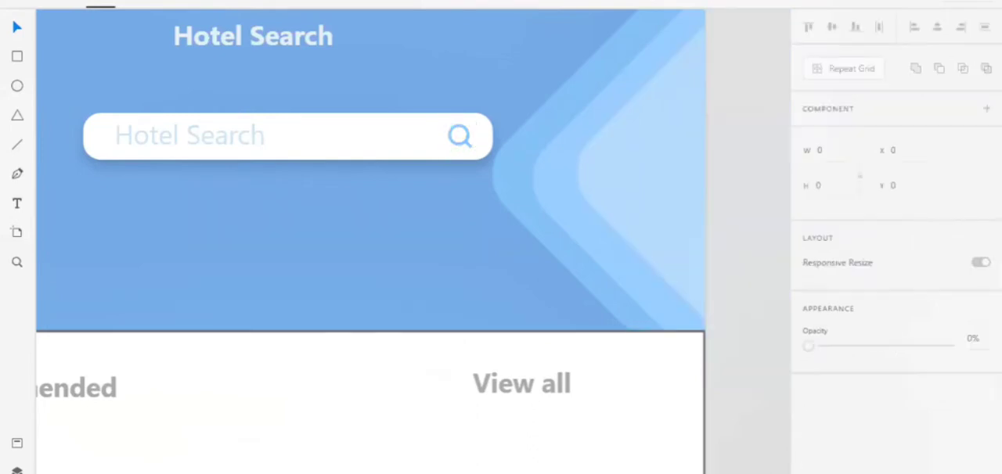
Extend the blue header rectangle on Android Mobile – 2 up to the artboard's top edge at Y 0, making it 229 high.
{"action": "scroll", "coordinate": [744, 468], "scroll_direction": "down", "scroll_amount": 4}
{"action": "scroll", "coordinate": [743, 468], "scroll_direction": "right", "scroll_amount": 5}
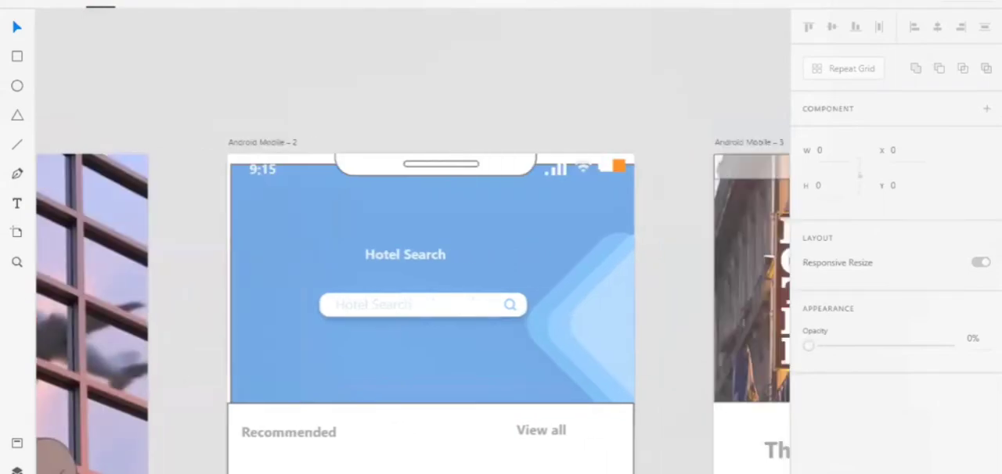
{"action": "scroll", "coordinate": [475, 306], "scroll_direction": "right", "scroll_amount": 3}
{"action": "left_click", "coordinate": [316, 196]}
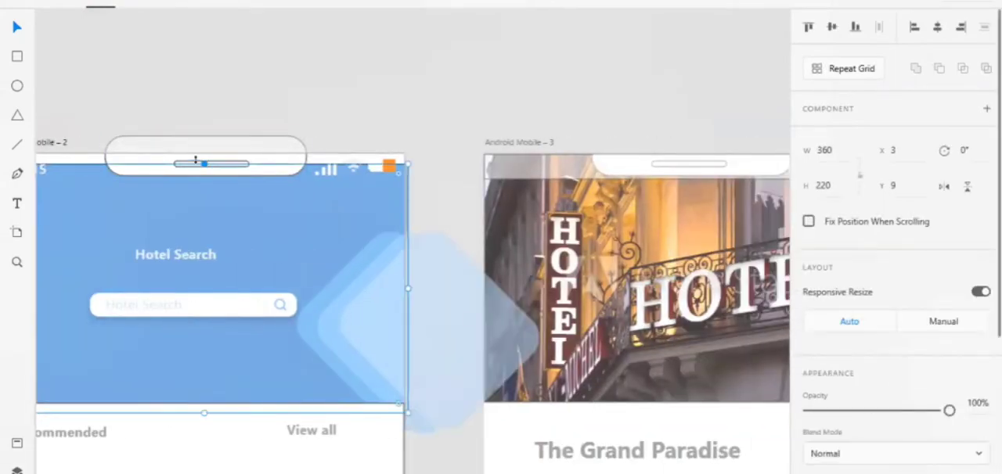
{"action": "left_click_drag", "start_coordinate": [196, 151], "coordinate": [196, 148]}
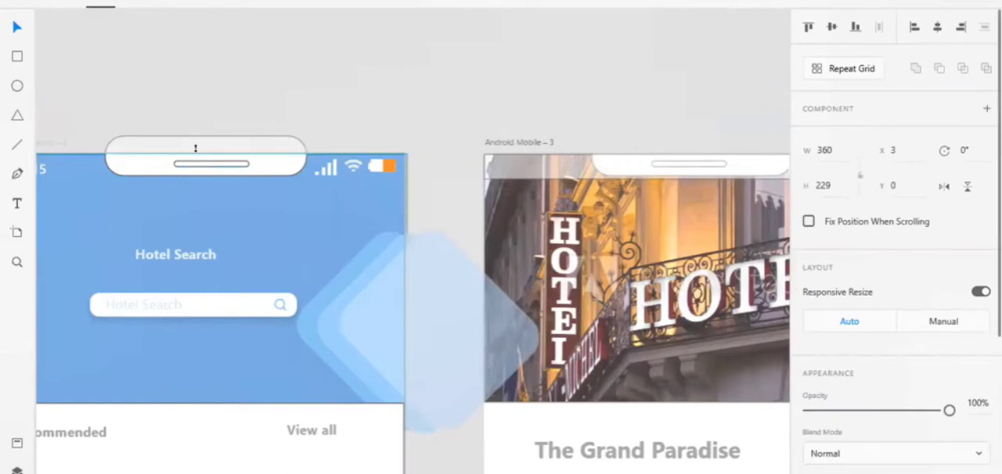
{"action": "left_click", "coordinate": [450, 40]}
Widen the blue header rectangle on Android Mobile – 2 to the artboard's left edge at X 0, making it 363 wide.
{"action": "scroll", "coordinate": [450, 40], "scroll_direction": "right", "scroll_amount": 6}
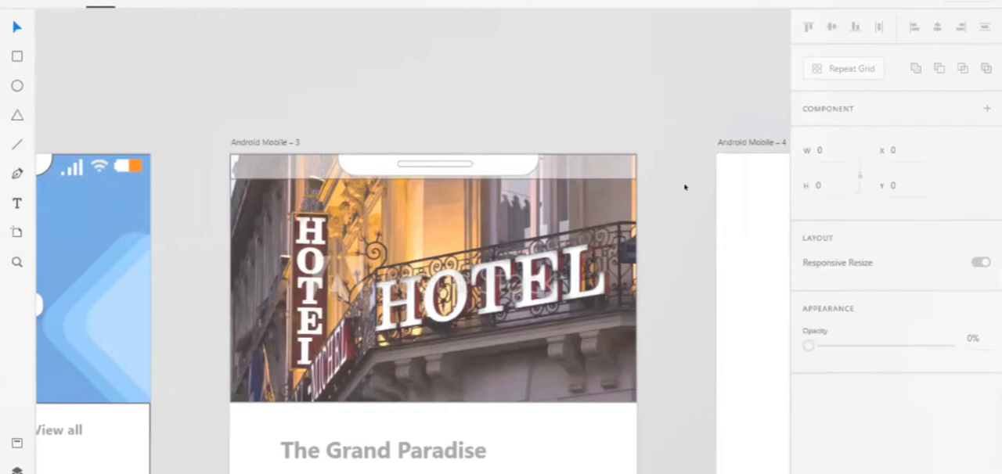
{"action": "scroll", "coordinate": [696, 196], "scroll_direction": "right", "scroll_amount": 10}
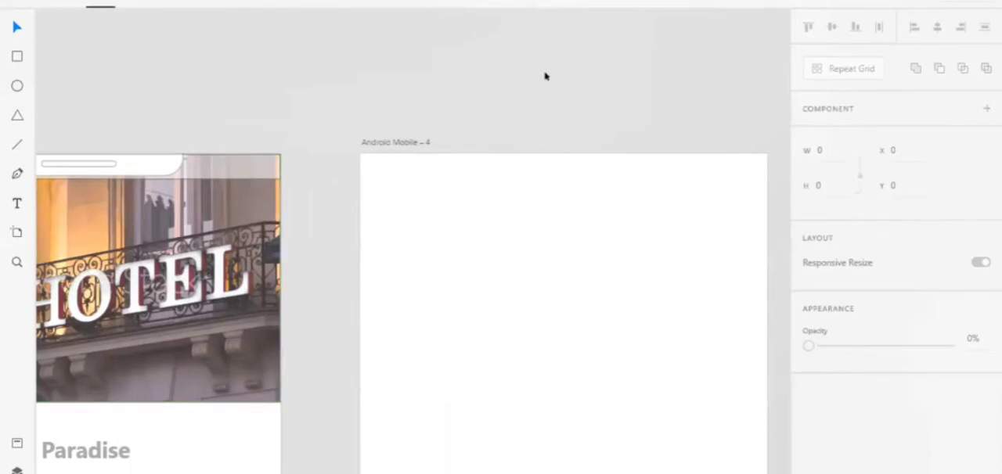
{"action": "scroll", "coordinate": [540, 180], "scroll_direction": "right", "scroll_amount": 3}
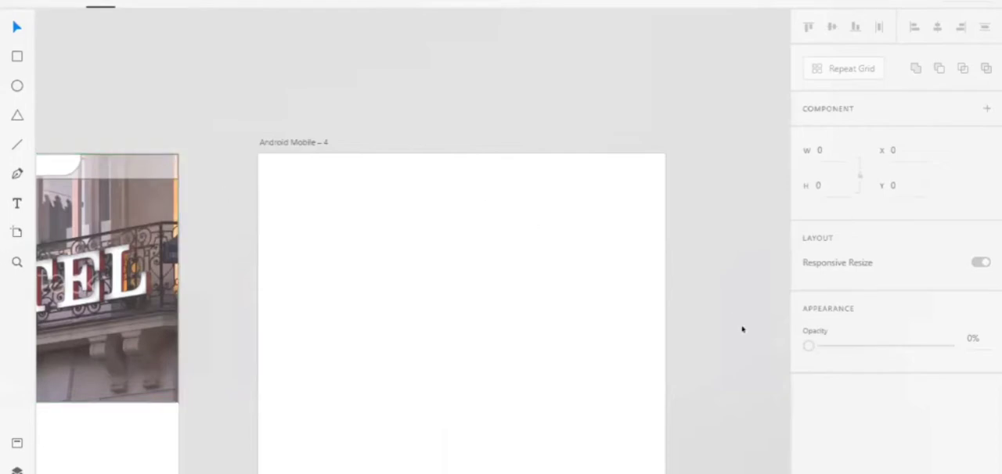
{"action": "scroll", "coordinate": [742, 327], "scroll_direction": "down", "scroll_amount": 3}
{"action": "scroll", "coordinate": [742, 328], "scroll_direction": "down", "scroll_amount": 2}
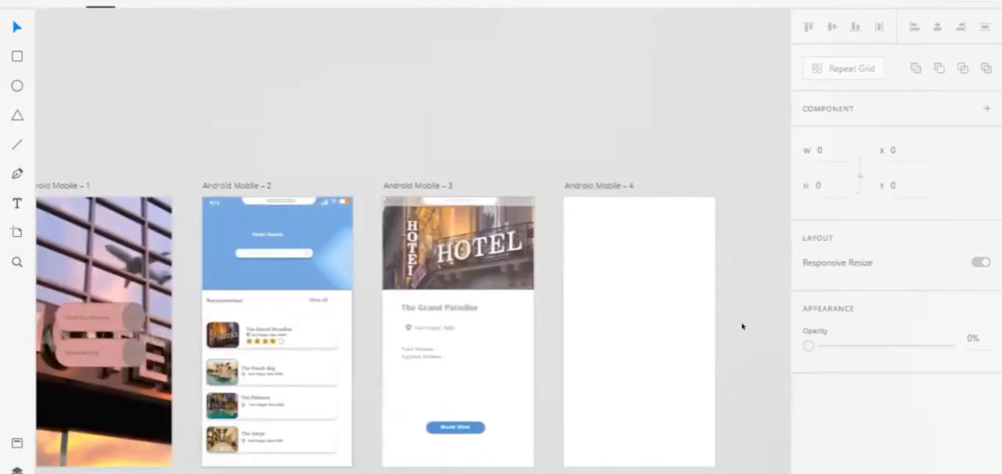
{"action": "scroll", "coordinate": [743, 327], "scroll_direction": "down", "scroll_amount": 2}
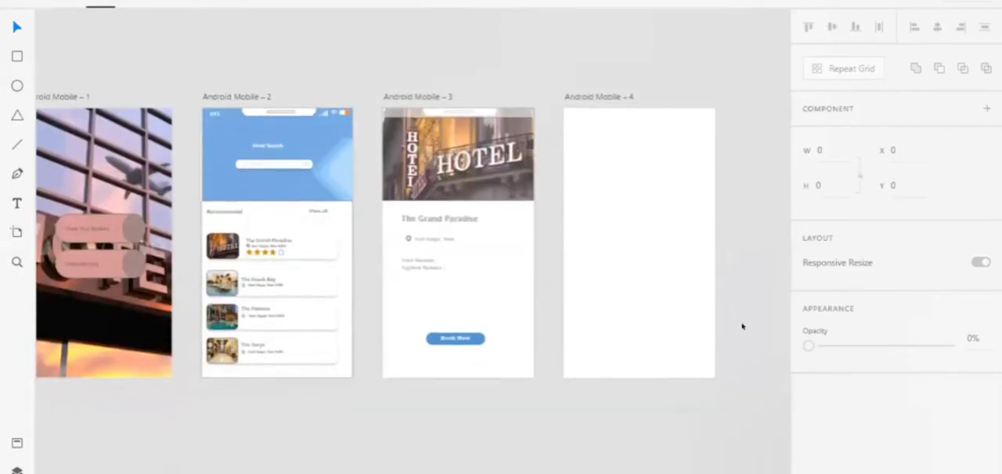
{"action": "scroll", "coordinate": [743, 328], "scroll_direction": "up", "scroll_amount": 2}
{"action": "left_click", "coordinate": [168, 149]}
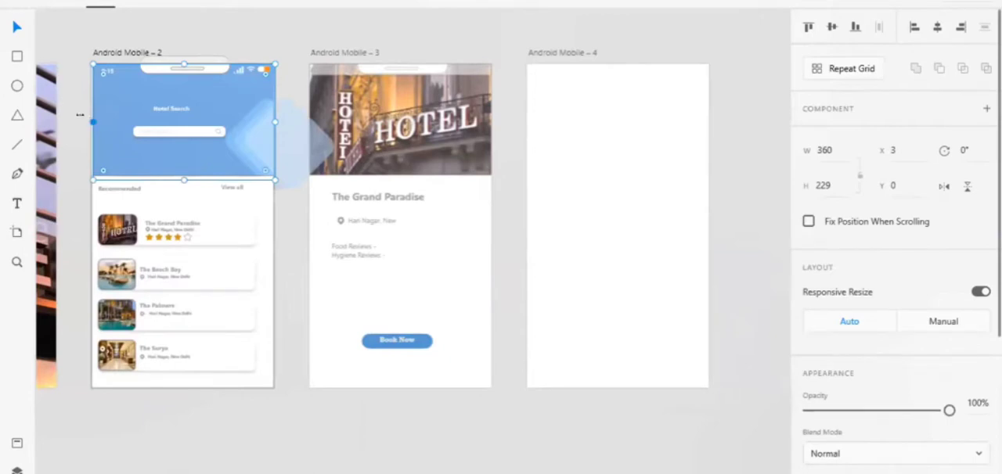
{"action": "left_click_drag", "start_coordinate": [87, 115], "coordinate": [88, 116]}
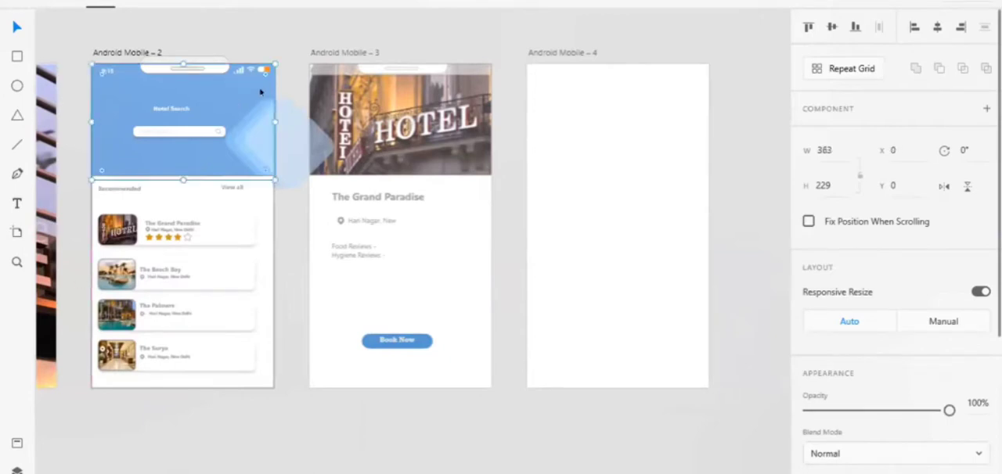
{"action": "left_click", "coordinate": [286, 57]}
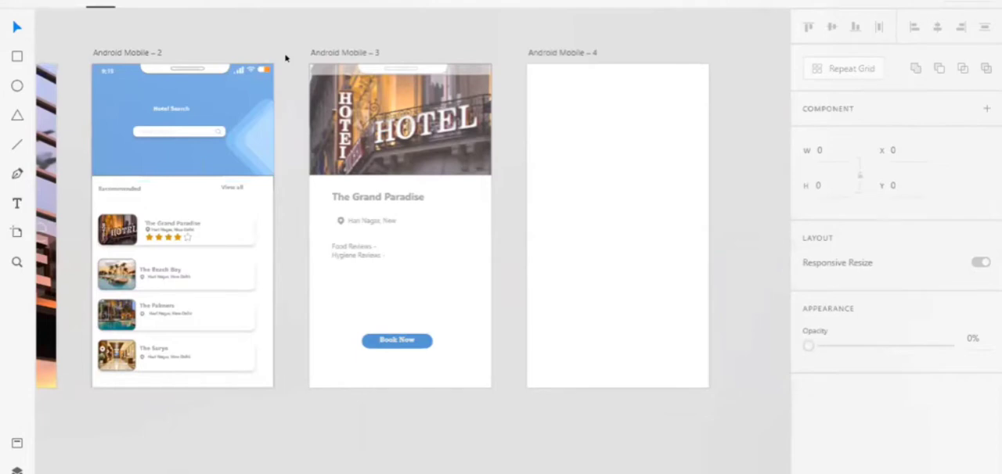
Draw a full-width header rectangle across the top of Android Mobile – 4, 360 wide and about 74 high.
{"action": "scroll", "coordinate": [530, 255], "scroll_direction": "right", "scroll_amount": 5}
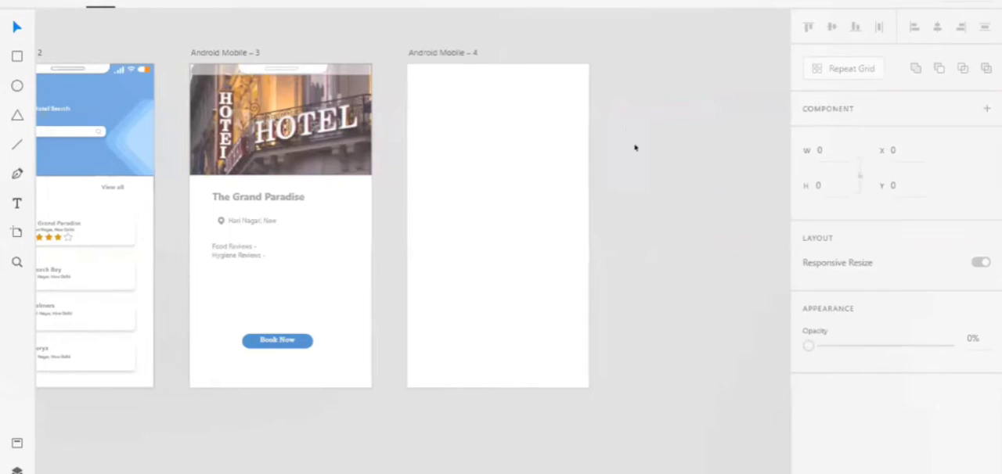
{"action": "left_click", "coordinate": [273, 342]}
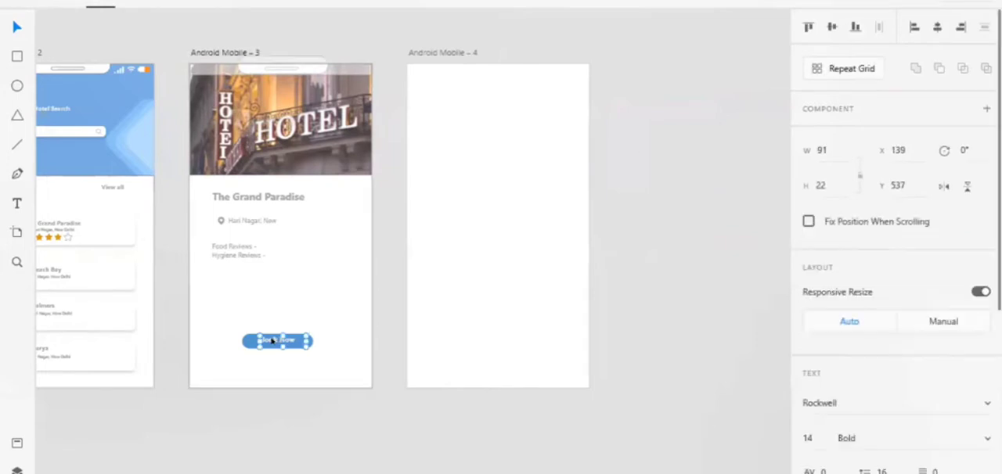
{"action": "left_click", "coordinate": [387, 373]}
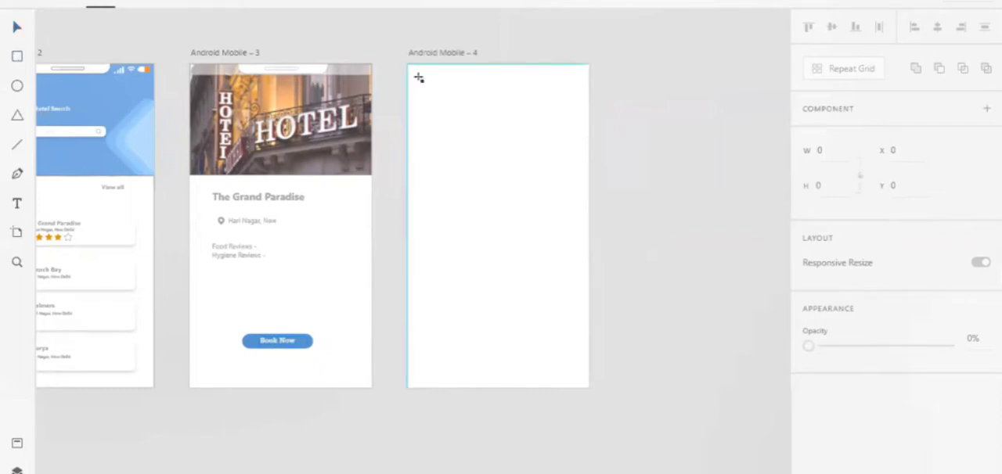
{"action": "mouse_move", "coordinate": [408, 65]}
{"action": "left_mouse_down"}
{"action": "mouse_move", "coordinate": [522, 94]}
{"action": "mouse_move", "coordinate": [589, 92]}
{"action": "left_mouse_up"}
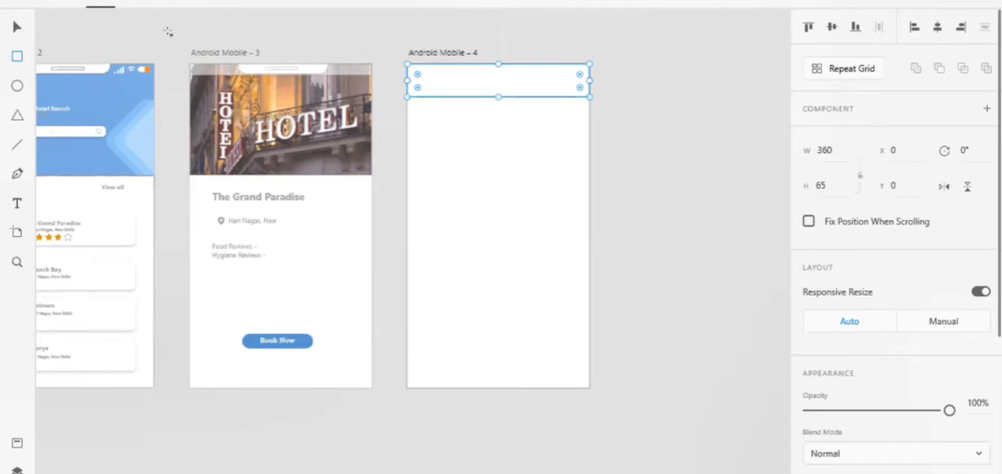
{"action": "left_click", "coordinate": [17, 30]}
{"action": "left_click_drag", "start_coordinate": [491, 90], "coordinate": [491, 95]}
Try several blue shades as the fill of the Android Mobile – 4 header rectangle and set it to a dark teal.
{"action": "scroll", "coordinate": [496, 101], "scroll_direction": "right", "scroll_amount": 3}
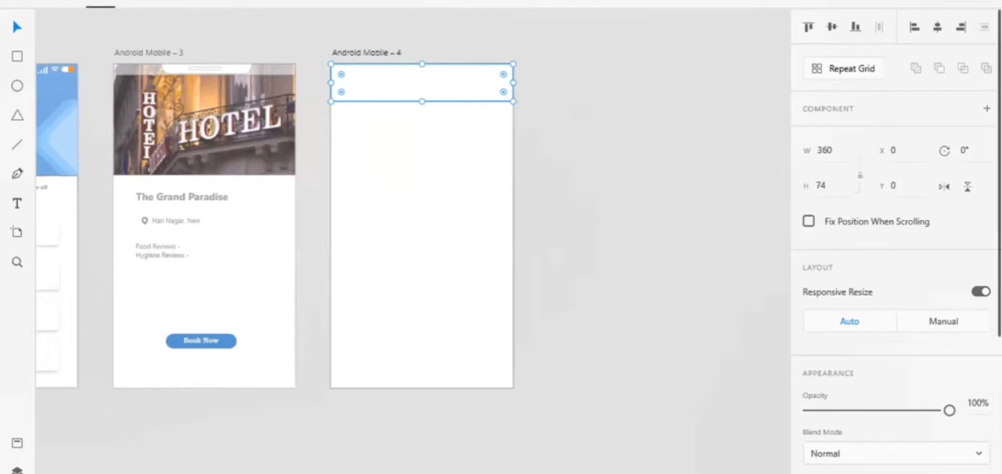
{"action": "scroll", "coordinate": [946, 454], "scroll_direction": "down", "scroll_amount": 4}
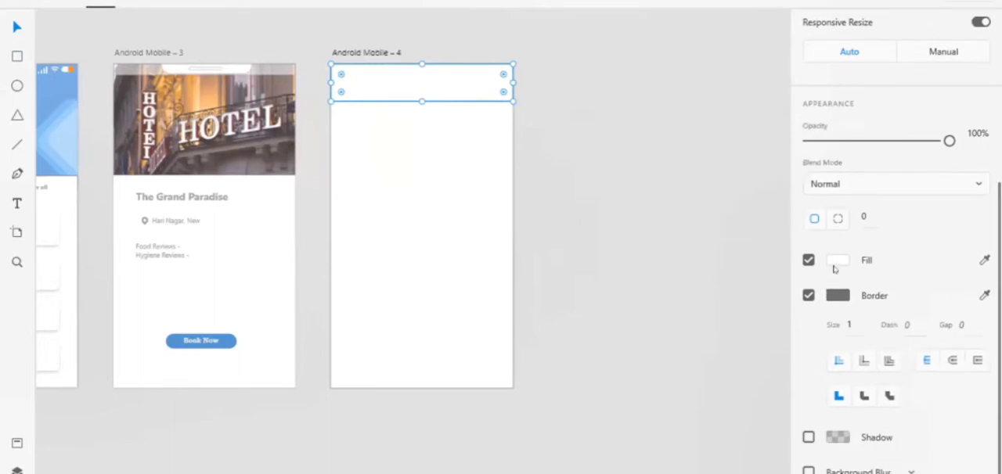
{"action": "left_click", "coordinate": [837, 260]}
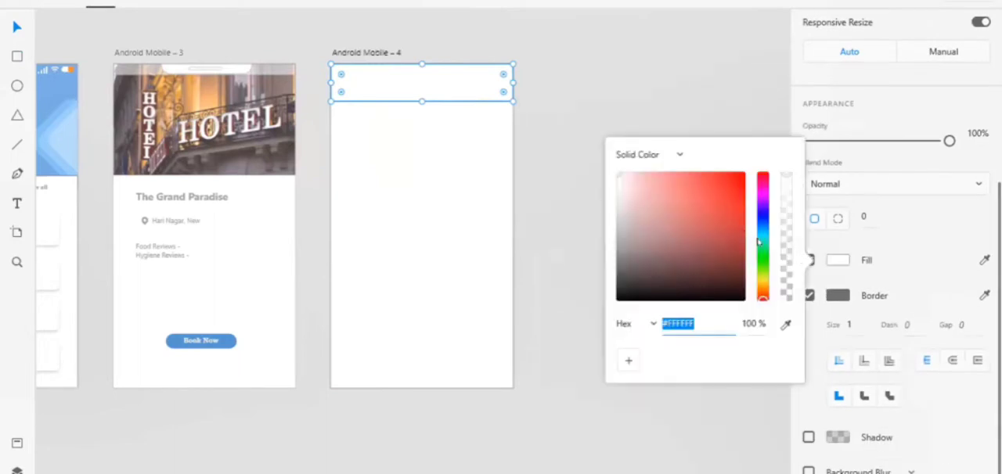
{"action": "left_click_drag", "start_coordinate": [761, 237], "coordinate": [758, 228]}
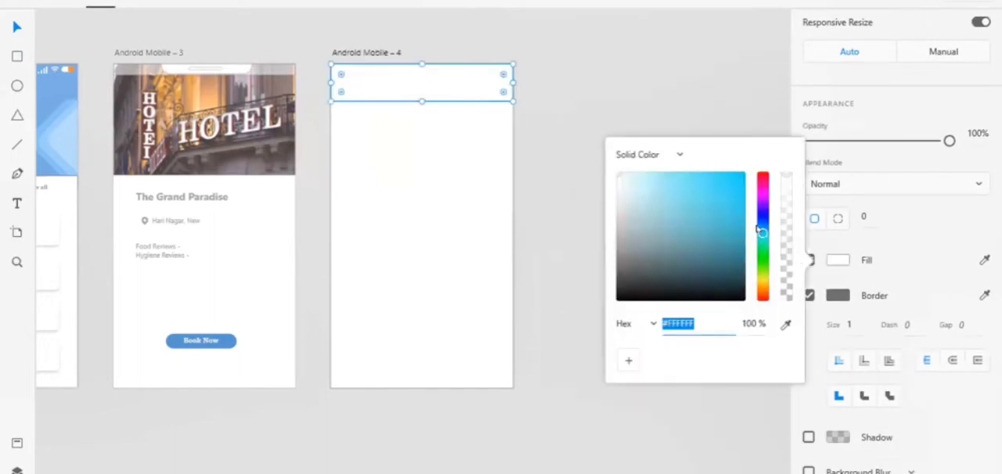
{"action": "left_click", "coordinate": [441, 90]}
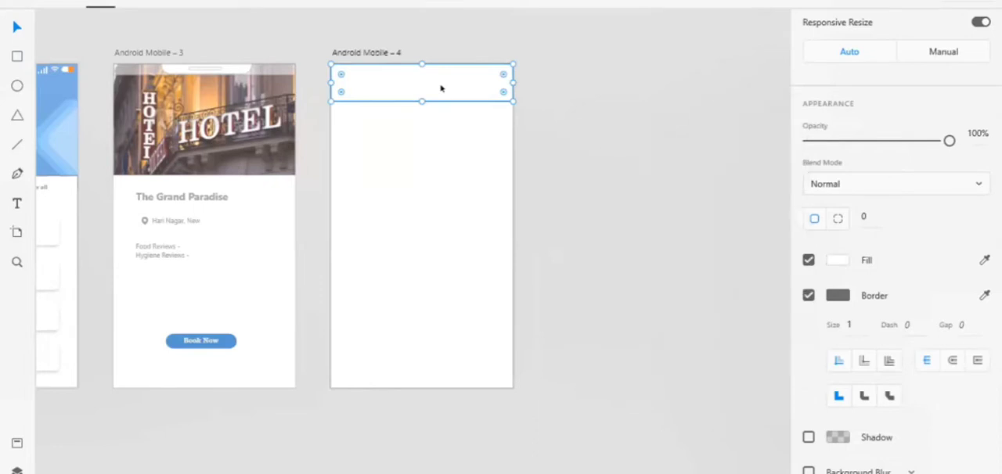
{"action": "left_click", "coordinate": [836, 260]}
{"action": "left_click", "coordinate": [719, 188]}
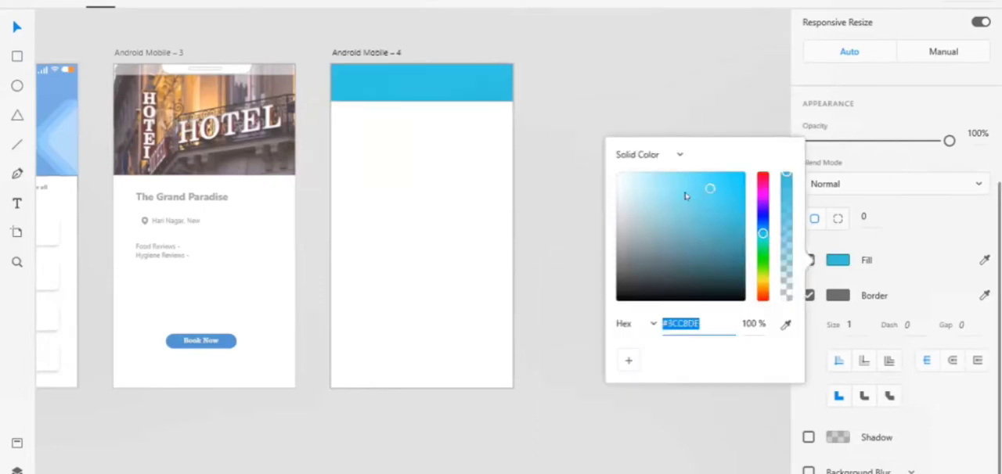
{"action": "left_click", "coordinate": [689, 194]}
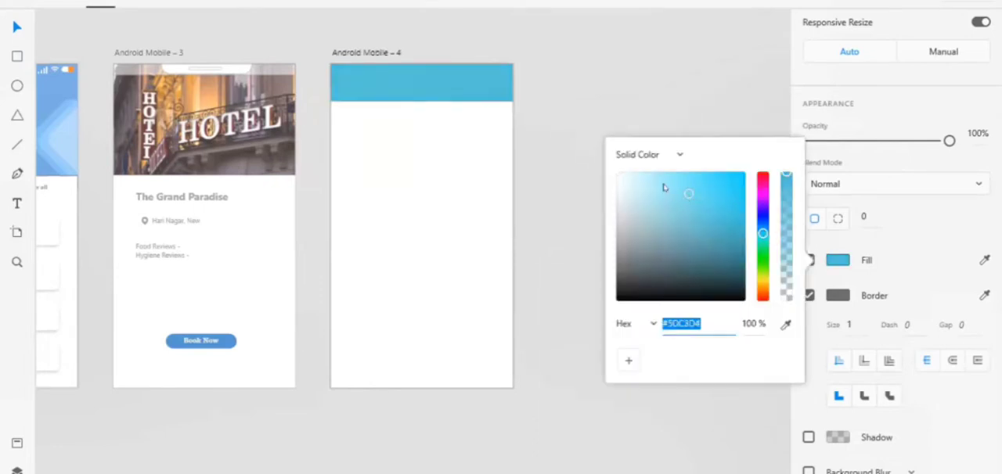
{"action": "left_click", "coordinate": [711, 223]}
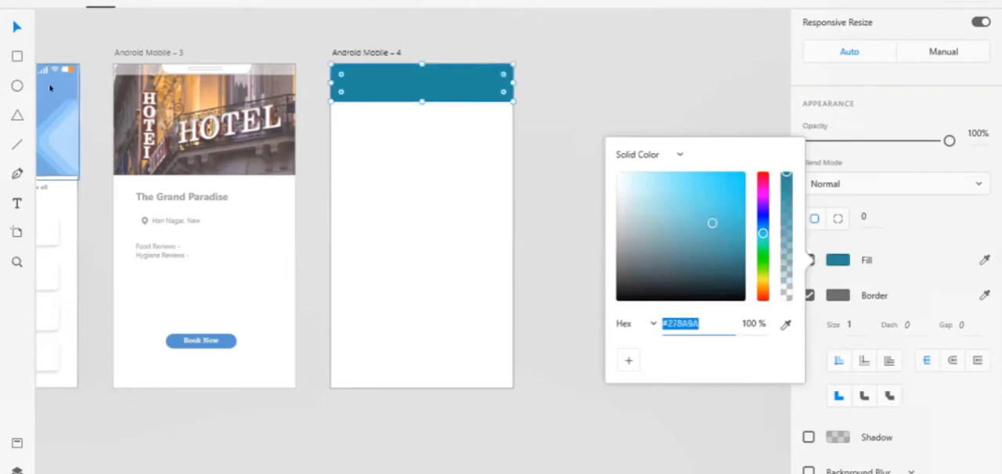
Copy the fill colour #81B2E4 from the Android Mobile – 2 header rectangle and apply it to the Android Mobile – 4 header rectangle.
{"action": "left_click", "coordinate": [51, 88]}
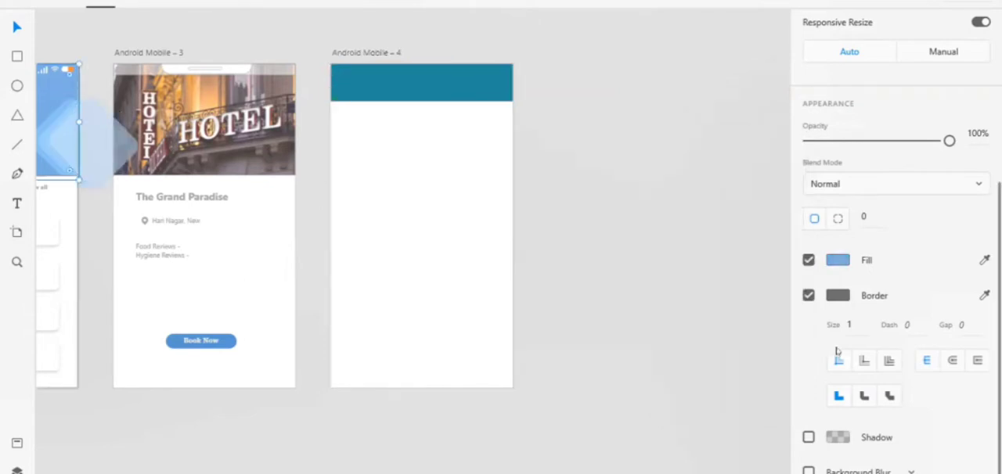
{"action": "left_click", "coordinate": [837, 260]}
{"action": "key", "text": "ctrl+c"}
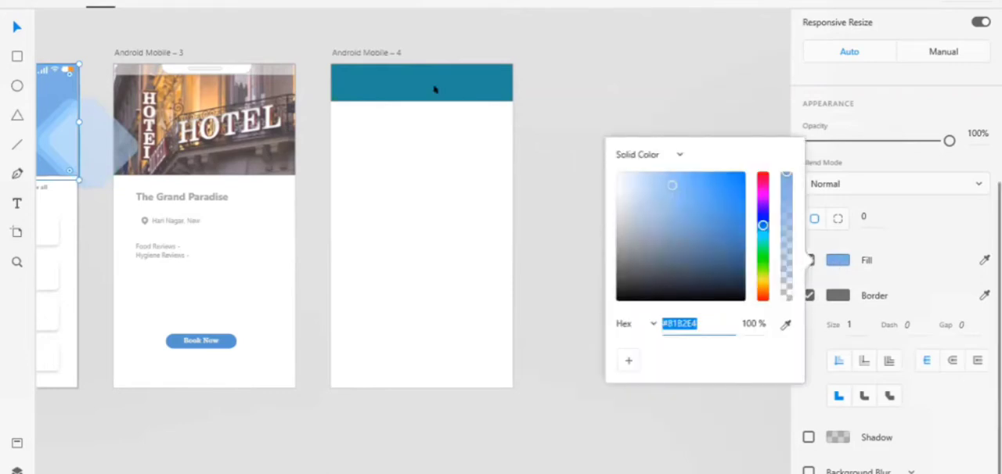
{"action": "left_click", "coordinate": [366, 71]}
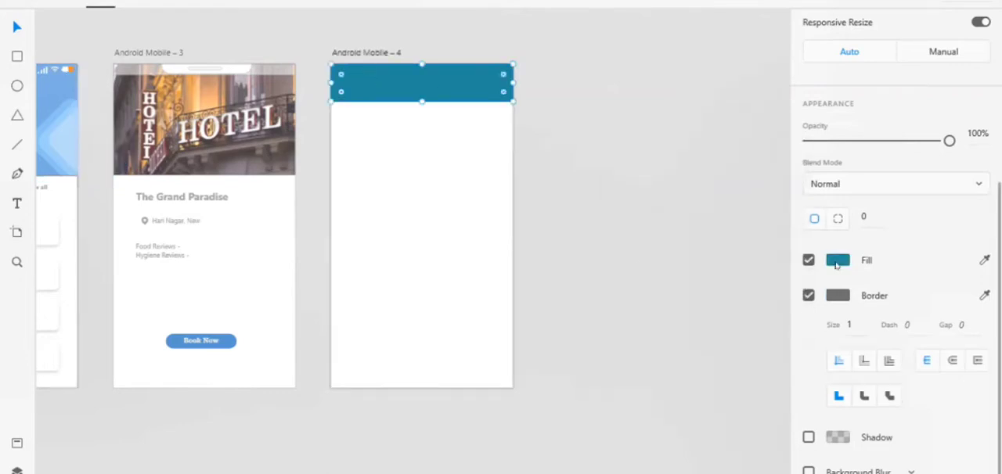
{"action": "left_click", "coordinate": [837, 258]}
{"action": "key", "text": "ctrl+v"}
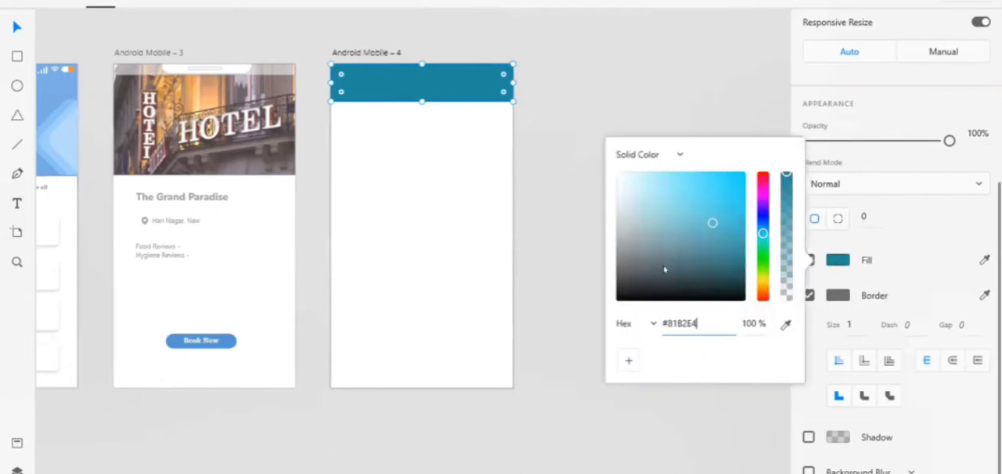
{"action": "key", "text": "Return"}
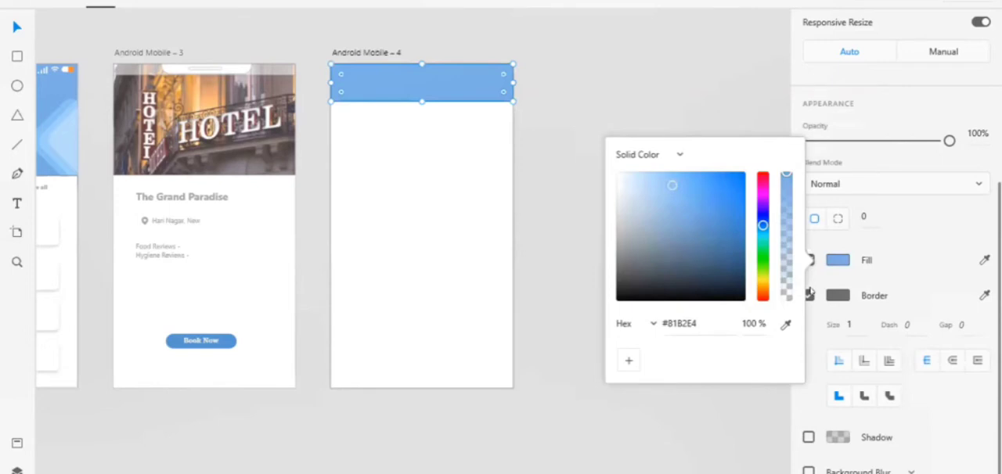
{"action": "left_click", "coordinate": [611, 409]}
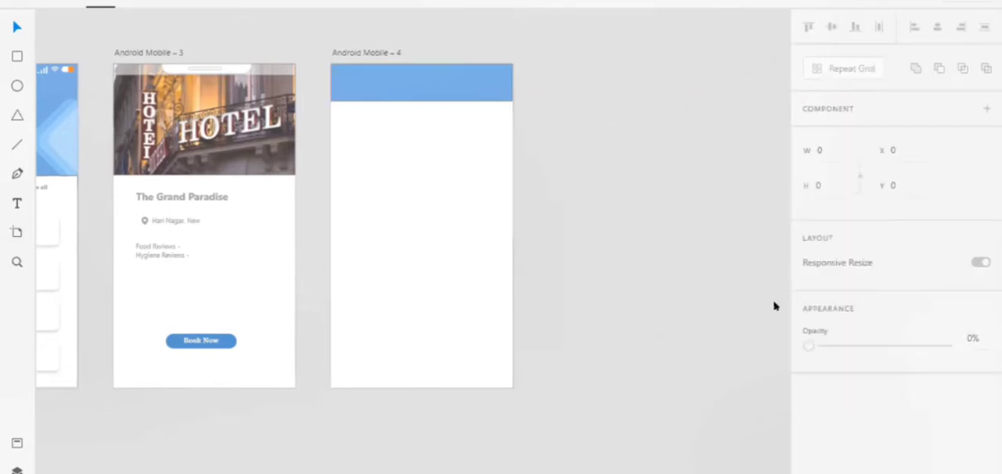
Remove the border from the blue header rectangle on Android Mobile – 4.
{"action": "left_click", "coordinate": [460, 82]}
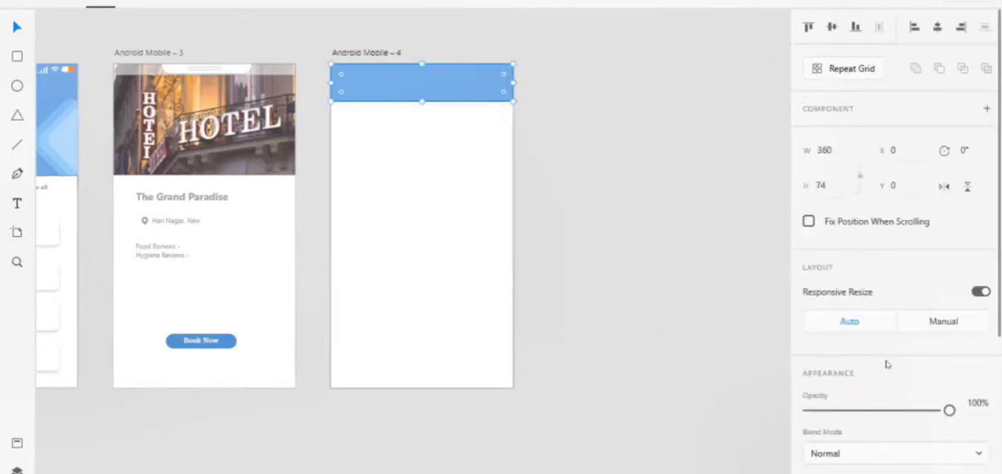
{"action": "scroll", "coordinate": [885, 377], "scroll_direction": "down", "scroll_amount": 5}
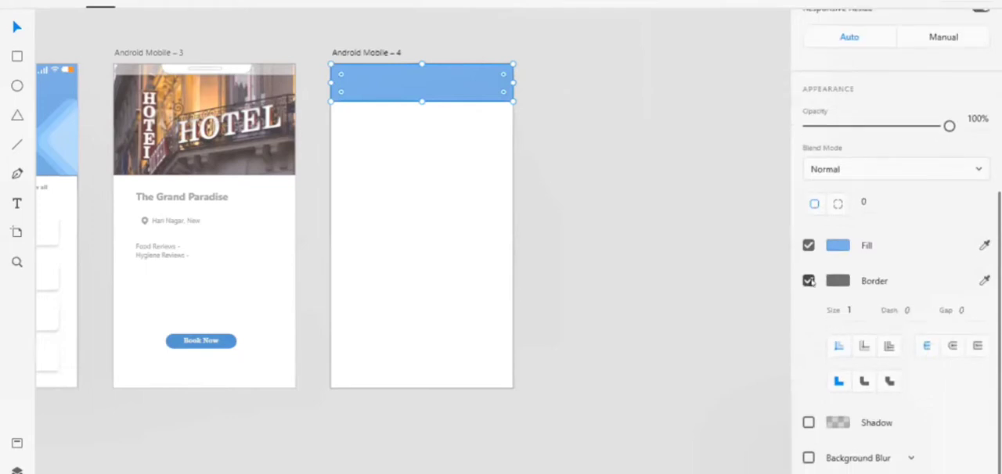
{"action": "left_click", "coordinate": [810, 281]}
Remove the borders from the blue header rectangle and the white background rectangle below it on Android Mobile – 2.
{"action": "scroll", "coordinate": [76, 139], "scroll_direction": "left", "scroll_amount": 3}
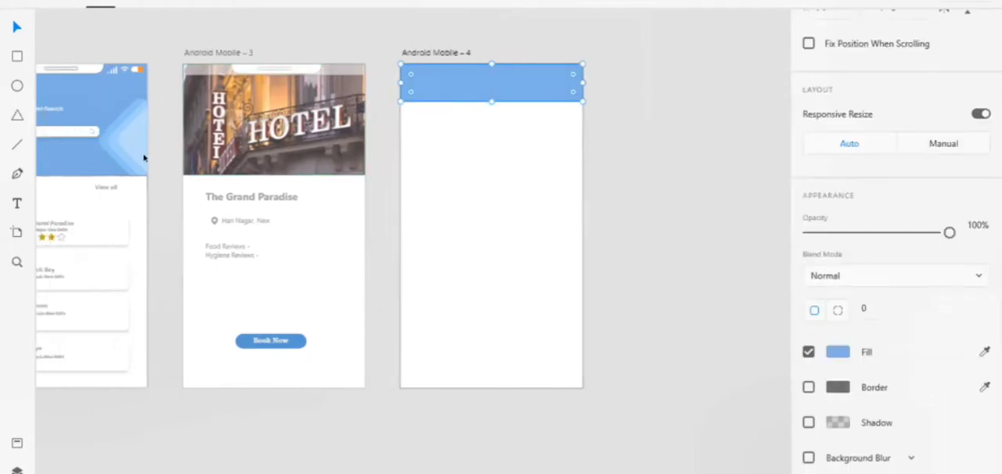
{"action": "left_click", "coordinate": [76, 140]}
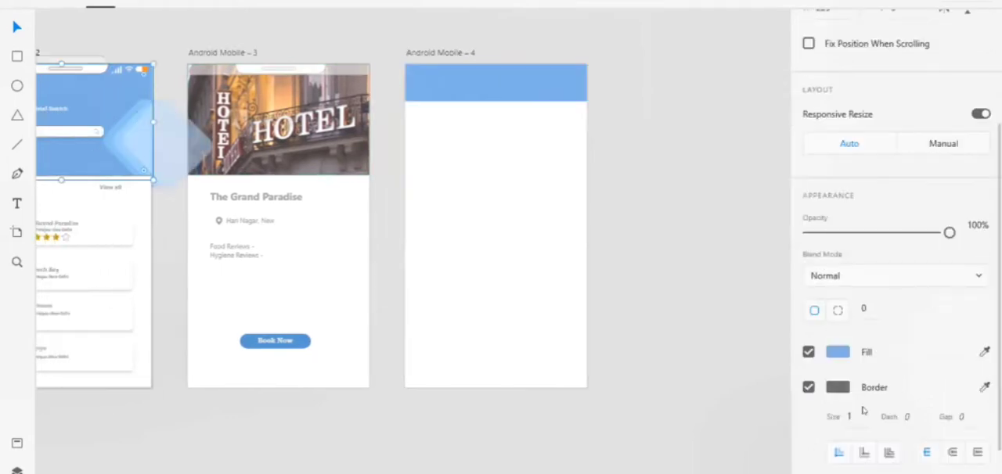
{"action": "left_click", "coordinate": [808, 387]}
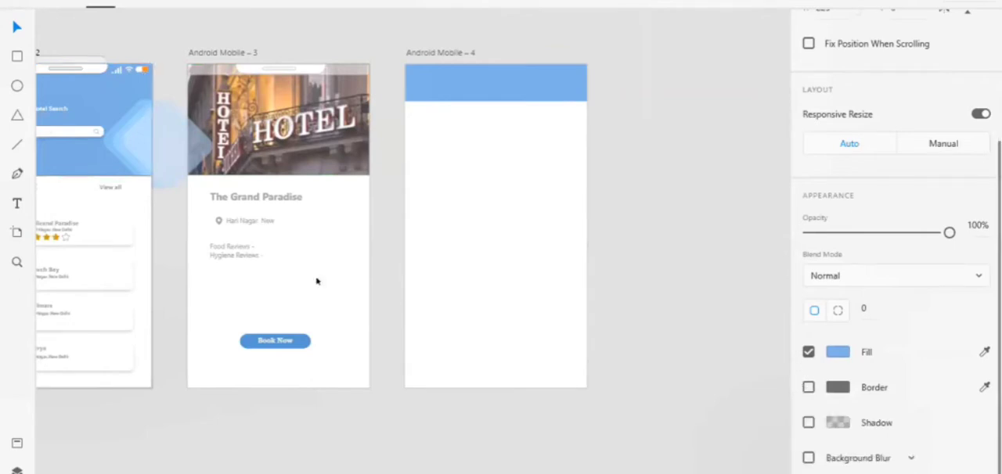
{"action": "left_click", "coordinate": [131, 223]}
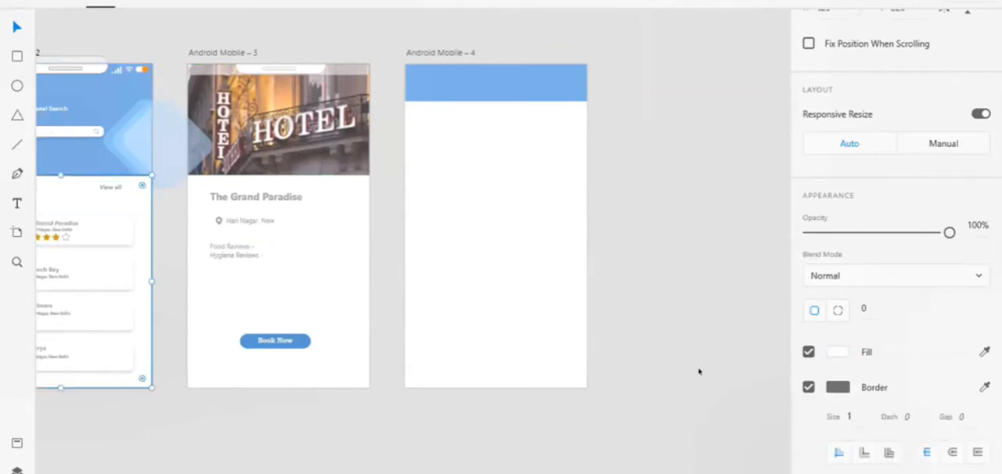
{"action": "left_click", "coordinate": [808, 387]}
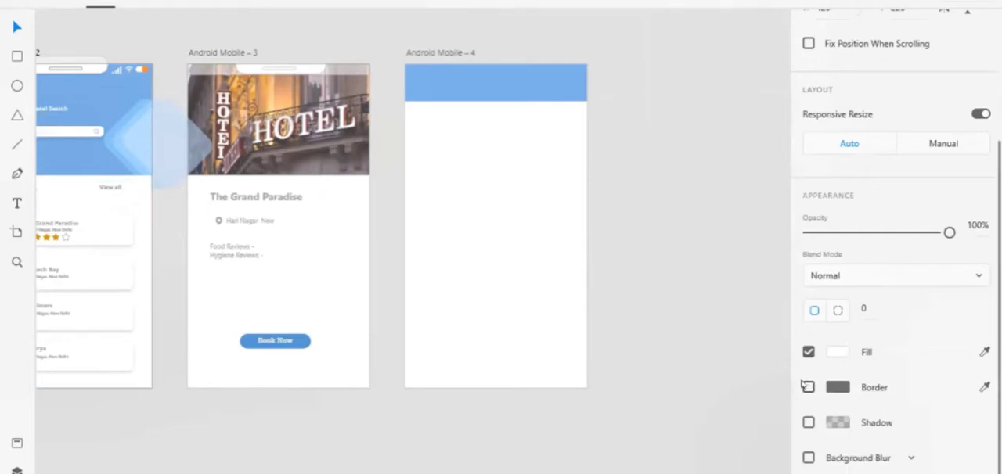
{"action": "left_click", "coordinate": [710, 295]}
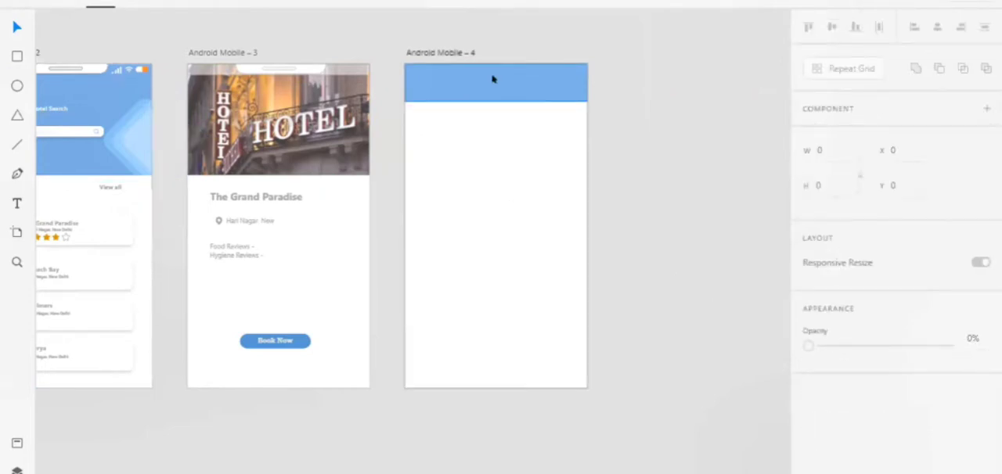
{"action": "scroll", "coordinate": [492, 79], "scroll_direction": "up", "scroll_amount": 5}
{"action": "scroll", "coordinate": [492, 79], "scroll_direction": "up", "scroll_amount": 1}
{"action": "left_click", "coordinate": [492, 123]}
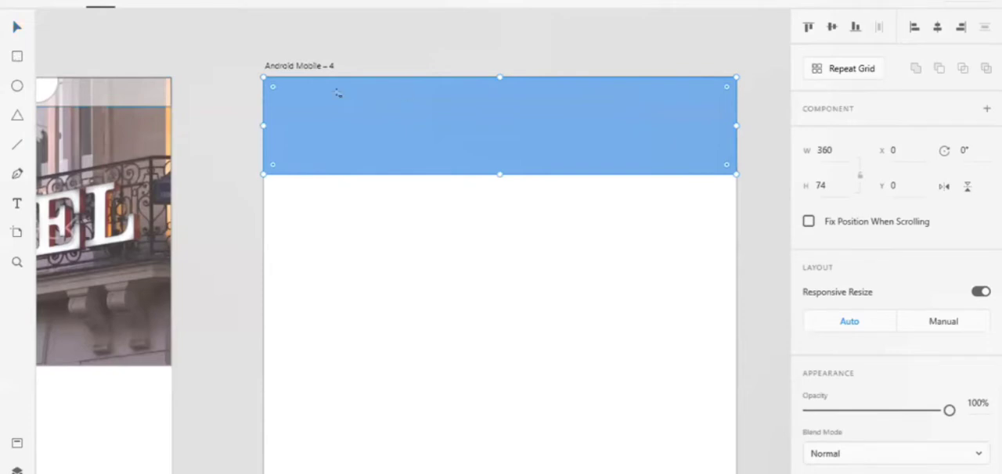
{"action": "key", "text": "r"}
{"action": "mouse_move", "coordinate": [342, 97]}
{"action": "left_mouse_down"}
{"action": "mouse_move", "coordinate": [671, 177]}
{"action": "mouse_move", "coordinate": [676, 160]}
{"action": "left_mouse_up"}
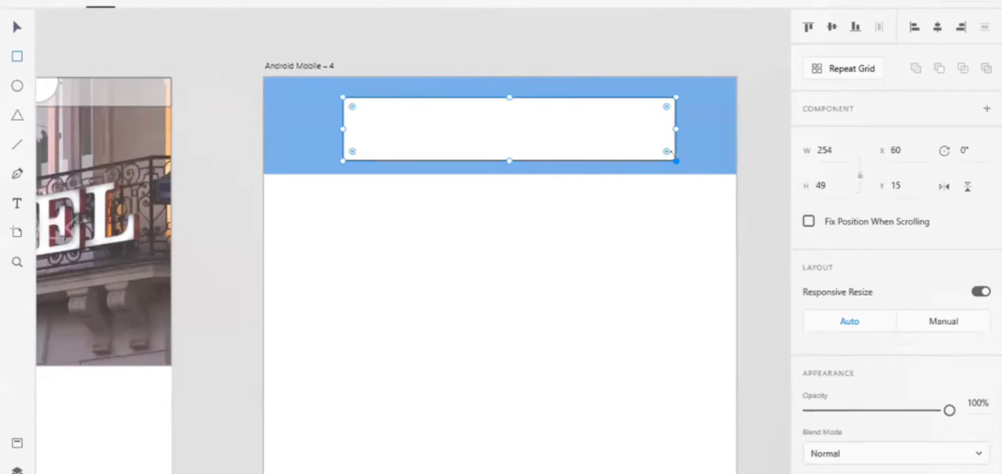
{"action": "key", "text": "Delete"}
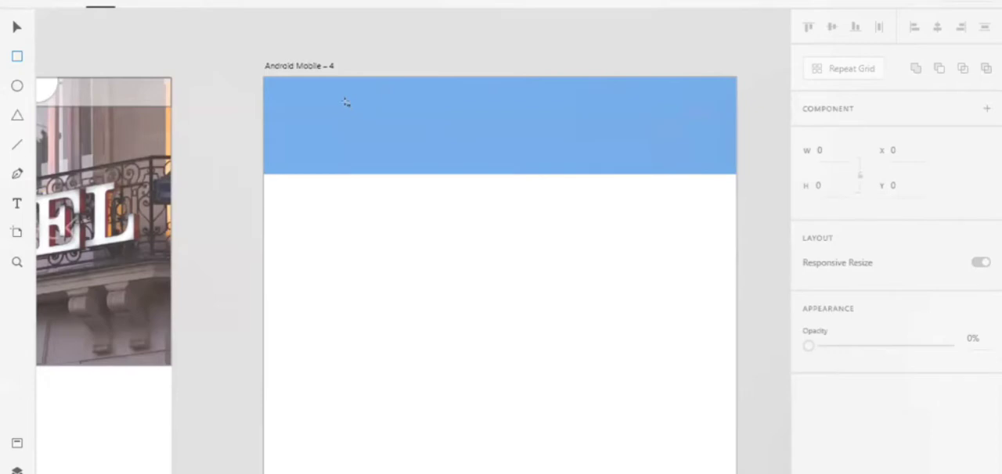
Examine the existing hotel search and hotel detail artboards to compare their layout and content with the new fourth screen.
{"action": "scroll", "coordinate": [346, 102], "scroll_direction": "down", "scroll_amount": 5}
{"action": "scroll", "coordinate": [346, 102], "scroll_direction": "left", "scroll_amount": 6}
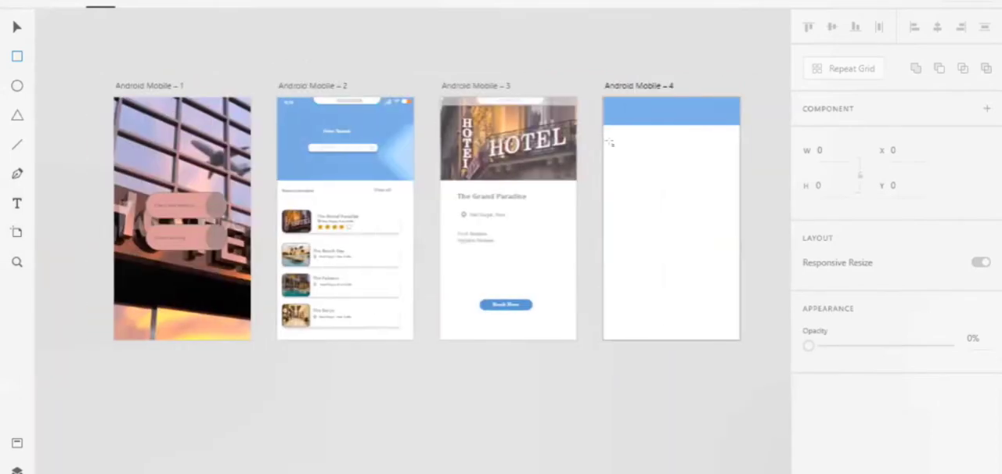
{"action": "scroll", "coordinate": [522, 159], "scroll_direction": "right", "scroll_amount": 5}
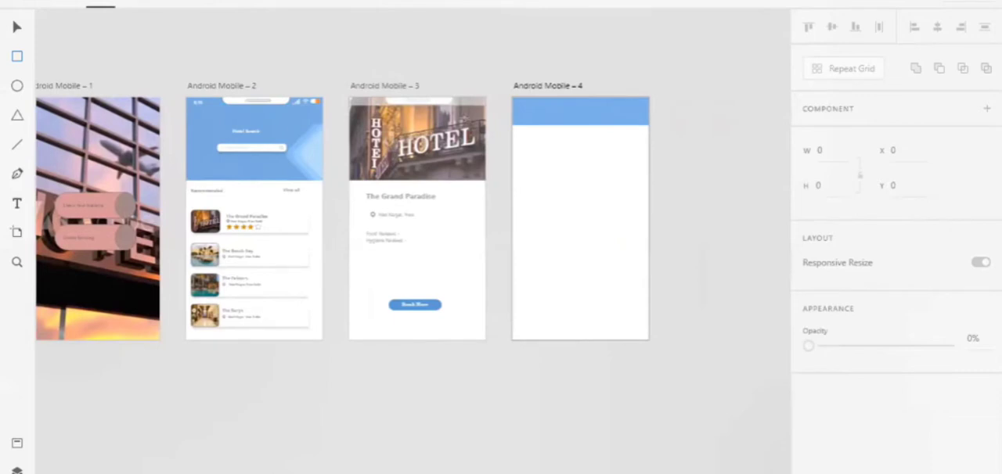
{"action": "scroll", "coordinate": [440, 113], "scroll_direction": "up", "scroll_amount": 1}
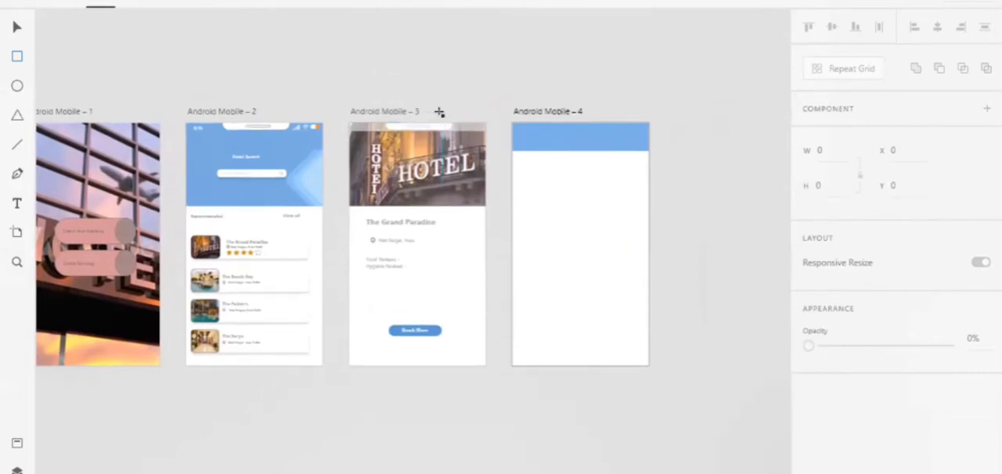
{"action": "scroll", "coordinate": [440, 114], "scroll_direction": "up", "scroll_amount": 5}
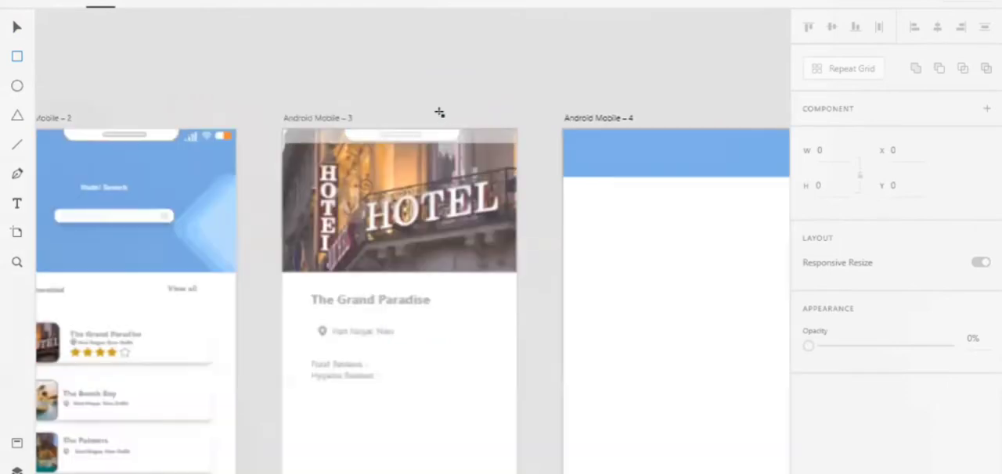
{"action": "scroll", "coordinate": [124, 233], "scroll_direction": "left", "scroll_amount": 10}
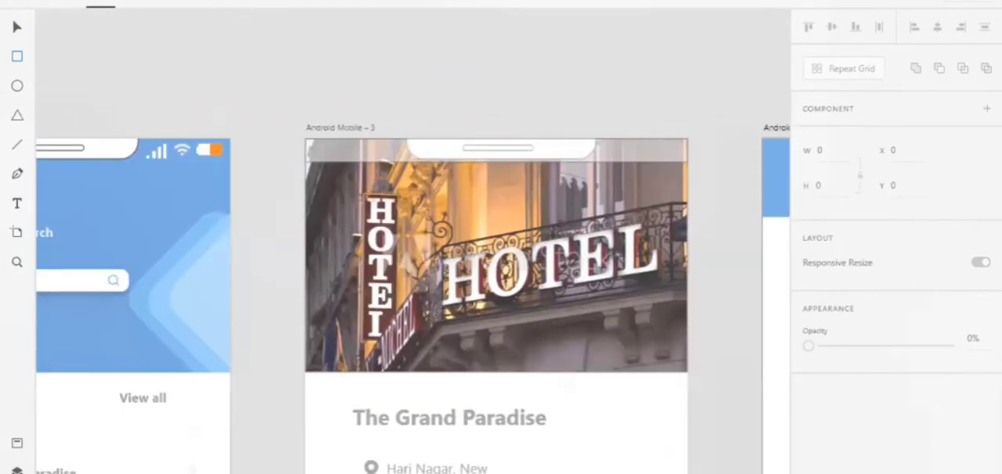
{"action": "scroll", "coordinate": [124, 233], "scroll_direction": "down", "scroll_amount": 5}
{"action": "scroll", "coordinate": [105, 320], "scroll_direction": "down", "scroll_amount": 1}
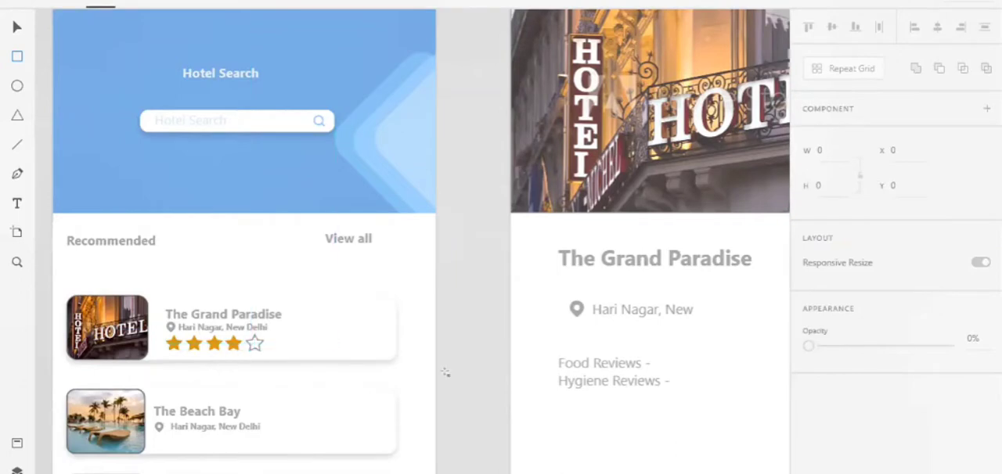
{"action": "scroll", "coordinate": [487, 376], "scroll_direction": "right", "scroll_amount": 8}
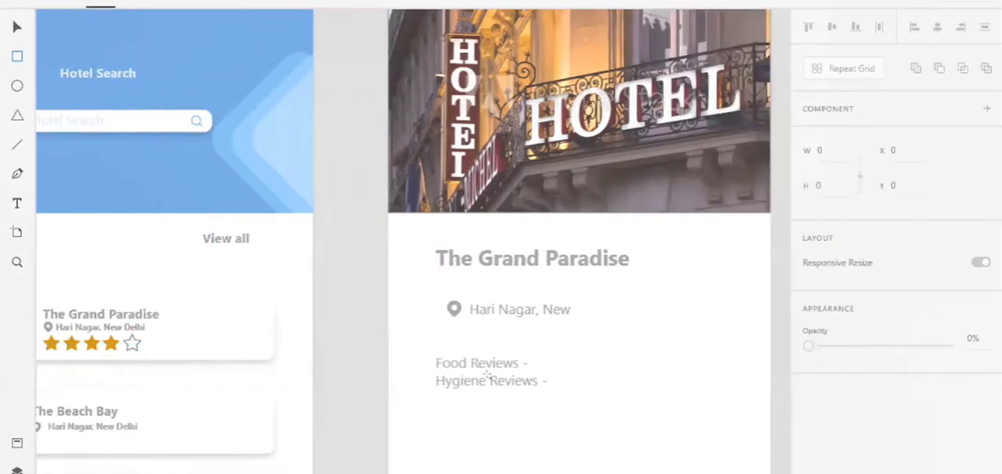
{"action": "scroll", "coordinate": [487, 376], "scroll_direction": "right", "scroll_amount": 2}
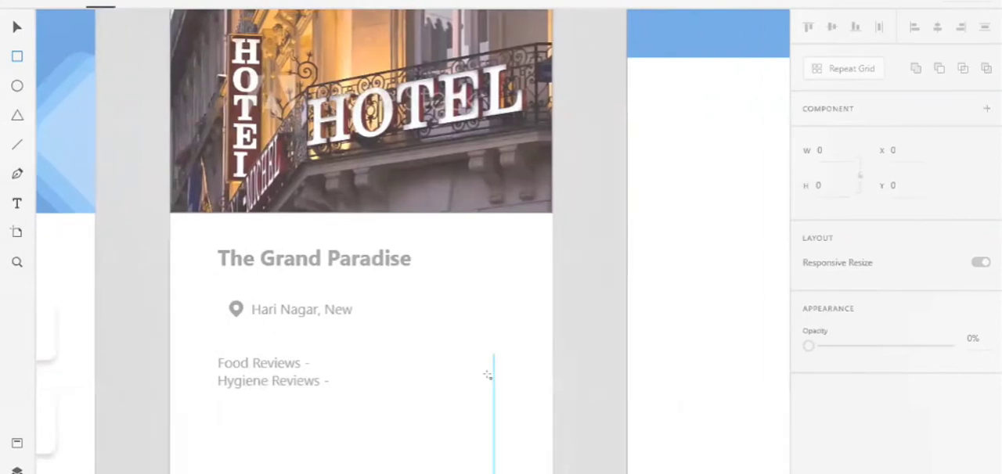
{"action": "scroll", "coordinate": [487, 376], "scroll_direction": "left", "scroll_amount": 4}
{"action": "scroll", "coordinate": [487, 375], "scroll_direction": "left", "scroll_amount": 8}
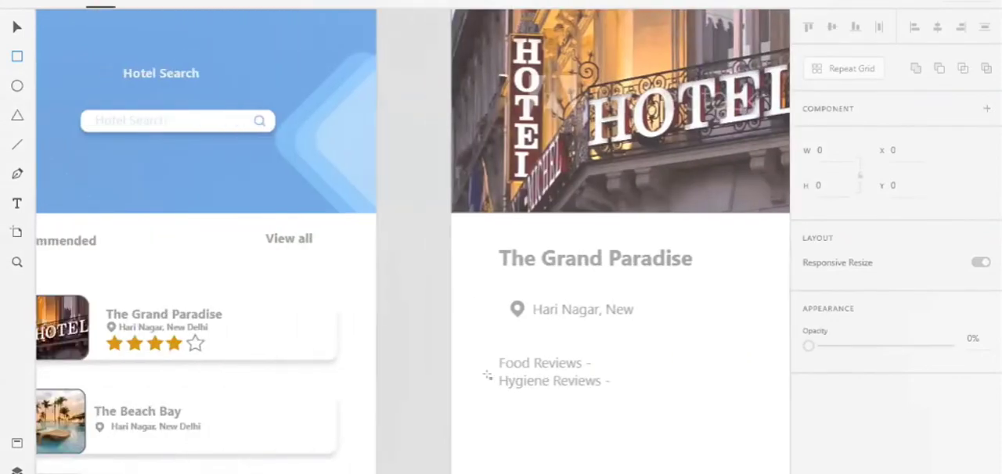
{"action": "scroll", "coordinate": [487, 376], "scroll_direction": "left", "scroll_amount": 1}
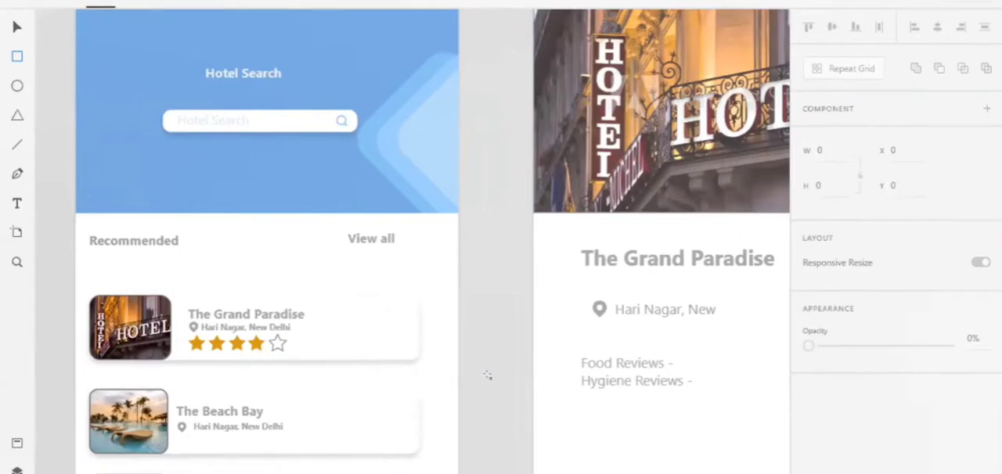
{"action": "scroll", "coordinate": [487, 375], "scroll_direction": "right", "scroll_amount": 1}
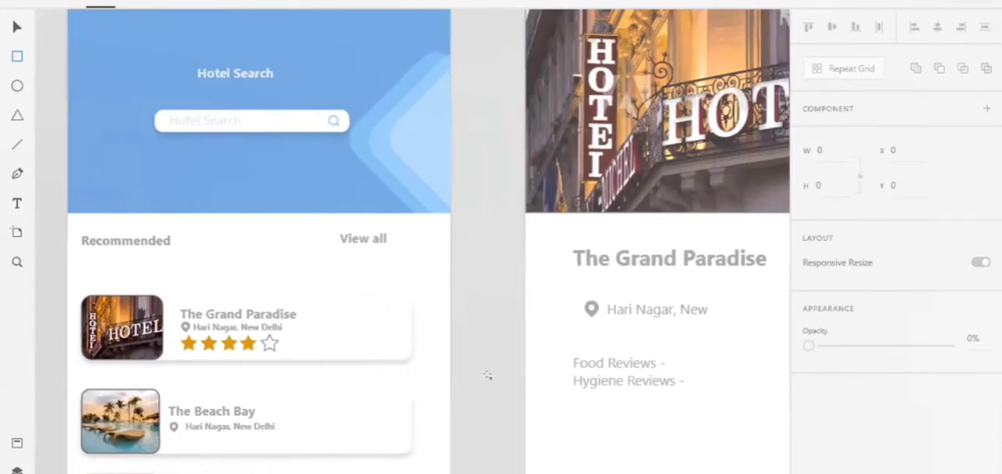
{"action": "scroll", "coordinate": [487, 376], "scroll_direction": "right", "scroll_amount": 10}
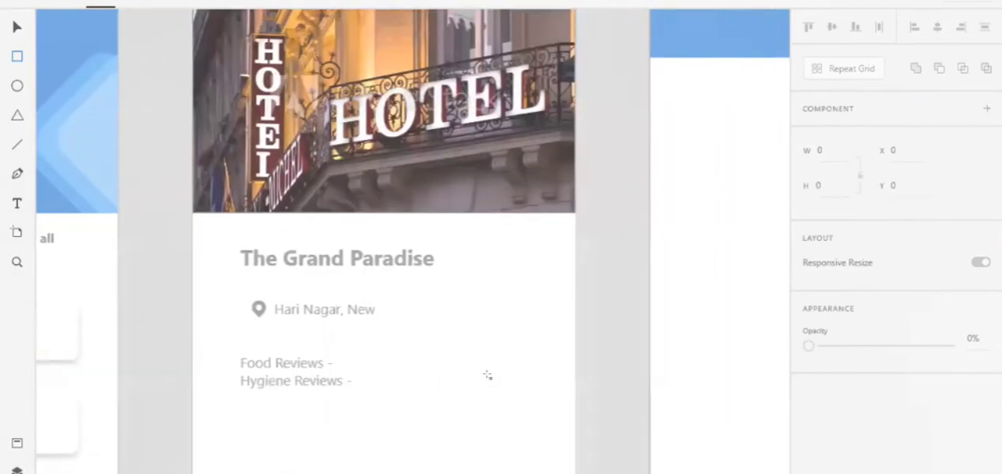
{"action": "scroll", "coordinate": [487, 376], "scroll_direction": "left", "scroll_amount": 5}
{"action": "scroll", "coordinate": [486, 376], "scroll_direction": "right", "scroll_amount": 4}
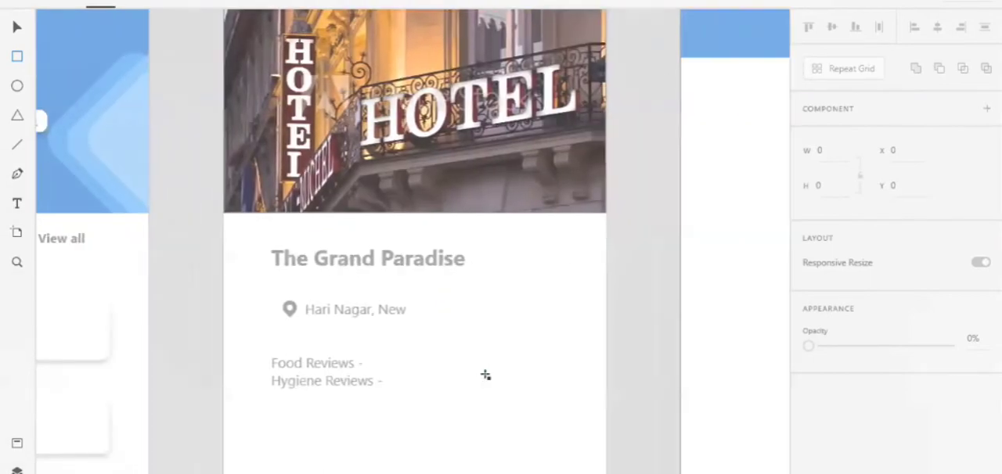
Add a text area about 231 wide and 41 high in the Android Mobile – 4 header with the text "Booking Form".
{"action": "scroll", "coordinate": [485, 376], "scroll_direction": "right", "scroll_amount": 8}
{"action": "scroll", "coordinate": [485, 376], "scroll_direction": "up", "scroll_amount": 2}
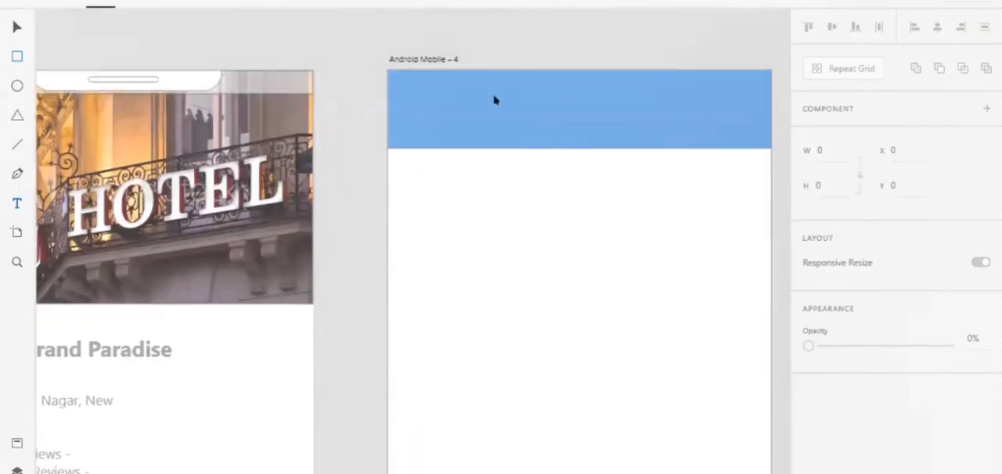
{"action": "left_click_drag", "start_coordinate": [456, 87], "coordinate": [708, 128]}
{"action": "key", "text": "Delete"}
{"action": "left_click_drag", "start_coordinate": [451, 93], "coordinate": [692, 135]}
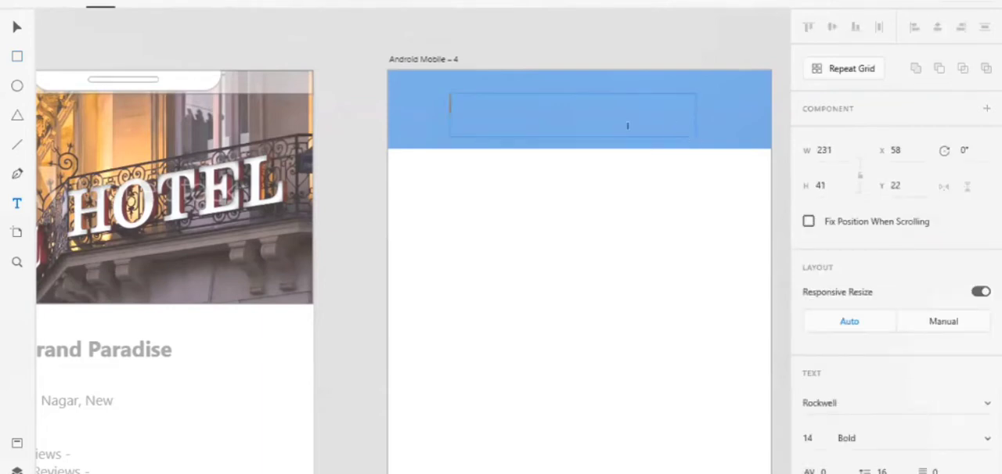
{"action": "type", "text": "Bookin"}
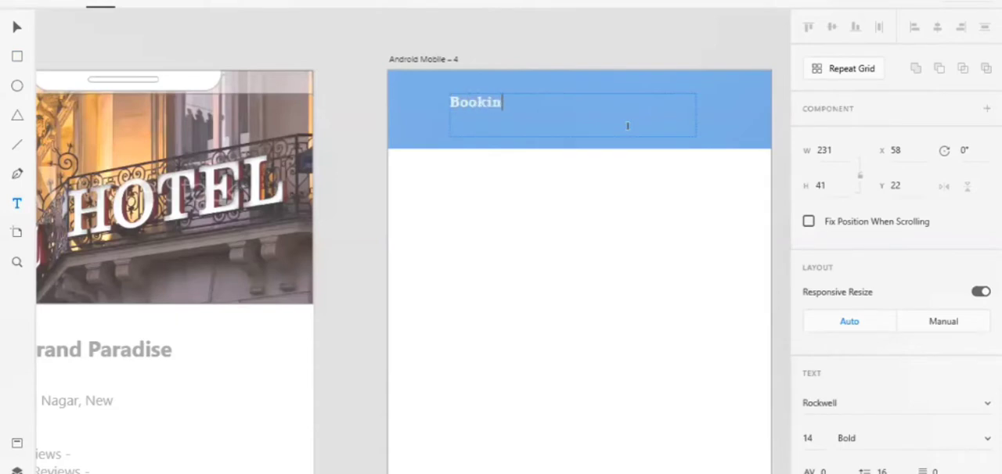
{"action": "type", "text": "g Form"}
Set the "Booking Form" heading's font size to 20 and centre-align the text within its area.
{"action": "left_click", "coordinate": [807, 438]}
{"action": "type", "text": "20"}
{"action": "key", "text": "Return"}
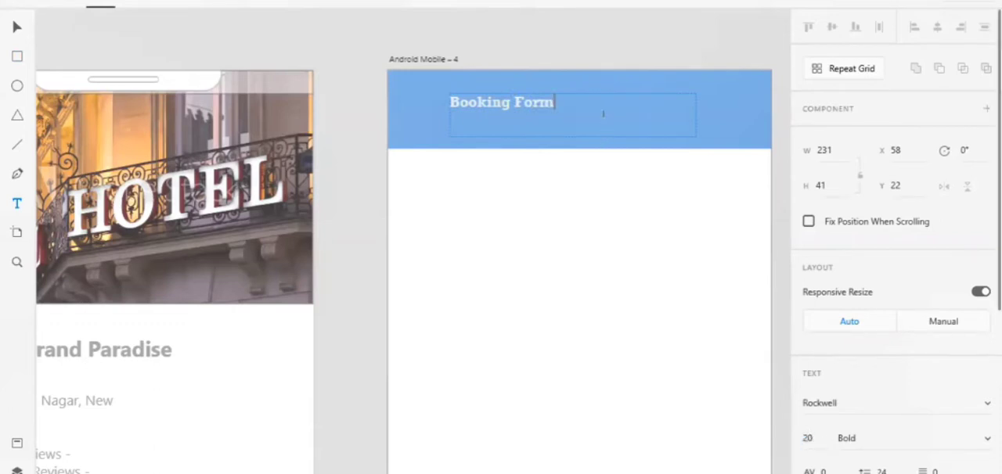
{"action": "key", "text": "ctrl+a"}
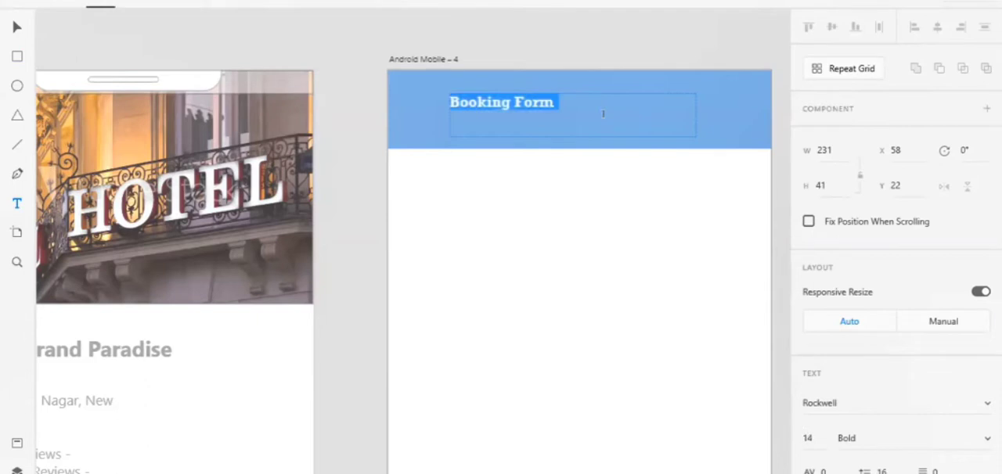
{"action": "left_click", "coordinate": [808, 437]}
{"action": "type", "text": "20"}
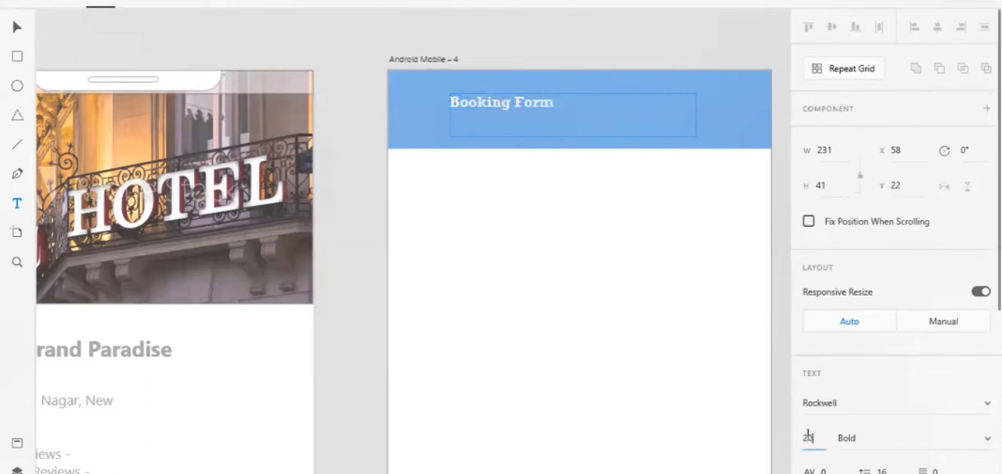
{"action": "key", "text": "Return"}
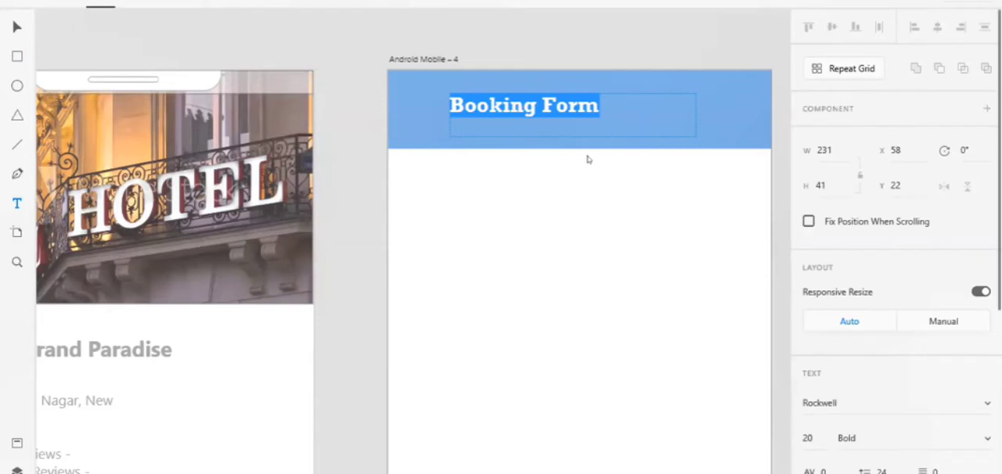
{"action": "key", "text": "Right"}
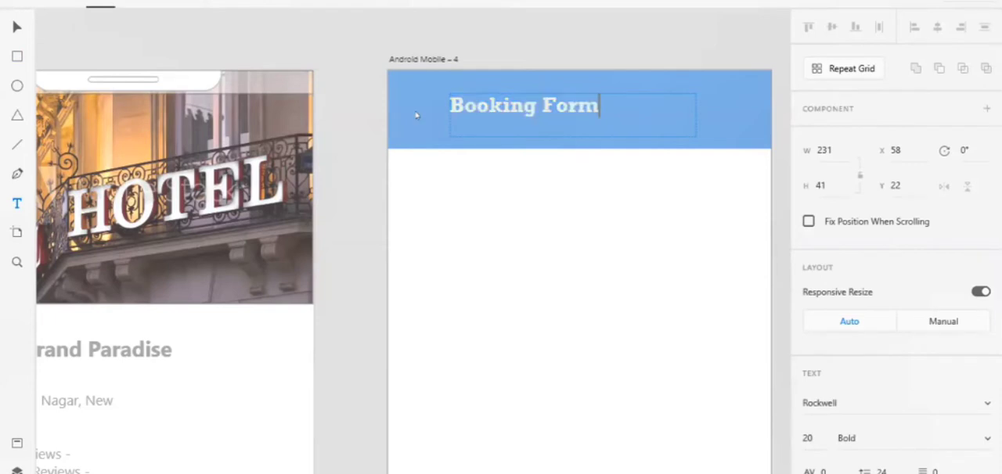
{"action": "key", "text": "Escape"}
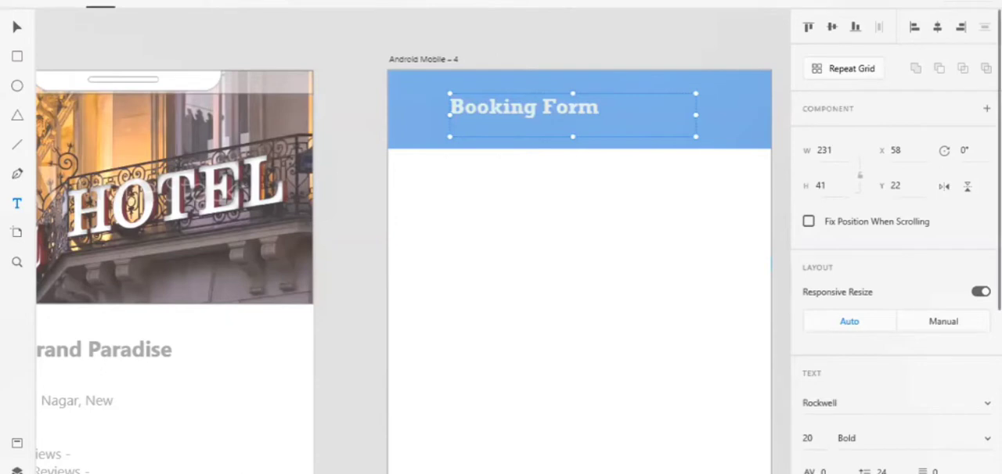
{"action": "key", "text": "ctrl+shift+c"}
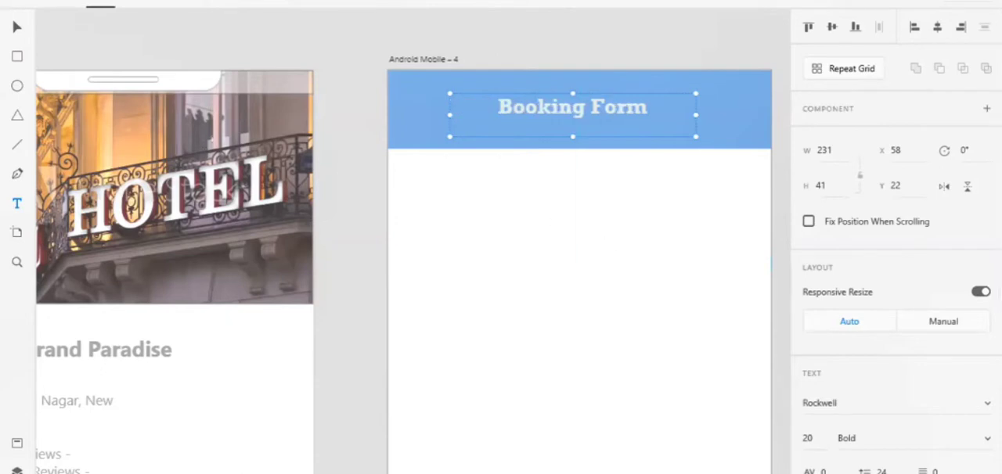
Draw a form field rectangle about 258 wide and 46 high below the header, slightly round its corners and position it at X 50.
{"action": "left_click", "coordinate": [343, 123]}
{"action": "mouse_move", "coordinate": [445, 169]}
{"action": "left_mouse_down"}
{"action": "mouse_move", "coordinate": [665, 246]}
{"action": "mouse_move", "coordinate": [736, 223]}
{"action": "mouse_move", "coordinate": [720, 217]}
{"action": "left_mouse_up"}
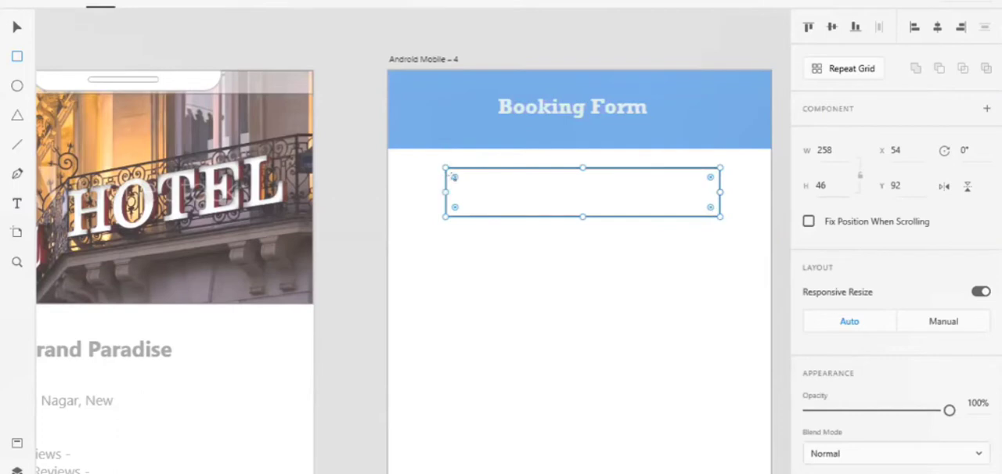
{"action": "left_click_drag", "start_coordinate": [453, 177], "coordinate": [455, 177]}
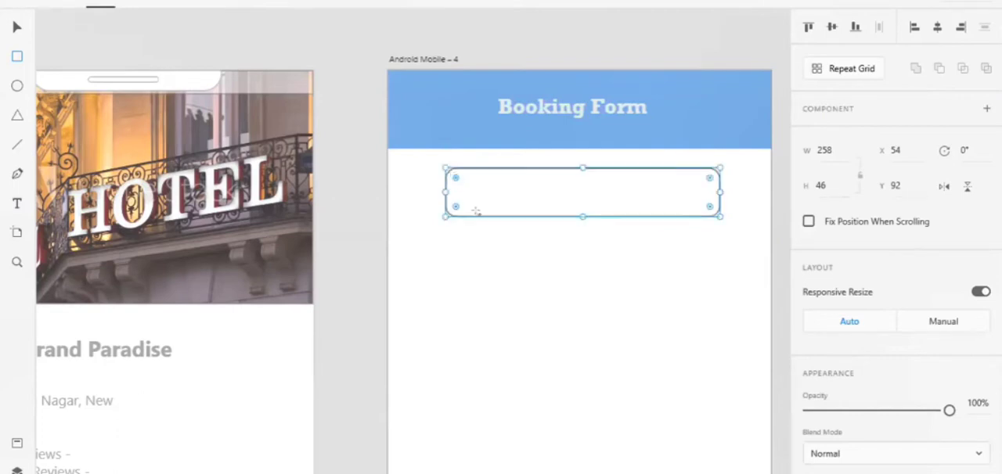
{"action": "key", "text": "Left"}
{"action": "key", "text": "Left"}
{"action": "key", "text": "Left"}
{"action": "key", "text": "Left"}
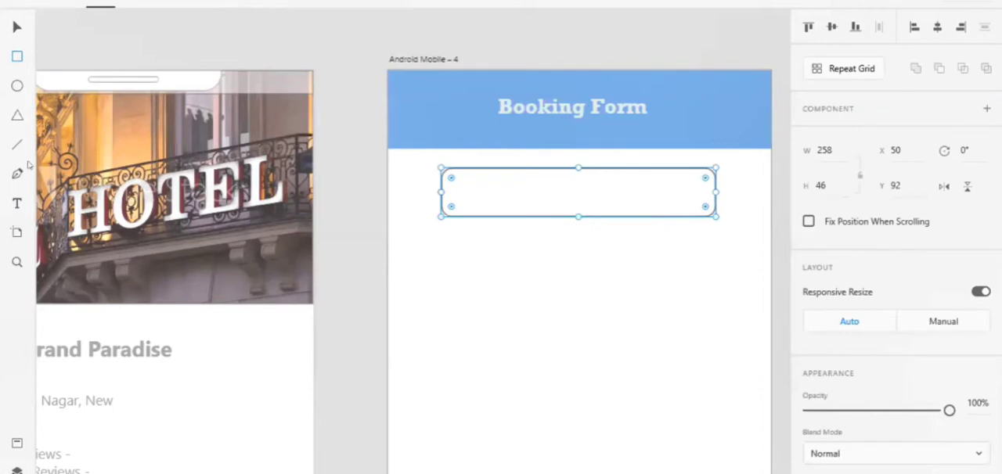
Add a left-aligned text area about 226 wide and 25 high inside the rounded field with the text "Name".
{"action": "left_click", "coordinate": [17, 204]}
{"action": "left_click", "coordinate": [537, 201]}
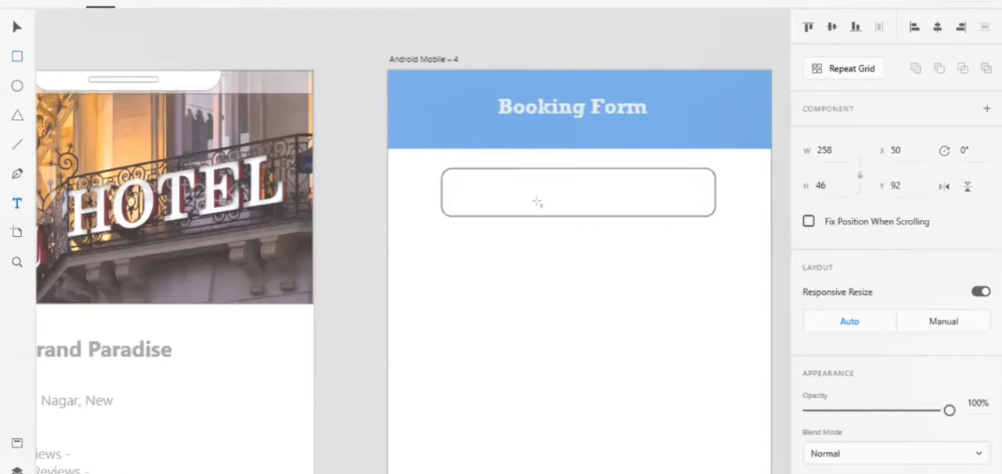
{"action": "left_click_drag", "start_coordinate": [454, 179], "coordinate": [694, 205]}
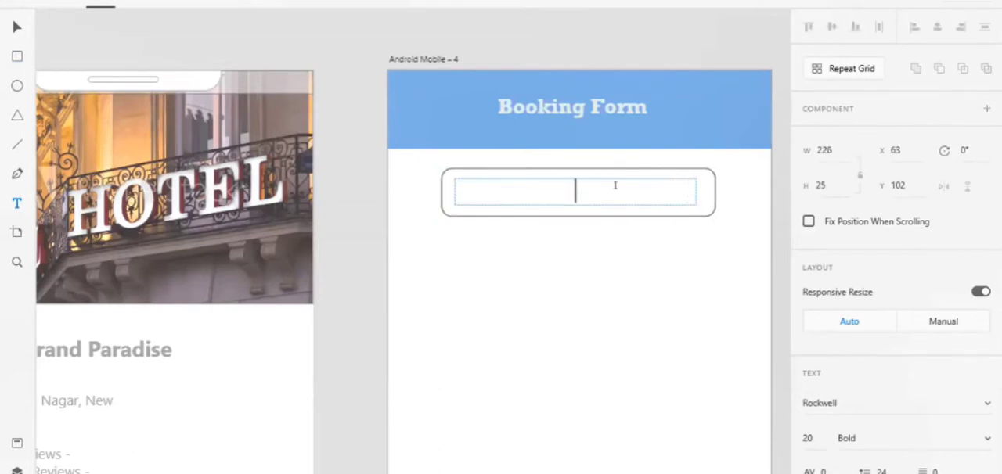
{"action": "type", "text": "Name"}
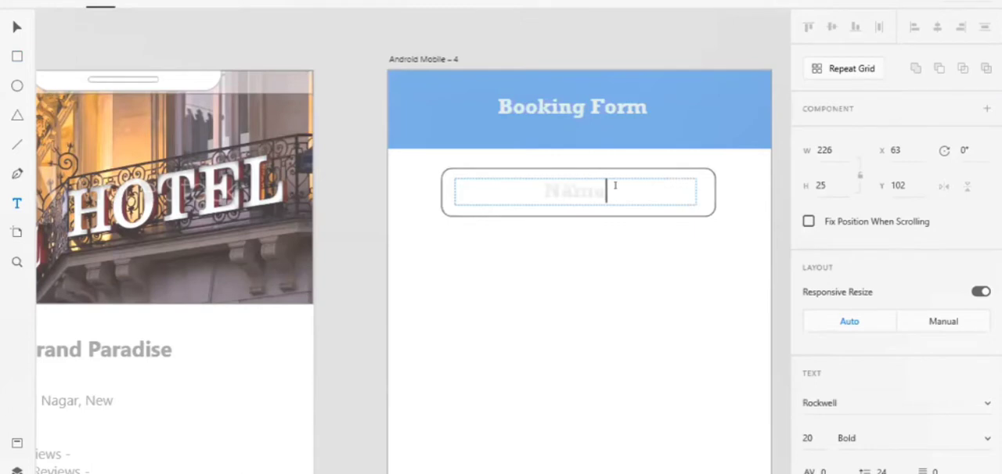
{"action": "scroll", "coordinate": [816, 393], "scroll_direction": "down", "scroll_amount": 3}
{"action": "left_click", "coordinate": [814, 375]}
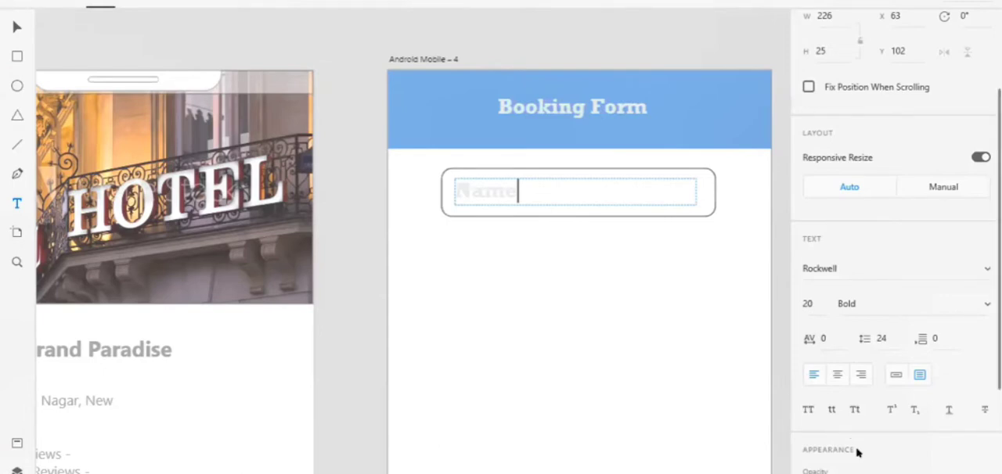
Try to change the fill of the "Name" text to teal #65A1A1.
{"action": "scroll", "coordinate": [858, 452], "scroll_direction": "down", "scroll_amount": 5}
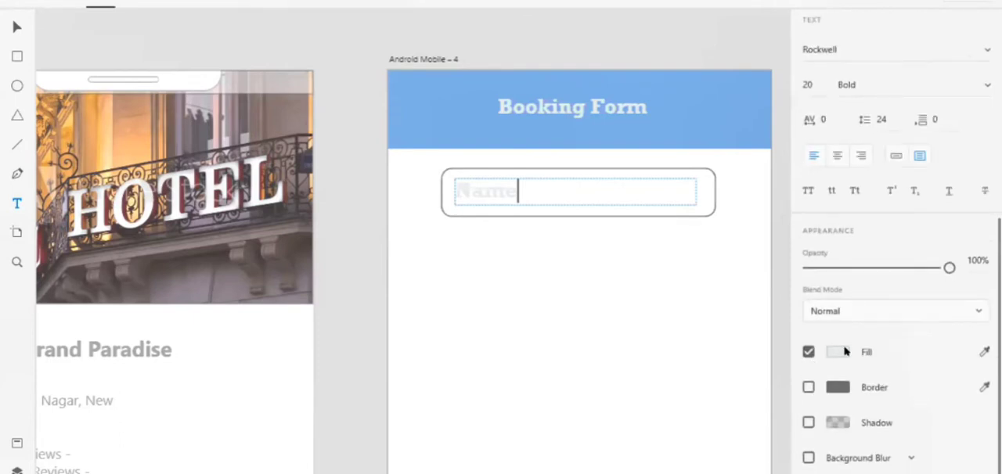
{"action": "left_click", "coordinate": [845, 352]}
{"action": "left_click", "coordinate": [664, 299]}
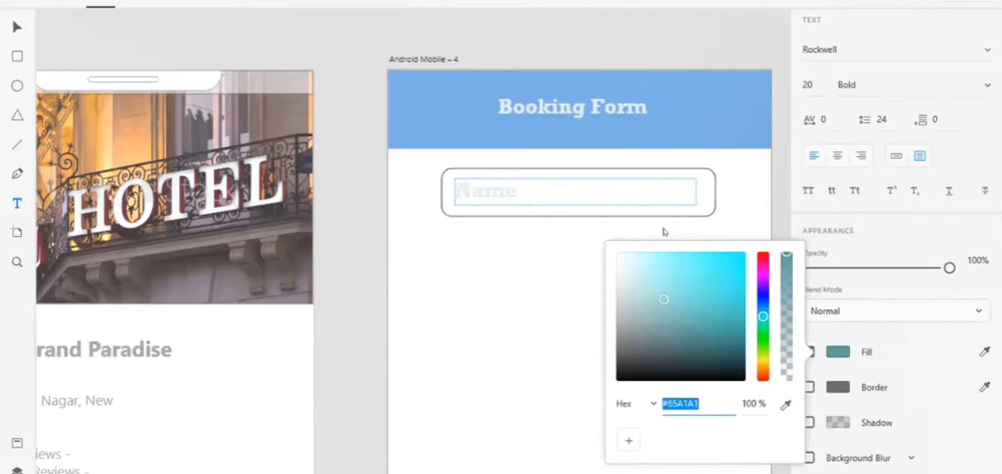
{"action": "left_click", "coordinate": [717, 383]}
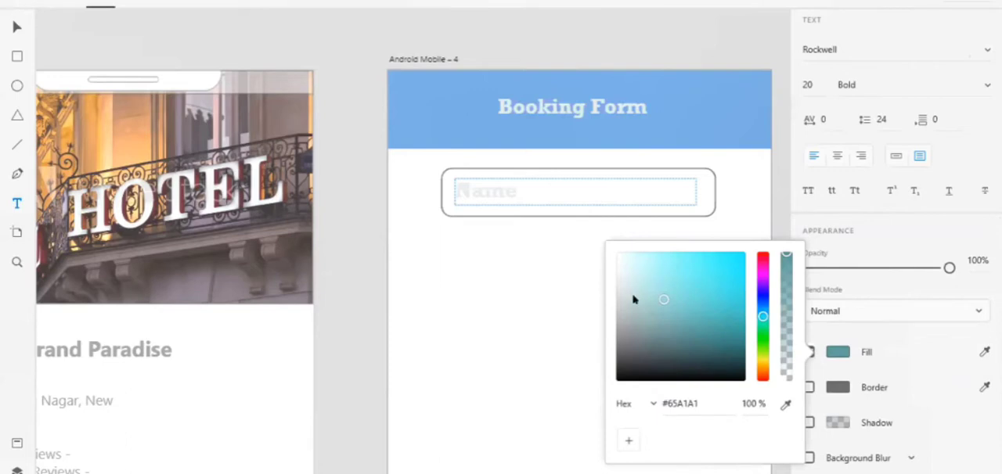
{"action": "left_click", "coordinate": [497, 207]}
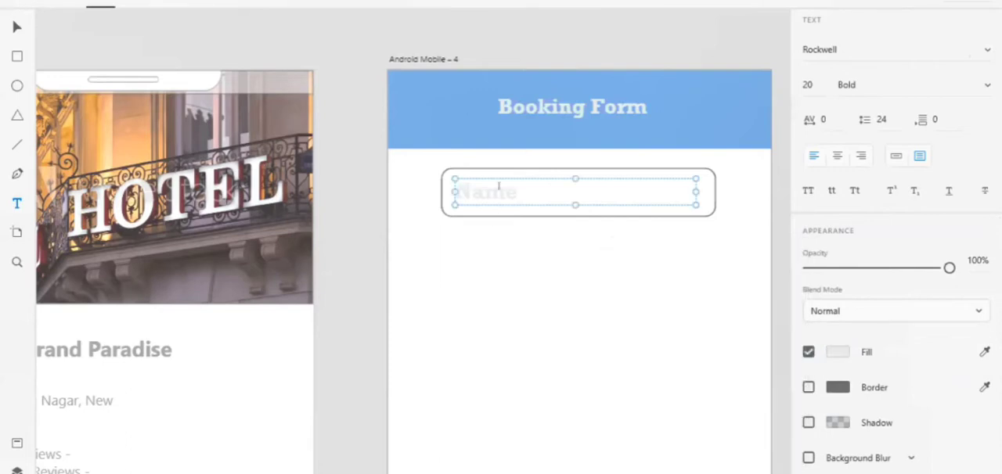
Recolour the whole "Name" text with a muted grey-teal fill.
{"action": "left_click", "coordinate": [499, 188]}
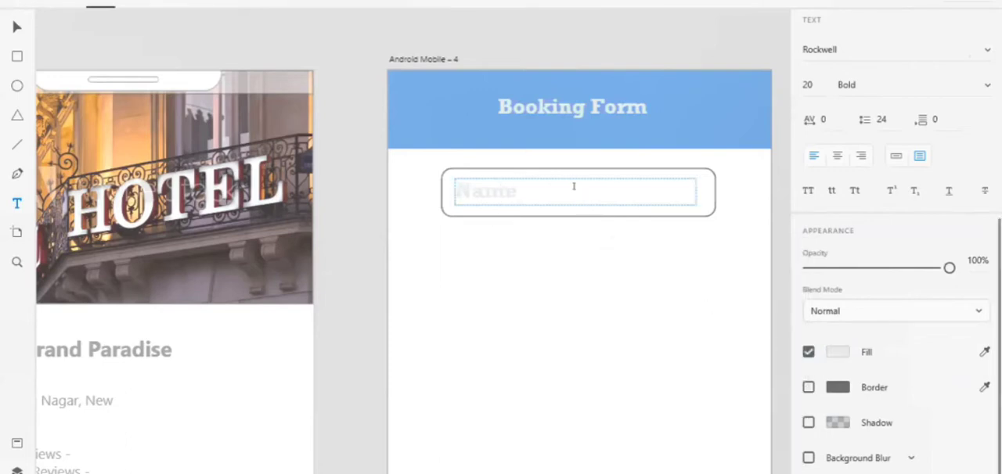
{"action": "key", "text": "ctrl+a"}
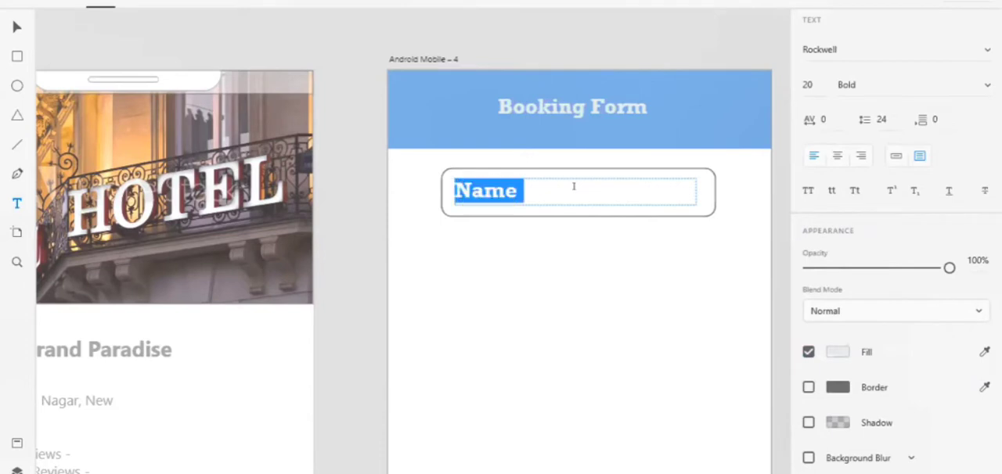
{"action": "left_click", "coordinate": [824, 350]}
{"action": "left_click", "coordinate": [653, 286]}
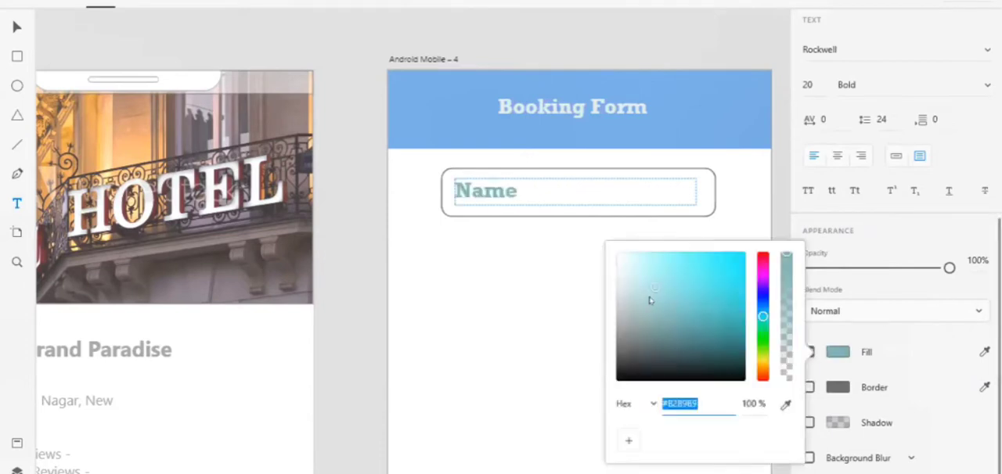
{"action": "left_click", "coordinate": [640, 311]}
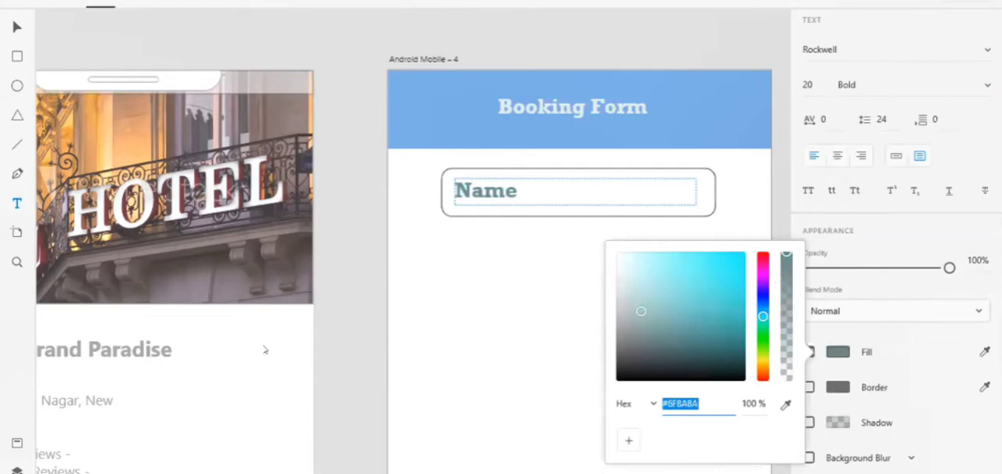
Check the font and fill colour of the "Hotel Search" placeholder in the search bar on Android Mobile – 2.
{"action": "left_click", "coordinate": [318, 360]}
{"action": "scroll", "coordinate": [318, 360], "scroll_direction": "left", "scroll_amount": 3}
{"action": "scroll", "coordinate": [318, 360], "scroll_direction": "left", "scroll_amount": 10}
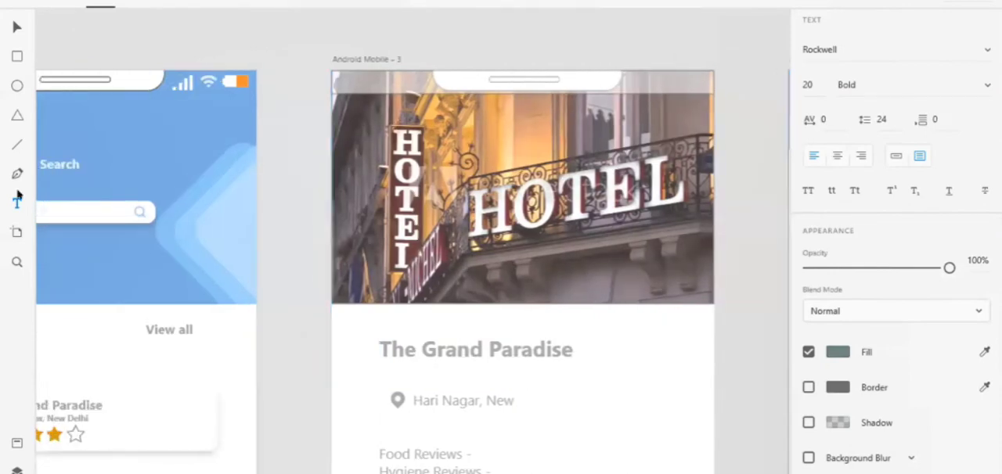
{"action": "left_click", "coordinate": [17, 200]}
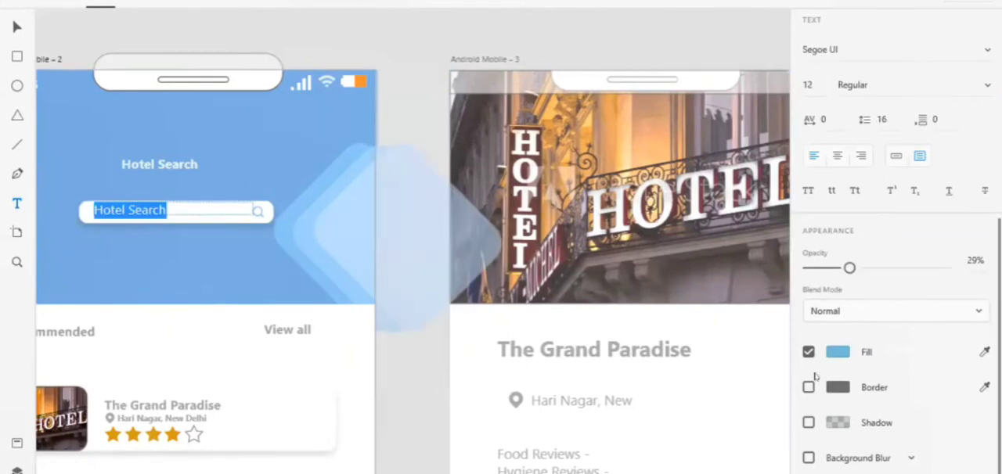
{"action": "left_click", "coordinate": [831, 354]}
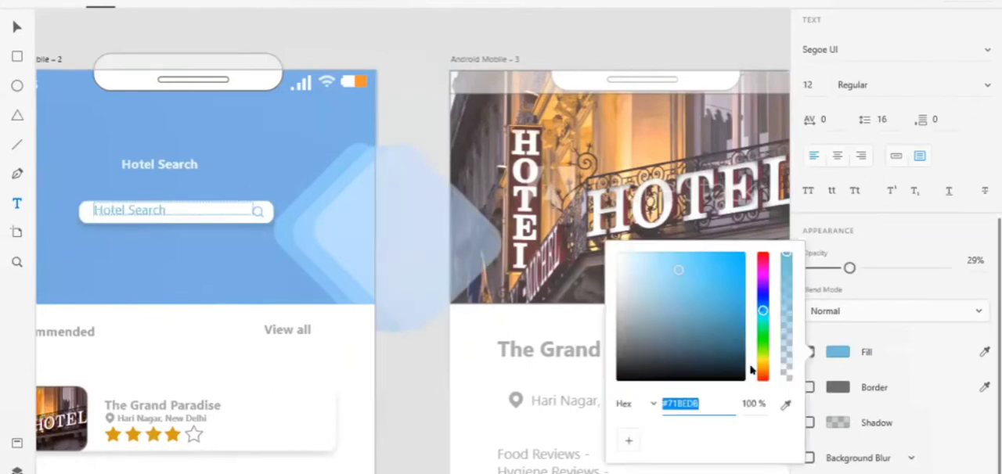
{"action": "left_click", "coordinate": [425, 384]}
{"action": "scroll", "coordinate": [425, 384], "scroll_direction": "right", "scroll_amount": 10}
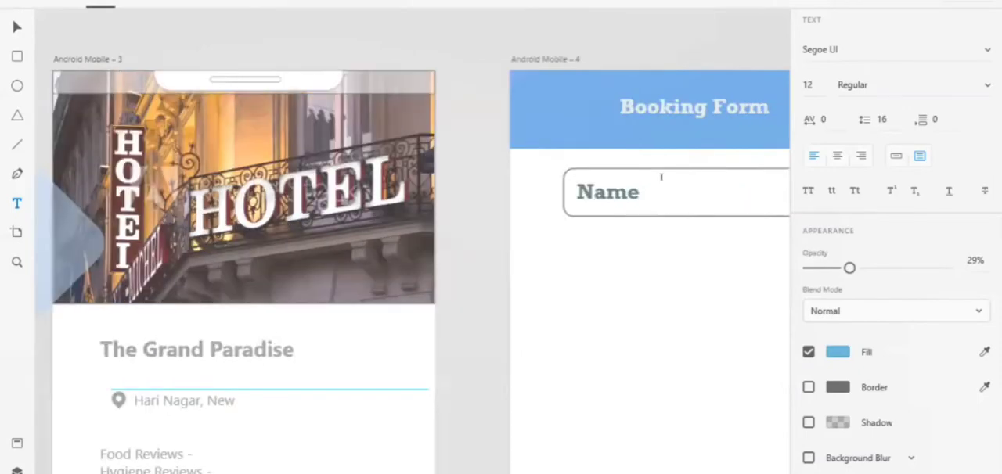
Delete the "Name" text from the rounded field on Android Mobile – 4.
{"action": "left_click", "coordinate": [642, 190]}
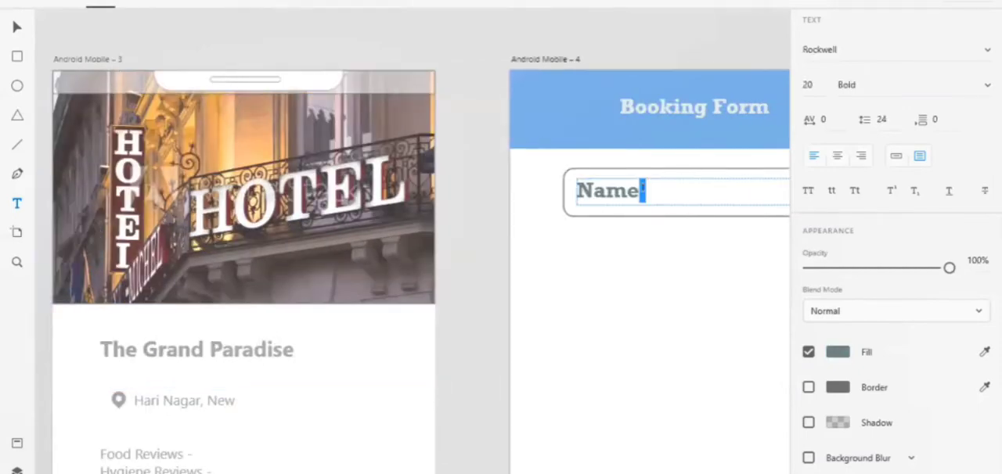
{"action": "double_click", "coordinate": [642, 190]}
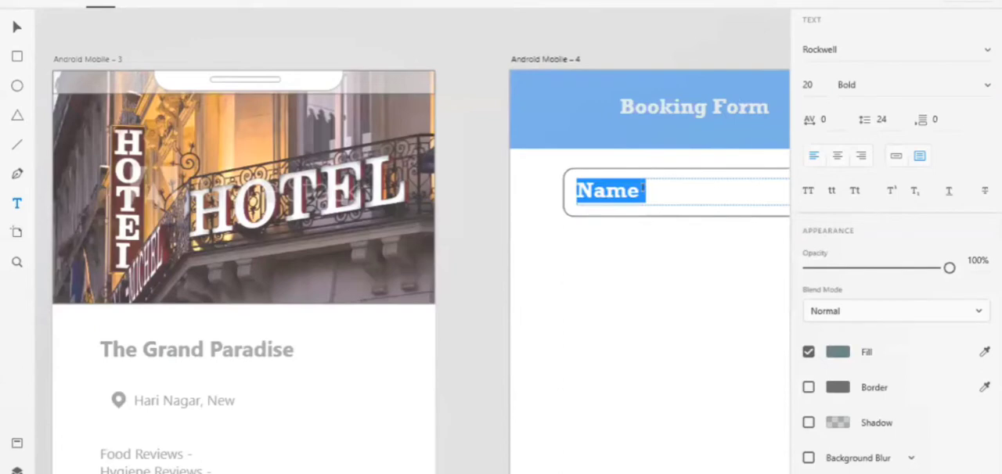
{"action": "key", "text": "BackSpace"}
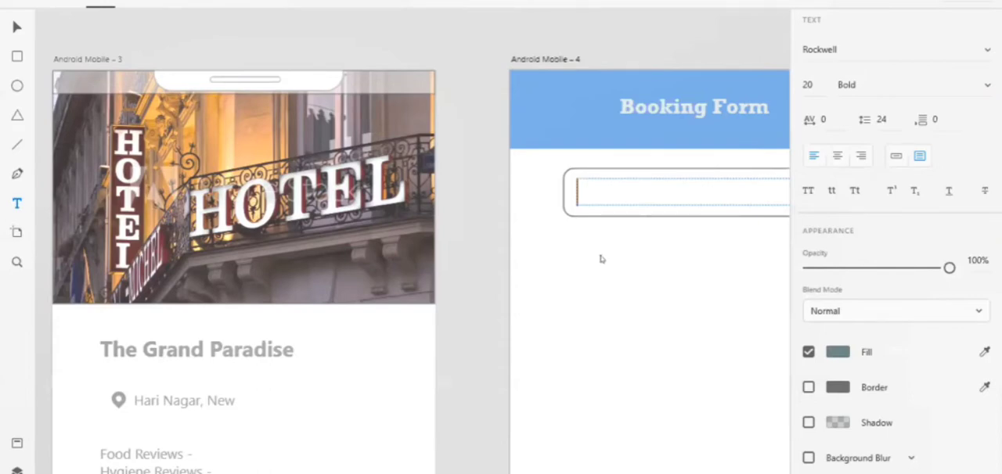
{"action": "left_click", "coordinate": [441, 354]}
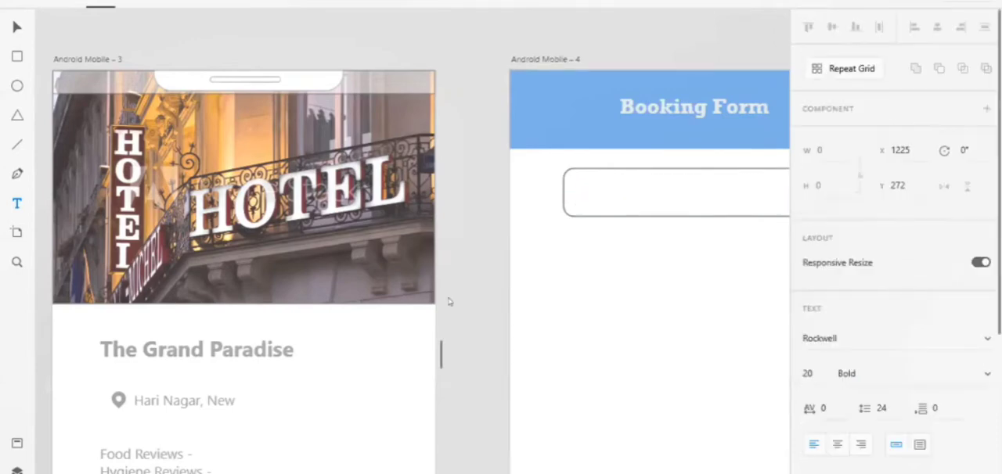
Select the food and hygiene reviews text area on Android Mobile – 3.
{"action": "left_click", "coordinate": [16, 28]}
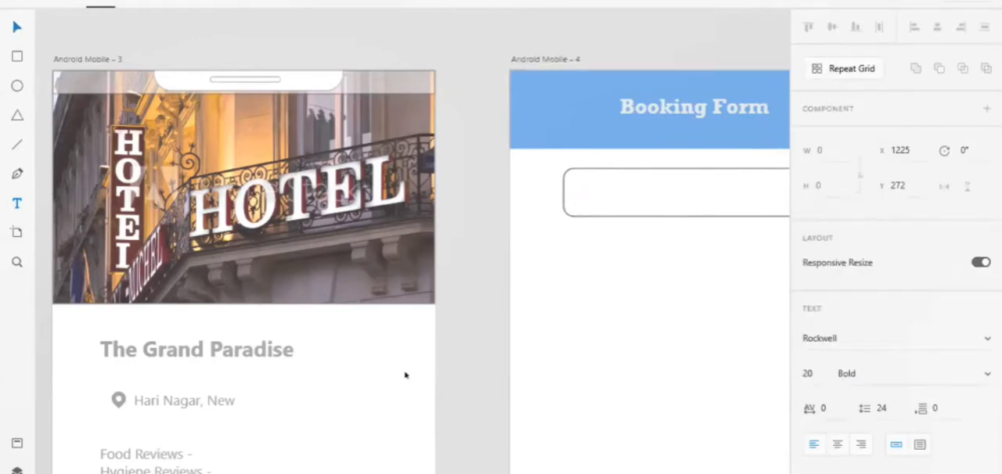
{"action": "scroll", "coordinate": [141, 267], "scroll_direction": "down", "scroll_amount": 5}
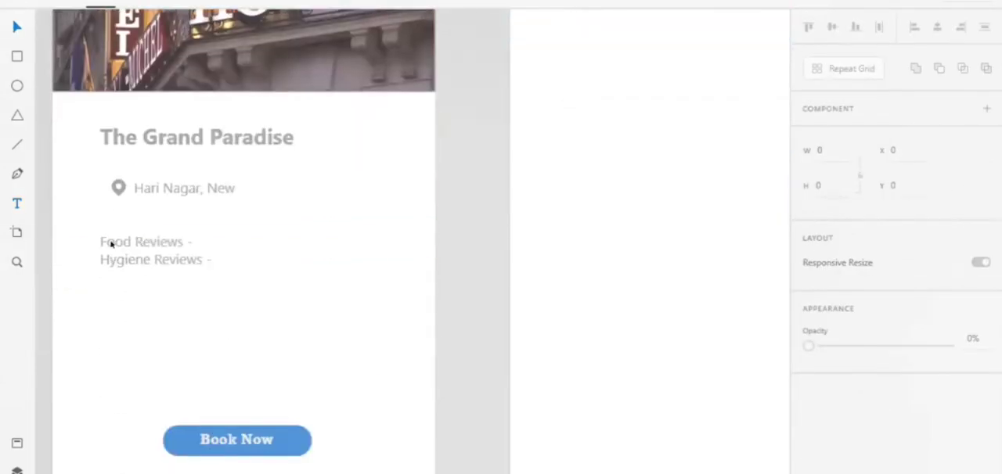
{"action": "left_click", "coordinate": [177, 280]}
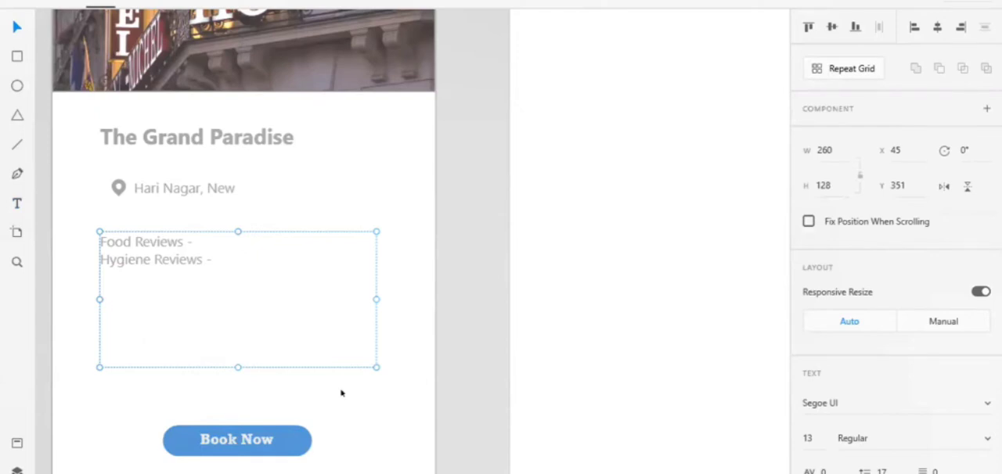
Add a text area about 126 by 23 reading "Name" inside the rounded field below the Booking Form header.
{"action": "left_click", "coordinate": [509, 381]}
{"action": "scroll", "coordinate": [554, 90], "scroll_direction": "right", "scroll_amount": 2}
{"action": "scroll", "coordinate": [545, 92], "scroll_direction": "up", "scroll_amount": 3}
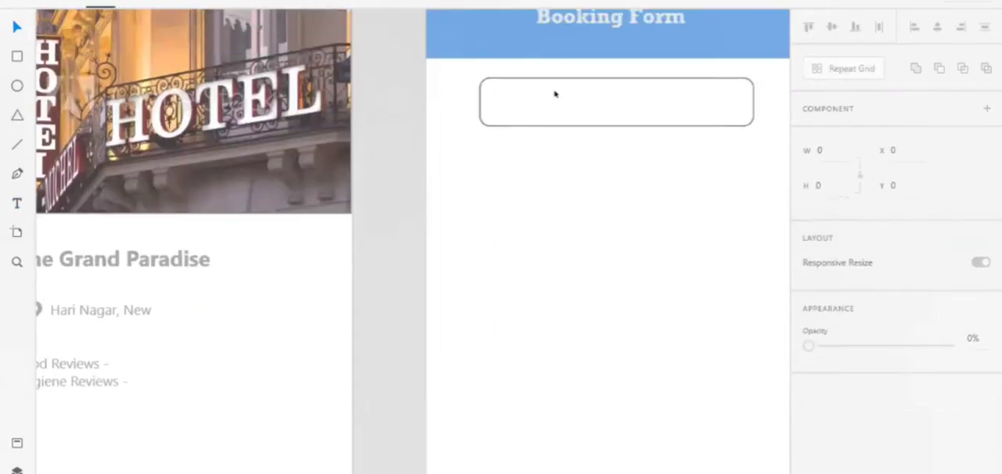
{"action": "left_click", "coordinate": [554, 94]}
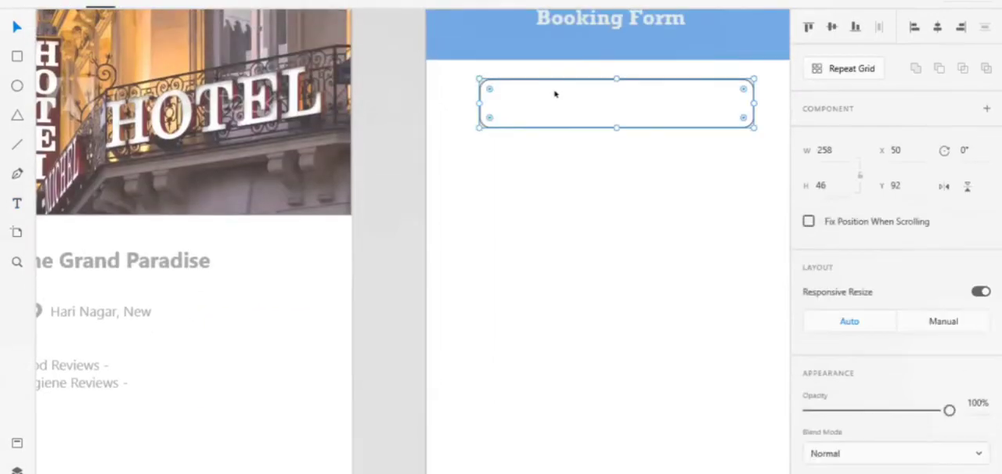
{"action": "left_click", "coordinate": [486, 89]}
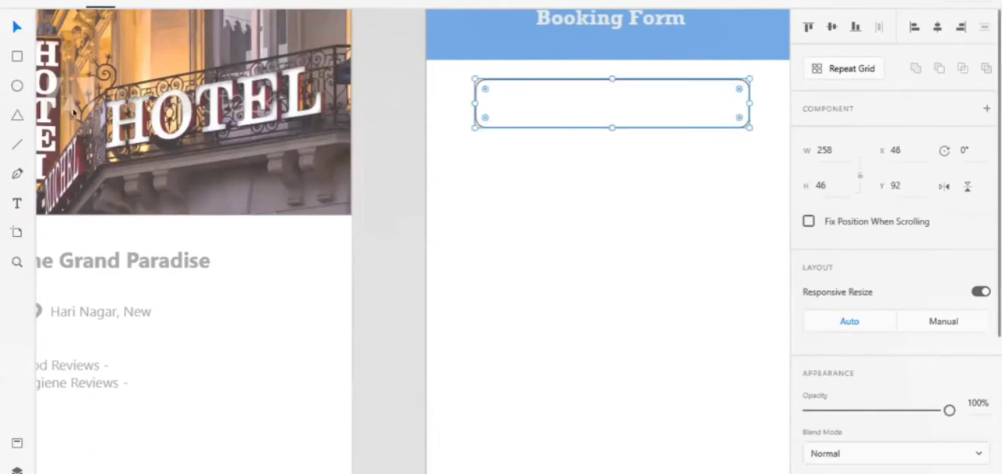
{"action": "left_click", "coordinate": [13, 198]}
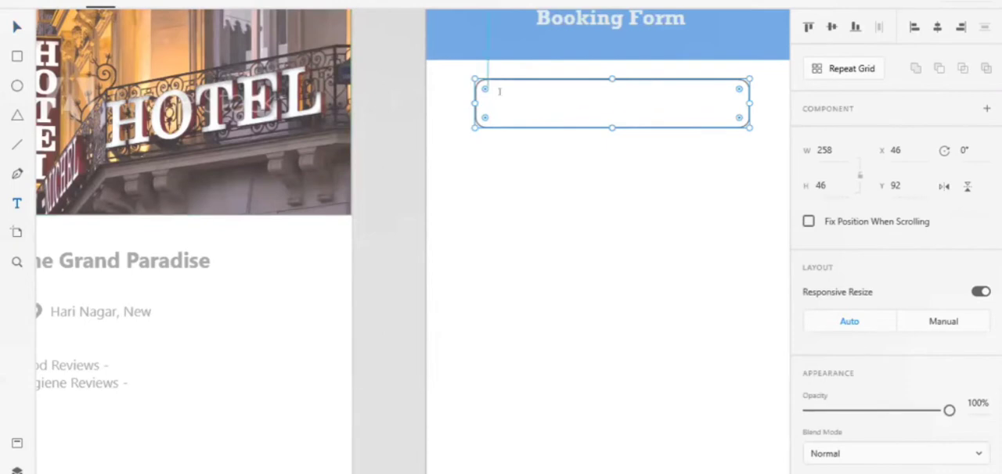
{"action": "left_click_drag", "start_coordinate": [499, 92], "coordinate": [623, 116]}
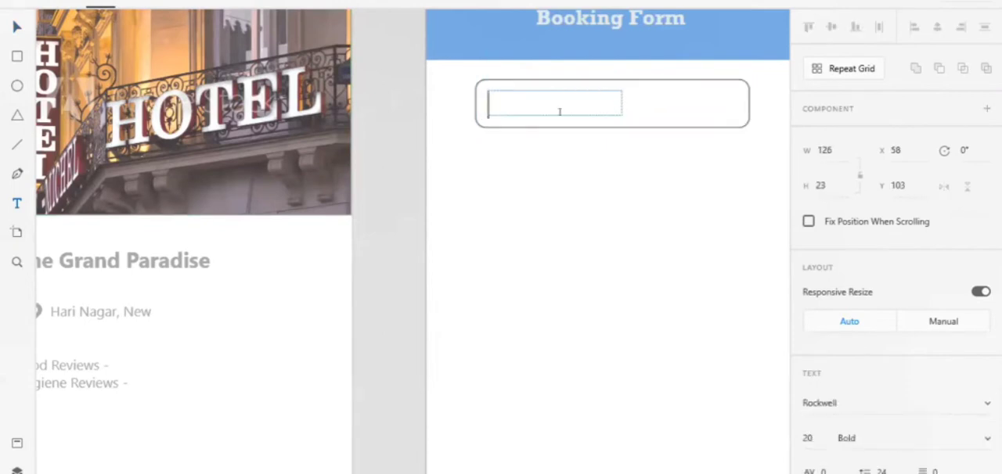
{"action": "type", "text": "Nam"}
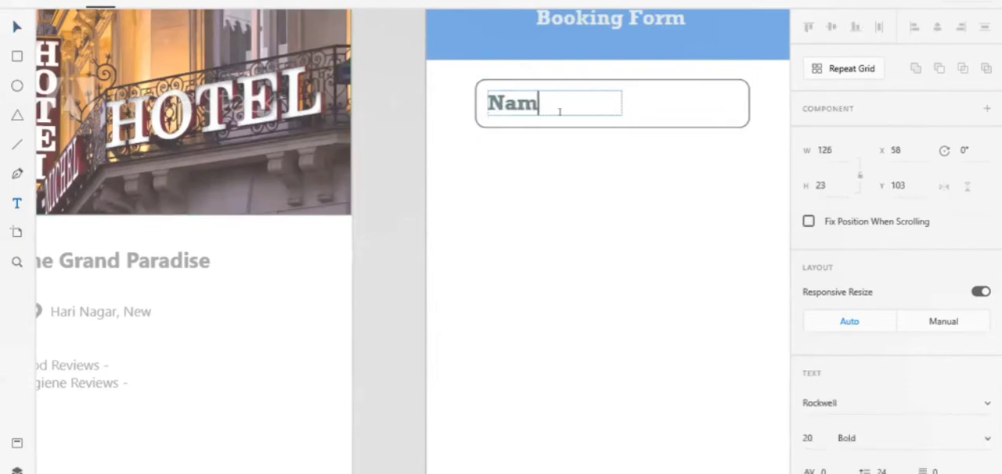
{"action": "type", "text": "e"}
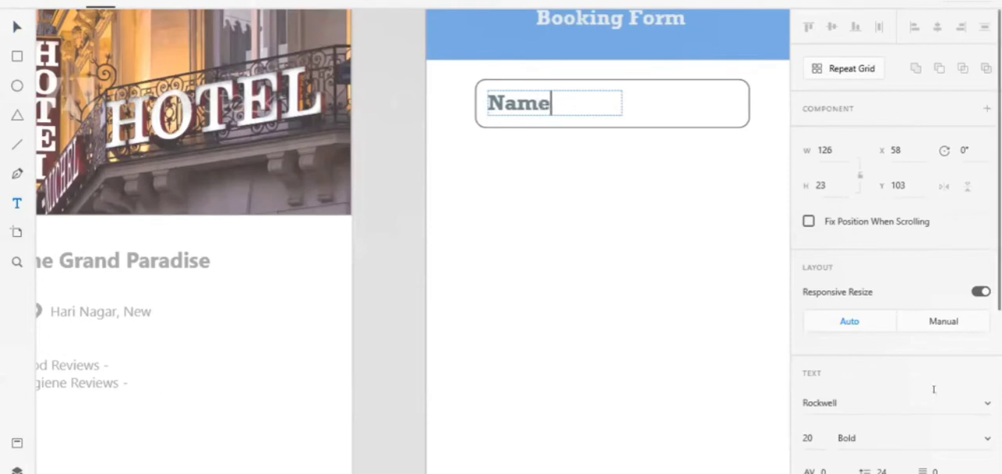
Recolour the whole "Name" text with the copied light-blue fill #71BEDB.
{"action": "scroll", "coordinate": [934, 389], "scroll_direction": "down", "scroll_amount": 5}
{"action": "left_click", "coordinate": [838, 352]}
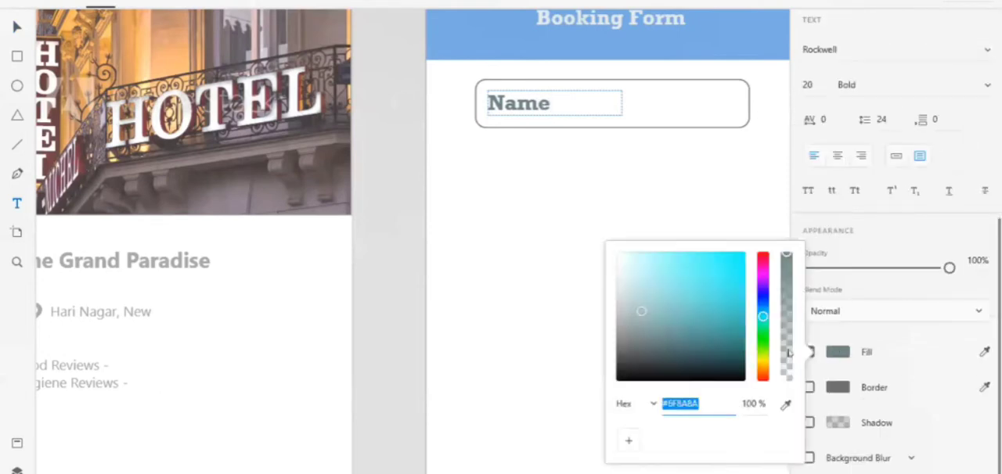
{"action": "type", "text": "#71BEDB"}
{"action": "key", "text": "Return"}
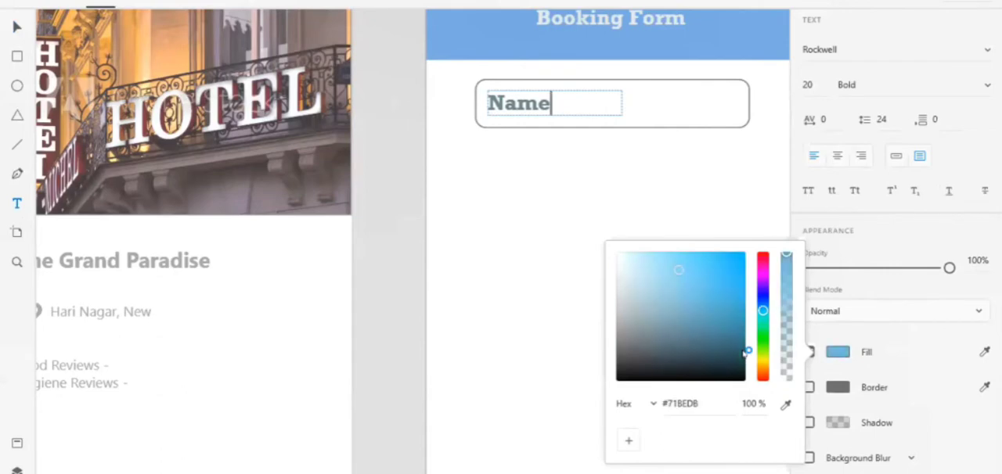
{"action": "left_click", "coordinate": [569, 102]}
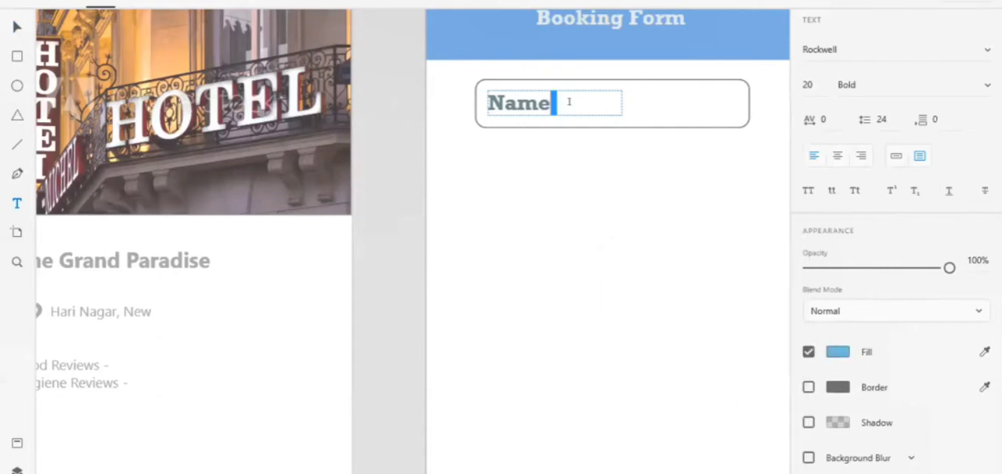
{"action": "triple_click", "coordinate": [569, 101]}
{"action": "left_click", "coordinate": [836, 355]}
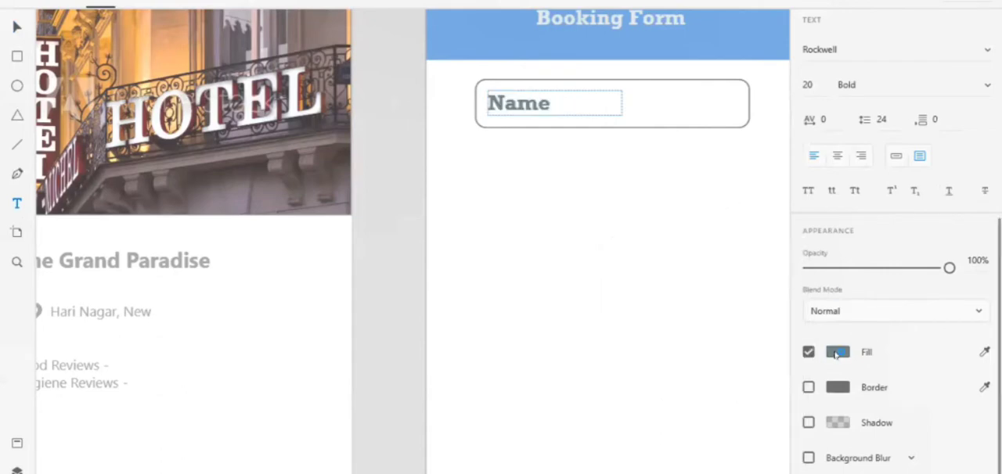
{"action": "key", "text": "BackSpace"}
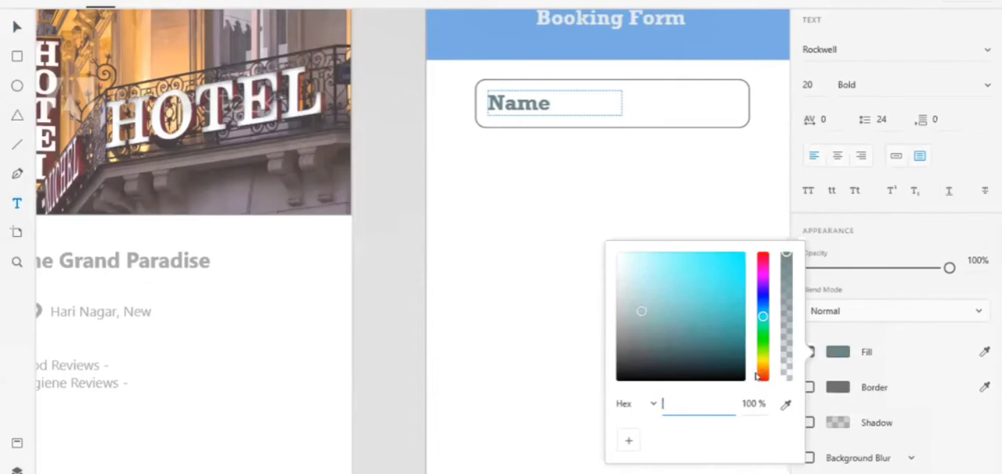
{"action": "type", "text": "#71BED8"}
{"action": "key", "text": "Return"}
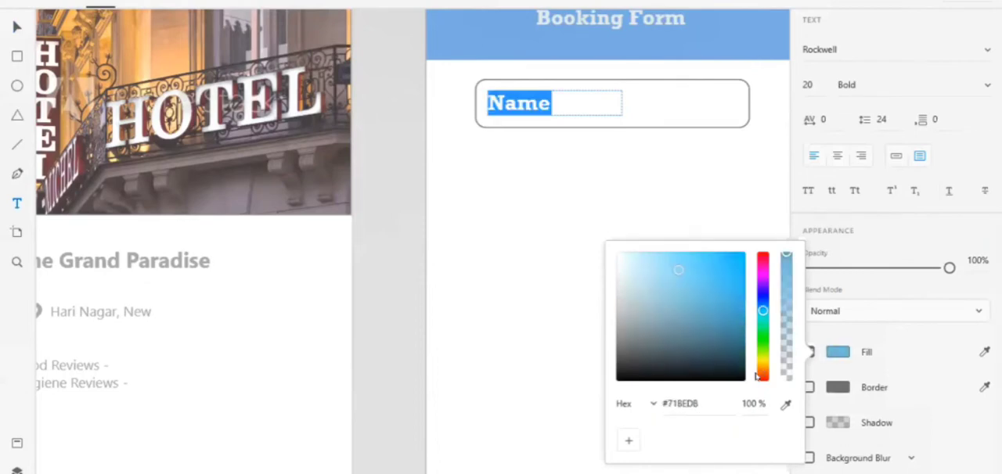
Lower the opacity of the "Name" text to 65%.
{"action": "left_click", "coordinate": [642, 190]}
{"action": "key", "text": "Escape"}
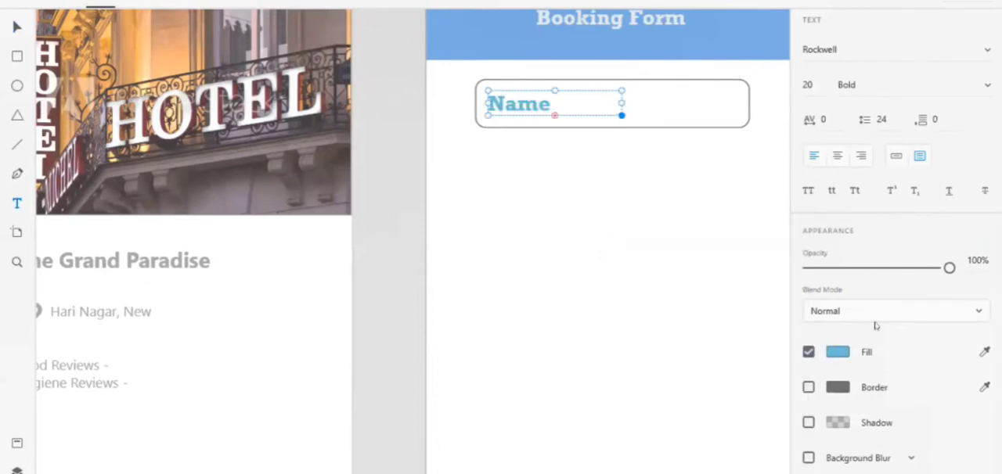
{"action": "left_click_drag", "start_coordinate": [949, 268], "coordinate": [902, 268]}
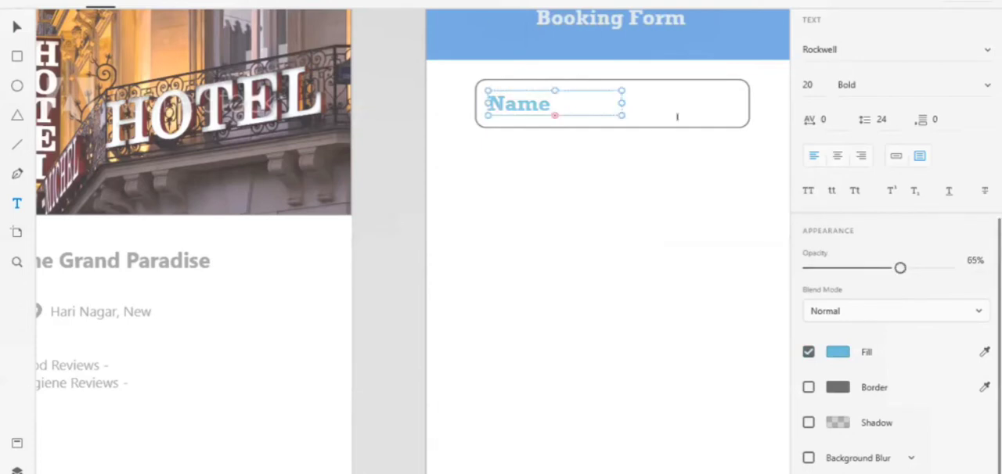
{"action": "left_click", "coordinate": [16, 29]}
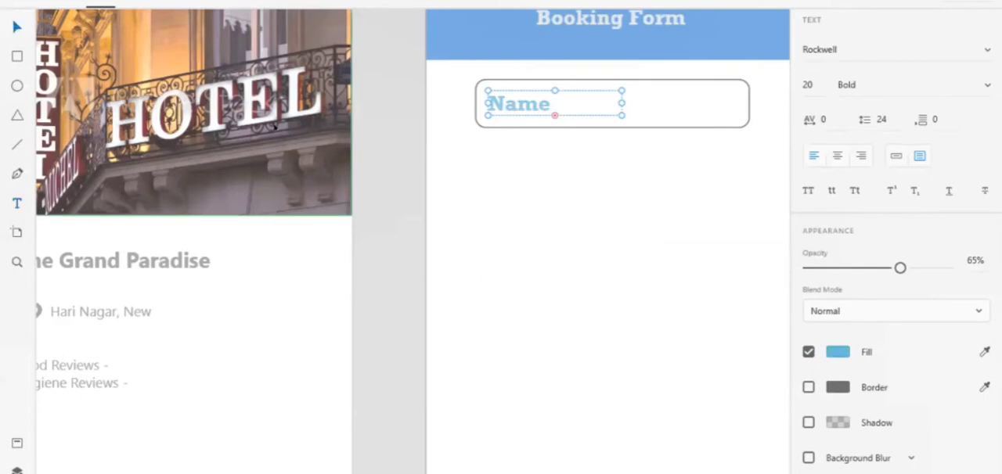
Duplicate the rounded field and stack copies below the original at about Y 155, 226 and 301.
{"action": "left_click", "coordinate": [697, 79]}
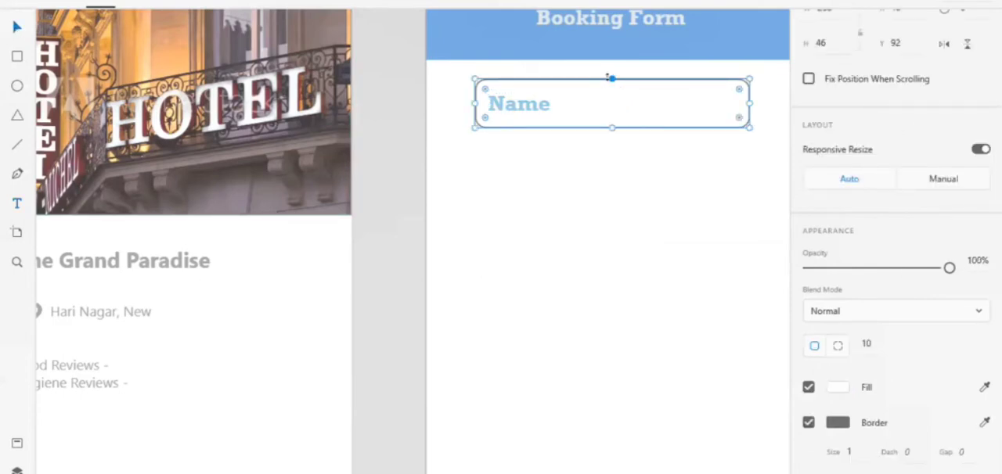
{"action": "key", "text": "ctrl+v"}
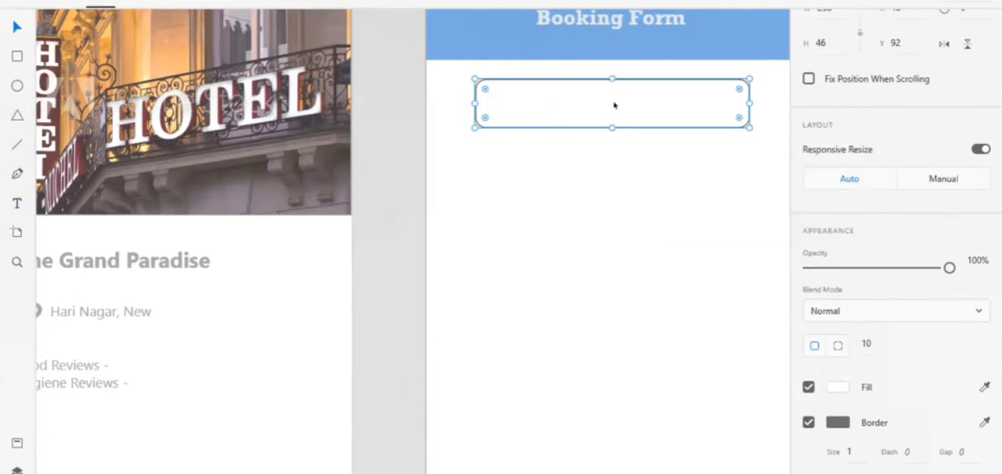
{"action": "left_click_drag", "start_coordinate": [614, 105], "coordinate": [616, 175]}
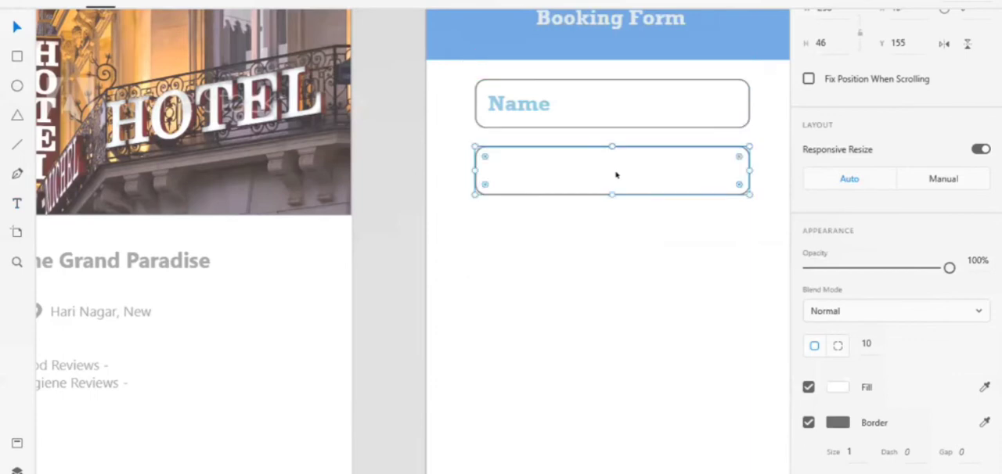
{"action": "key", "text": "ctrl+v"}
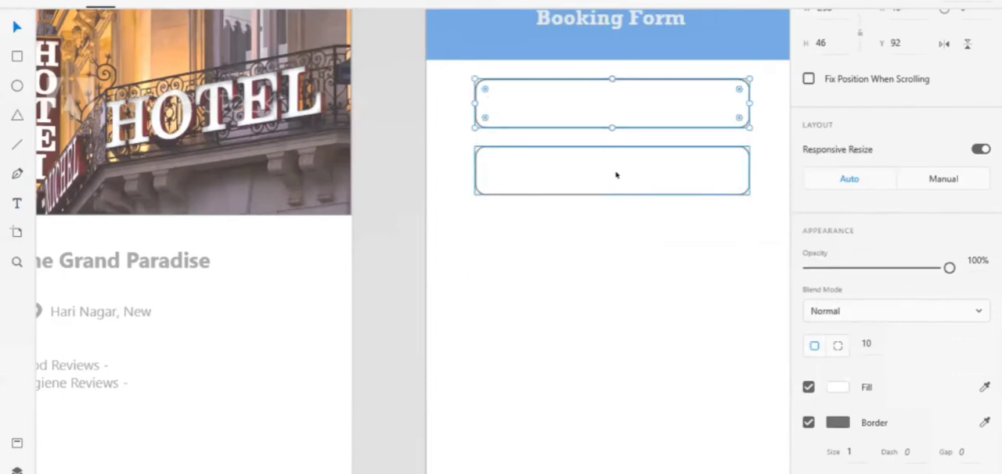
{"action": "left_click_drag", "start_coordinate": [593, 112], "coordinate": [595, 255]}
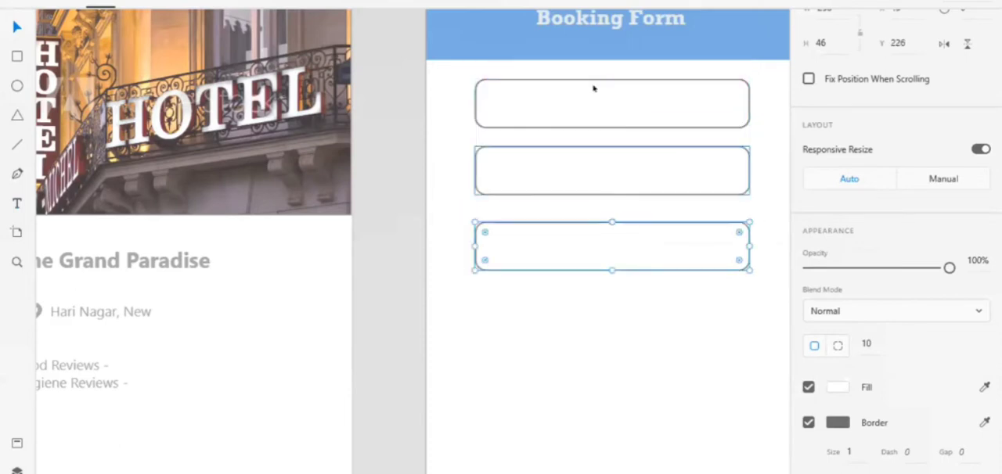
{"action": "key", "text": "ctrl+v"}
{"action": "left_click_drag", "start_coordinate": [594, 91], "coordinate": [593, 311]}
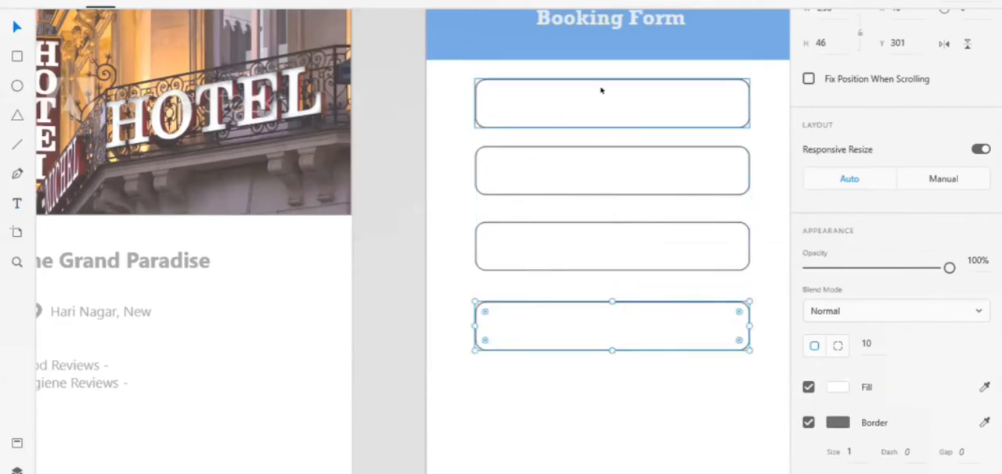
Move the blank field copy covering "Name" down to about Y 376 as the fifth field.
{"action": "left_click", "coordinate": [600, 91]}
{"action": "double_click", "coordinate": [600, 91]}
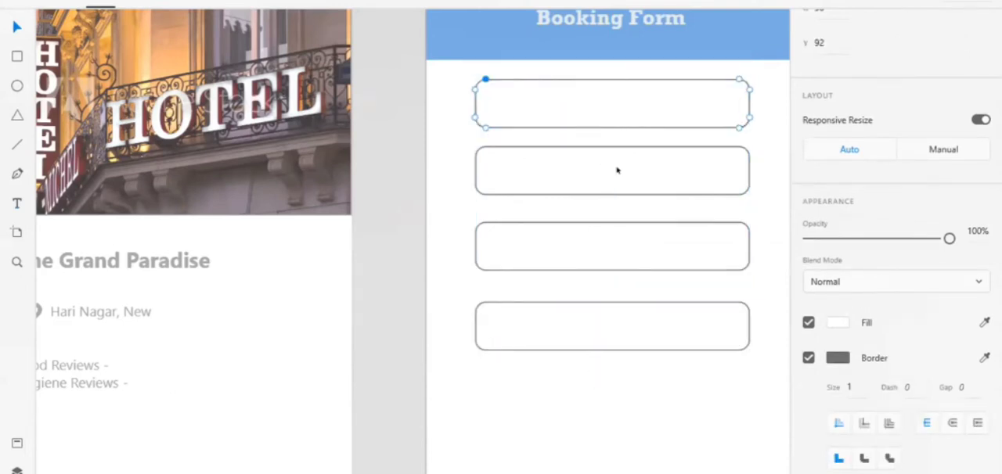
{"action": "left_click", "coordinate": [615, 222]}
{"action": "left_click", "coordinate": [427, 128]}
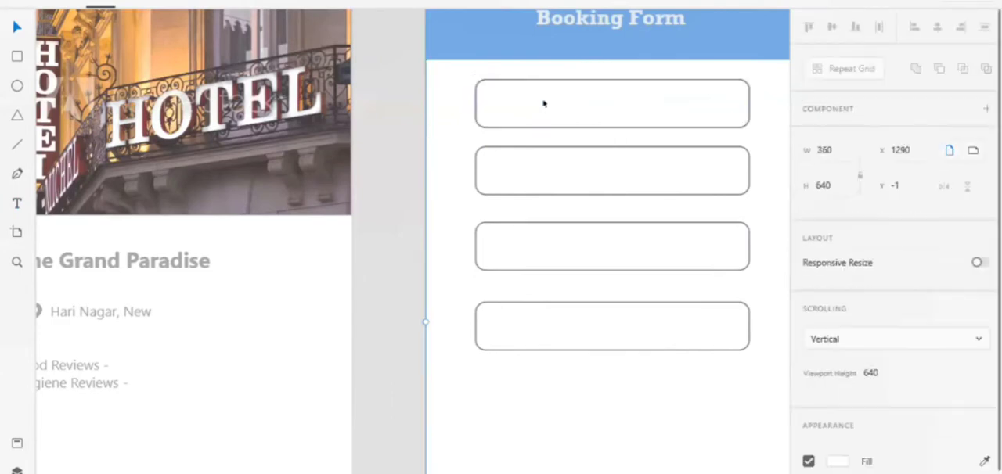
{"action": "left_click", "coordinate": [555, 101]}
{"action": "left_click_drag", "start_coordinate": [555, 101], "coordinate": [570, 350]}
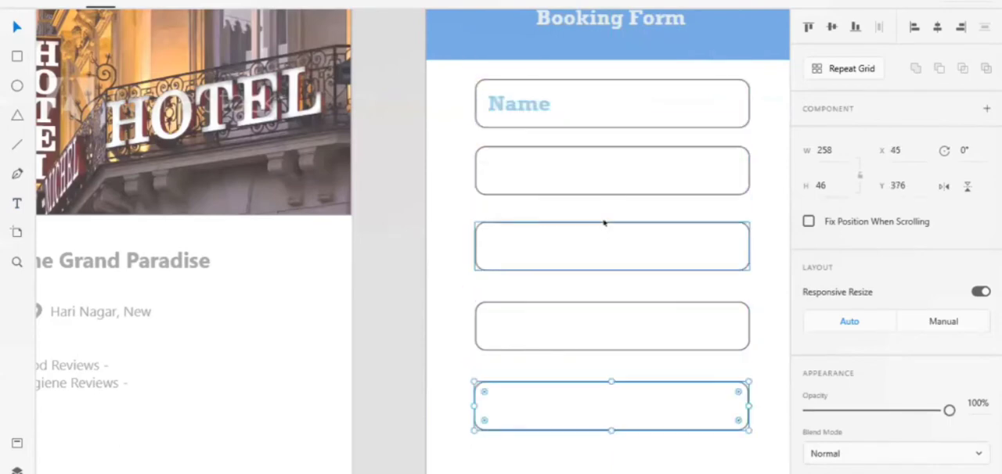
Shorten the first rounded field to a height of 34 and move the "Name" text up to about Y 97.
{"action": "scroll", "coordinate": [604, 224], "scroll_direction": "right", "scroll_amount": 5}
{"action": "left_click", "coordinate": [648, 195]}
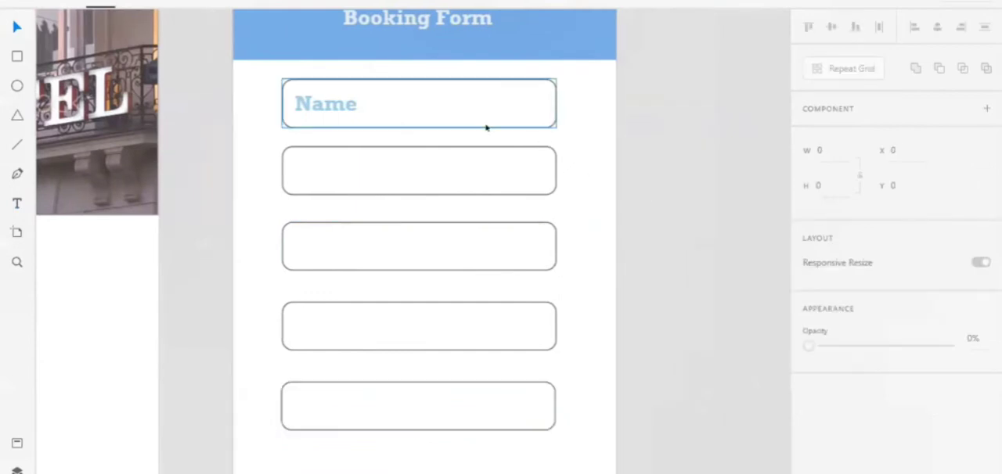
{"action": "left_click", "coordinate": [487, 123]}
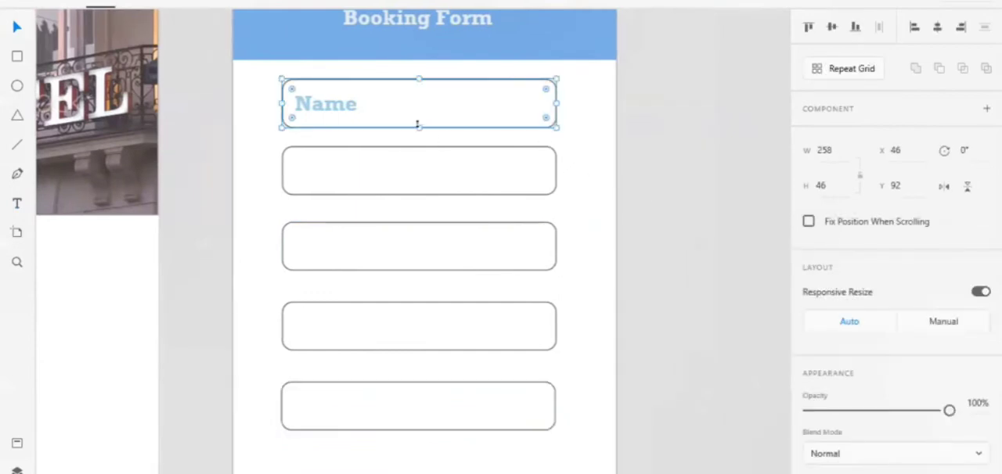
{"action": "left_click_drag", "start_coordinate": [419, 125], "coordinate": [423, 110]}
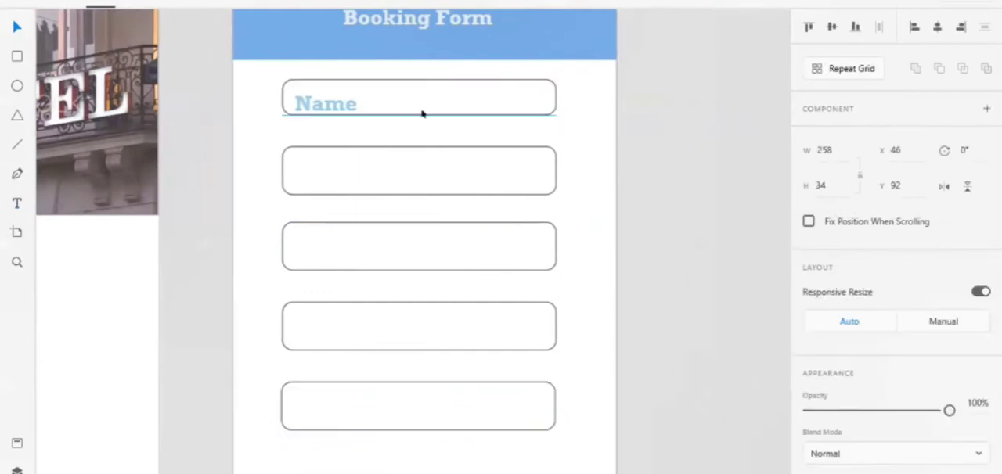
{"action": "left_click", "coordinate": [347, 102]}
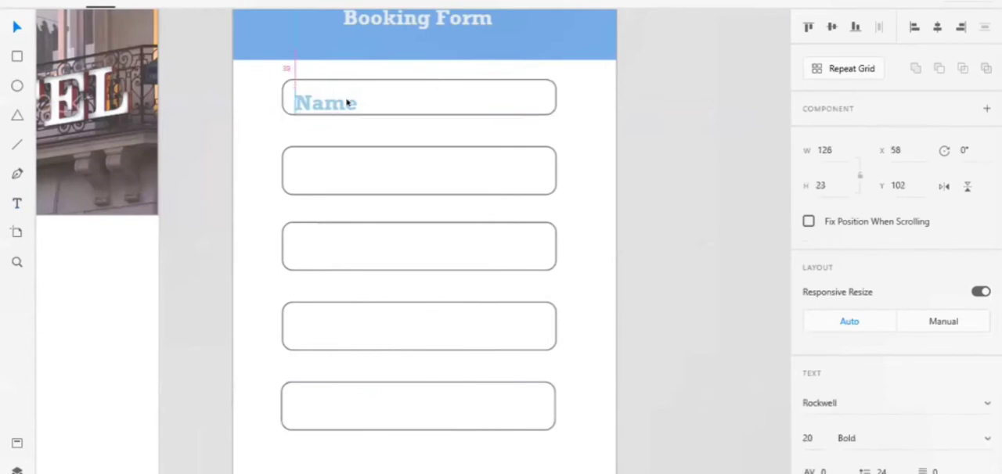
{"action": "left_click_drag", "start_coordinate": [347, 103], "coordinate": [347, 99]}
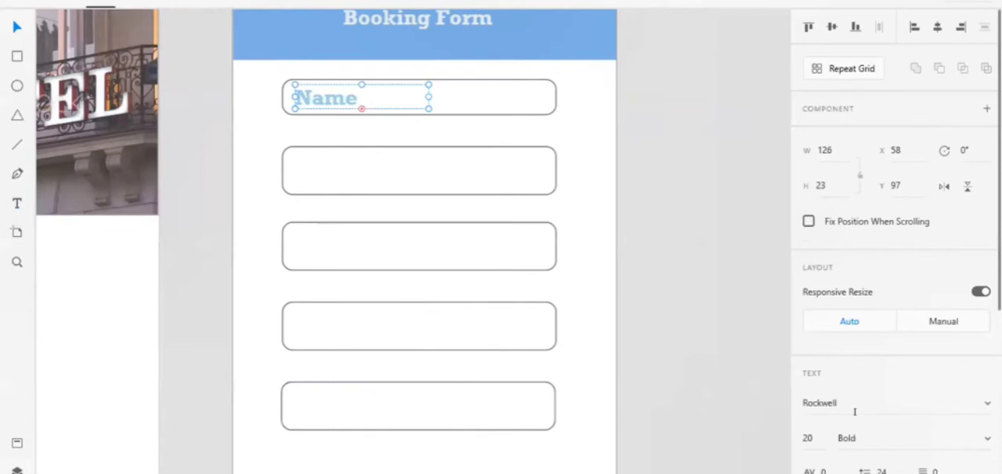
{"action": "left_click", "coordinate": [855, 437]}
{"action": "type", "text": "Regular"}
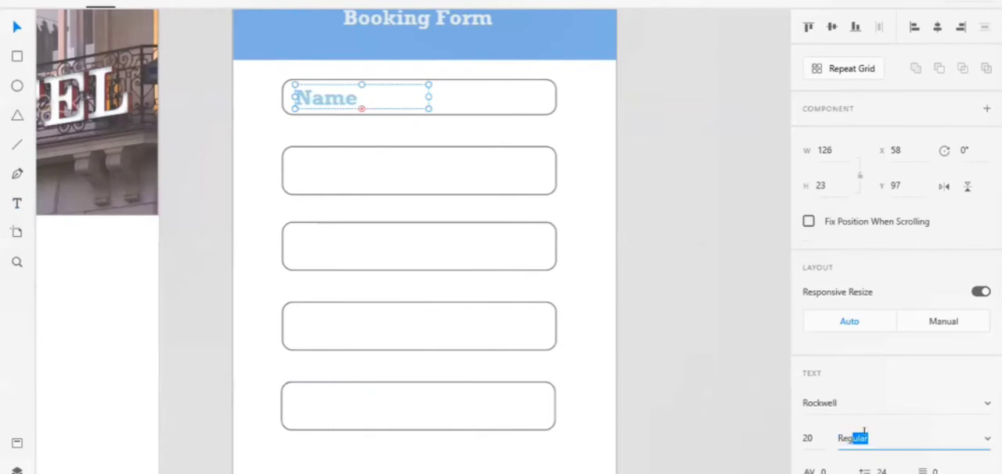
{"action": "key", "text": "Escape"}
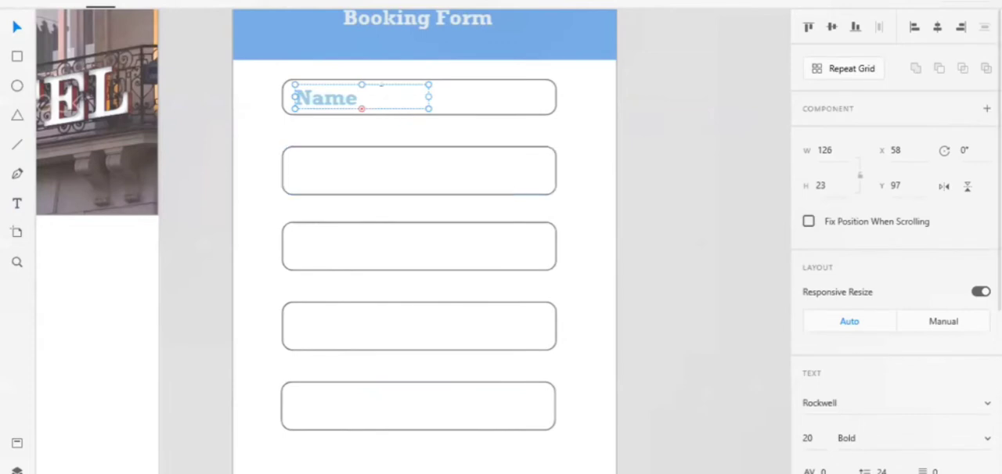
Change the font weight of the whole "Name" text to Regular.
{"action": "double_click", "coordinate": [381, 89]}
{"action": "key", "text": "ctrl+a"}
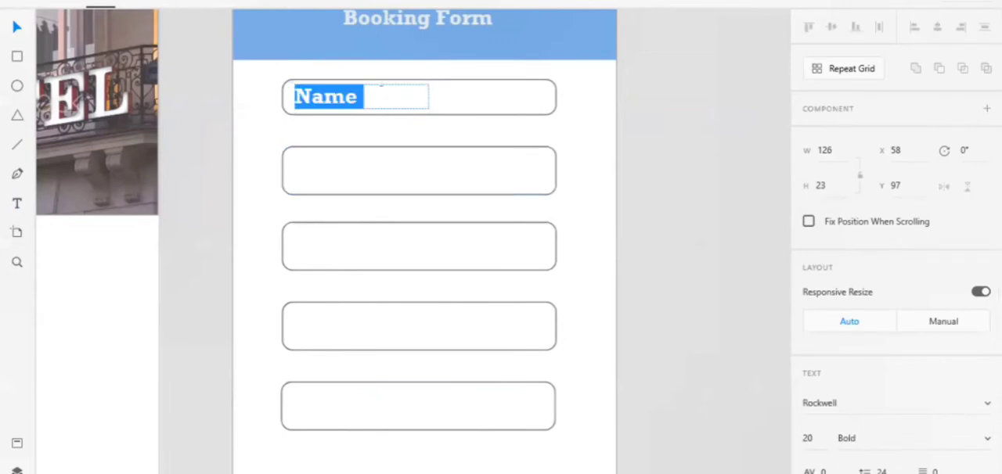
{"action": "left_click", "coordinate": [875, 436]}
{"action": "type", "text": "R"}
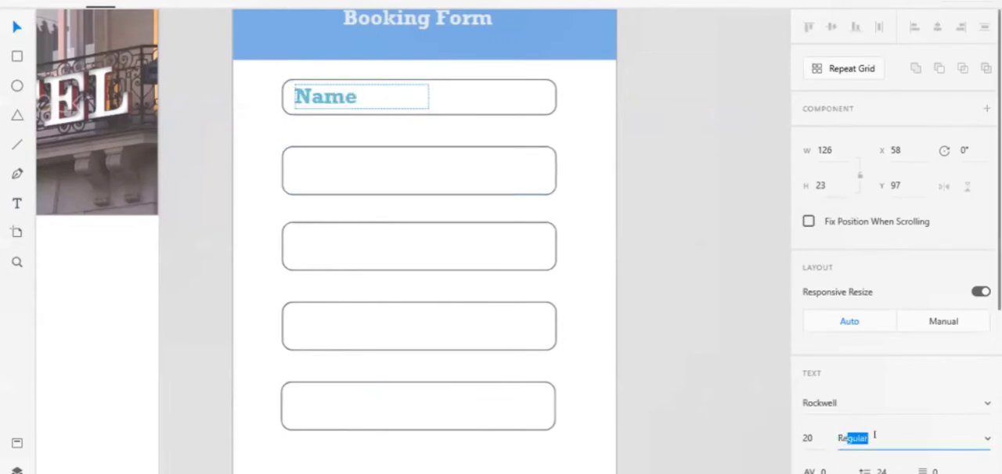
{"action": "type", "text": "egular"}
{"action": "key", "text": "Return"}
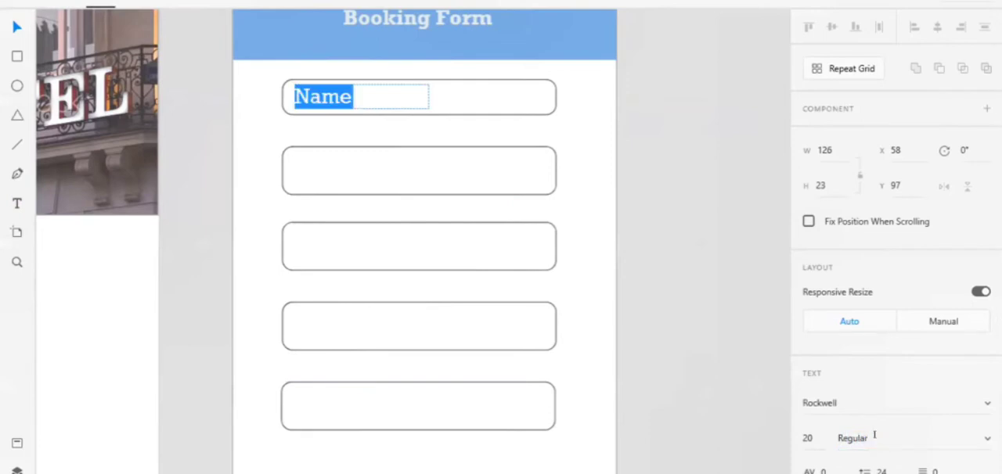
Set the font size of the "Name" text to 15.
{"action": "key", "text": "Escape"}
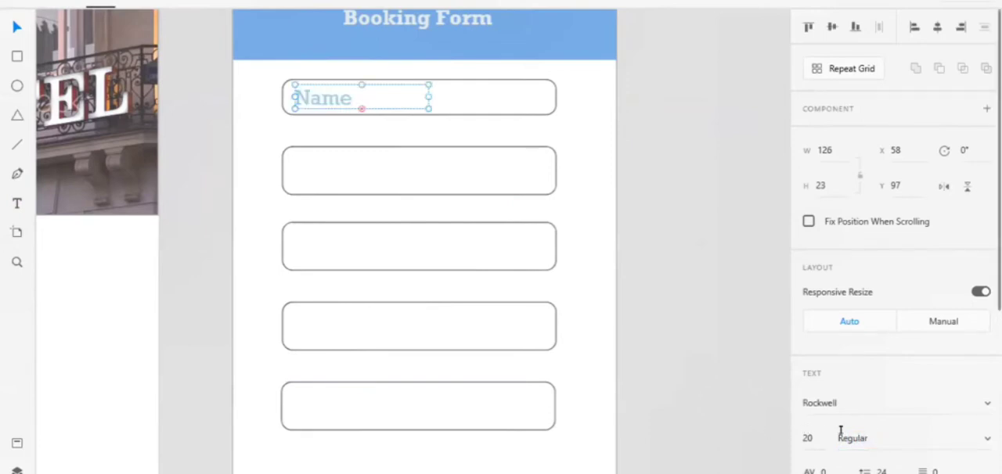
{"action": "left_click", "coordinate": [807, 439]}
{"action": "type", "text": "15"}
{"action": "key", "text": "Return"}
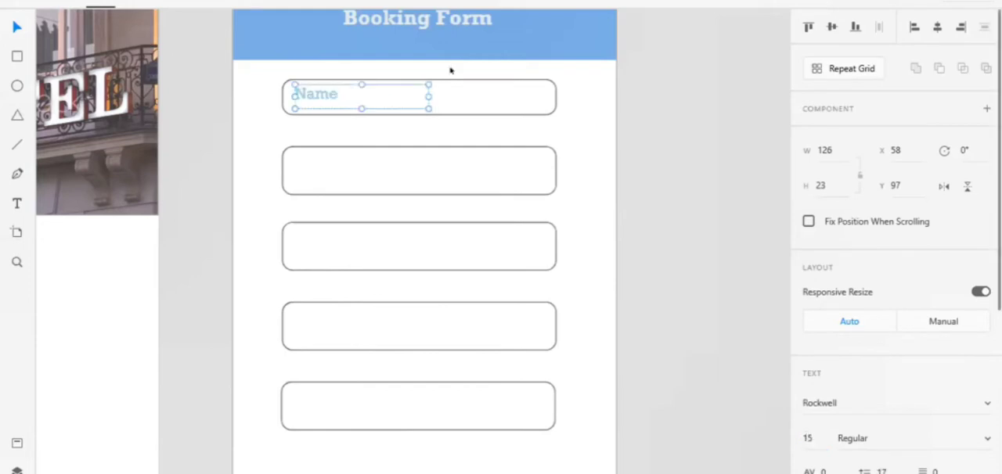
Nudge the "Name" text down and right inside the first field to X 62, Y 100.
{"action": "key", "text": "Down"}
{"action": "key", "text": "Down"}
{"action": "key", "text": "Down"}
{"action": "key", "text": "Right"}
{"action": "key", "text": "Right"}
{"action": "key", "text": "Right"}
{"action": "key", "text": "Right"}
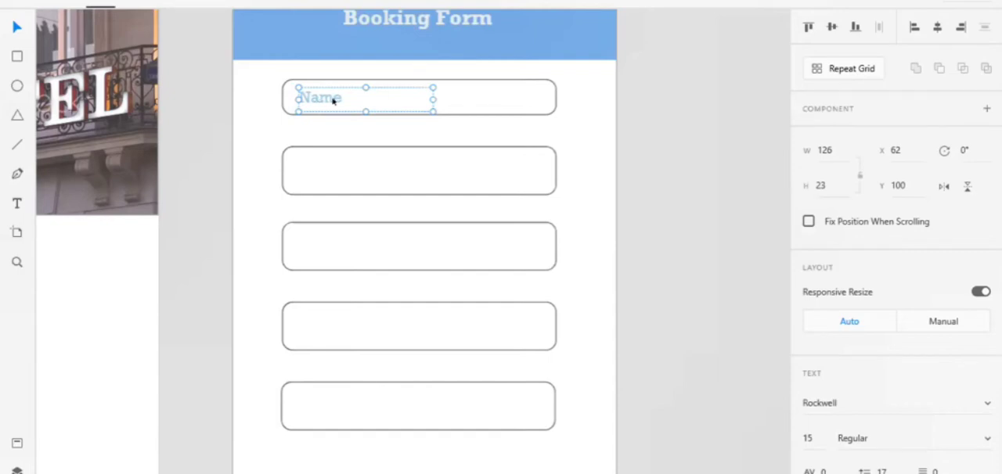
Shorten the second field to a height of 36 and add the text "Email" inside it at about X 62, Y 165.
{"action": "left_click", "coordinate": [348, 166]}
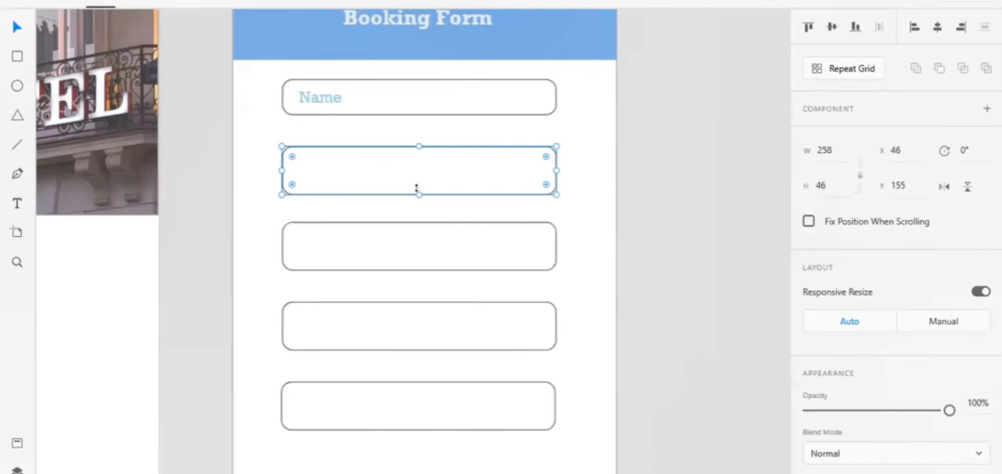
{"action": "left_click_drag", "start_coordinate": [417, 193], "coordinate": [417, 184]}
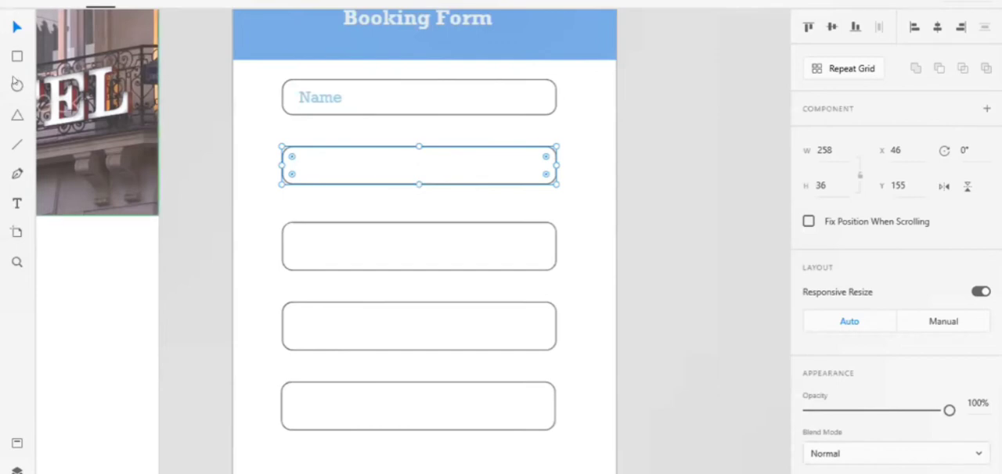
{"action": "left_click", "coordinate": [16, 204]}
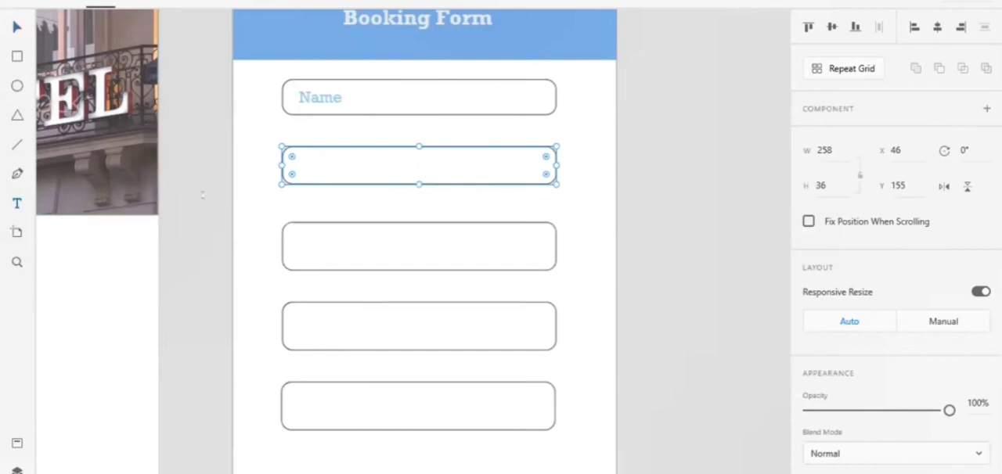
{"action": "left_click_drag", "start_coordinate": [298, 157], "coordinate": [443, 169]}
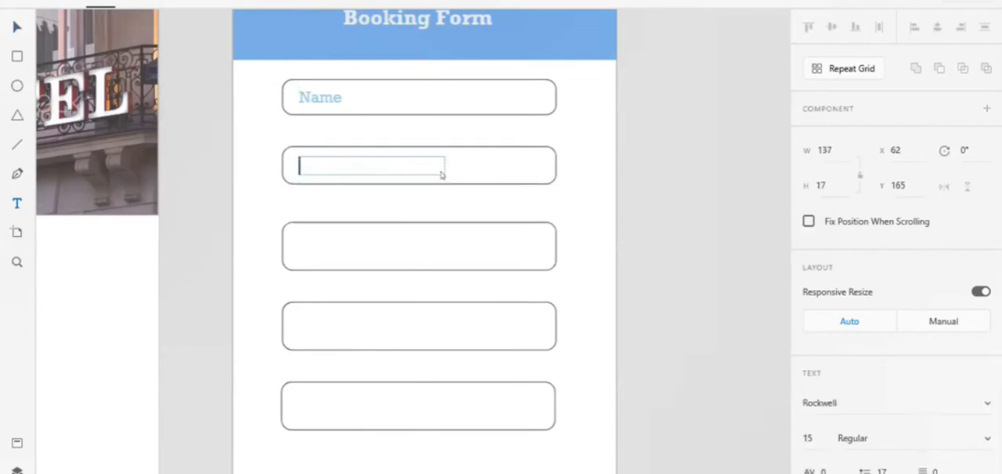
{"action": "type", "text": "Email"}
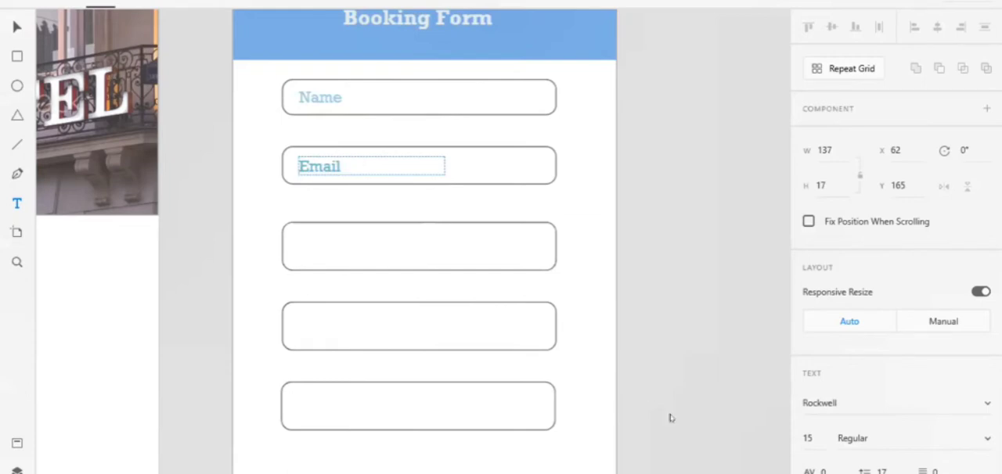
Lower the opacity of the "Email" text to about 71%.
{"action": "scroll", "coordinate": [897, 329], "scroll_direction": "down", "scroll_amount": 5}
{"action": "left_click_drag", "start_coordinate": [950, 268], "coordinate": [908, 268]}
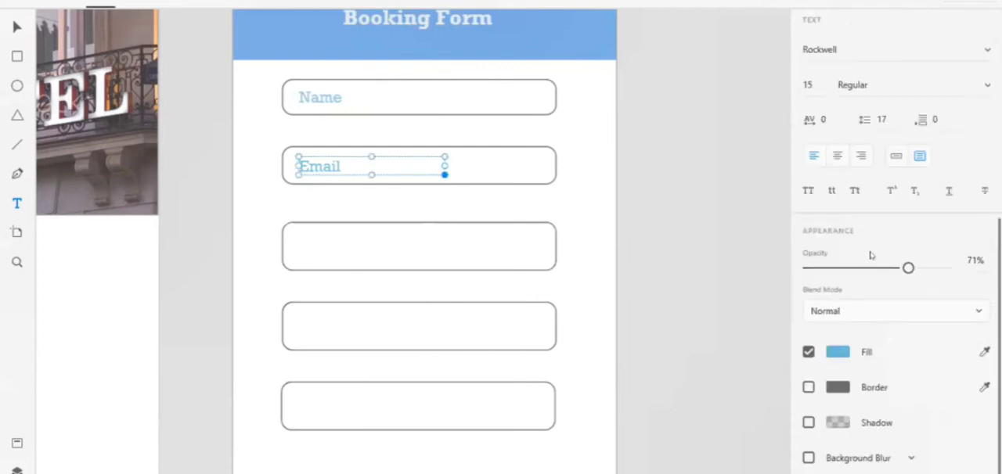
{"action": "left_click", "coordinate": [668, 167]}
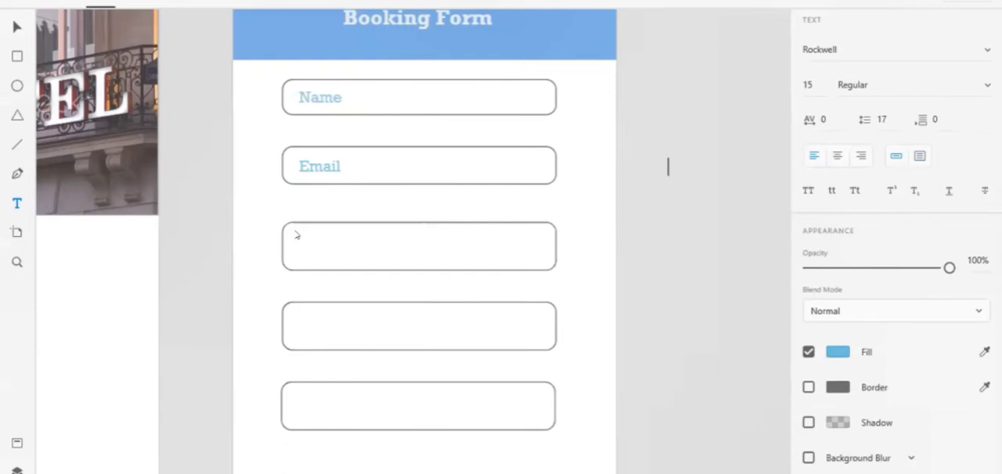
{"action": "left_click", "coordinate": [333, 252]}
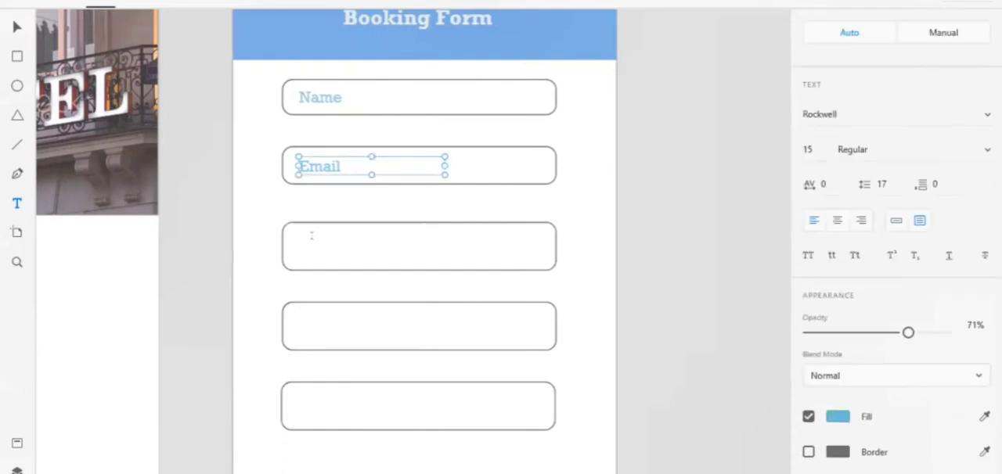
Add the text "Phone No." inside the third field and lower its opacity to about 77%.
{"action": "left_click_drag", "start_coordinate": [297, 234], "coordinate": [413, 259]}
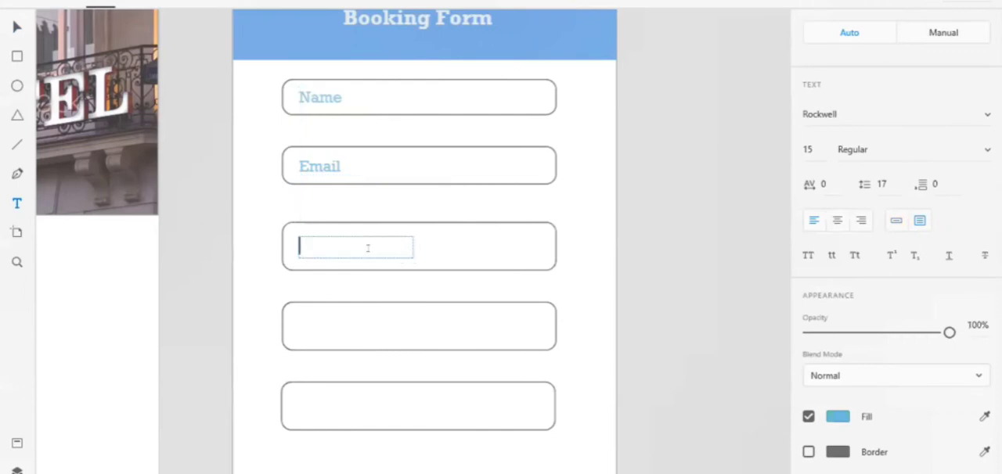
{"action": "type", "text": "Phon"}
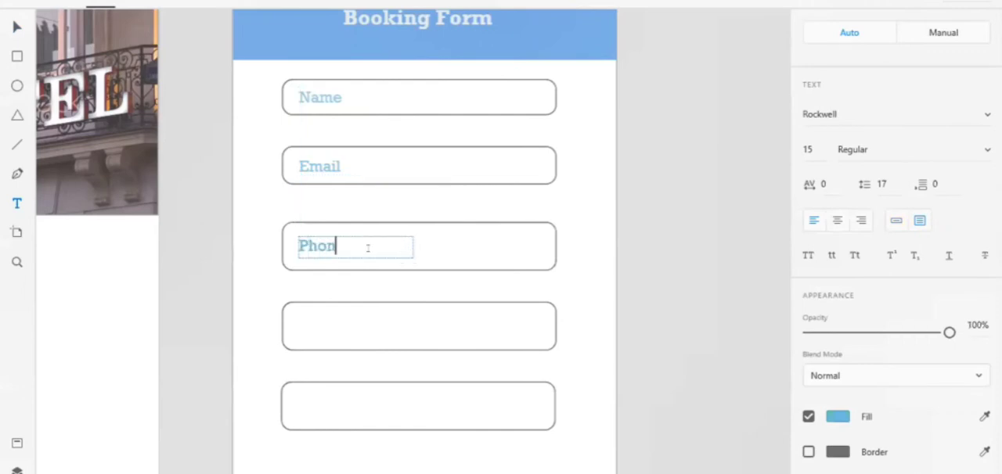
{"action": "type", "text": "e No."}
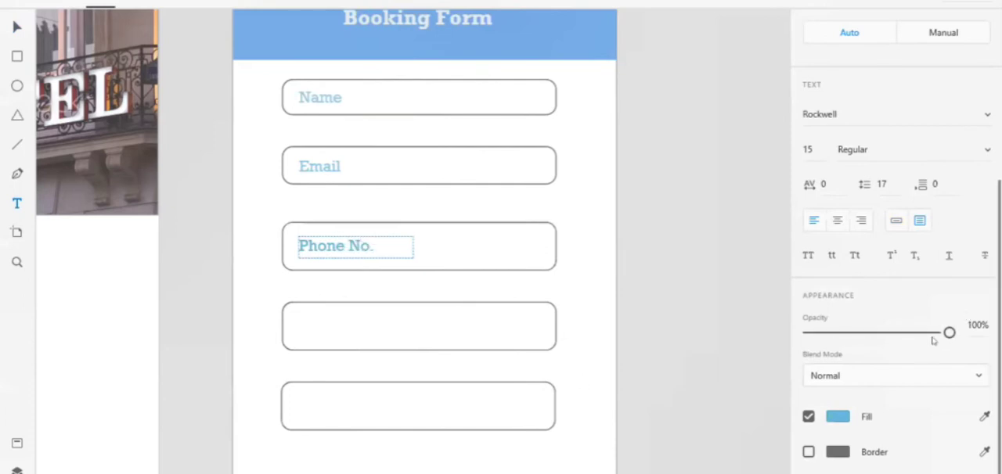
{"action": "left_click_drag", "start_coordinate": [949, 333], "coordinate": [917, 332]}
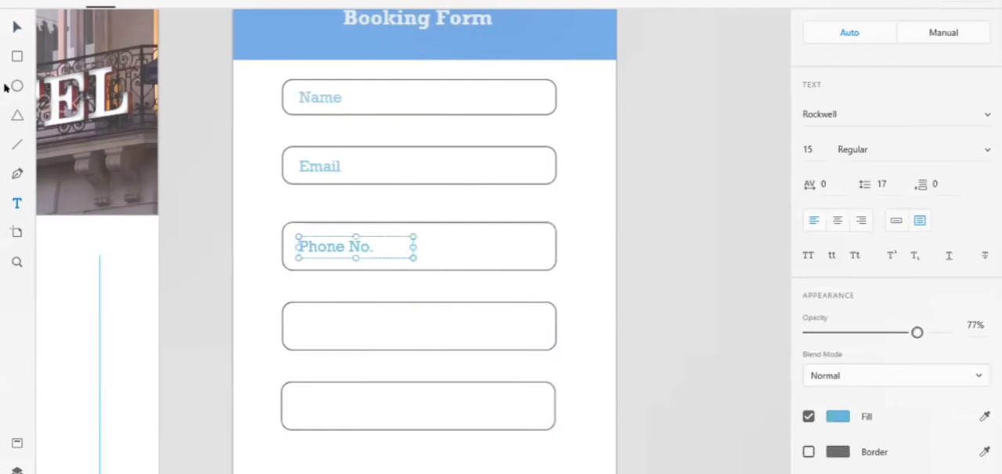
{"action": "left_click", "coordinate": [16, 28]}
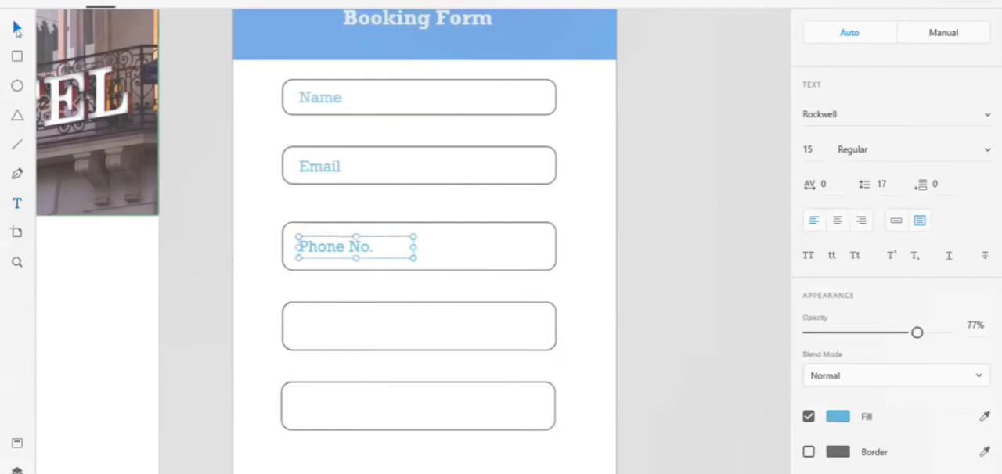
Add the text "Password" inside the fourth field at about Y 313 and lower its opacity to about 78%.
{"action": "left_click", "coordinate": [488, 337]}
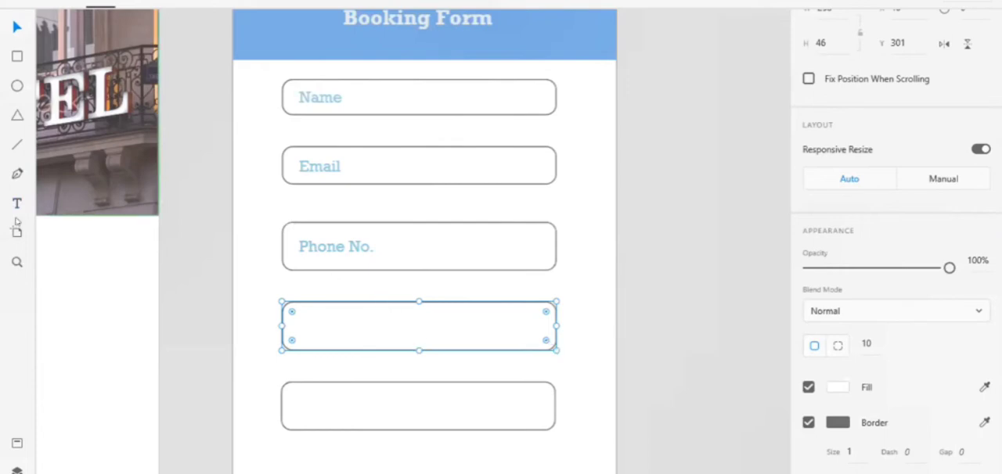
{"action": "key", "text": "t"}
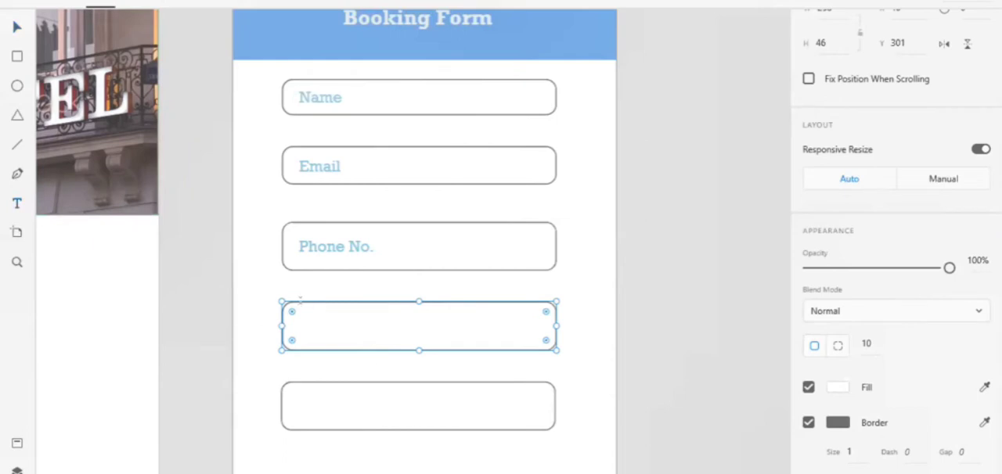
{"action": "left_click_drag", "start_coordinate": [299, 314], "coordinate": [425, 340]}
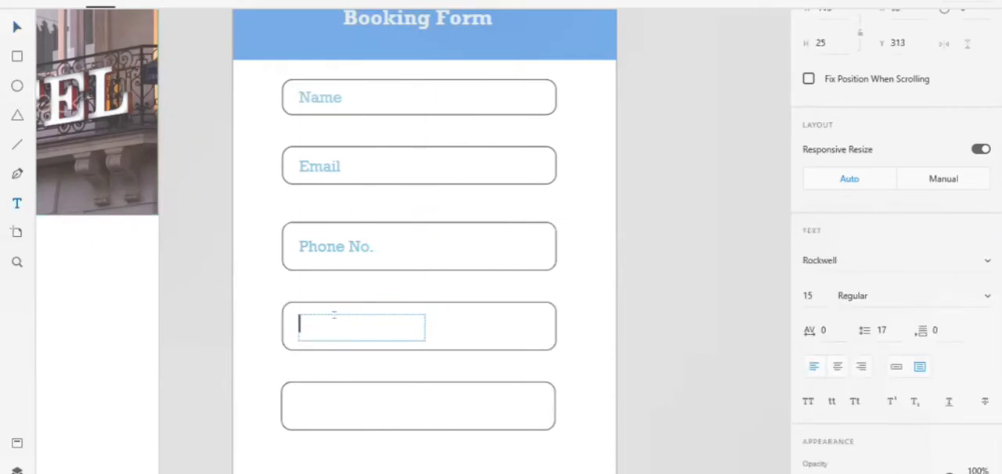
{"action": "type", "text": "Password"}
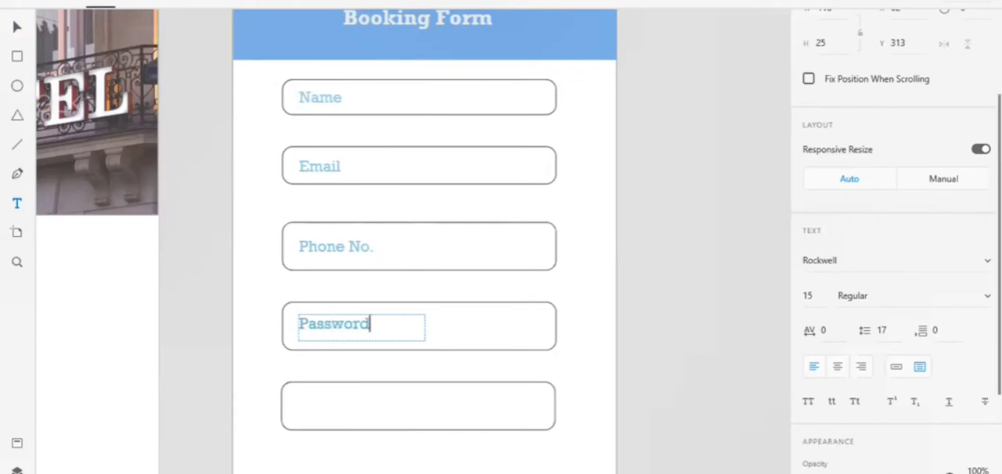
{"action": "key", "text": "Escape"}
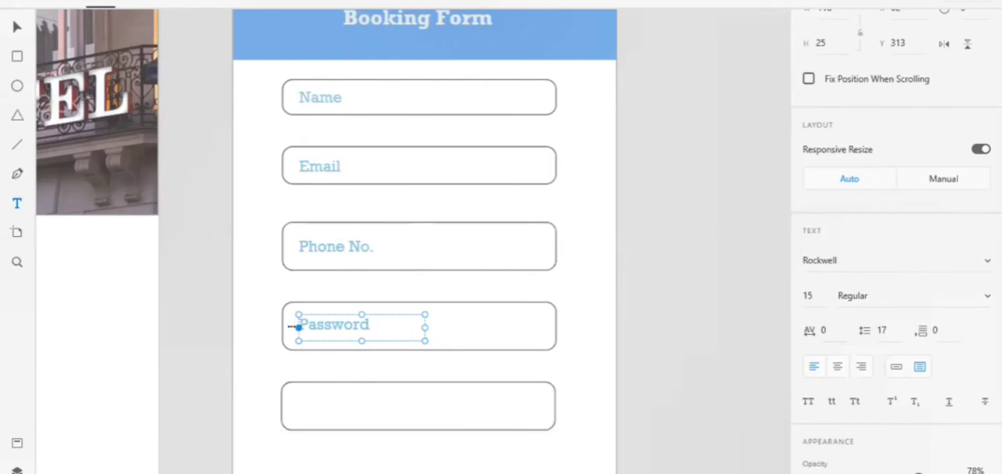
{"action": "scroll", "coordinate": [897, 243], "scroll_direction": "up", "scroll_amount": 1}
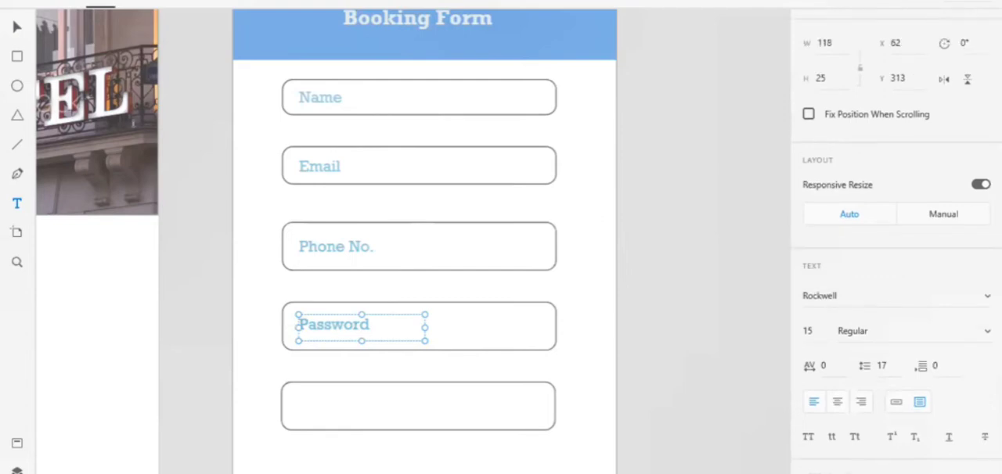
Copy the "Password" text into the fifth field at about Y 392 and change the copy to "Confirm Password".
{"action": "left_click", "coordinate": [17, 28]}
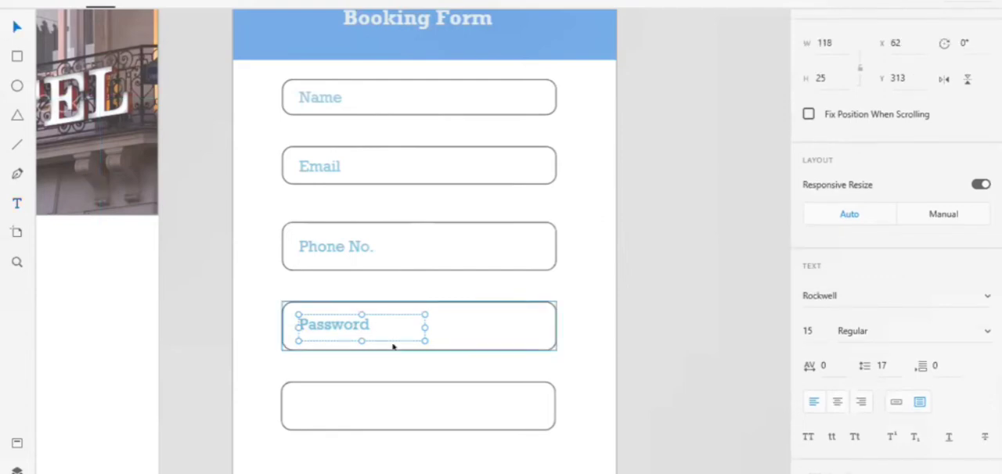
{"action": "left_click_drag", "start_coordinate": [355, 454], "coordinate": [377, 406]}
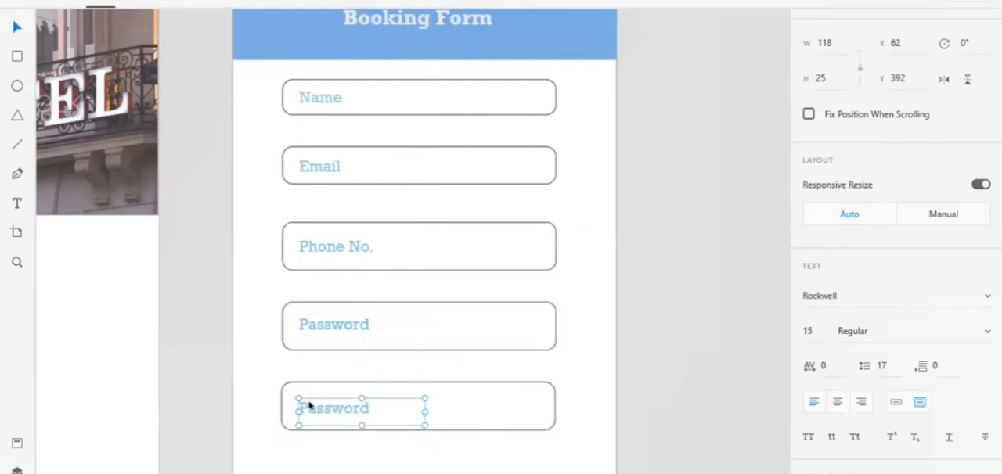
{"action": "double_click", "coordinate": [383, 413]}
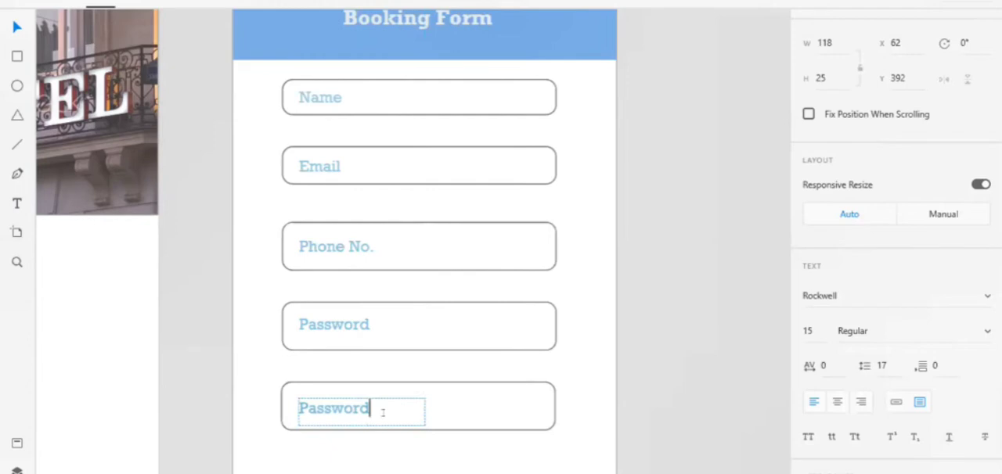
{"action": "key", "text": "Left"}
{"action": "key", "text": "Home"}
{"action": "type", "text": "C"}
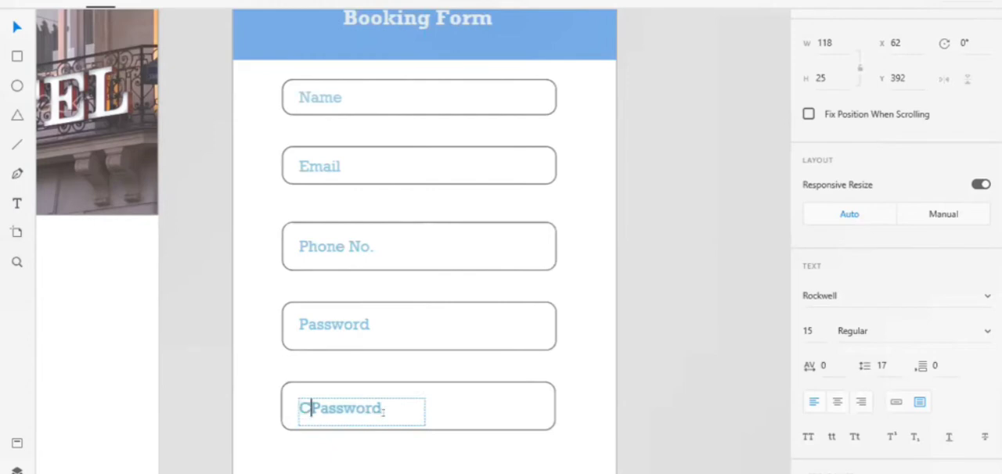
{"action": "type", "text": "onfirm"}
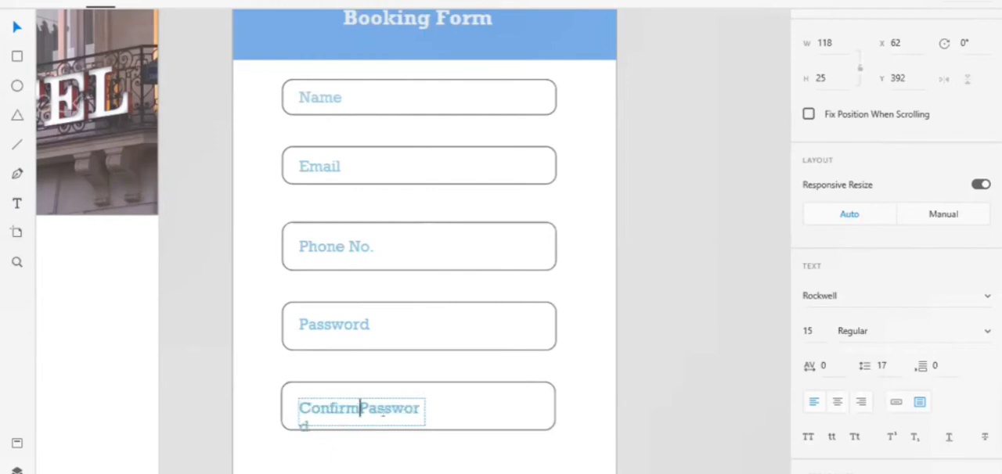
{"action": "key", "text": "Escape"}
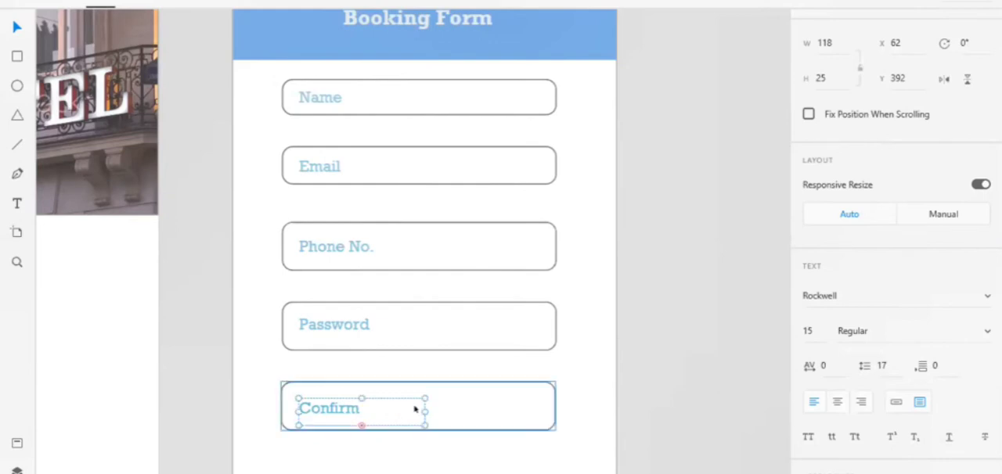
Widen the "Confirm Password" text frame to about 154 and nudge it up to Y 390.
{"action": "left_click_drag", "start_coordinate": [421, 408], "coordinate": [464, 410]}
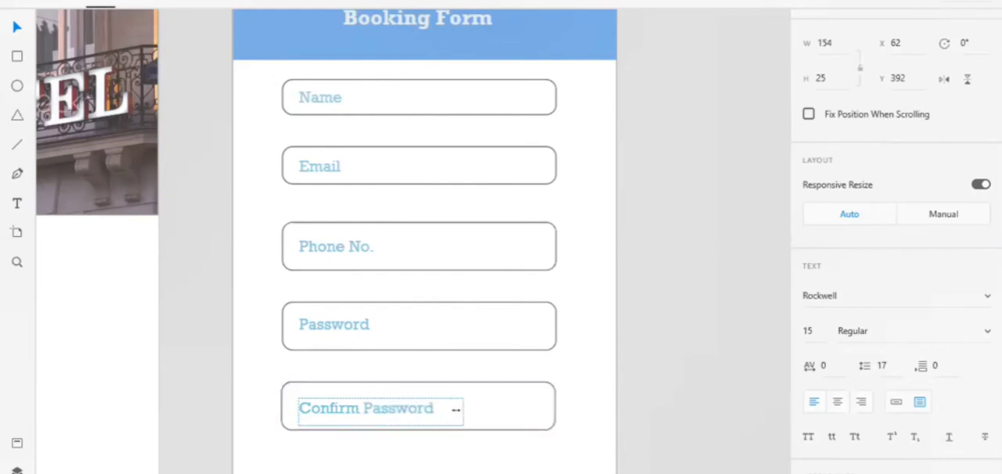
{"action": "left_click", "coordinate": [398, 415]}
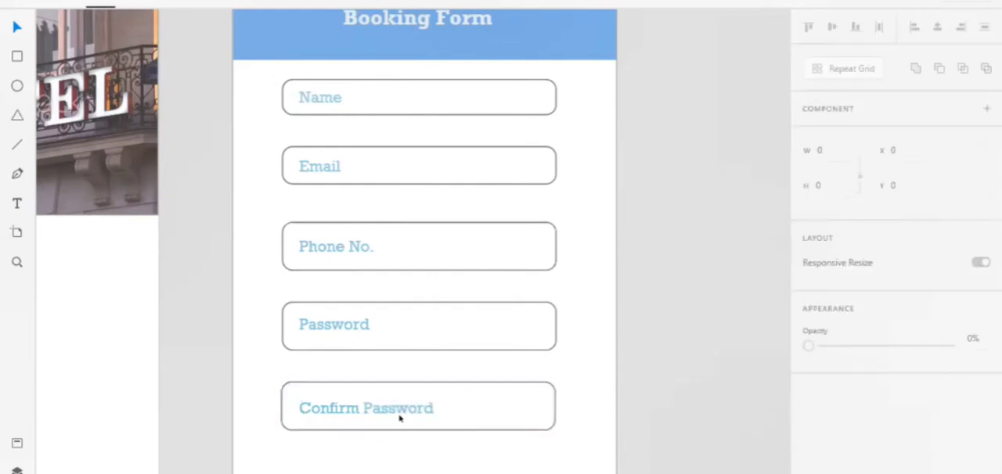
{"action": "left_click", "coordinate": [398, 417]}
{"action": "key", "text": "Up"}
{"action": "key", "text": "Up"}
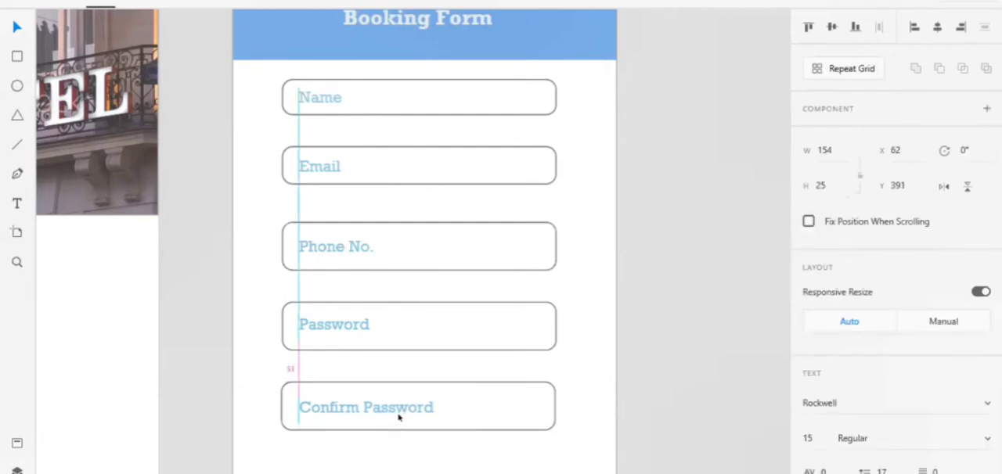
Shorten the fifth field to a height of 36 and nudge the "Confirm Password" text up to Y 385.
{"action": "left_click", "coordinate": [518, 409]}
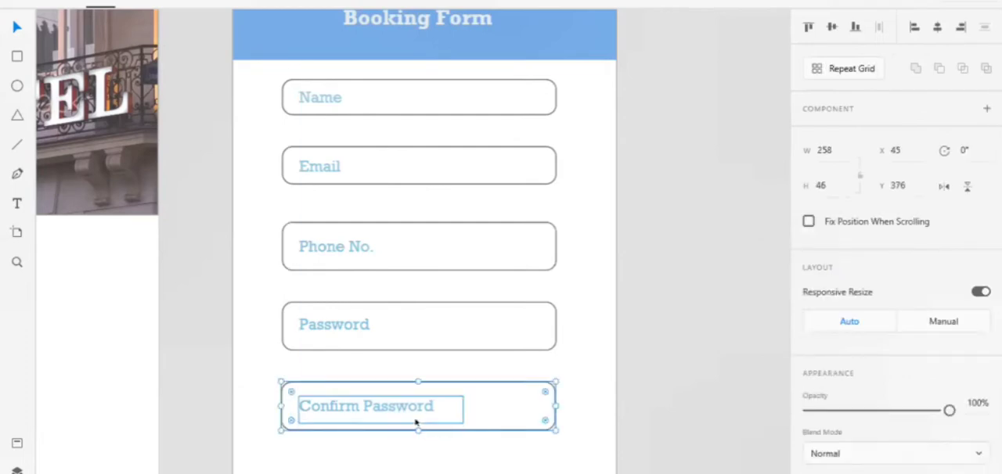
{"action": "left_click_drag", "start_coordinate": [416, 428], "coordinate": [413, 417]}
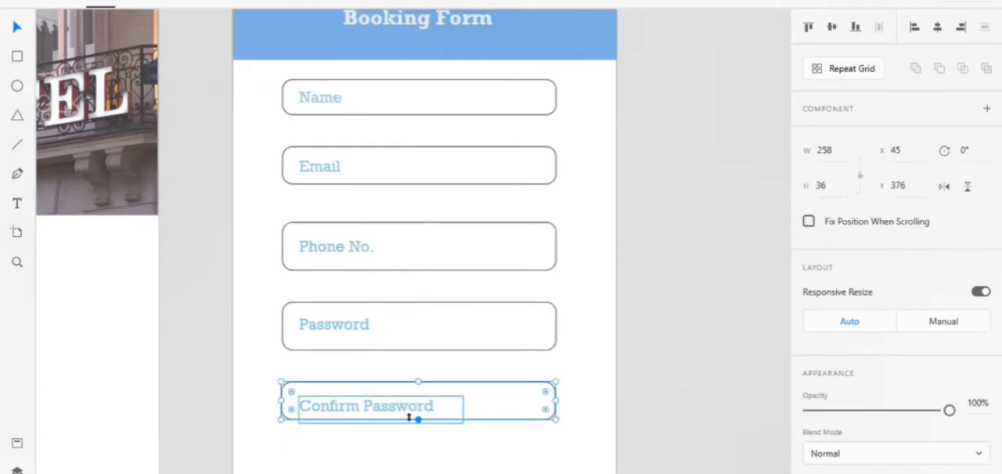
{"action": "left_click", "coordinate": [428, 407]}
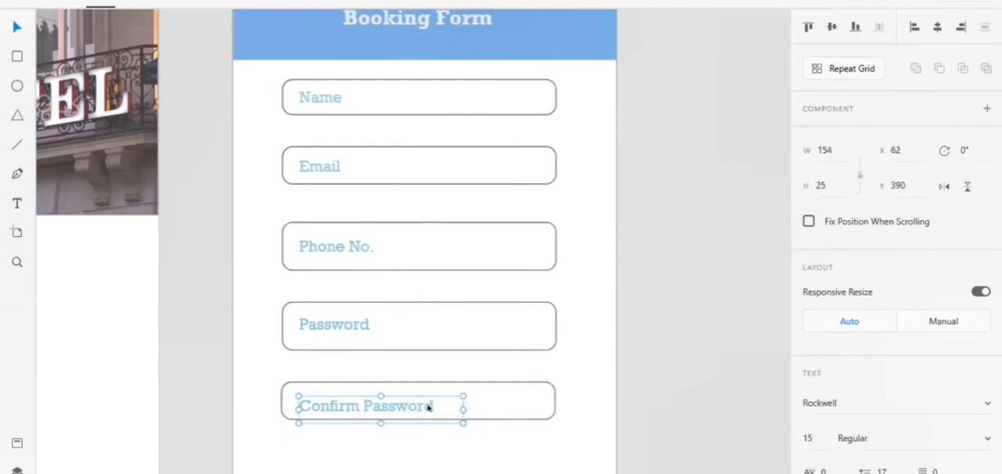
{"action": "key", "text": "Up"}
{"action": "key", "text": "Up"}
{"action": "key", "text": "Up"}
{"action": "key", "text": "Up"}
{"action": "key", "text": "Up"}
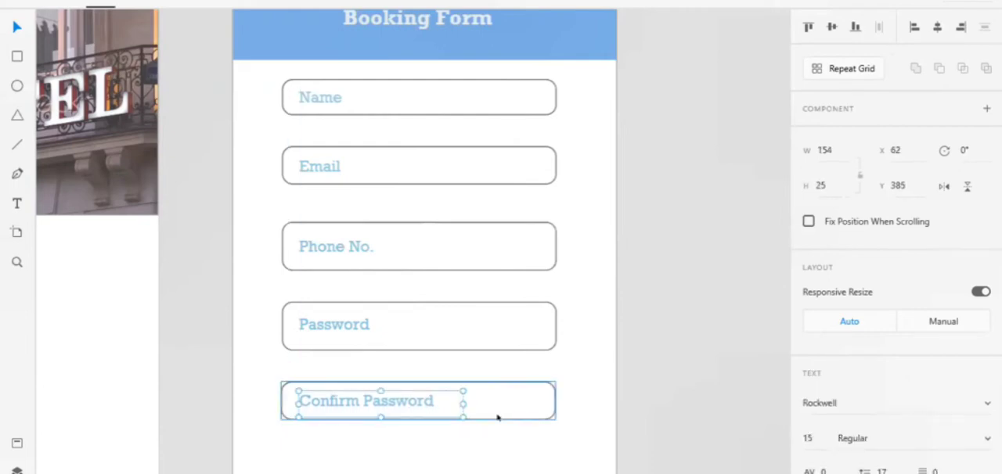
Copy the blue header bar behind the "Booking Form" title and paste the duplicate onto the same artboard.
{"action": "left_click", "coordinate": [496, 455]}
{"action": "scroll", "coordinate": [496, 455], "scroll_direction": "down", "scroll_amount": 3}
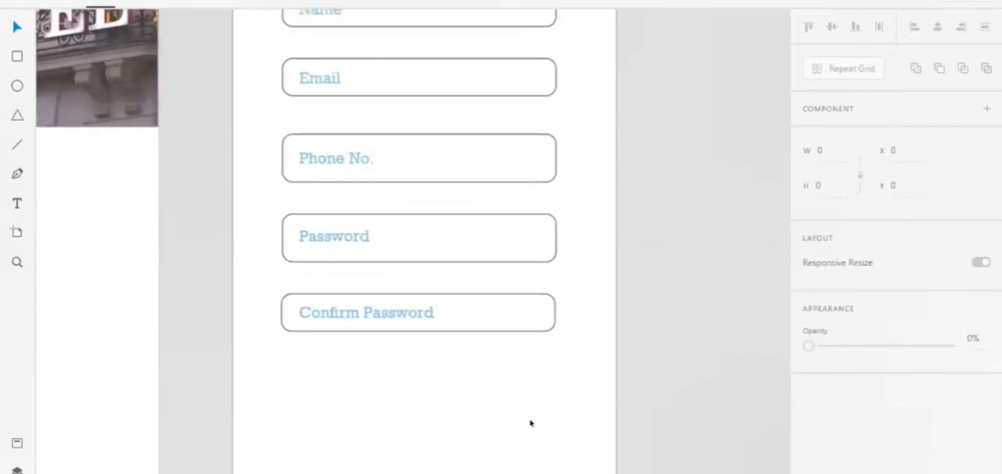
{"action": "scroll", "coordinate": [697, 466], "scroll_direction": "down", "scroll_amount": 4}
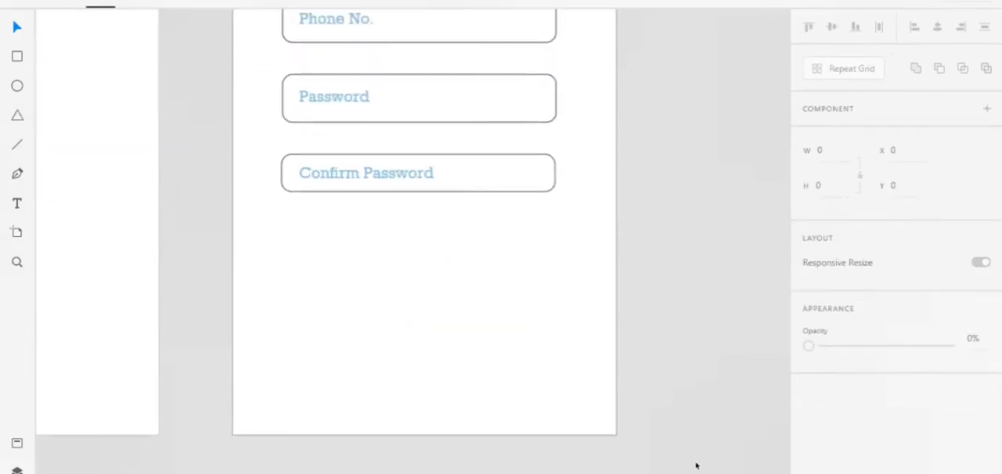
{"action": "scroll", "coordinate": [696, 466], "scroll_direction": "up", "scroll_amount": 10}
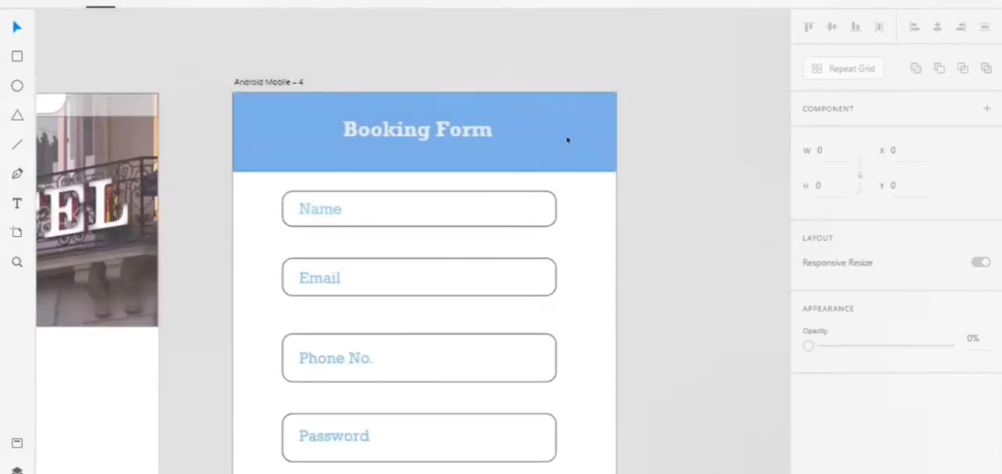
{"action": "left_click", "coordinate": [568, 140]}
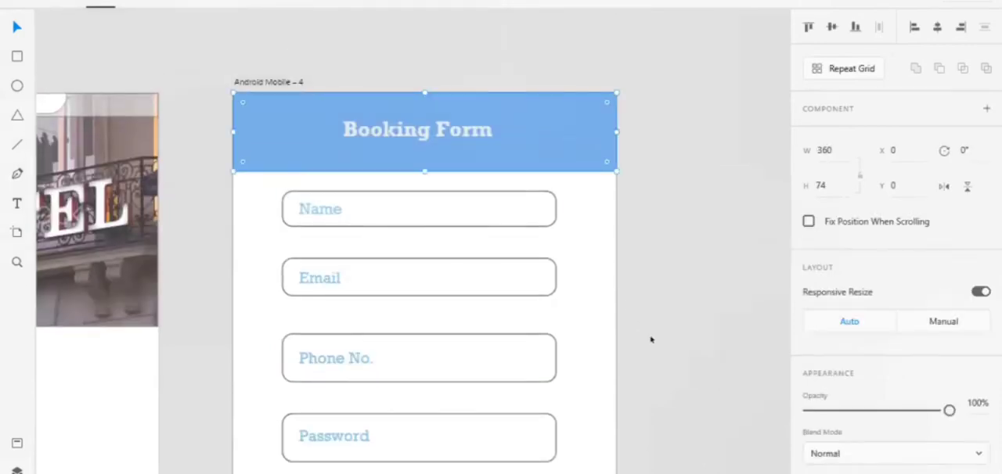
{"action": "scroll", "coordinate": [651, 340], "scroll_direction": "down", "scroll_amount": 11}
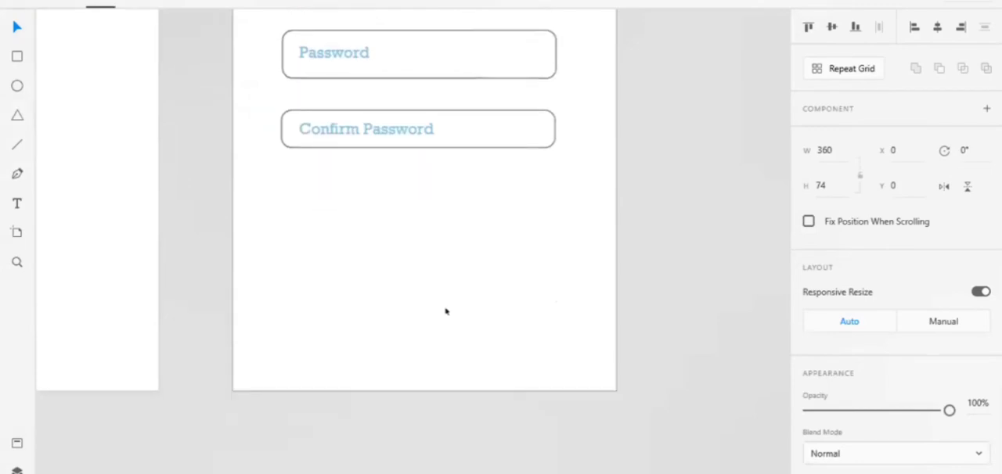
{"action": "left_click", "coordinate": [446, 311]}
{"action": "left_click", "coordinate": [446, 311]}
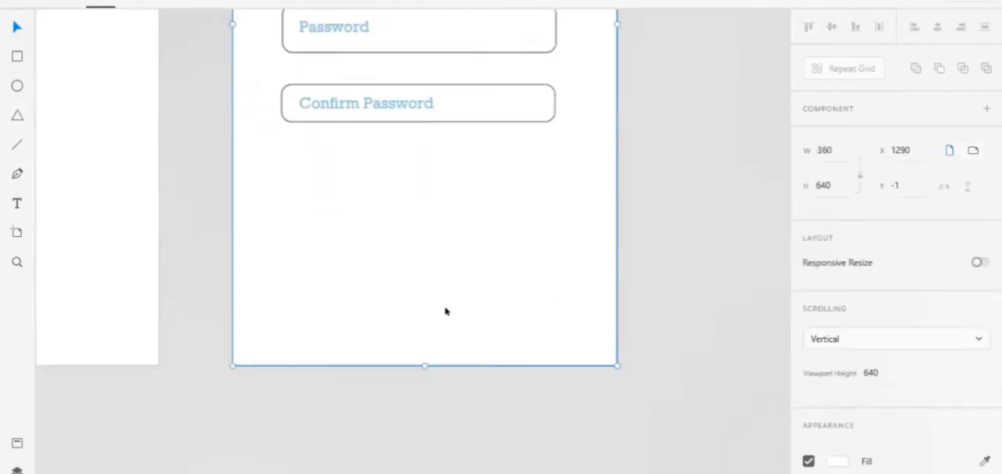
{"action": "key", "text": "ctrl+v"}
Move the pasted blue bar down to the artboard's bottom edge at Y 566 and lower its top edge to make it slightly shorter.
{"action": "key", "text": "Down"}
{"action": "key", "text": "Down"}
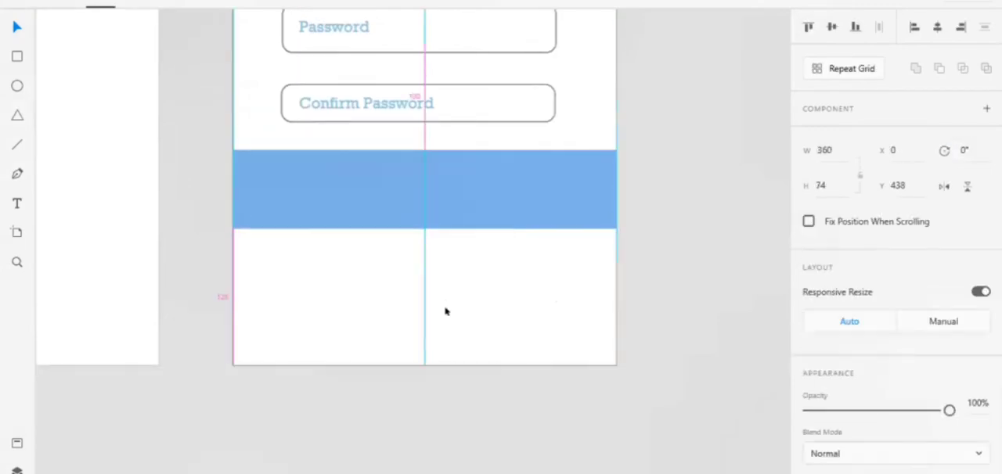
{"action": "key", "text": "Down"}
{"action": "key", "text": "Down"}
{"action": "key", "text": "Down"}
{"action": "key", "text": "Down"}
{"action": "key", "text": "Down"}
{"action": "key", "text": "Down"}
{"action": "key", "text": "Down"}
{"action": "key", "text": "Down"}
{"action": "key", "text": "Down"}
{"action": "key", "text": "Down"}
{"action": "key", "text": "Down"}
{"action": "key", "text": "Down"}
{"action": "key", "text": "Down"}
{"action": "key", "text": "Down"}
{"action": "key", "text": "Down"}
{"action": "key", "text": "Down"}
{"action": "key", "text": "Down"}
{"action": "key", "text": "Down"}
{"action": "key", "text": "Down"}
{"action": "key", "text": "Down"}
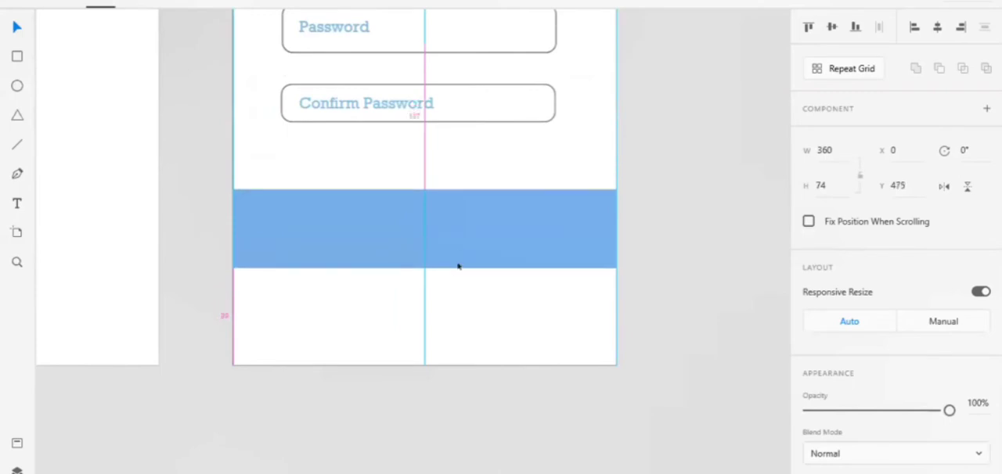
{"action": "left_click_drag", "start_coordinate": [452, 277], "coordinate": [458, 329]}
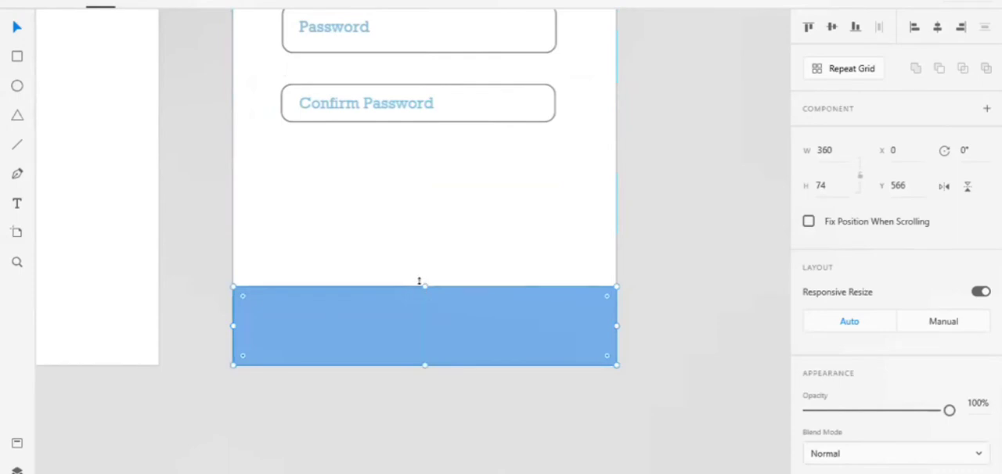
{"action": "left_click_drag", "start_coordinate": [421, 282], "coordinate": [321, 295]}
{"action": "left_click", "coordinate": [332, 195]}
Draw a small rectangle about 82 by 33 at X 46, Y 427 below the "Confirm Password" field and round its corners.
{"action": "scroll", "coordinate": [39, 101], "scroll_direction": "up", "scroll_amount": 3}
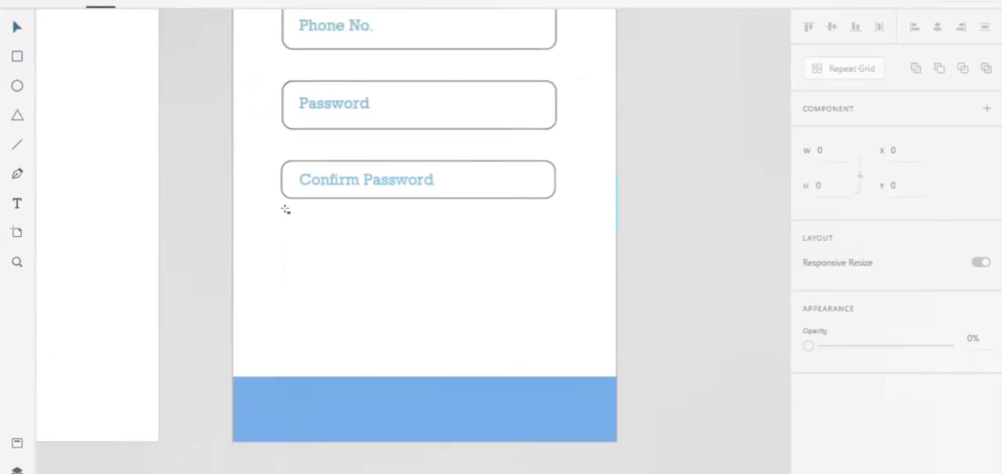
{"action": "mouse_move", "coordinate": [280, 213]}
{"action": "left_mouse_down"}
{"action": "mouse_move", "coordinate": [383, 235]}
{"action": "mouse_move", "coordinate": [383, 260]}
{"action": "mouse_move", "coordinate": [369, 235]}
{"action": "mouse_move", "coordinate": [362, 244]}
{"action": "left_mouse_up"}
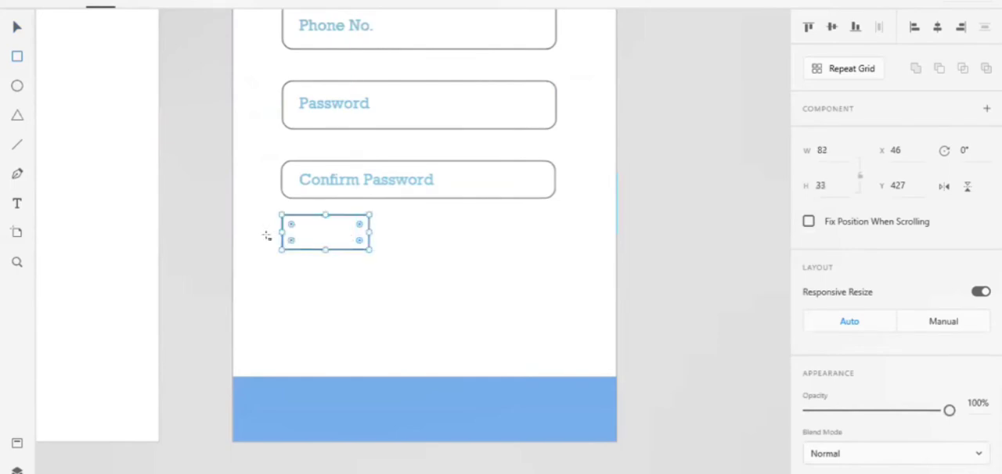
{"action": "left_click_drag", "start_coordinate": [288, 224], "coordinate": [293, 225]}
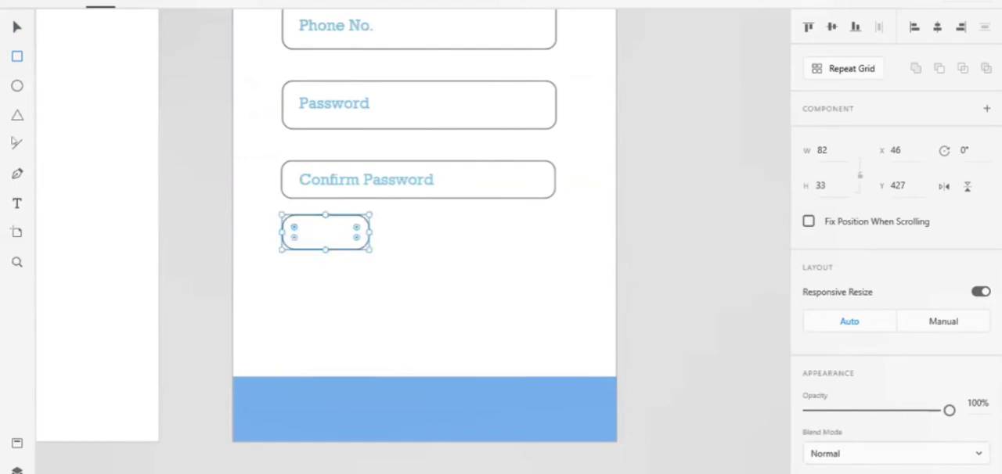
Add the text "Pin Code" in a frame about 65 by 19 inside the small field and lower its opacity to about 68%.
{"action": "left_click", "coordinate": [17, 203]}
{"action": "left_click_drag", "start_coordinate": [292, 226], "coordinate": [361, 246]}
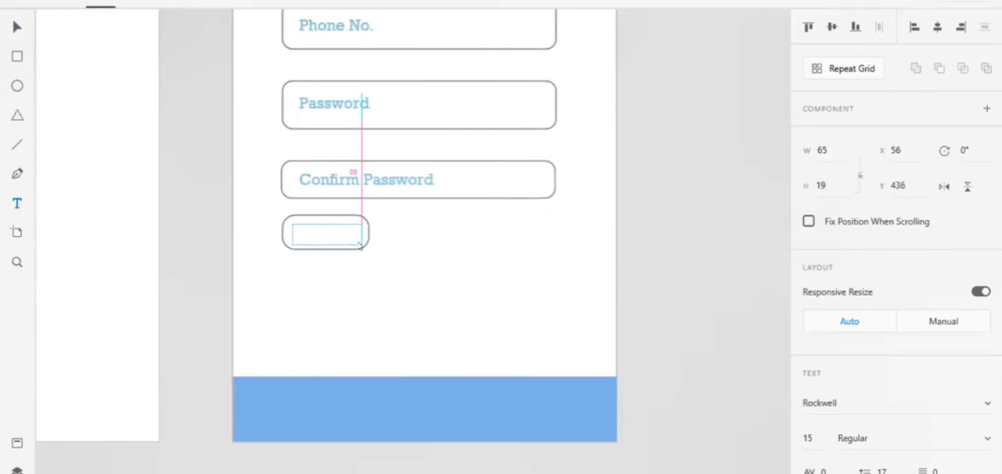
{"action": "type", "text": "PinCode"}
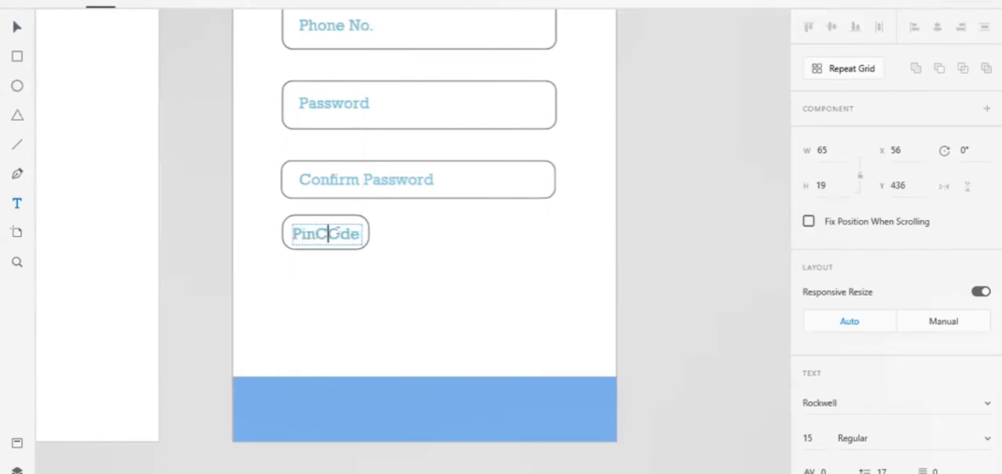
{"action": "key", "text": "Right"}
{"action": "key", "text": "BackSpace"}
{"action": "key", "text": "BackSpace"}
{"action": "type", "text": "Co"}
{"action": "scroll", "coordinate": [940, 352], "scroll_direction": "down", "scroll_amount": 5}
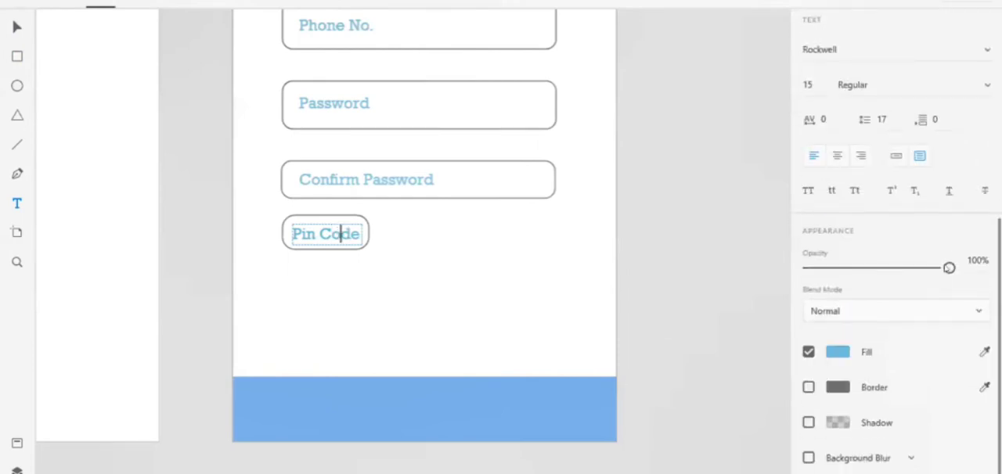
{"action": "left_click_drag", "start_coordinate": [922, 272], "coordinate": [902, 269]}
{"action": "left_click", "coordinate": [583, 273]}
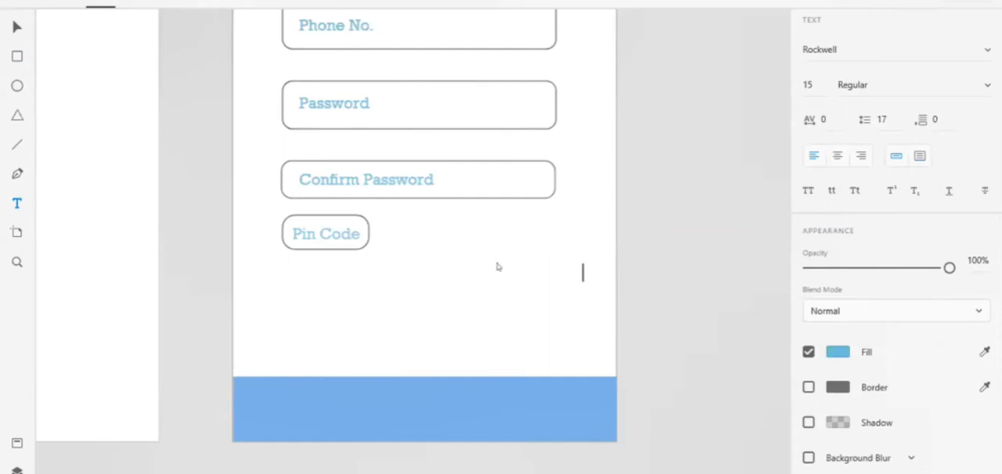
{"action": "key", "text": "Escape"}
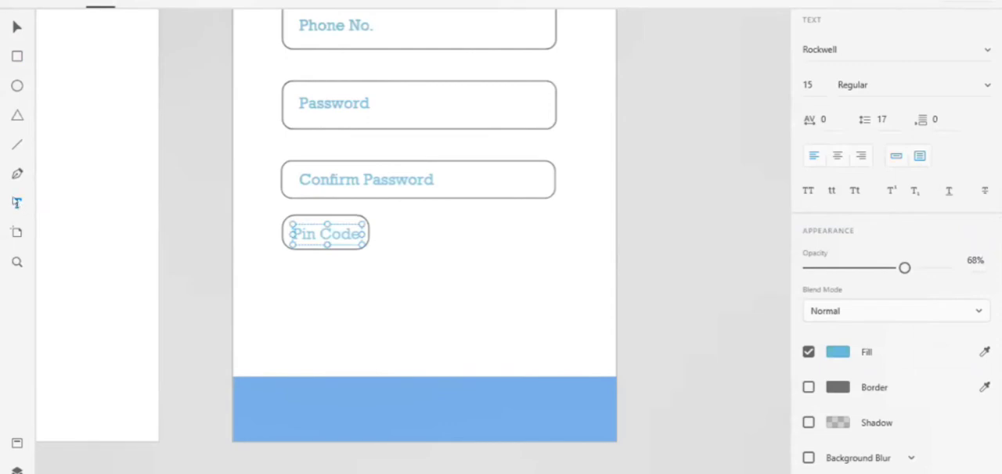
Draw a rectangle about 36 high at Y 427 beside the "Pin Code" field, ending at the upper fields' outer edge, and round its corners.
{"action": "left_click", "coordinate": [16, 202]}
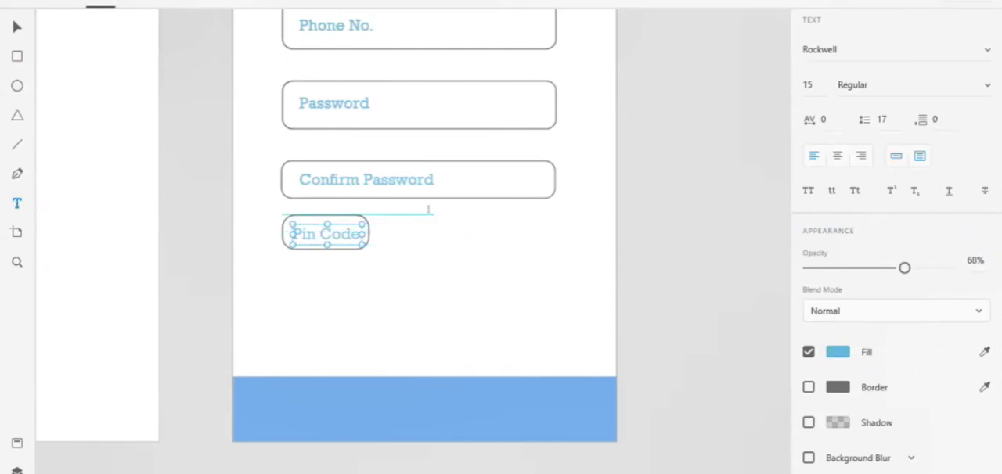
{"action": "left_click_drag", "start_coordinate": [432, 215], "coordinate": [545, 246]}
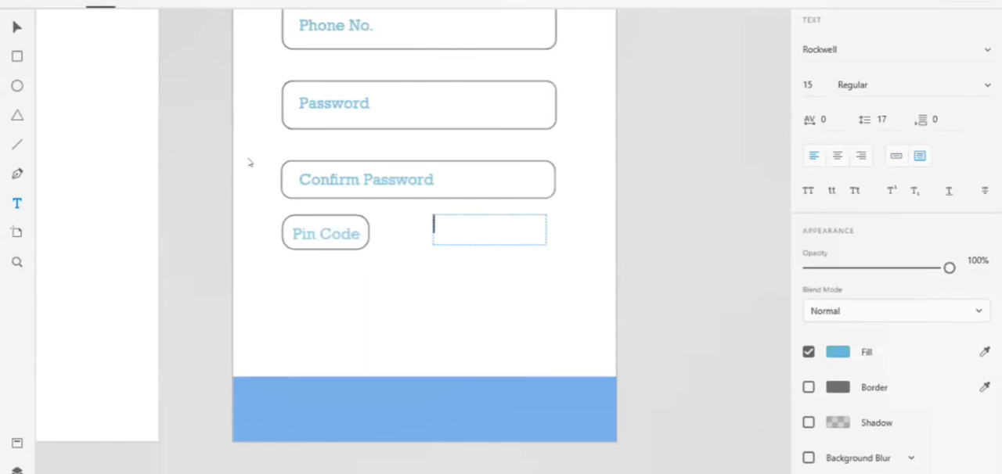
{"action": "left_click", "coordinate": [17, 57]}
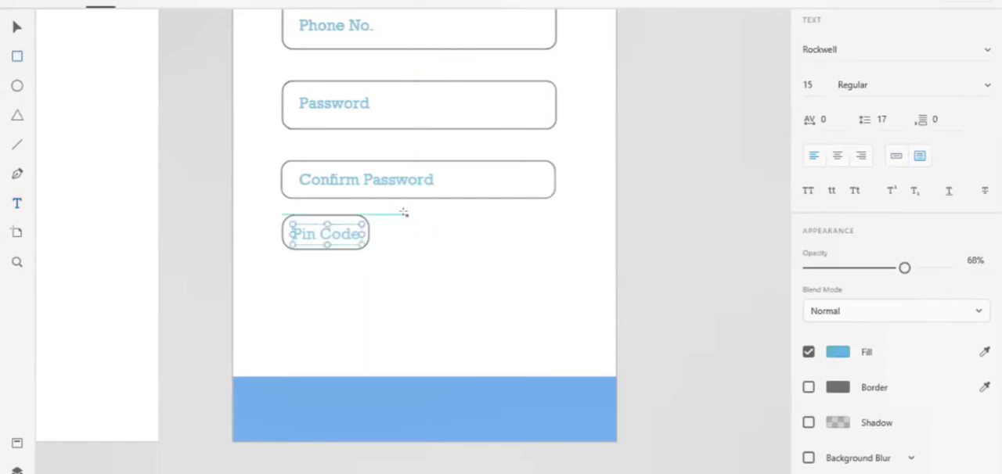
{"action": "left_click_drag", "start_coordinate": [415, 220], "coordinate": [555, 252]}
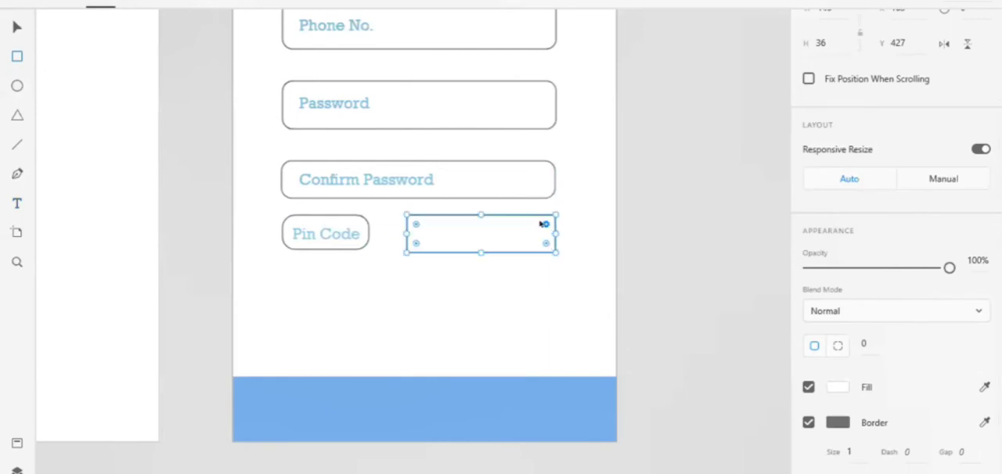
{"action": "left_click_drag", "start_coordinate": [540, 222], "coordinate": [542, 216]}
Add the text "Rooms" inside the field beside "Pin Code" at about Y 436 and lower its opacity to about 68%.
{"action": "left_click_drag", "start_coordinate": [419, 225], "coordinate": [546, 241]}
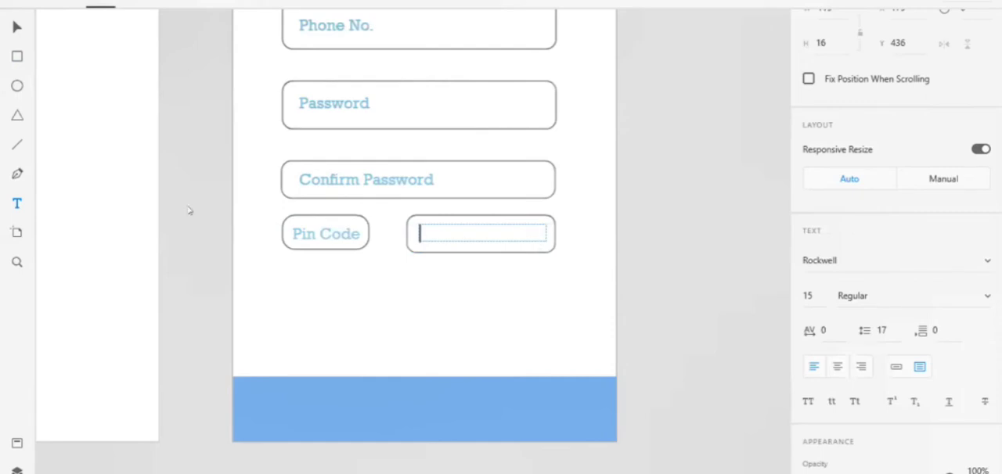
{"action": "type", "text": "Room"}
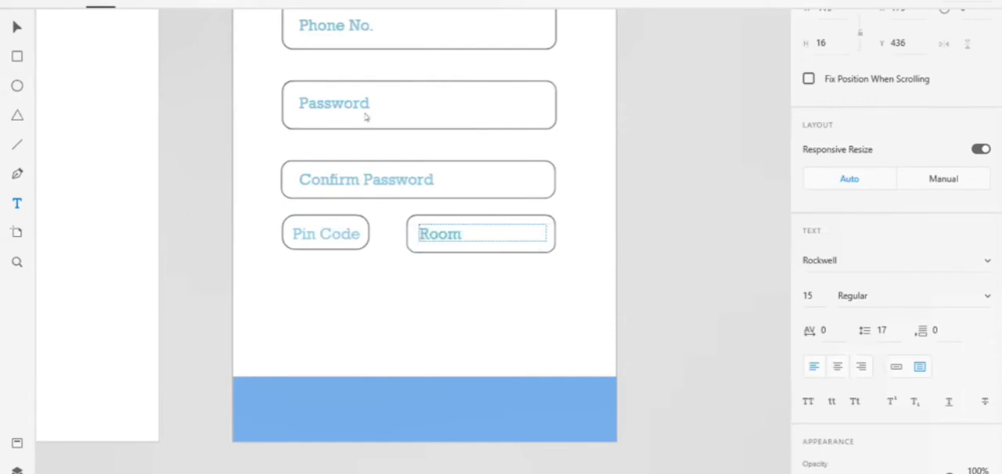
{"action": "key", "text": "BackSpace"}
{"action": "type", "text": "s"}
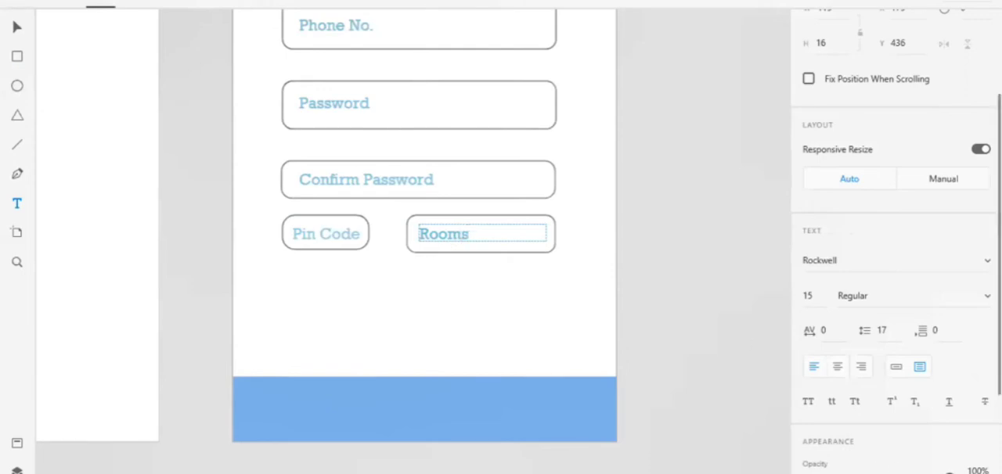
{"action": "left_click_drag", "start_coordinate": [949, 473], "coordinate": [926, 472]}
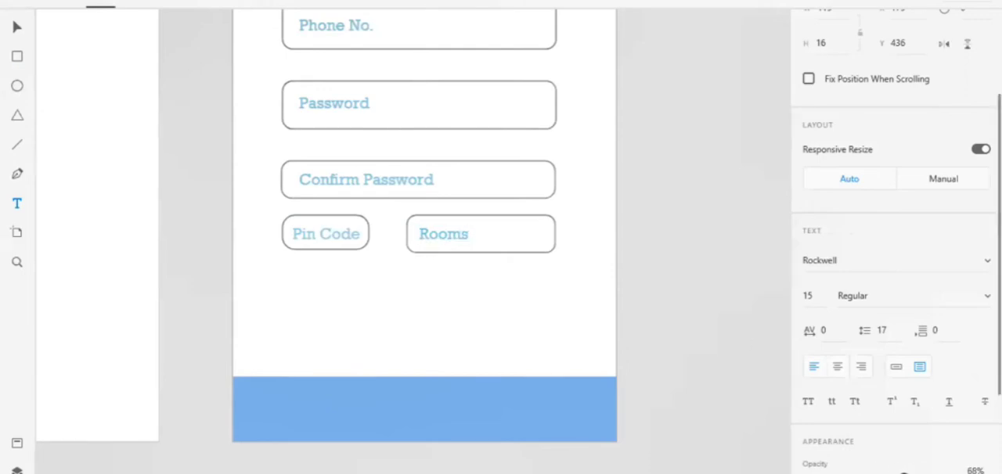
{"action": "left_click", "coordinate": [565, 277]}
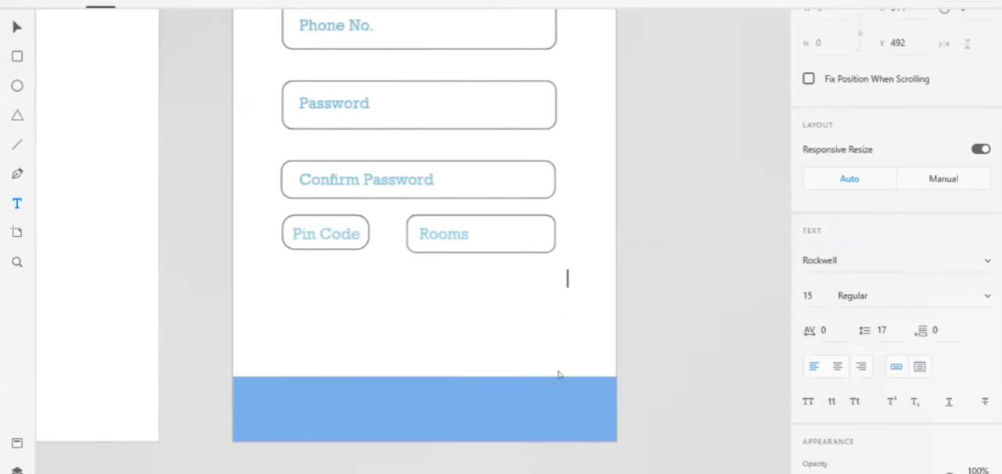
Add the note "*For Any Special Arrangements" in a text frame about 273 by 30 at X 46, Y 539, just above the lower blue bar.
{"action": "left_click", "coordinate": [14, 209]}
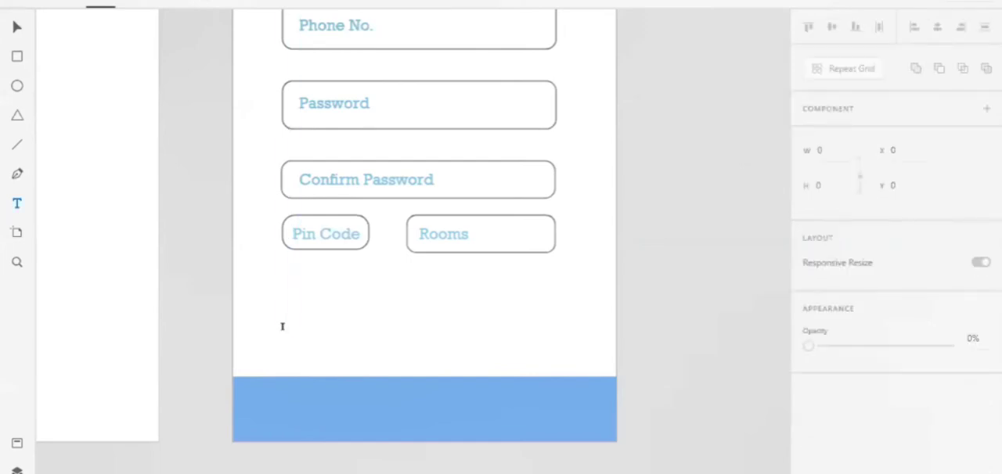
{"action": "left_click_drag", "start_coordinate": [282, 333], "coordinate": [533, 401]}
{"action": "mouse_move", "coordinate": [567, 374]}
{"action": "left_mouse_down"}
{"action": "mouse_move", "coordinate": [570, 351]}
{"action": "mouse_move", "coordinate": [570, 365]}
{"action": "left_mouse_up"}
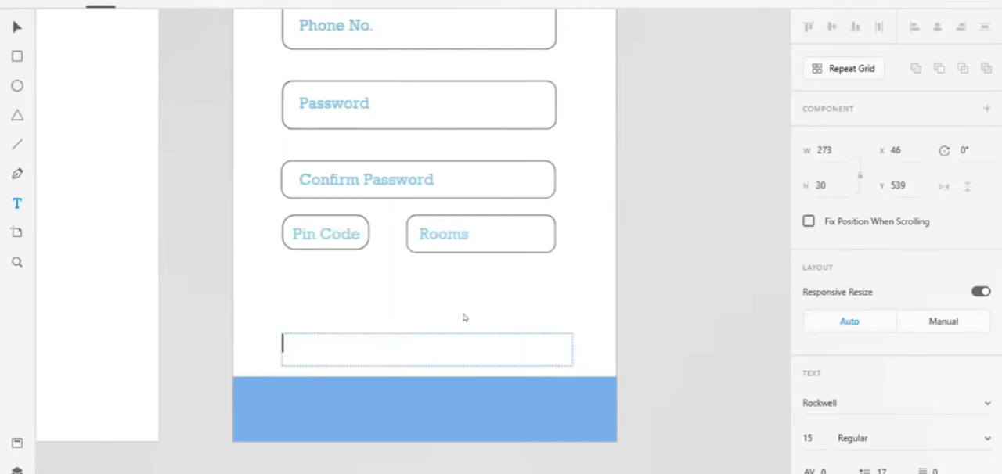
{"action": "type", "text": "*For Any Sp"}
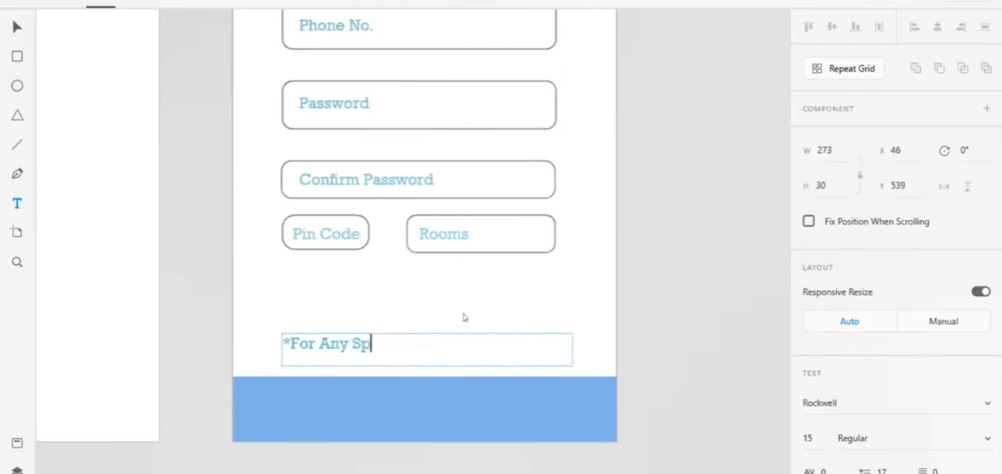
{"action": "type", "text": "ecial Arrangemen"}
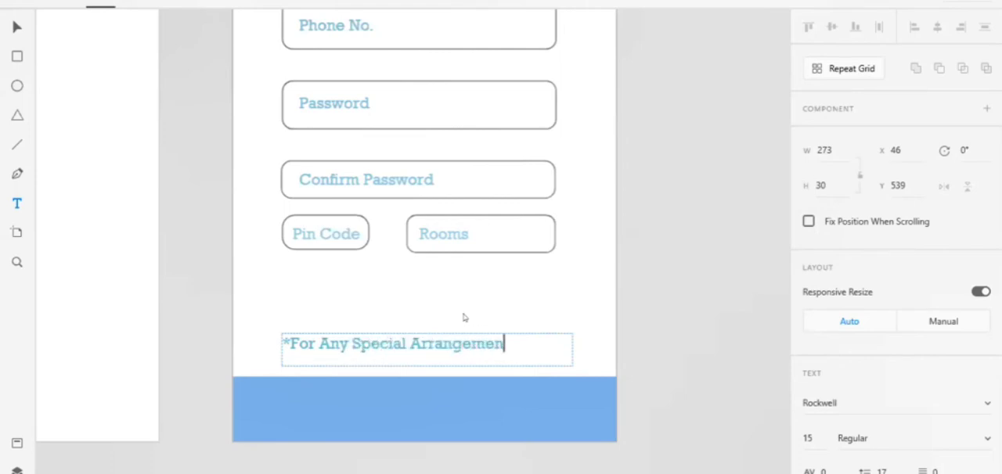
{"action": "type", "text": "ts"}
Insert "Exttra Charges" between the asterisk and "For" in the special arrangements note.
{"action": "key", "text": "Left"}
{"action": "key", "text": "Left"}
{"action": "key", "text": "Left"}
{"action": "key", "text": "Left"}
{"action": "key", "text": "Left"}
{"action": "key", "text": "Left"}
{"action": "key", "text": "Left"}
{"action": "key", "text": "Left"}
{"action": "key", "text": "Left"}
{"action": "key", "text": "Left"}
{"action": "key", "text": "Left"}
{"action": "key", "text": "Left"}
{"action": "key", "text": "Left"}
{"action": "key", "text": "Left"}
{"action": "key", "text": "Left"}
{"action": "key", "text": "Left"}
{"action": "key", "text": "Left"}
{"action": "key", "text": "Left"}
{"action": "key", "text": "Left"}
{"action": "key", "text": "Left"}
{"action": "key", "text": "Right"}
{"action": "type", "text": "Exttra Ch"}
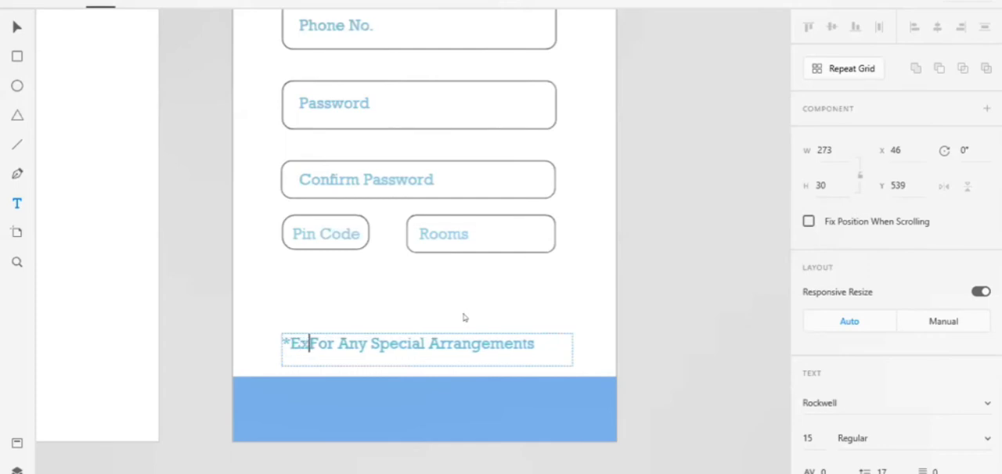
{"action": "type", "text": "arges"}
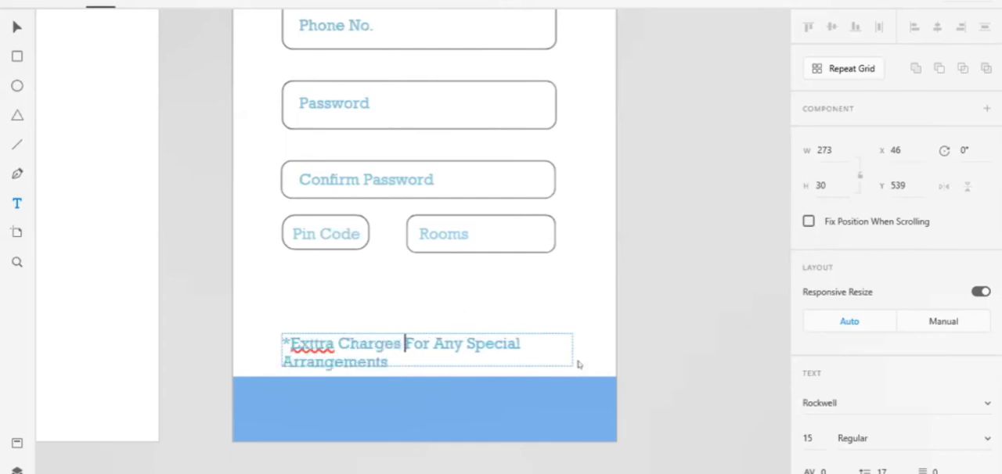
Set the extra charges note's font size to 13 and widen its text frame to about 297 to fit one line.
{"action": "left_click", "coordinate": [817, 437]}
{"action": "type", "text": "13"}
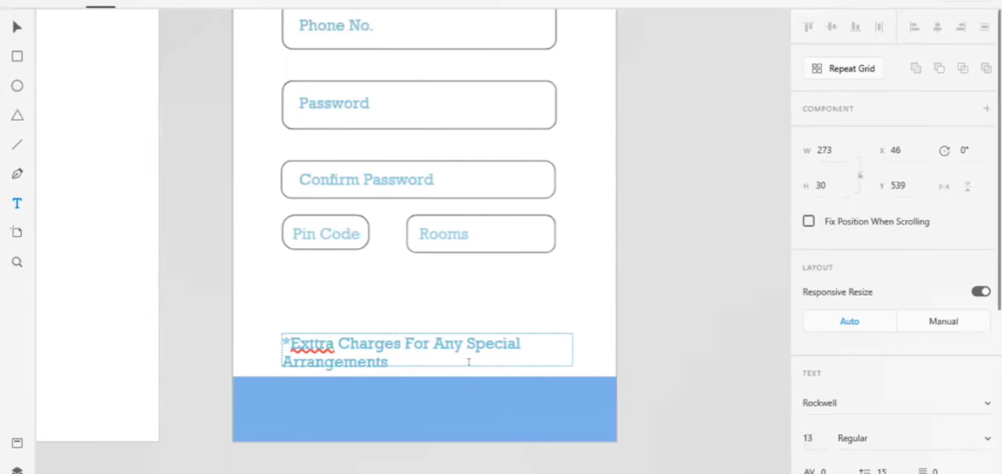
{"action": "double_click", "coordinate": [490, 343]}
{"action": "key", "text": "ctrl+a"}
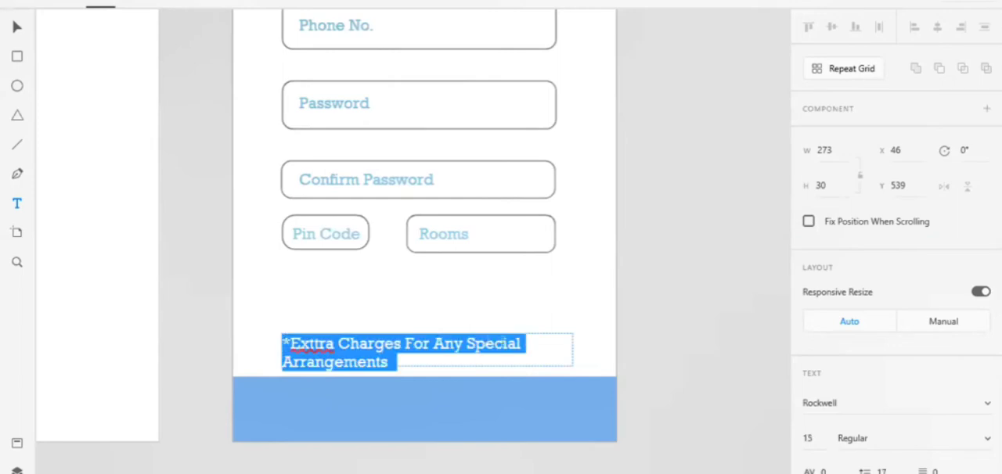
{"action": "left_click", "coordinate": [814, 437]}
{"action": "double_click", "coordinate": [814, 436]}
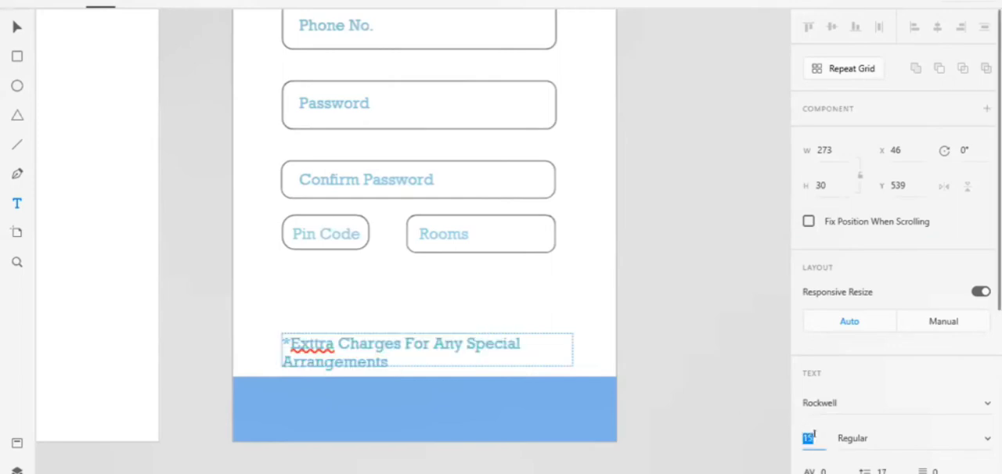
{"action": "type", "text": "13"}
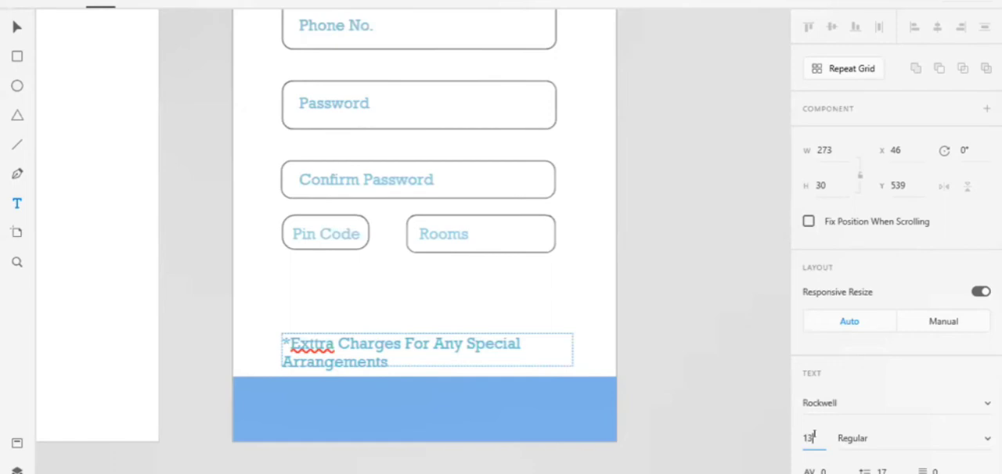
{"action": "key", "text": "Return"}
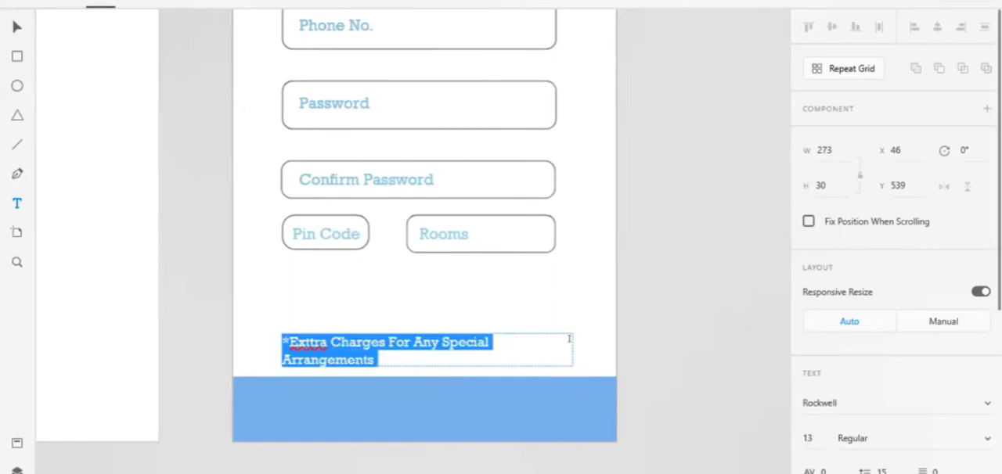
{"action": "key", "text": "Escape"}
{"action": "left_click_drag", "start_coordinate": [569, 344], "coordinate": [596, 348]}
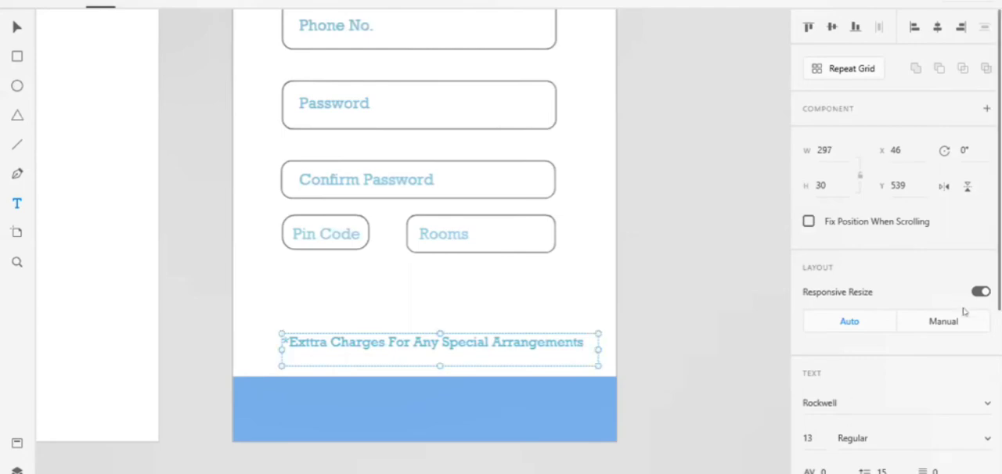
Change the fill of the extra charges note to the grey-blue #ADC4CC.
{"action": "scroll", "coordinate": [883, 386], "scroll_direction": "down", "scroll_amount": 5}
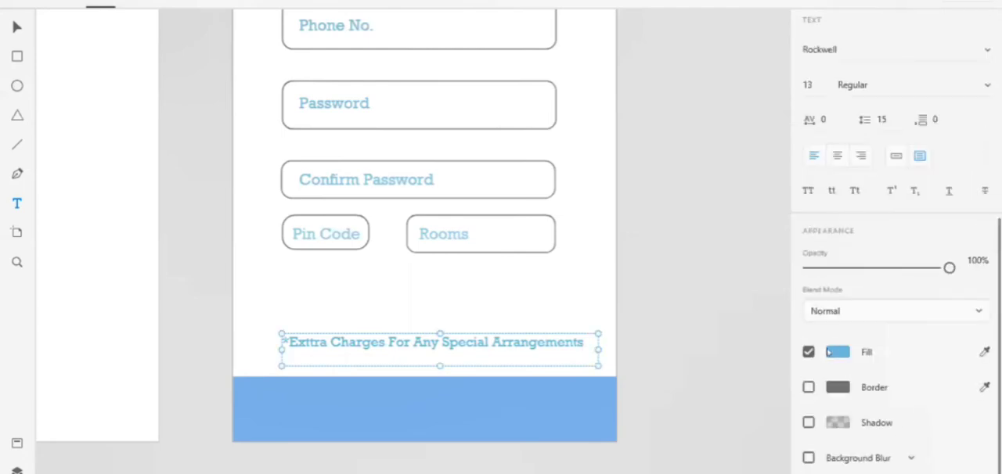
{"action": "left_click", "coordinate": [833, 352]}
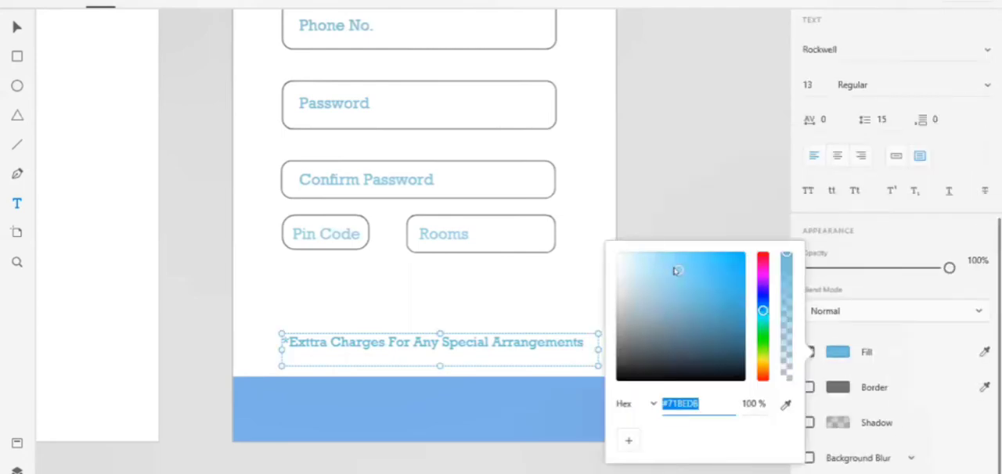
{"action": "left_click_drag", "start_coordinate": [678, 271], "coordinate": [634, 279]}
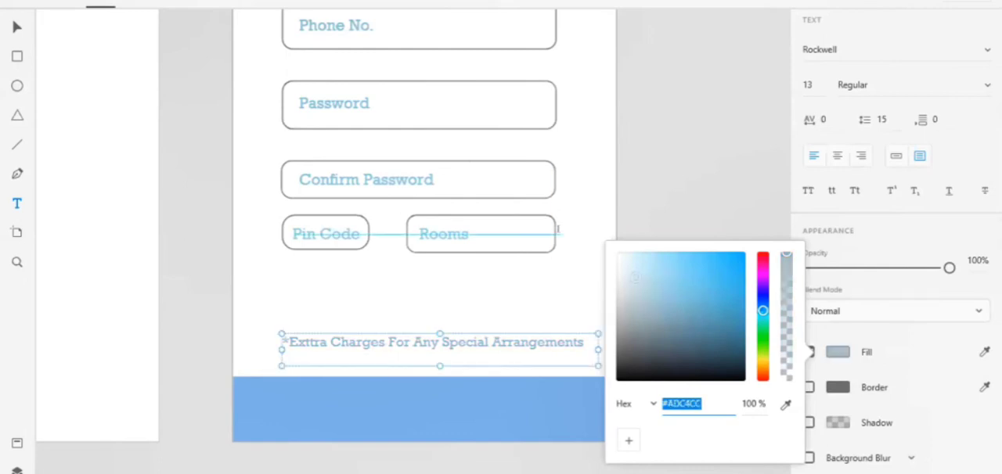
{"action": "scroll", "coordinate": [707, 159], "scroll_direction": "up", "scroll_amount": 3}
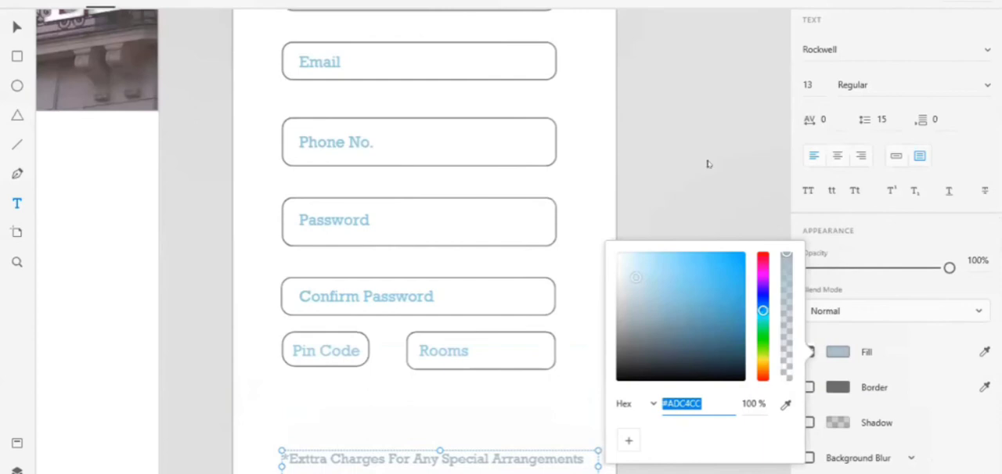
{"action": "left_click", "coordinate": [707, 160]}
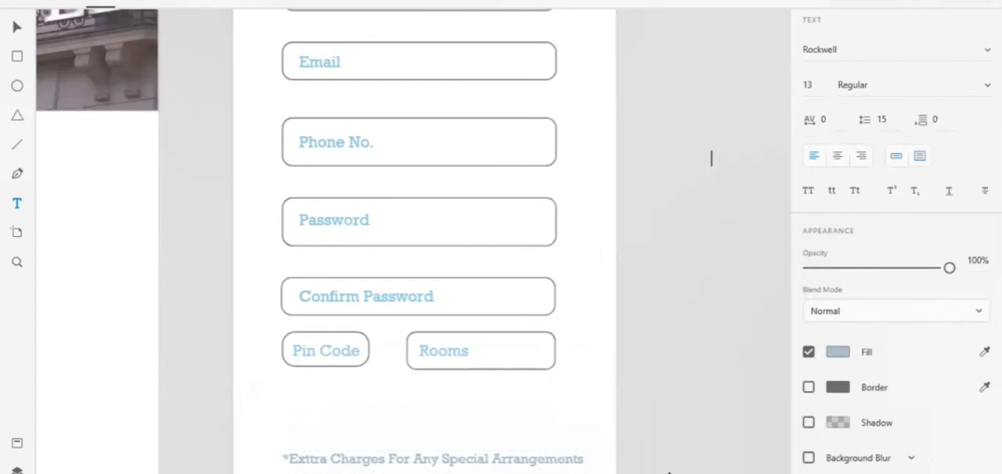
{"action": "left_click", "coordinate": [18, 27]}
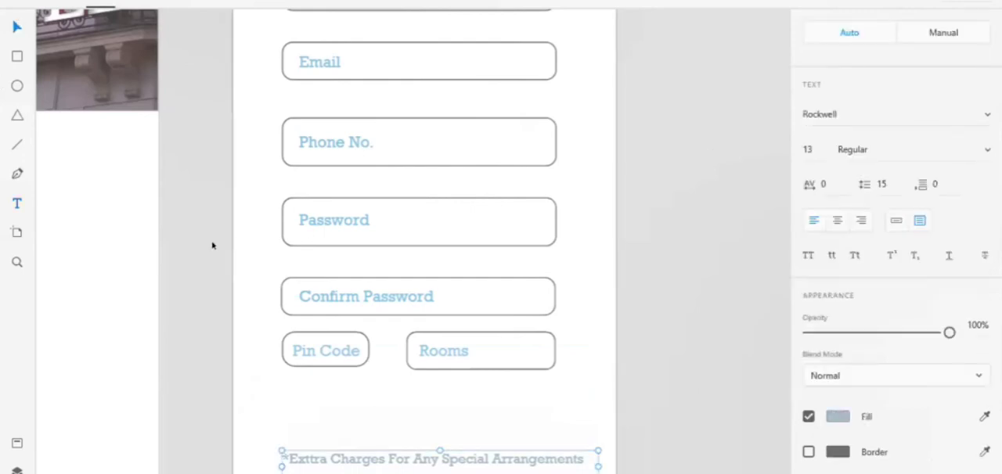
{"action": "scroll", "coordinate": [211, 246], "scroll_direction": "down", "scroll_amount": 5}
{"action": "left_click", "coordinate": [375, 388]}
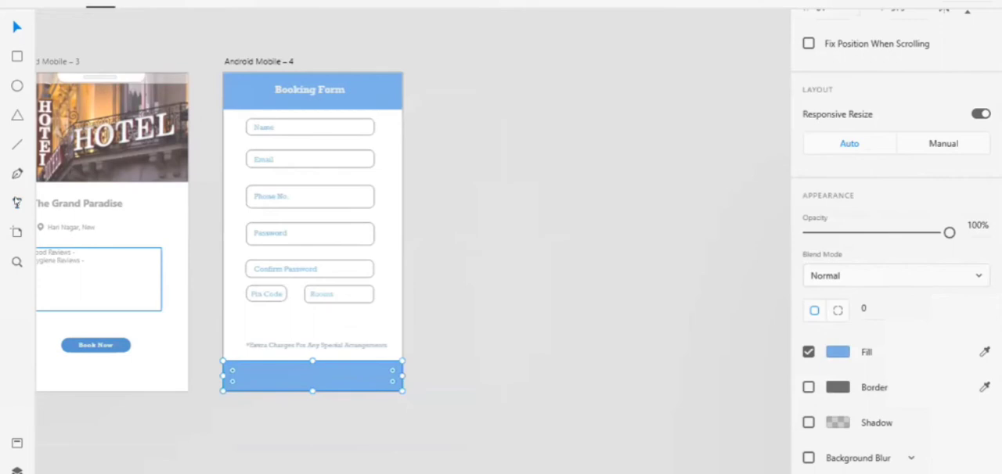
{"action": "left_click", "coordinate": [16, 203]}
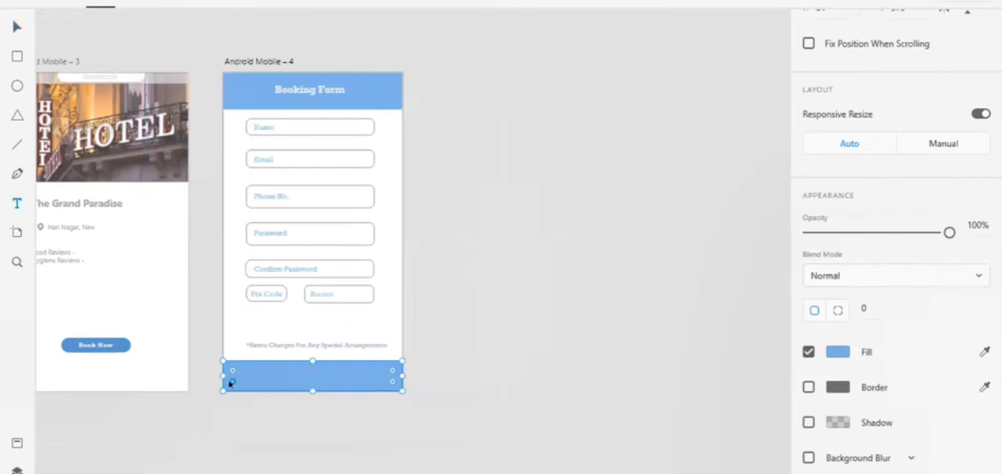
{"action": "left_click", "coordinate": [242, 366]}
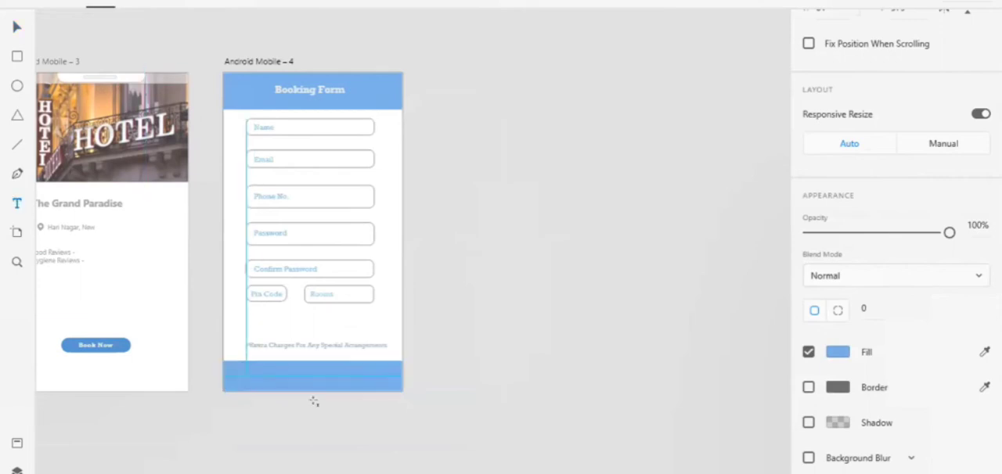
{"action": "left_click_drag", "start_coordinate": [314, 402], "coordinate": [381, 384]}
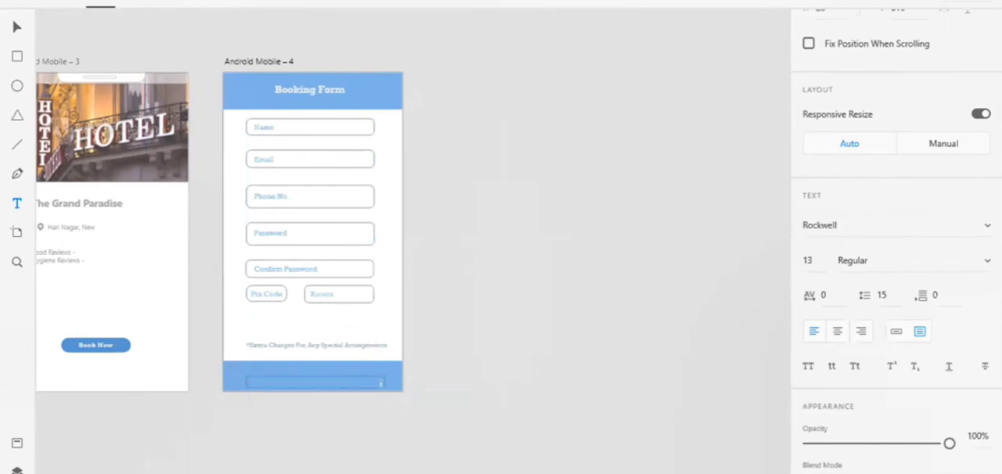
{"action": "left_click", "coordinate": [14, 29]}
Add the text "payment" in a text frame across the lower blue bar and set its font size to 20.
{"action": "left_click", "coordinate": [309, 372]}
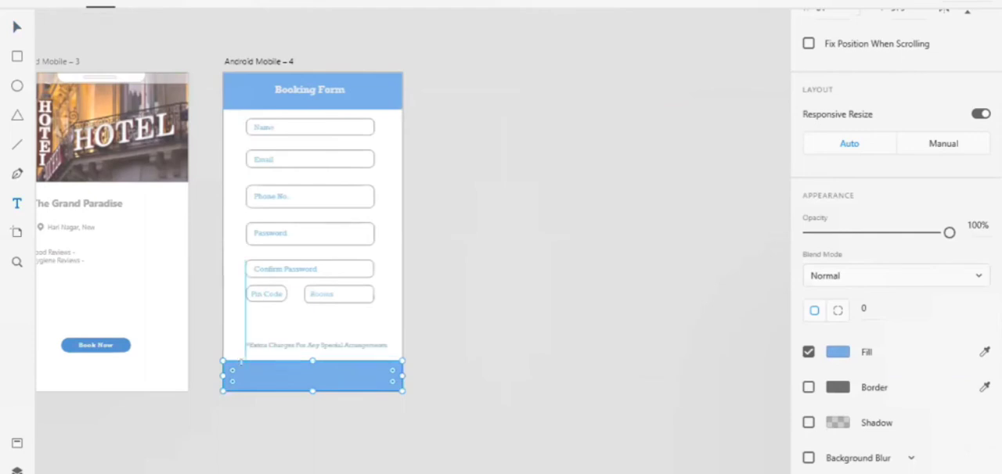
{"action": "left_click_drag", "start_coordinate": [242, 362], "coordinate": [380, 385]}
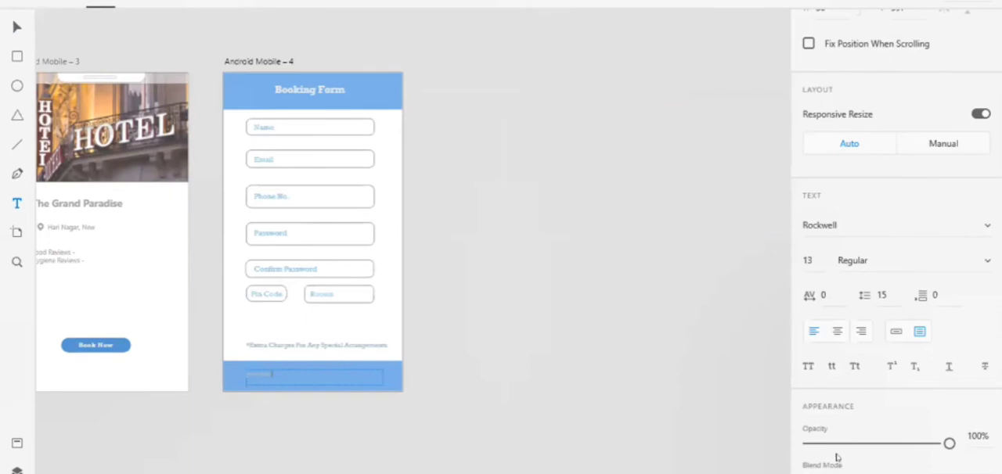
{"action": "scroll", "coordinate": [835, 454], "scroll_direction": "down", "scroll_amount": 3}
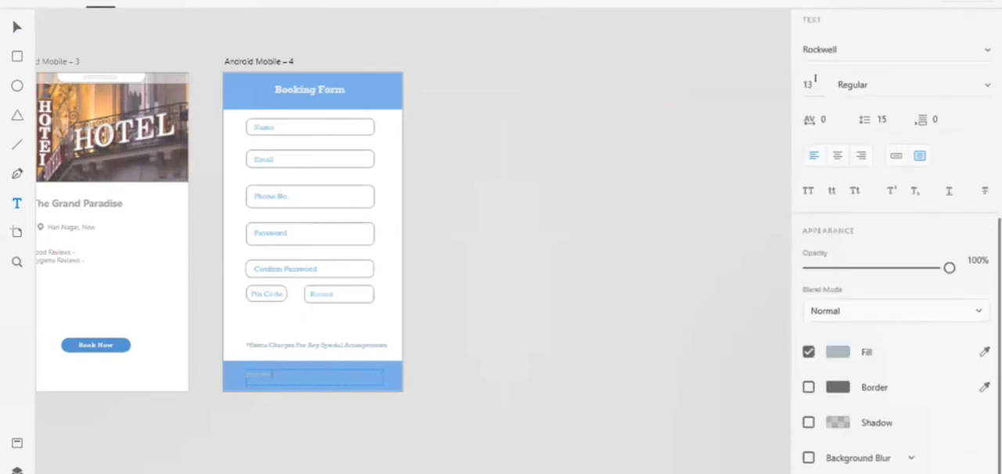
{"action": "left_click", "coordinate": [812, 83]}
{"action": "type", "text": "20"}
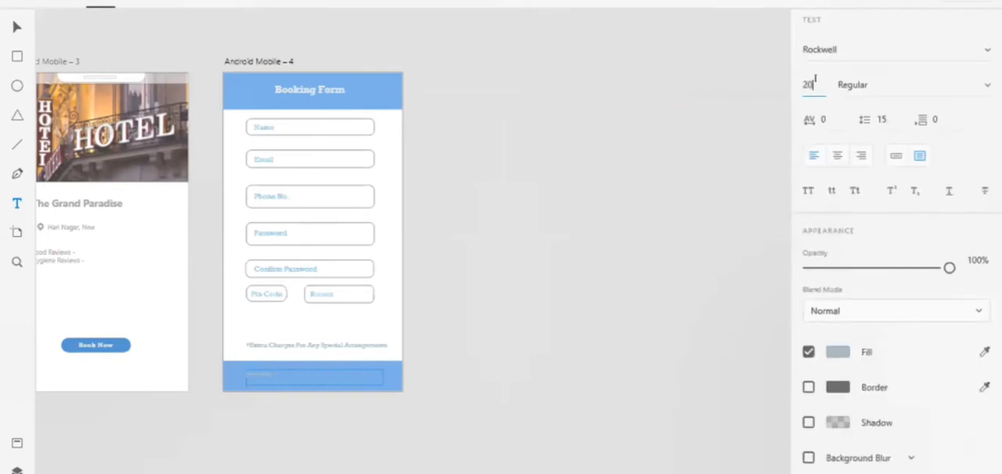
{"action": "key", "text": "Return"}
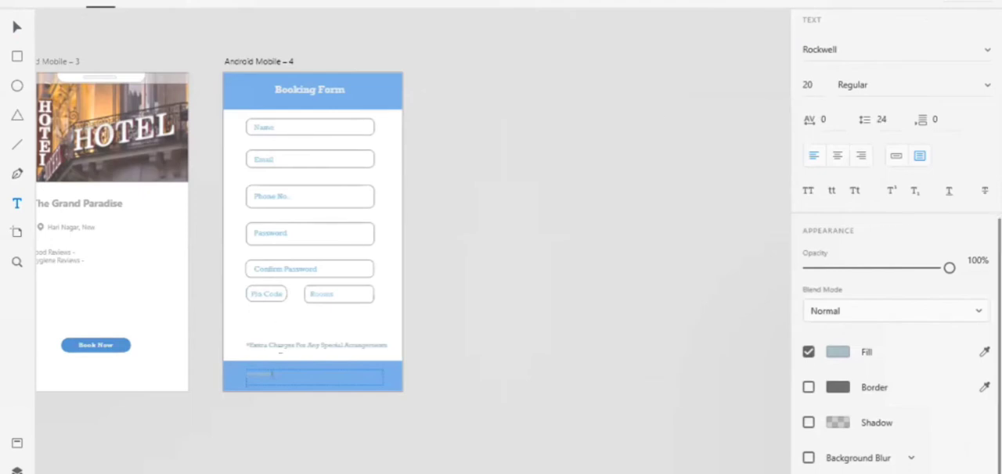
{"action": "double_click", "coordinate": [287, 374]}
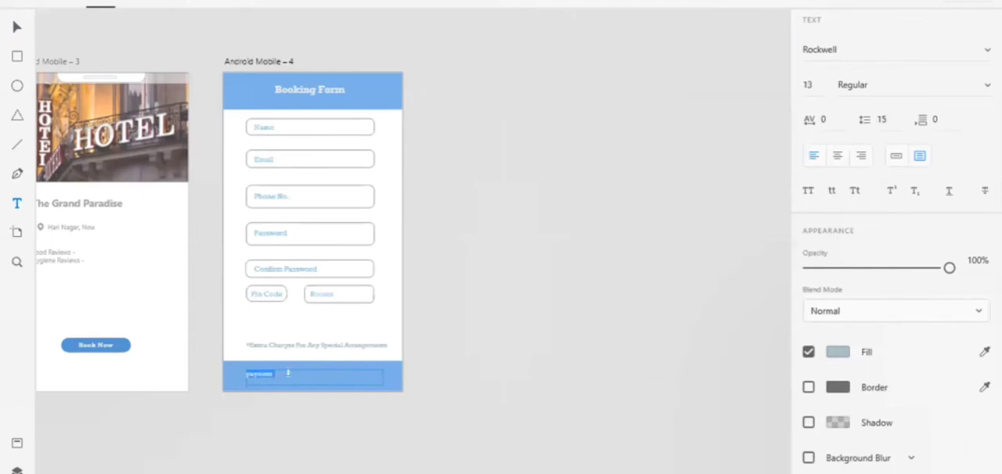
{"action": "left_click", "coordinate": [807, 84]}
{"action": "type", "text": "20"}
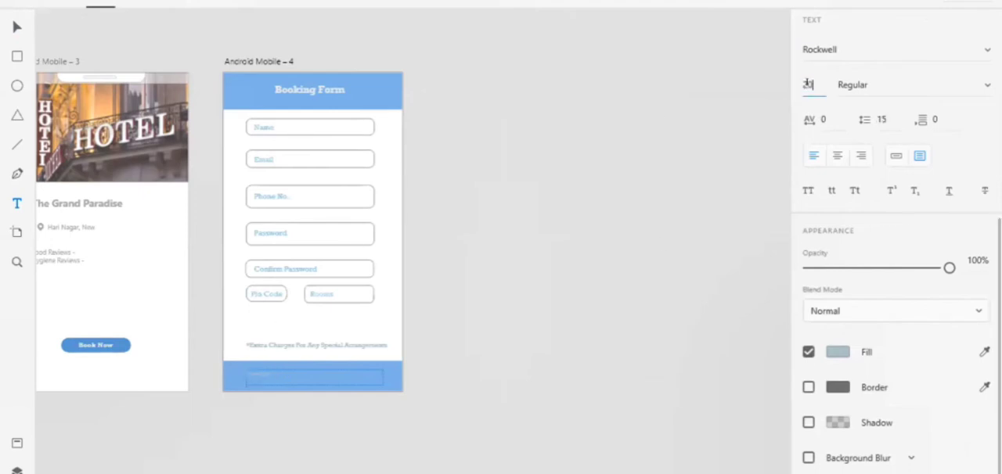
{"action": "key", "text": "Return"}
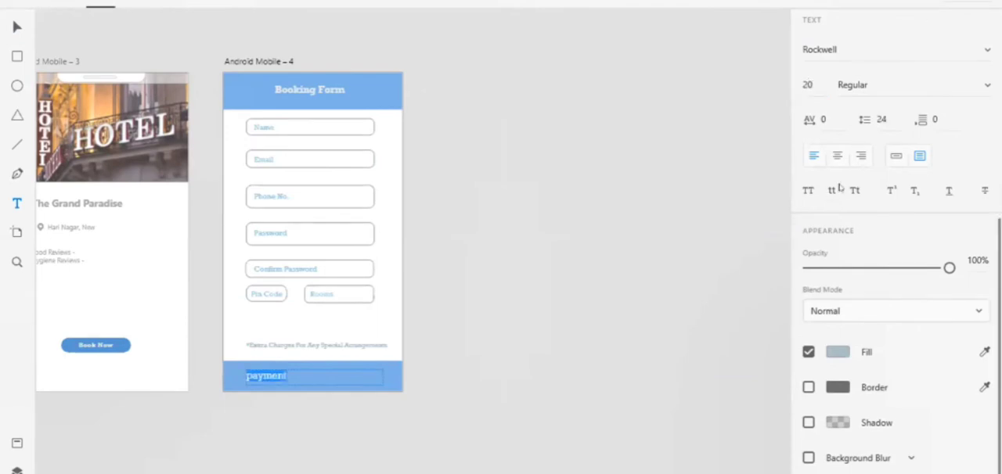
Make the "payment" text in the lower bar uppercase, bold and centre-aligned within its frame.
{"action": "left_click", "coordinate": [810, 192]}
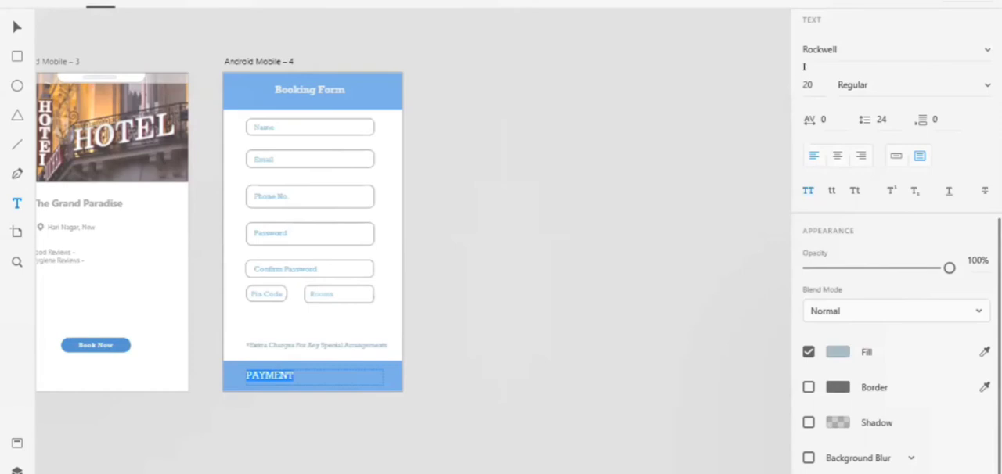
{"action": "left_click", "coordinate": [877, 79]}
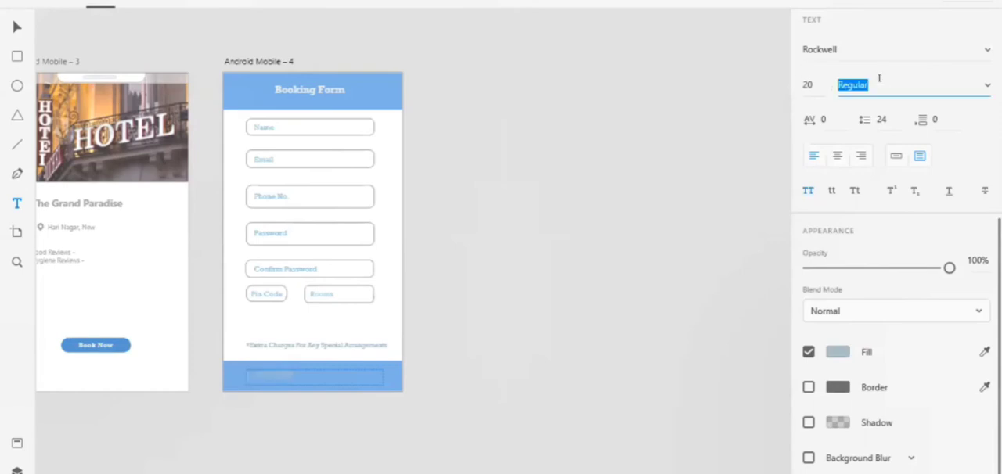
{"action": "key", "text": "BackSpace"}
{"action": "type", "text": "Bold"}
{"action": "key", "text": "Return"}
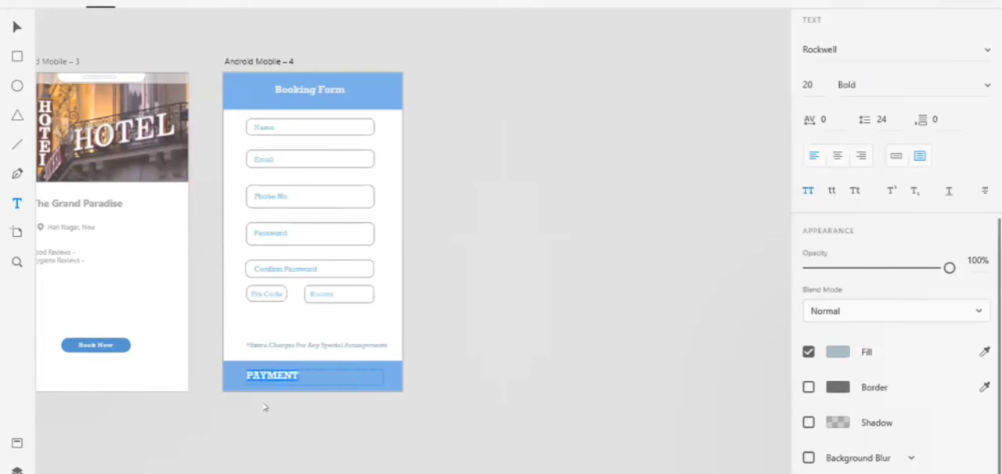
{"action": "left_click", "coordinate": [836, 157]}
{"action": "key", "text": "Escape"}
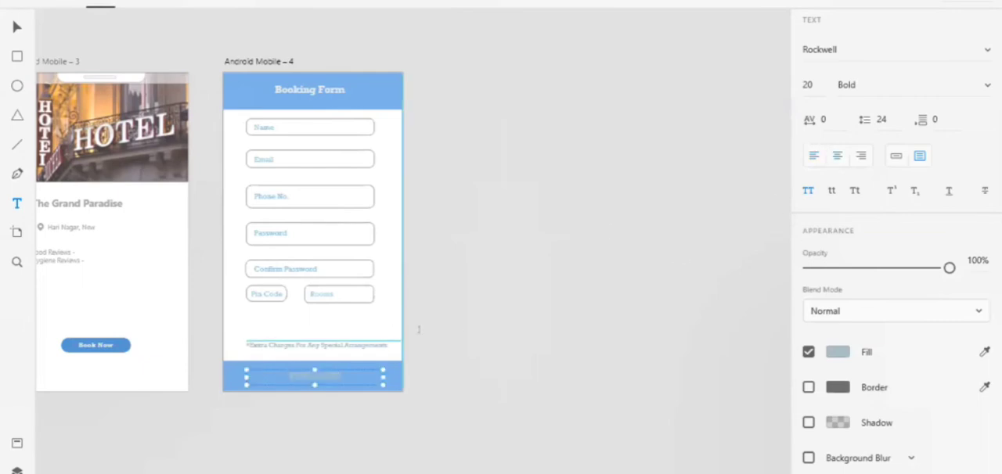
{"action": "key", "text": "Escape"}
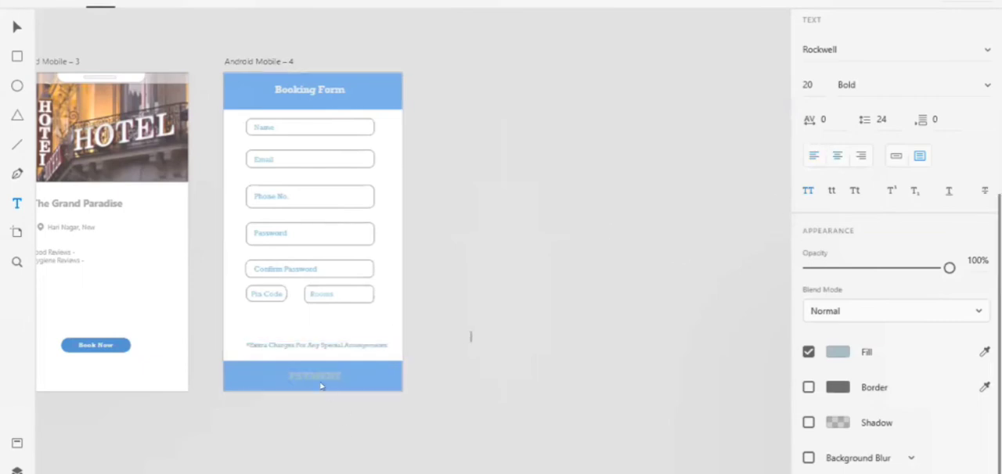
Change the fill of the whole "PAYMENT" text to the near-white #EBF0F2.
{"action": "left_click", "coordinate": [321, 373]}
{"action": "scroll", "coordinate": [321, 373], "scroll_direction": "up", "scroll_amount": 10}
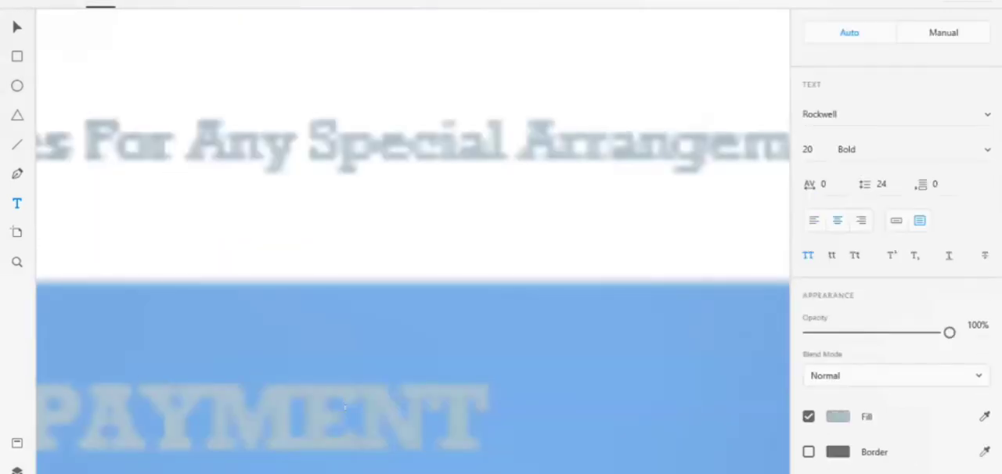
{"action": "left_click", "coordinate": [347, 417]}
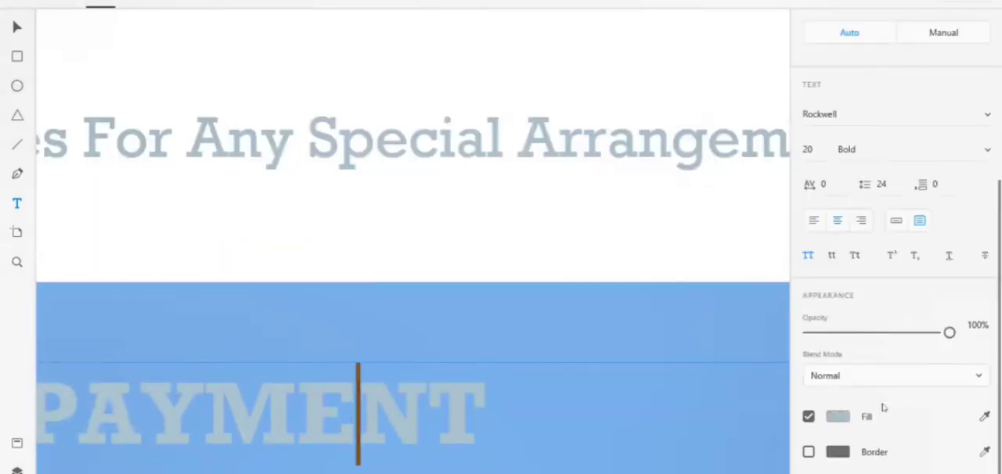
{"action": "left_click", "coordinate": [836, 415]}
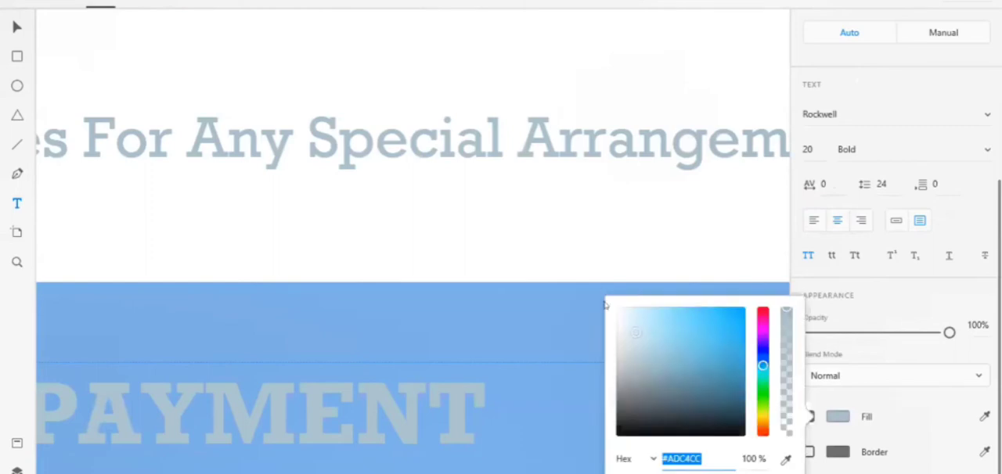
{"action": "left_click", "coordinate": [443, 400]}
{"action": "key", "text": "ctrl+a"}
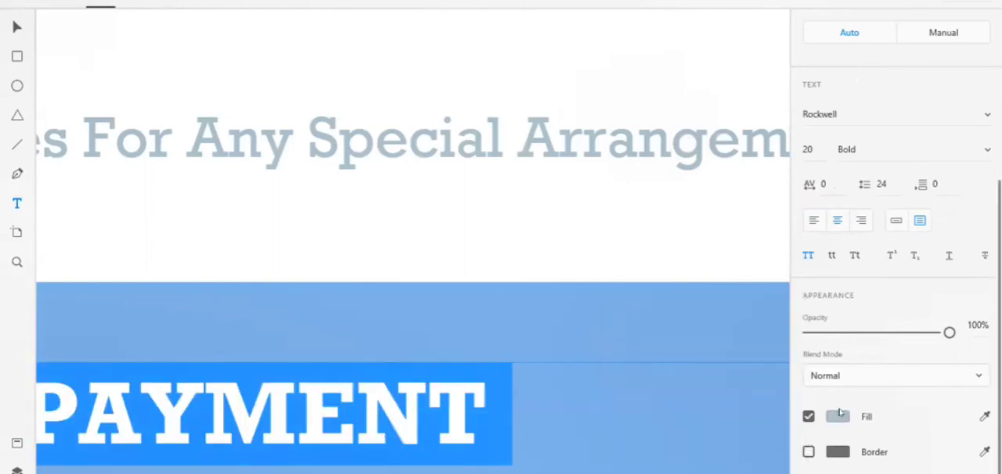
{"action": "left_click", "coordinate": [836, 415]}
{"action": "left_click", "coordinate": [622, 313]}
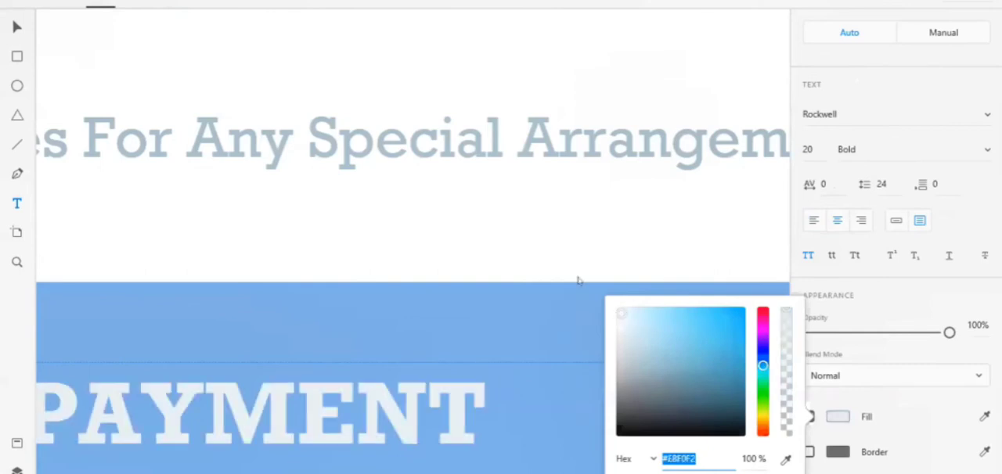
{"action": "left_click", "coordinate": [570, 335]}
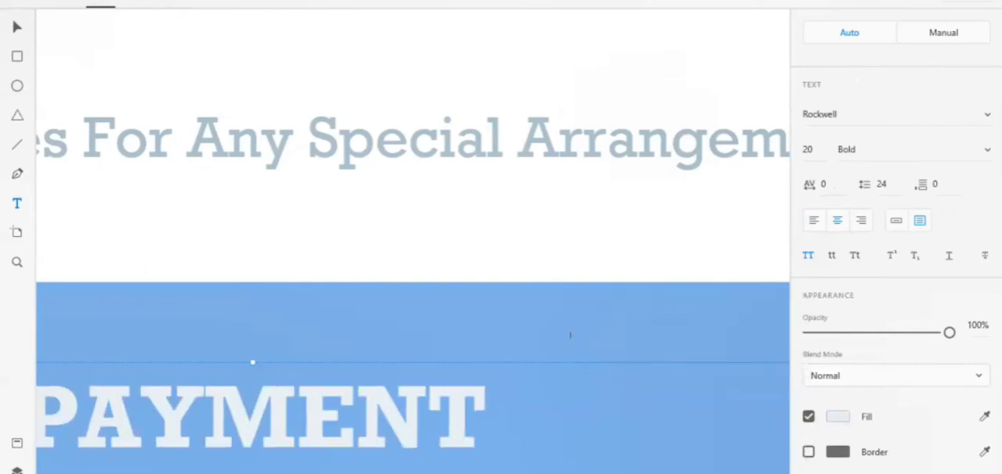
Finish editing the PAYMENT text, return to the Select tool and open the Wireframes UI kit.
{"action": "scroll", "coordinate": [571, 336], "scroll_direction": "down", "scroll_amount": 5}
{"action": "left_click", "coordinate": [593, 432]}
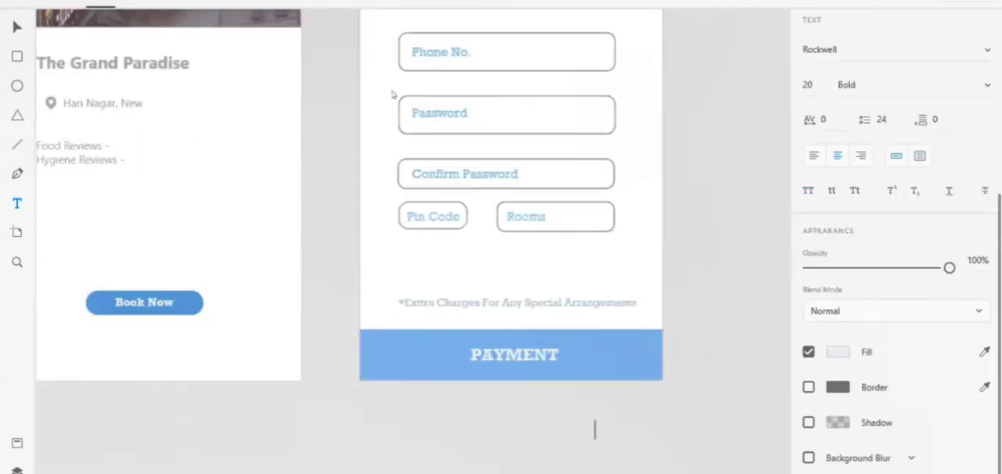
{"action": "left_click", "coordinate": [17, 30]}
{"action": "scroll", "coordinate": [697, 224], "scroll_direction": "up", "scroll_amount": 5}
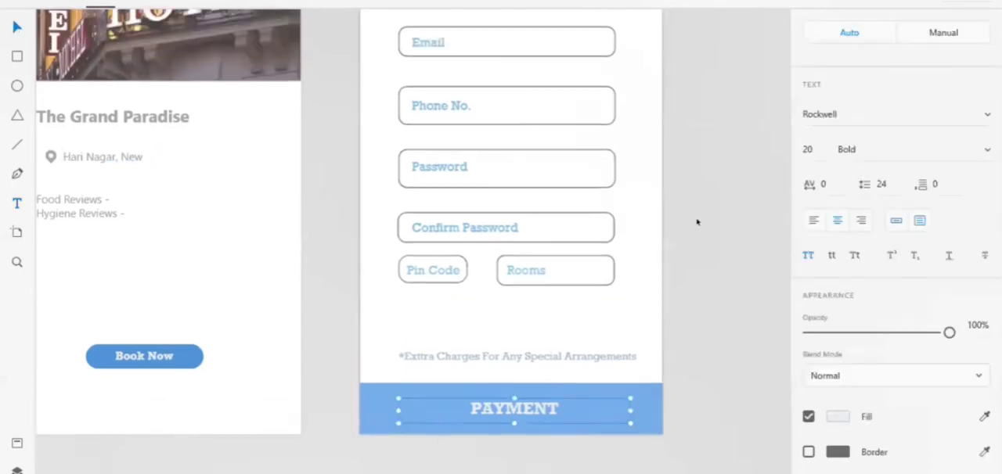
{"action": "key", "text": "ctrl+0"}
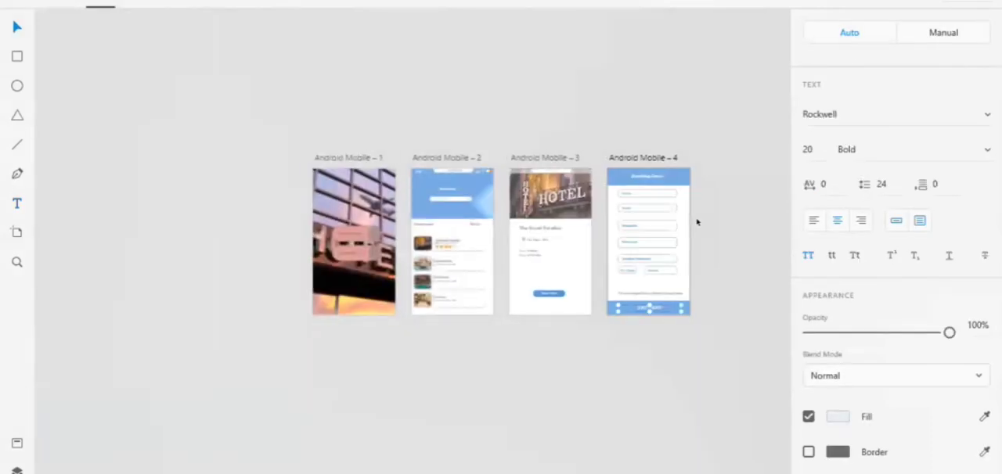
{"action": "scroll", "coordinate": [697, 223], "scroll_direction": "up", "scroll_amount": 5}
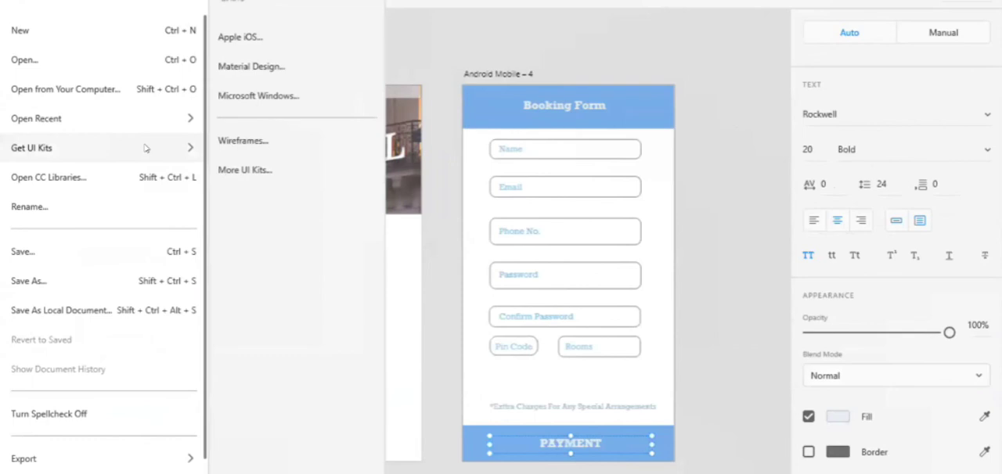
{"action": "left_click", "coordinate": [613, 25]}
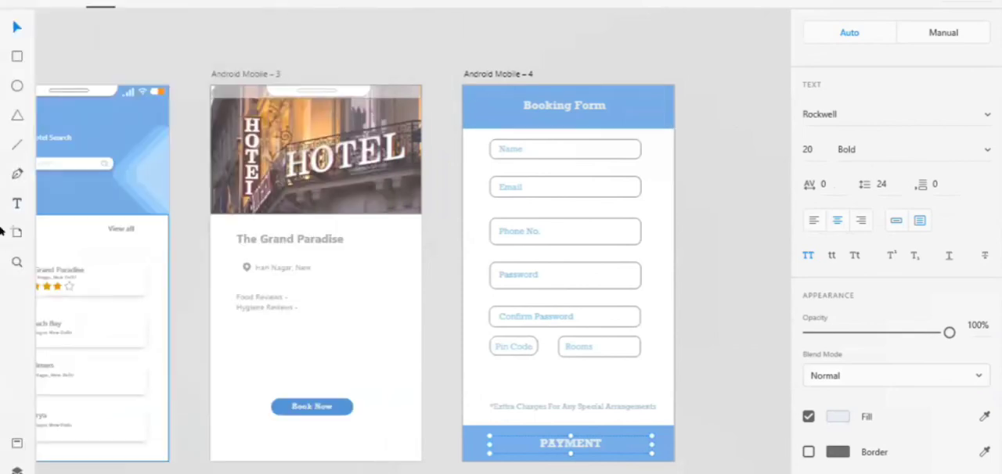
{"action": "left_click", "coordinate": [15, 2]}
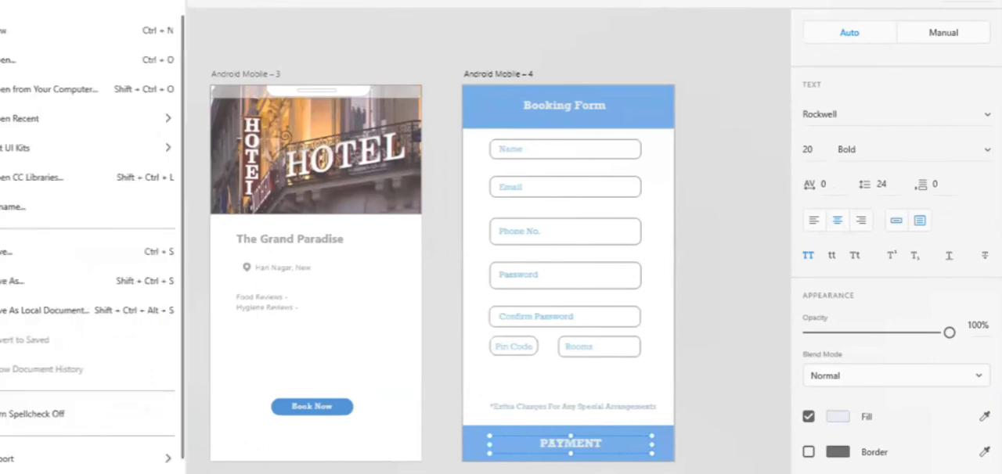
{"action": "mouse_move", "coordinate": [93, 137]}
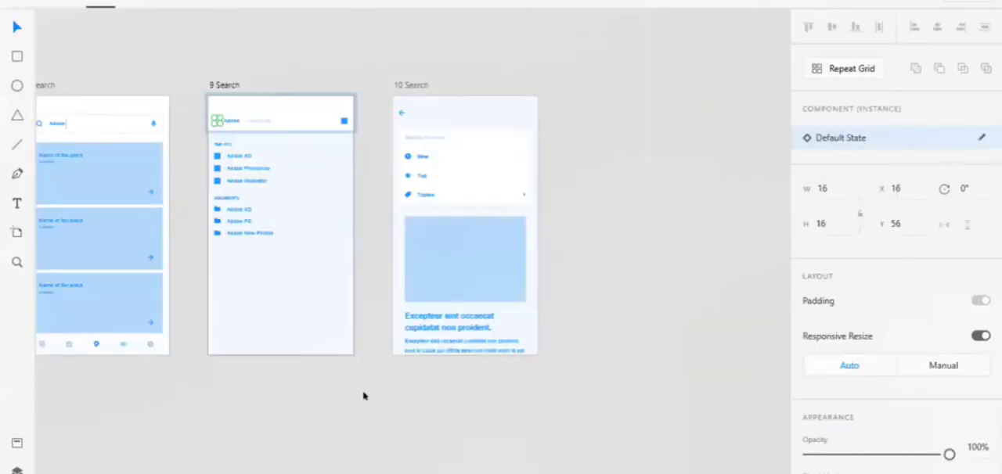
Copy the back arrow icon from the kit's "10 Search" artboard and paste it onto the Android Mobile – 3 artboard.
{"action": "left_click", "coordinate": [363, 396]}
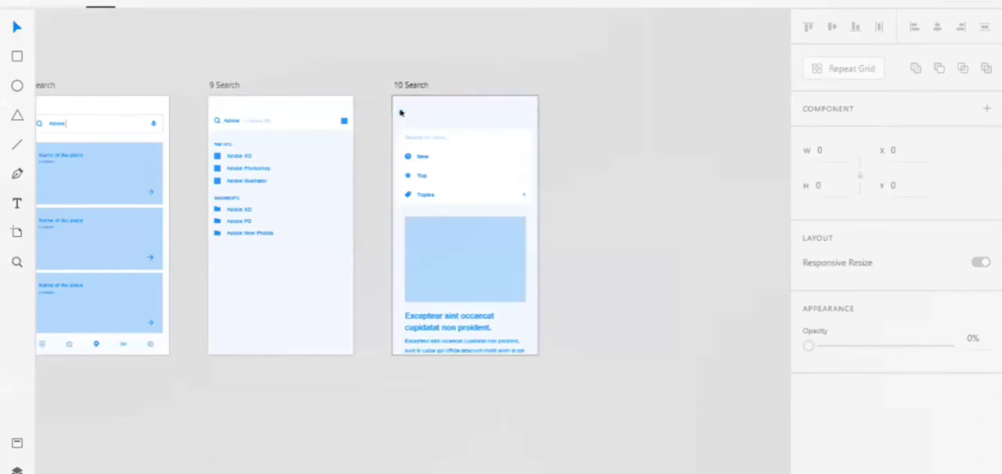
{"action": "left_click", "coordinate": [400, 113]}
{"action": "scroll", "coordinate": [398, 118], "scroll_direction": "up", "scroll_amount": 10}
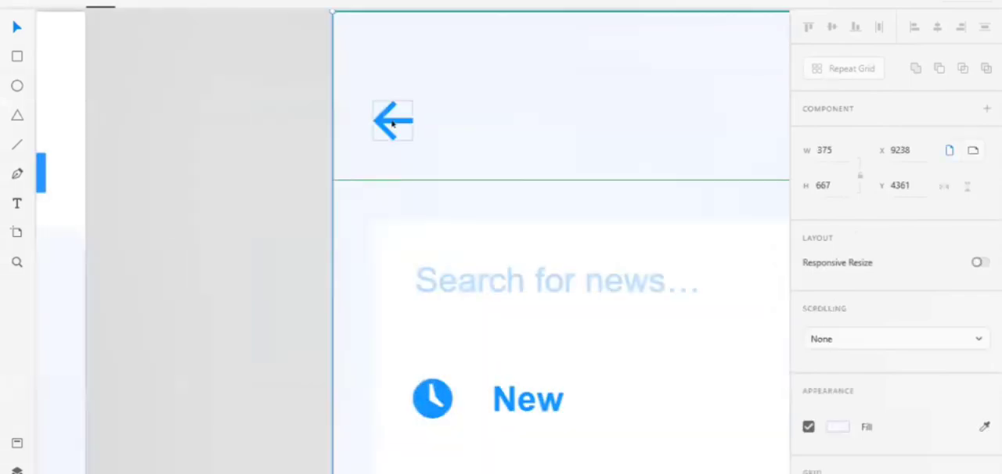
{"action": "left_click", "coordinate": [393, 123]}
{"action": "key", "text": "alt"}
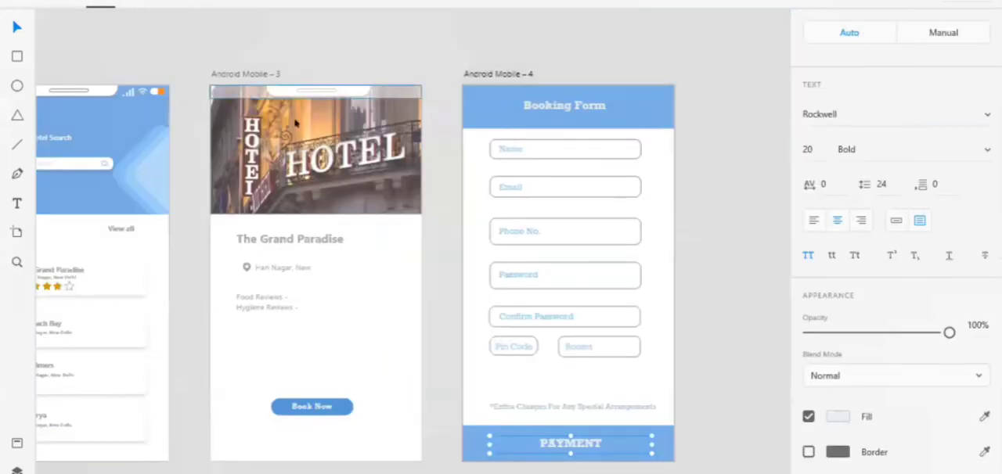
{"action": "left_click", "coordinate": [263, 126]}
{"action": "key", "text": "ctrl+v"}
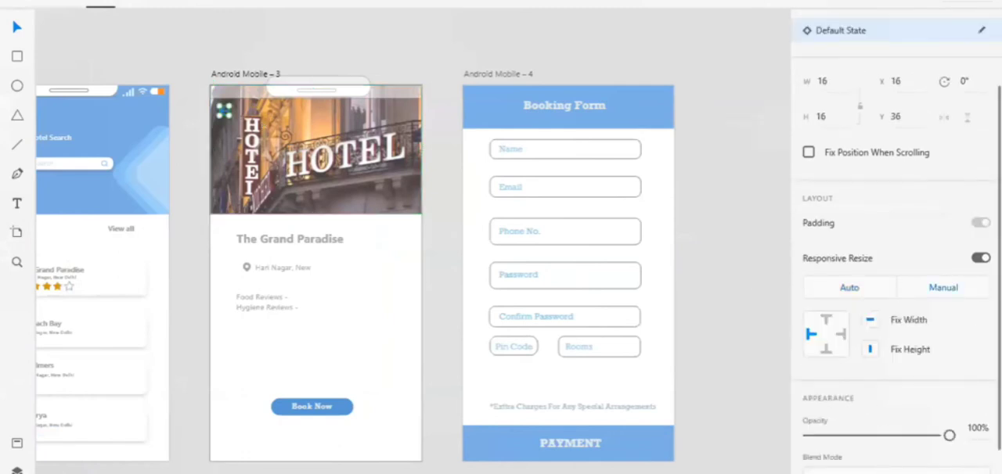
Enable a border on the back arrow over the hotel photo and deselect it.
{"action": "scroll", "coordinate": [860, 348], "scroll_direction": "down", "scroll_amount": 3}
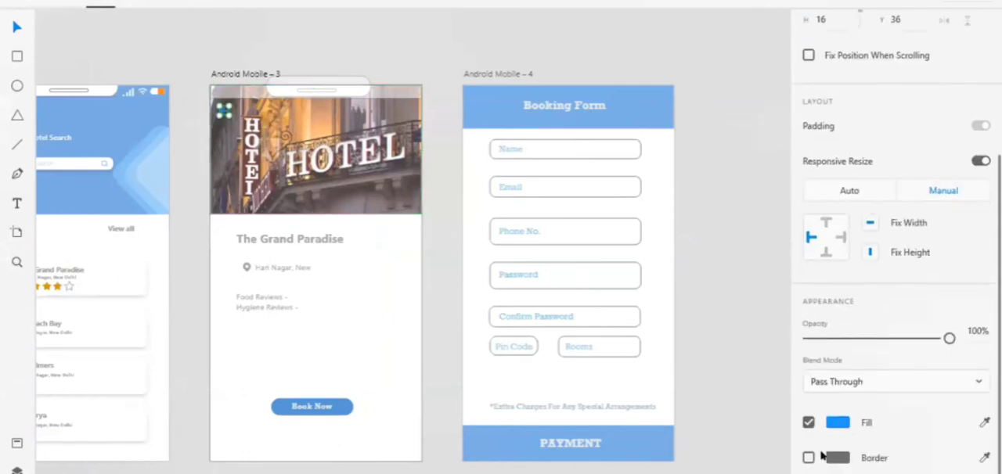
{"action": "left_click", "coordinate": [809, 458]}
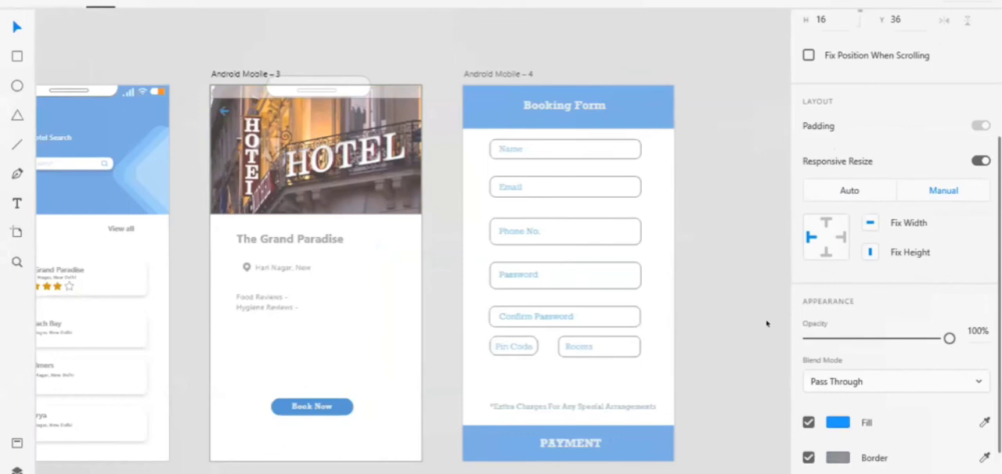
{"action": "left_click", "coordinate": [343, 46]}
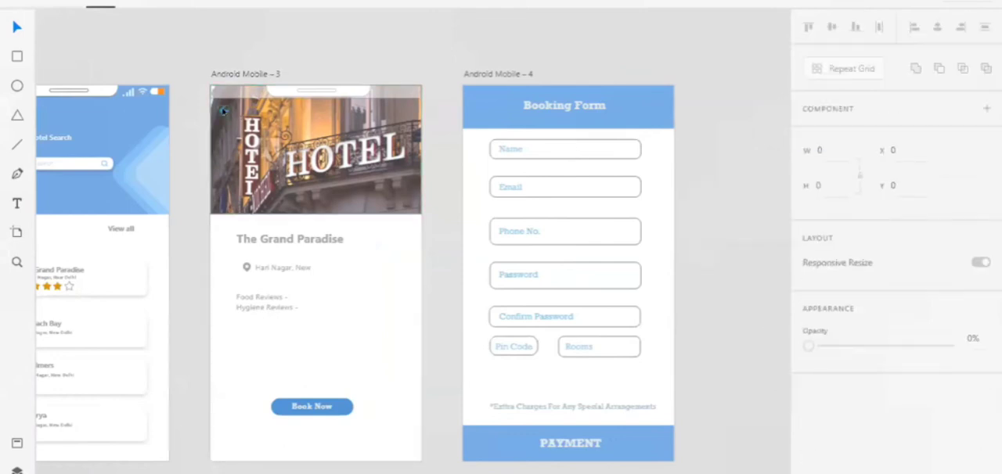
Copy the back arrow into the Booking Form header and change the copy's fill to near-white.
{"action": "left_click", "coordinate": [224, 111]}
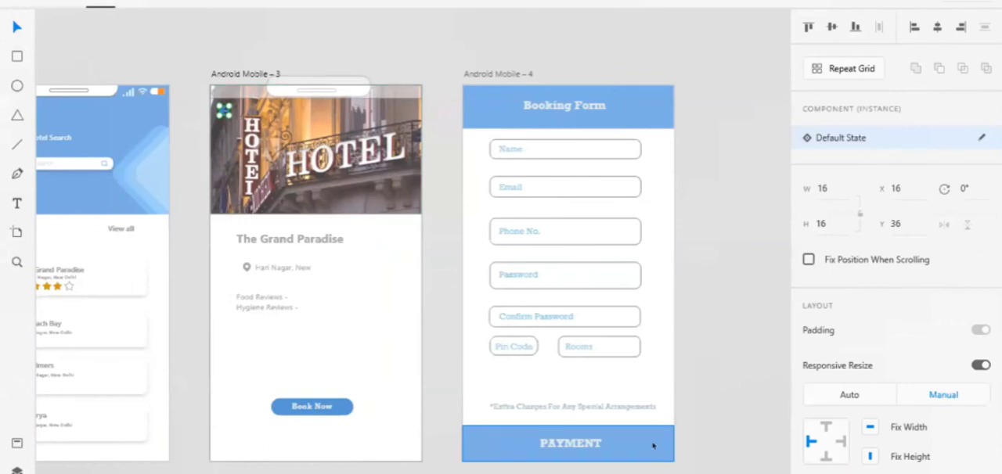
{"action": "left_click", "coordinate": [653, 445]}
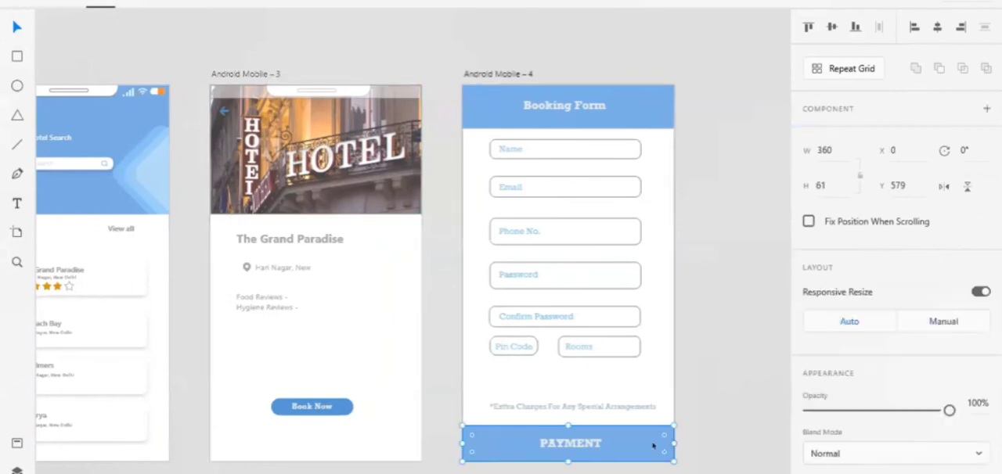
{"action": "key", "text": "ctrl+v"}
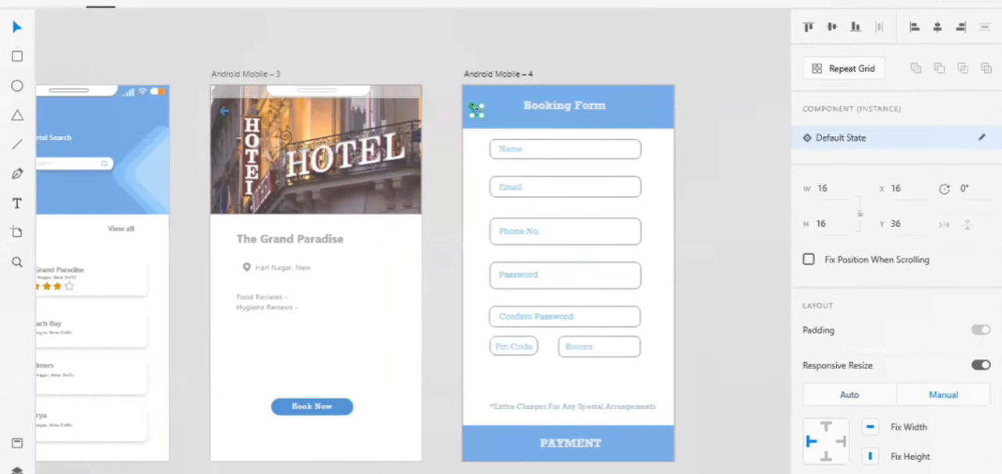
{"action": "scroll", "coordinate": [822, 394], "scroll_direction": "down", "scroll_amount": 5}
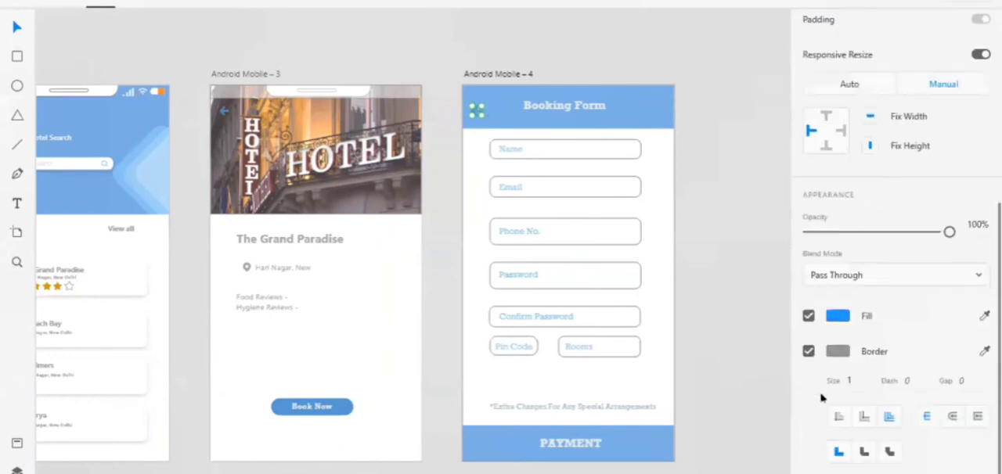
{"action": "left_click", "coordinate": [836, 315]}
{"action": "left_click", "coordinate": [618, 232]}
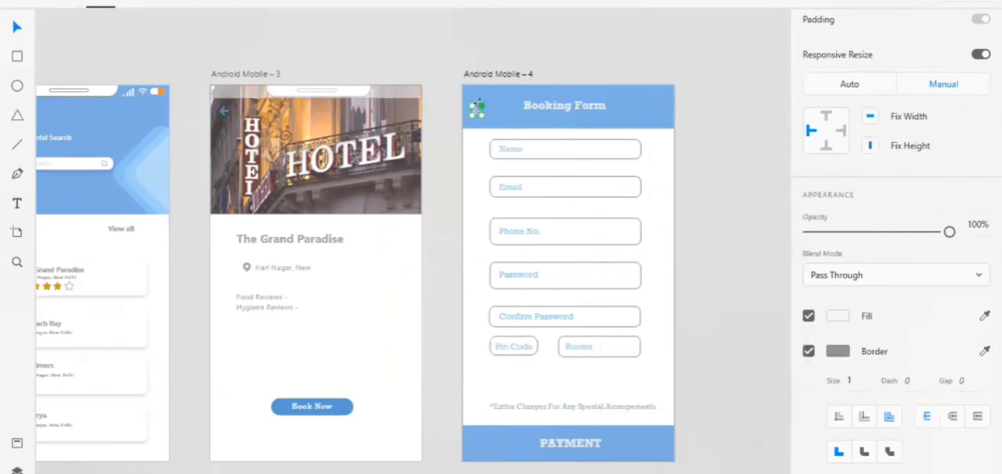
Enlarge the back arrow slightly in the Booking Form header and turn off its border.
{"action": "left_click", "coordinate": [477, 107]}
{"action": "mouse_move", "coordinate": [476, 102]}
{"action": "left_mouse_down"}
{"action": "mouse_move", "coordinate": [487, 93]}
{"action": "mouse_move", "coordinate": [477, 92]}
{"action": "left_mouse_up"}
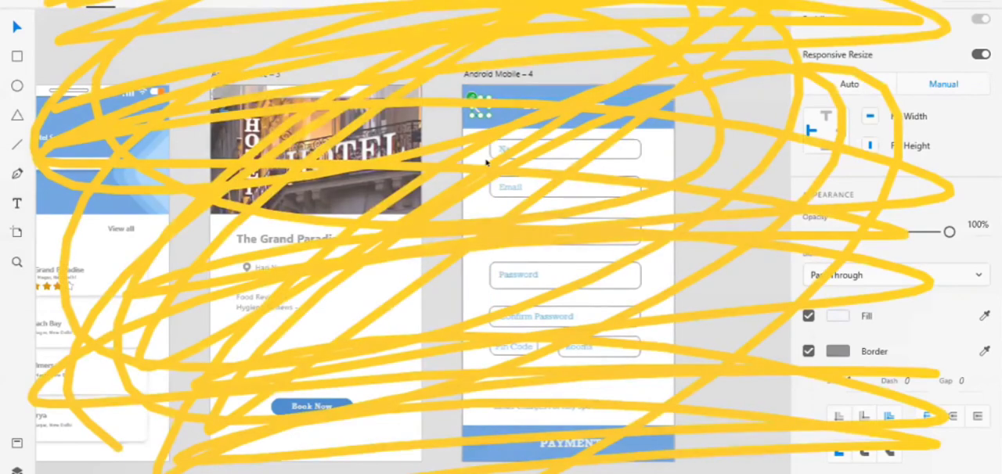
{"action": "scroll", "coordinate": [486, 163], "scroll_direction": "up", "scroll_amount": 5}
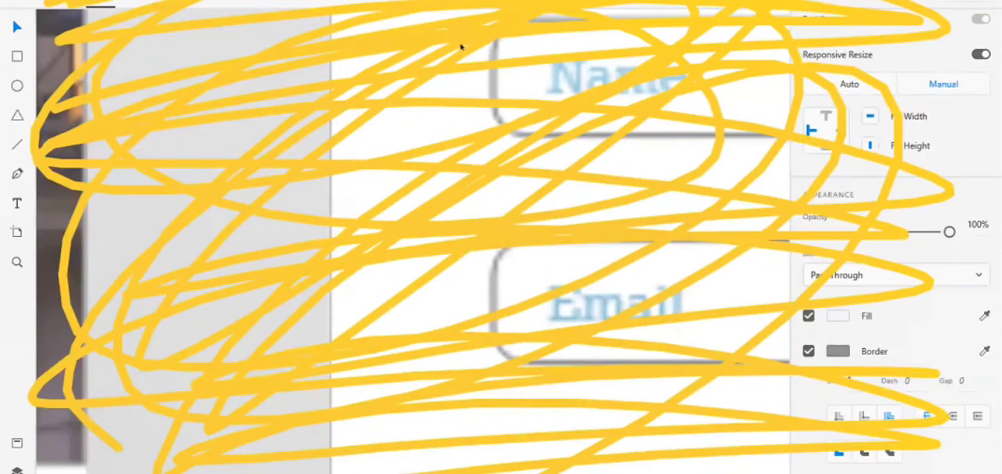
{"action": "scroll", "coordinate": [498, 199], "scroll_direction": "up", "scroll_amount": 3}
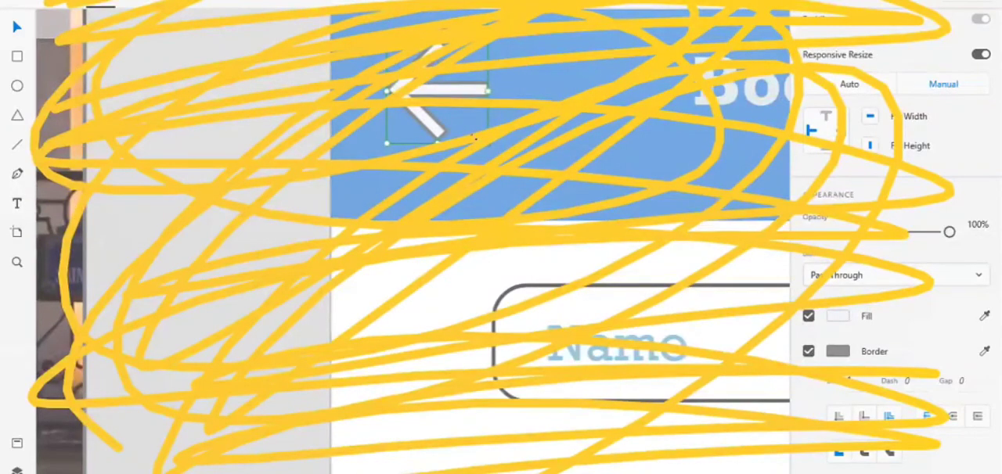
{"action": "left_click_drag", "start_coordinate": [486, 142], "coordinate": [478, 139]}
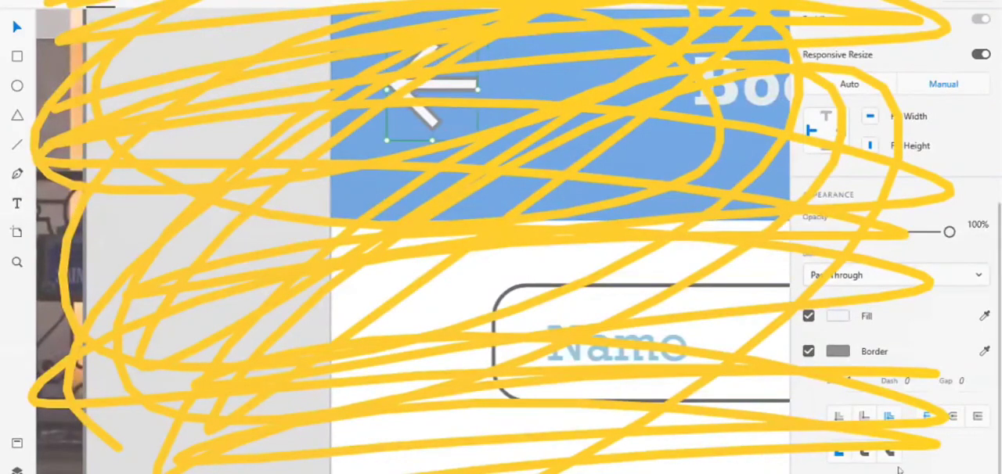
{"action": "left_click", "coordinate": [636, 188]}
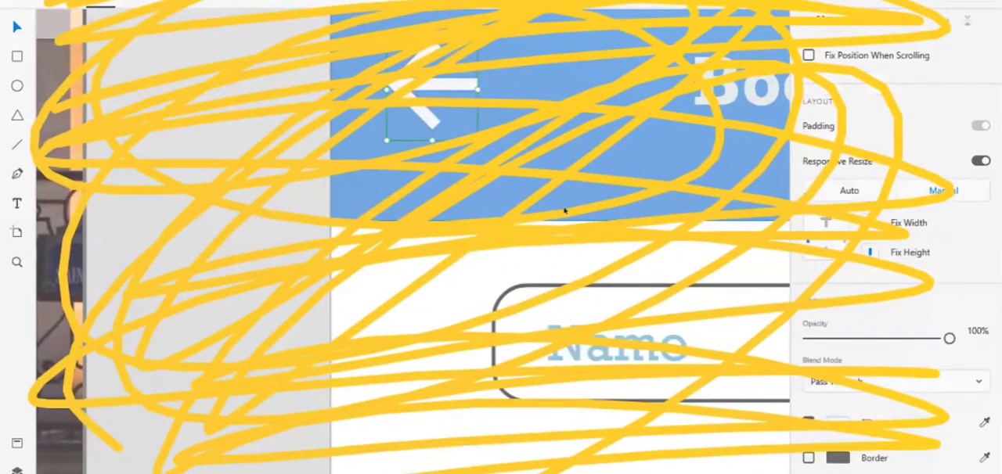
Paste another arrow onto the Booking Form, place it at the right end of the PAYMENT bar and make its fill near-white.
{"action": "scroll", "coordinate": [563, 209], "scroll_direction": "down", "scroll_amount": 1}
{"action": "scroll", "coordinate": [564, 208], "scroll_direction": "down", "scroll_amount": 2}
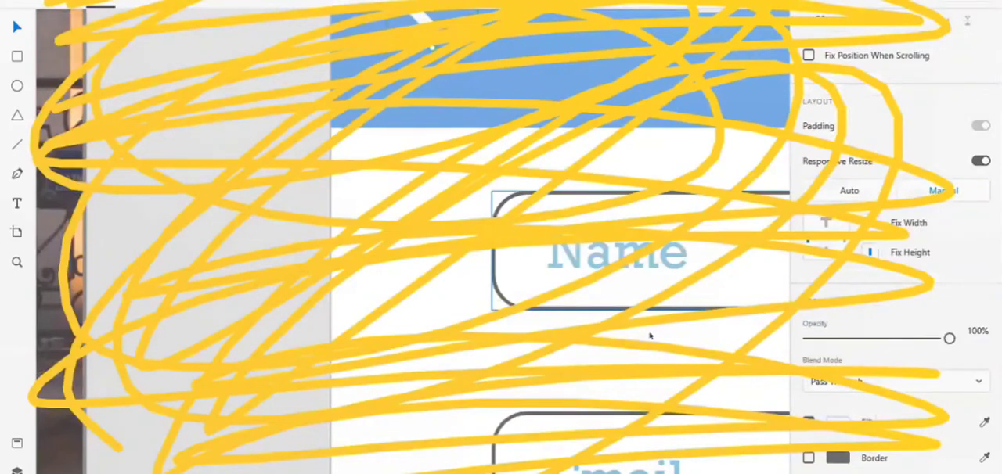
{"action": "scroll", "coordinate": [650, 335], "scroll_direction": "down", "scroll_amount": 2}
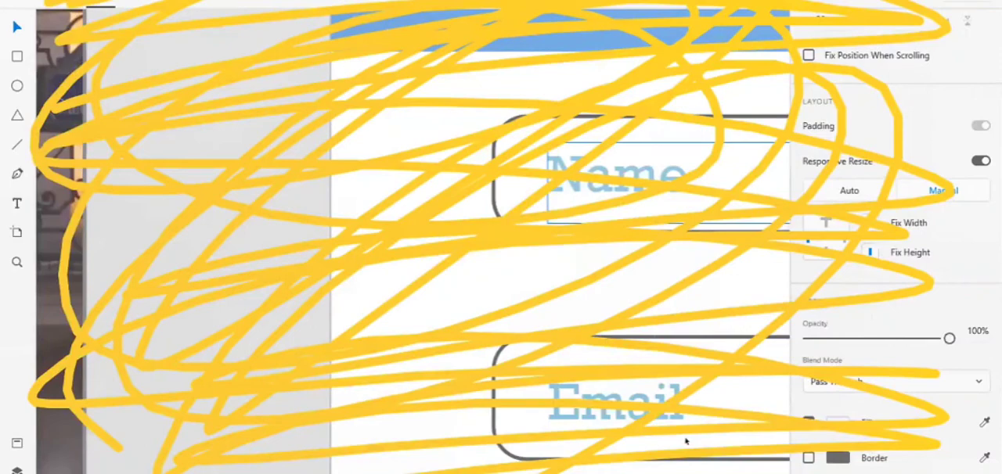
{"action": "scroll", "coordinate": [685, 442], "scroll_direction": "down", "scroll_amount": 10}
{"action": "scroll", "coordinate": [686, 441], "scroll_direction": "right", "scroll_amount": 5}
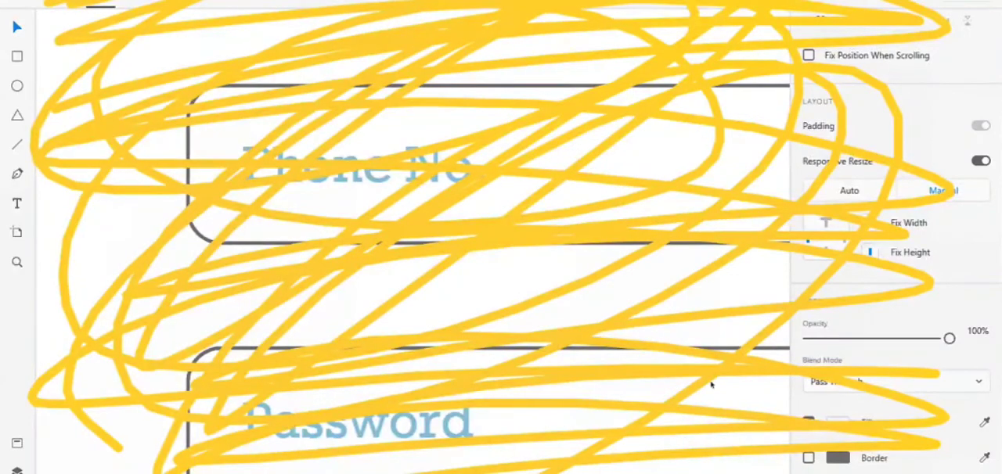
{"action": "key", "text": "ctrl+0"}
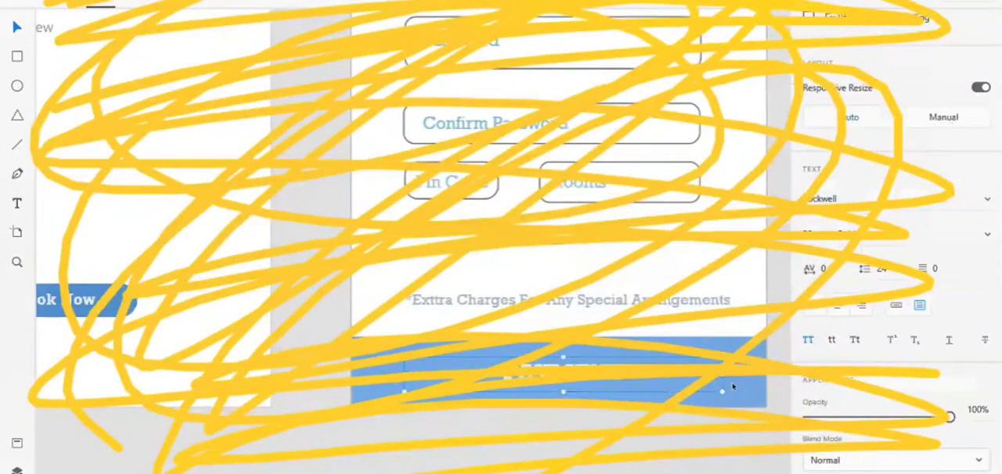
{"action": "key", "text": "ctrl+v"}
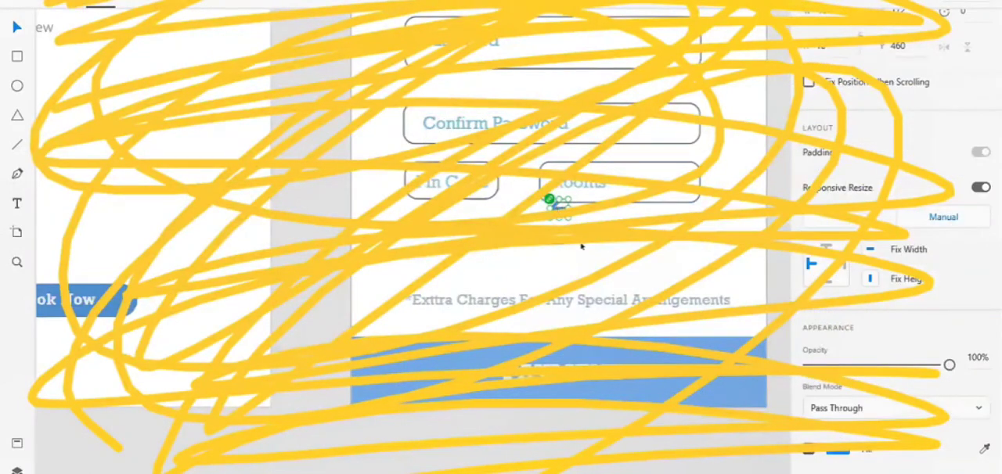
{"action": "left_click_drag", "start_coordinate": [557, 208], "coordinate": [733, 375]}
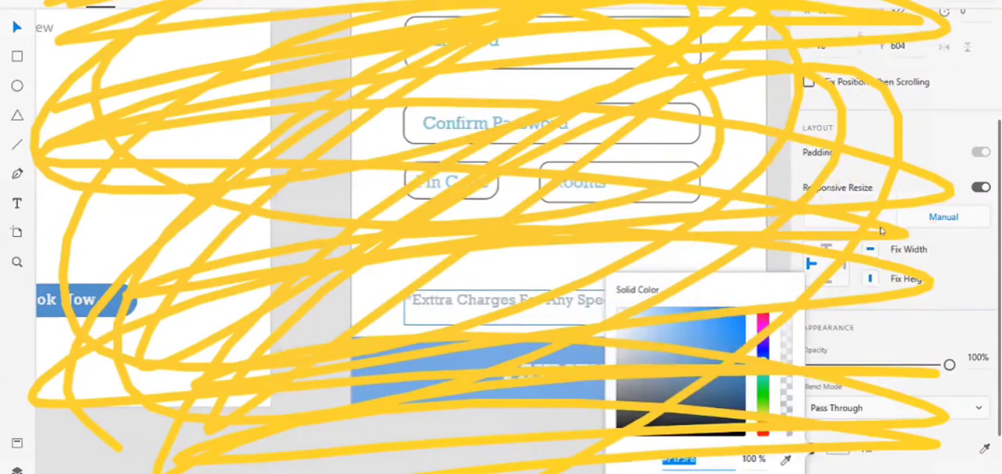
{"action": "left_click", "coordinate": [611, 444]}
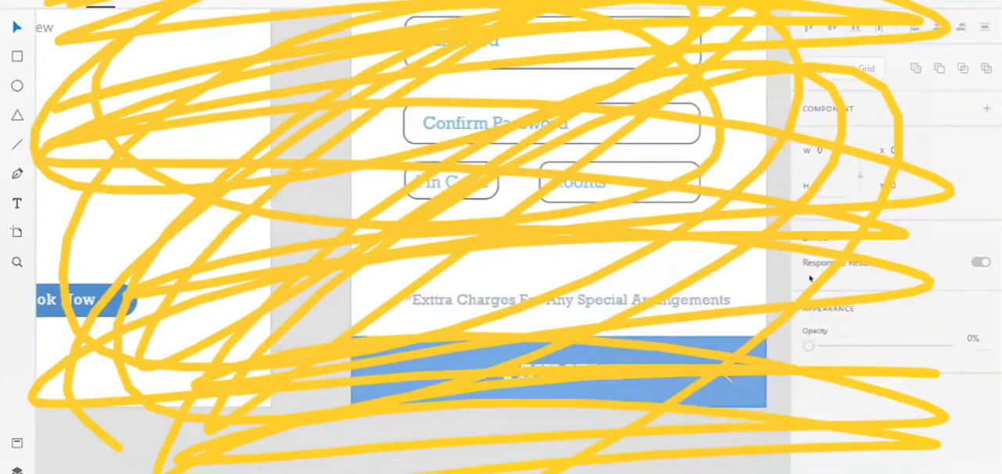
Rotate the arrow in the PAYMENT bar to about 179° so that it points right.
{"action": "left_click", "coordinate": [731, 374]}
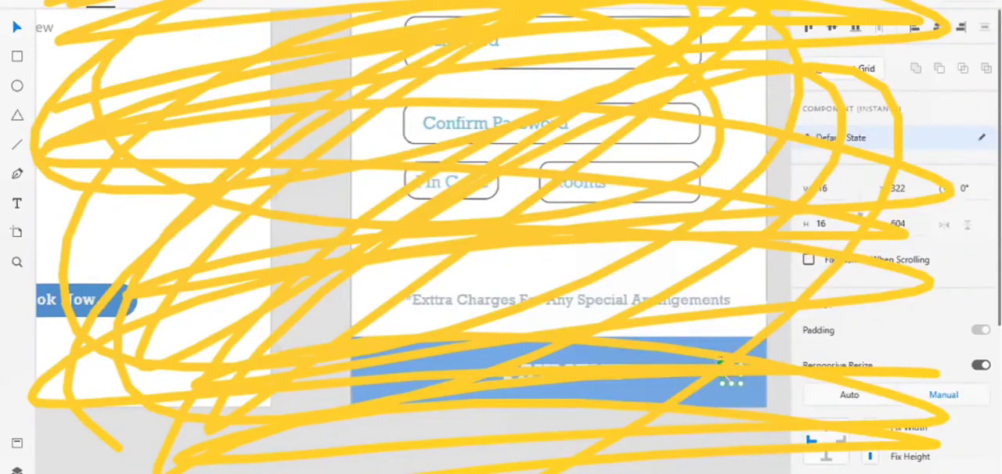
{"action": "left_click_drag", "start_coordinate": [777, 369], "coordinate": [789, 418]}
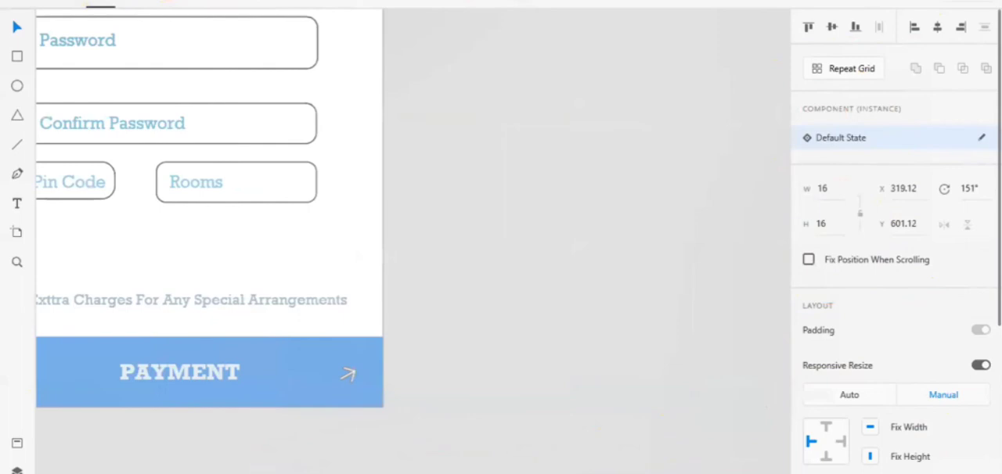
{"action": "left_click_drag", "start_coordinate": [790, 419], "coordinate": [789, 423]}
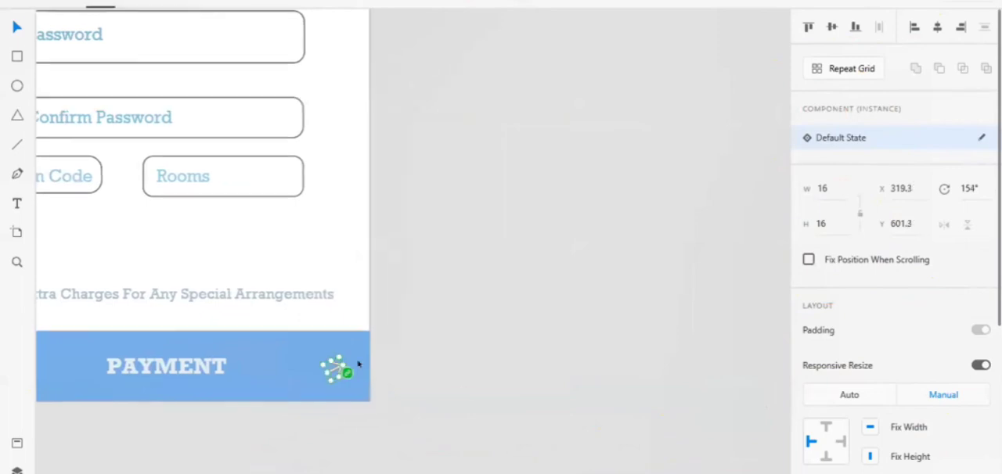
{"action": "left_click_drag", "start_coordinate": [347, 377], "coordinate": [423, 399]}
{"action": "scroll", "coordinate": [563, 370], "scroll_direction": "left", "scroll_amount": 2}
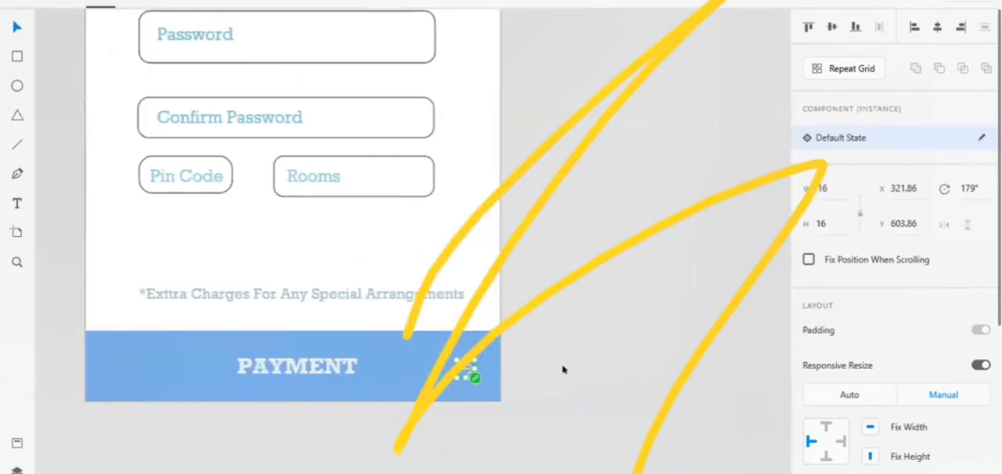
{"action": "scroll", "coordinate": [563, 371], "scroll_direction": "down", "scroll_amount": 2}
{"action": "scroll", "coordinate": [563, 371], "scroll_direction": "up", "scroll_amount": 2}
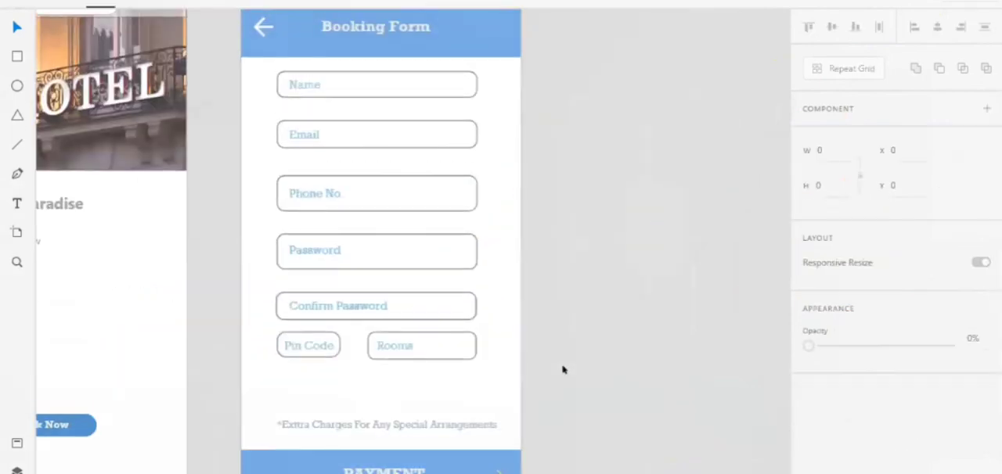
{"action": "scroll", "coordinate": [563, 370], "scroll_direction": "up", "scroll_amount": 1}
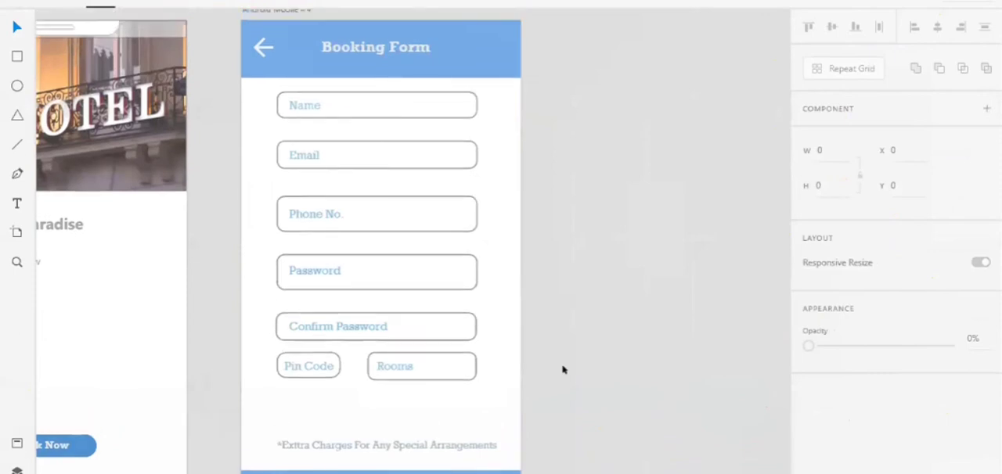
{"action": "scroll", "coordinate": [564, 311], "scroll_direction": "down", "scroll_amount": 2}
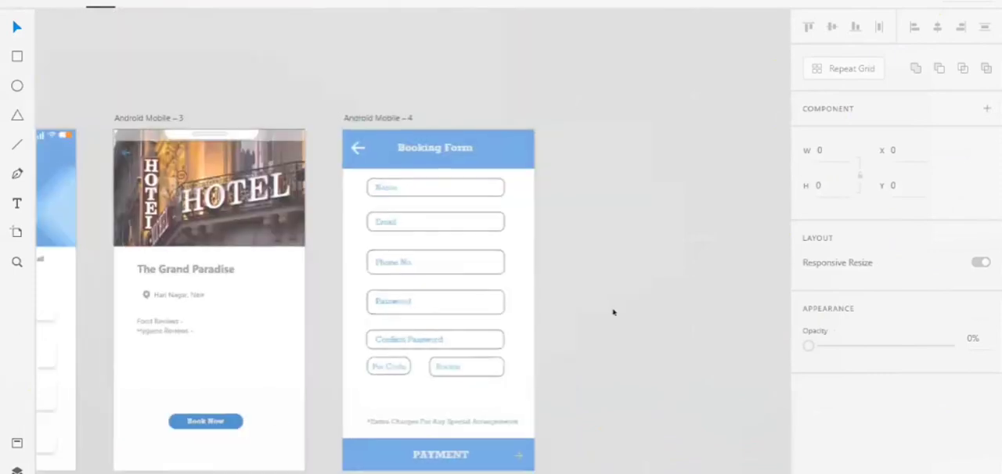
{"action": "scroll", "coordinate": [379, 235], "scroll_direction": "right", "scroll_amount": 5}
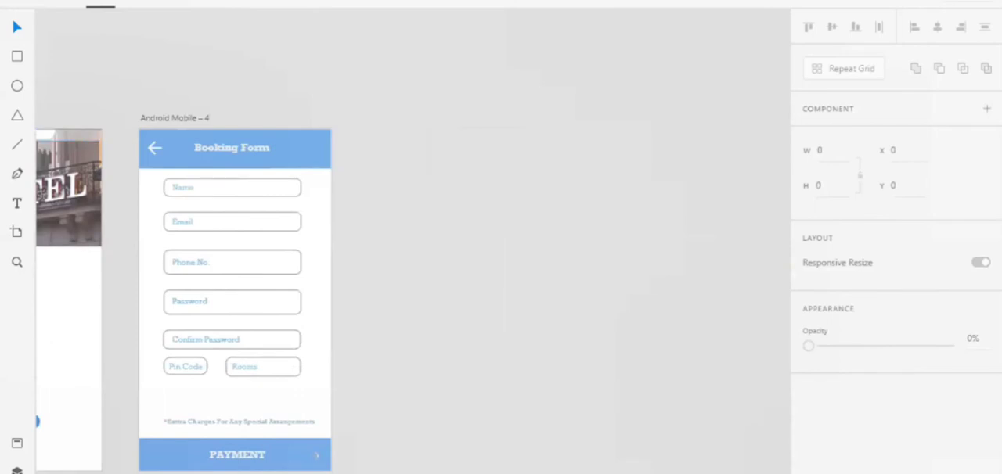
Open the recent document Wires - Mobile.xd and view its search artboards.
{"action": "left_click", "coordinate": [16, 4]}
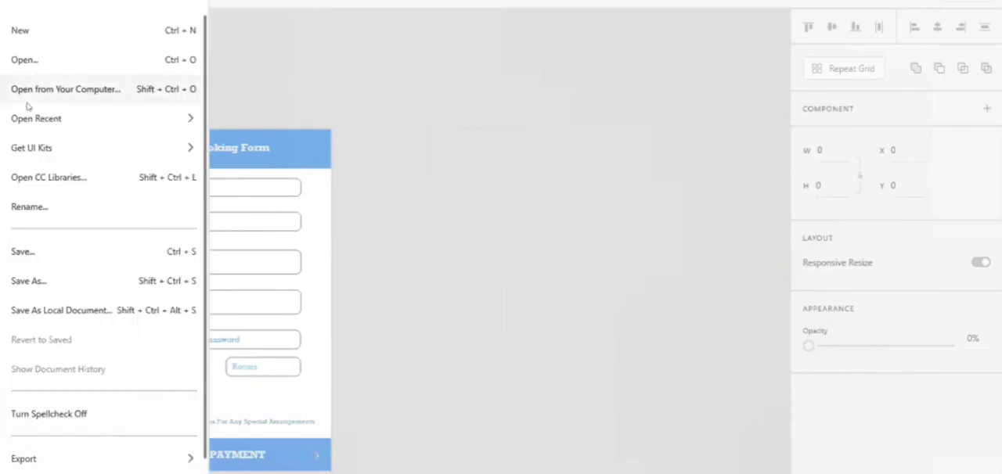
{"action": "mouse_move", "coordinate": [29, 139]}
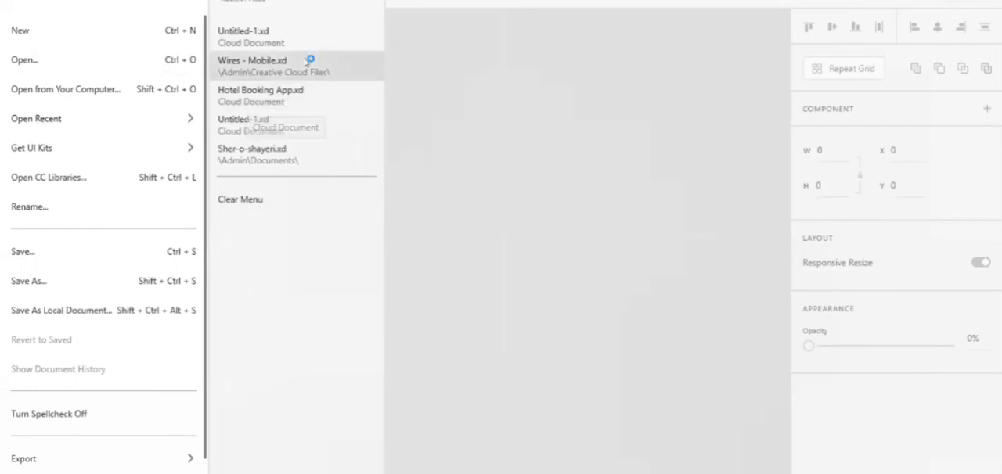
{"action": "left_click", "coordinate": [306, 66]}
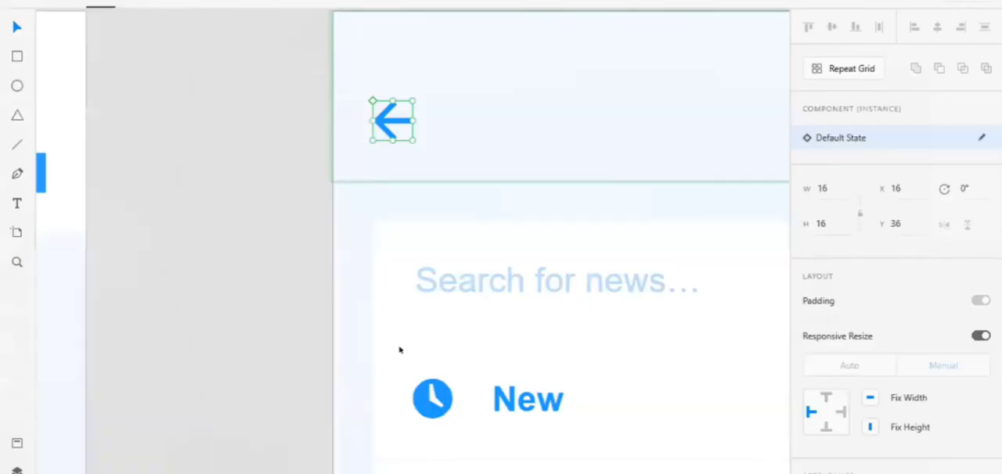
{"action": "scroll", "coordinate": [400, 350], "scroll_direction": "down", "scroll_amount": 5}
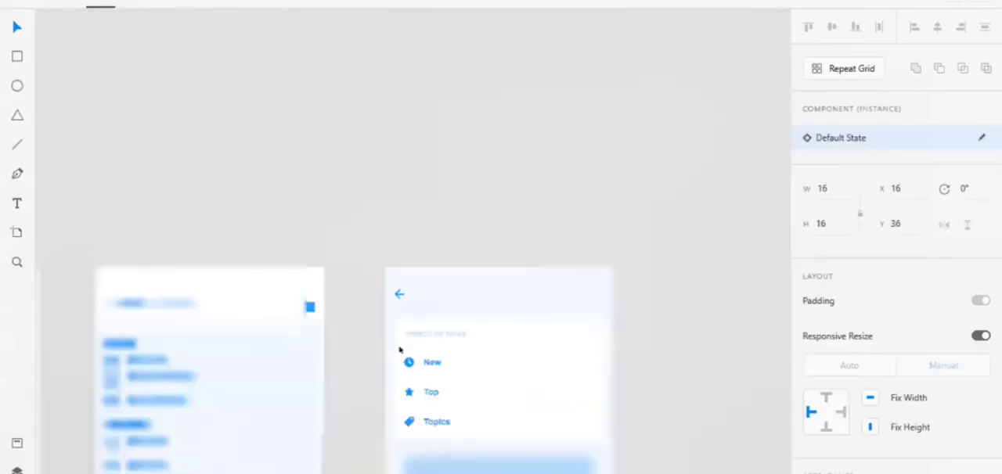
{"action": "scroll", "coordinate": [401, 350], "scroll_direction": "down", "scroll_amount": 2}
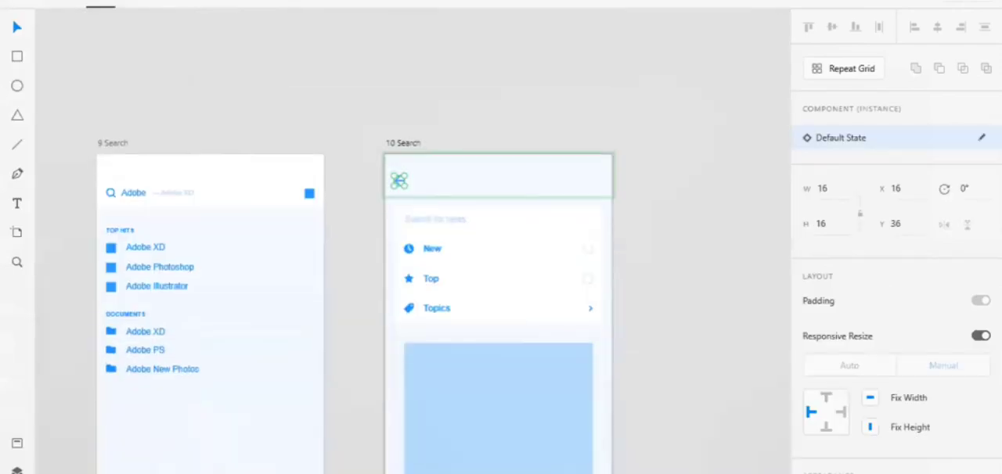
Open the recent cloud document Hotel Booking App.xd at its booking and payment artboards.
{"action": "left_click", "coordinate": [49, 5]}
{"action": "mouse_move", "coordinate": [109, 124]}
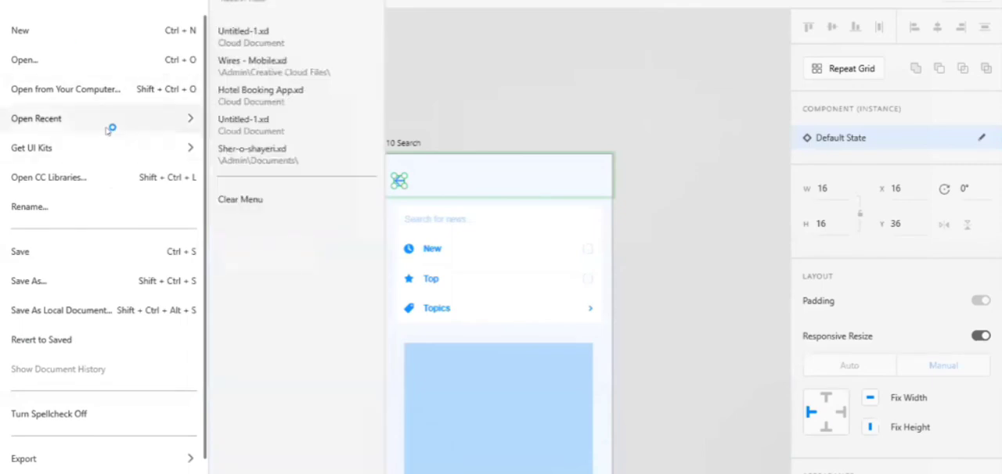
{"action": "left_click", "coordinate": [286, 93]}
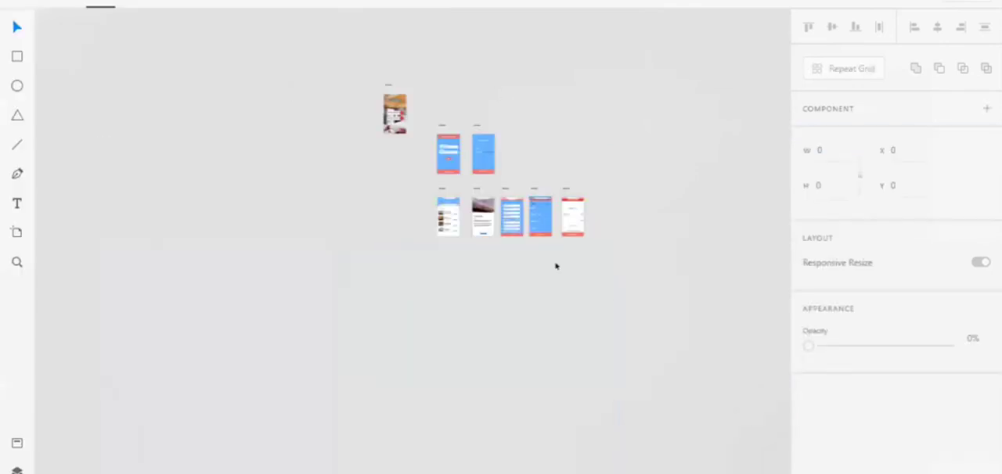
{"action": "scroll", "coordinate": [556, 266], "scroll_direction": "up", "scroll_amount": 10}
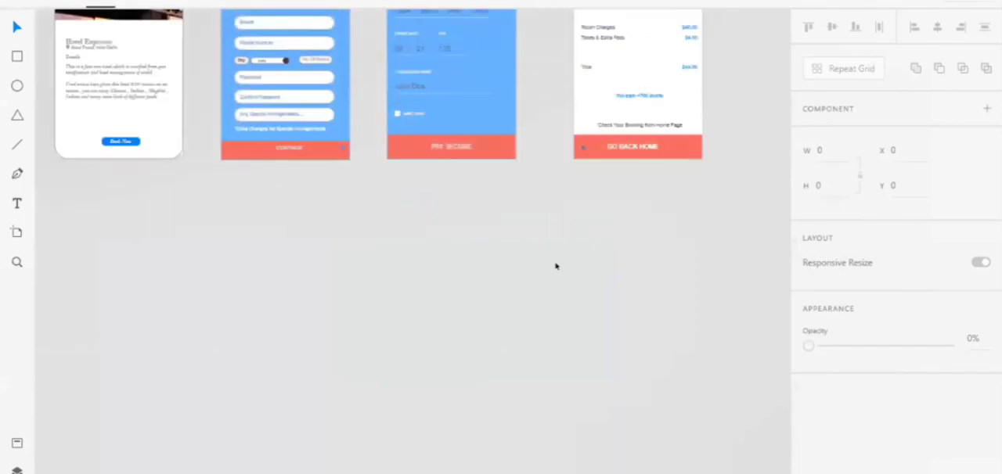
{"action": "scroll", "coordinate": [532, 251], "scroll_direction": "up", "scroll_amount": 4}
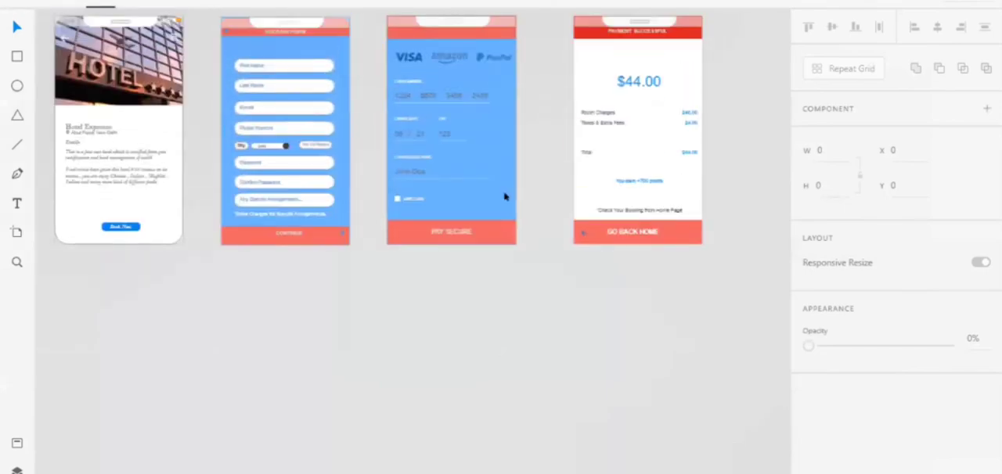
Copy the PAY SECURE card payment artboard from Hotel Booking App and paste it beside the Booking Form artboard in Untitled-1.
{"action": "left_click", "coordinate": [505, 197]}
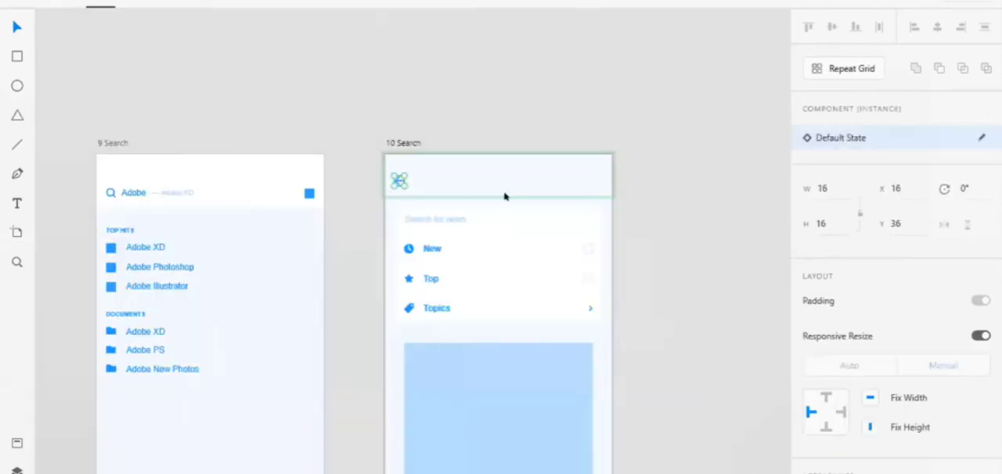
{"action": "key", "text": "alt+Tab"}
{"action": "key", "text": "alt+Tab"}
{"action": "key", "text": "alt+Tab"}
{"action": "key", "text": "alt+Tab"}
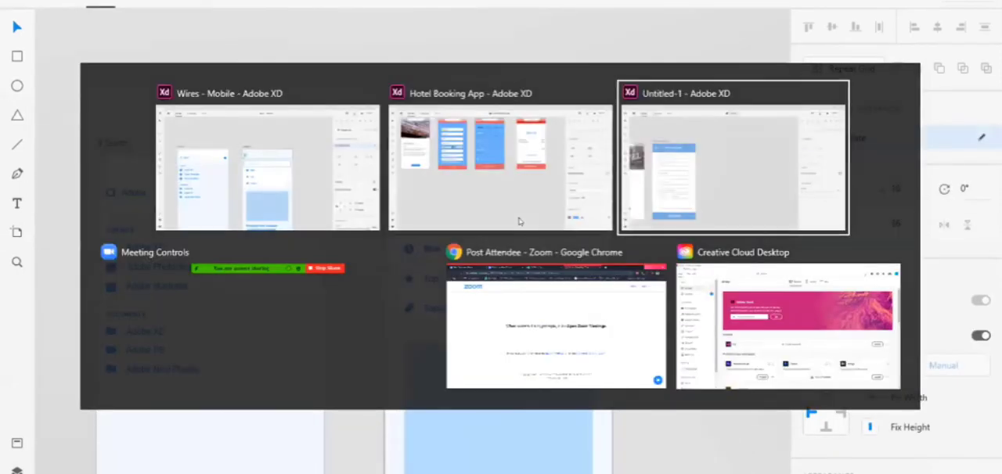
{"action": "key", "text": "alt+Tab"}
{"action": "key", "text": "alt+Tab"}
{"action": "key", "text": "alt+Tab"}
{"action": "key", "text": "alt+Tab"}
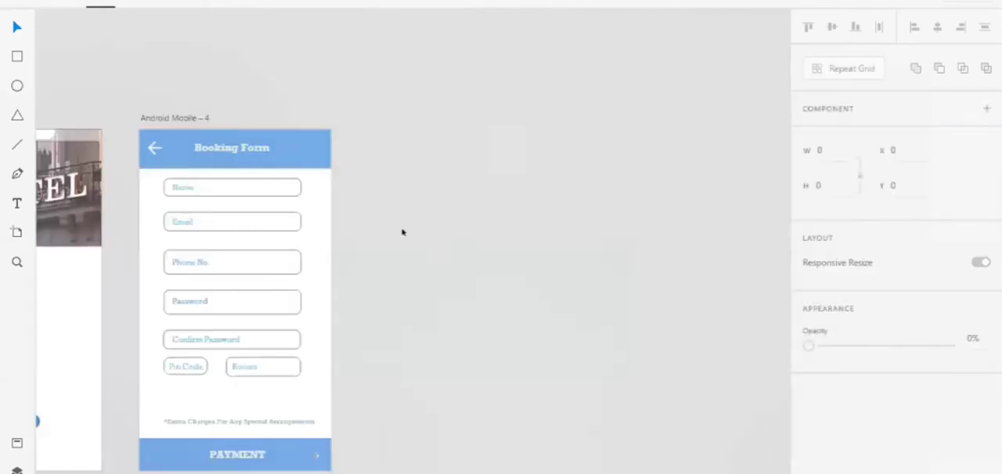
{"action": "key", "text": "ctrl+v"}
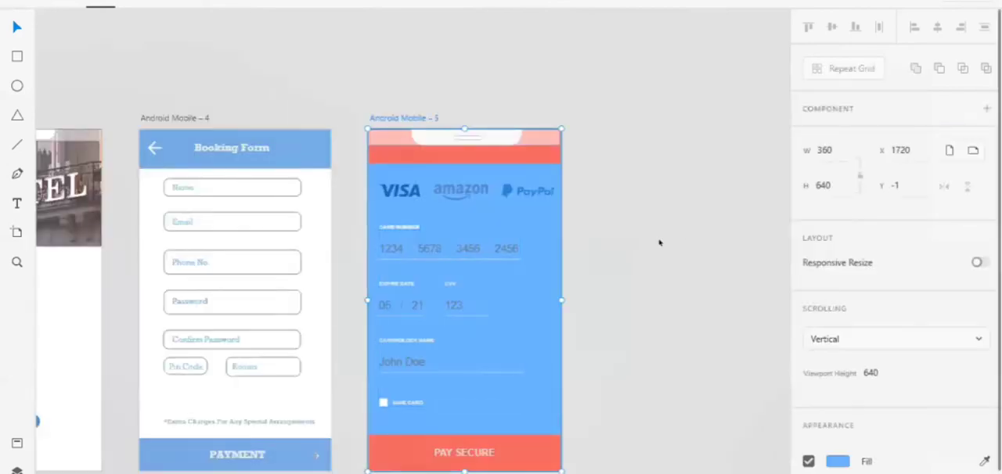
{"action": "left_click", "coordinate": [658, 243]}
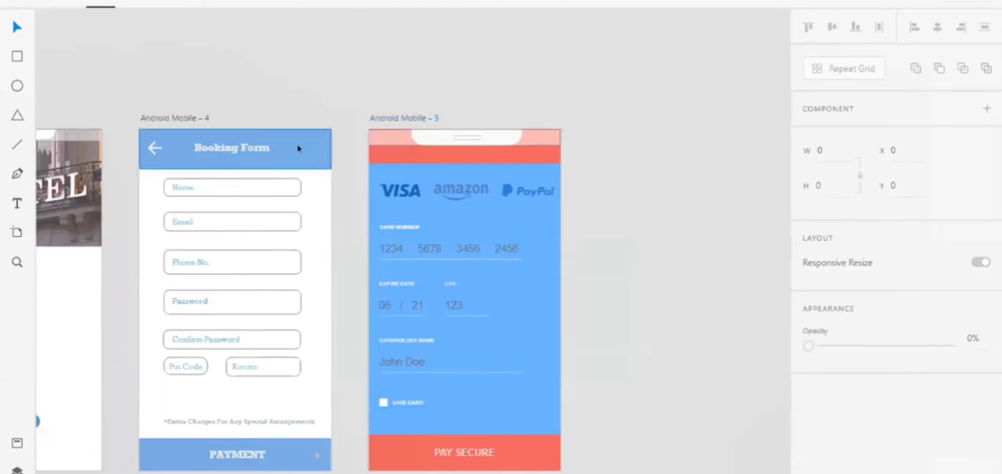
{"action": "left_click", "coordinate": [298, 148]}
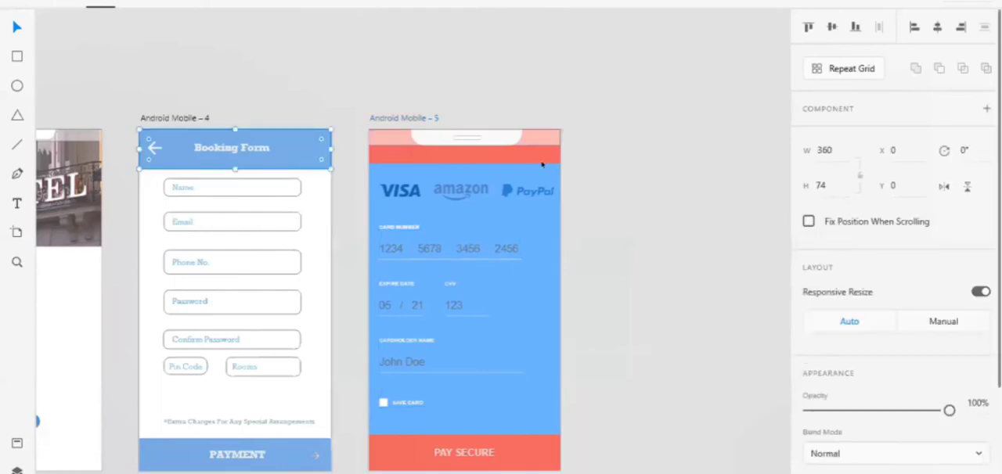
{"action": "left_click", "coordinate": [599, 244]}
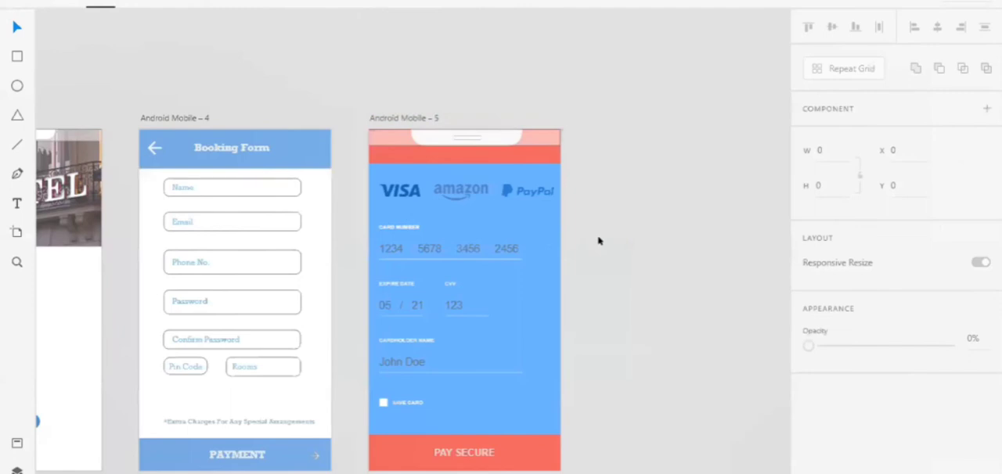
{"action": "scroll", "coordinate": [599, 242], "scroll_direction": "down", "scroll_amount": 2}
{"action": "scroll", "coordinate": [599, 241], "scroll_direction": "right", "scroll_amount": 4}
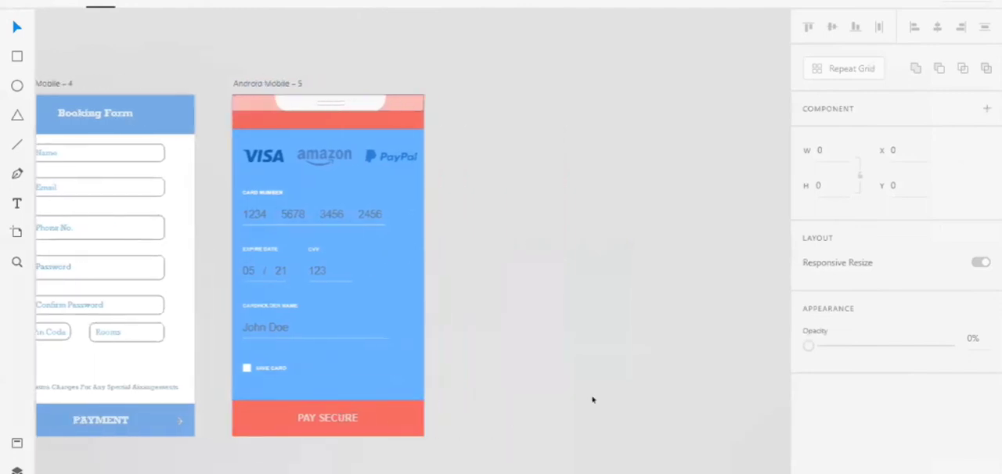
{"action": "scroll", "coordinate": [592, 403], "scroll_direction": "right", "scroll_amount": 2}
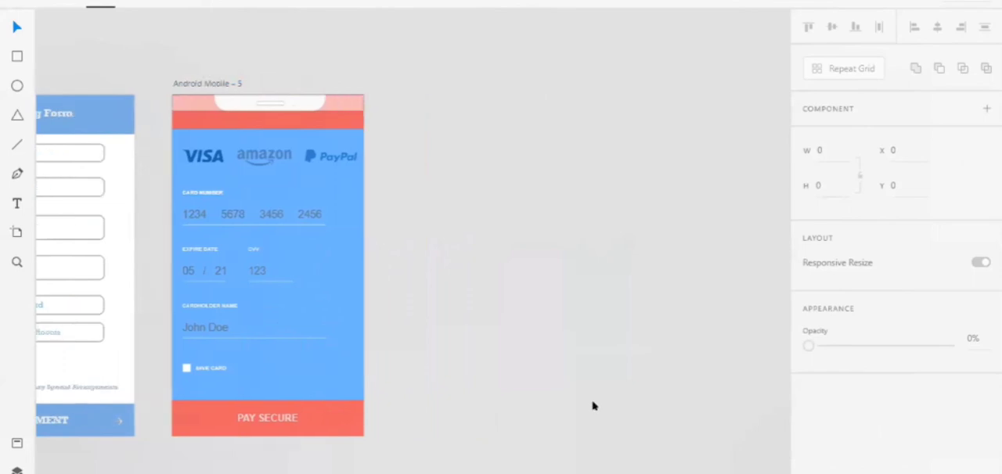
Try to copy the Payment Successful artboard from Hotel Booking App into Untitled-1, and undo the paste.
{"action": "key", "text": "alt+Tab"}
{"action": "key", "text": "alt+Tab"}
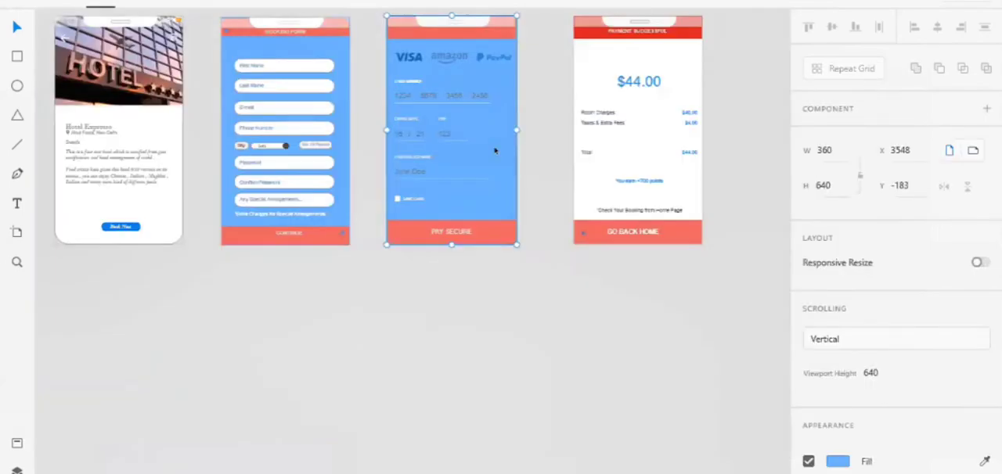
{"action": "left_click", "coordinate": [599, 184]}
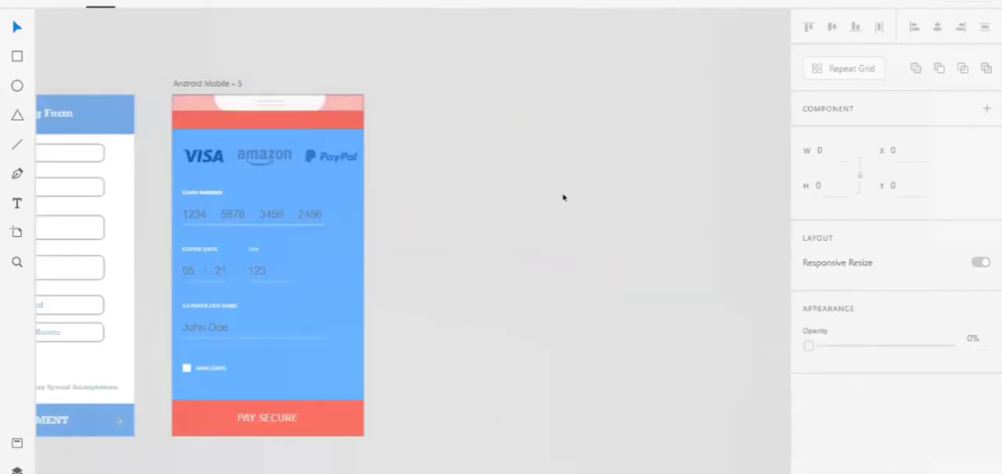
{"action": "key", "text": "ctrl+v"}
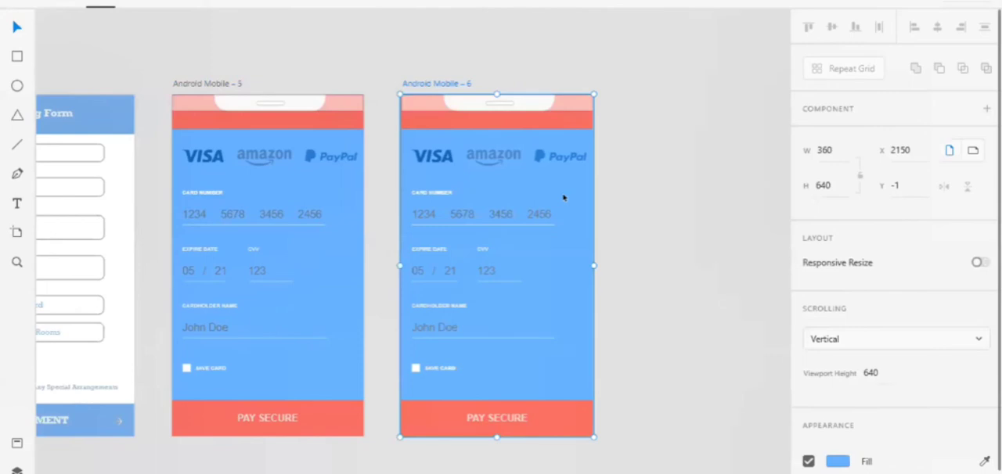
{"action": "key", "text": "ctrl+z"}
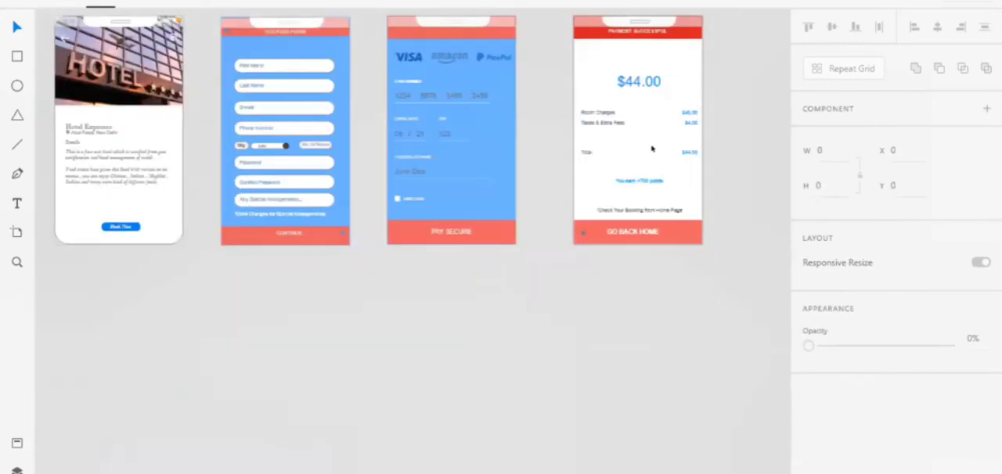
Copy the Payment Successful artboard from Hotel Booking App and paste it after the card payment artboard in Untitled-1.
{"action": "left_click", "coordinate": [593, 186]}
{"action": "scroll", "coordinate": [592, 186], "scroll_direction": "up", "scroll_amount": 1}
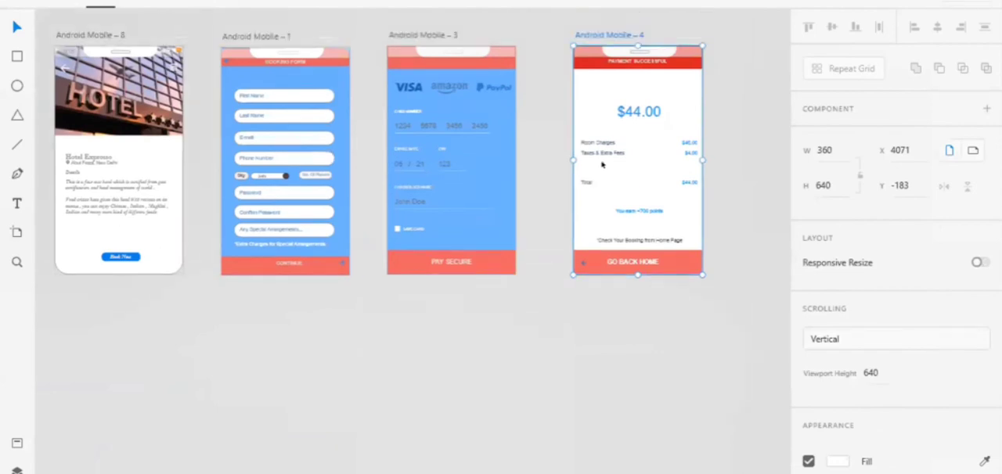
{"action": "left_click", "coordinate": [606, 32]}
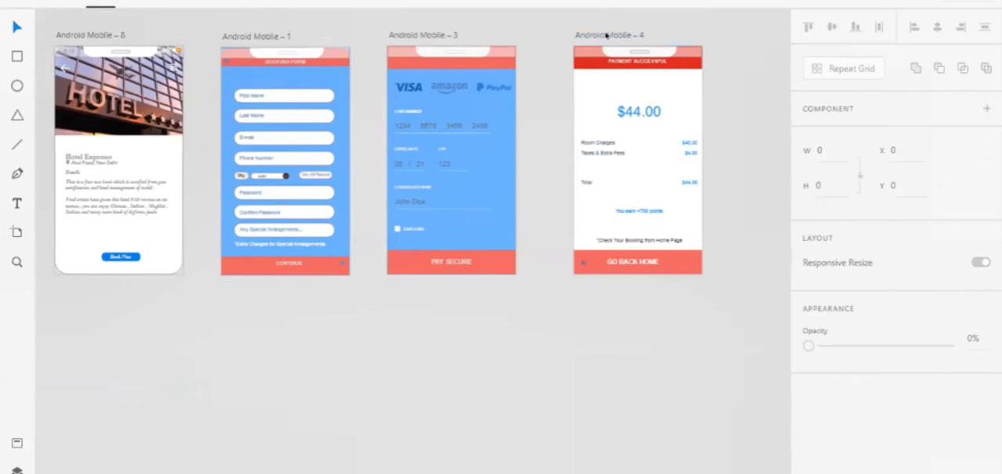
{"action": "left_click", "coordinate": [606, 36]}
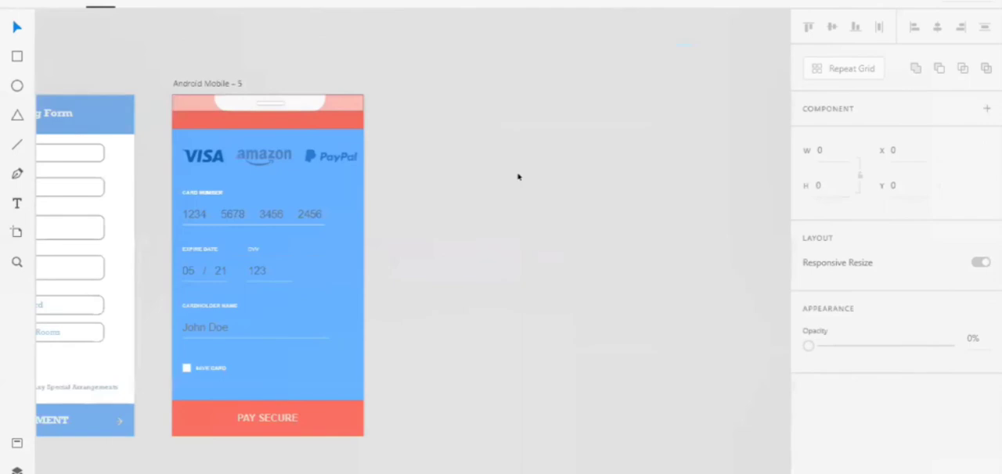
{"action": "key", "text": "ctrl+v"}
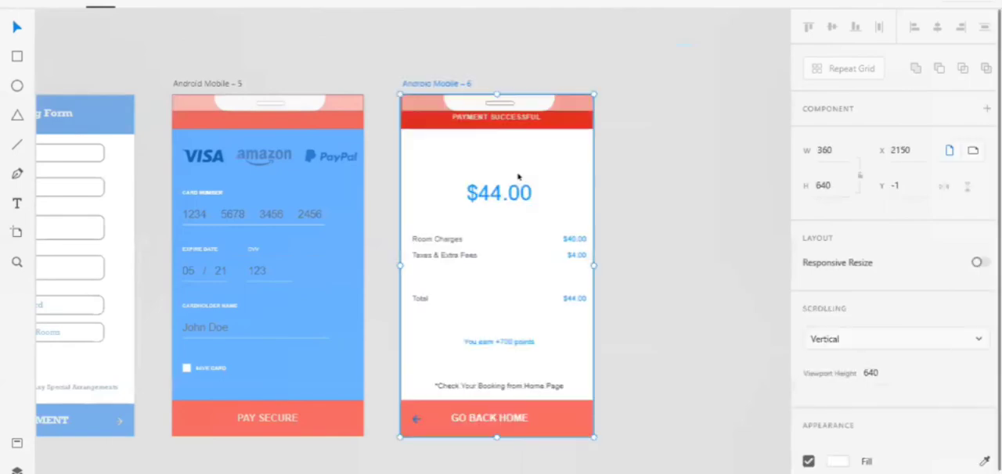
{"action": "left_click", "coordinate": [663, 148]}
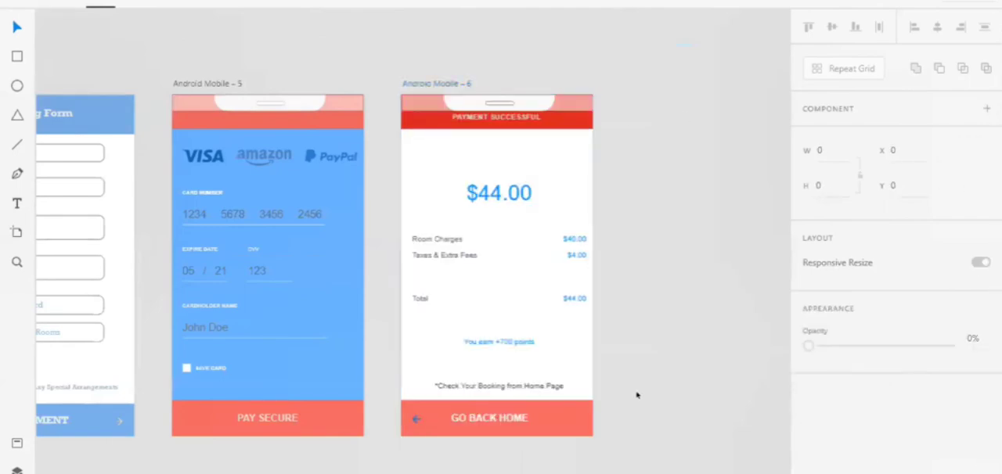
Review the whole row of artboards and examine the Check Your Booking button on the first screen.
{"action": "key", "text": "ctrl+0"}
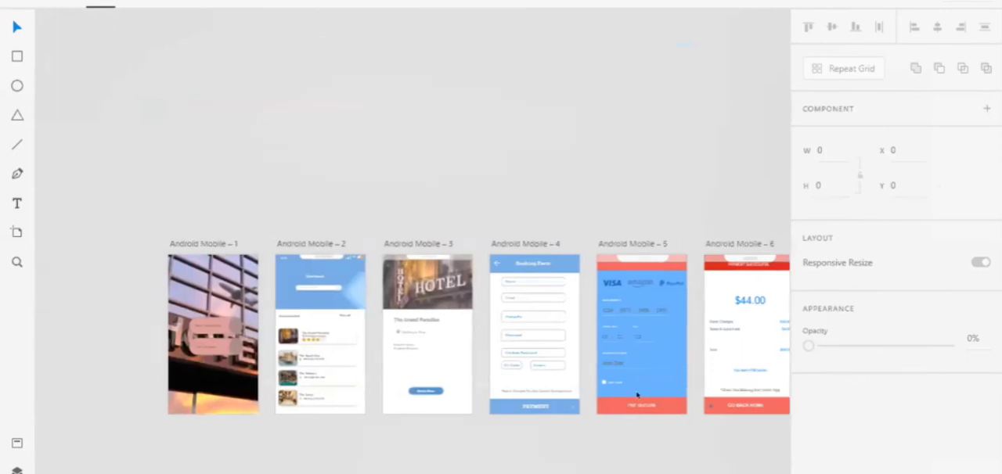
{"action": "scroll", "coordinate": [637, 395], "scroll_direction": "up", "scroll_amount": 1}
{"action": "scroll", "coordinate": [636, 395], "scroll_direction": "left", "scroll_amount": 1}
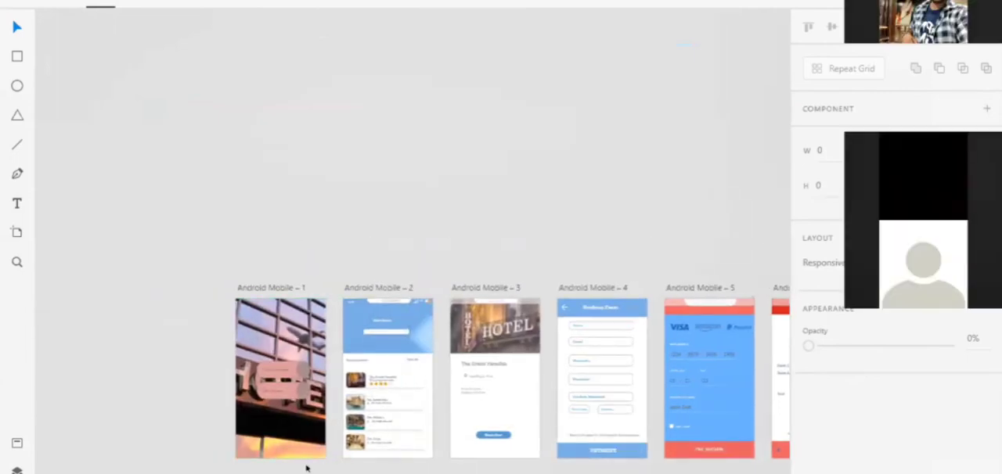
{"action": "scroll", "coordinate": [306, 468], "scroll_direction": "down", "scroll_amount": 1}
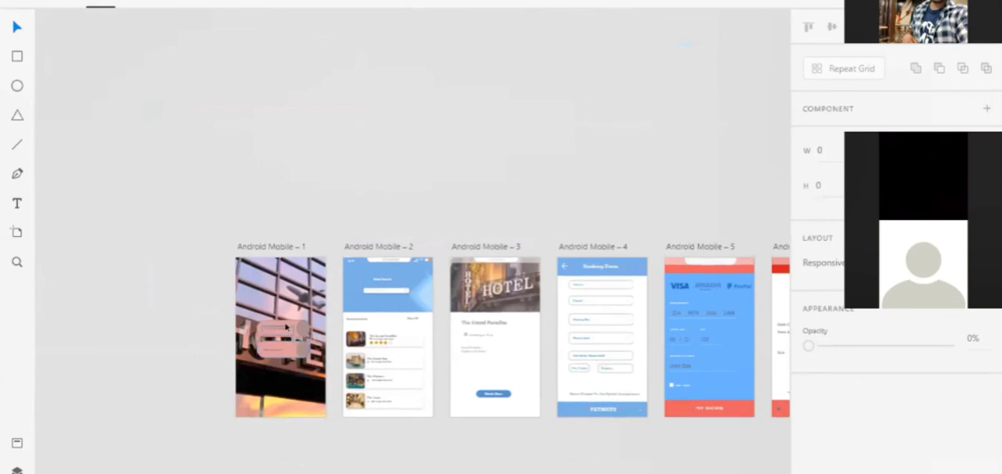
{"action": "scroll", "coordinate": [285, 328], "scroll_direction": "up", "scroll_amount": 5}
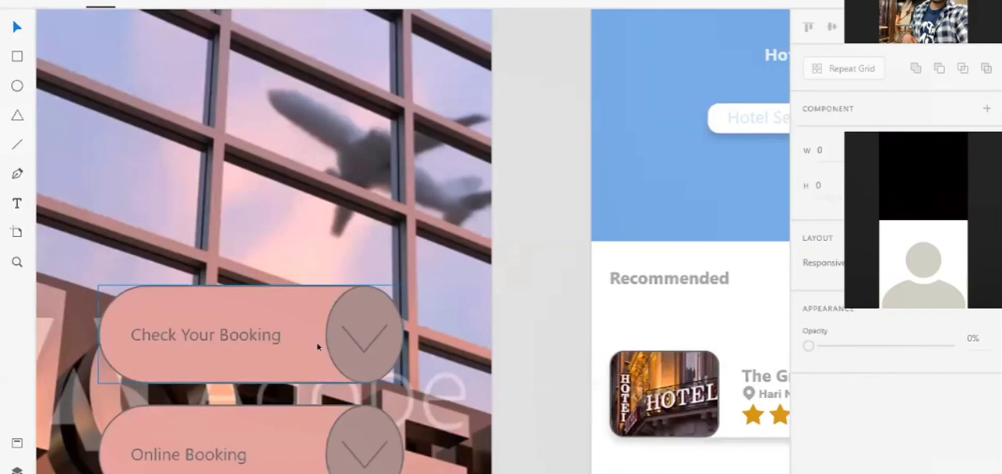
Add two blank 360 × 640 artboards in a second row beneath the first two screens.
{"action": "scroll", "coordinate": [317, 347], "scroll_direction": "down", "scroll_amount": 5}
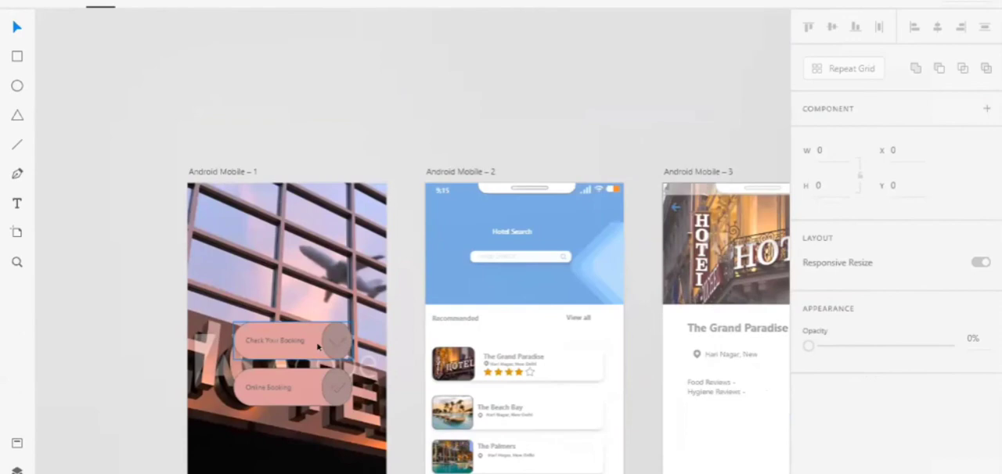
{"action": "left_click", "coordinate": [317, 346]}
{"action": "scroll", "coordinate": [317, 347], "scroll_direction": "down", "scroll_amount": 5}
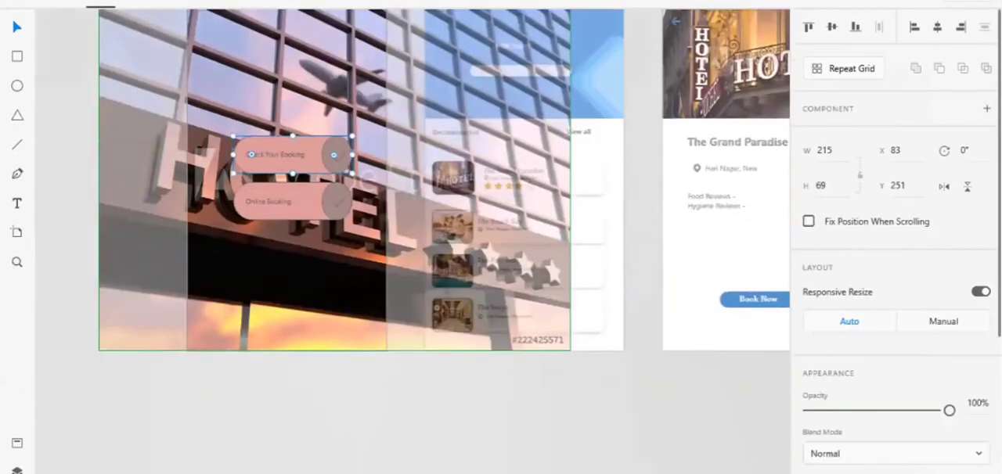
{"action": "left_click", "coordinate": [398, 460]}
{"action": "scroll", "coordinate": [398, 458], "scroll_direction": "down", "scroll_amount": 3}
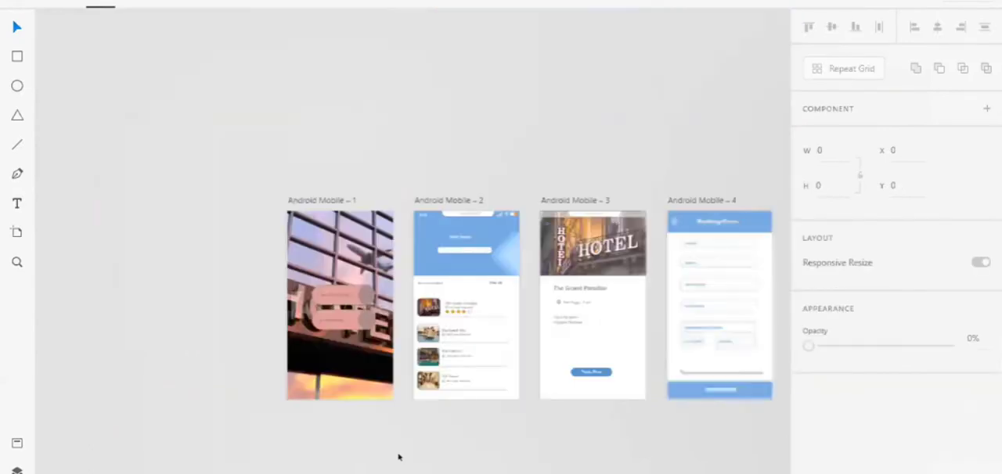
{"action": "scroll", "coordinate": [344, 391], "scroll_direction": "down", "scroll_amount": 5}
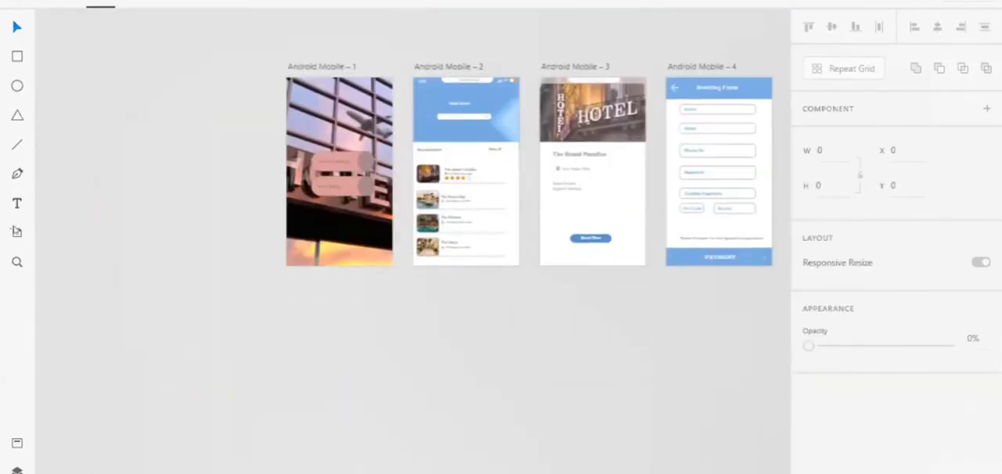
{"action": "left_click", "coordinate": [16, 231]}
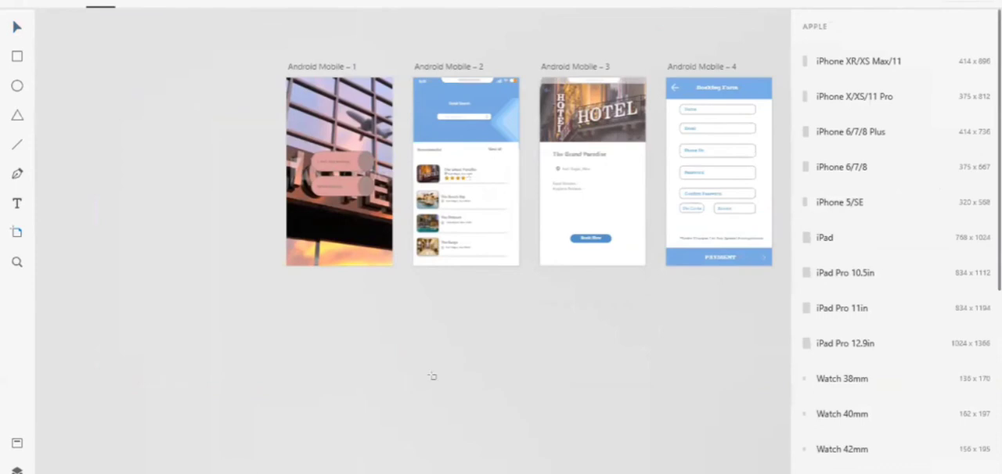
{"action": "left_click", "coordinate": [653, 407]}
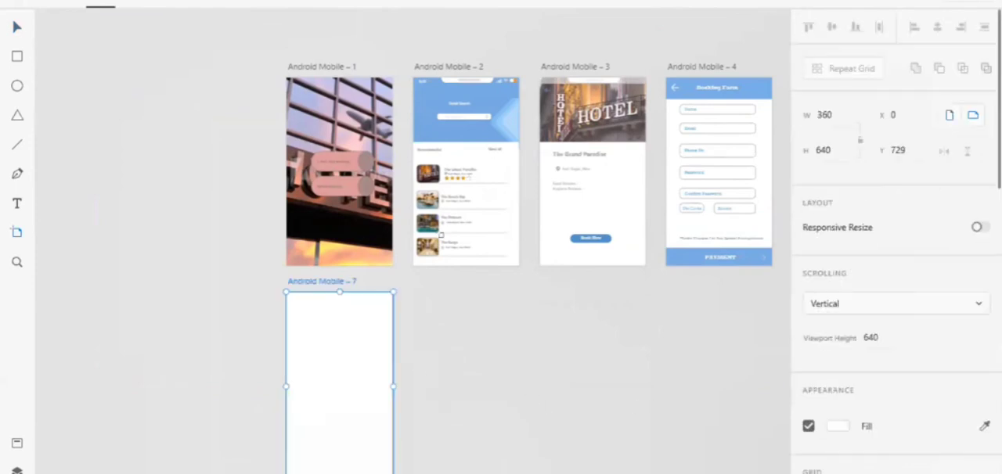
{"action": "left_click", "coordinate": [421, 374]}
{"action": "left_click", "coordinate": [8, 28]}
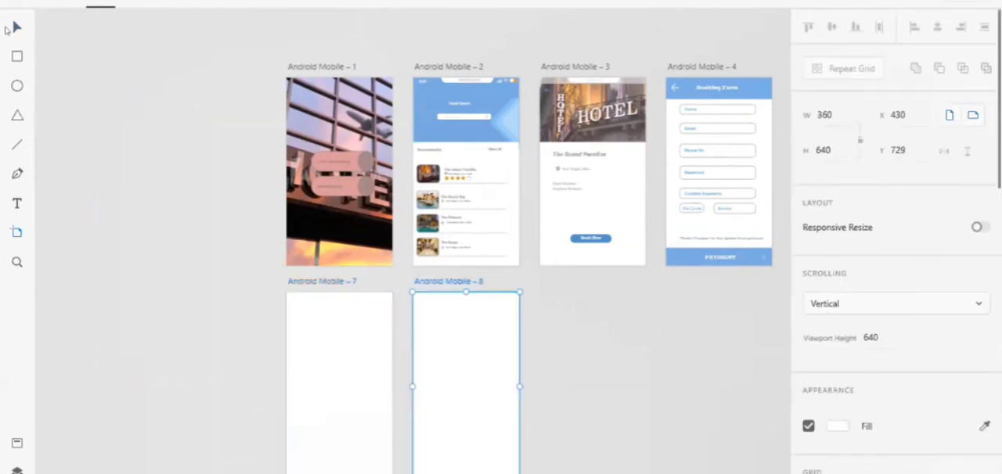
Copy the header blue from the Hotel Search screen and fill the first new artboard with #81B2E4.
{"action": "left_click", "coordinate": [352, 375]}
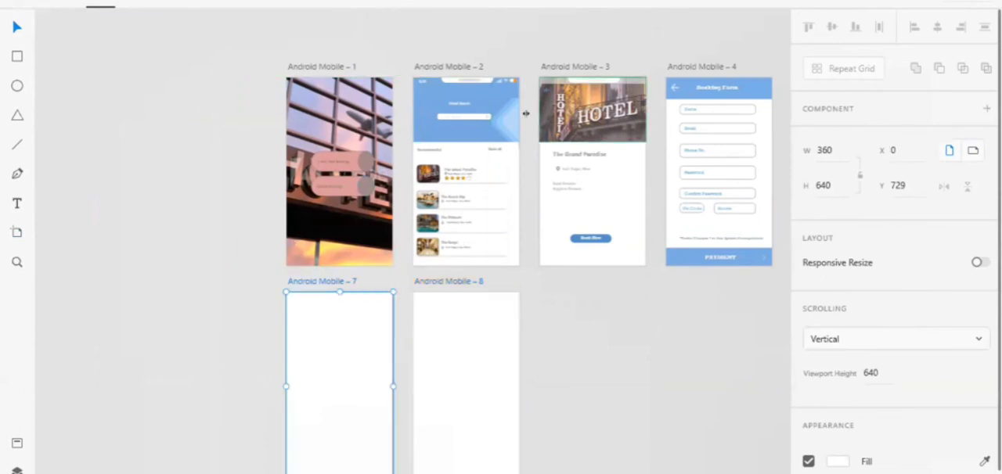
{"action": "left_click", "coordinate": [452, 135]}
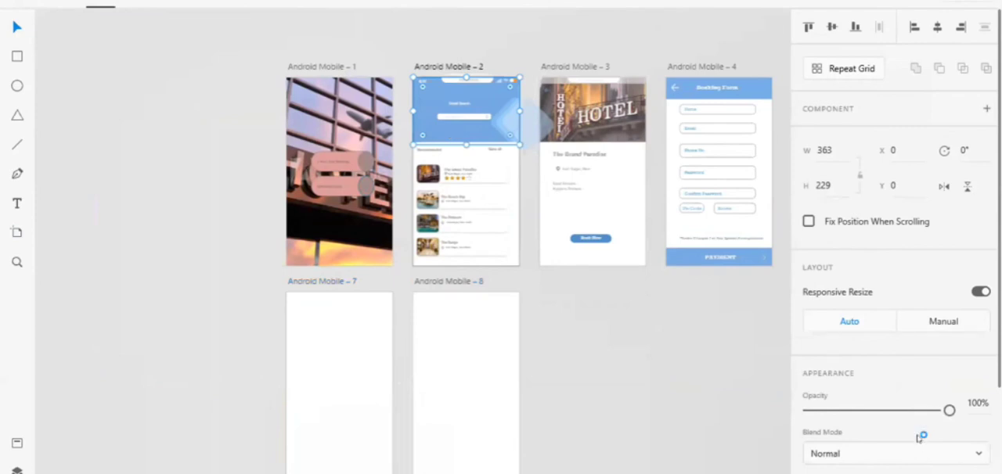
{"action": "scroll", "coordinate": [831, 350], "scroll_direction": "down", "scroll_amount": 3}
{"action": "left_click", "coordinate": [830, 354]}
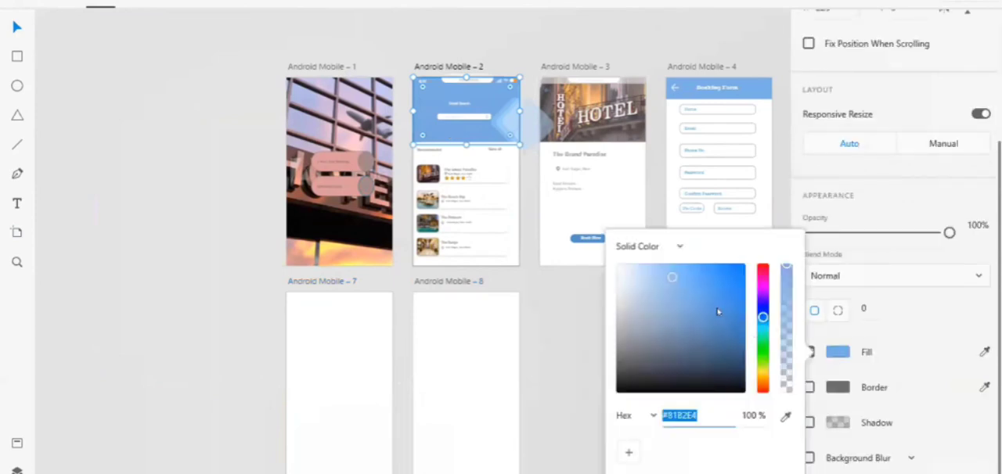
{"action": "left_click", "coordinate": [363, 386]}
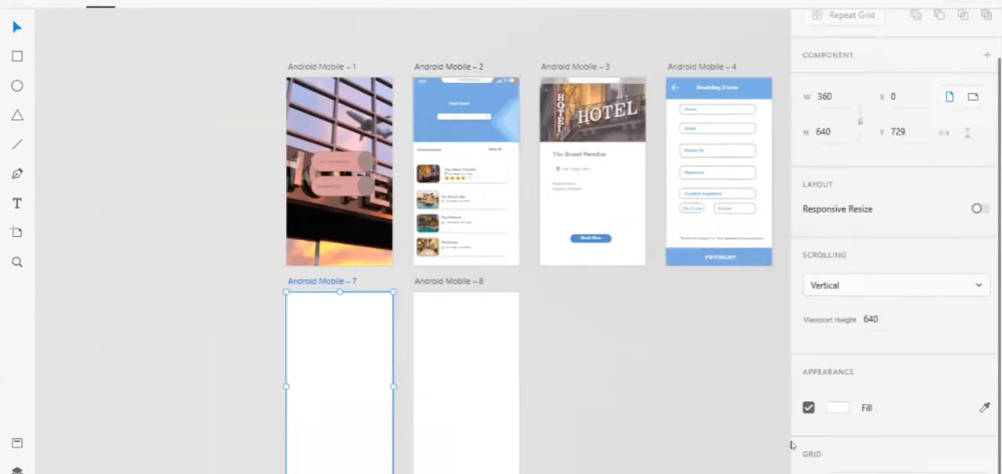
{"action": "left_click", "coordinate": [837, 409]}
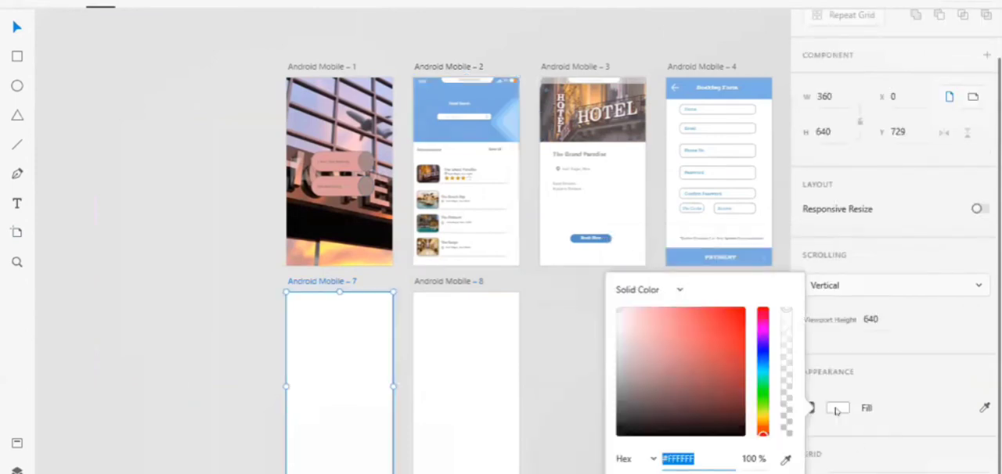
{"action": "type", "text": "#81B2E4"}
{"action": "key", "text": "Return"}
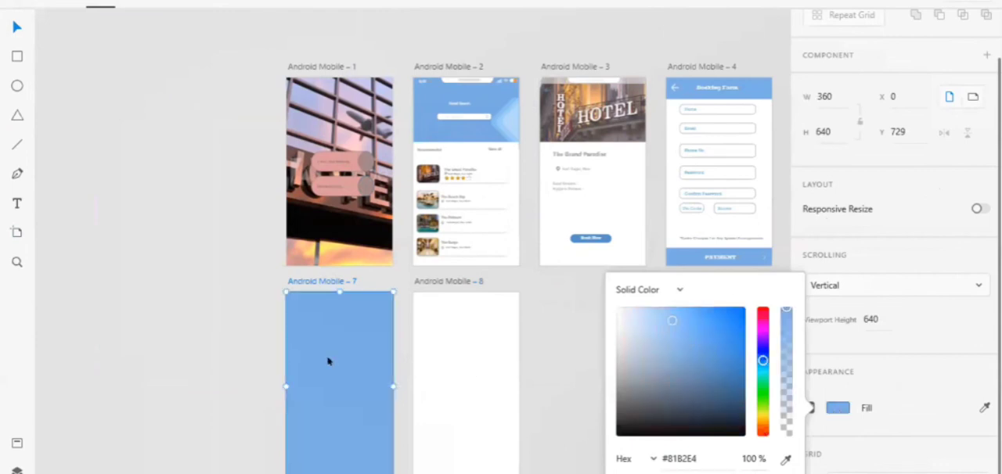
Draw a full-width header rectangle, 360 wide and 60 high, along the top edge of the blue artboard.
{"action": "scroll", "coordinate": [328, 361], "scroll_direction": "up", "scroll_amount": 4}
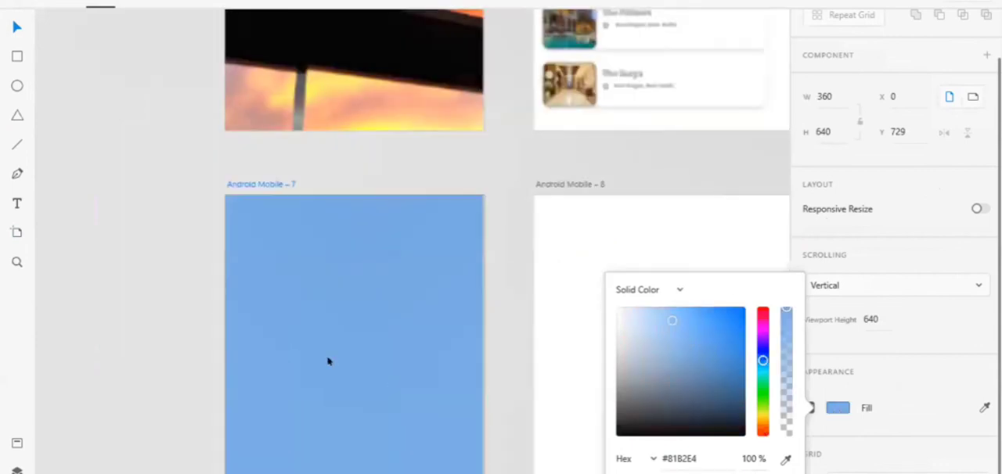
{"action": "left_click", "coordinate": [47, 64]}
{"action": "left_click", "coordinate": [15, 60]}
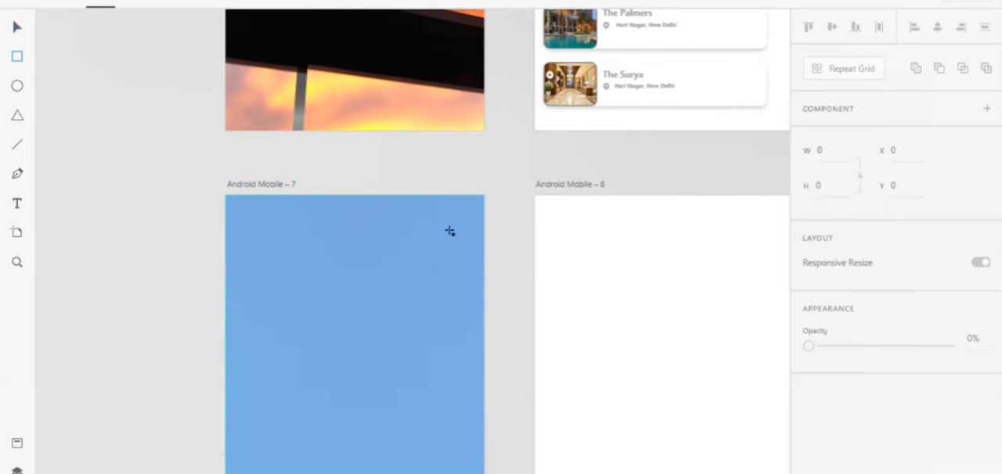
{"action": "left_click_drag", "start_coordinate": [226, 196], "coordinate": [482, 236]}
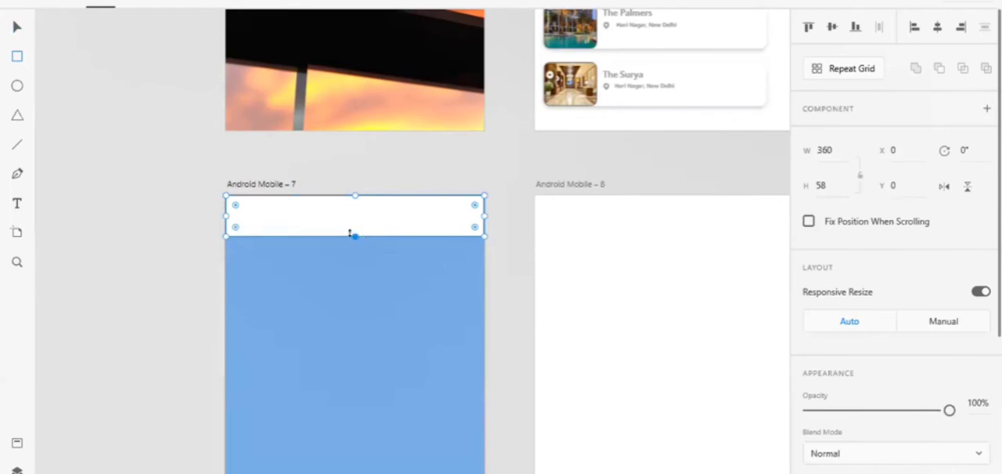
{"action": "left_click_drag", "start_coordinate": [350, 233], "coordinate": [355, 238]}
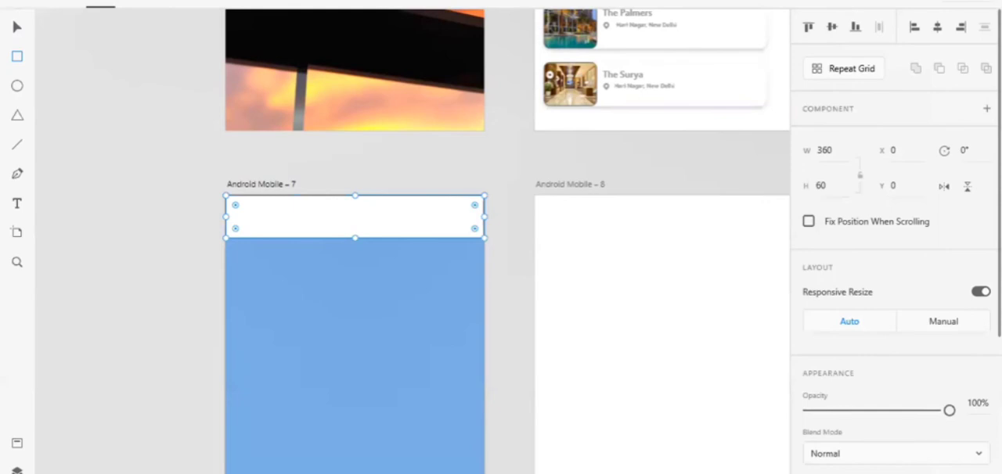
Fill the header rectangle on the blue artboard with the muted red #D87979.
{"action": "scroll", "coordinate": [896, 274], "scroll_direction": "down", "scroll_amount": 5}
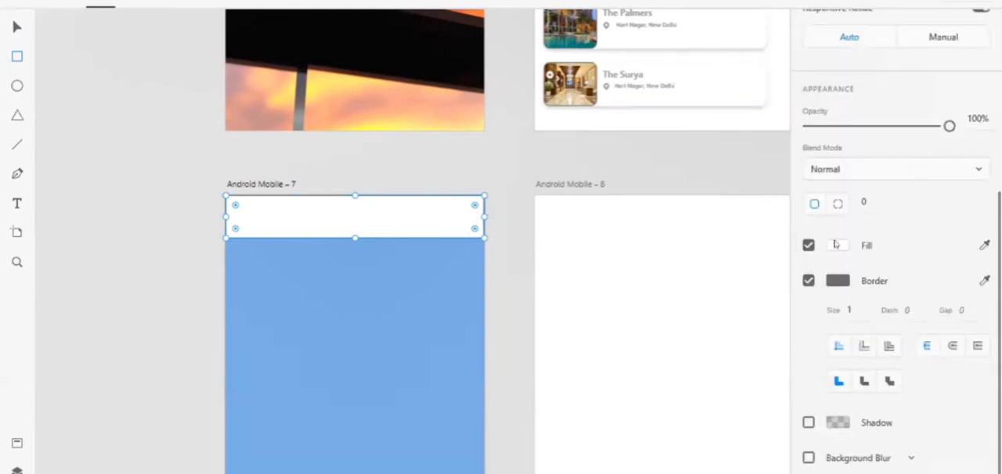
{"action": "left_click", "coordinate": [835, 244]}
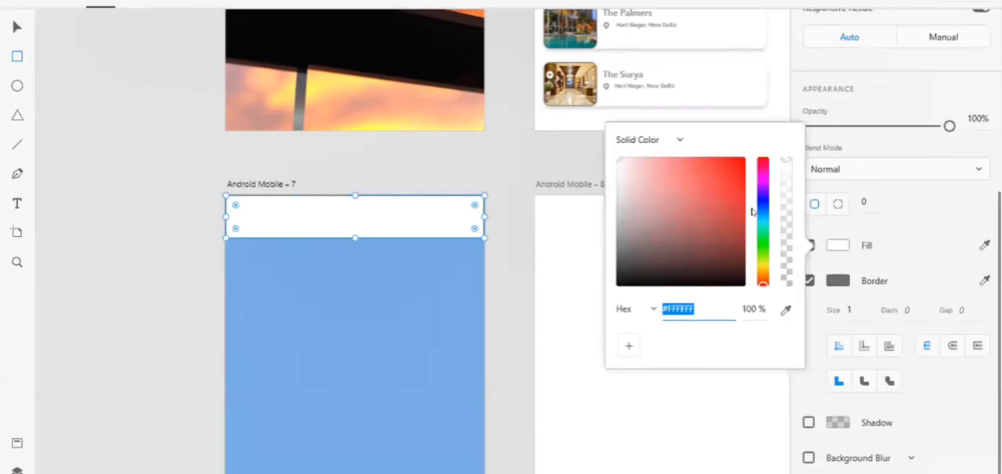
{"action": "left_click", "coordinate": [685, 176]}
{"action": "left_click", "coordinate": [650, 159]}
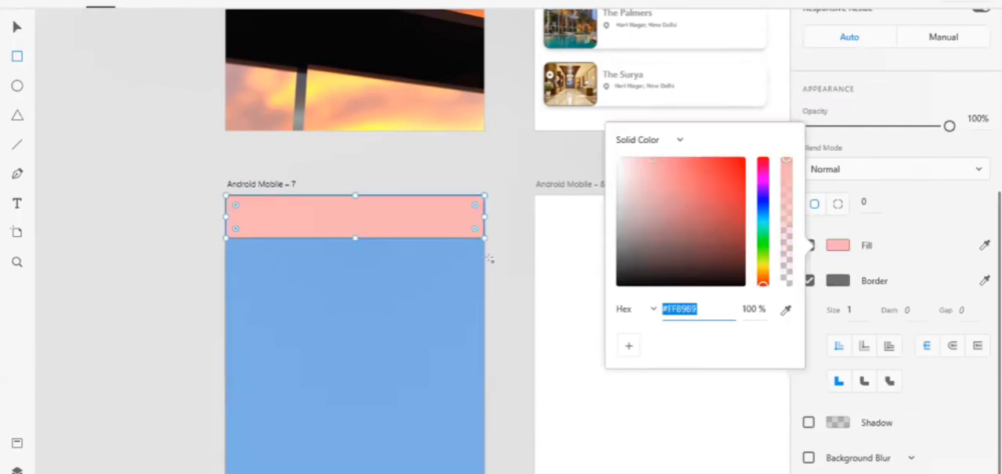
{"action": "left_click", "coordinate": [673, 177]}
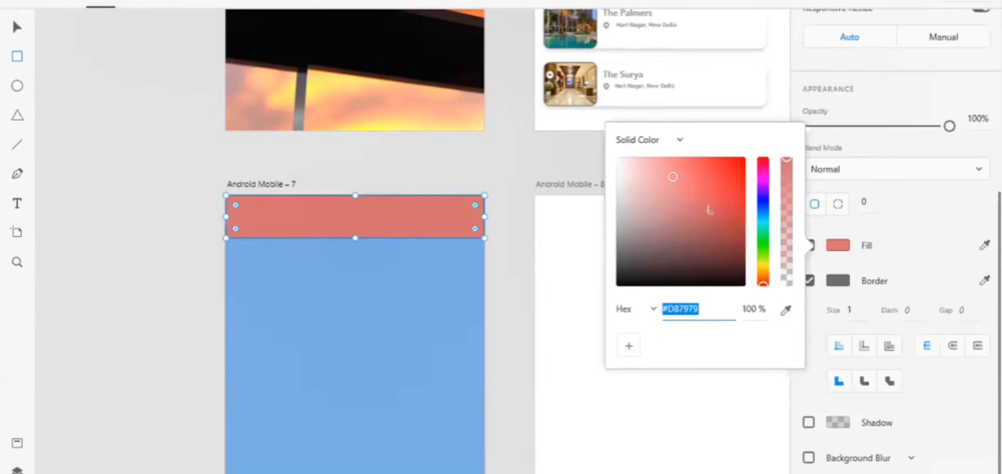
{"action": "key", "text": "Escape"}
{"action": "left_click", "coordinate": [16, 29]}
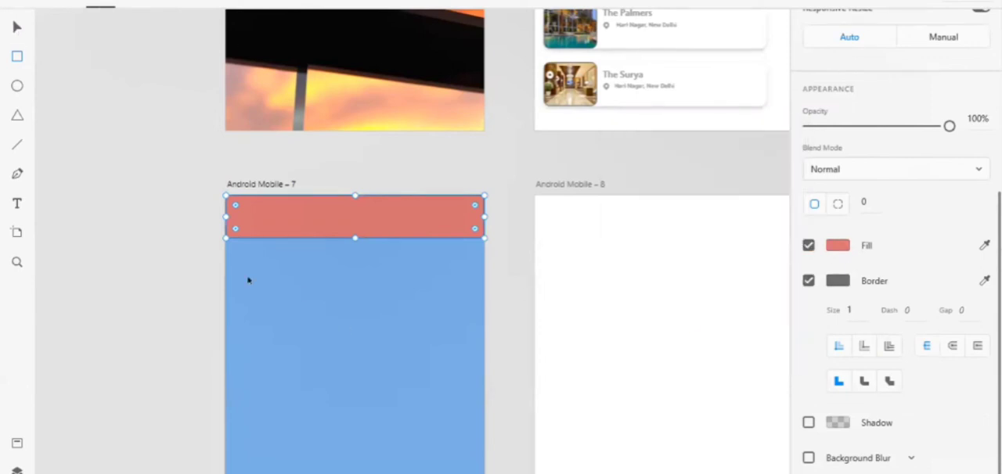
Duplicate the red header bar and place the copy along the bottom edge of the blue artboard.
{"action": "scroll", "coordinate": [328, 365], "scroll_direction": "down", "scroll_amount": 5}
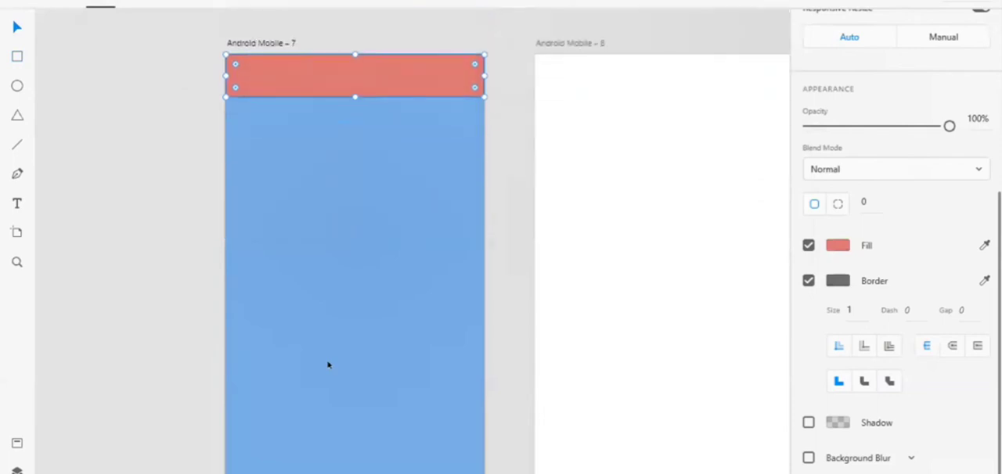
{"action": "scroll", "coordinate": [328, 364], "scroll_direction": "down", "scroll_amount": 1}
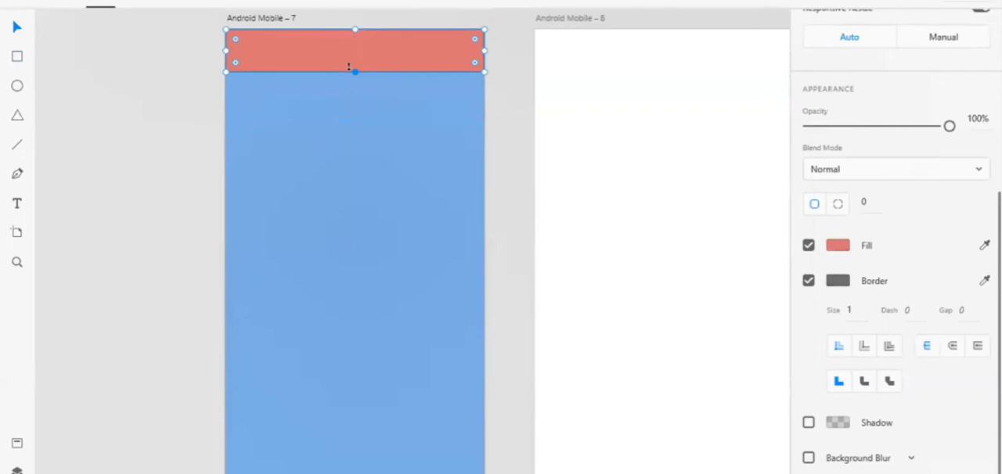
{"action": "left_click_drag", "start_coordinate": [348, 66], "coordinate": [352, 468]}
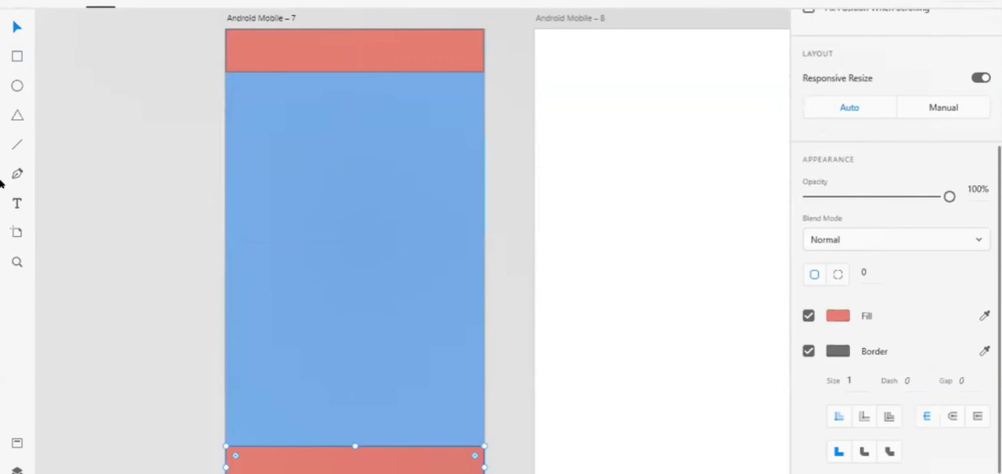
{"action": "key", "text": "Escape"}
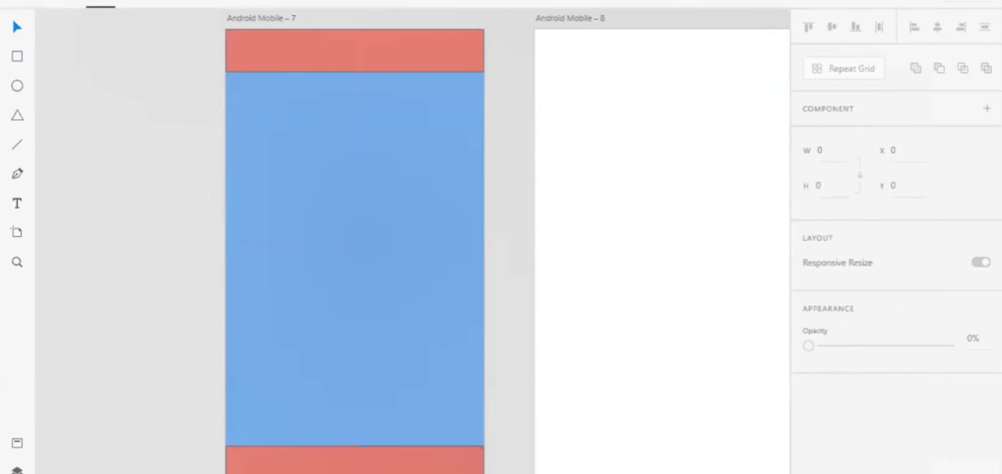
Examine the finished top-row screens from the booking buttons through hotel list, hotel details and Booking Form to card payment.
{"action": "scroll", "coordinate": [156, 137], "scroll_direction": "down", "scroll_amount": 3}
{"action": "scroll", "coordinate": [157, 138], "scroll_direction": "up", "scroll_amount": 2}
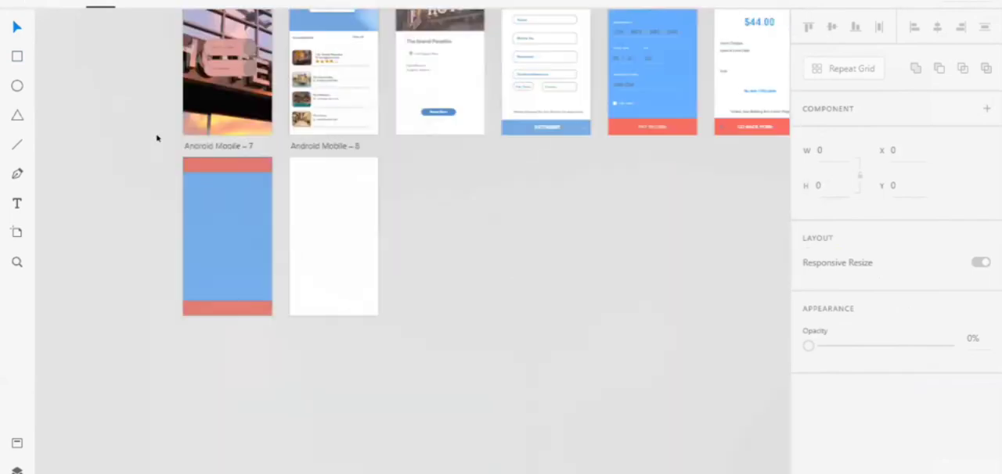
{"action": "scroll", "coordinate": [157, 137], "scroll_direction": "up", "scroll_amount": 2}
{"action": "scroll", "coordinate": [157, 136], "scroll_direction": "up", "scroll_amount": 3}
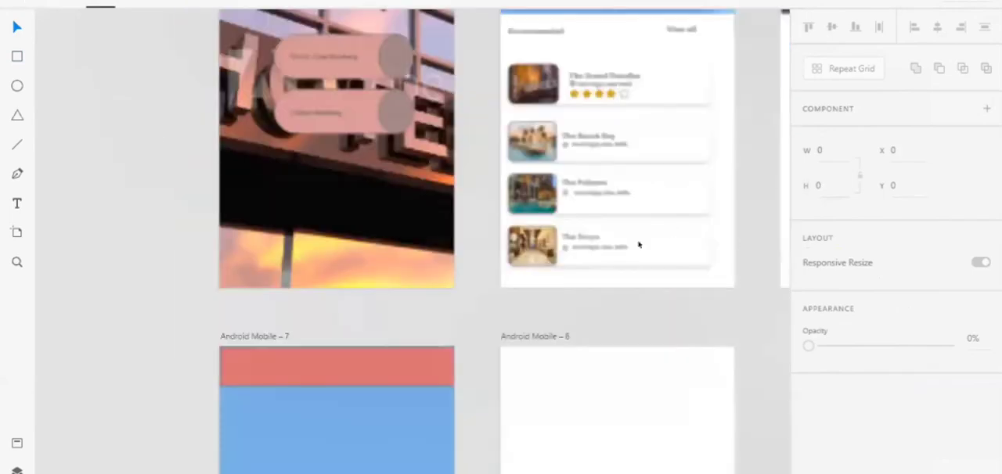
{"action": "scroll", "coordinate": [703, 248], "scroll_direction": "up", "scroll_amount": 1}
{"action": "scroll", "coordinate": [703, 247], "scroll_direction": "up", "scroll_amount": 1}
{"action": "scroll", "coordinate": [703, 247], "scroll_direction": "up", "scroll_amount": 1}
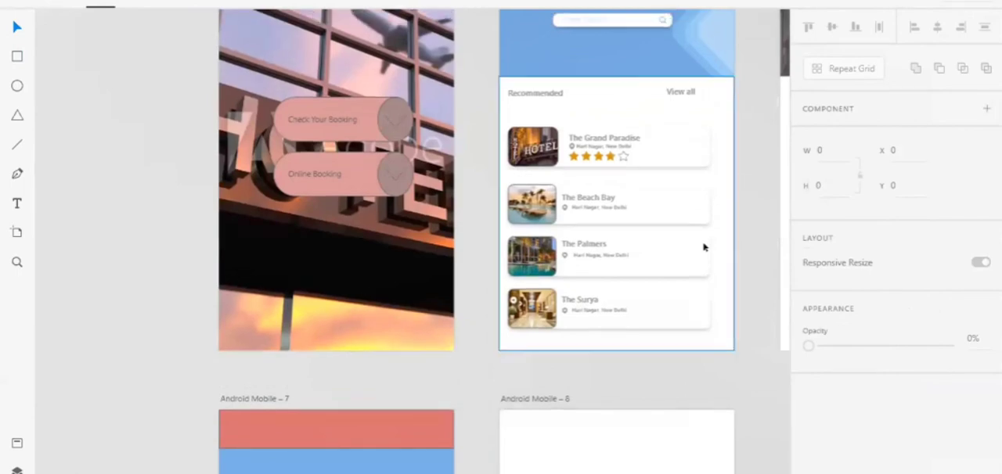
{"action": "scroll", "coordinate": [563, 294], "scroll_direction": "right", "scroll_amount": 5}
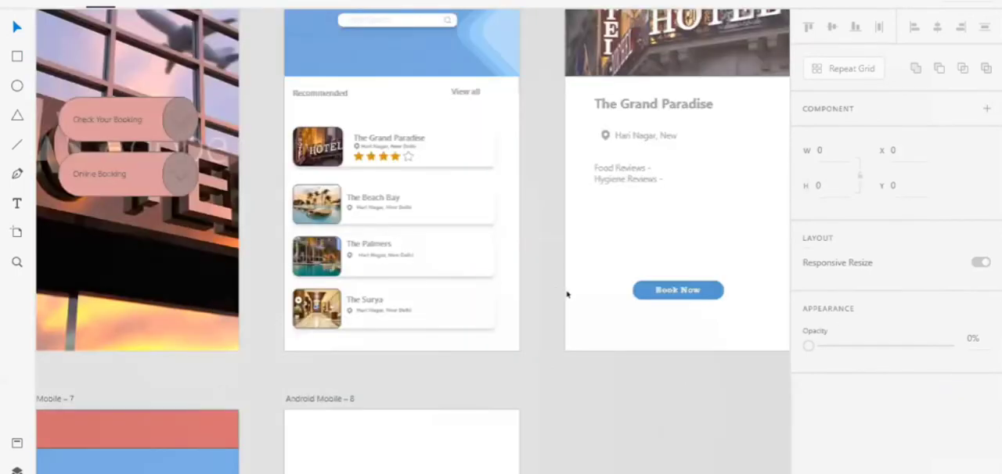
{"action": "scroll", "coordinate": [567, 293], "scroll_direction": "right", "scroll_amount": 4}
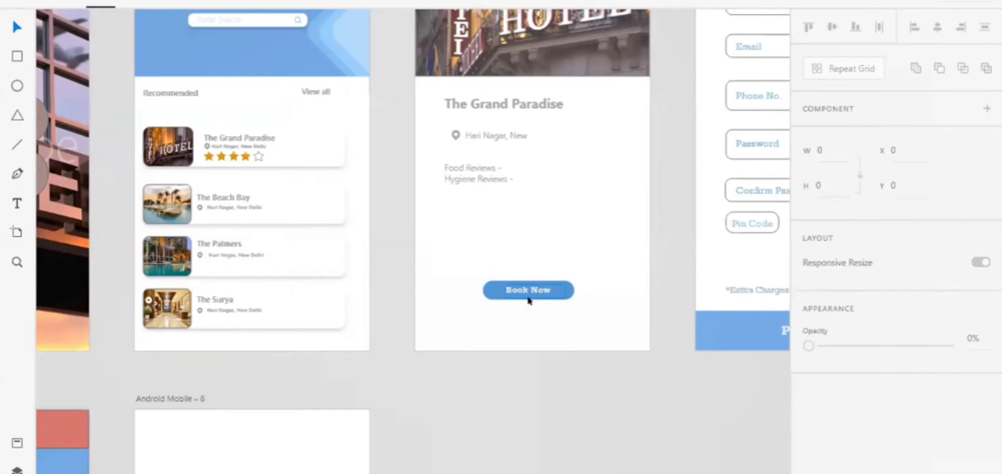
{"action": "scroll", "coordinate": [693, 351], "scroll_direction": "right", "scroll_amount": 4}
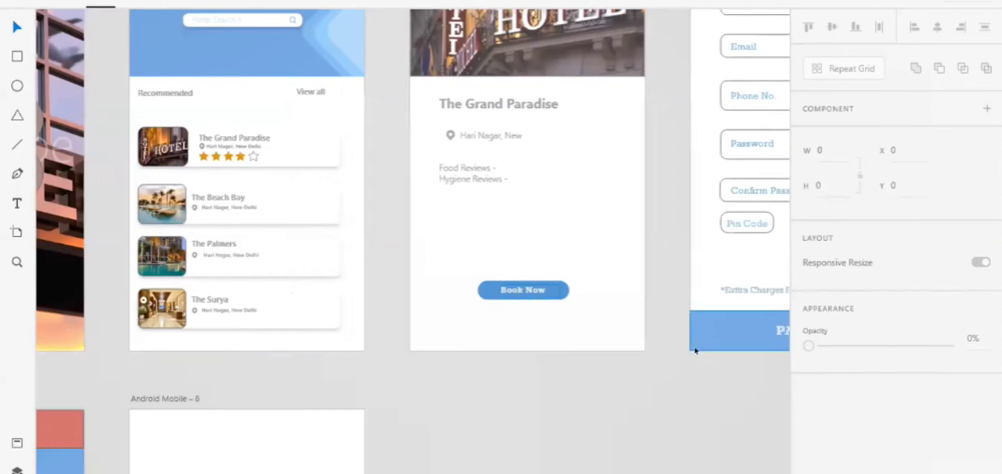
{"action": "scroll", "coordinate": [646, 289], "scroll_direction": "right", "scroll_amount": 5}
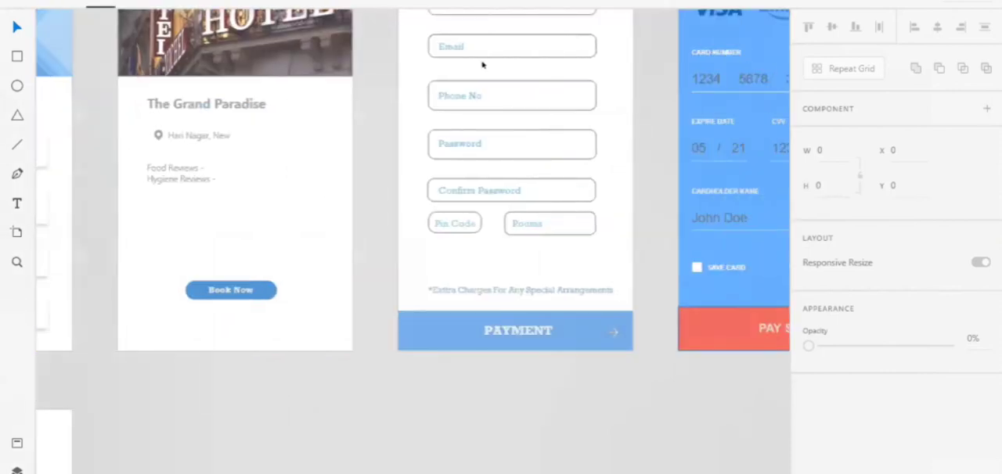
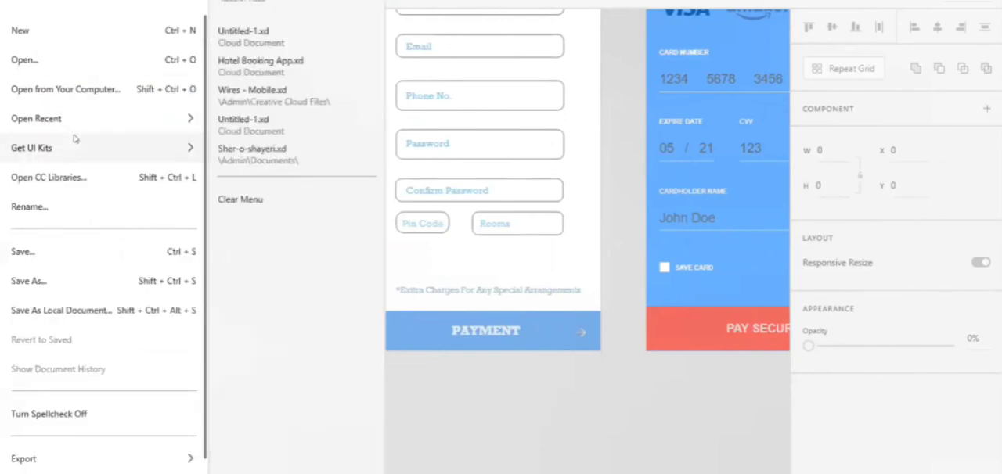
Open the recent document Hotel Booking App.xd and start previewing it from the HOTEL home screen.
{"action": "mouse_move", "coordinate": [110, 119]}
{"action": "left_click", "coordinate": [273, 69]}
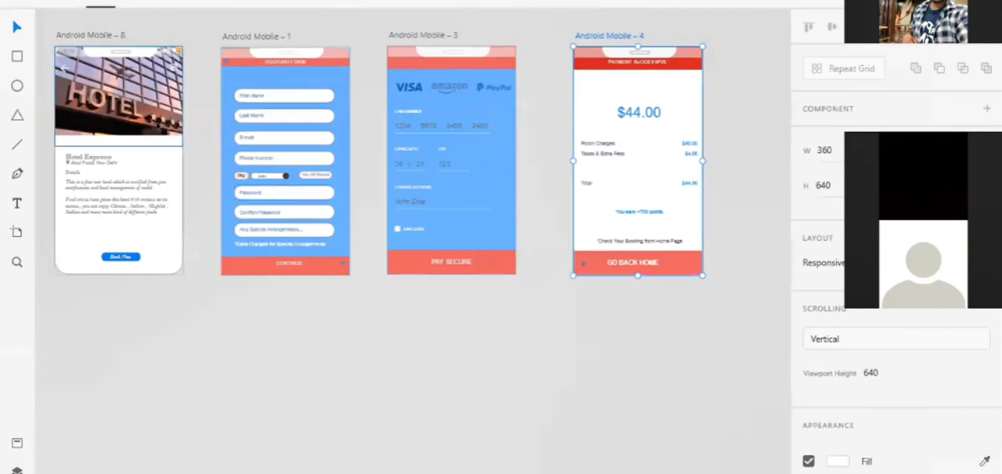
{"action": "scroll", "coordinate": [156, 125], "scroll_direction": "left", "scroll_amount": 7}
{"action": "scroll", "coordinate": [157, 125], "scroll_direction": "down", "scroll_amount": 3}
{"action": "scroll", "coordinate": [157, 125], "scroll_direction": "up", "scroll_amount": 1}
{"action": "scroll", "coordinate": [157, 125], "scroll_direction": "up", "scroll_amount": 6}
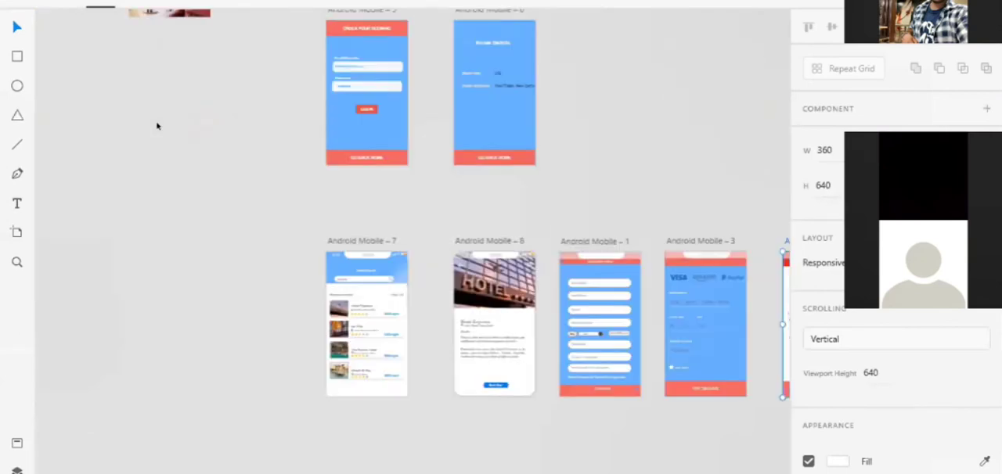
{"action": "scroll", "coordinate": [156, 125], "scroll_direction": "up", "scroll_amount": 1}
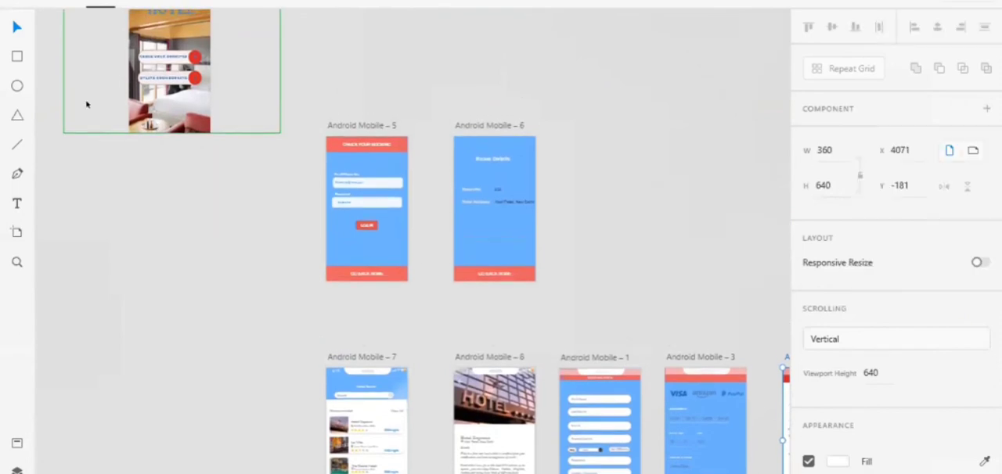
{"action": "left_click", "coordinate": [157, 116]}
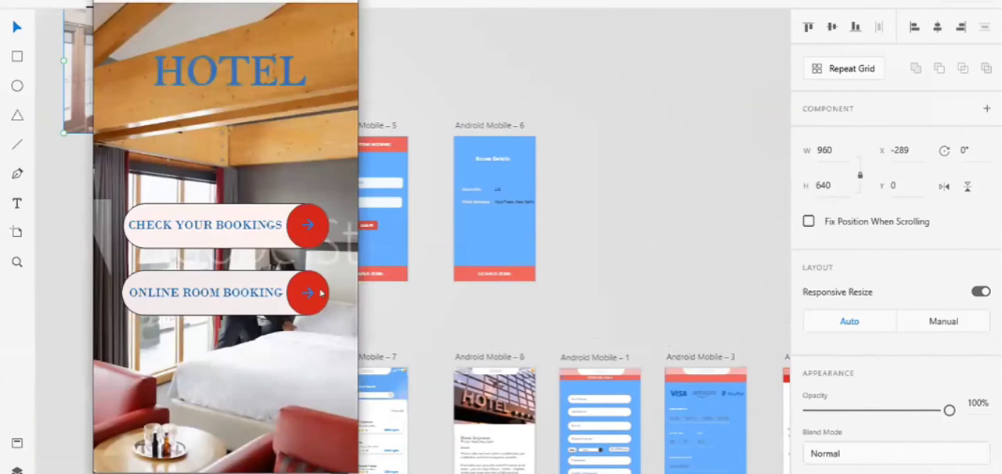
Preview the online room booking flow from the home screen through hotel details, booking form and payment, and return home.
{"action": "left_click", "coordinate": [321, 293]}
{"action": "left_click", "coordinate": [264, 198]}
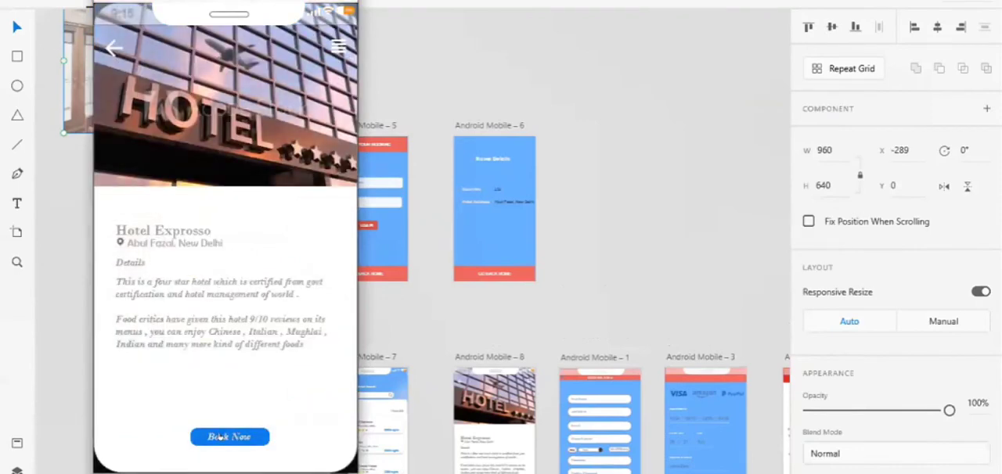
{"action": "left_click", "coordinate": [220, 438]}
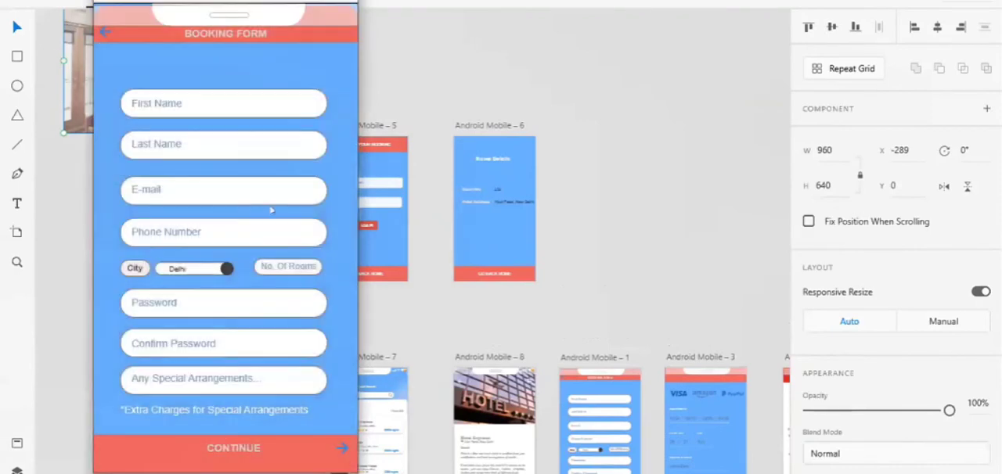
{"action": "left_click", "coordinate": [207, 446]}
{"action": "left_click", "coordinate": [217, 446]}
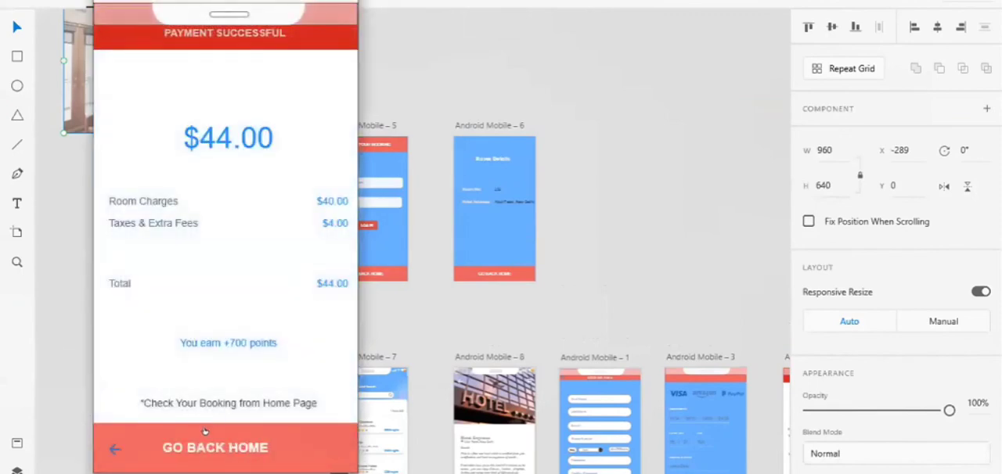
{"action": "left_click", "coordinate": [204, 446]}
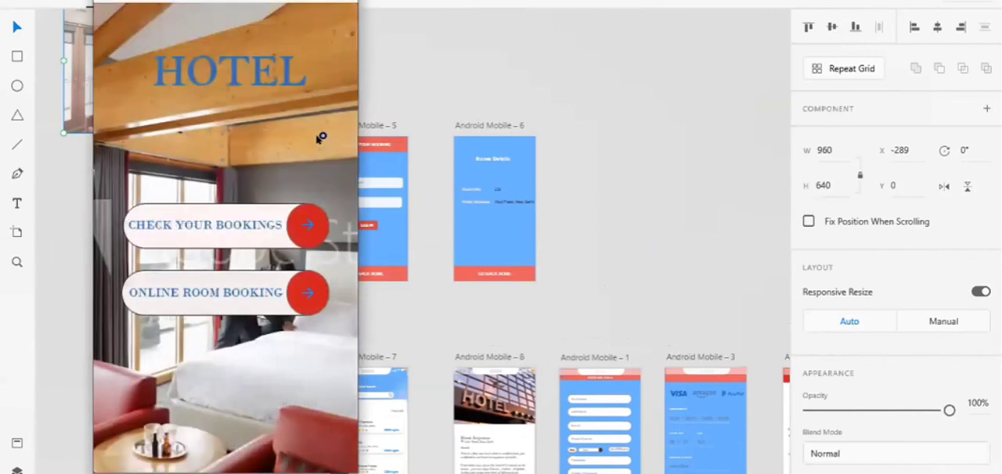
Preview the Check Your Bookings flow through log-in to the room details, and close the preview.
{"action": "left_click", "coordinate": [301, 226]}
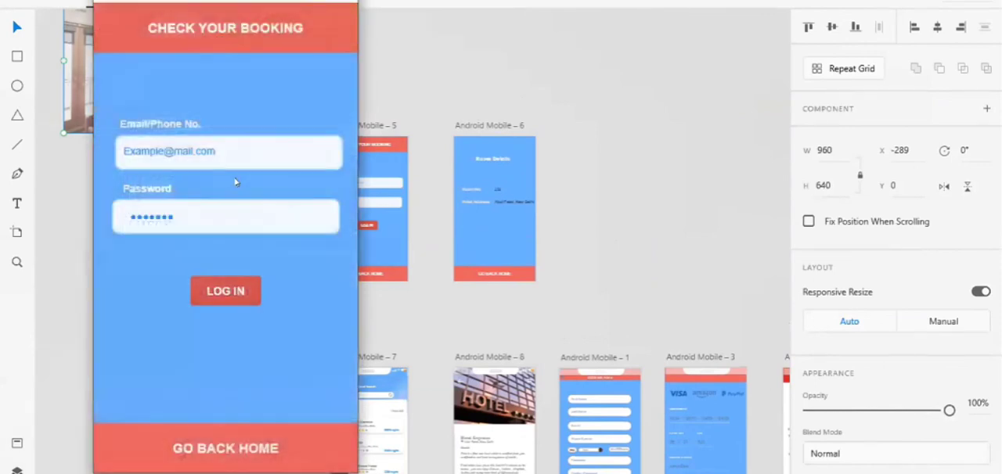
{"action": "left_click", "coordinate": [206, 301]}
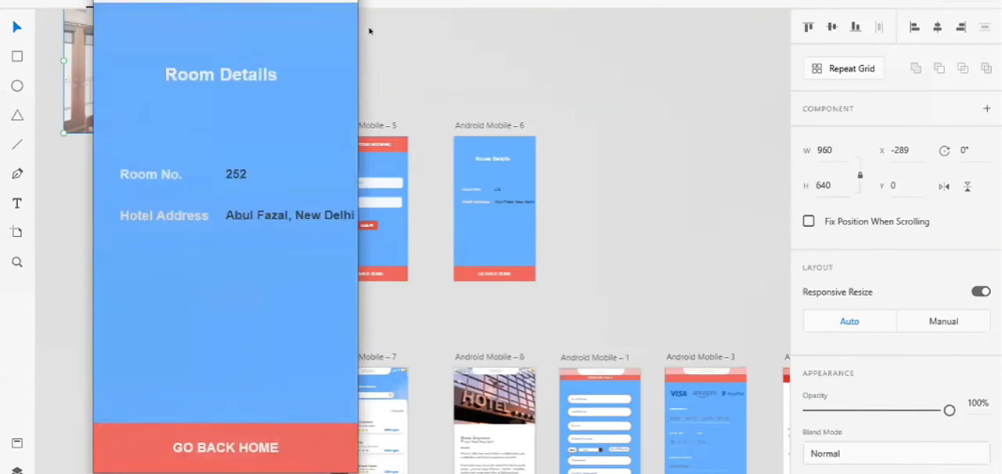
{"action": "left_click", "coordinate": [341, 1]}
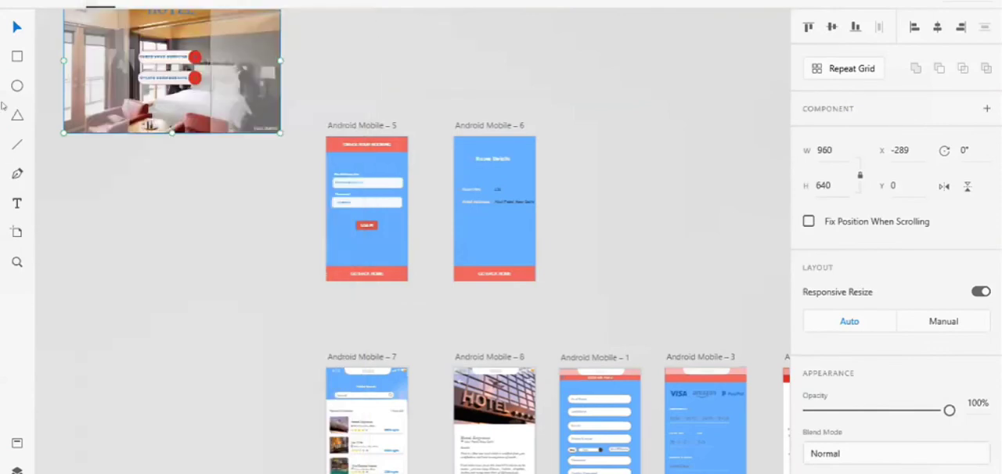
Switch back to the document containing The Grand Paradise hotel screen and the white Booking Form.
{"action": "left_click", "coordinate": [12, 1]}
{"action": "left_click", "coordinate": [282, 205]}
{"action": "key", "text": "alt+Tab"}
{"action": "scroll", "coordinate": [305, 223], "scroll_direction": "up", "scroll_amount": 2}
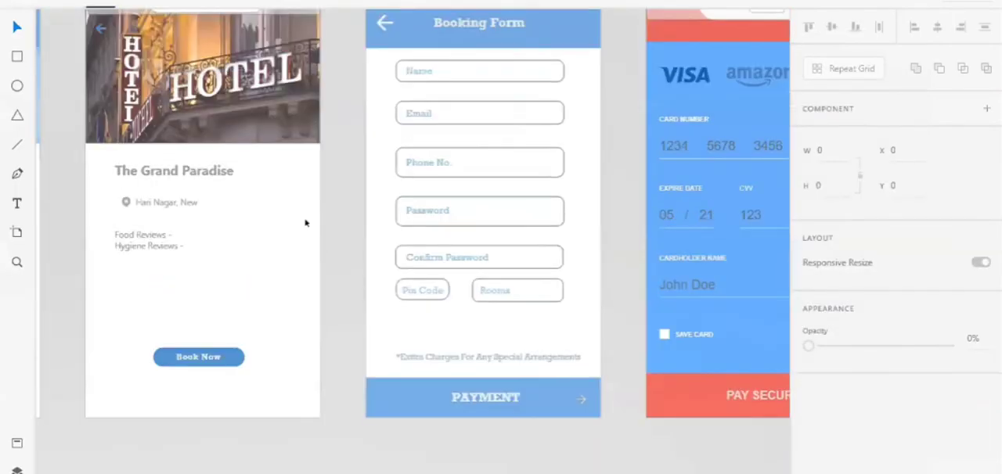
In Prototype mode, link the lower button's circle on Android Mobile – 1 to Android Mobile – 2 with a Tap transition.
{"action": "scroll", "coordinate": [306, 223], "scroll_direction": "down", "scroll_amount": 5}
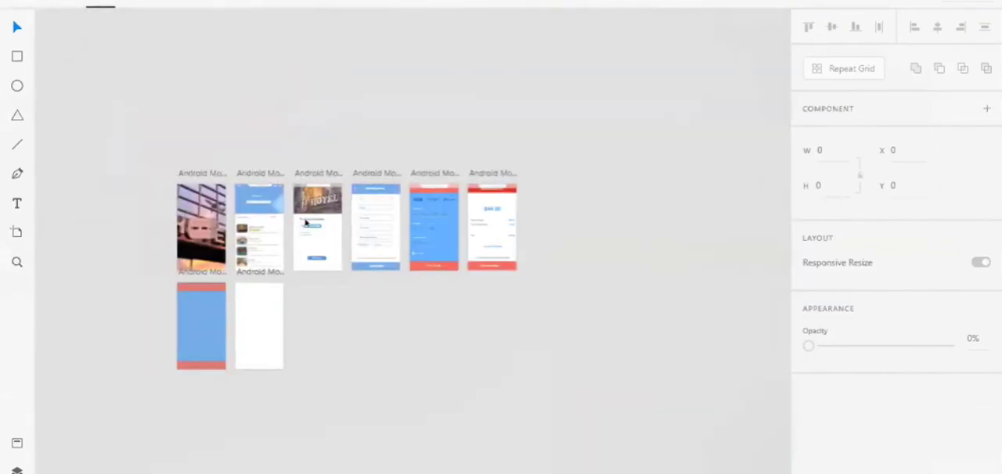
{"action": "left_click", "coordinate": [306, 208]}
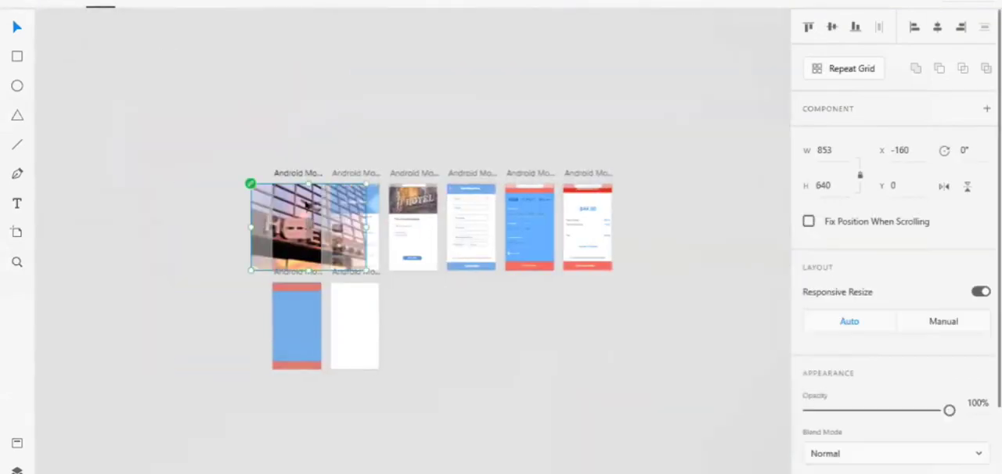
{"action": "scroll", "coordinate": [307, 205], "scroll_direction": "up", "scroll_amount": 3}
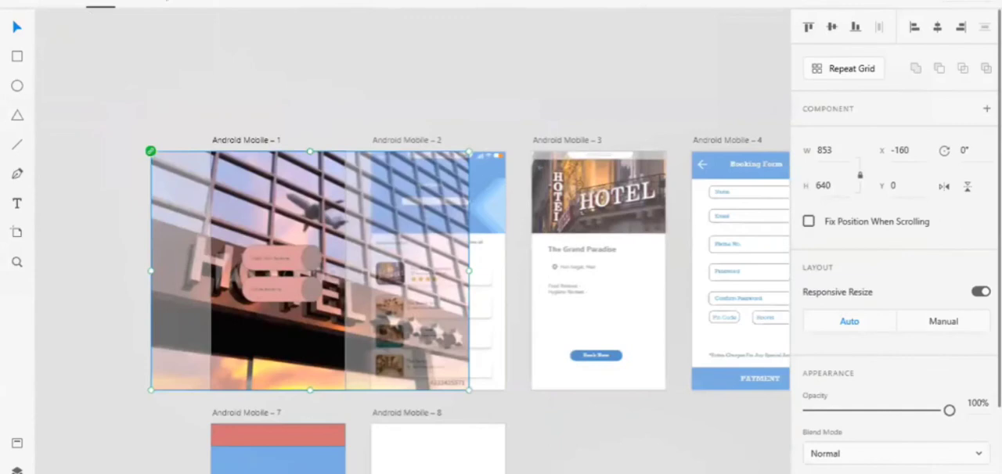
{"action": "left_click", "coordinate": [163, 1]}
{"action": "left_click", "coordinate": [311, 289]}
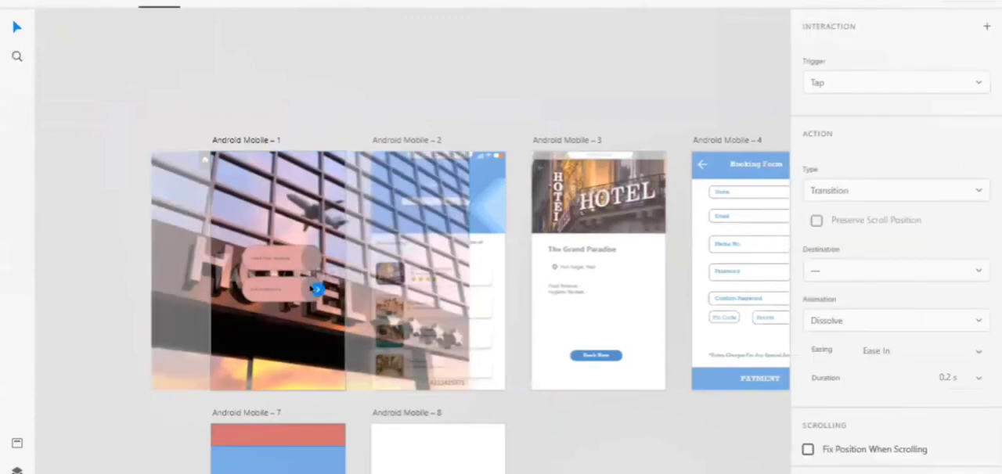
{"action": "left_click_drag", "start_coordinate": [317, 289], "coordinate": [376, 221]}
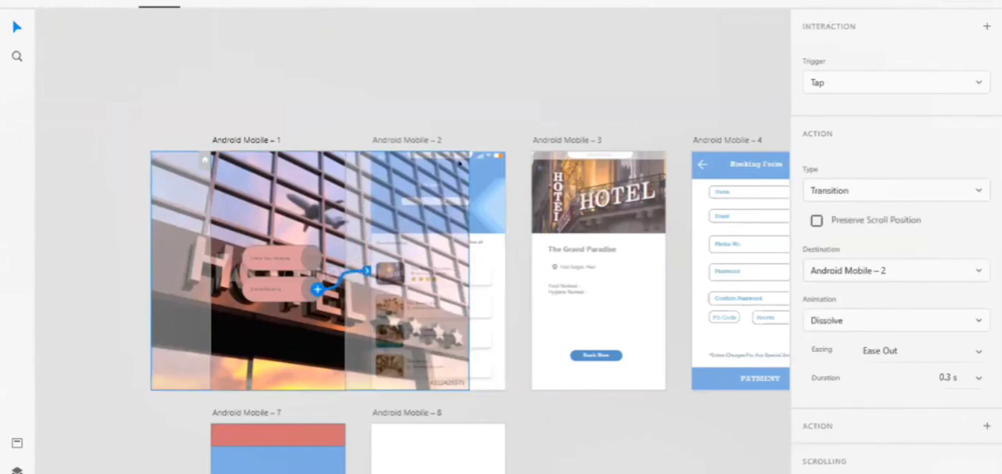
Link The Grand Paradise card on Android Mobile – 2 to Android Mobile – 3 with a Tap transition.
{"action": "left_click", "coordinate": [417, 141]}
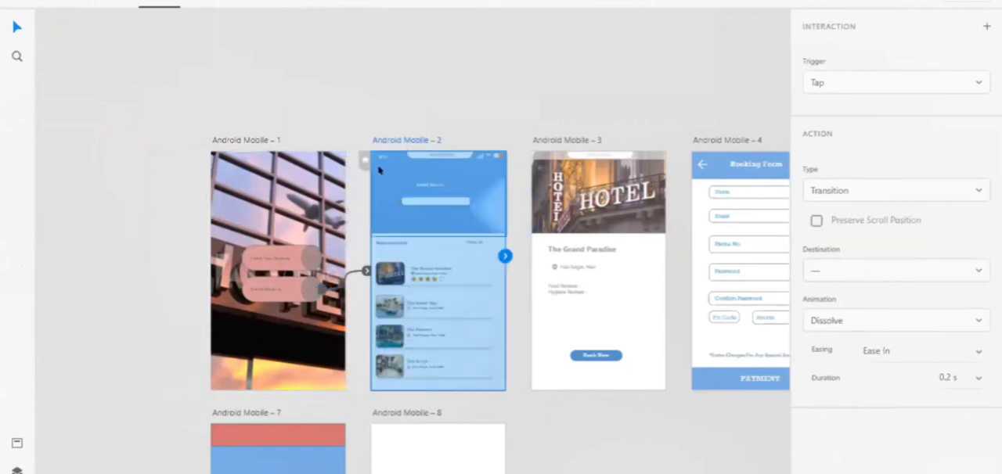
{"action": "left_click", "coordinate": [379, 162]}
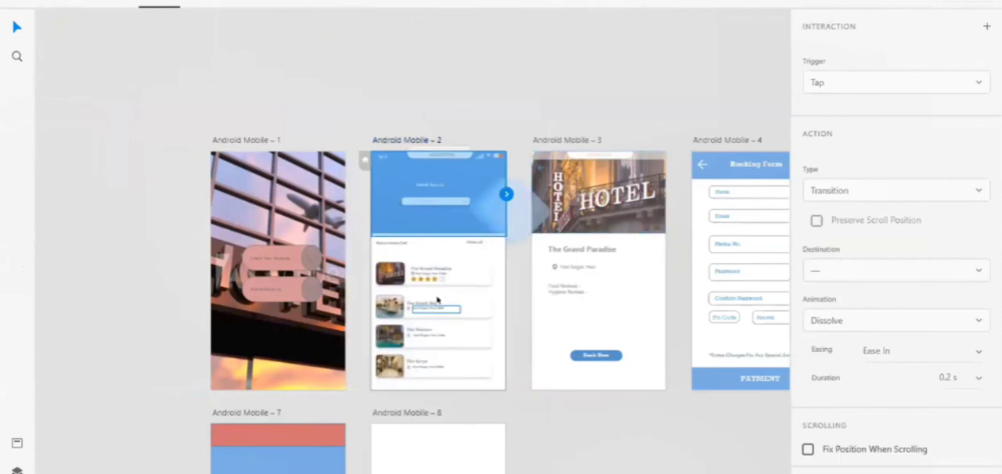
{"action": "left_click", "coordinate": [472, 270]}
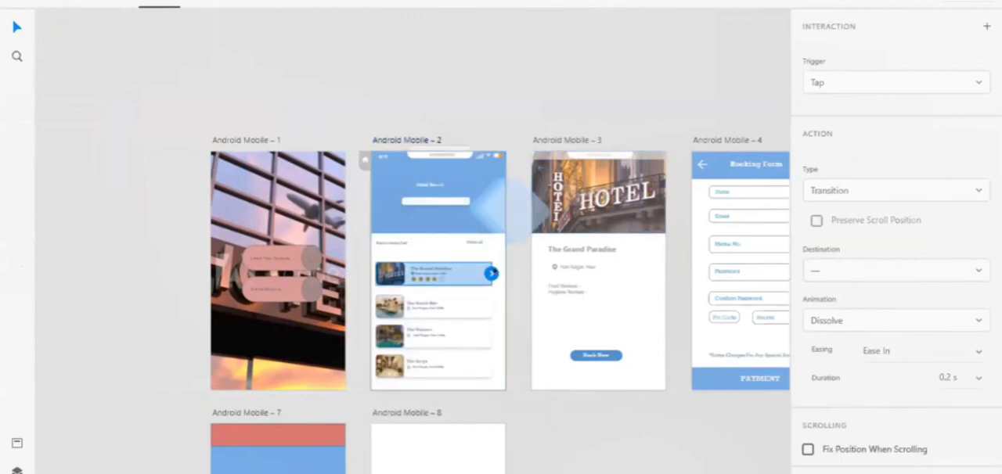
{"action": "left_click_drag", "start_coordinate": [491, 273], "coordinate": [556, 180]}
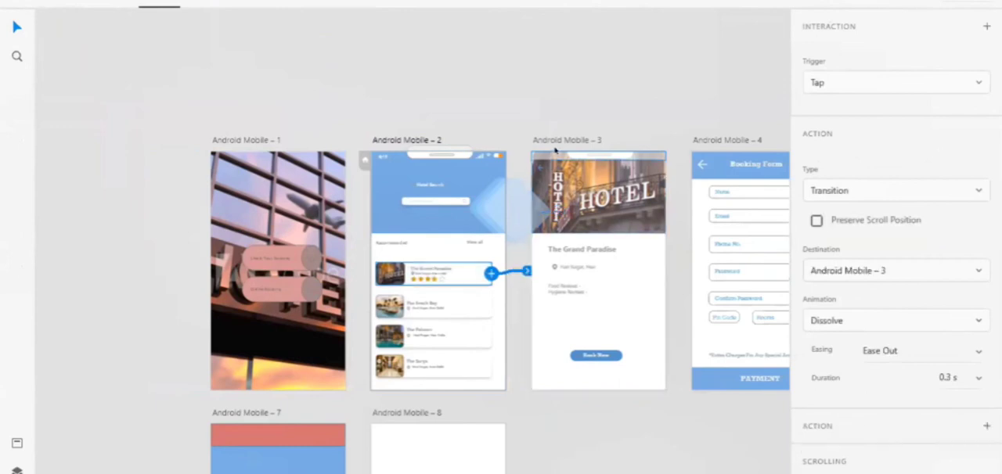
On Android Mobile – 3, link the back arrow to Android Mobile – 2 and the Book Now button to Android Mobile – 4.
{"action": "left_click", "coordinate": [541, 168]}
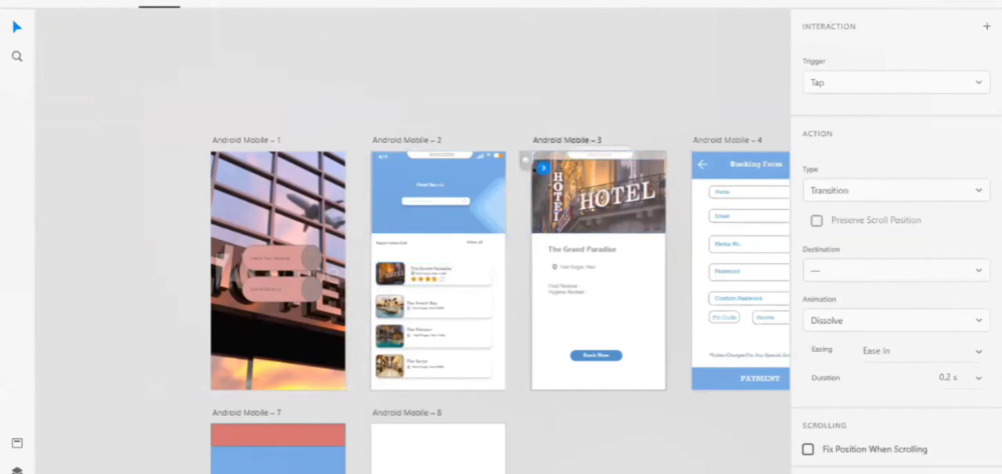
{"action": "left_click_drag", "start_coordinate": [543, 167], "coordinate": [480, 254]}
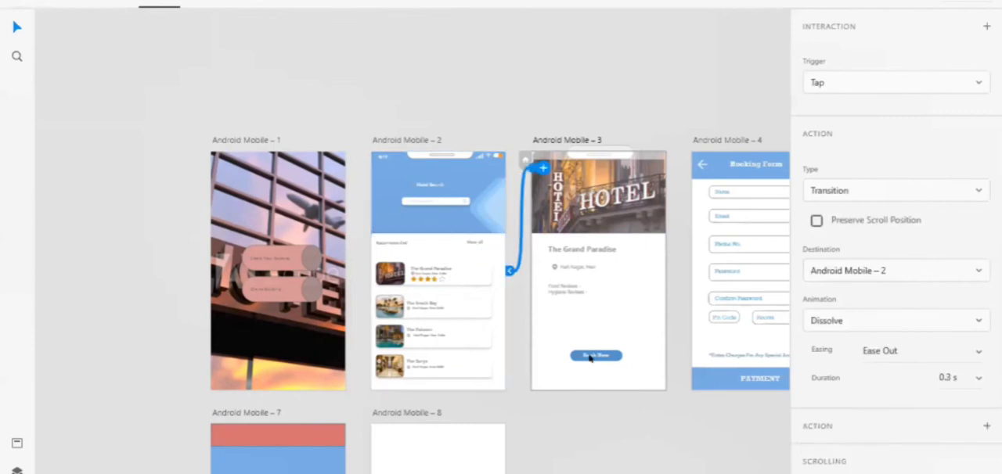
{"action": "left_click", "coordinate": [613, 358]}
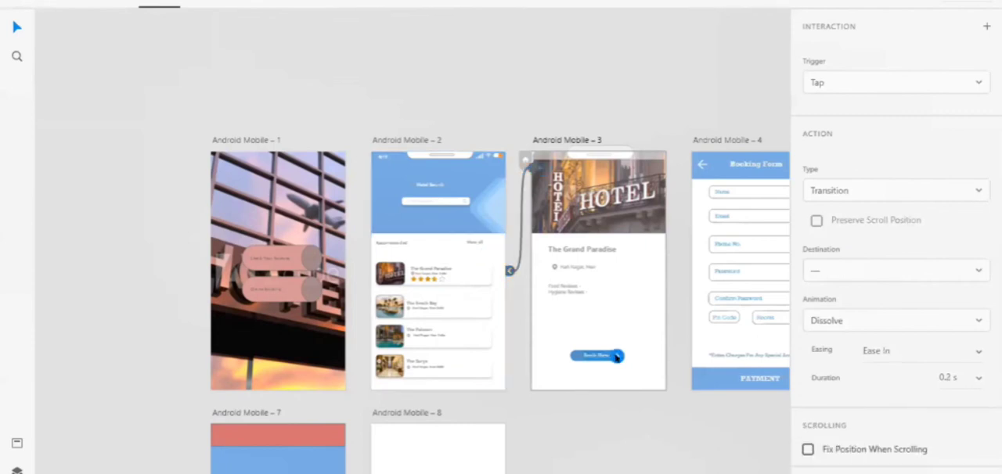
{"action": "left_click_drag", "start_coordinate": [718, 270], "coordinate": [720, 271]}
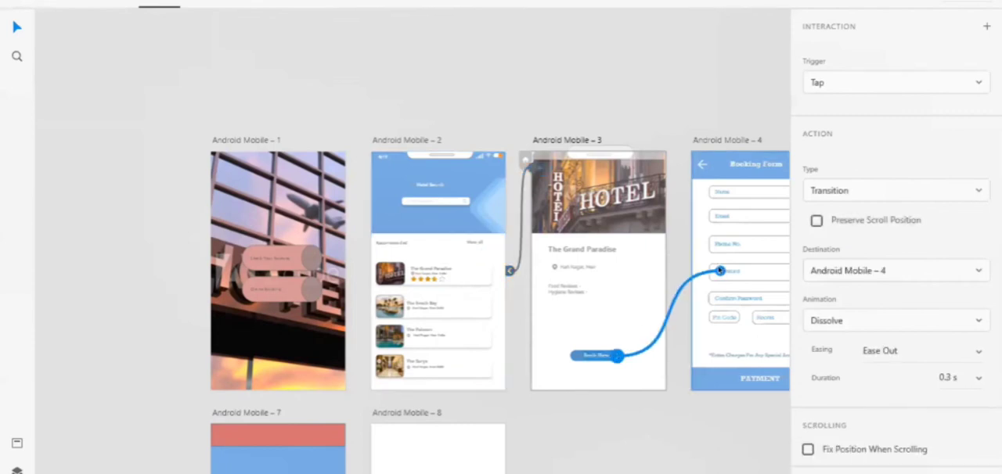
Link the back arrow in the Booking Form header to Android Mobile – 3 with a Tap transition.
{"action": "left_click", "coordinate": [703, 162]}
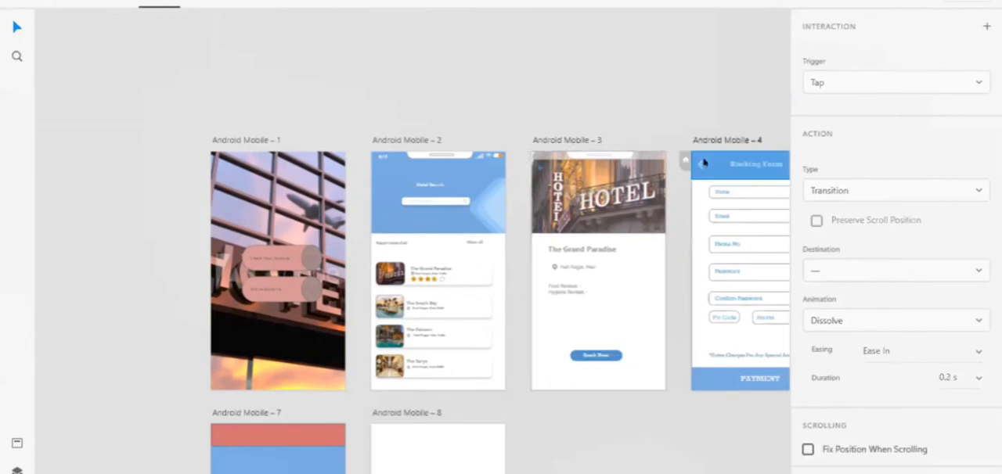
{"action": "mouse_move", "coordinate": [702, 164]}
{"action": "left_mouse_down"}
{"action": "mouse_move", "coordinate": [707, 147]}
{"action": "mouse_move", "coordinate": [707, 170]}
{"action": "mouse_move", "coordinate": [700, 162]}
{"action": "left_mouse_up"}
{"action": "scroll", "coordinate": [699, 171], "scroll_direction": "up", "scroll_amount": 5}
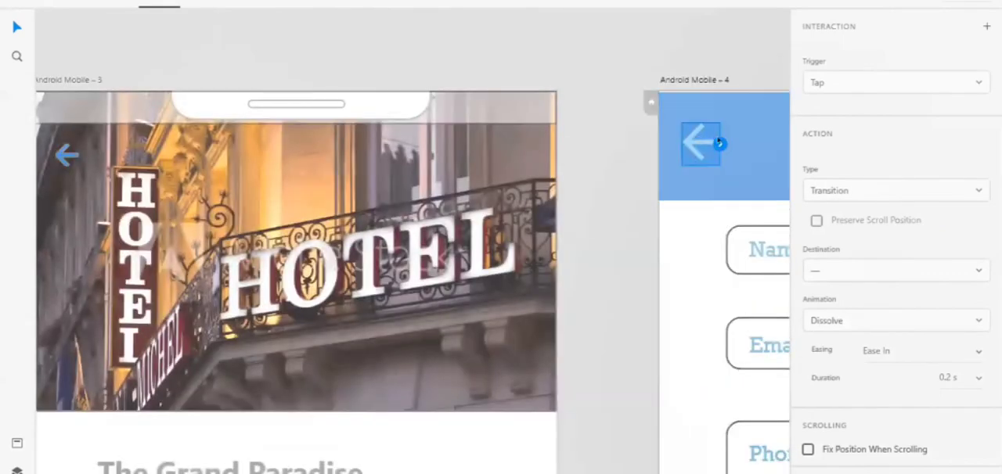
{"action": "left_click_drag", "start_coordinate": [720, 143], "coordinate": [475, 210]}
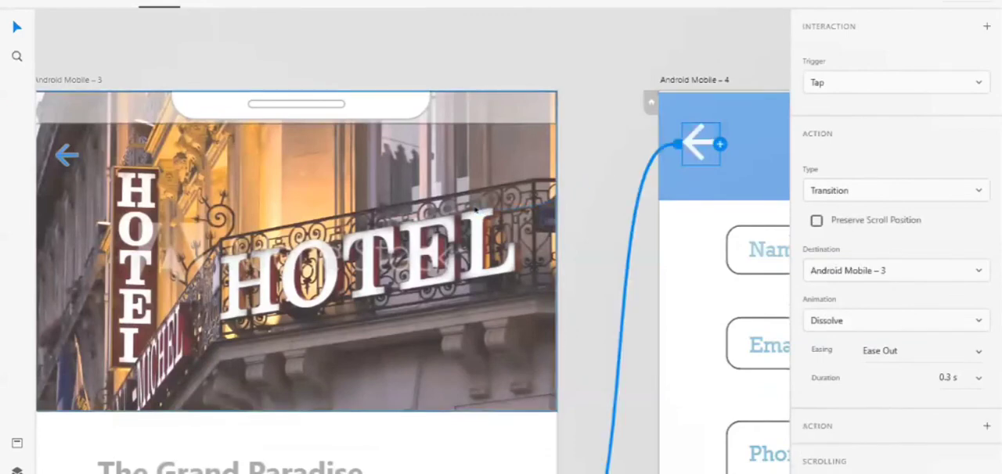
Link the arrow on the Booking Form's PAYMENT bar to Android Mobile – 5 with a Tap transition.
{"action": "scroll", "coordinate": [475, 209], "scroll_direction": "down", "scroll_amount": 5}
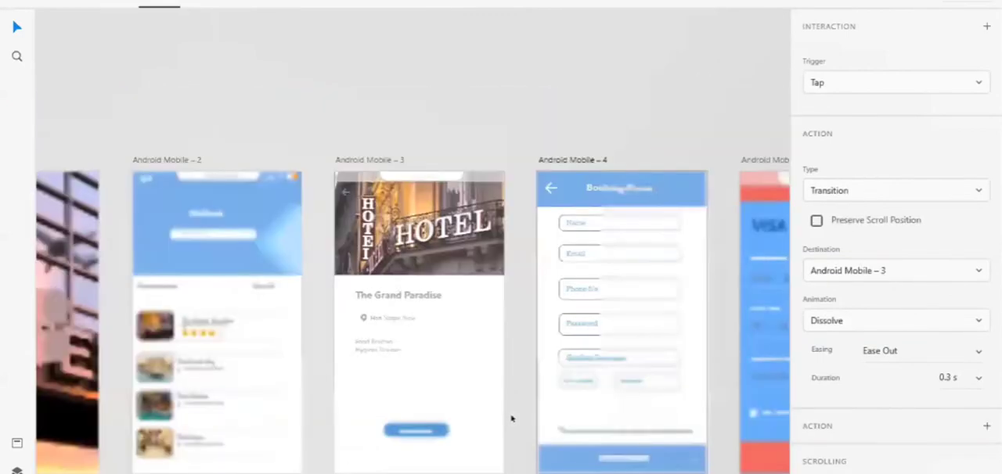
{"action": "scroll", "coordinate": [509, 417], "scroll_direction": "right", "scroll_amount": 5}
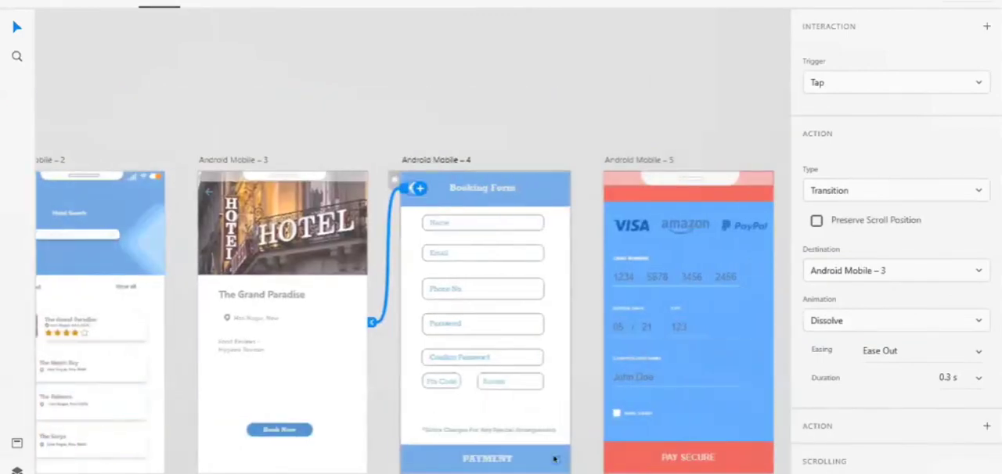
{"action": "left_click", "coordinate": [554, 462]}
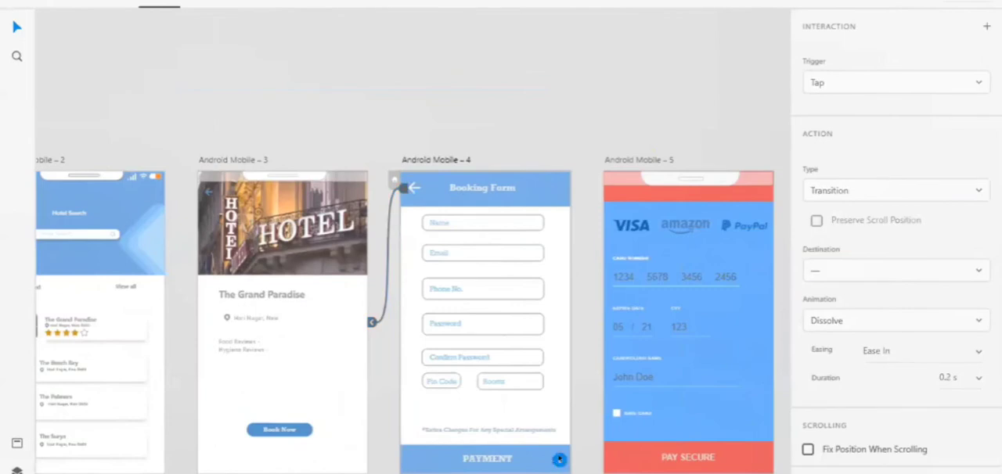
{"action": "left_click_drag", "start_coordinate": [559, 459], "coordinate": [615, 337]}
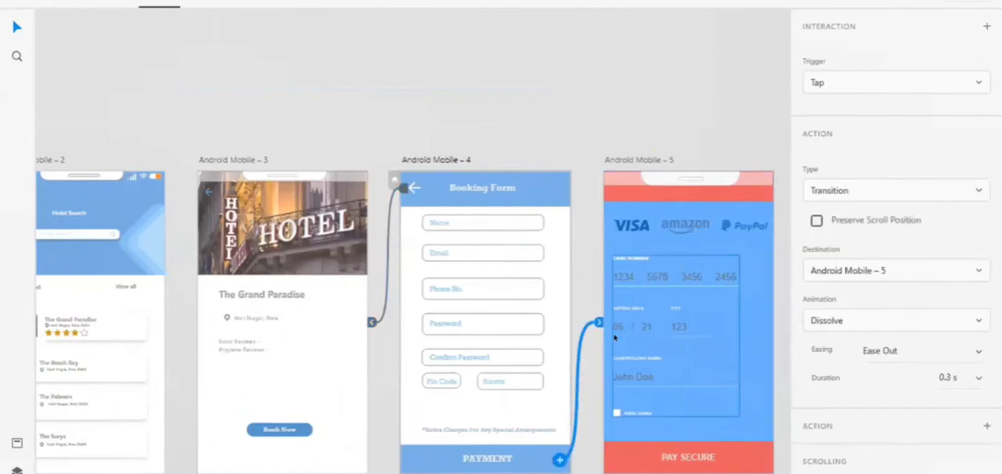
Link the PAY SECURE bar on Android Mobile – 5 to Android Mobile – 6 with a Tap transition.
{"action": "scroll", "coordinate": [615, 337], "scroll_direction": "right", "scroll_amount": 4}
{"action": "left_click", "coordinate": [631, 457]}
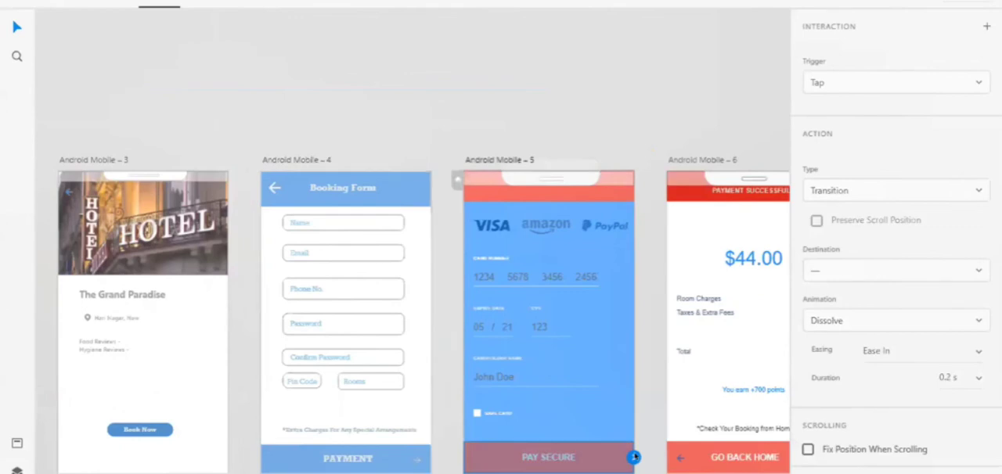
{"action": "left_click_drag", "start_coordinate": [634, 458], "coordinate": [711, 396]}
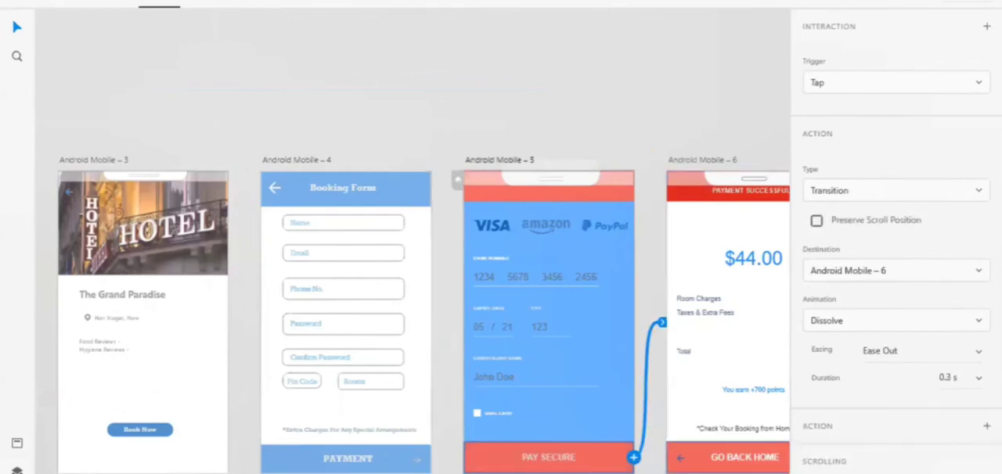
Link the GO BACK HOME arrow on Android Mobile – 6 to Android Mobile – 1, and the Check Your Booking arrow to Android Mobile – 7.
{"action": "left_click", "coordinate": [684, 461]}
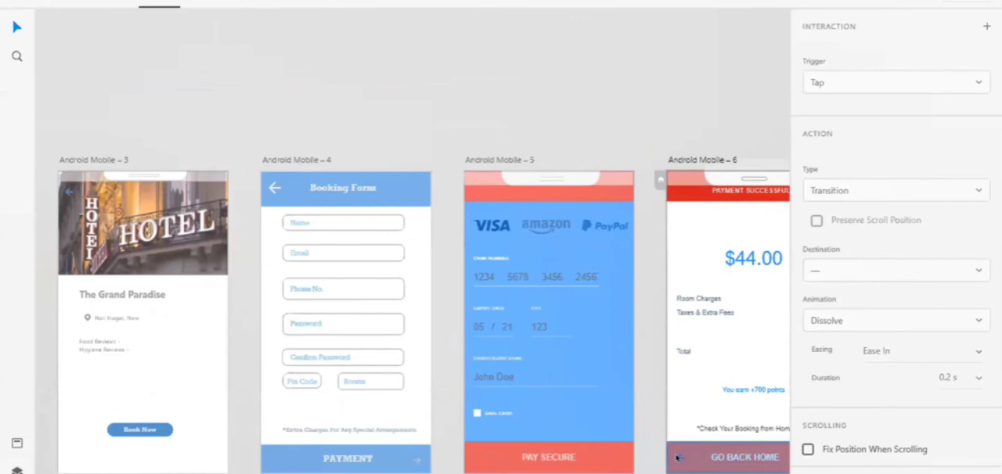
{"action": "scroll", "coordinate": [678, 458], "scroll_direction": "up", "scroll_amount": 3}
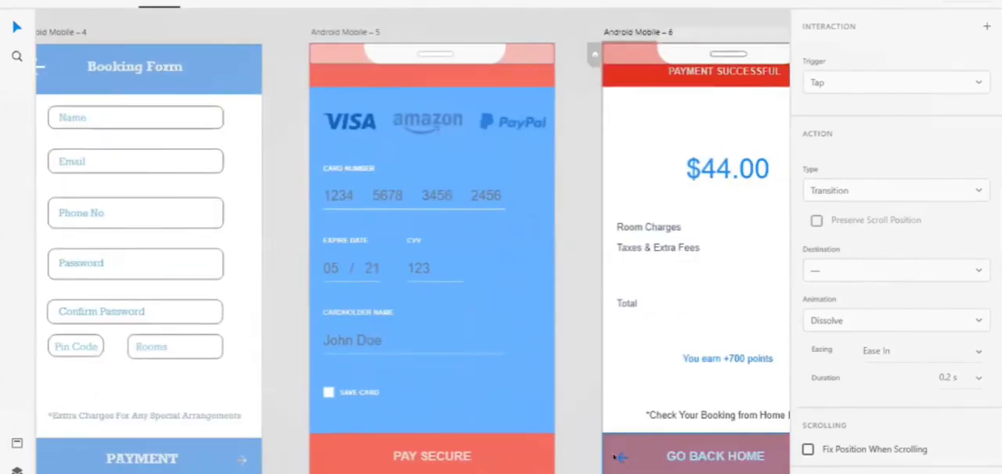
{"action": "left_click_drag", "start_coordinate": [618, 457], "coordinate": [180, 164]}
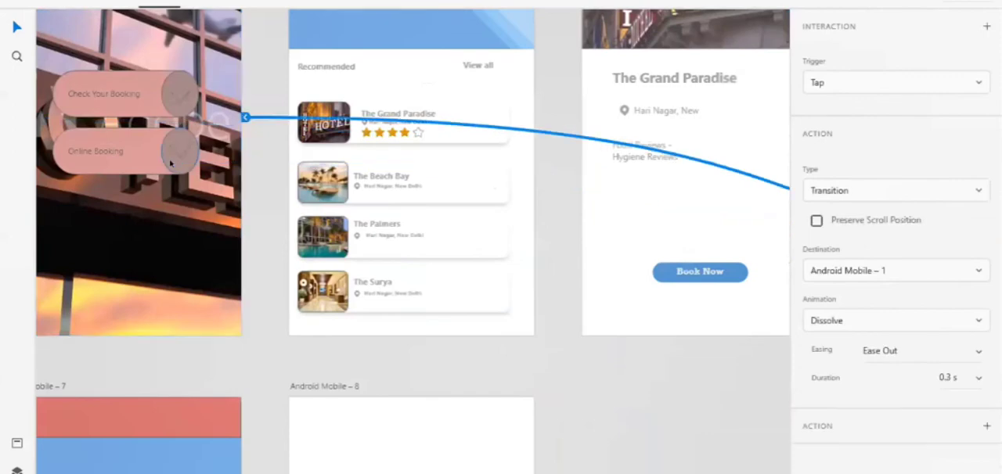
{"action": "left_click", "coordinate": [178, 91]}
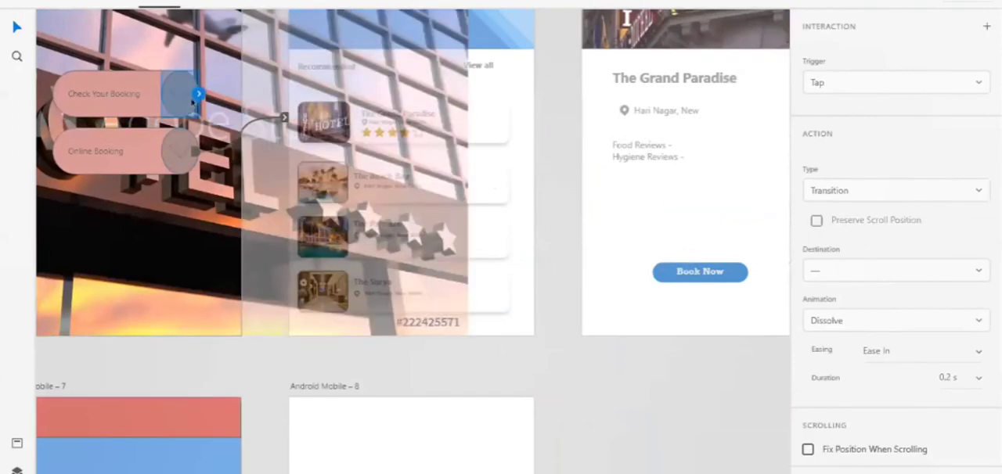
{"action": "left_click_drag", "start_coordinate": [199, 93], "coordinate": [180, 438]}
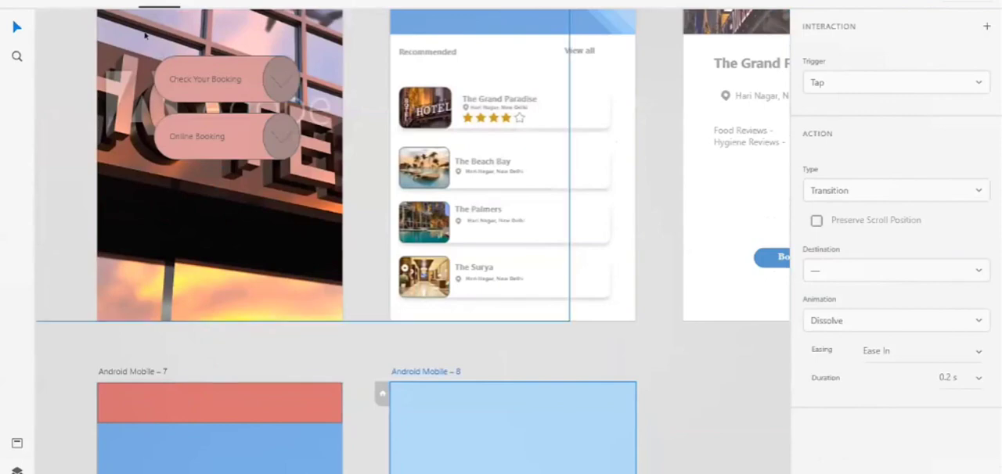
Preview the prototype from the home screen through Online Booking, The Grand Paradise, Book Now, payment, Pay Secure and Go Back Home, and close the preview.
{"action": "key", "text": "ctrl+1"}
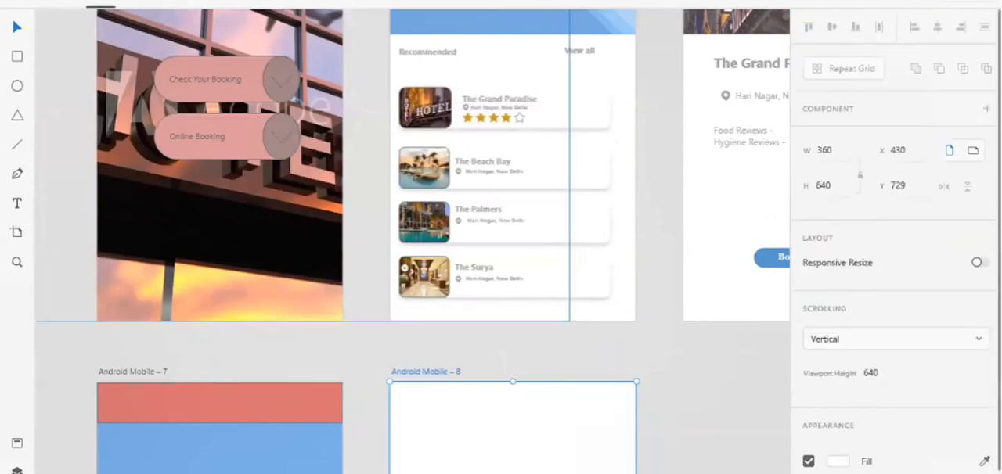
{"action": "left_click", "coordinate": [228, 216]}
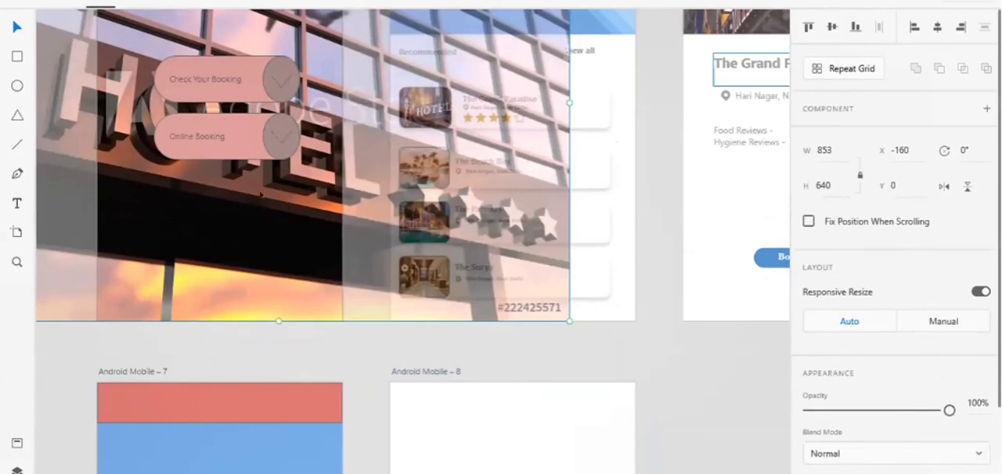
{"action": "left_click", "coordinate": [906, 1]}
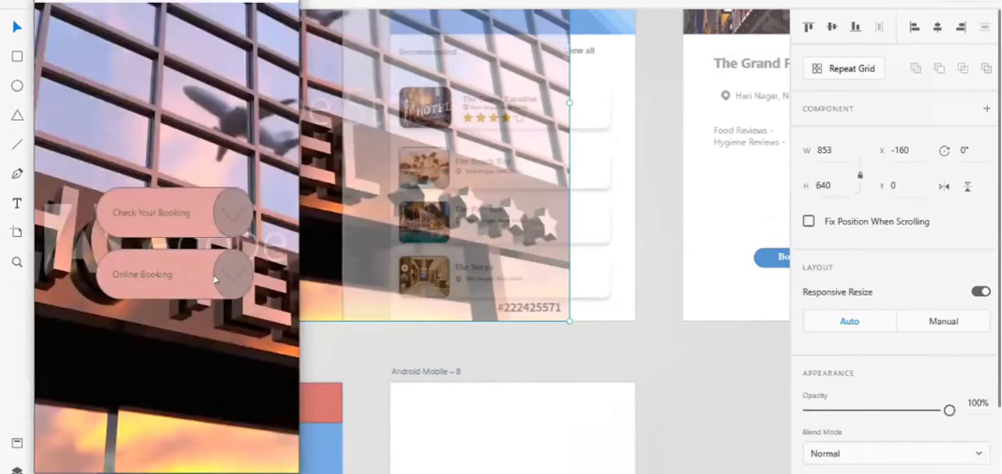
{"action": "left_click", "coordinate": [233, 280]}
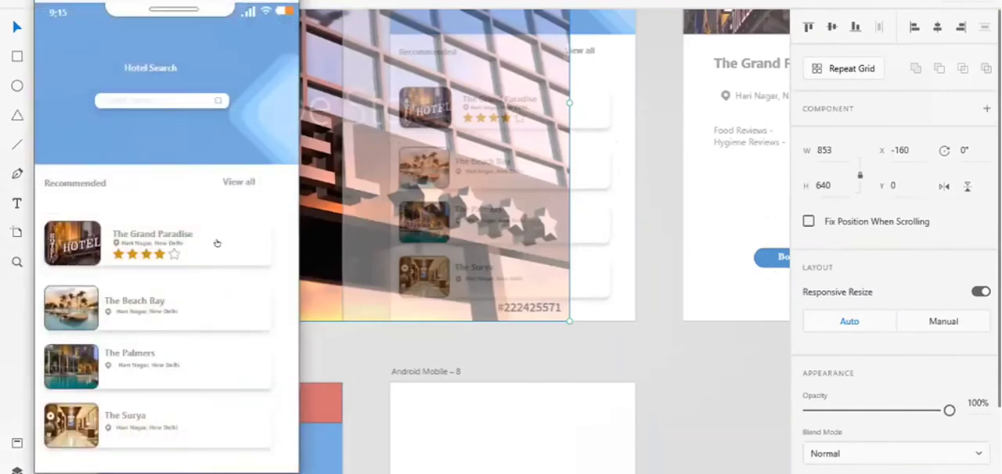
{"action": "left_click", "coordinate": [217, 244]}
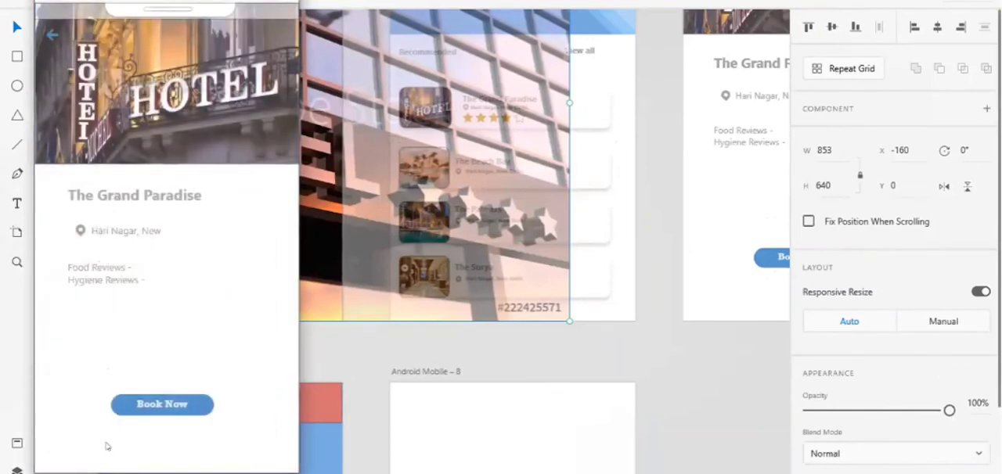
{"action": "left_click", "coordinate": [146, 405]}
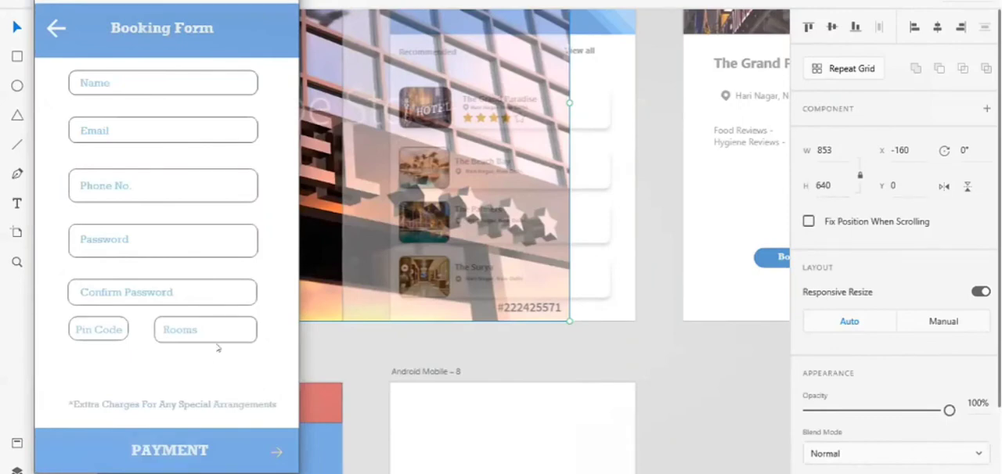
{"action": "left_click", "coordinate": [276, 453]}
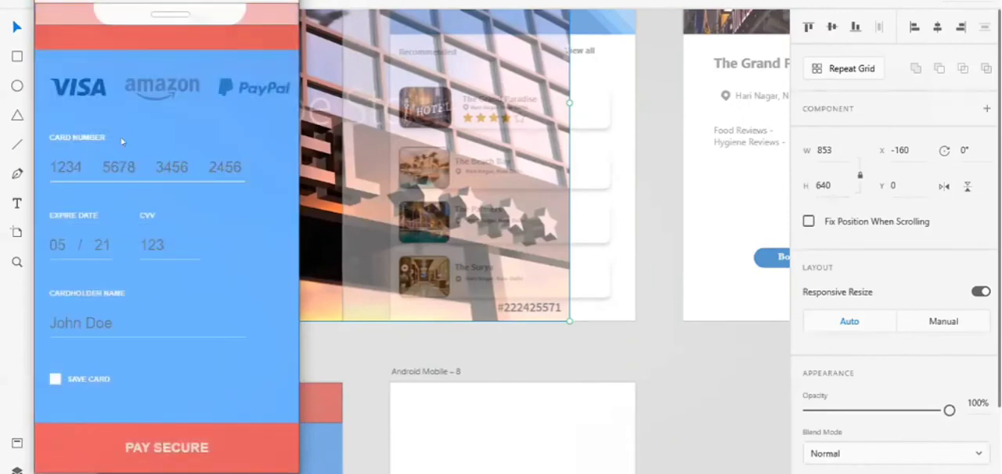
{"action": "left_click", "coordinate": [168, 447]}
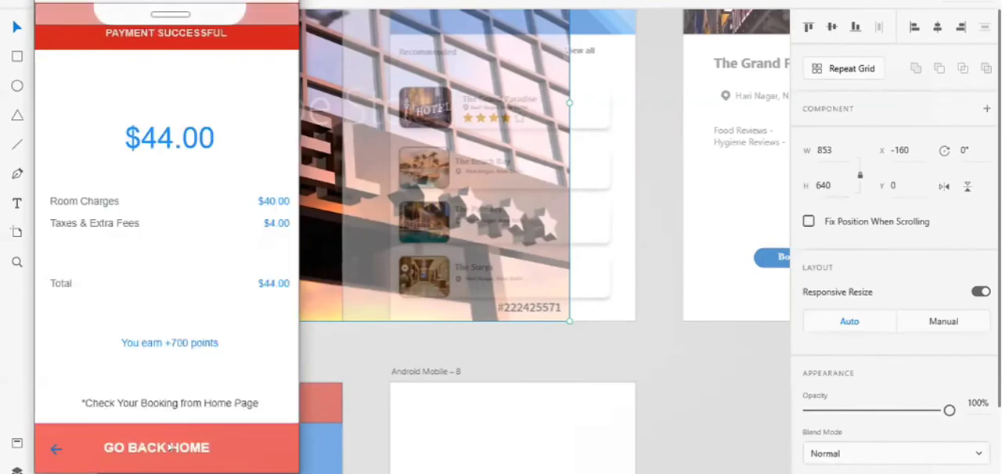
{"action": "left_click", "coordinate": [52, 448]}
{"action": "left_click", "coordinate": [661, 348]}
Link the red header bar on Android Mobile – 5 to Android Mobile – 4 with a Tap transition.
{"action": "scroll", "coordinate": [662, 348], "scroll_direction": "right", "scroll_amount": 8}
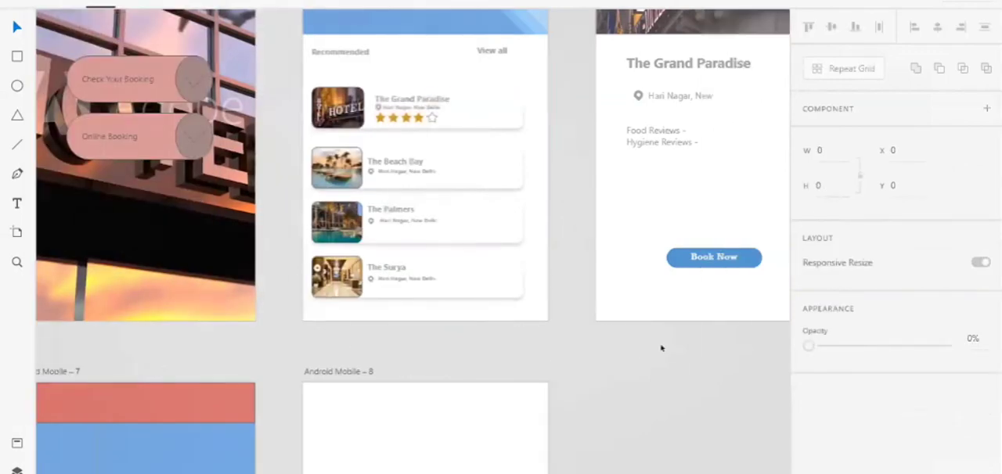
{"action": "scroll", "coordinate": [661, 348], "scroll_direction": "up", "scroll_amount": 2}
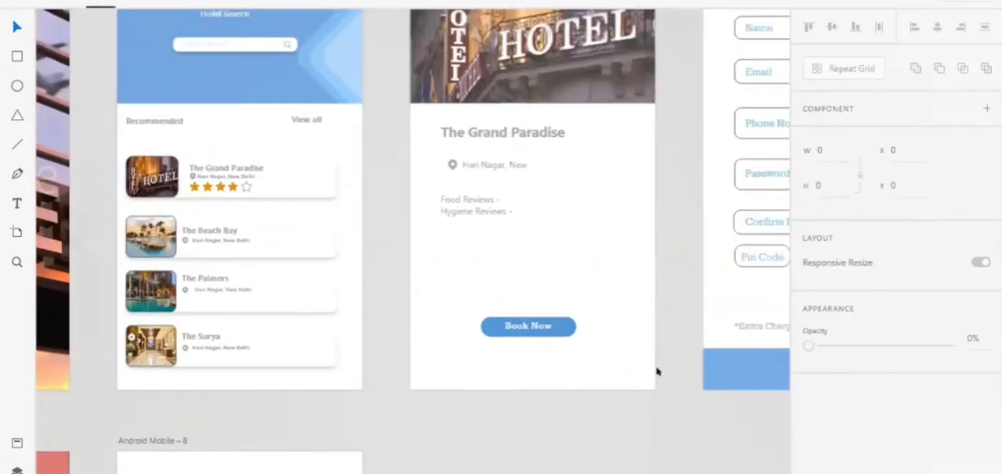
{"action": "scroll", "coordinate": [657, 367], "scroll_direction": "right", "scroll_amount": 5}
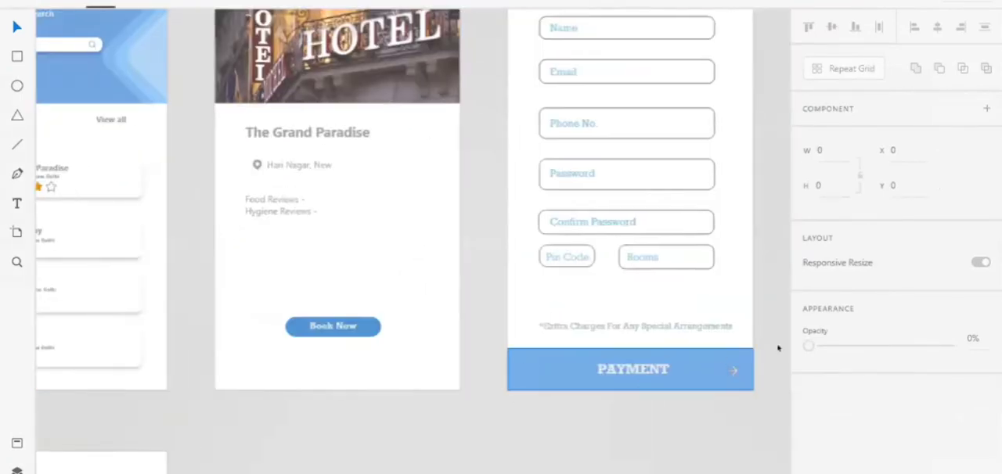
{"action": "left_click", "coordinate": [735, 365]}
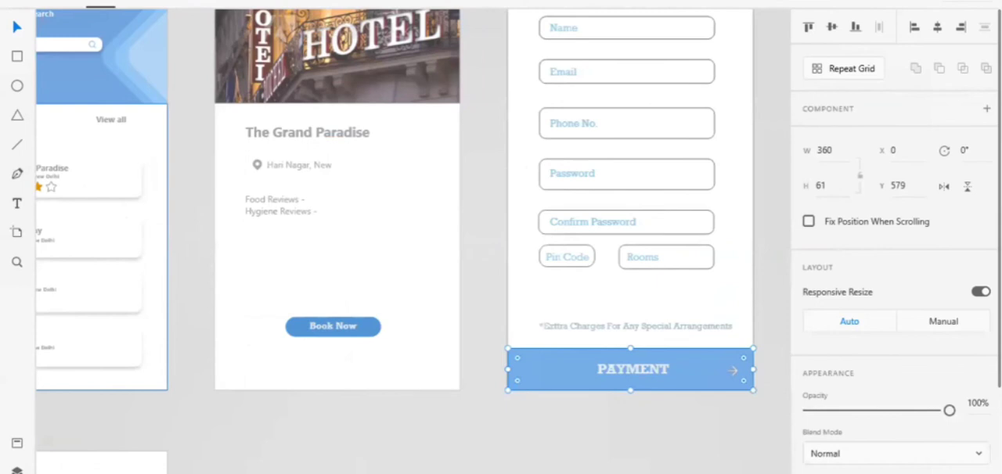
{"action": "left_click", "coordinate": [159, 3]}
{"action": "scroll", "coordinate": [571, 138], "scroll_direction": "up", "scroll_amount": 3}
{"action": "scroll", "coordinate": [660, 130], "scroll_direction": "right", "scroll_amount": 4}
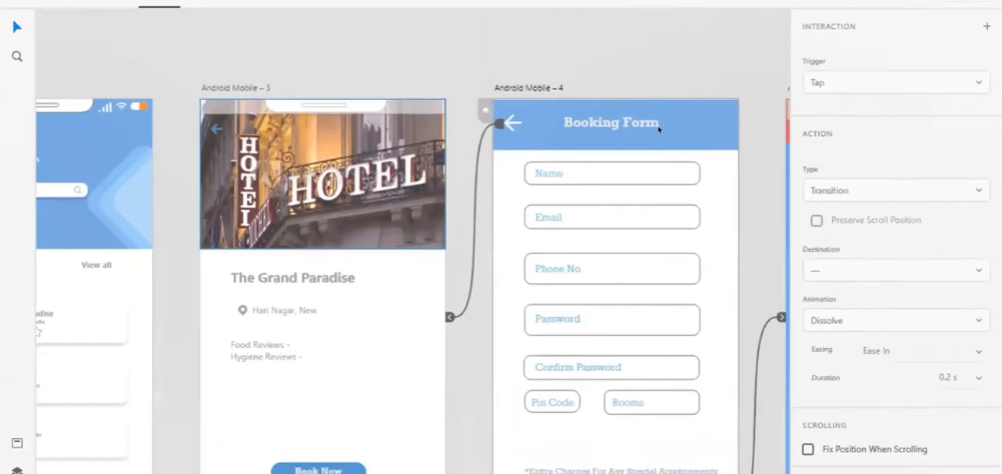
{"action": "left_click", "coordinate": [605, 130]}
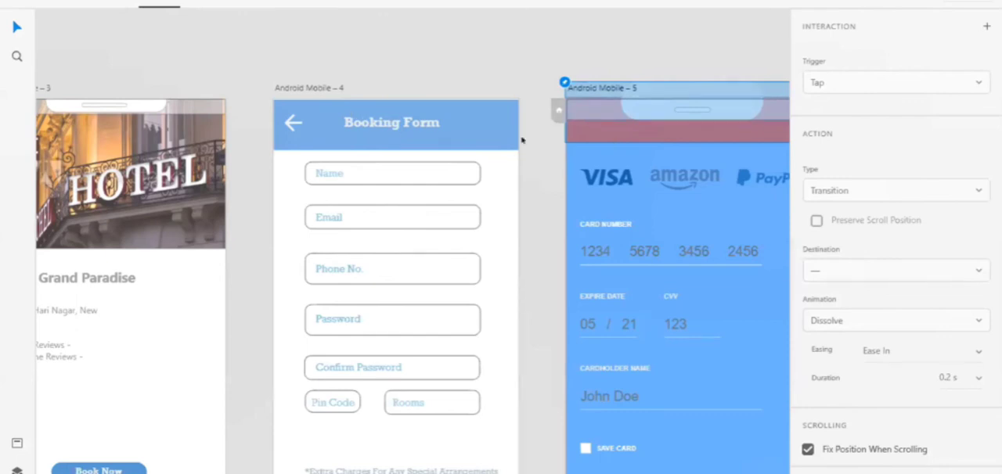
{"action": "left_click_drag", "start_coordinate": [523, 141], "coordinate": [569, 130]}
{"action": "scroll", "coordinate": [568, 130], "scroll_direction": "right", "scroll_amount": 3}
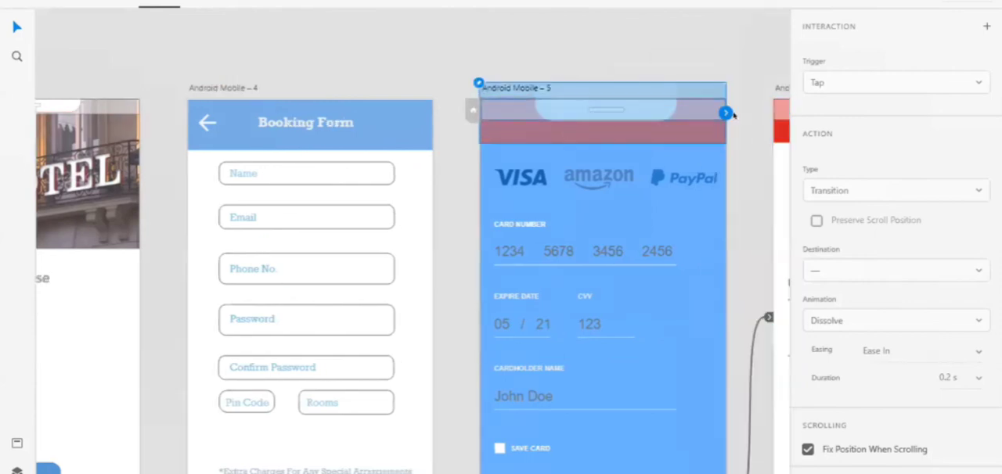
{"action": "left_click_drag", "start_coordinate": [726, 113], "coordinate": [414, 271]}
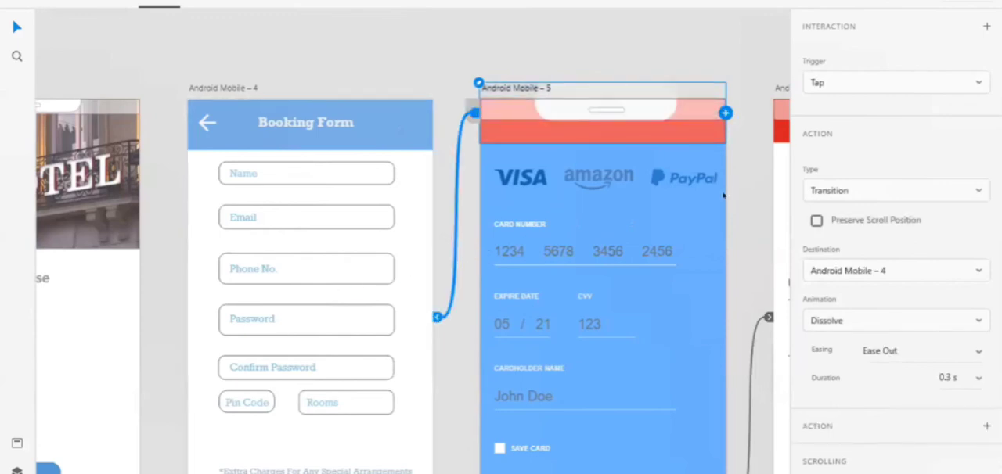
Return to Design mode and deselect the header component on Android Mobile – 5.
{"action": "scroll", "coordinate": [725, 196], "scroll_direction": "right", "scroll_amount": 10}
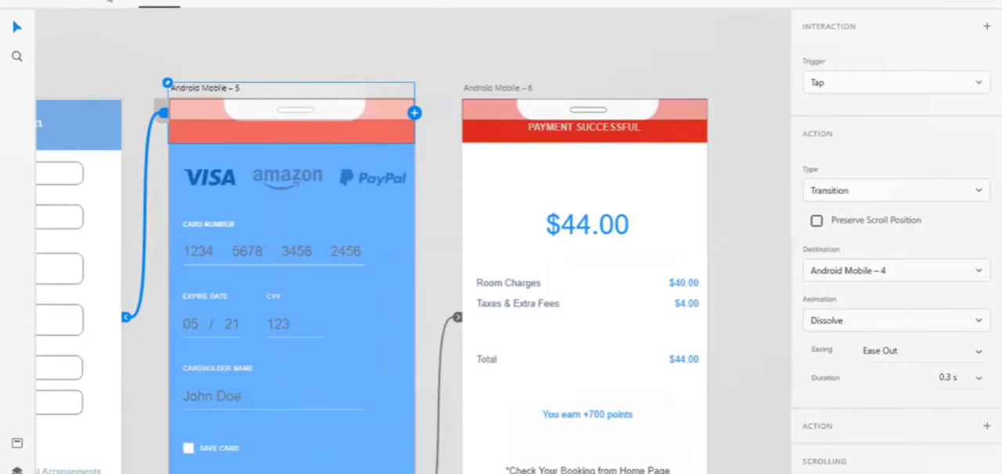
{"action": "left_click", "coordinate": [110, 2]}
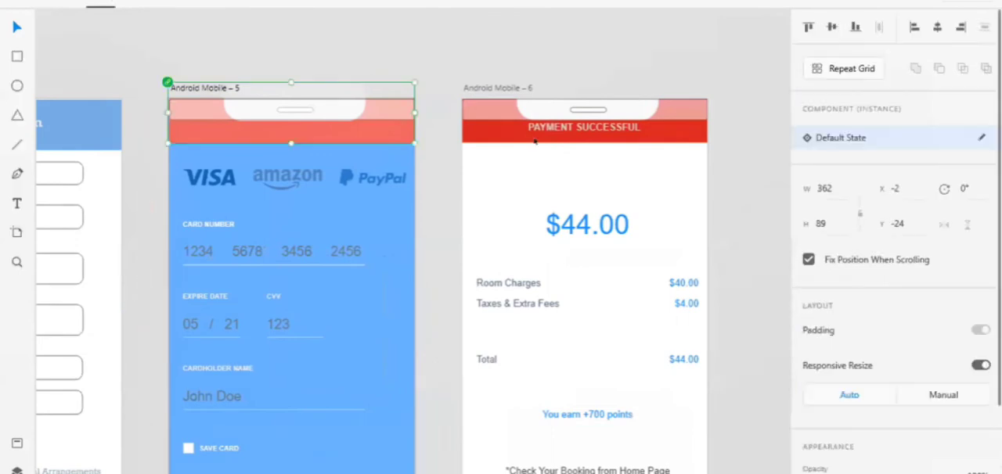
{"action": "left_click", "coordinate": [501, 34]}
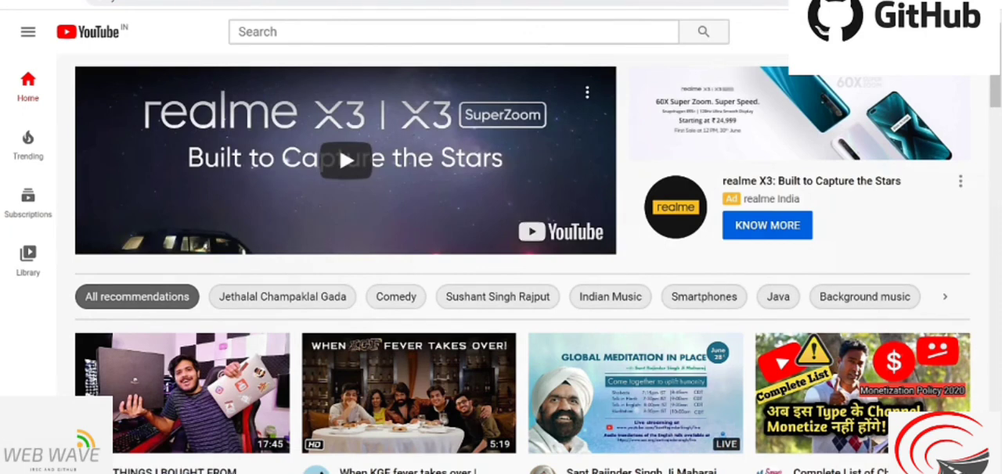
Search YouTube for "sappat tubers".
{"action": "left_click", "coordinate": [455, 32]}
{"action": "type", "text": "sa"}
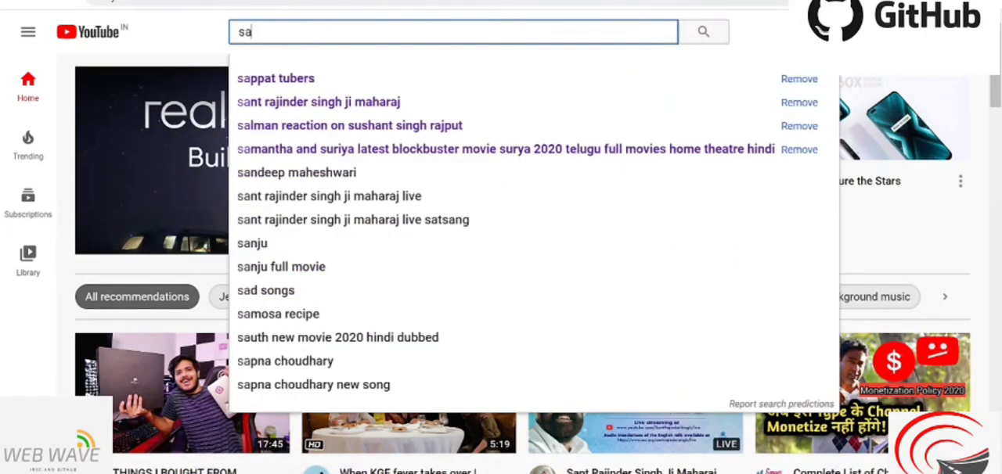
{"action": "type", "text": "ppat tu"}
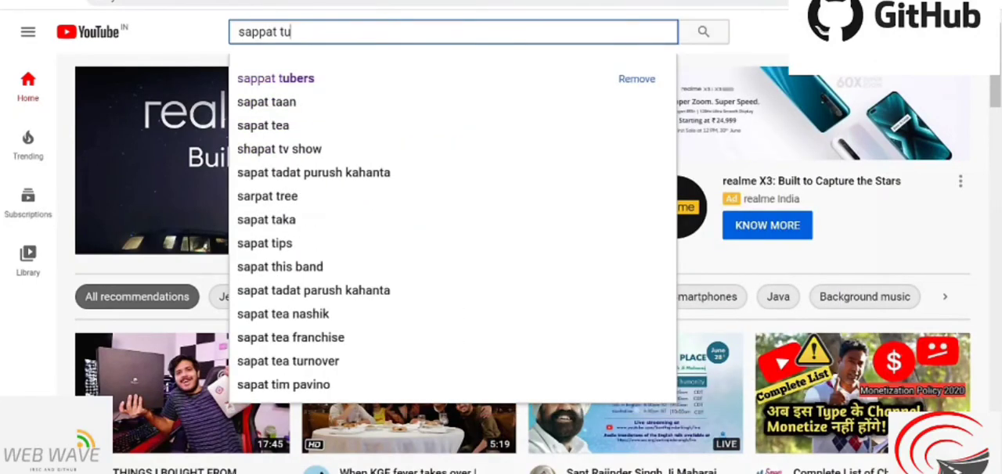
{"action": "type", "text": "bers"}
{"action": "key", "text": "Return"}
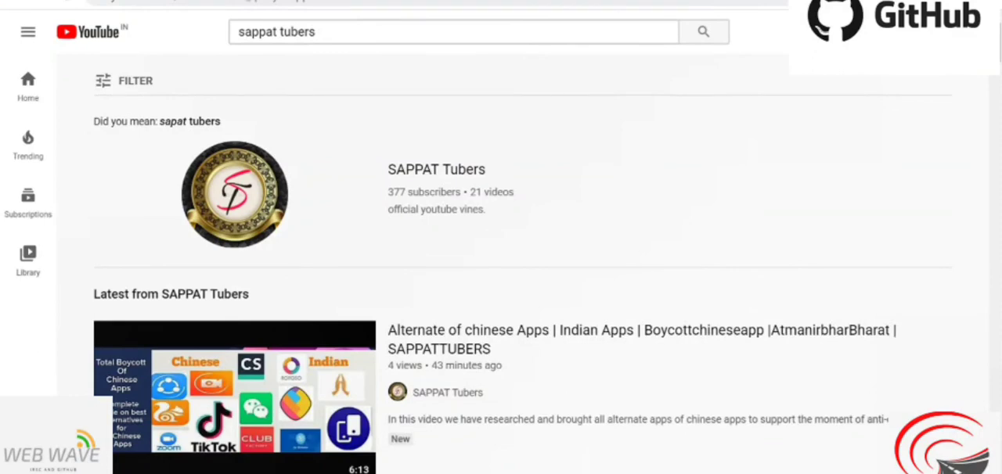
Open the SAPPAT Tubers channel from the results and browse its playlists.
{"action": "left_click", "coordinate": [431, 180]}
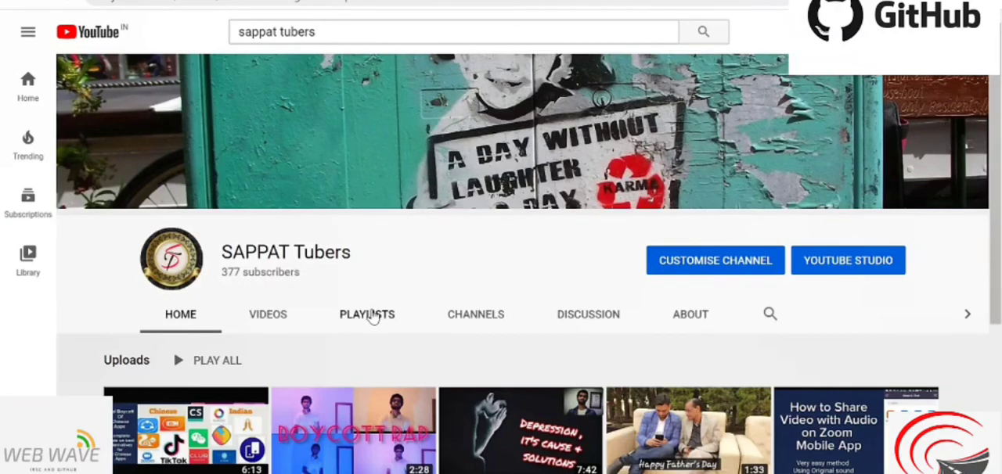
{"action": "left_click", "coordinate": [372, 315]}
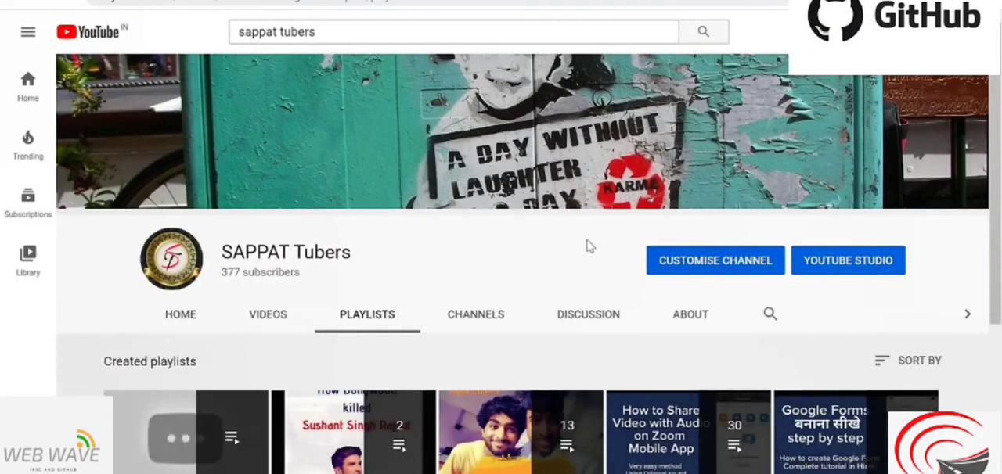
{"action": "scroll", "coordinate": [997, 155], "scroll_direction": "down", "scroll_amount": 1}
{"action": "scroll", "coordinate": [997, 181], "scroll_direction": "down", "scroll_amount": 1}
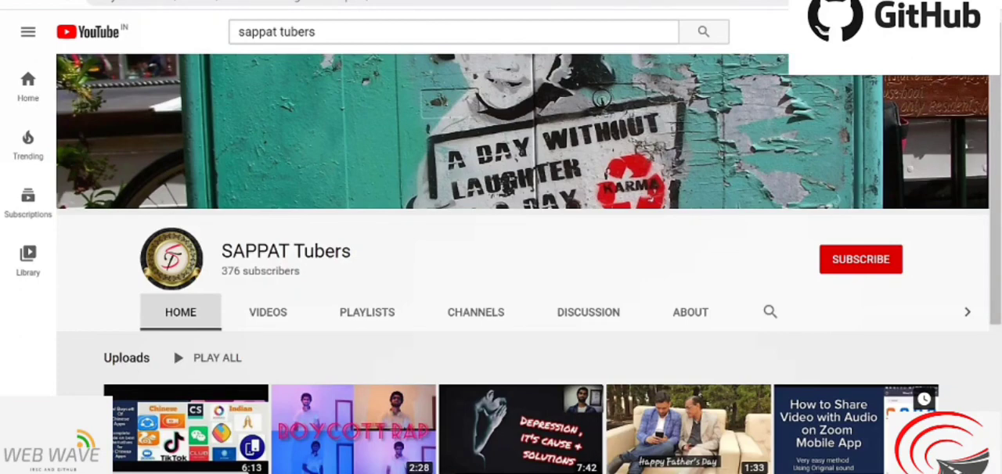
Subscribe to the SAPPAT Tubers channel and set its notifications to All.
{"action": "left_click", "coordinate": [859, 264]}
{"action": "left_click", "coordinate": [889, 262]}
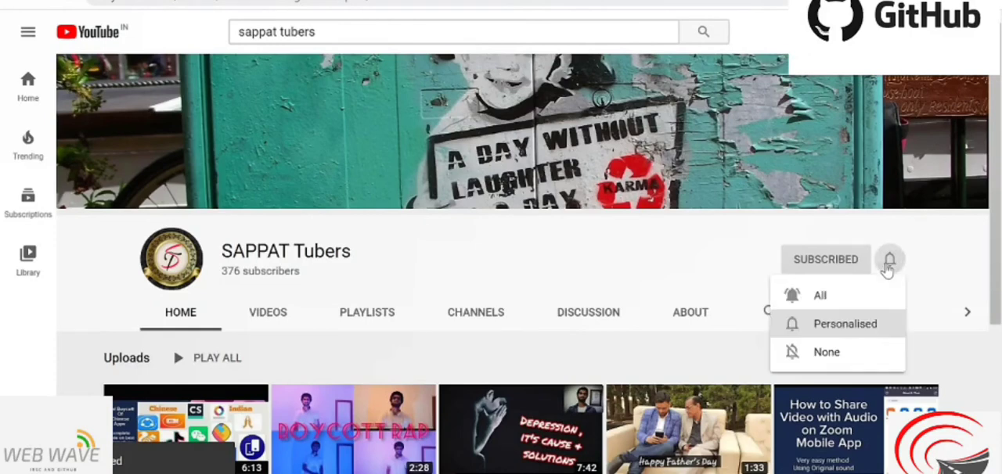
{"action": "left_click", "coordinate": [877, 296]}
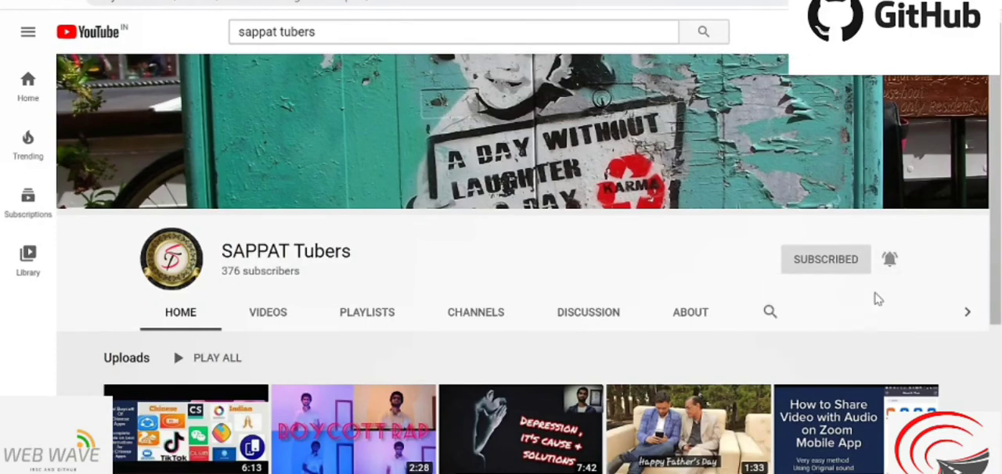